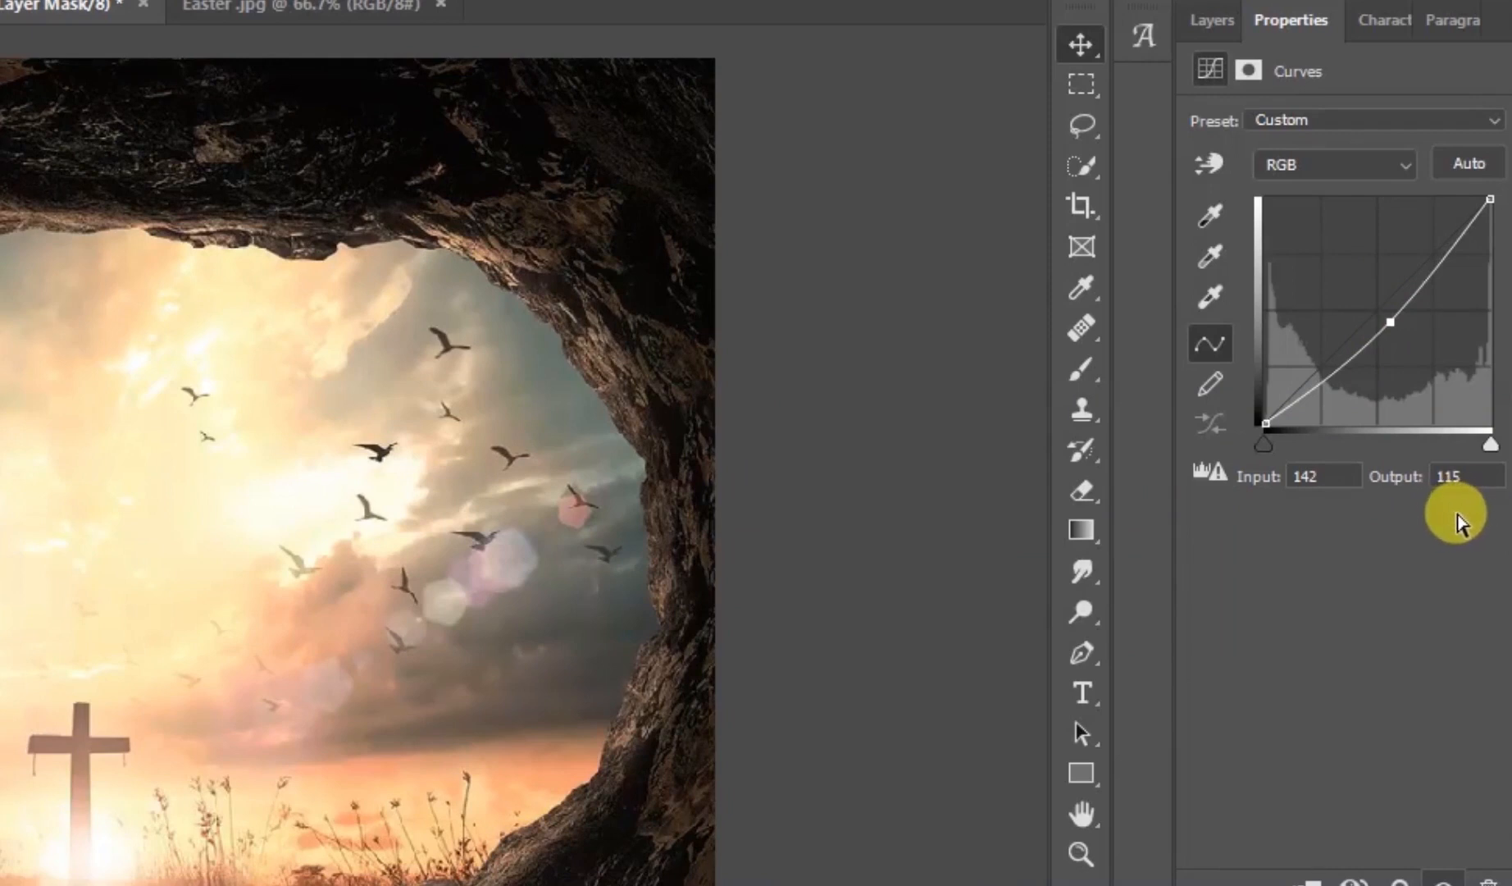
# Raise the Red channel curve of the Curves adjustment to about input 92, output 140, and deselect the adjustment layer
pyautogui.click(1395, 172)
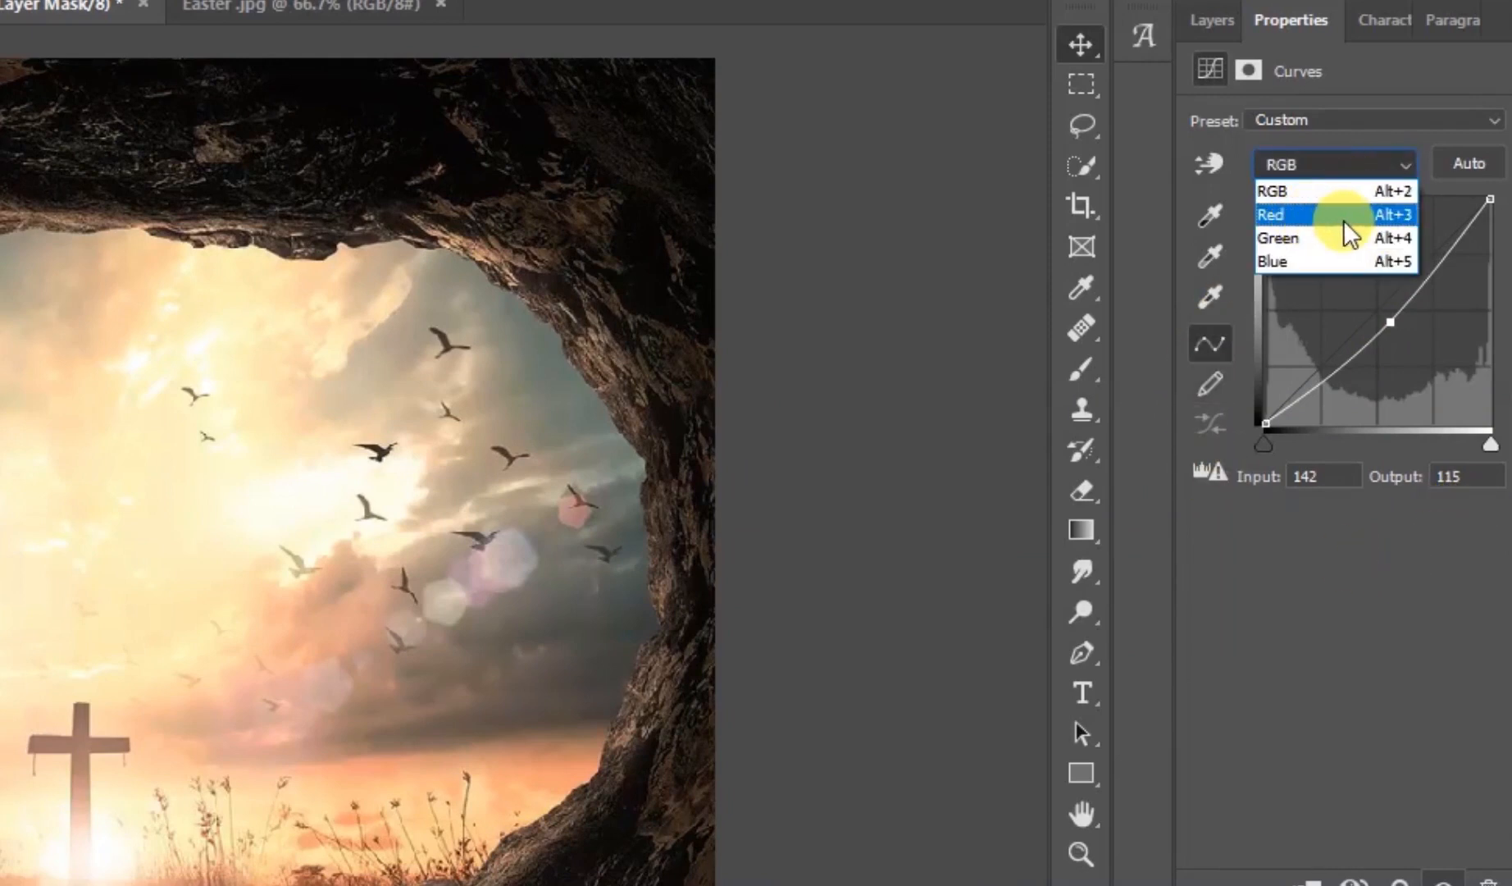
pyautogui.click(1344, 219)
pyautogui.moveTo(1375, 313); pyautogui.dragTo(1346, 301)
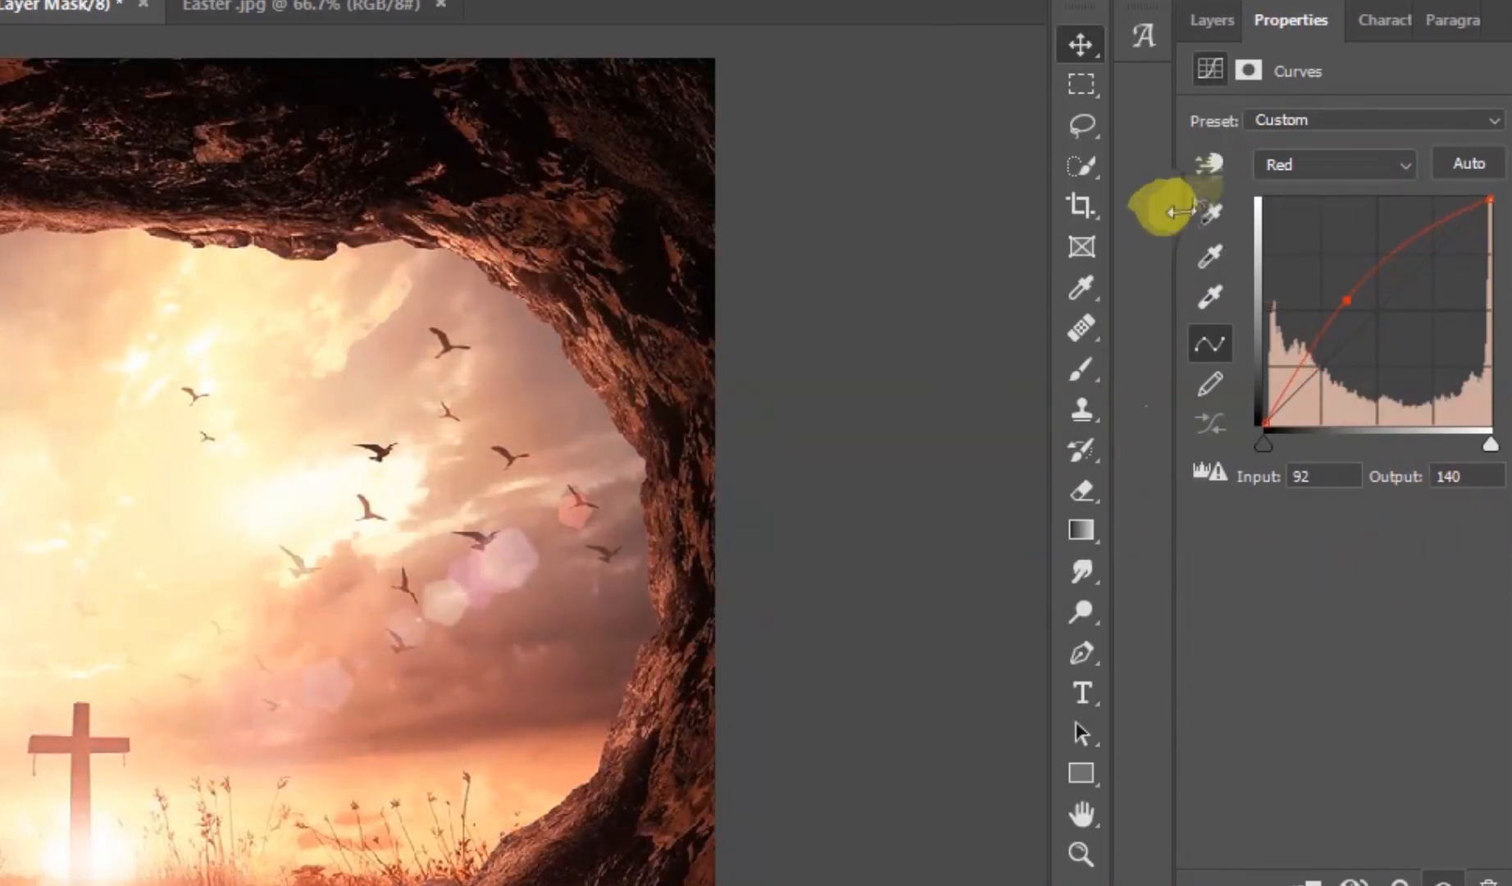
pyautogui.click(1214, 24)
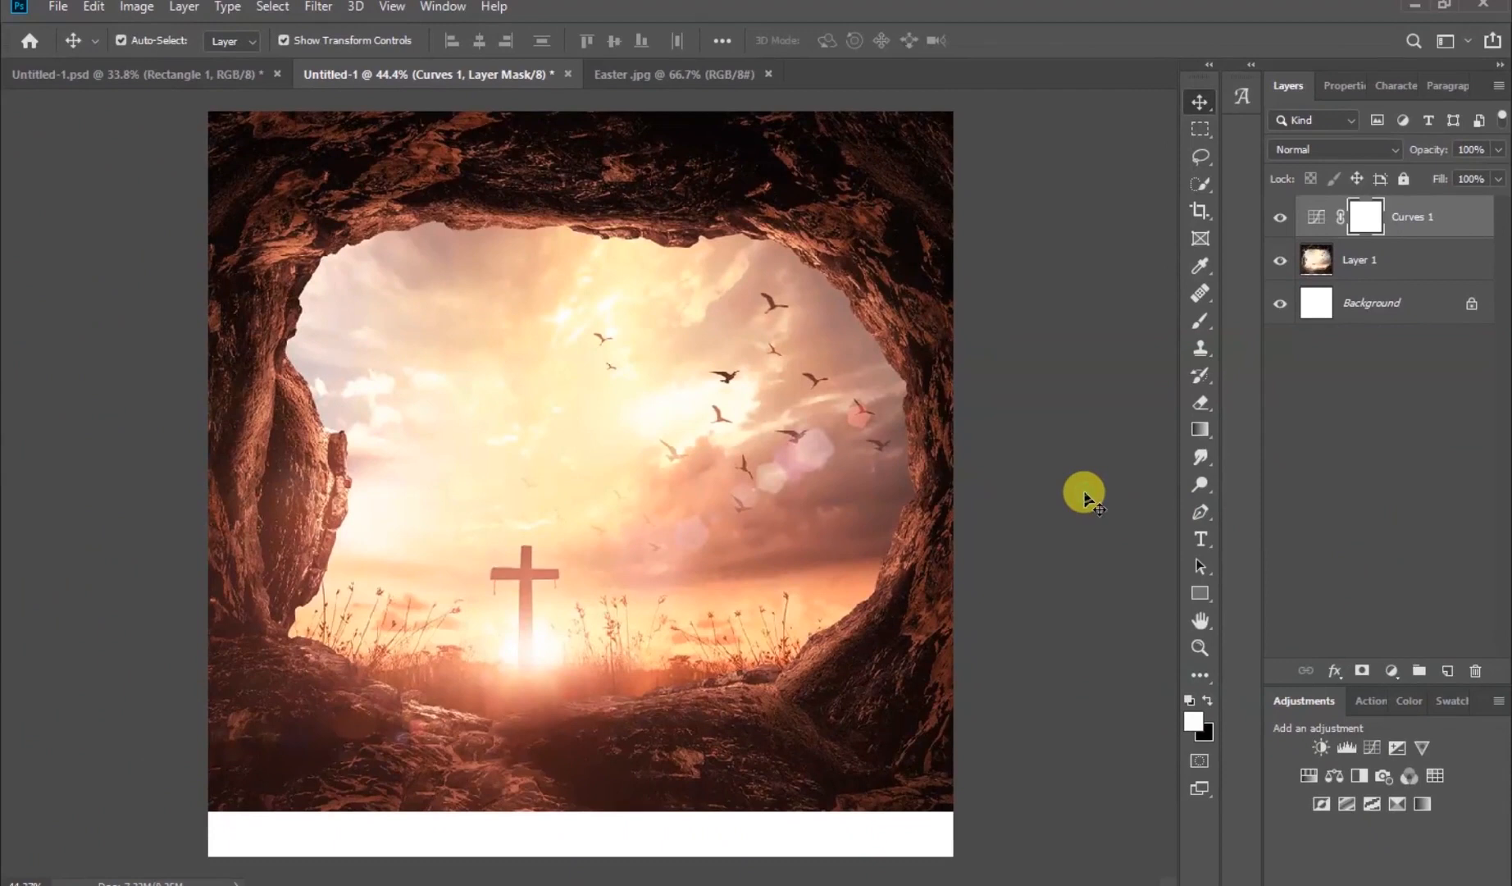
pyautogui.click(1083, 496)
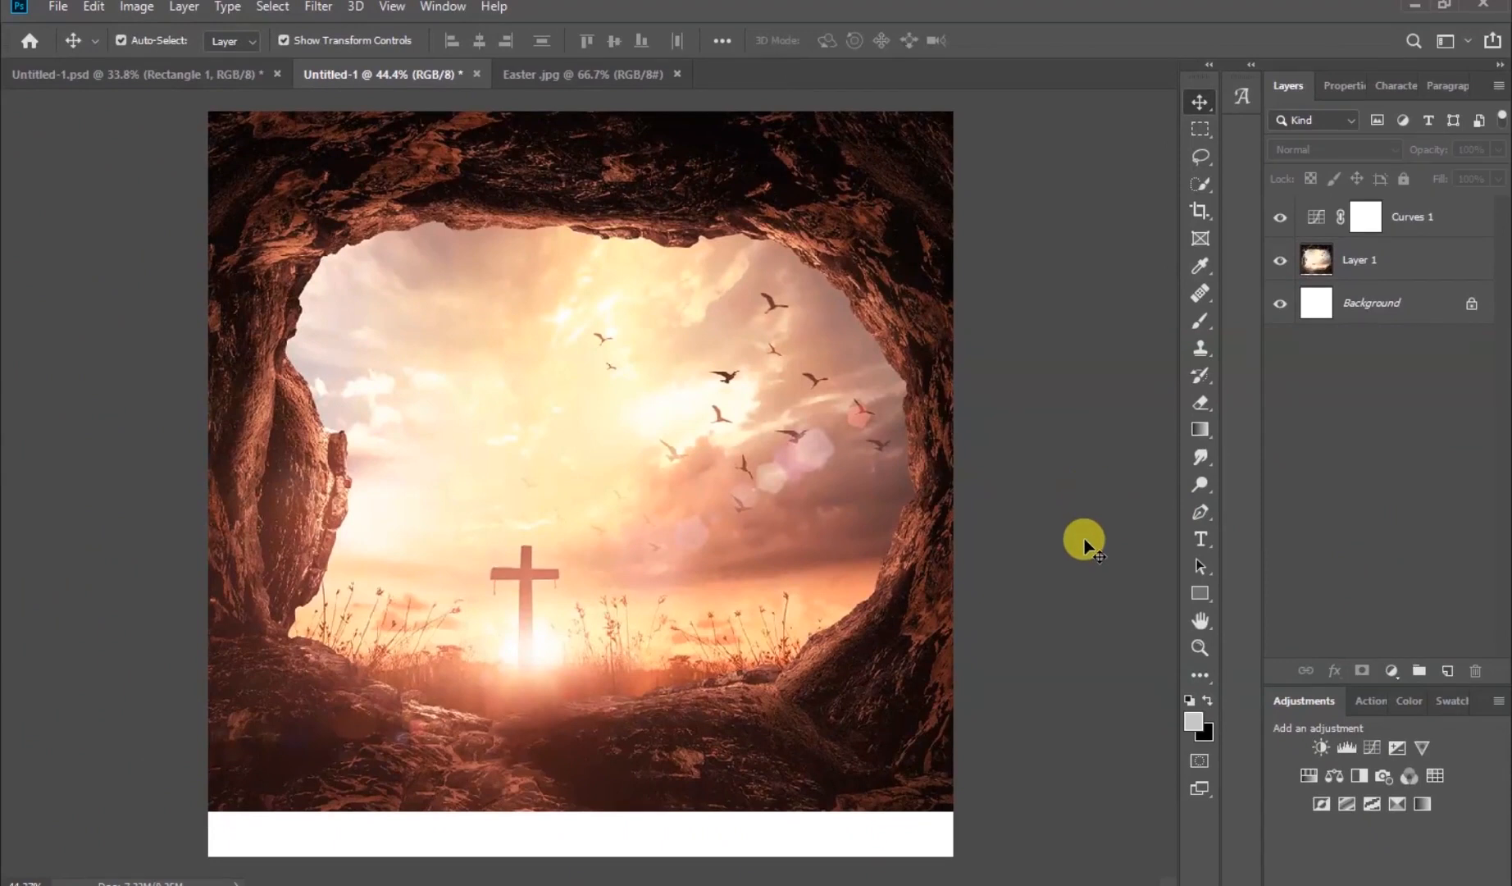
# Draw a rectangle about 1620 × 1516 px over the whole cave image and fill it with colour ffba00
pyautogui.click(1202, 599)
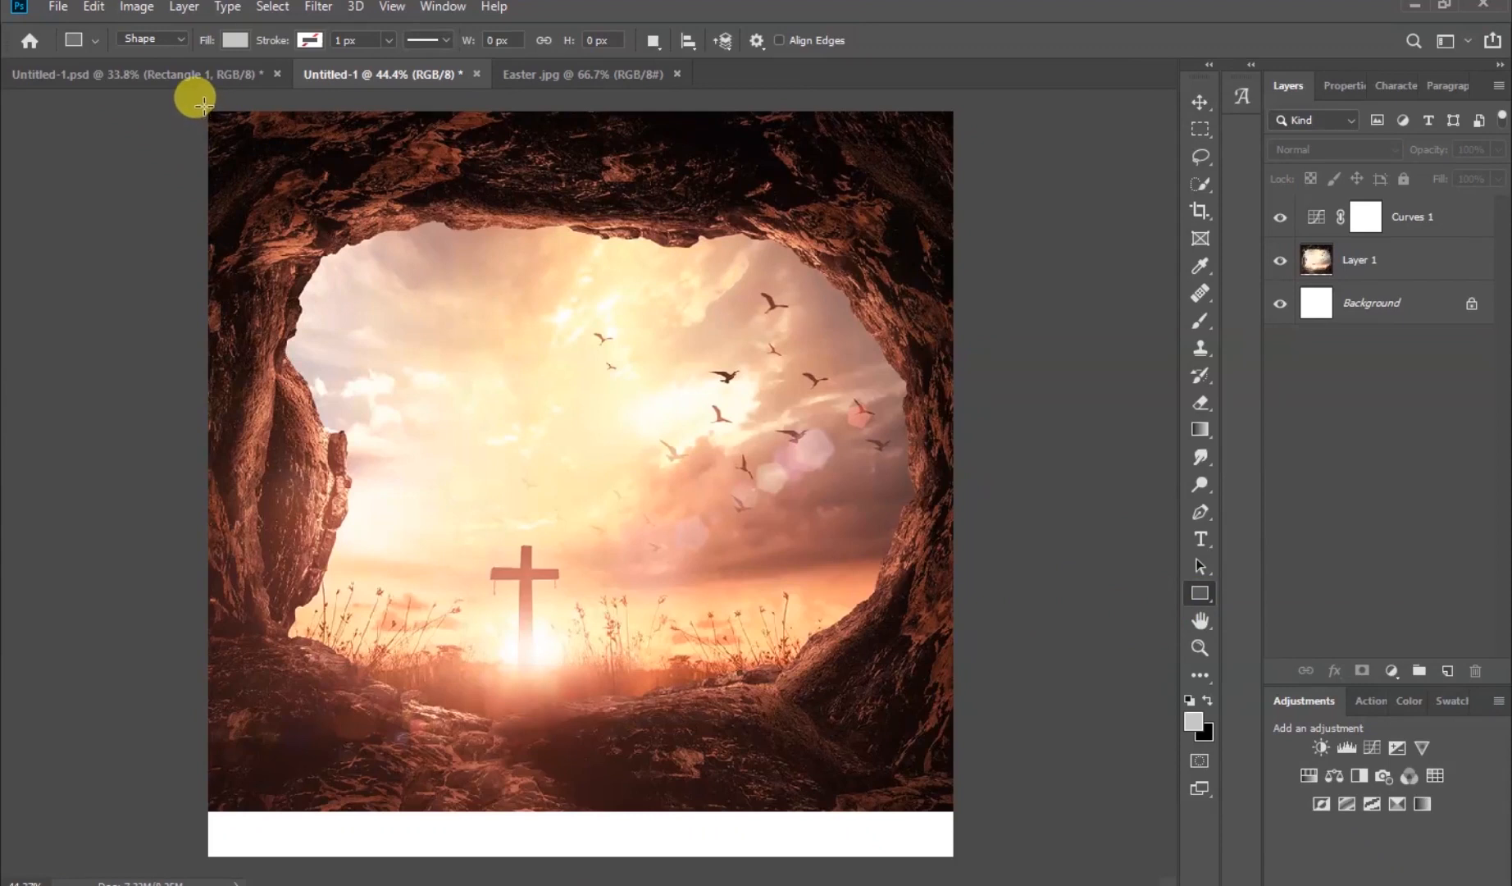
pyautogui.moveTo(204, 105); pyautogui.dragTo(956, 810)
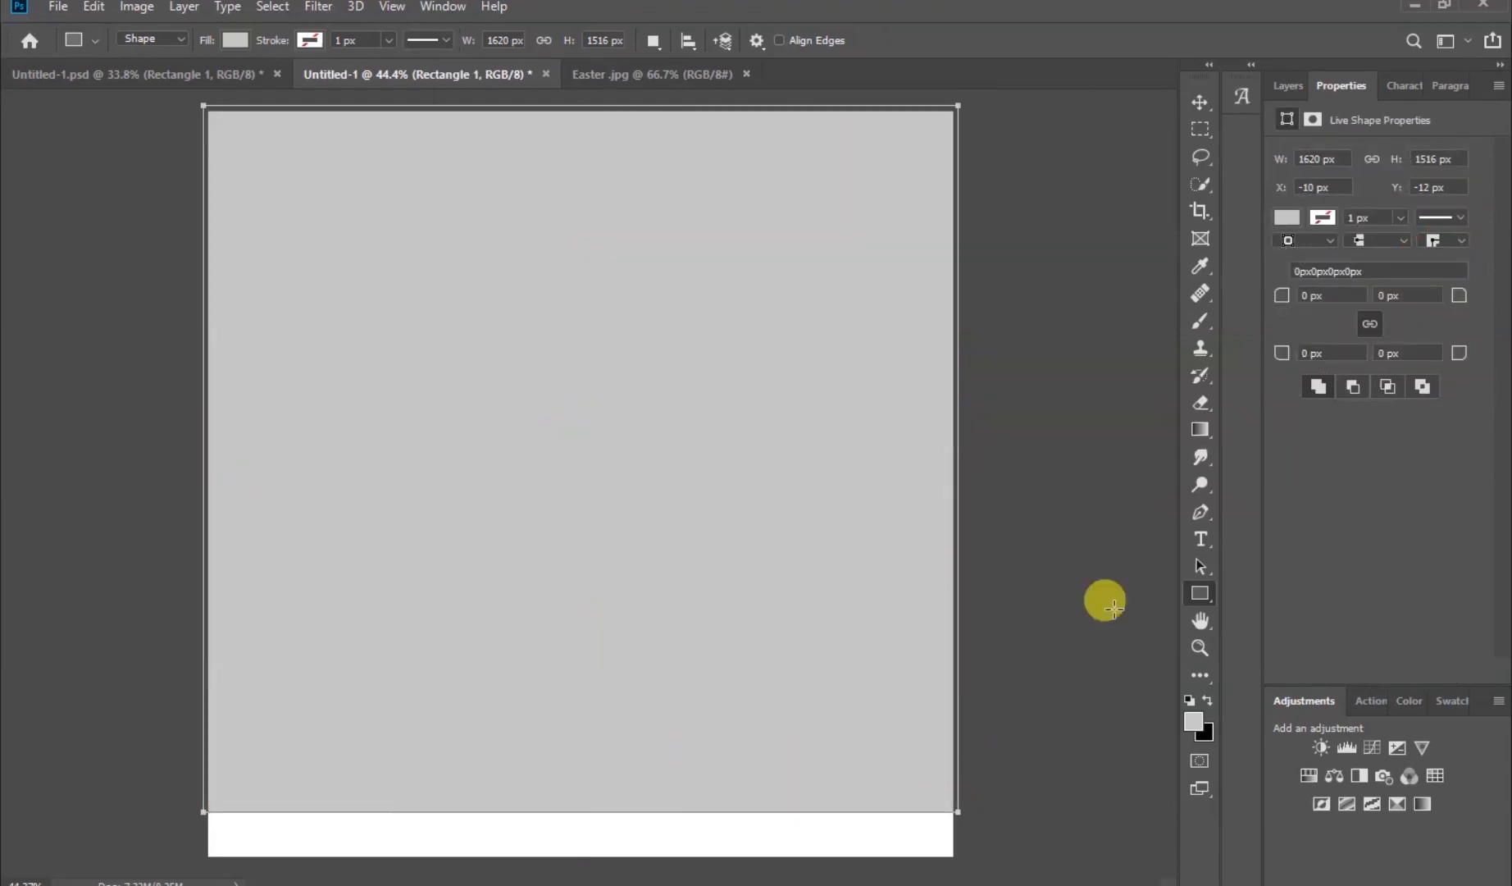
pyautogui.click(1284, 219)
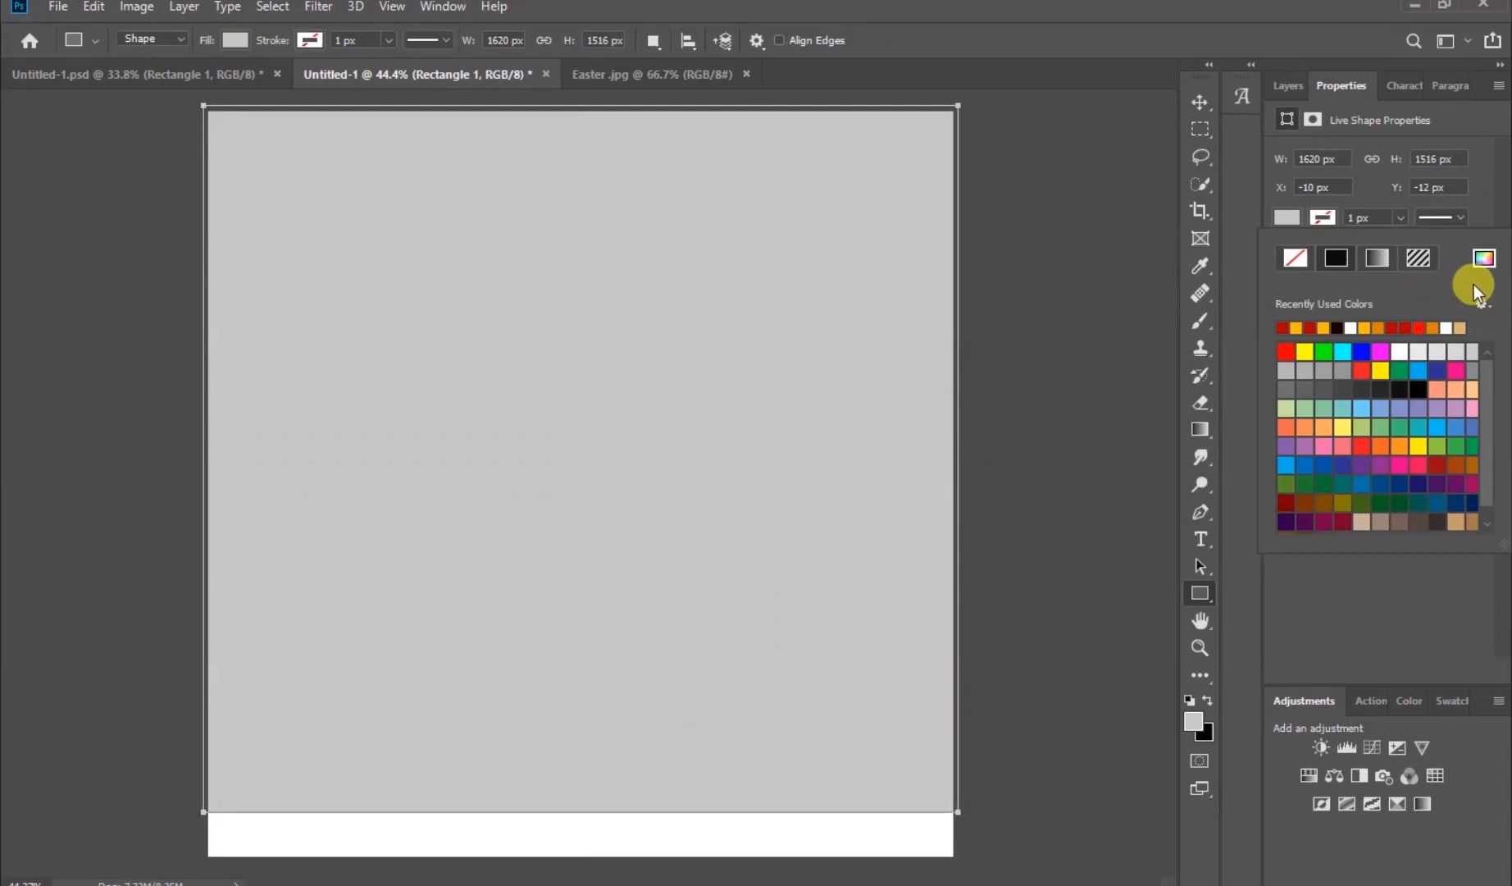
pyautogui.click(1481, 261)
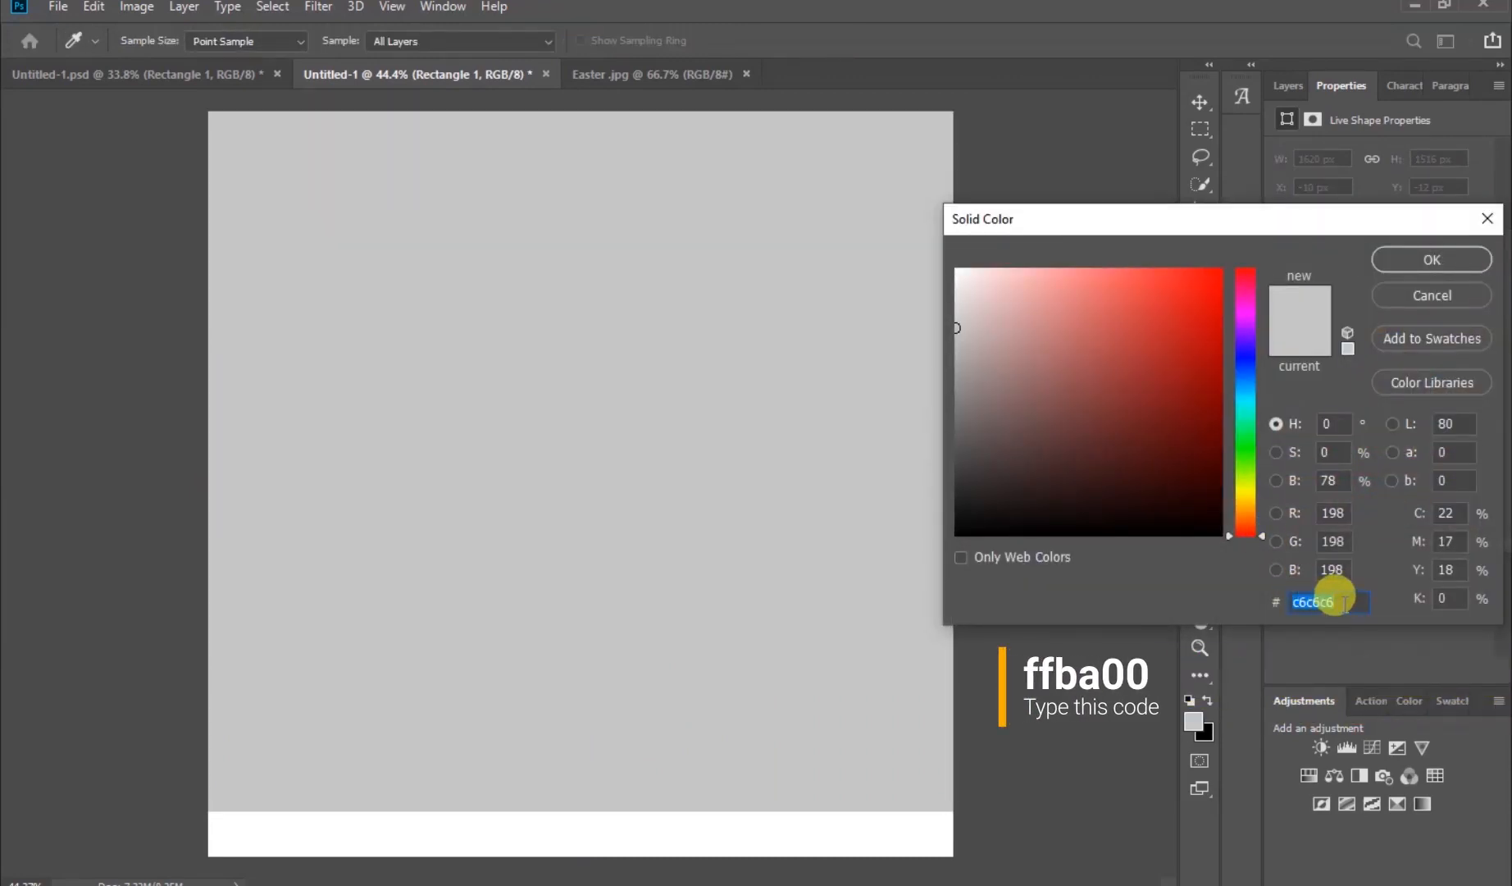
pyautogui.write('f')
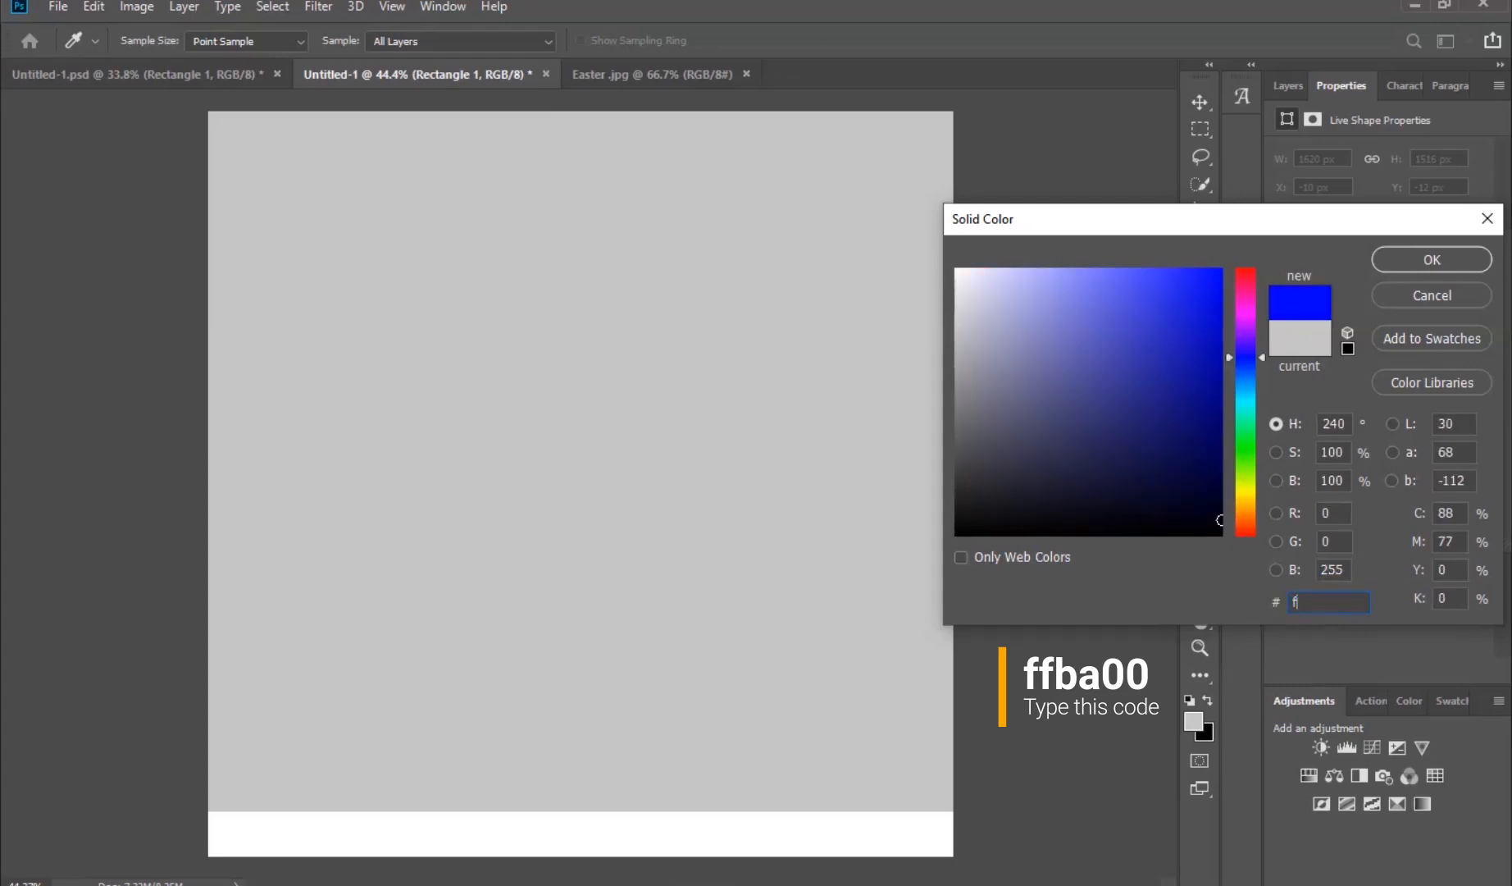
pyautogui.write('fba00')
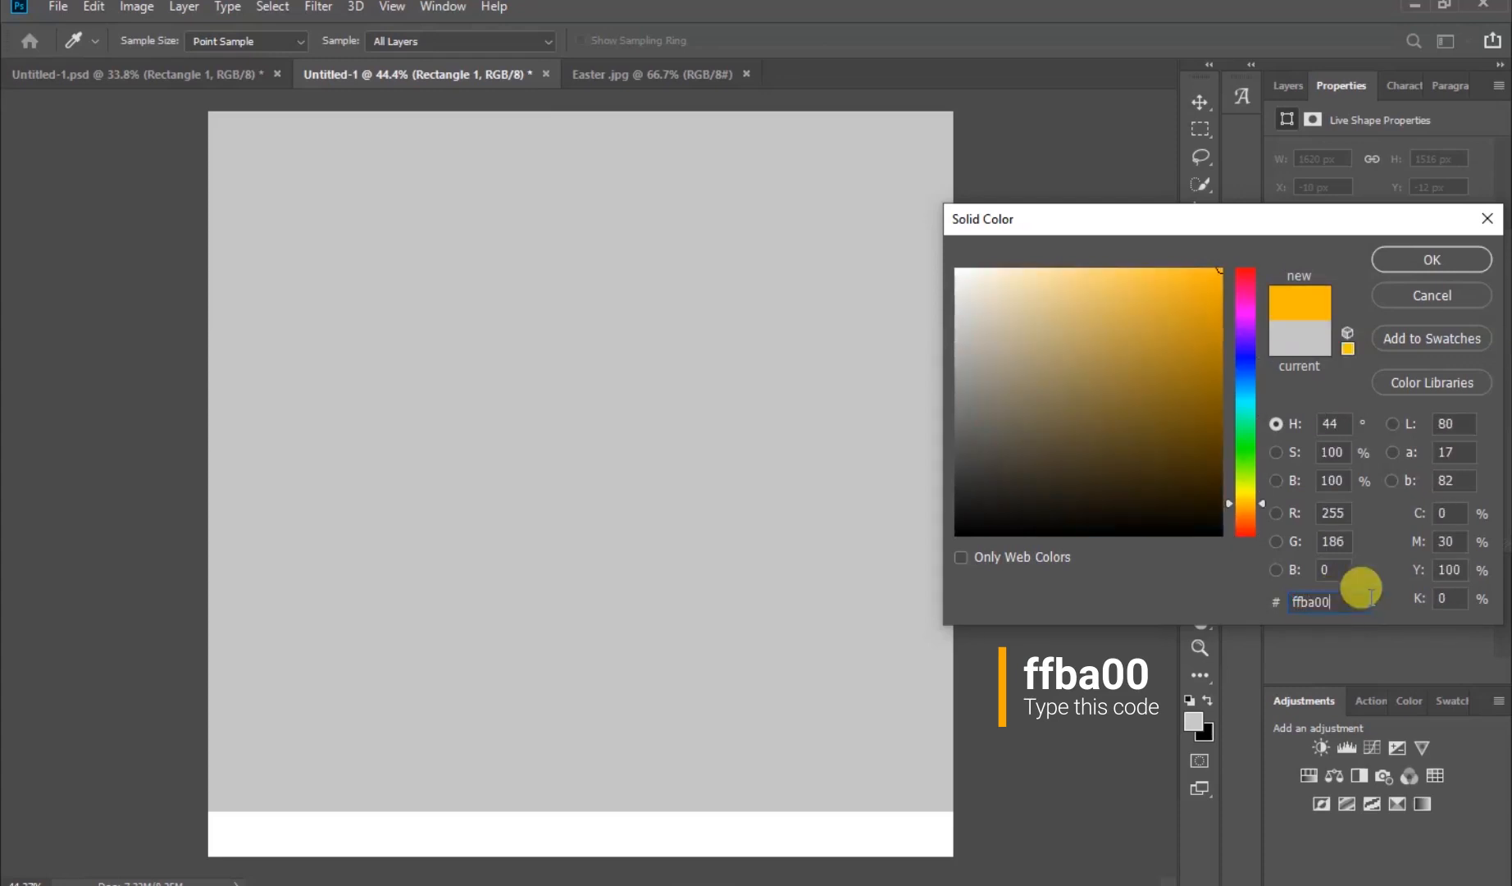
pyautogui.click(1432, 260)
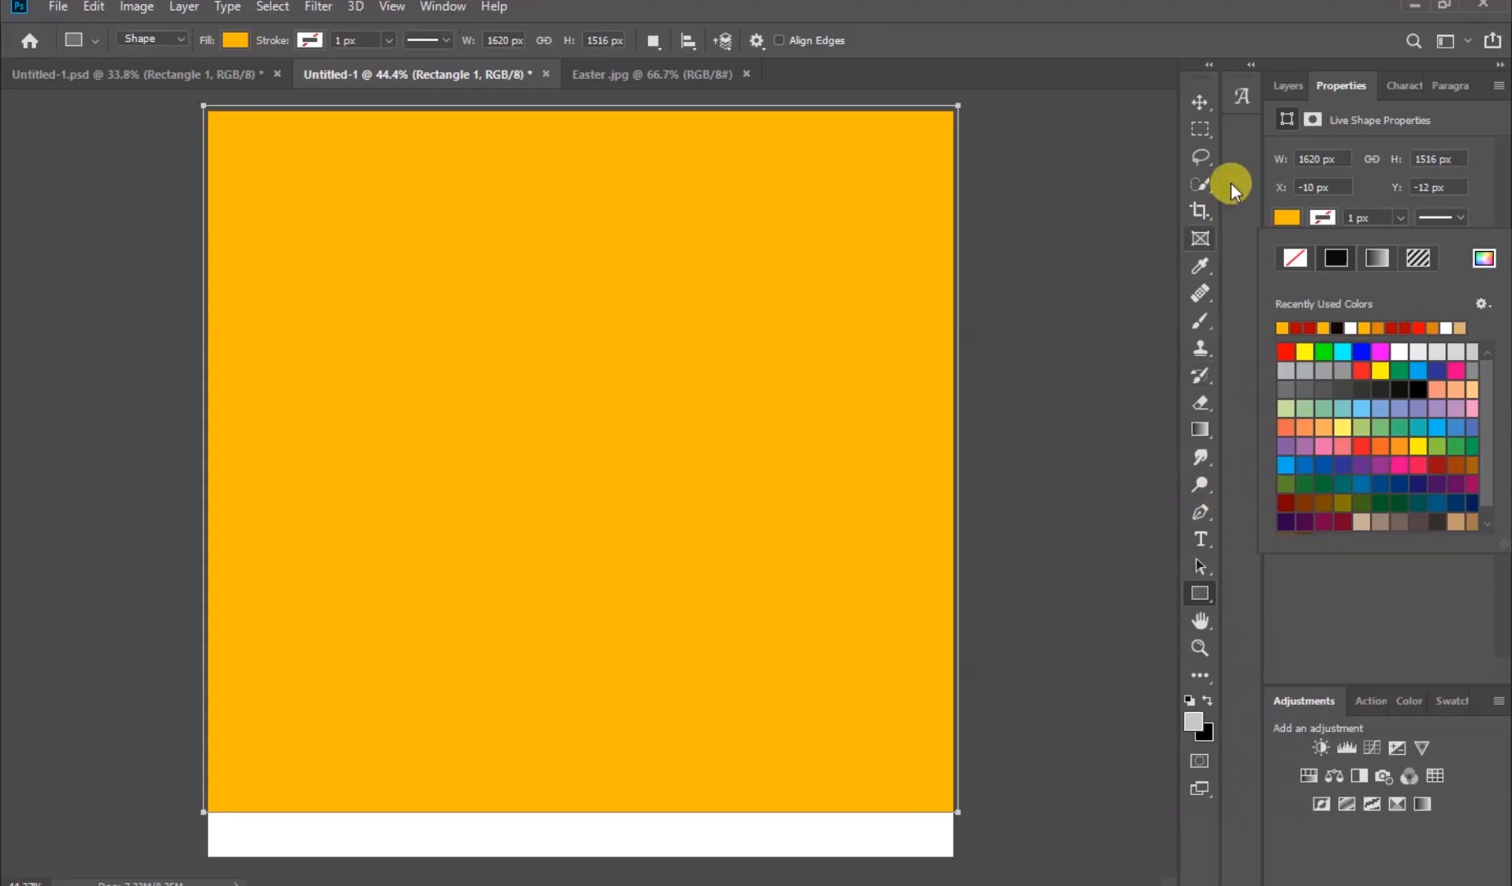
# Set the yellow rectangle layer's blend mode to Multiply
pyautogui.click(1277, 90)
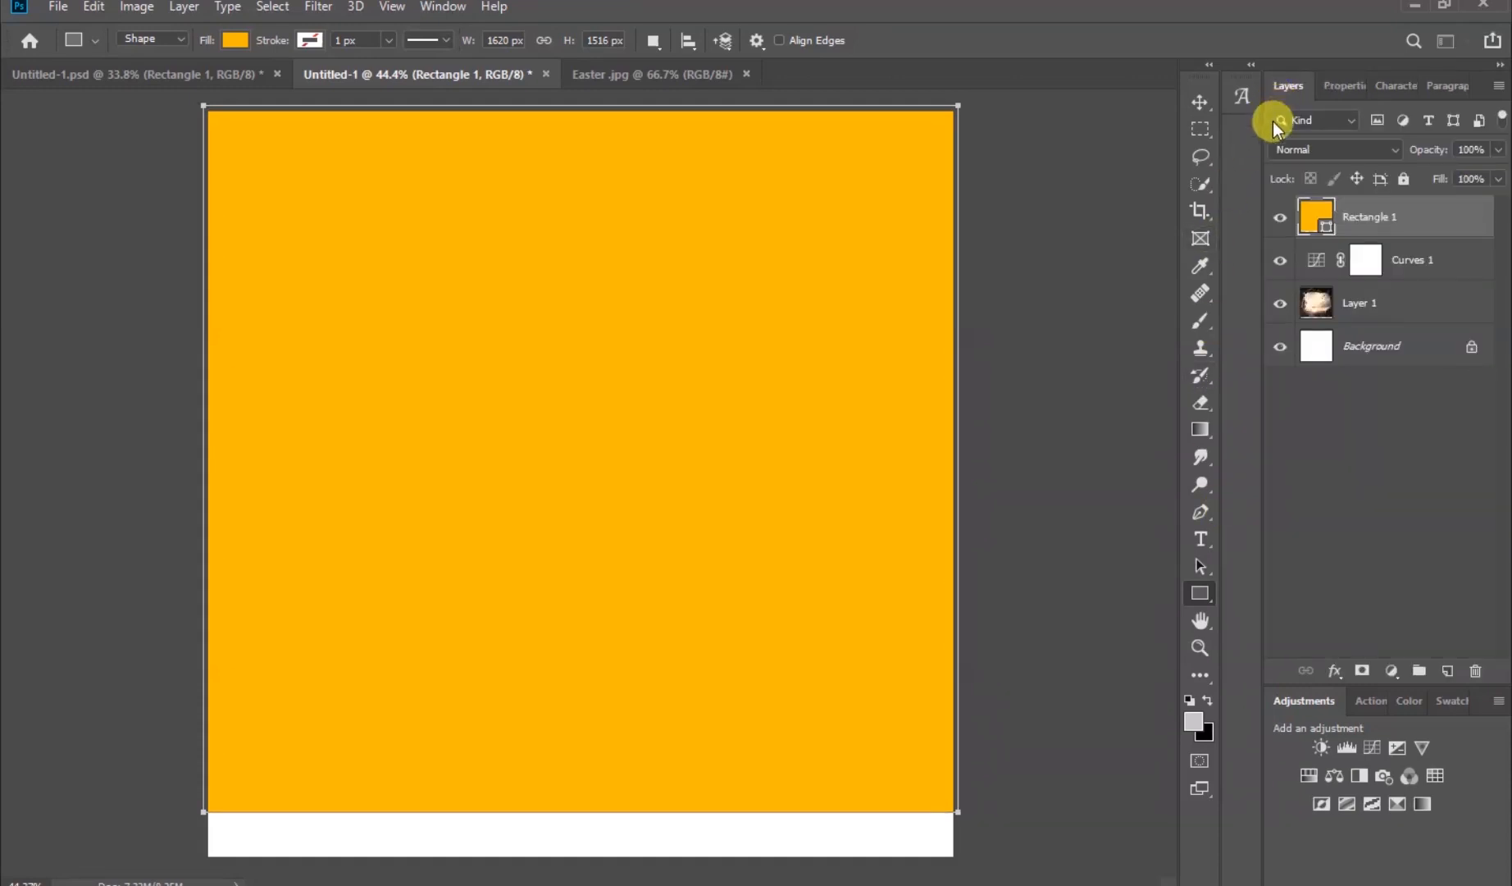
pyautogui.click(1395, 147)
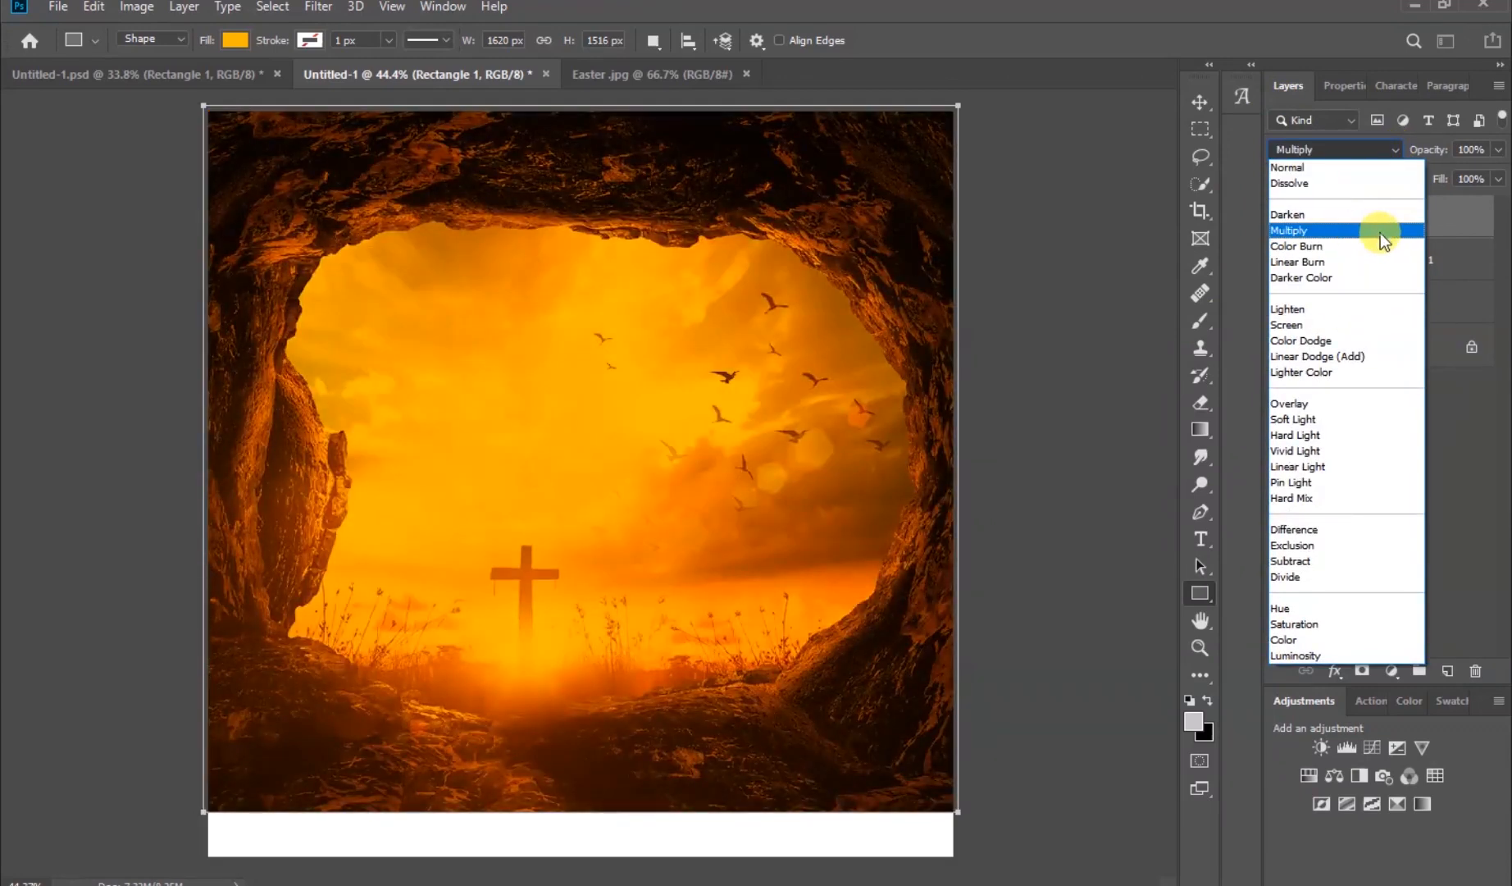
pyautogui.click(1381, 233)
pyautogui.click(1381, 503)
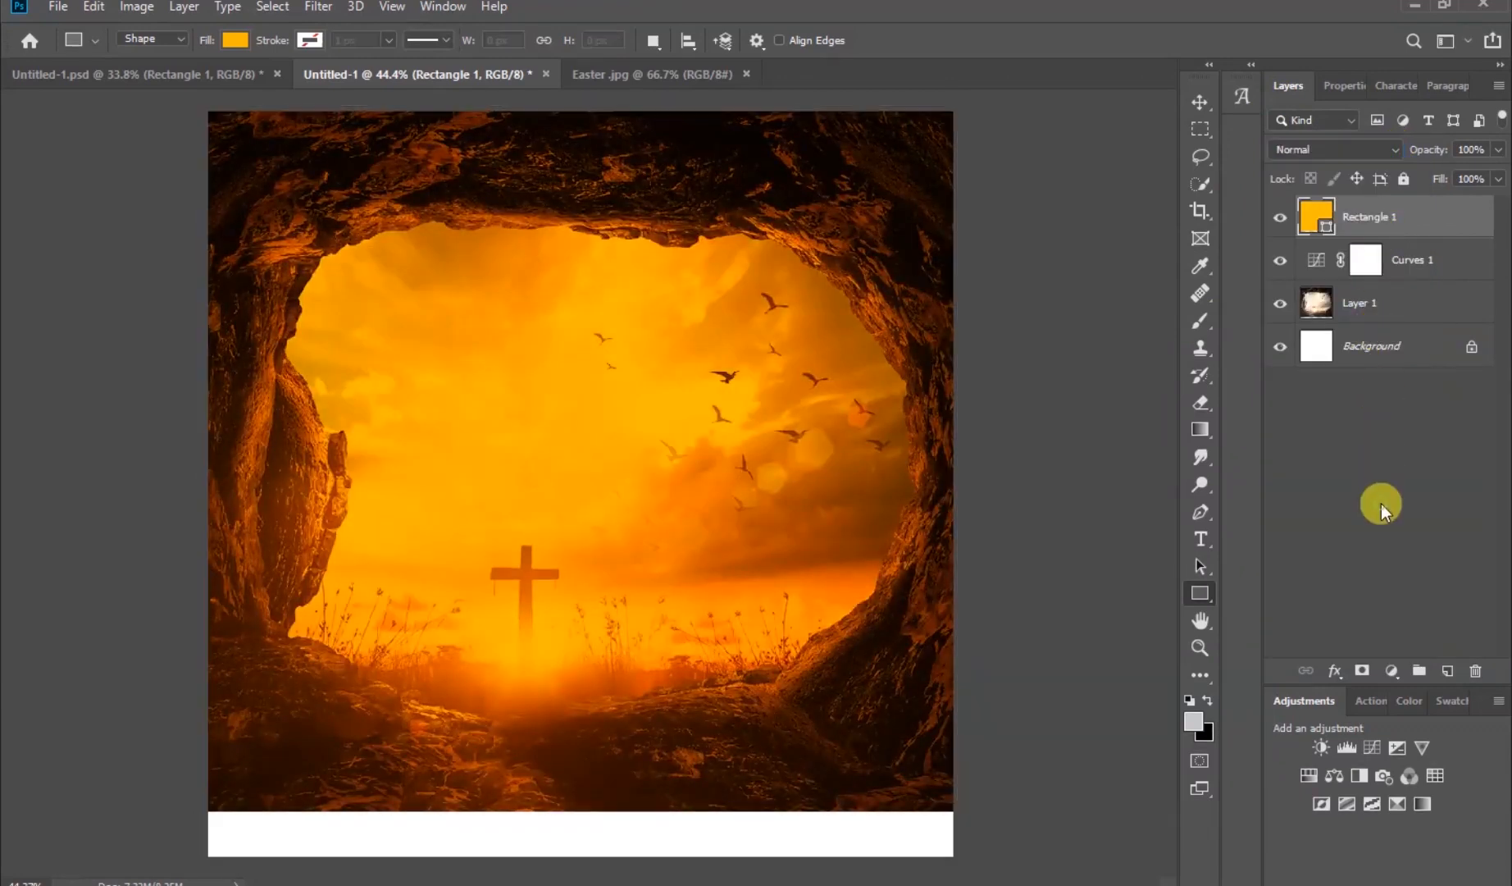
# Duplicate the yellow rectangle layer and change the copy's fill colour to ae0303
pyautogui.click(1420, 223)
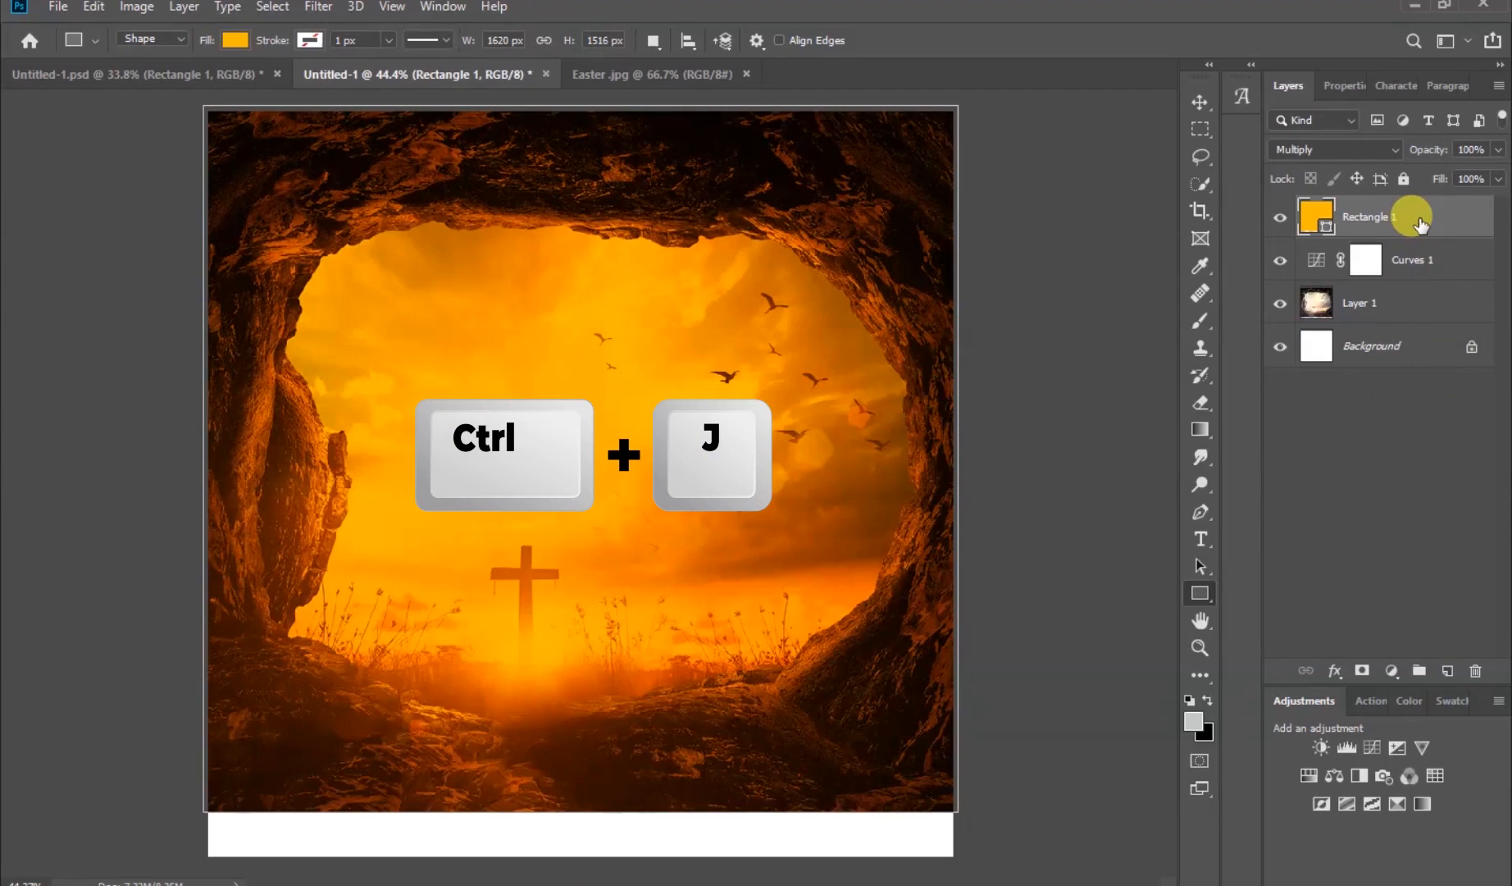
pyautogui.hotkey('ctrl', 'j')
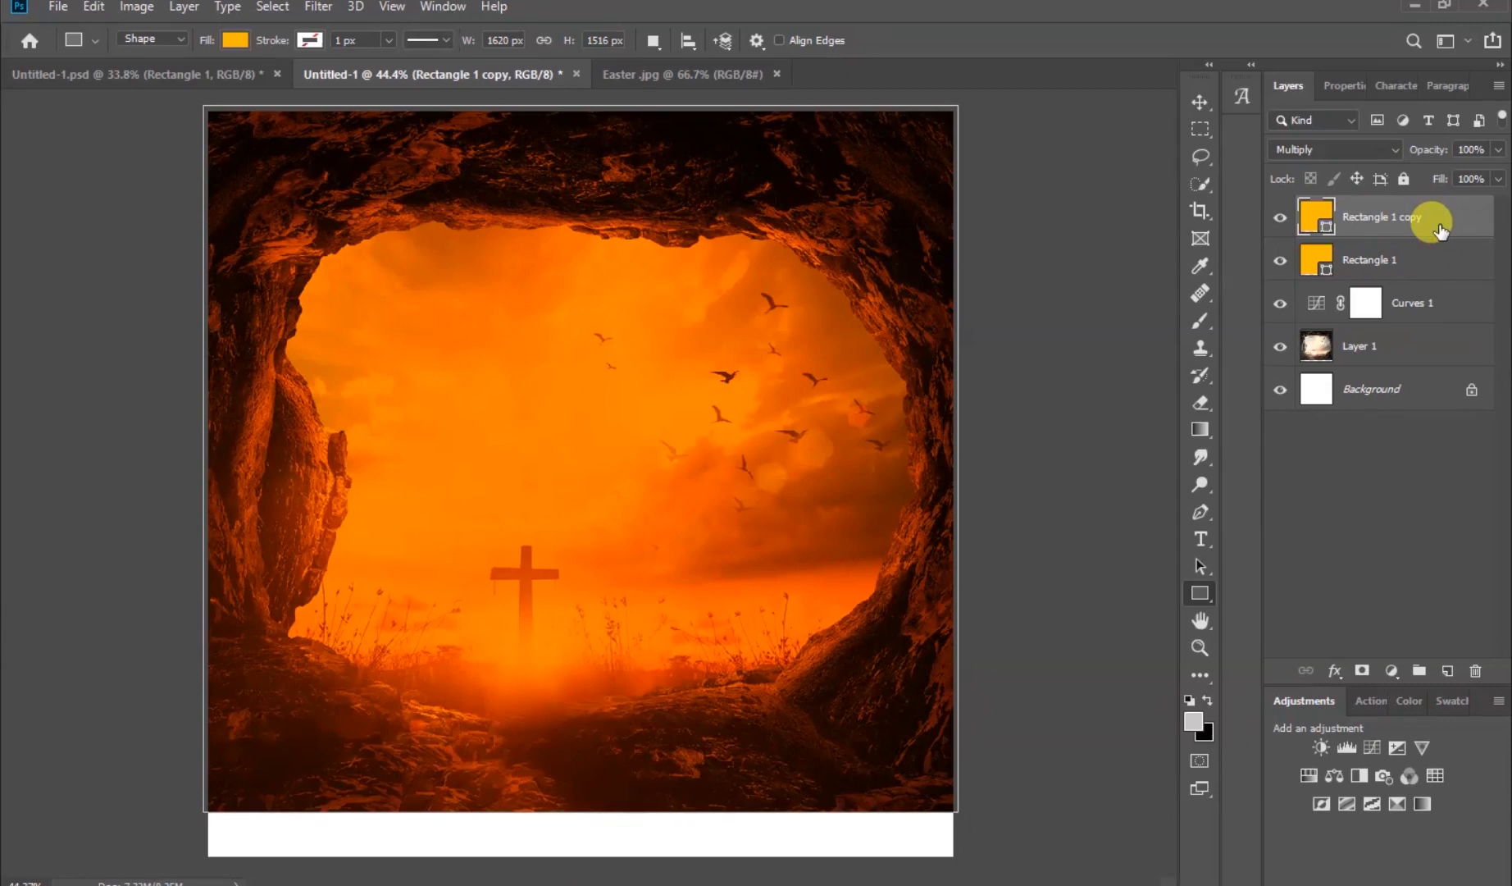
pyautogui.click(1349, 87)
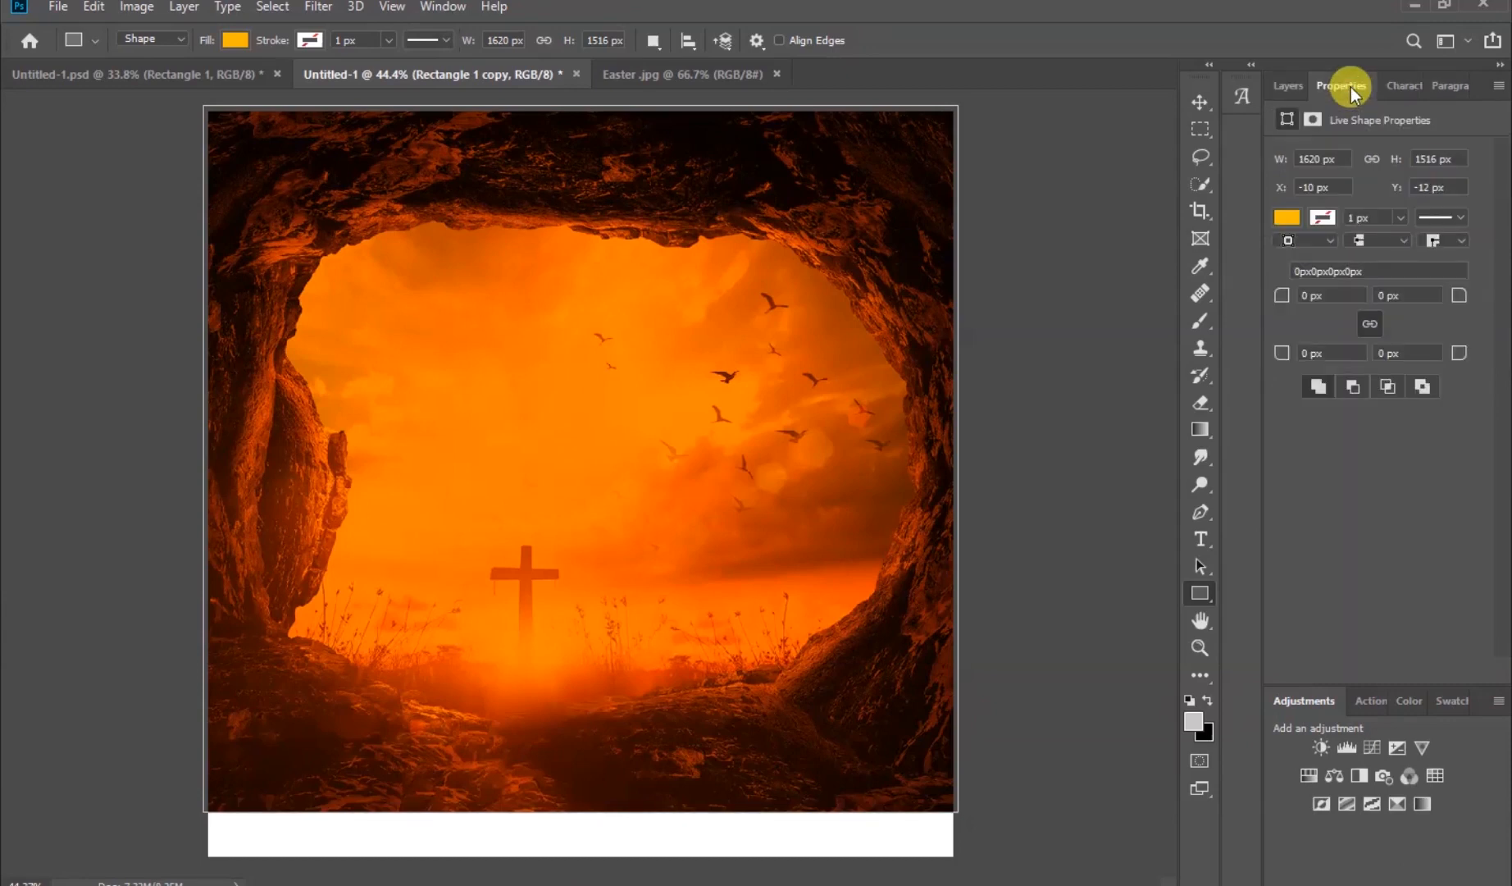
pyautogui.click(1289, 218)
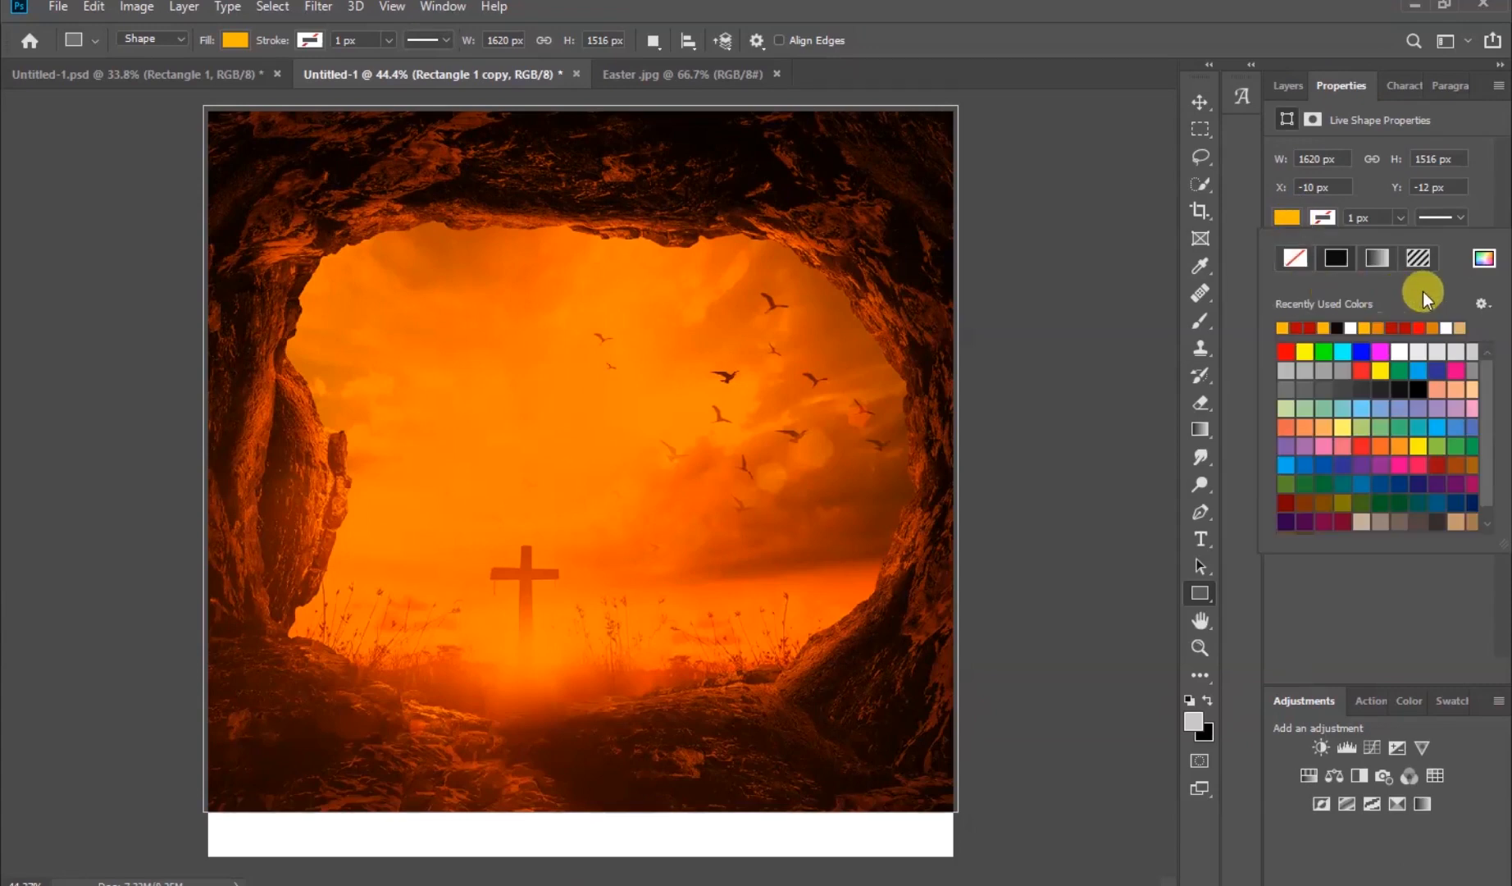
pyautogui.click(1483, 260)
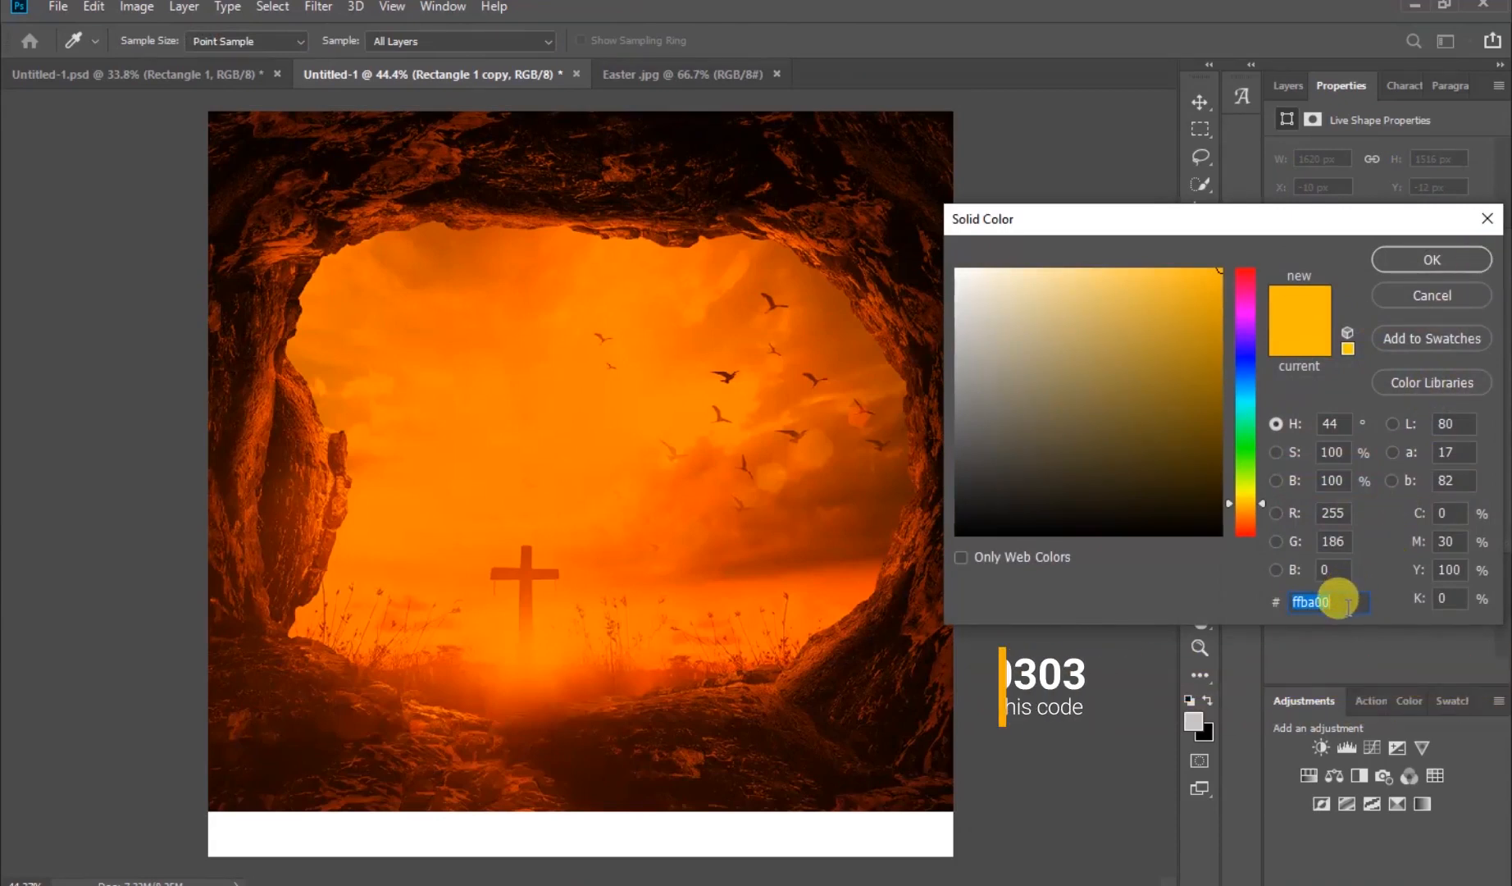
pyautogui.write('a')
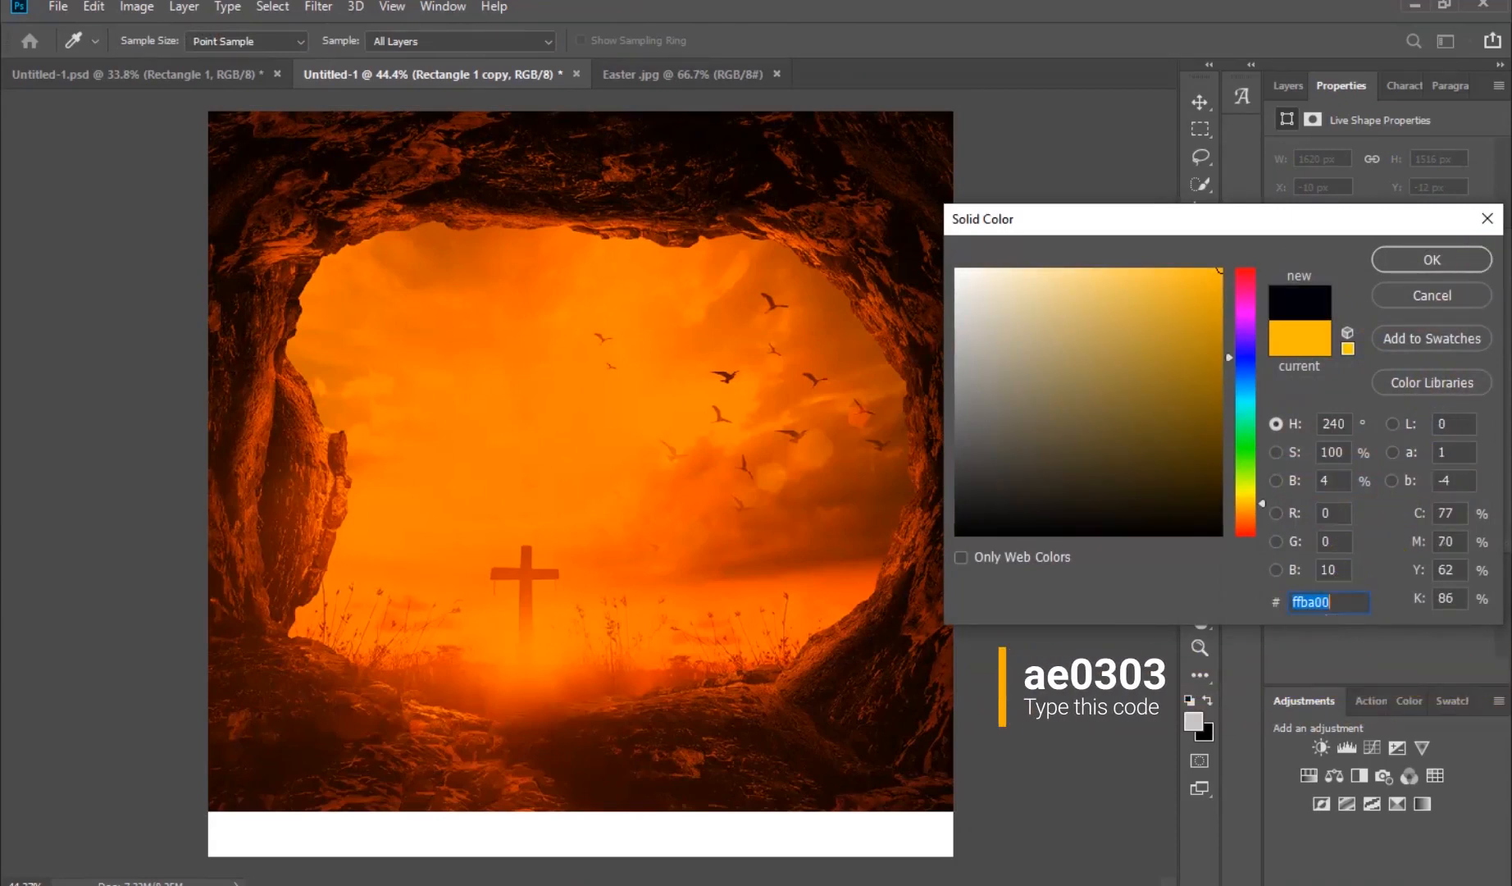
pyautogui.write('e')
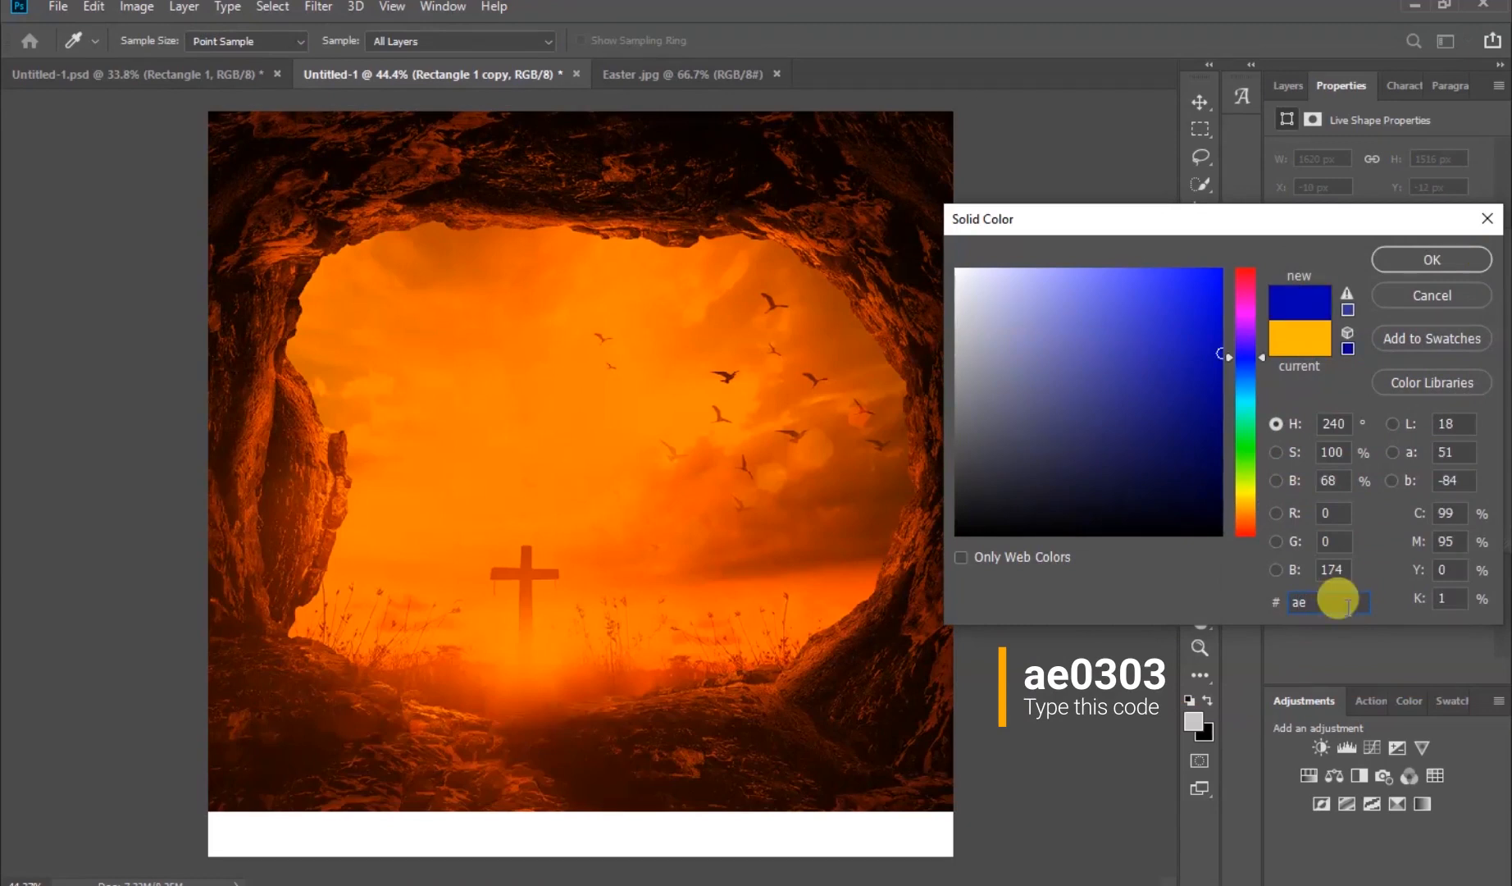
pyautogui.write('03')
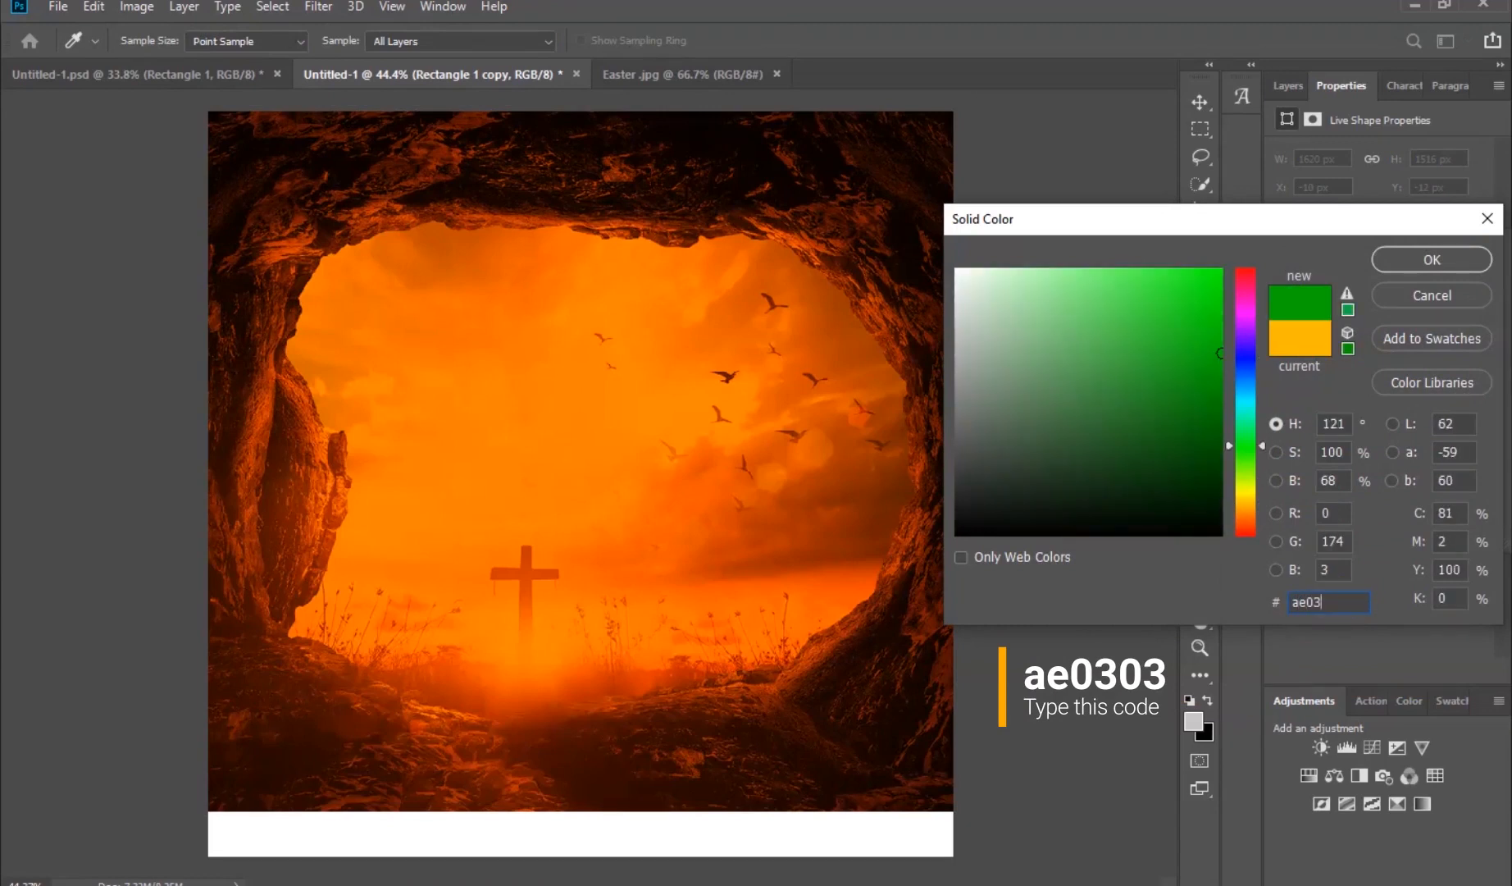
pyautogui.write('03')
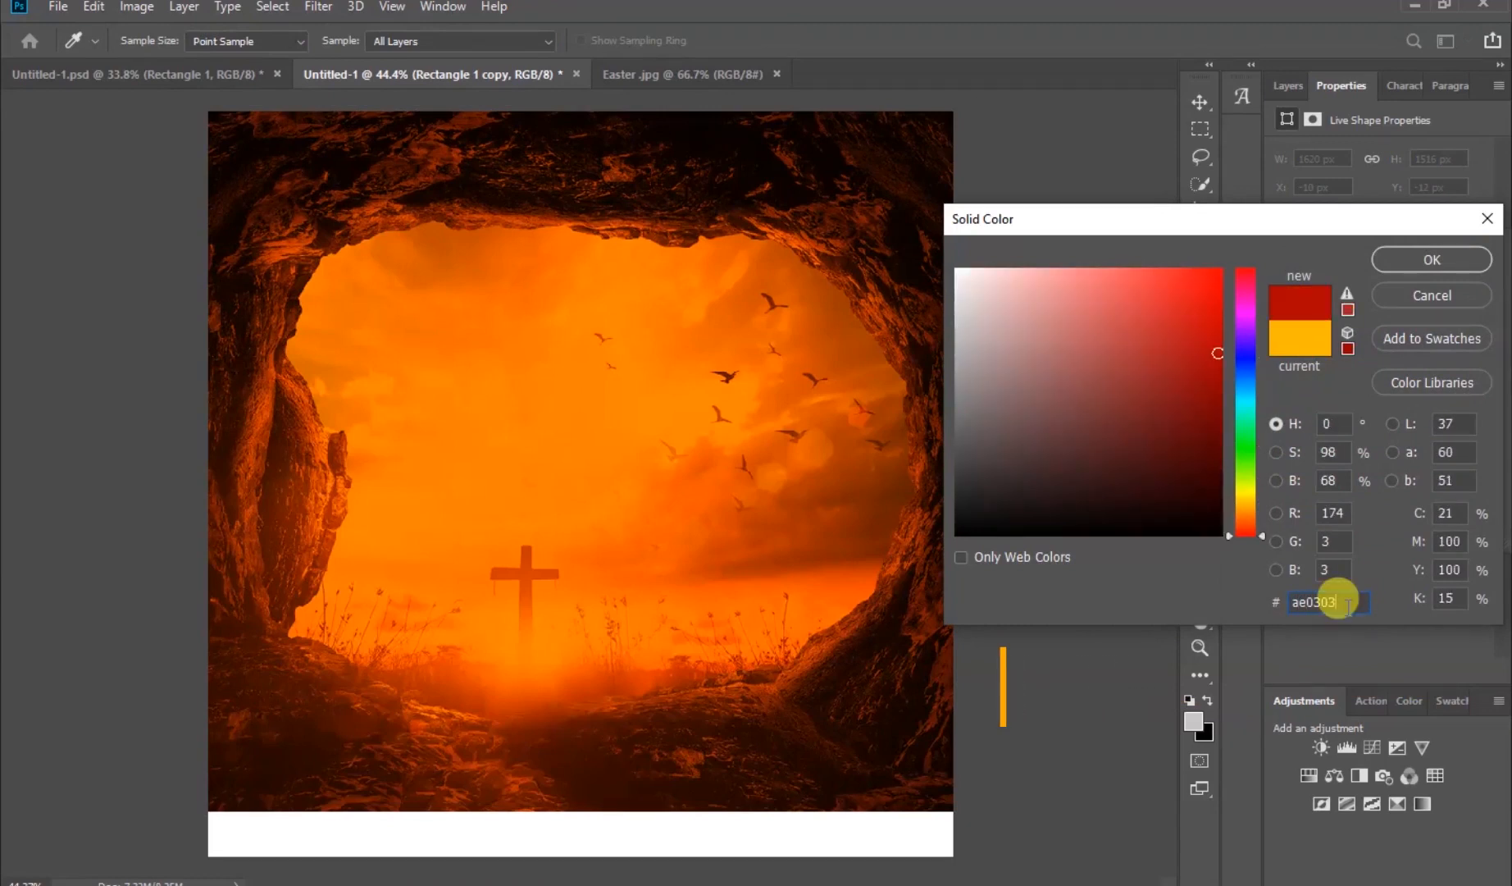
pyautogui.click(1432, 259)
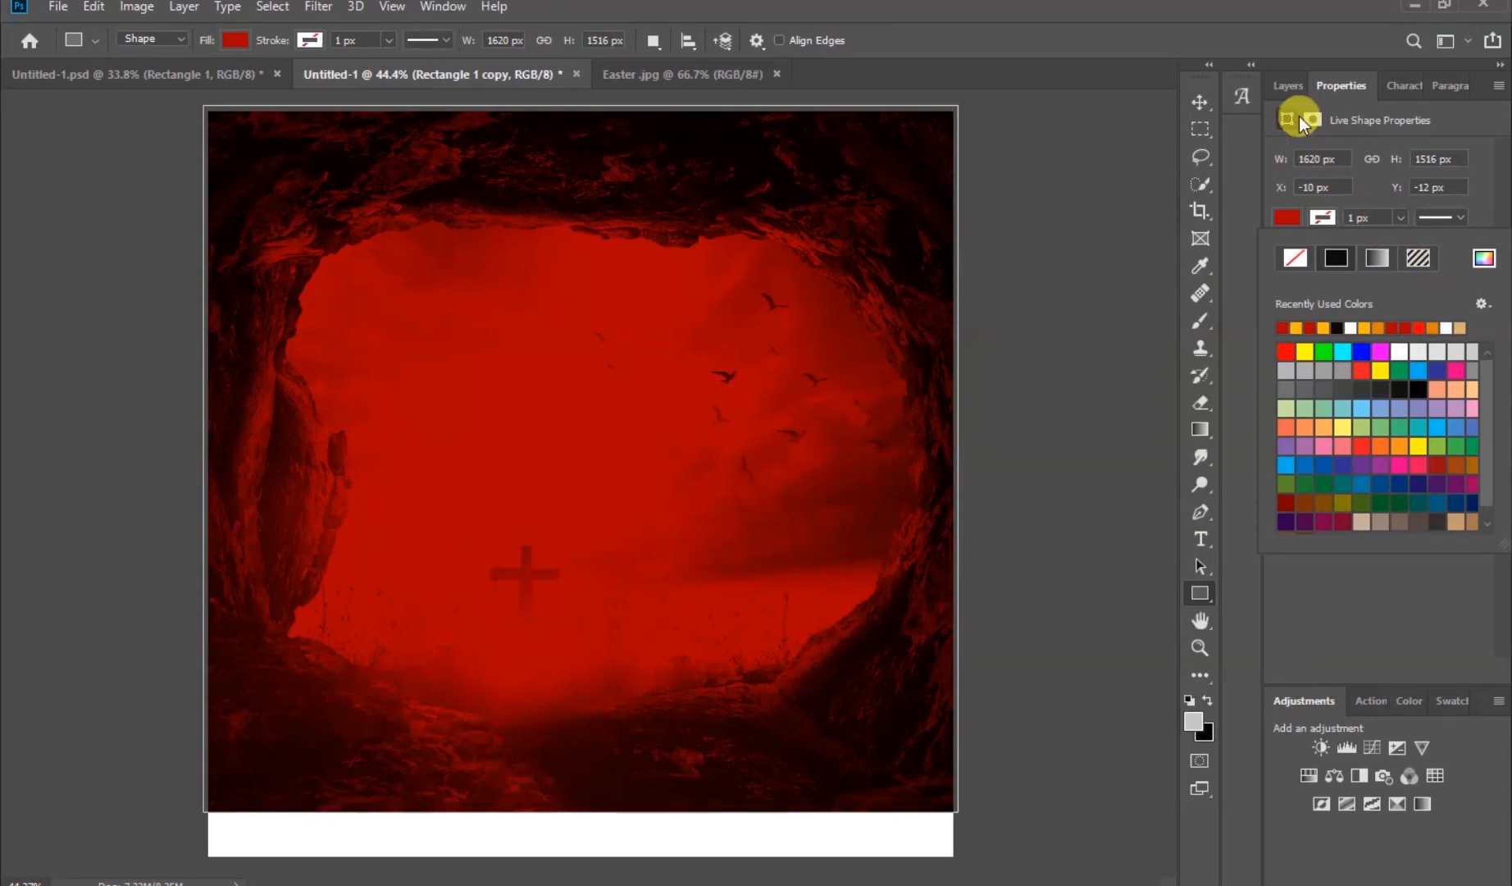
# Lower the opacity of the red rectangle layer to about 51% and deselect it
pyautogui.click(1290, 88)
pyautogui.click(1290, 88)
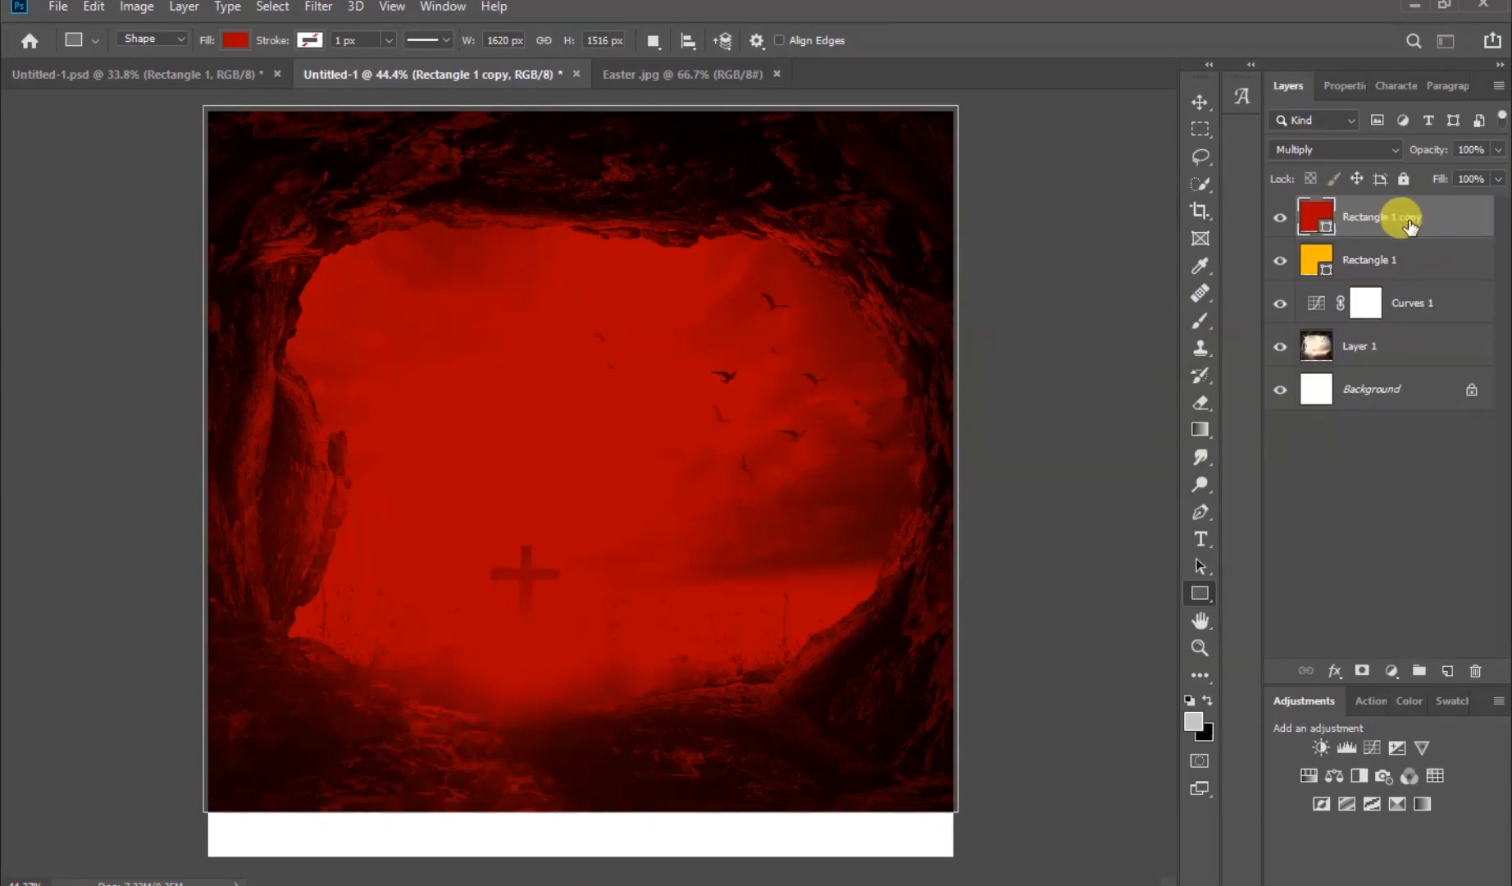
pyautogui.moveTo(1431, 153); pyautogui.dragTo(1393, 153)
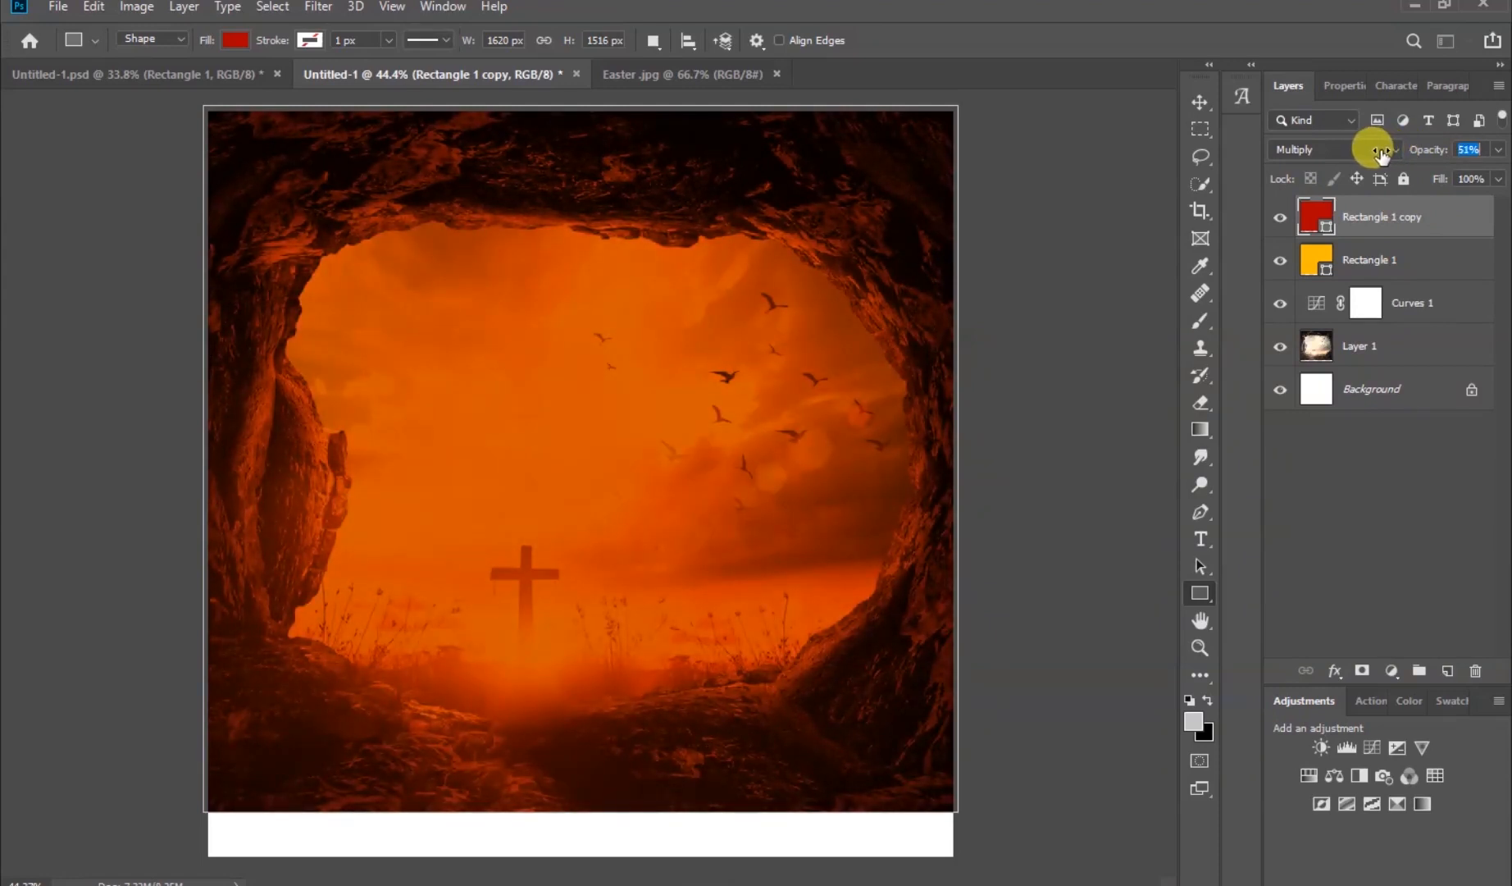
pyautogui.click(1365, 512)
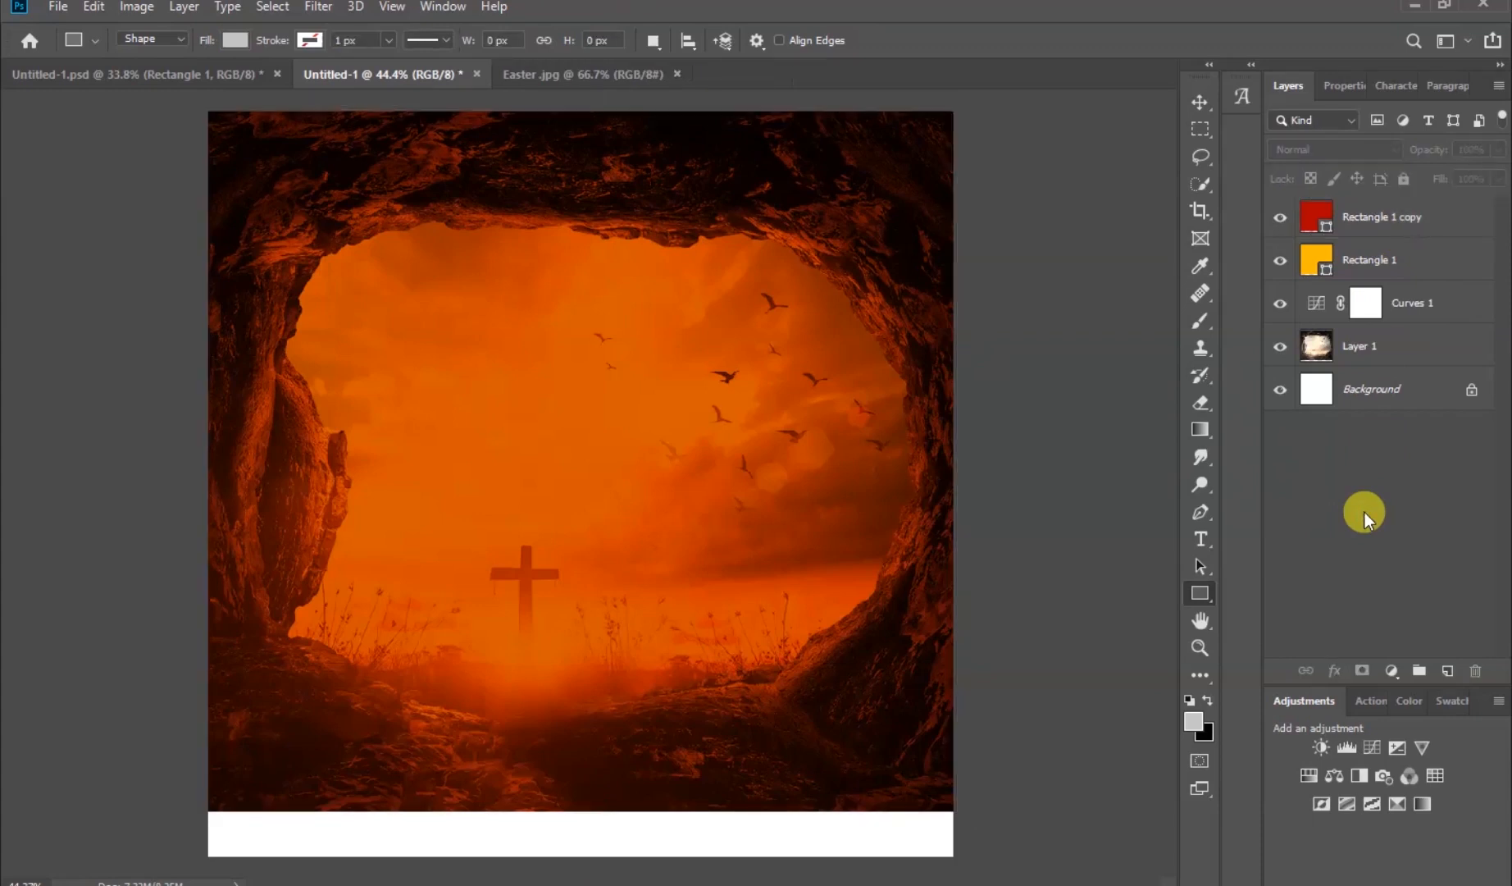
# Switch to File Explorer and place the wooden cross image from the Easter flyer resources folder onto the flyer canvas
pyautogui.click(1203, 94)
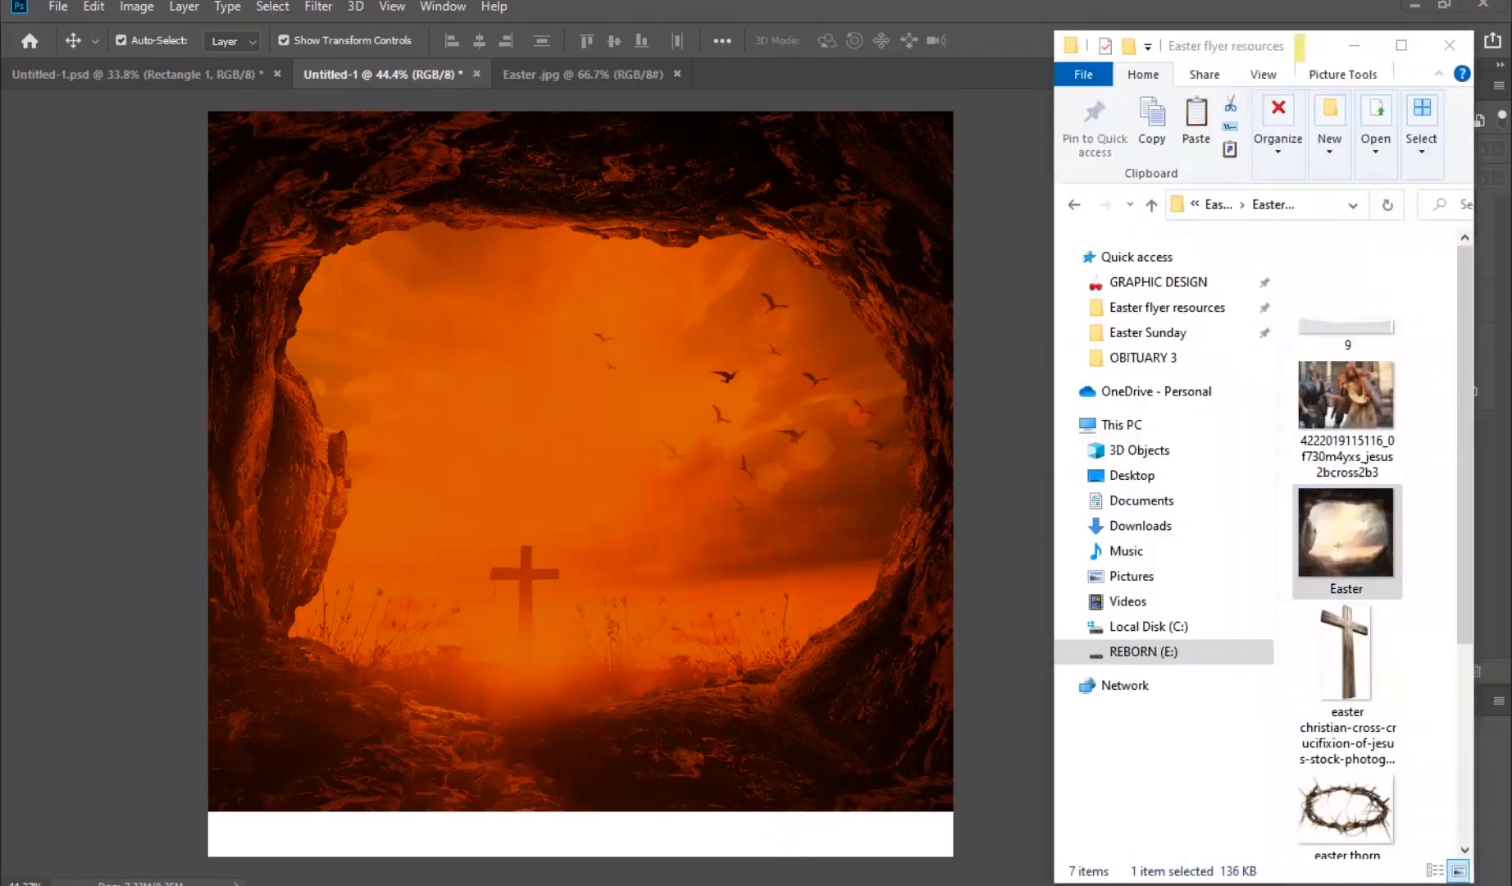
pyautogui.click(779, 883)
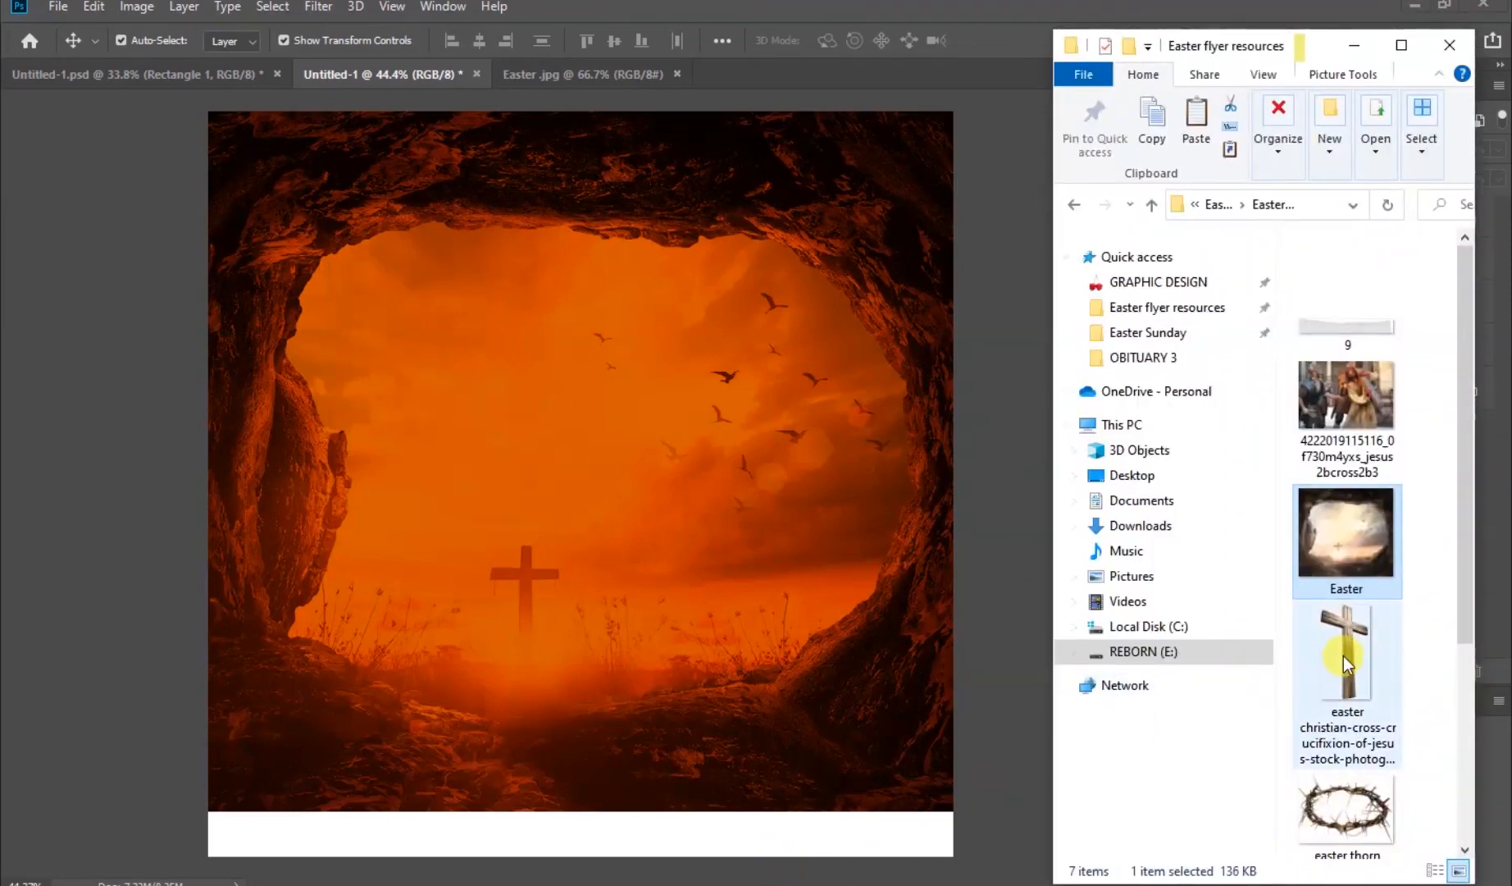
pyautogui.moveTo(1344, 656); pyautogui.dragTo(594, 509)
pyautogui.moveTo(601, 452); pyautogui.dragTo(601, 451)
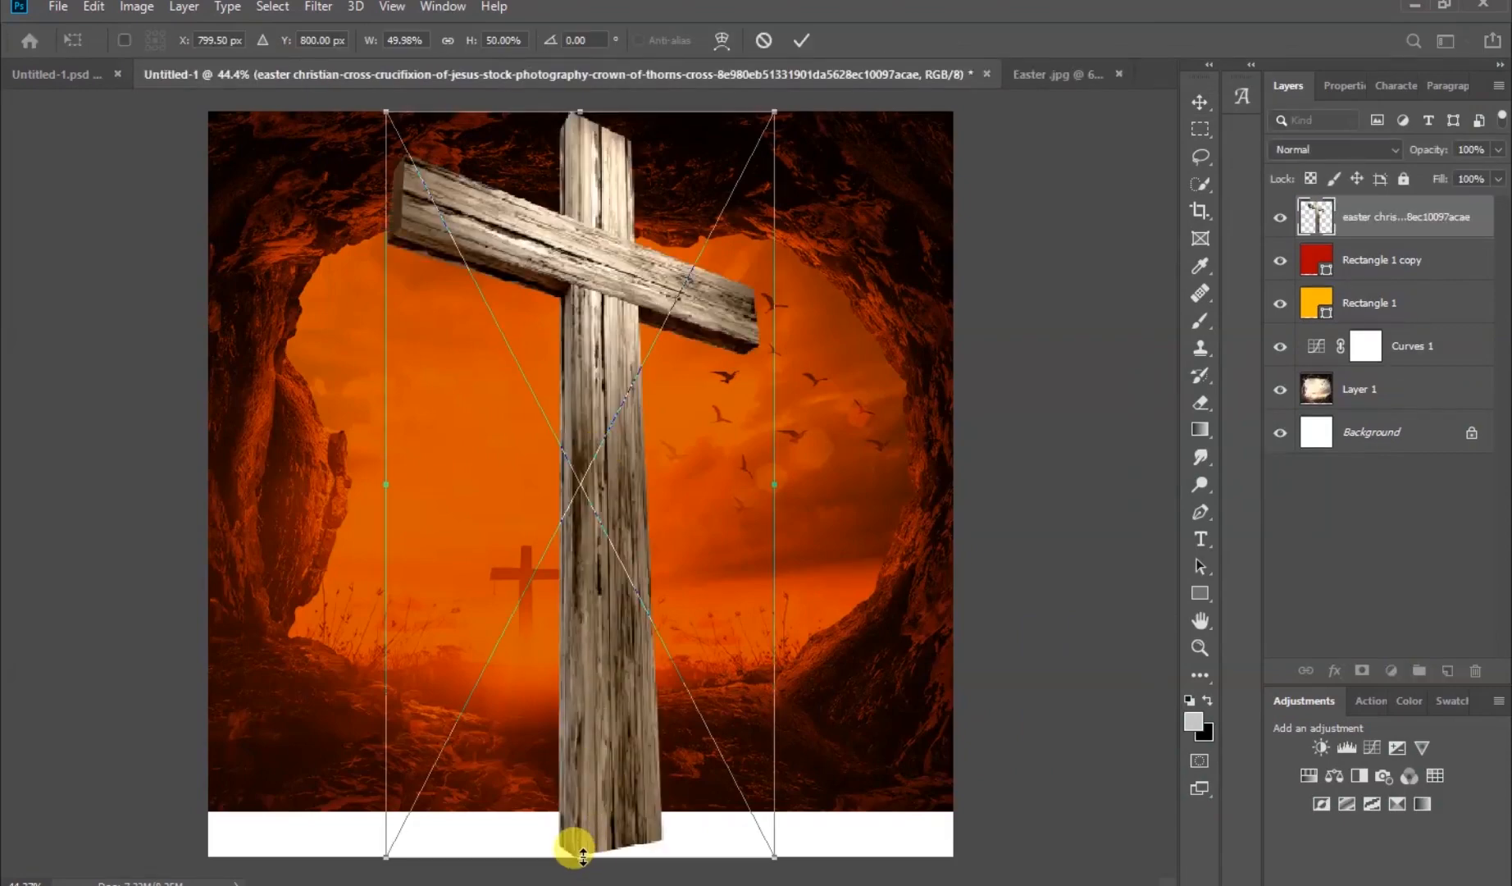
# Scale the placed wooden cross down to about 26.6%, standing within the cave opening, and commit the placement
pyautogui.moveTo(580, 857); pyautogui.dragTo(574, 699)
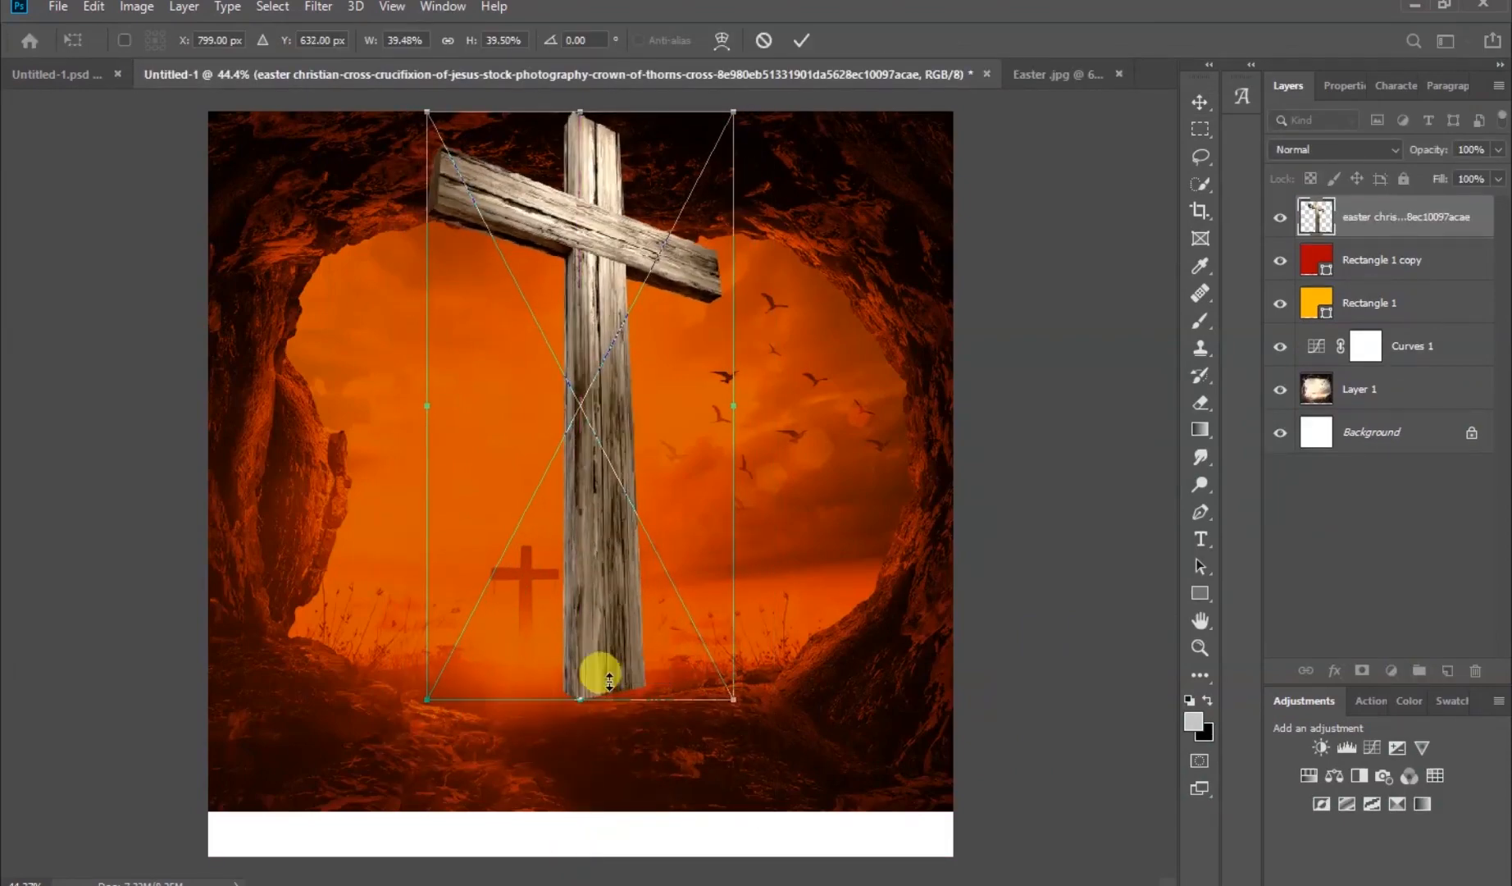
pyautogui.moveTo(580, 112); pyautogui.dragTo(580, 292)
pyautogui.moveTo(580, 700); pyautogui.dragTo(578, 690)
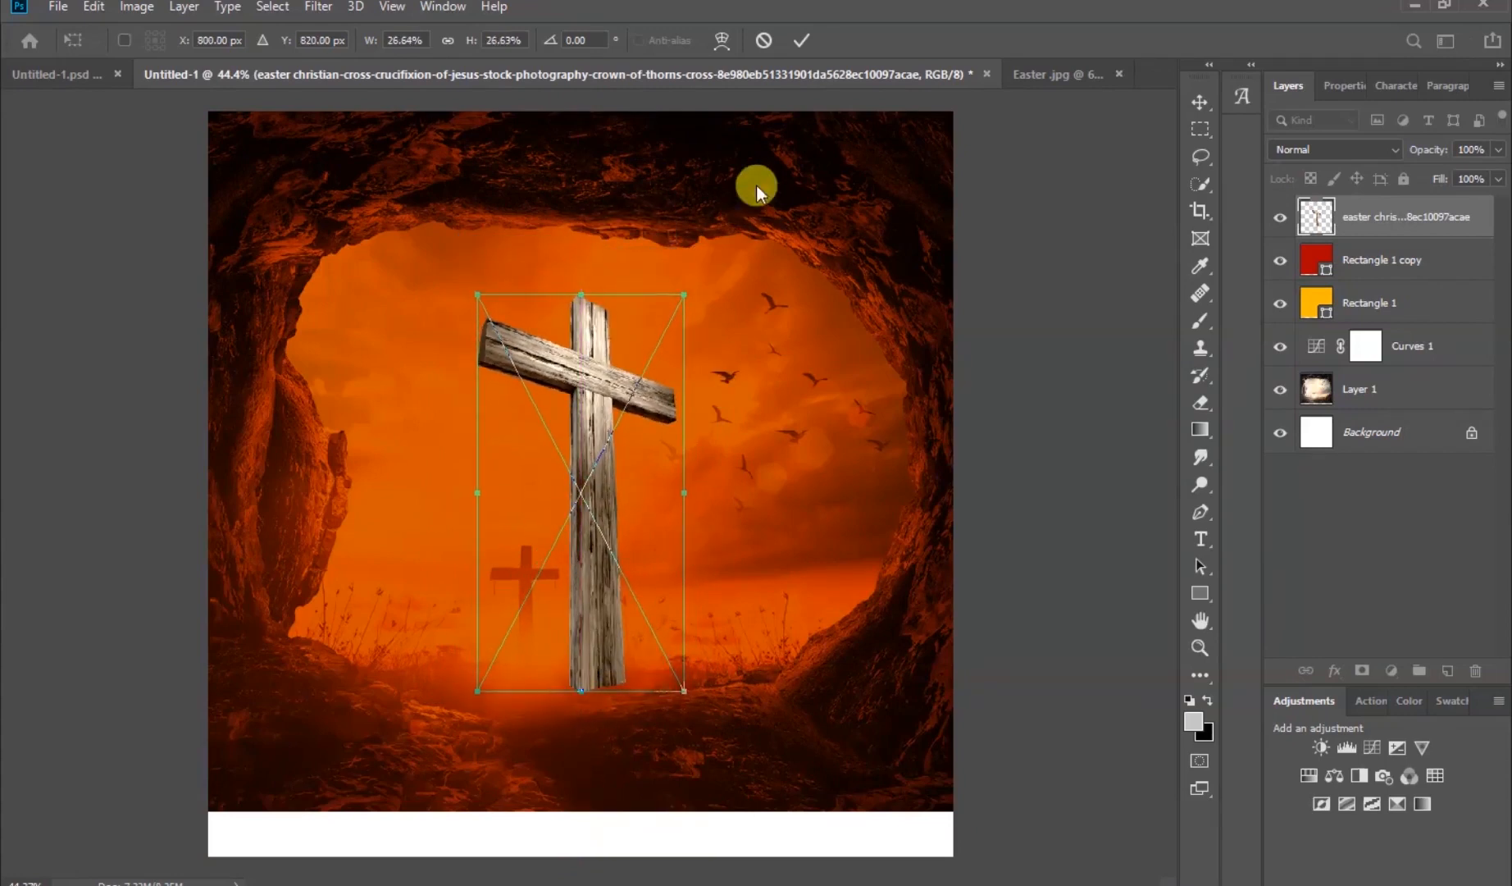
pyautogui.click(796, 48)
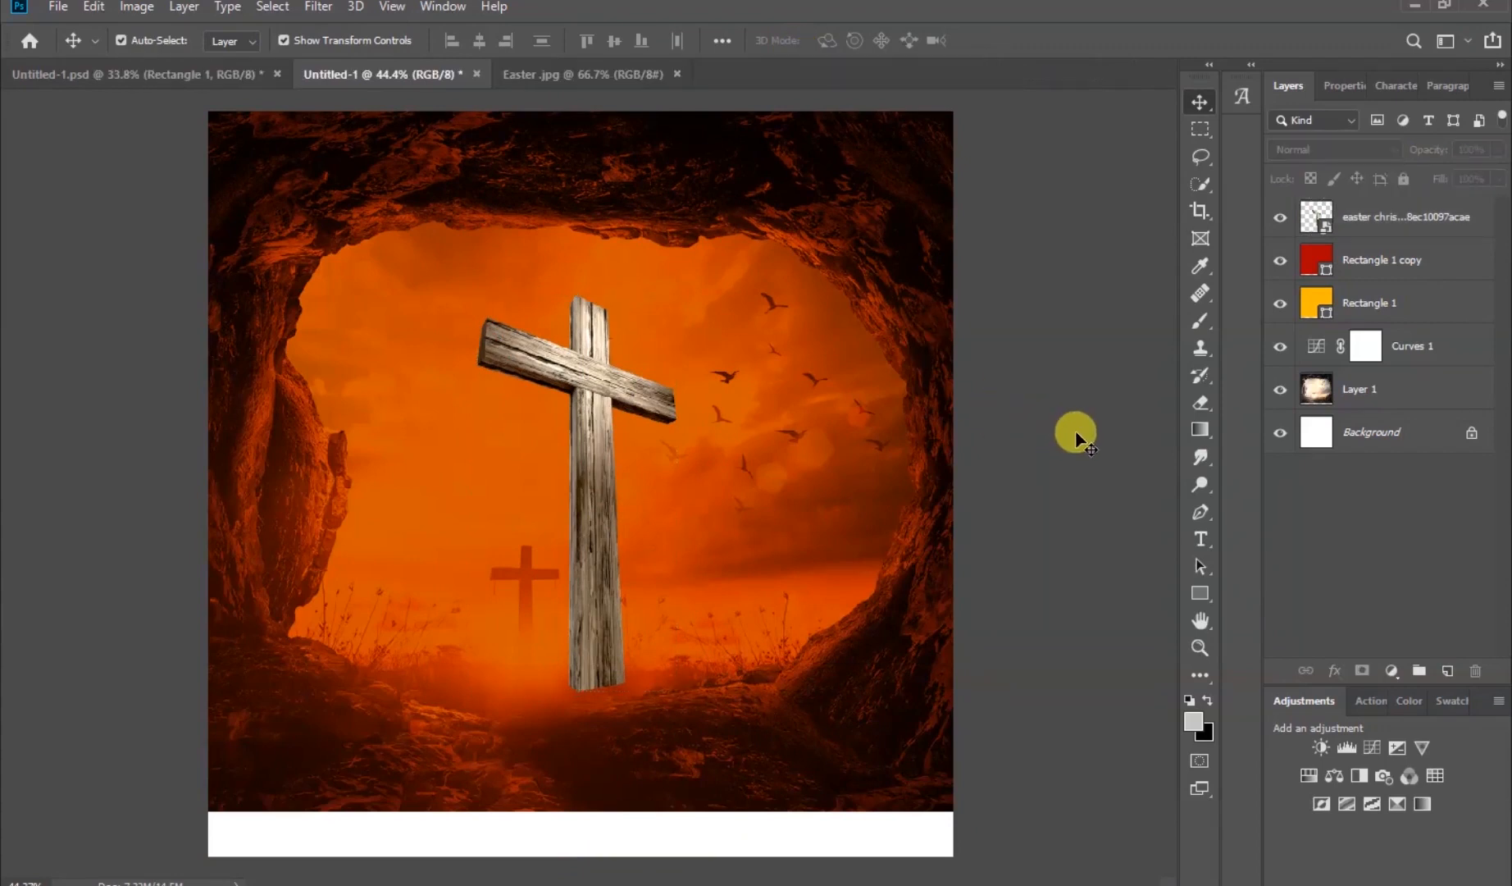
# Set the blend mode of the wooden cross layer to Linear Burn
pyautogui.click(1397, 223)
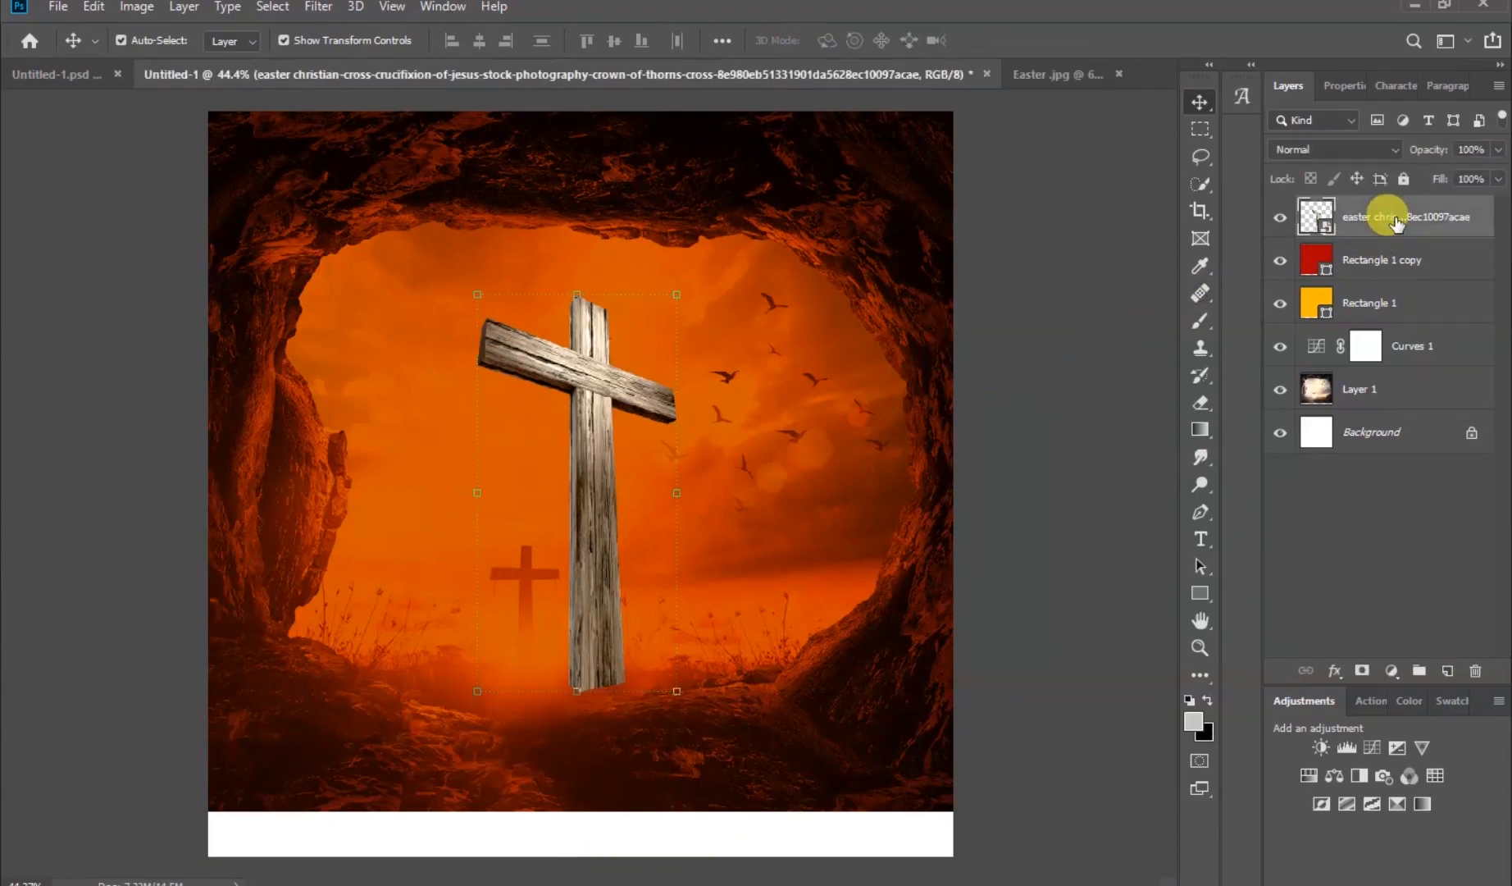
pyautogui.click(1396, 149)
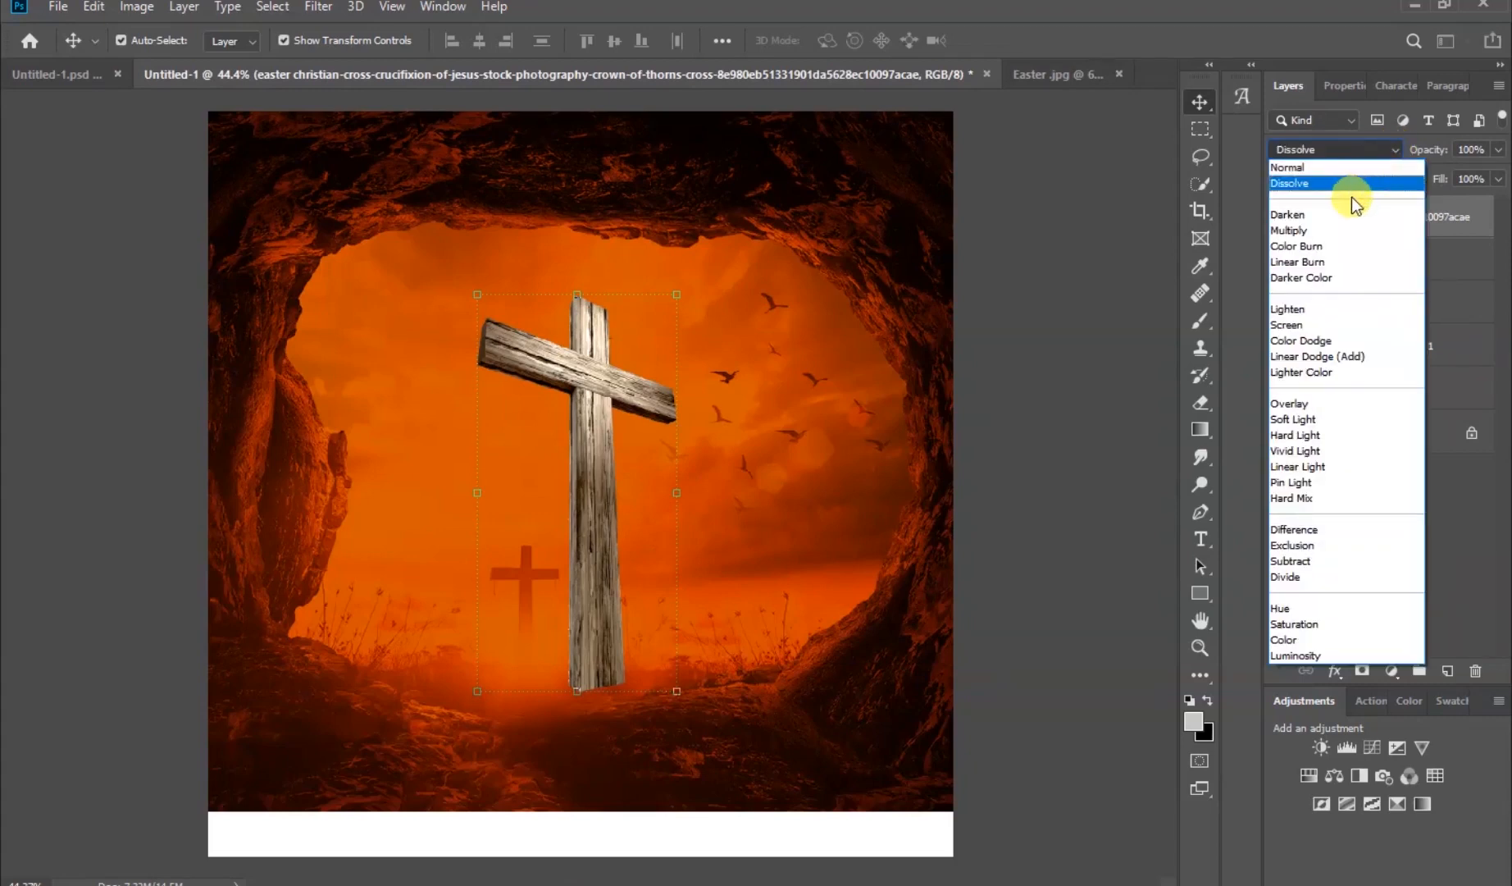
pyautogui.click(1381, 265)
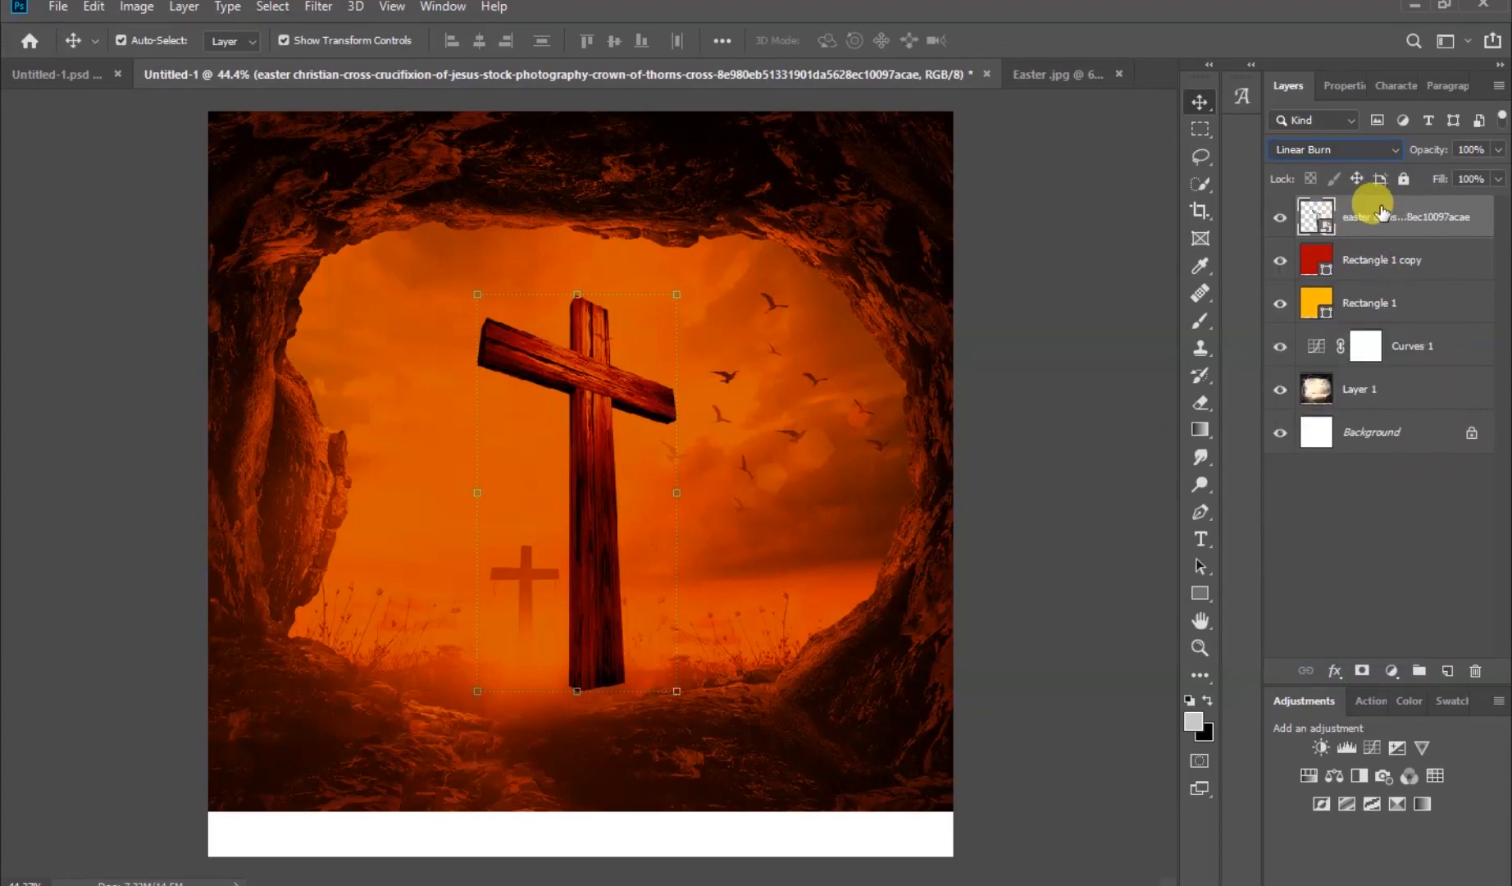
# Add a layer mask to the wooden cross and fade its foot into the mist with a 175 px, 0% hardness eraser
pyautogui.click(1361, 671)
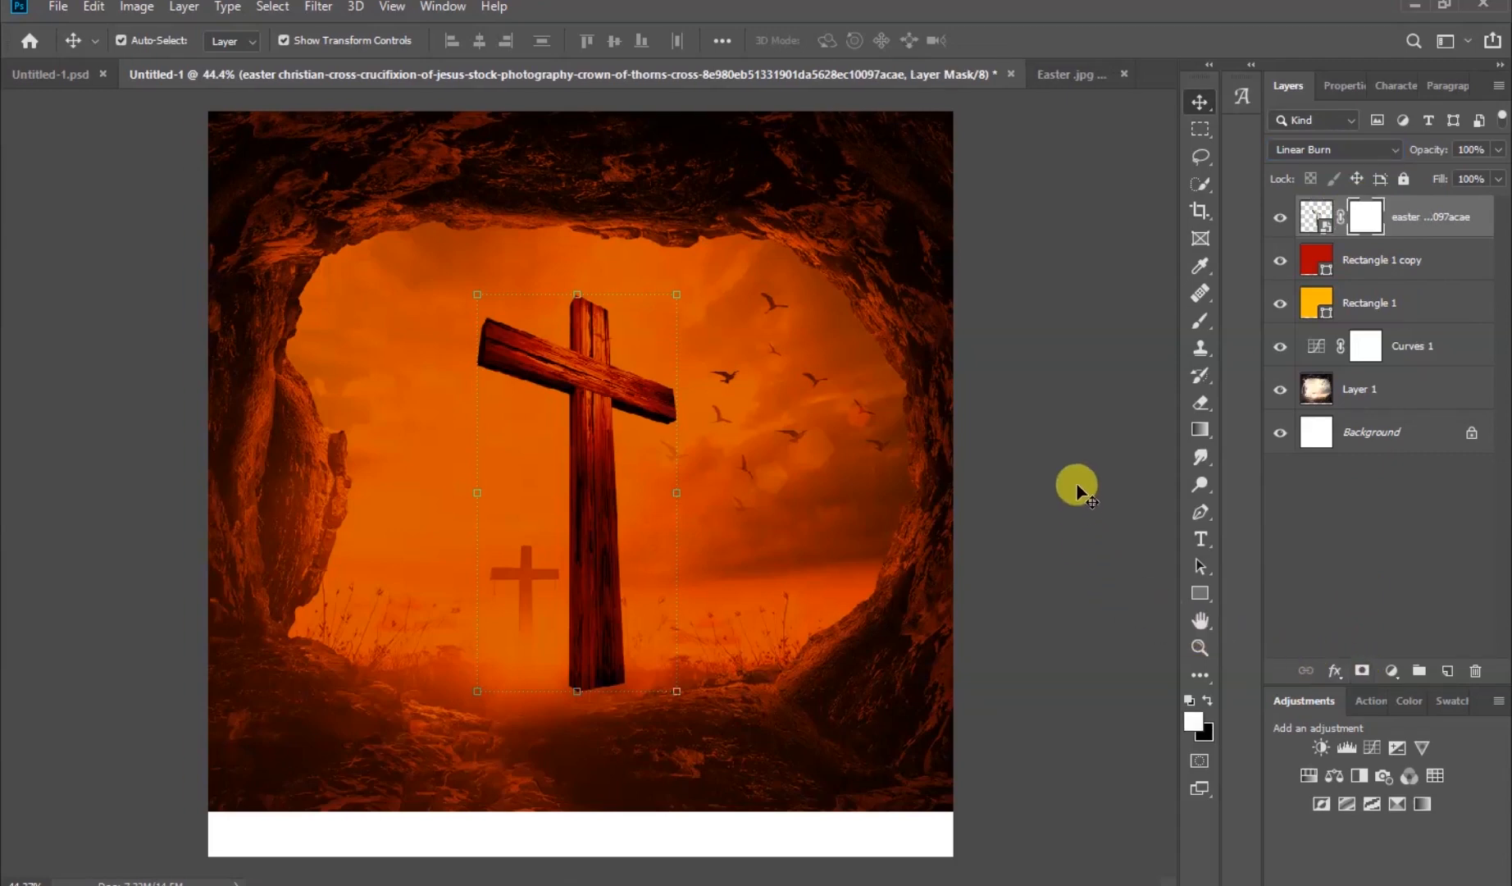
pyautogui.click(1202, 402)
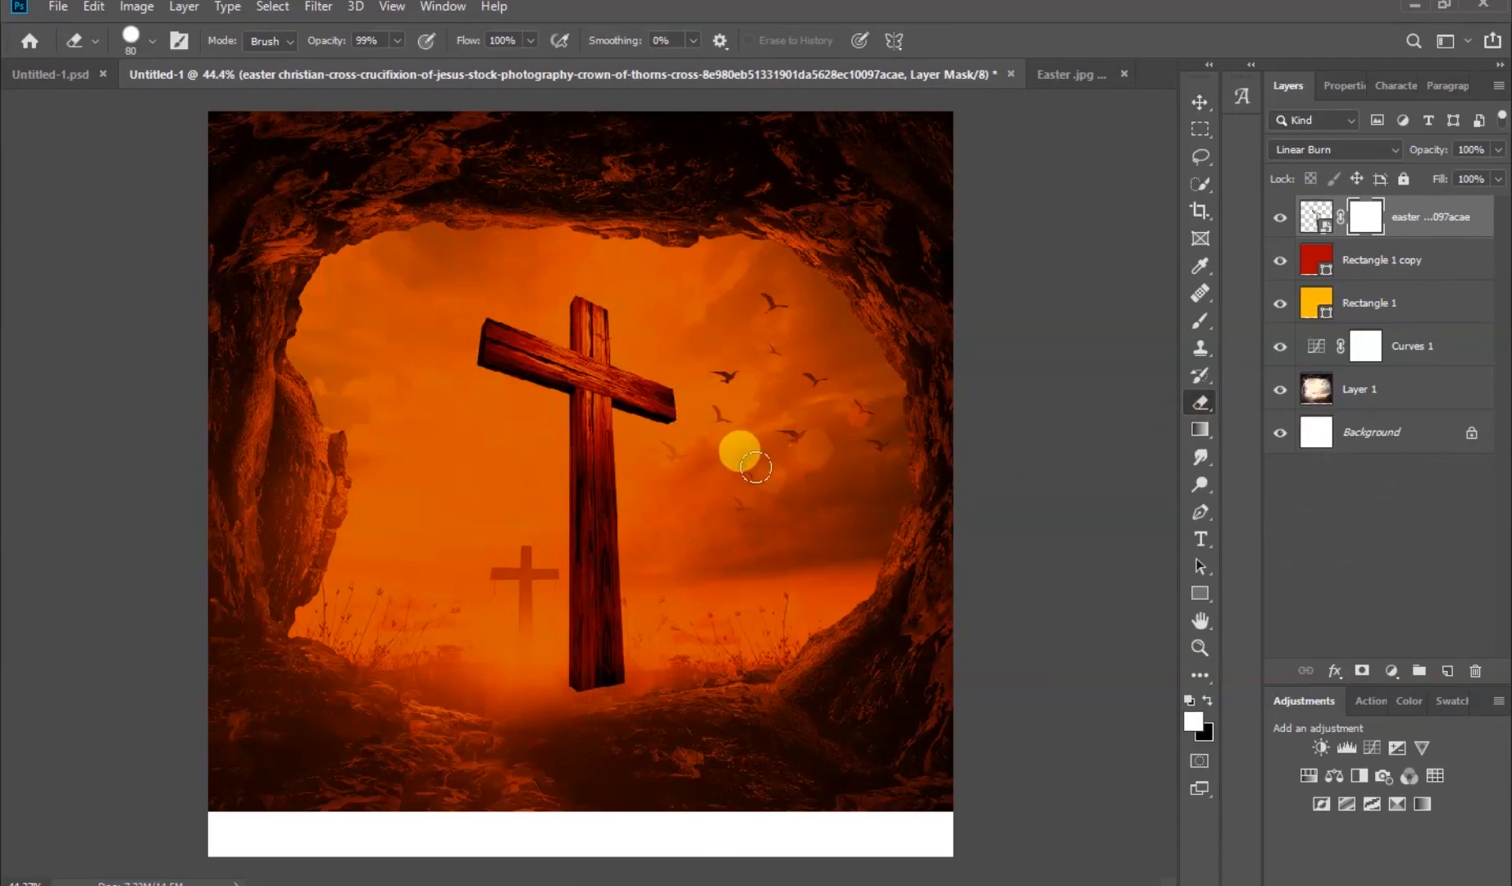
pyautogui.rightClick(744, 467)
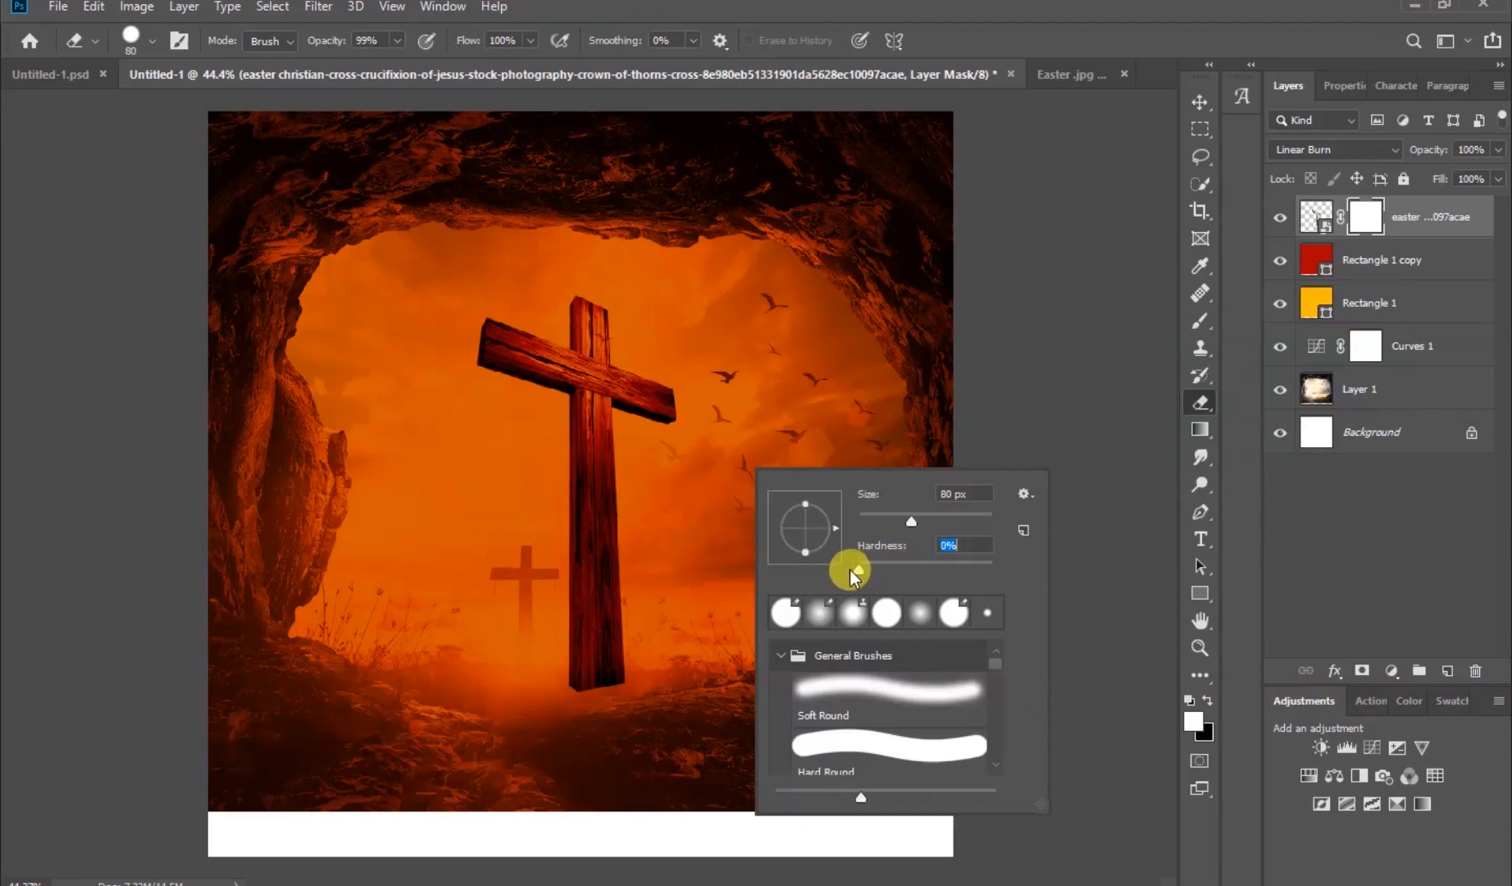
pyautogui.click(1081, 396)
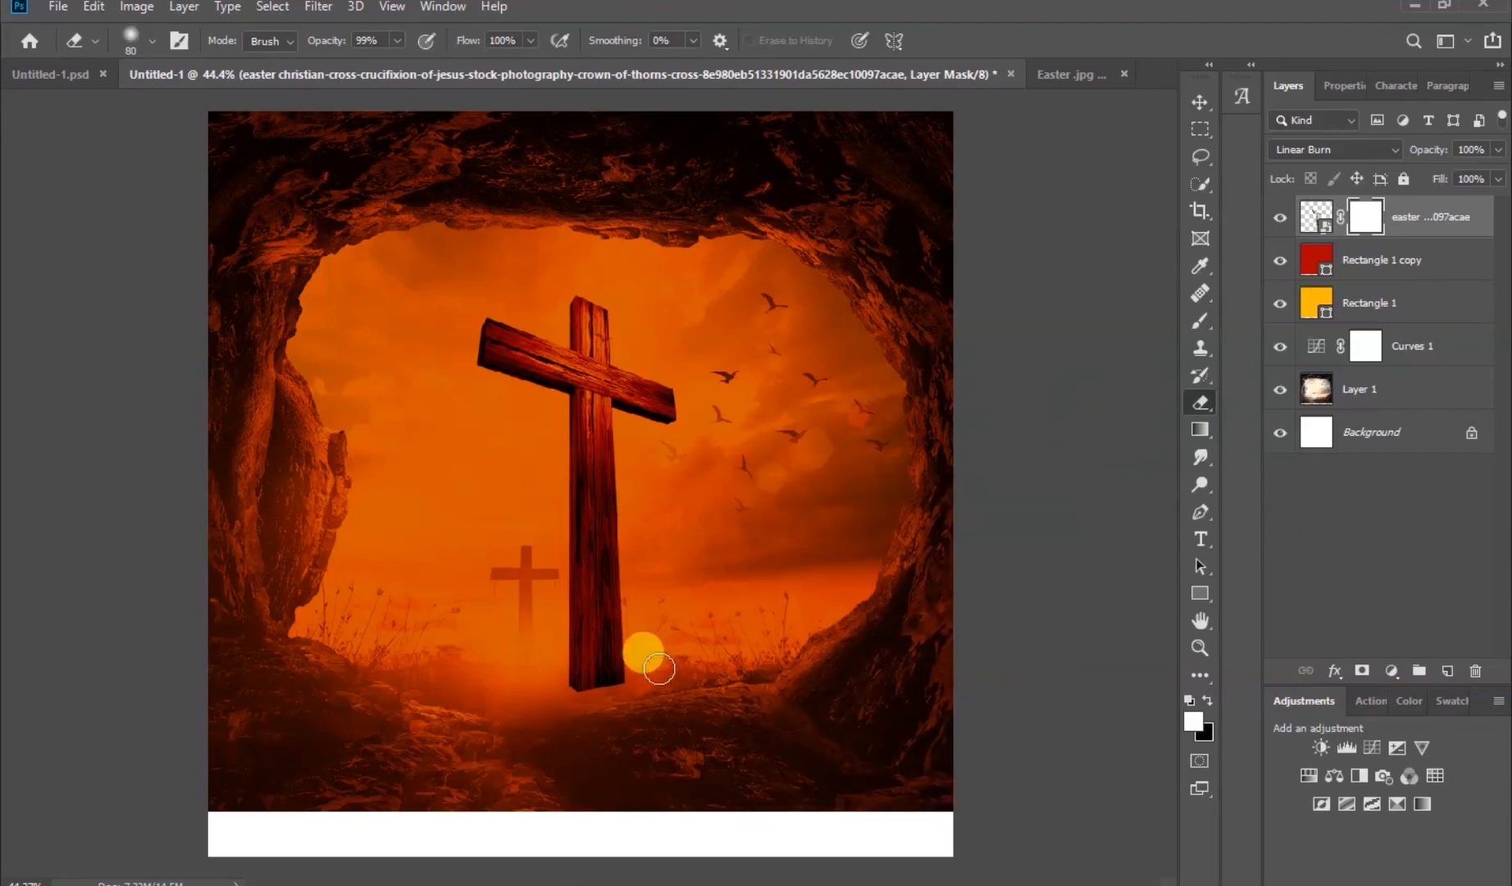
pyautogui.press(']')
pyautogui.press(']')
pyautogui.press(']')
pyautogui.press(']')
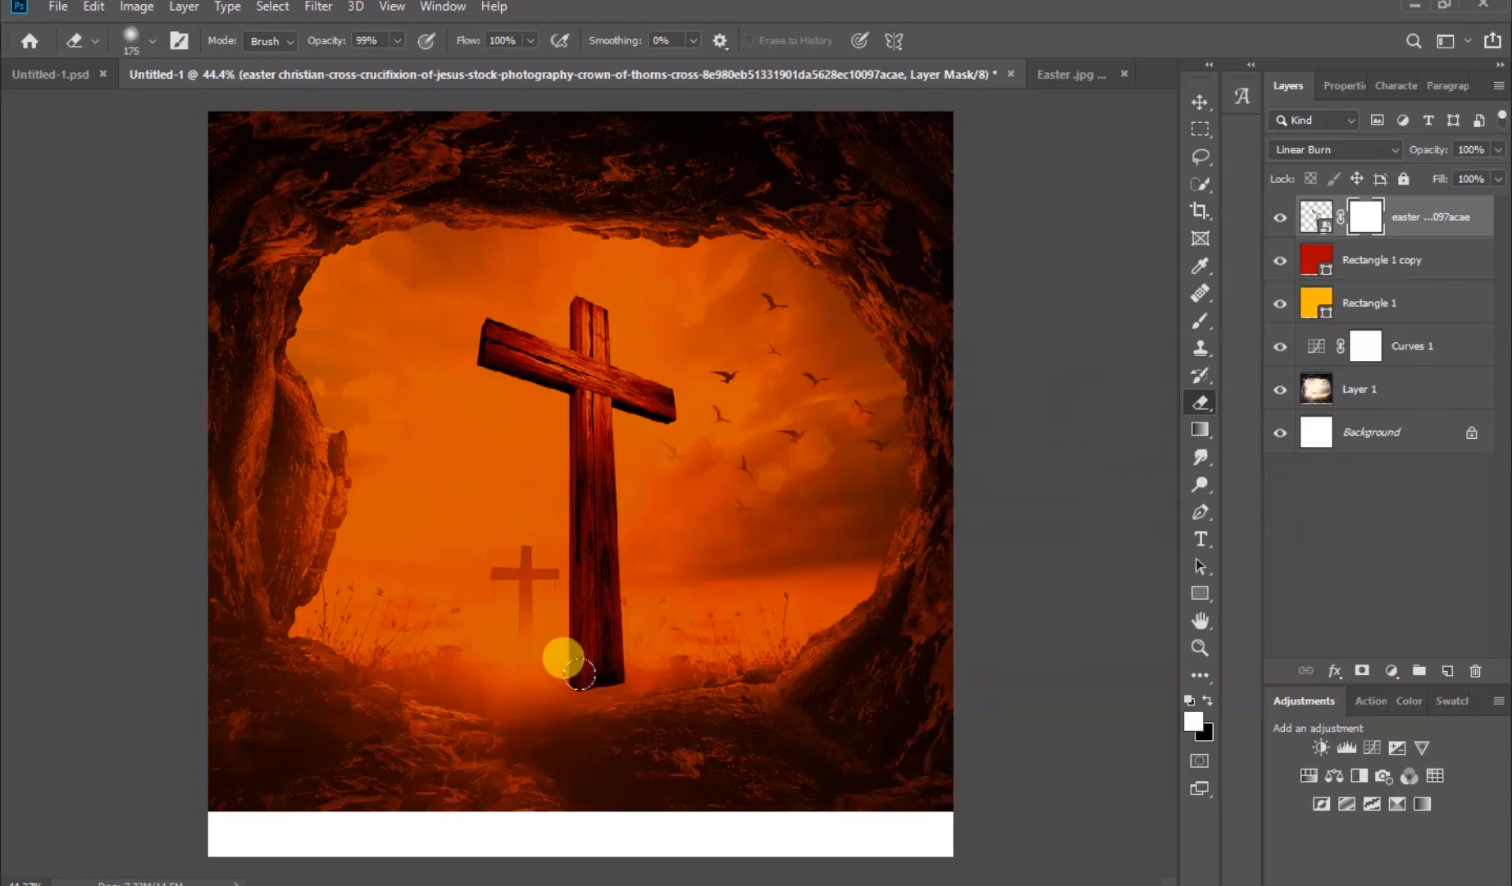
pyautogui.moveTo(572, 673)
pyautogui.mouseDown()
pyautogui.moveTo(588, 686)
pyautogui.moveTo(516, 693)
pyautogui.moveTo(611, 684)
pyautogui.moveTo(563, 694)
pyautogui.moveTo(562, 681)
pyautogui.moveTo(596, 691)
pyautogui.moveTo(560, 697)
pyautogui.moveTo(603, 704)
pyautogui.mouseUp()
pyautogui.click(1207, 98)
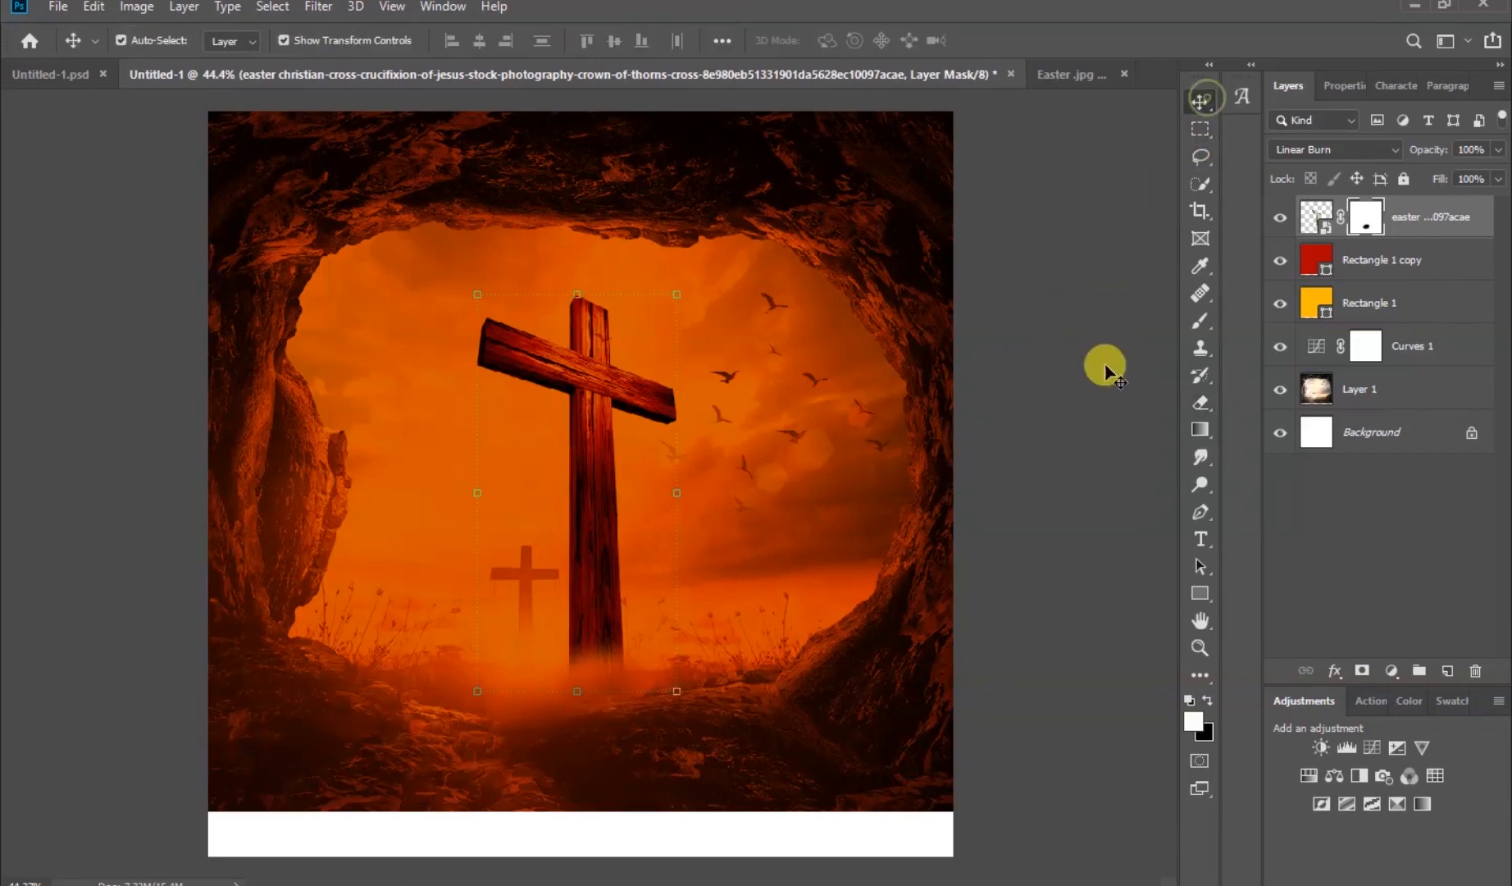
pyautogui.click(1086, 426)
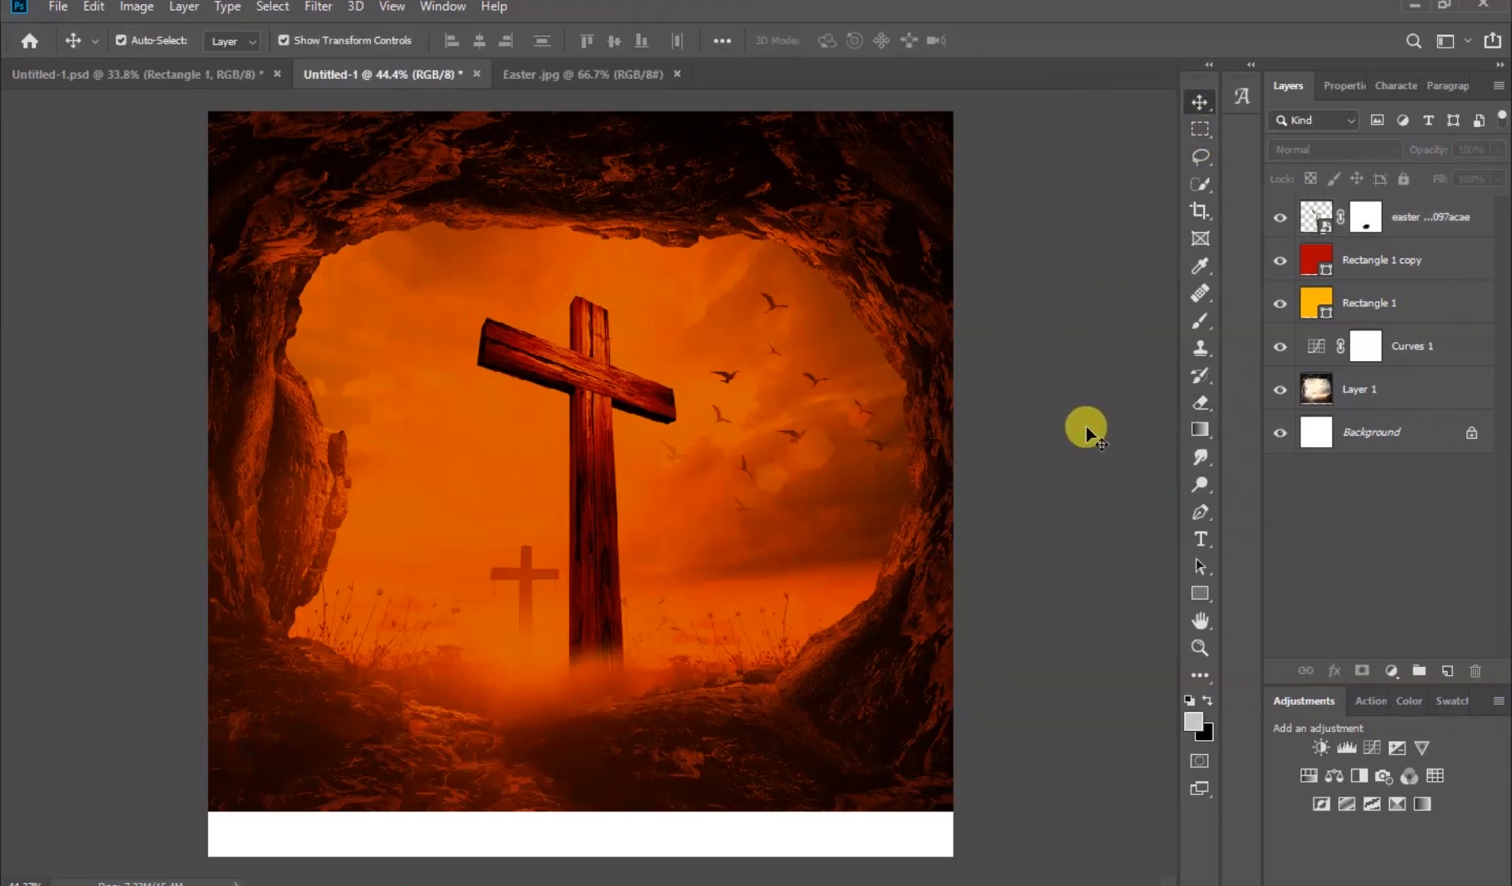
# Switch to File Explorer and place the photo of Jesus carrying the cross from the Easter flyer resources folder onto the flyer canvas
pyautogui.click(763, 884)
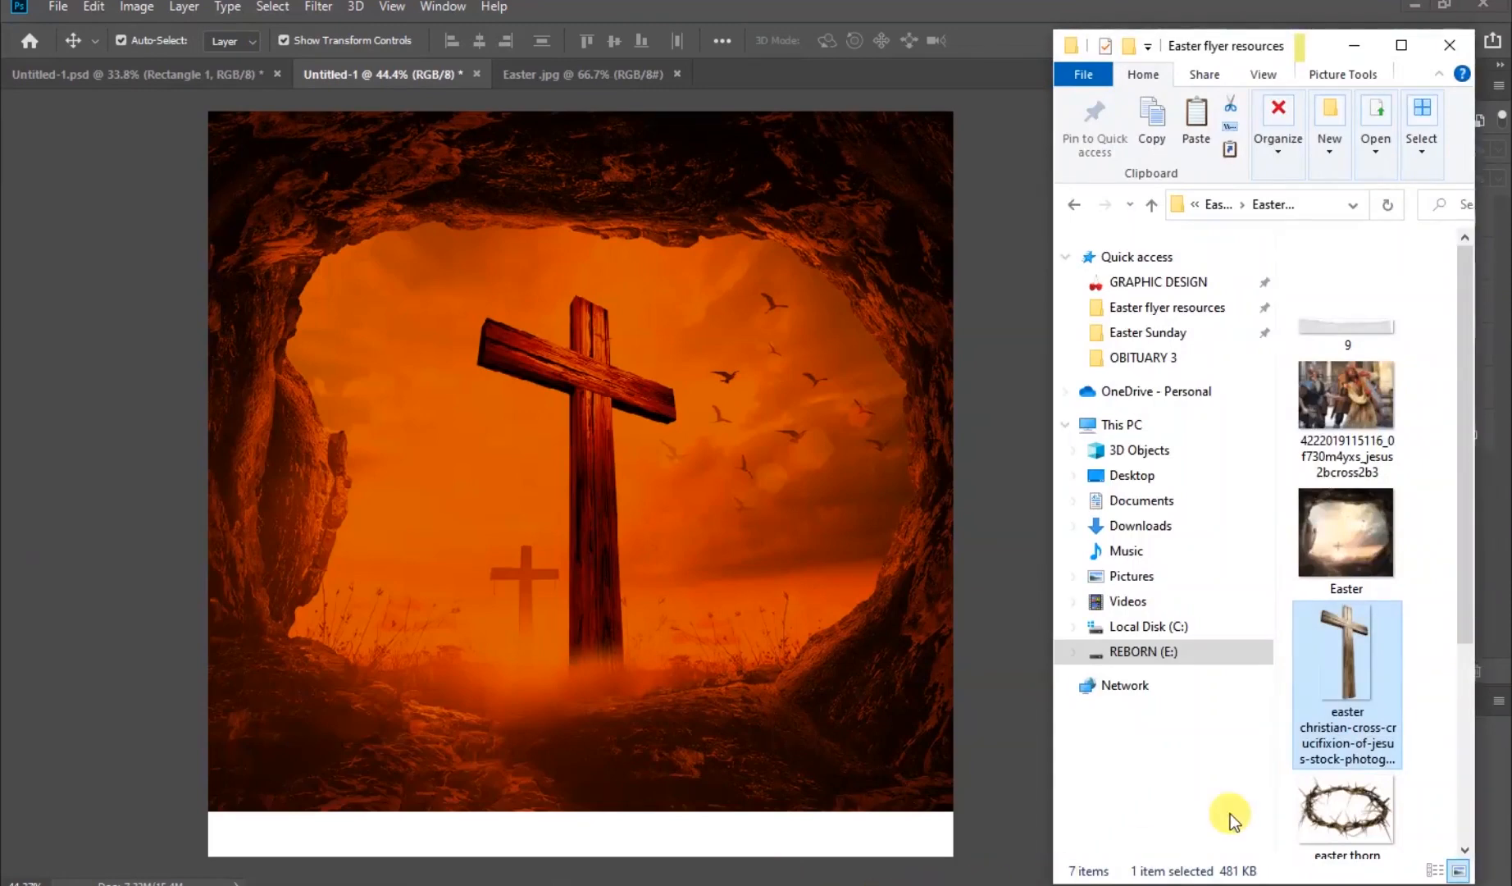
pyautogui.click(1418, 488)
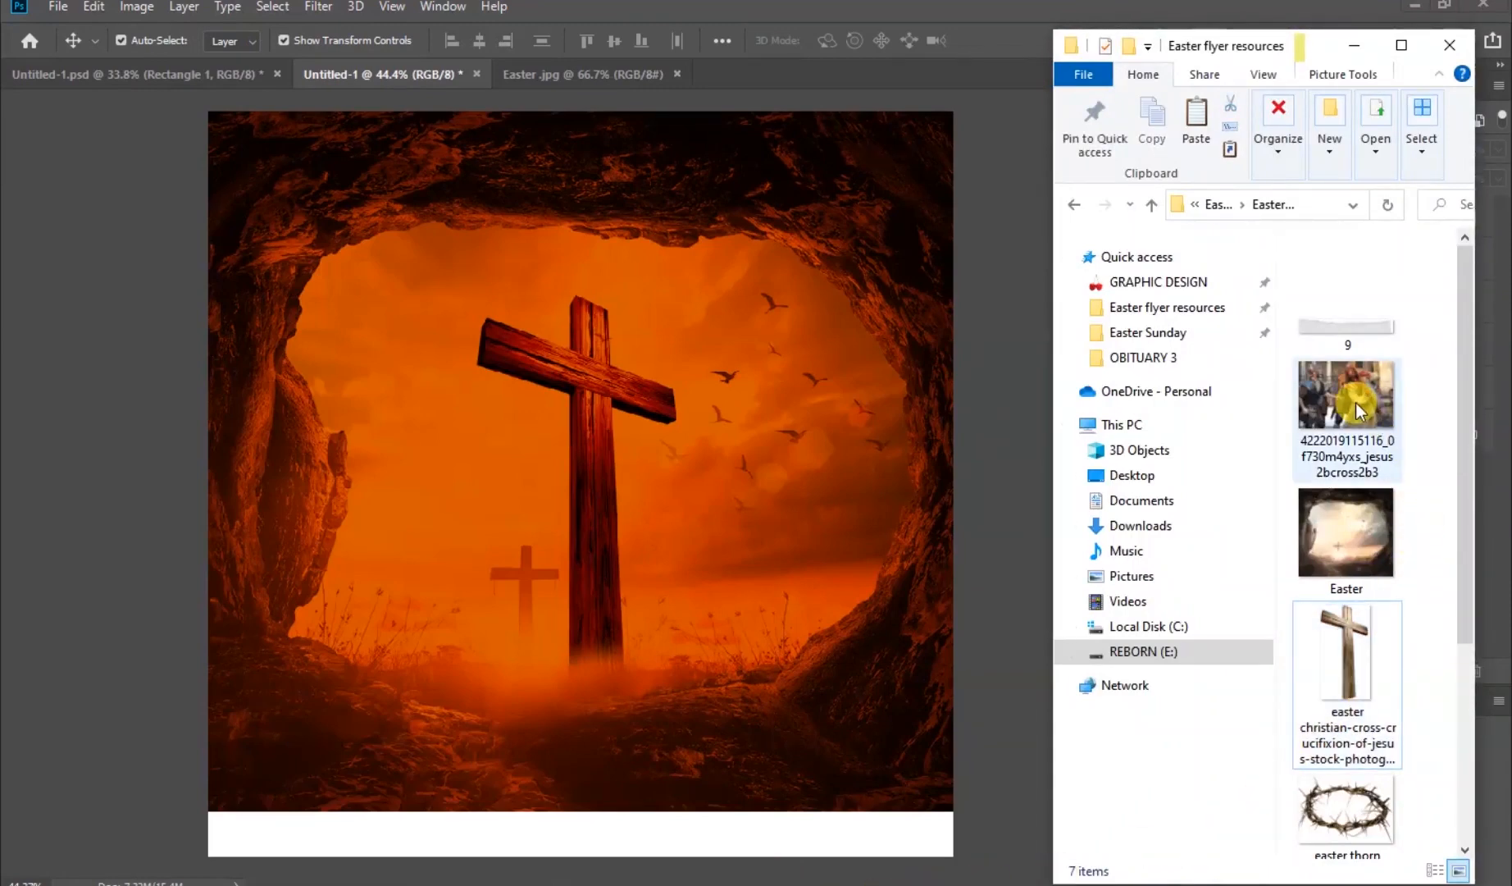
pyautogui.moveTo(1355, 410); pyautogui.dragTo(466, 387)
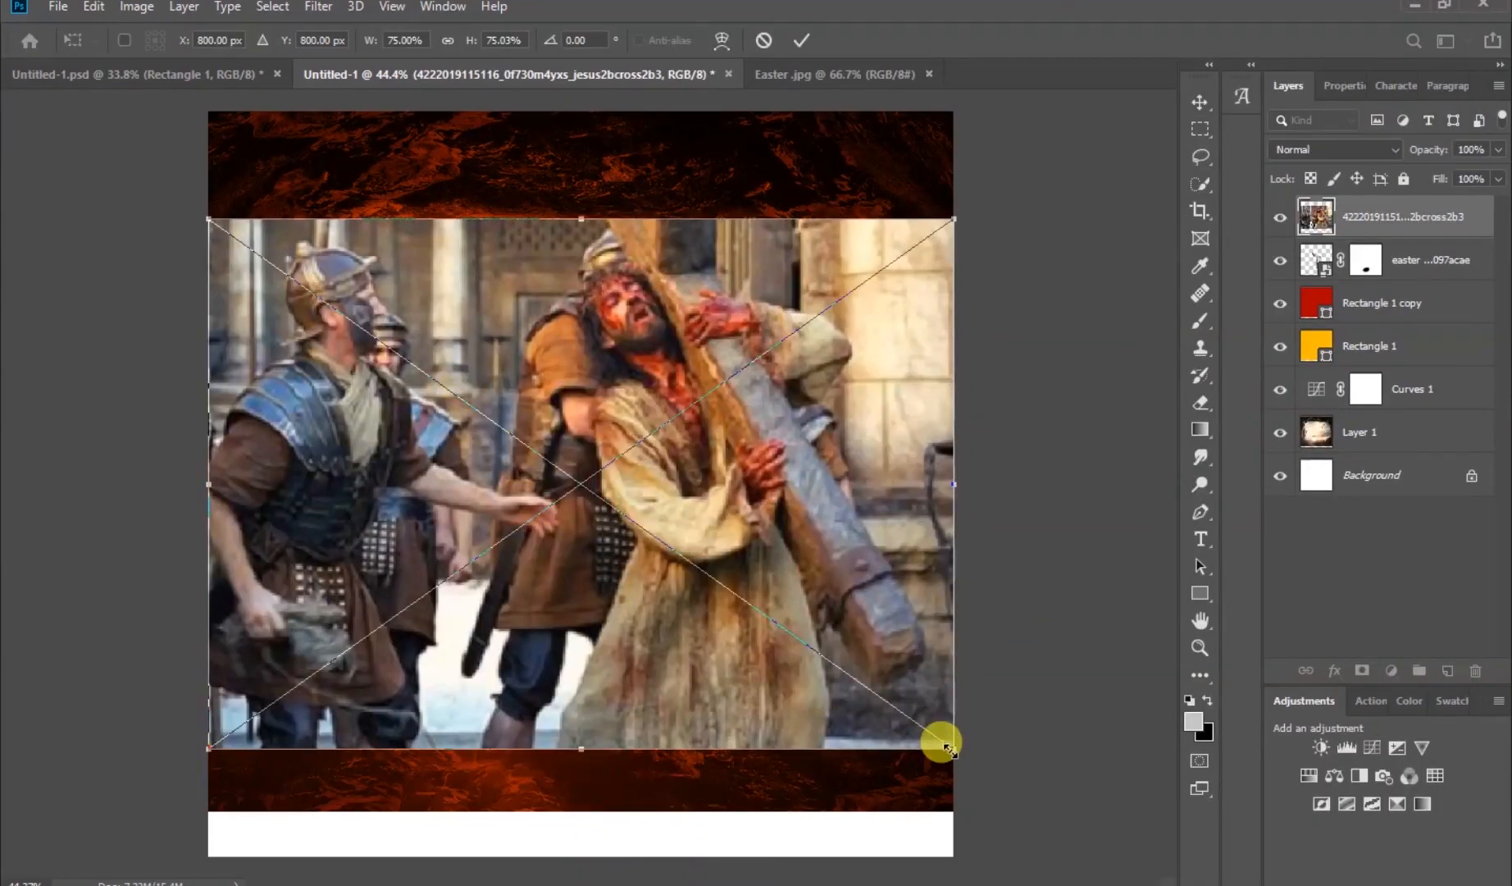
# Scale the placed Jesus photo down to about 40.3%, extending slightly past the canvas's left edge, and commit the placement
pyautogui.moveTo(950, 749); pyautogui.dragTo(571, 482)
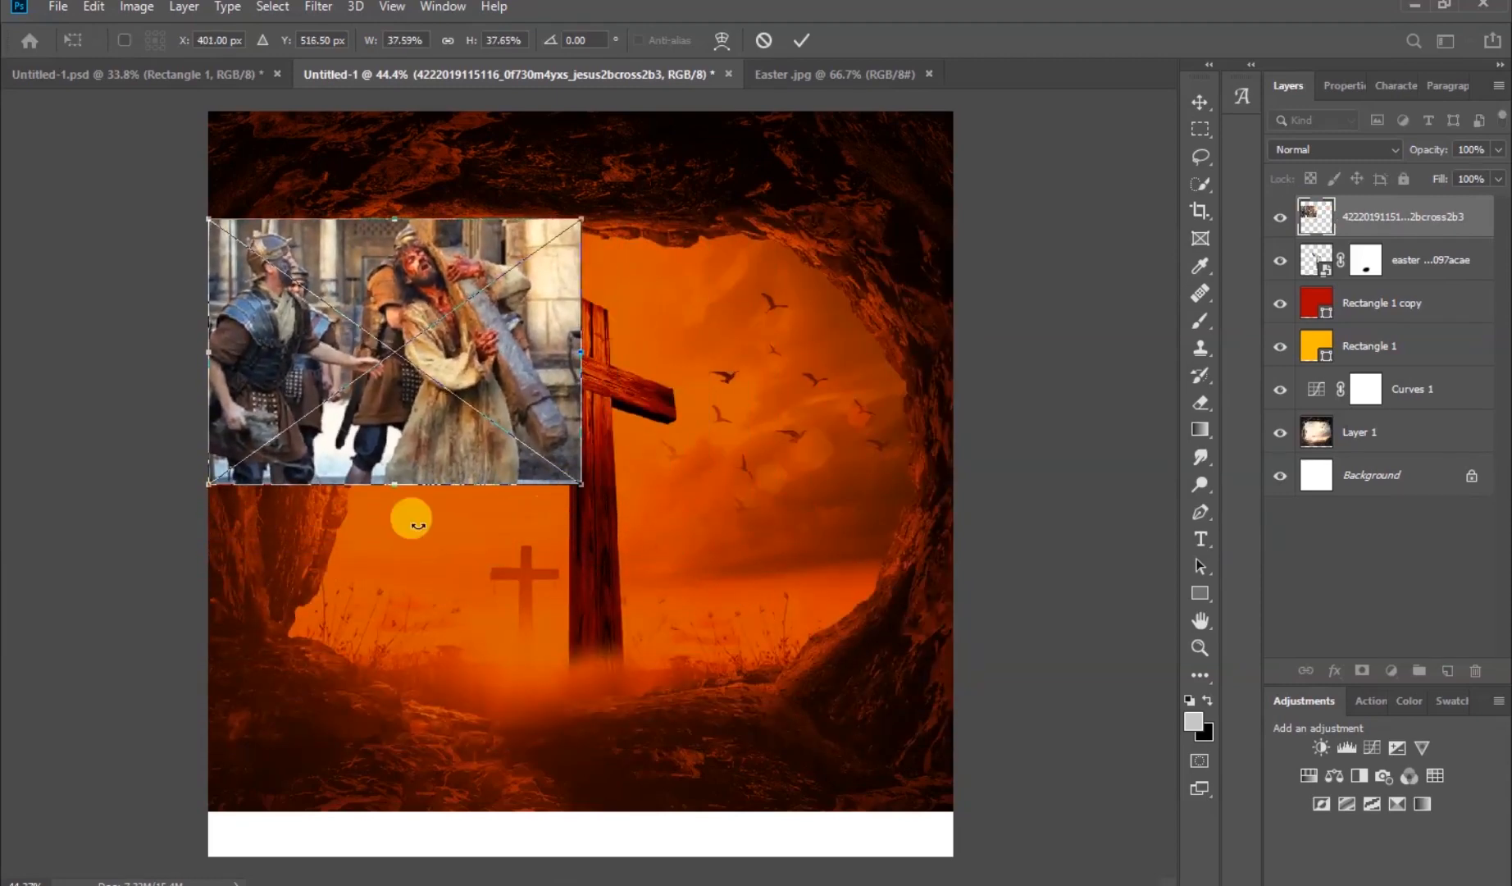
pyautogui.moveTo(210, 482); pyautogui.dragTo(181, 504)
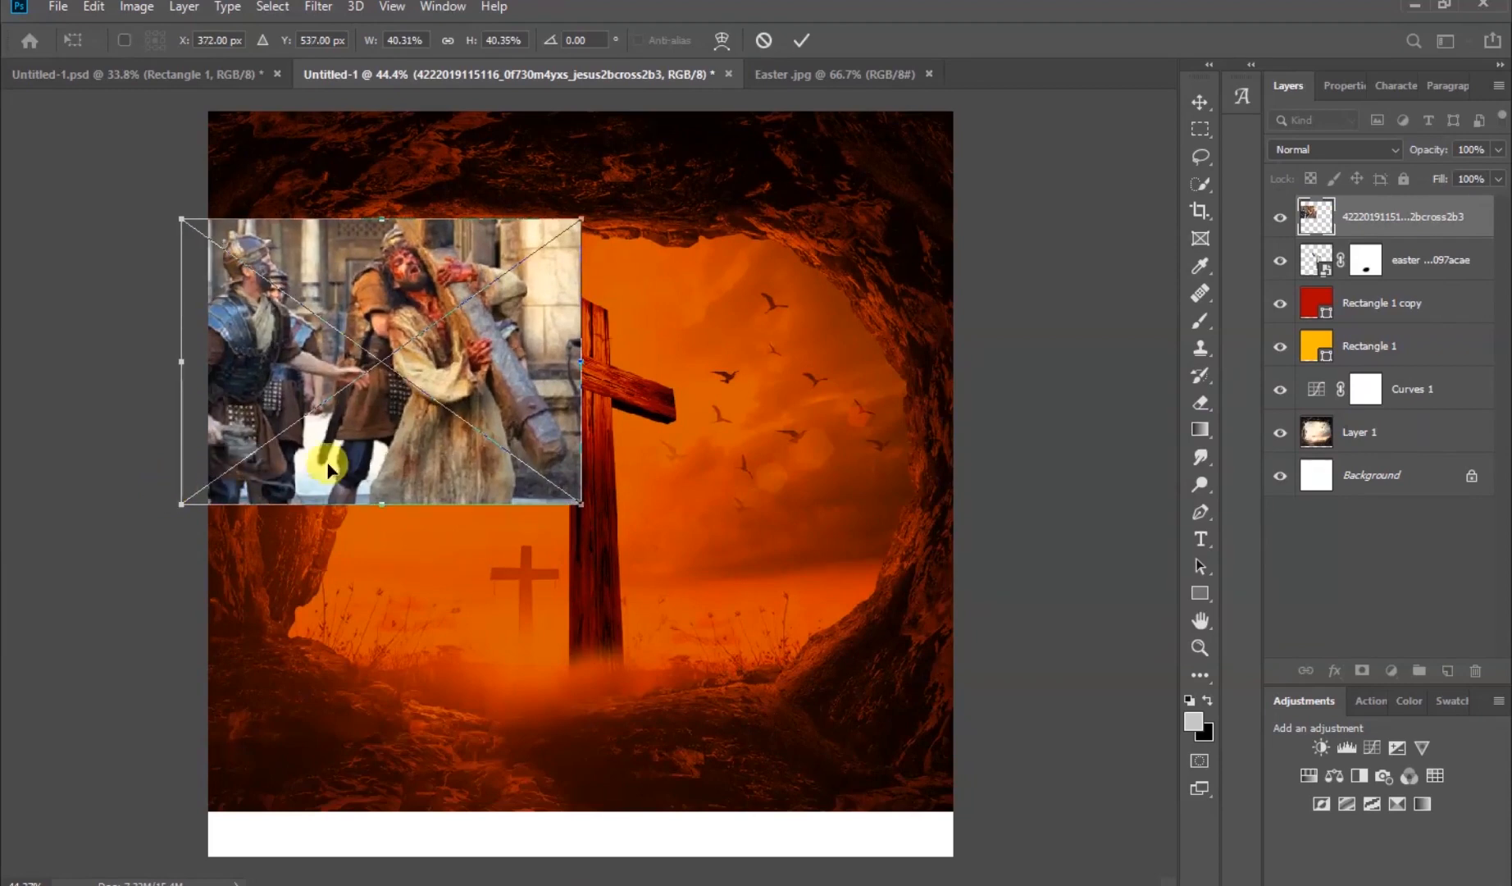
pyautogui.click(802, 41)
pyautogui.click(1022, 328)
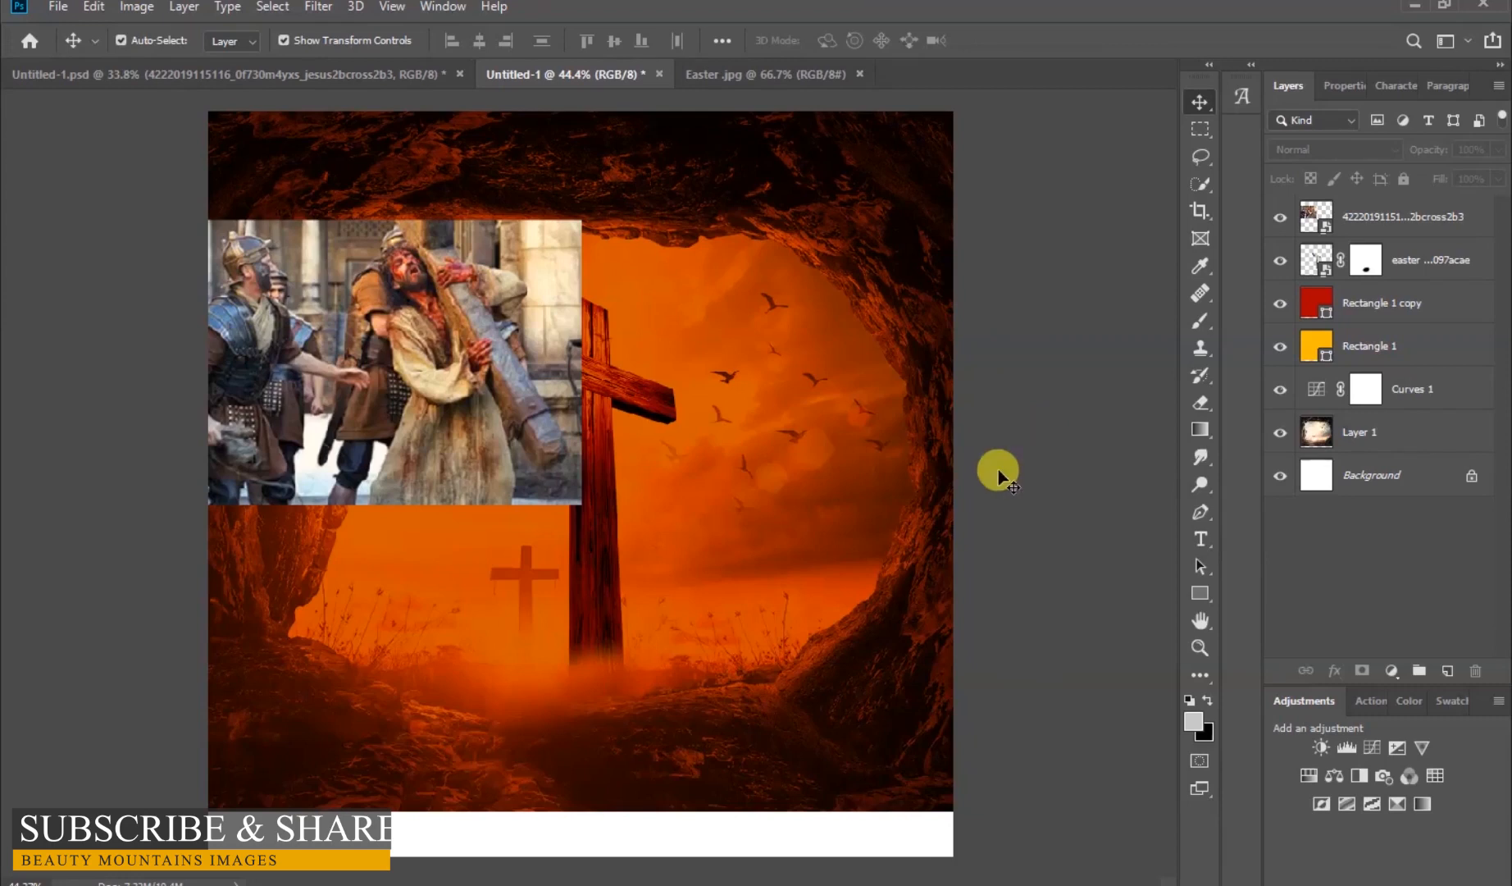
# Add a layer mask to the Jesus photo and erase its outer edges with a soft 250 px eraser, keeping the central figure
pyautogui.click(475, 351)
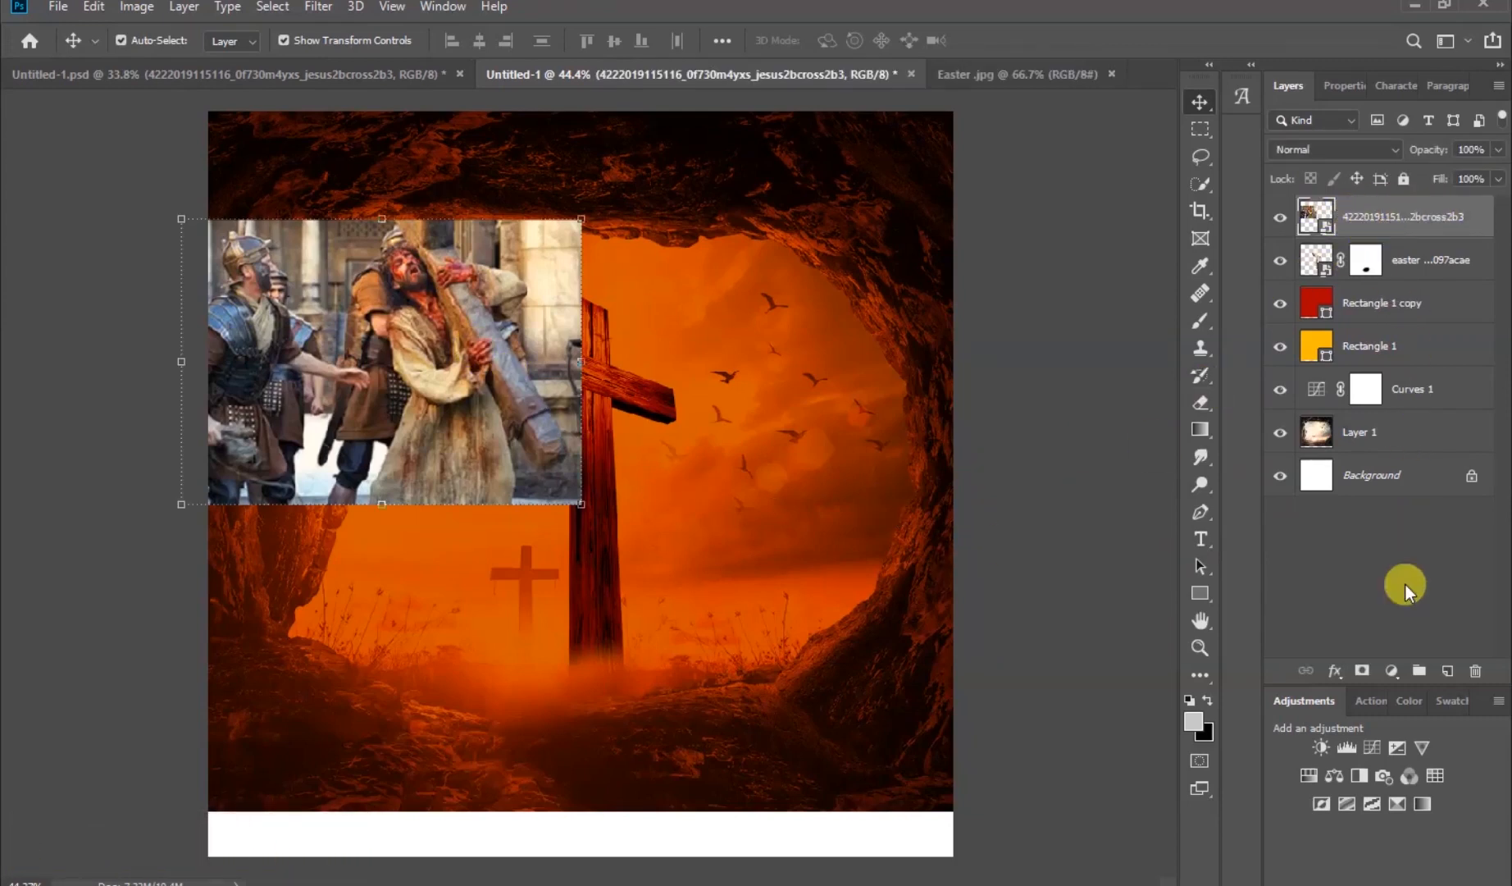
pyautogui.click(1361, 670)
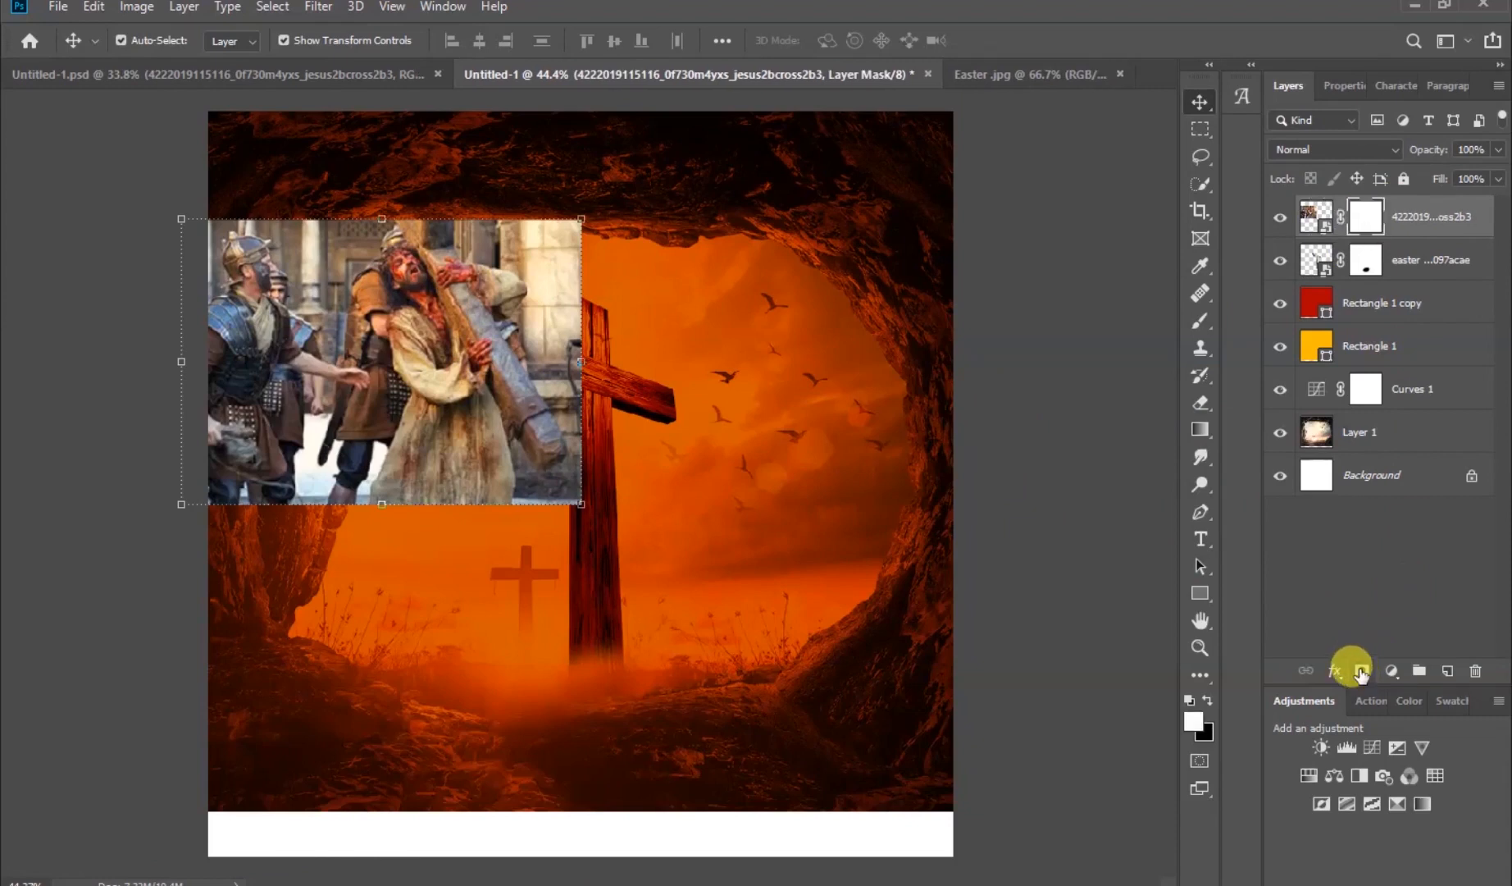
pyautogui.click(1202, 403)
pyautogui.rightClick(648, 453)
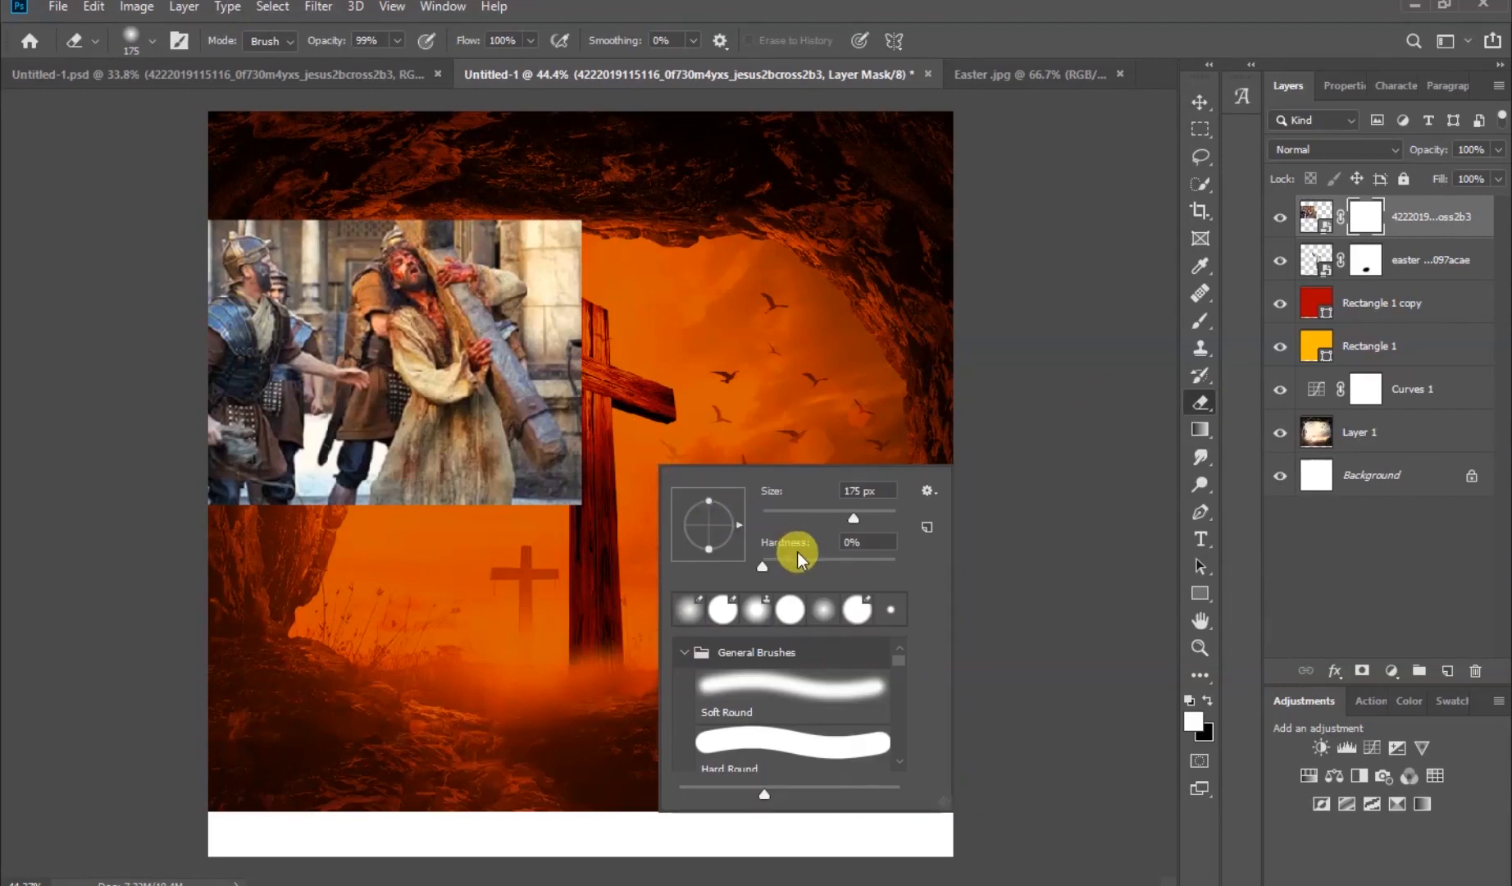
pyautogui.click(1106, 389)
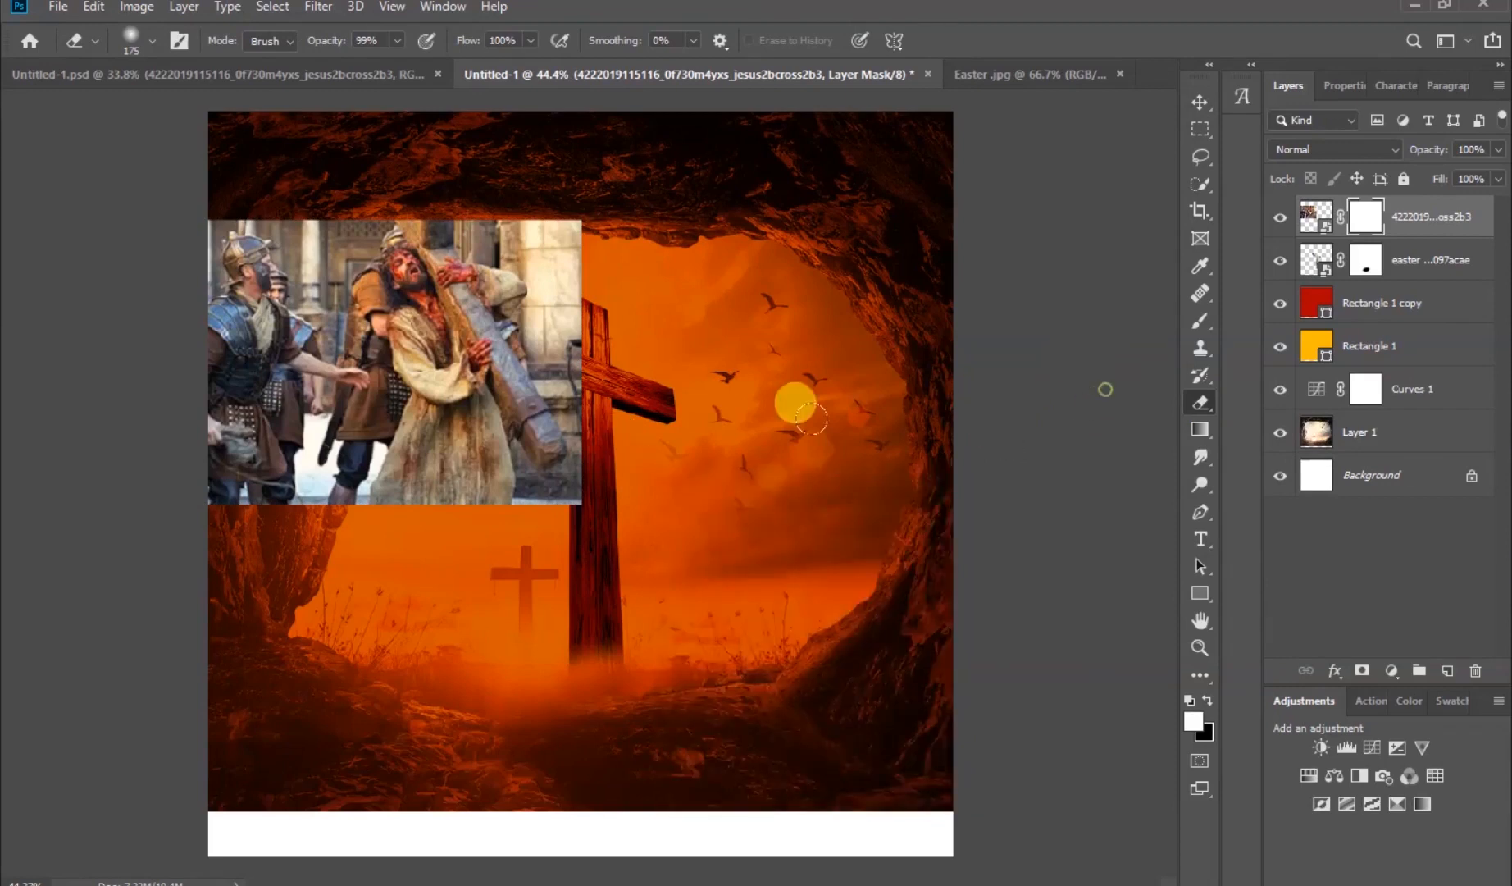
pyautogui.press(']')
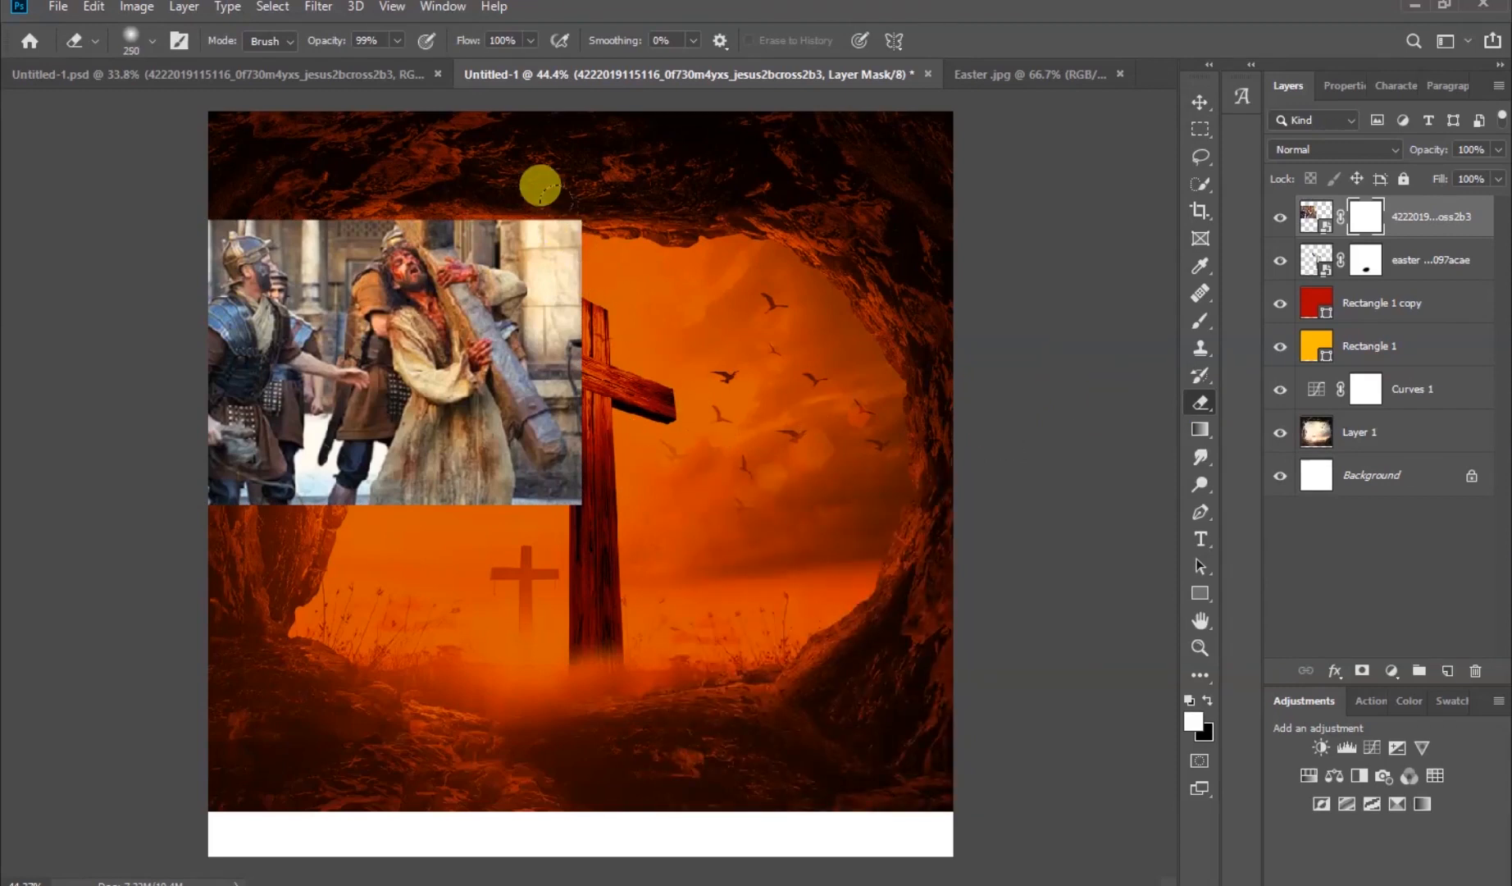
pyautogui.moveTo(558, 201)
pyautogui.mouseDown()
pyautogui.moveTo(570, 359)
pyautogui.moveTo(584, 338)
pyautogui.moveTo(595, 451)
pyautogui.moveTo(522, 499)
pyautogui.moveTo(351, 508)
pyautogui.moveTo(487, 509)
pyautogui.moveTo(214, 503)
pyautogui.moveTo(238, 494)
pyautogui.moveTo(216, 492)
pyautogui.moveTo(181, 304)
pyautogui.moveTo(198, 164)
pyautogui.moveTo(183, 327)
pyautogui.moveTo(269, 200)
pyautogui.moveTo(261, 189)
pyautogui.moveTo(390, 155)
pyautogui.moveTo(345, 142)
pyautogui.moveTo(518, 184)
pyautogui.moveTo(556, 244)
pyautogui.moveTo(569, 523)
pyautogui.moveTo(181, 288)
pyautogui.moveTo(228, 254)
pyautogui.moveTo(218, 449)
pyautogui.moveTo(301, 478)
pyautogui.moveTo(253, 246)
pyautogui.mouseUp()
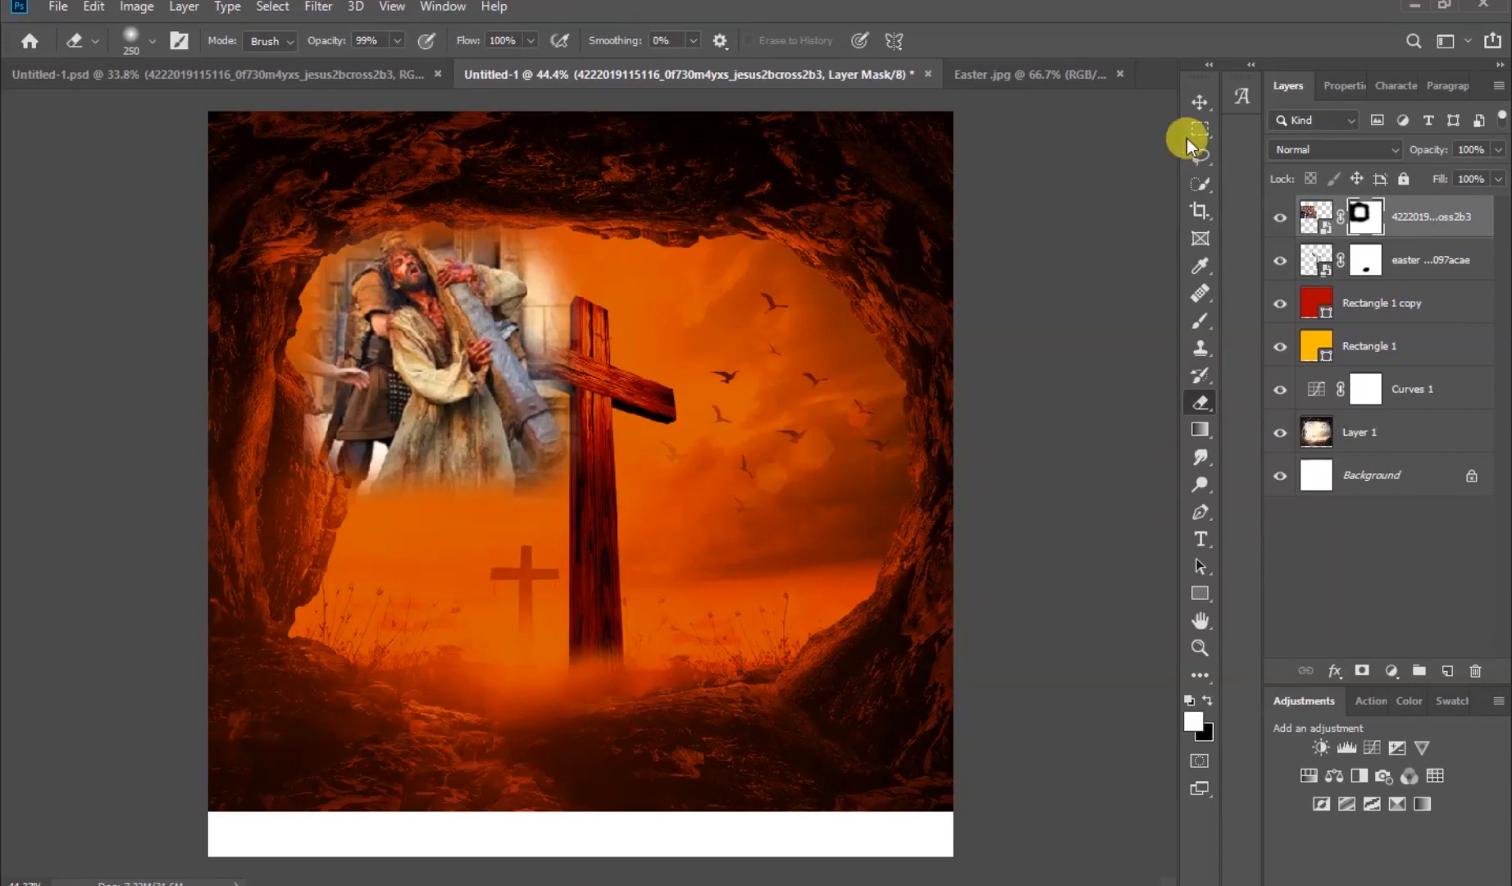
# Set the blend mode of the masked Jesus photo layer to Overlay and deselect it
pyautogui.click(1200, 102)
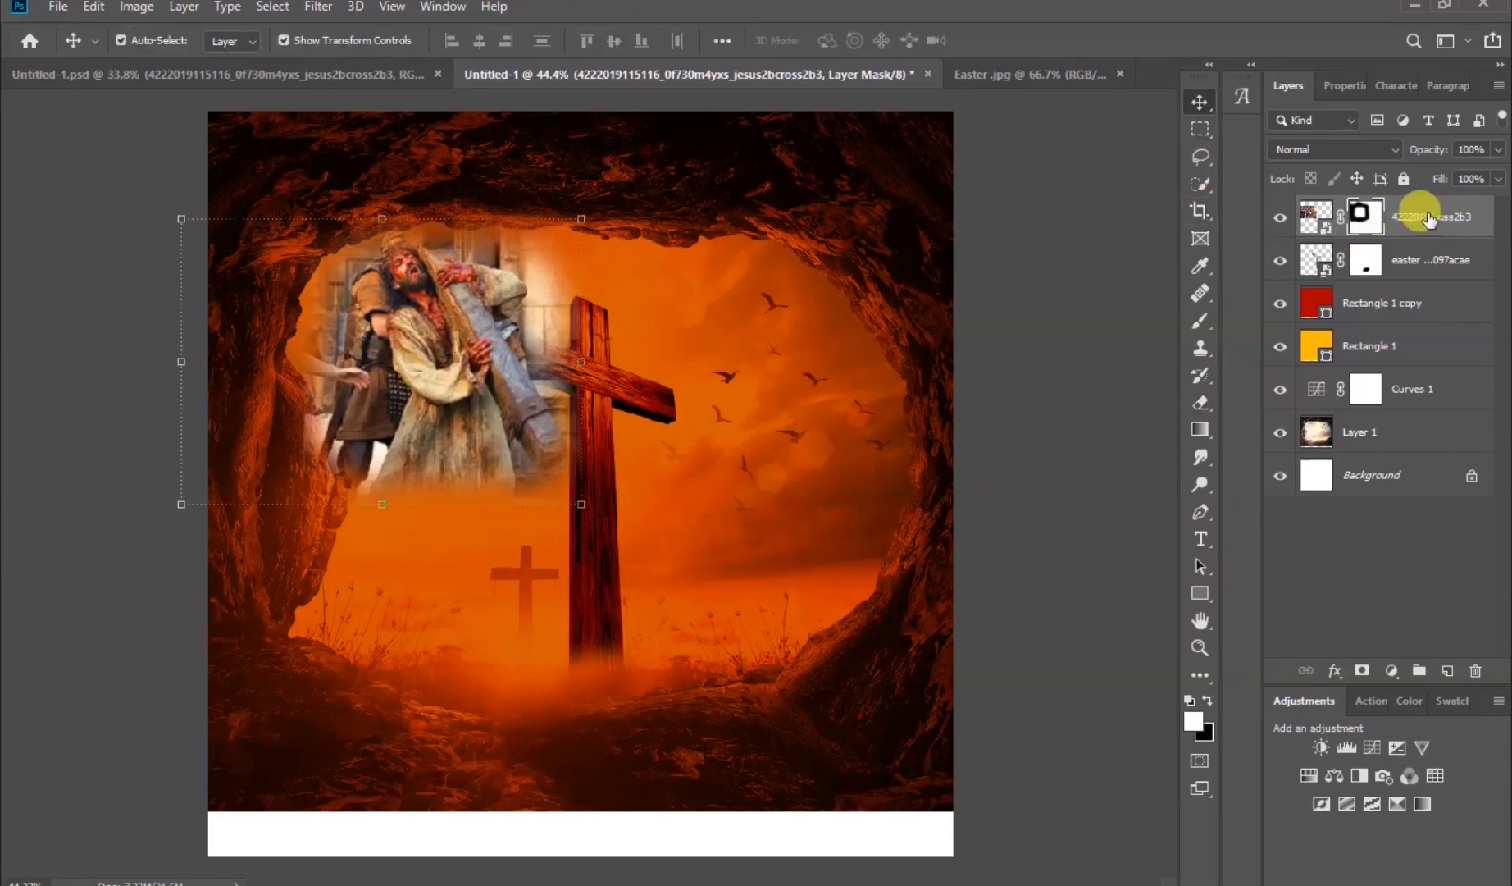
pyautogui.click(1385, 147)
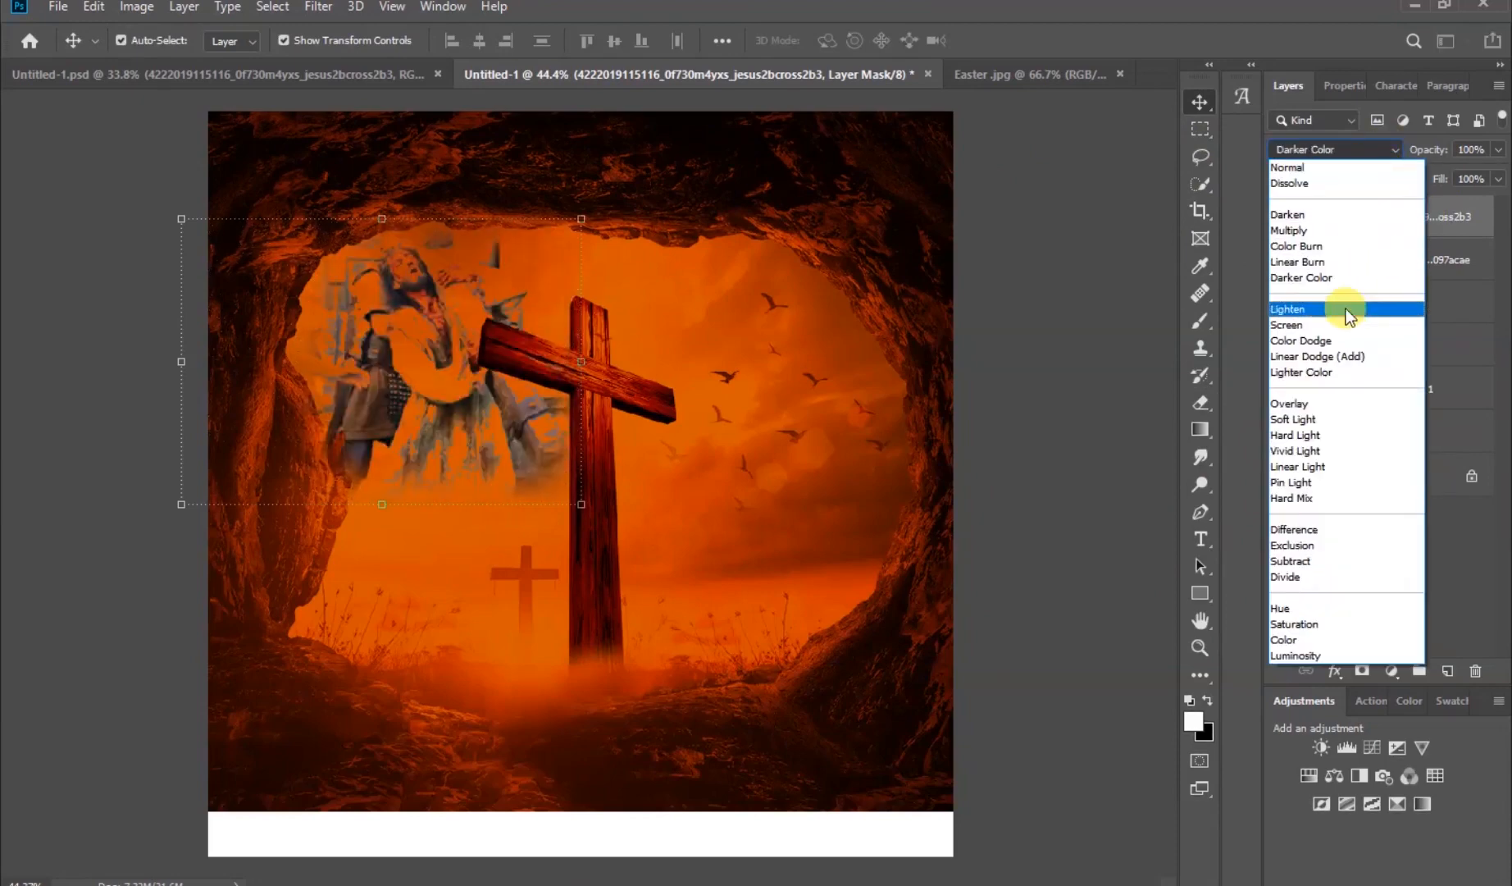
pyautogui.click(1313, 403)
pyautogui.click(1091, 361)
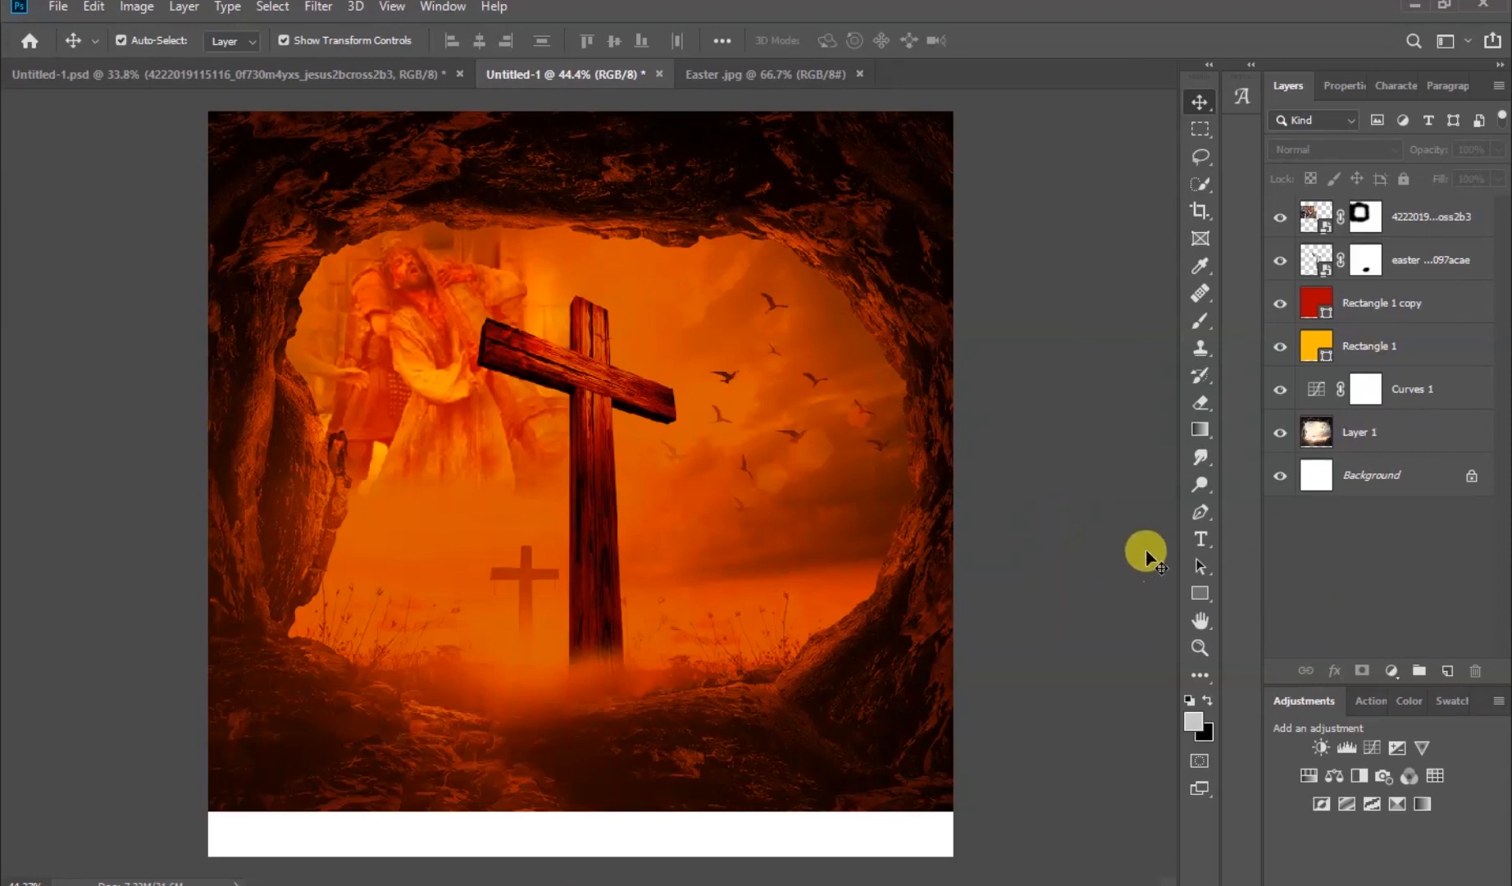
# Add the two-line text "ZOE OUTREACH" and "EMBASSY-KOFORIDUA" over the cave roof and move it right to the flyer's horizontal centre
pyautogui.click(1198, 543)
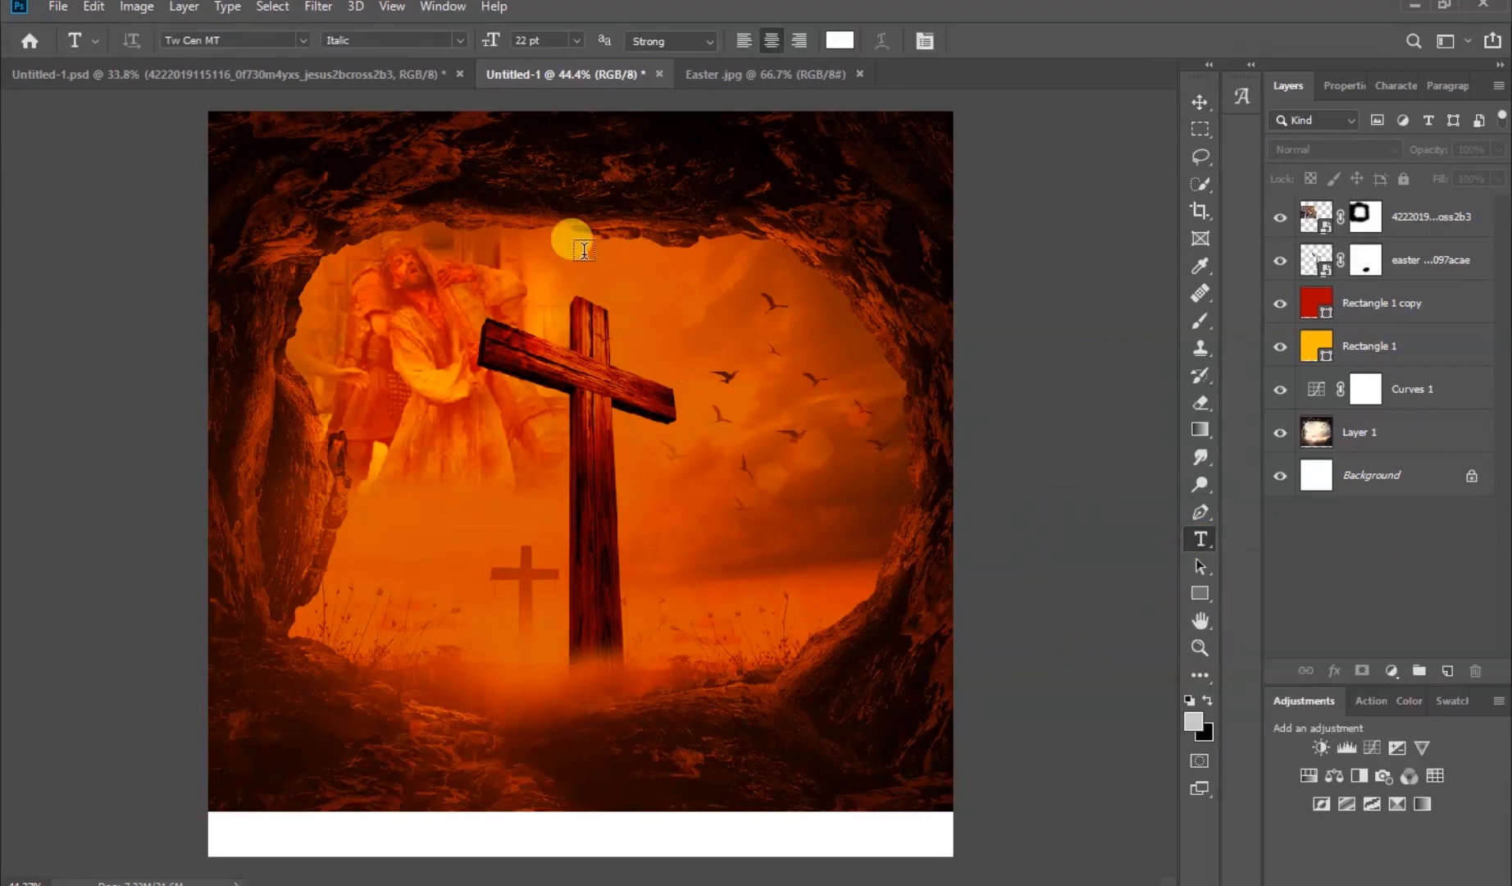
pyautogui.click(499, 160)
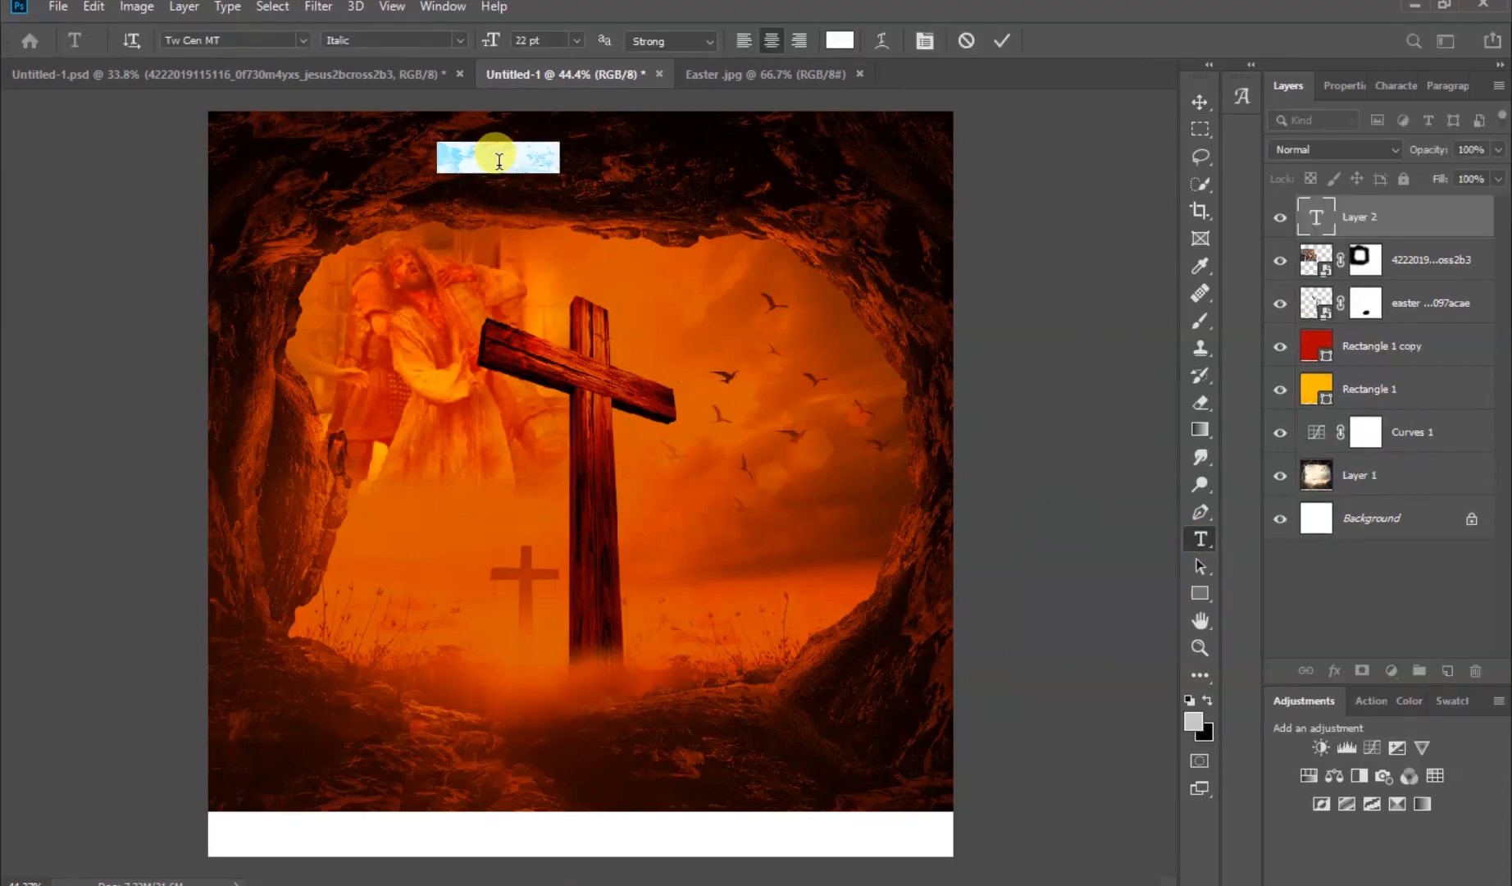
pyautogui.write('T')
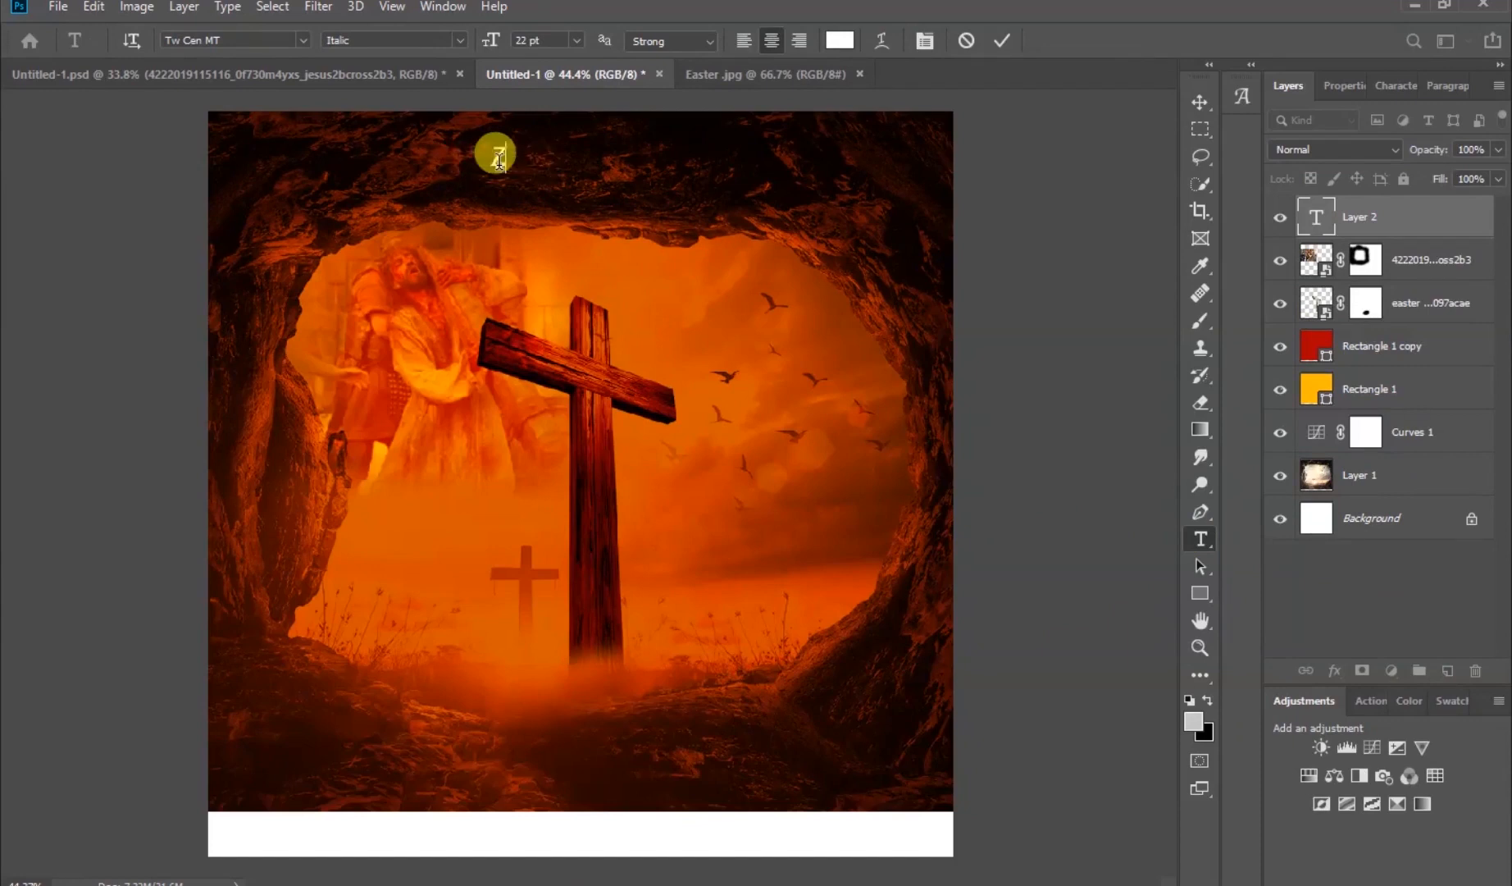
pyautogui.write('OE OUTREACH')
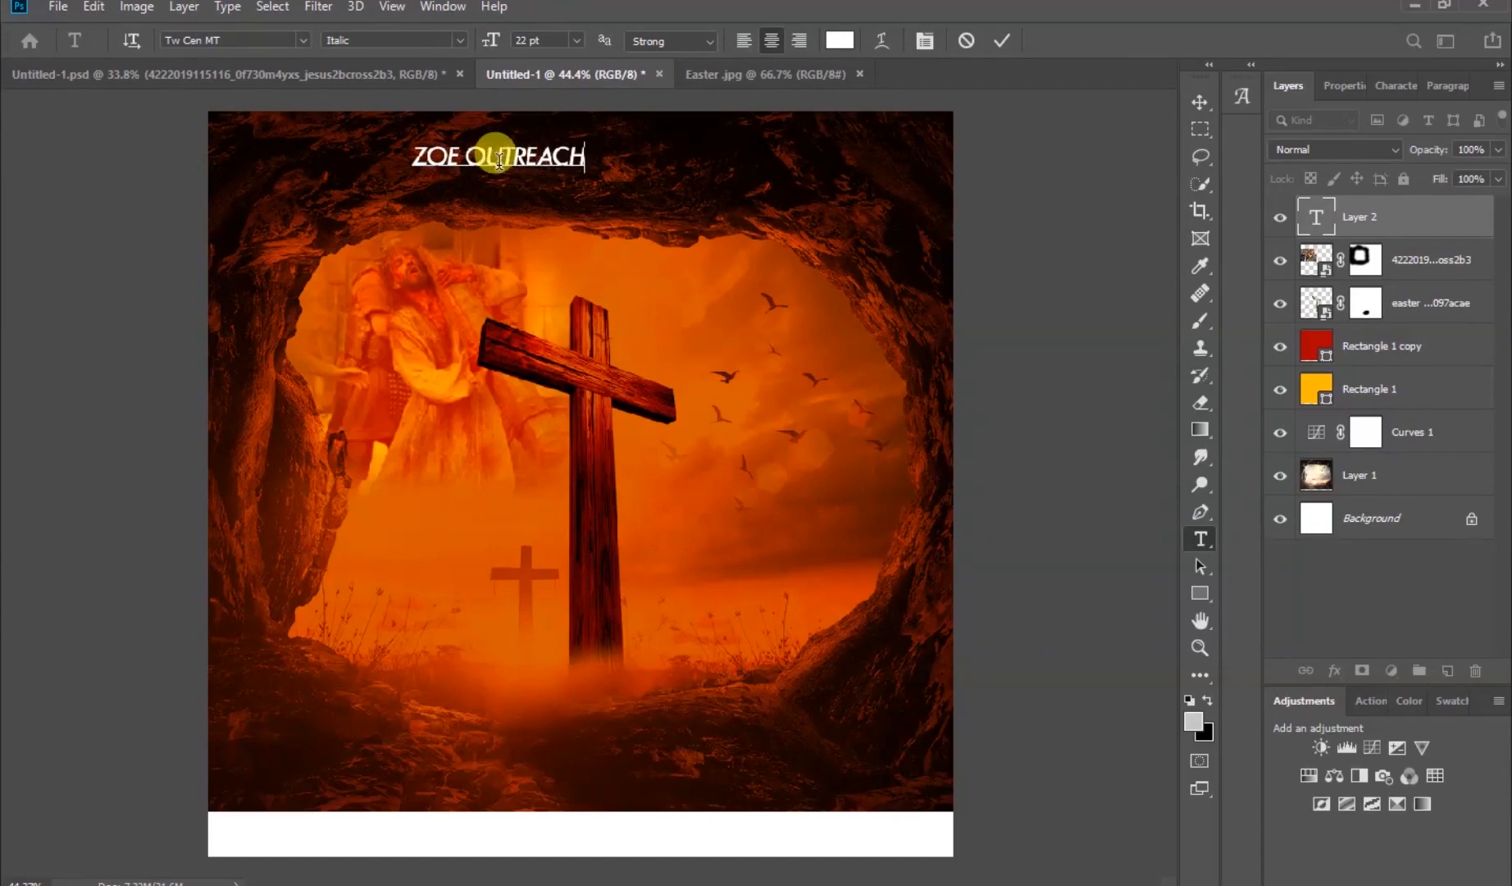
pyautogui.write('EMBASSY-KOFORIDUA')
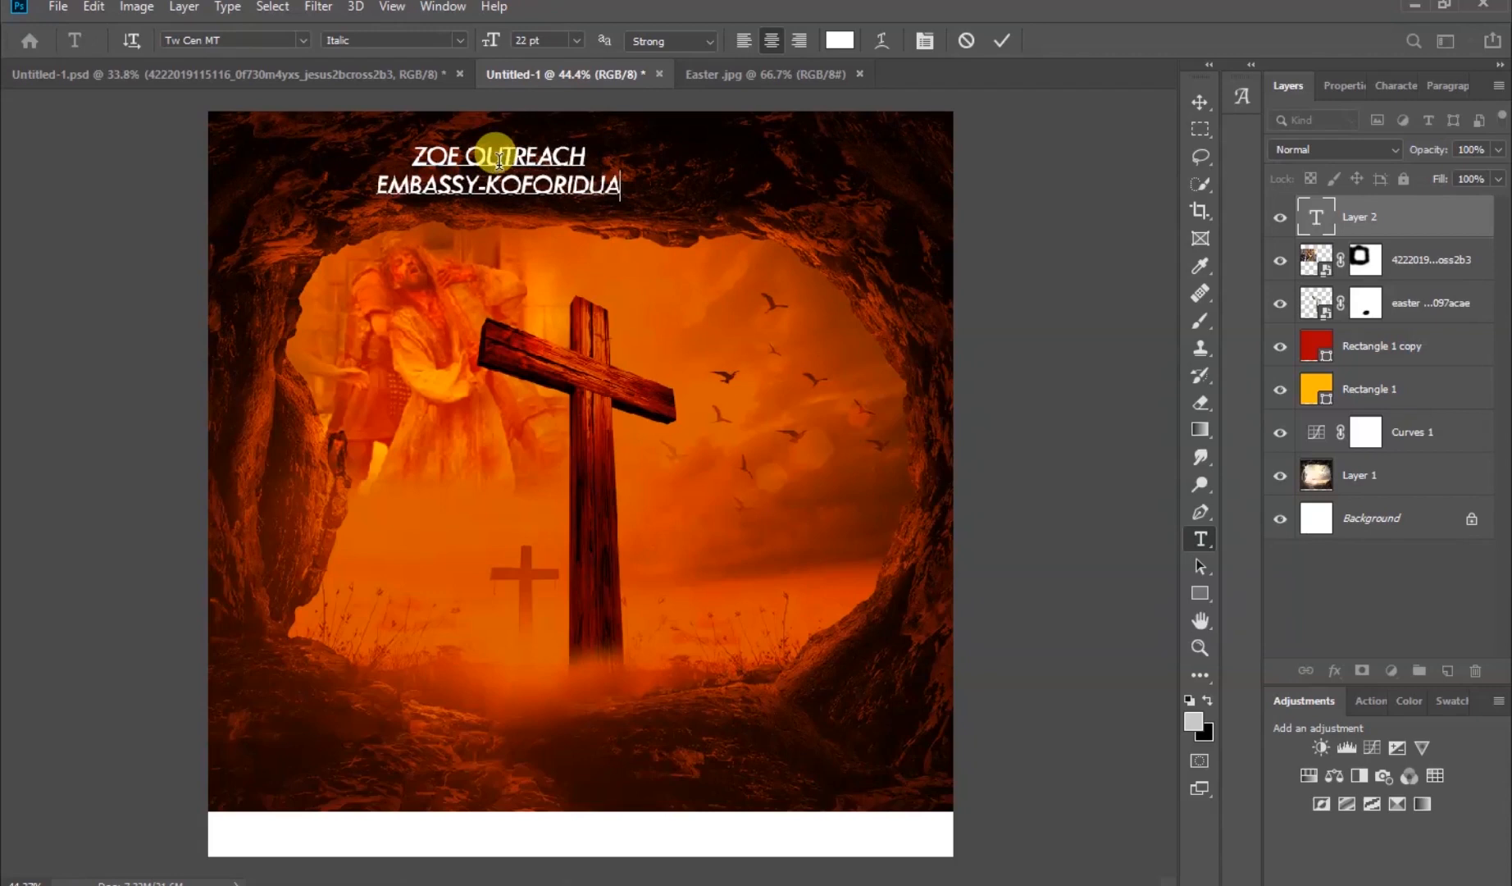
pyautogui.click(1003, 40)
pyautogui.click(1199, 102)
pyautogui.moveTo(548, 164); pyautogui.dragTo(648, 156)
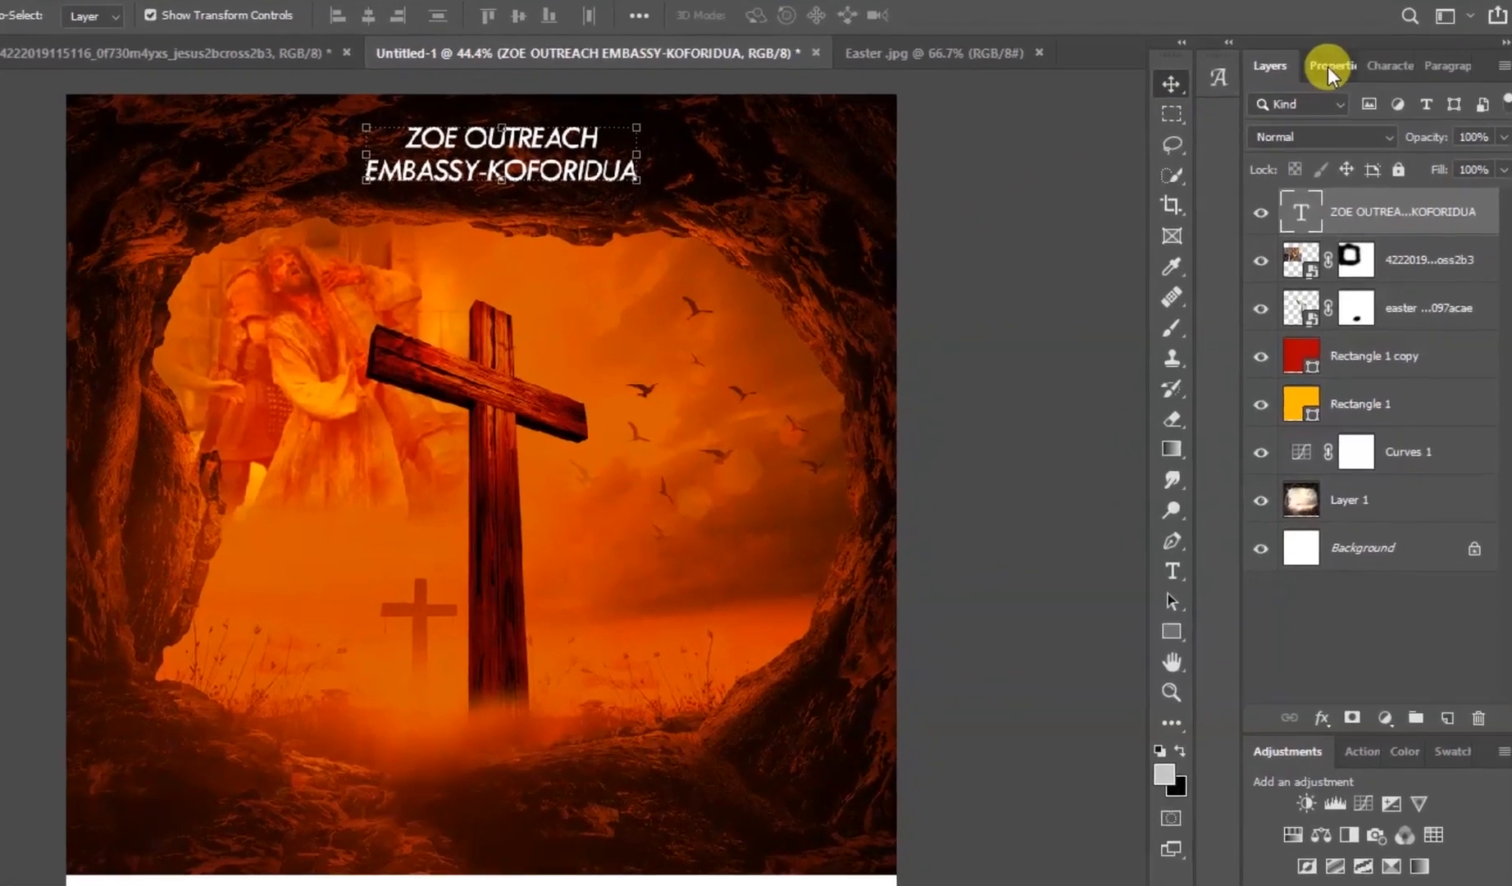
# Format the church name text as Montserrat ExtraBold Italic at 16 pt with 16.38 pt leading, then deselect it
pyautogui.click(1345, 85)
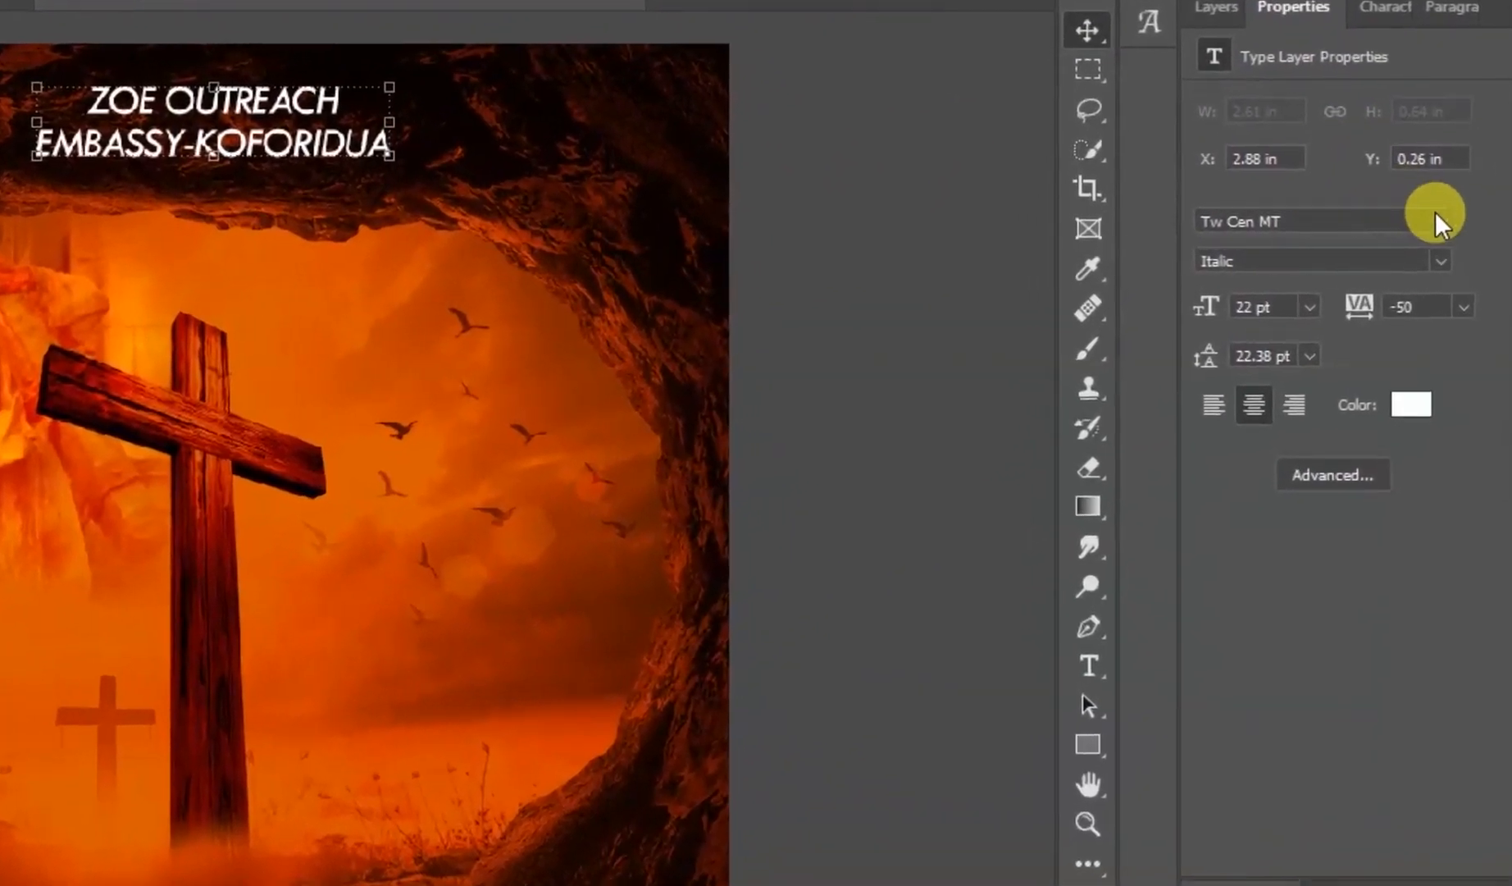
pyautogui.click(1441, 226)
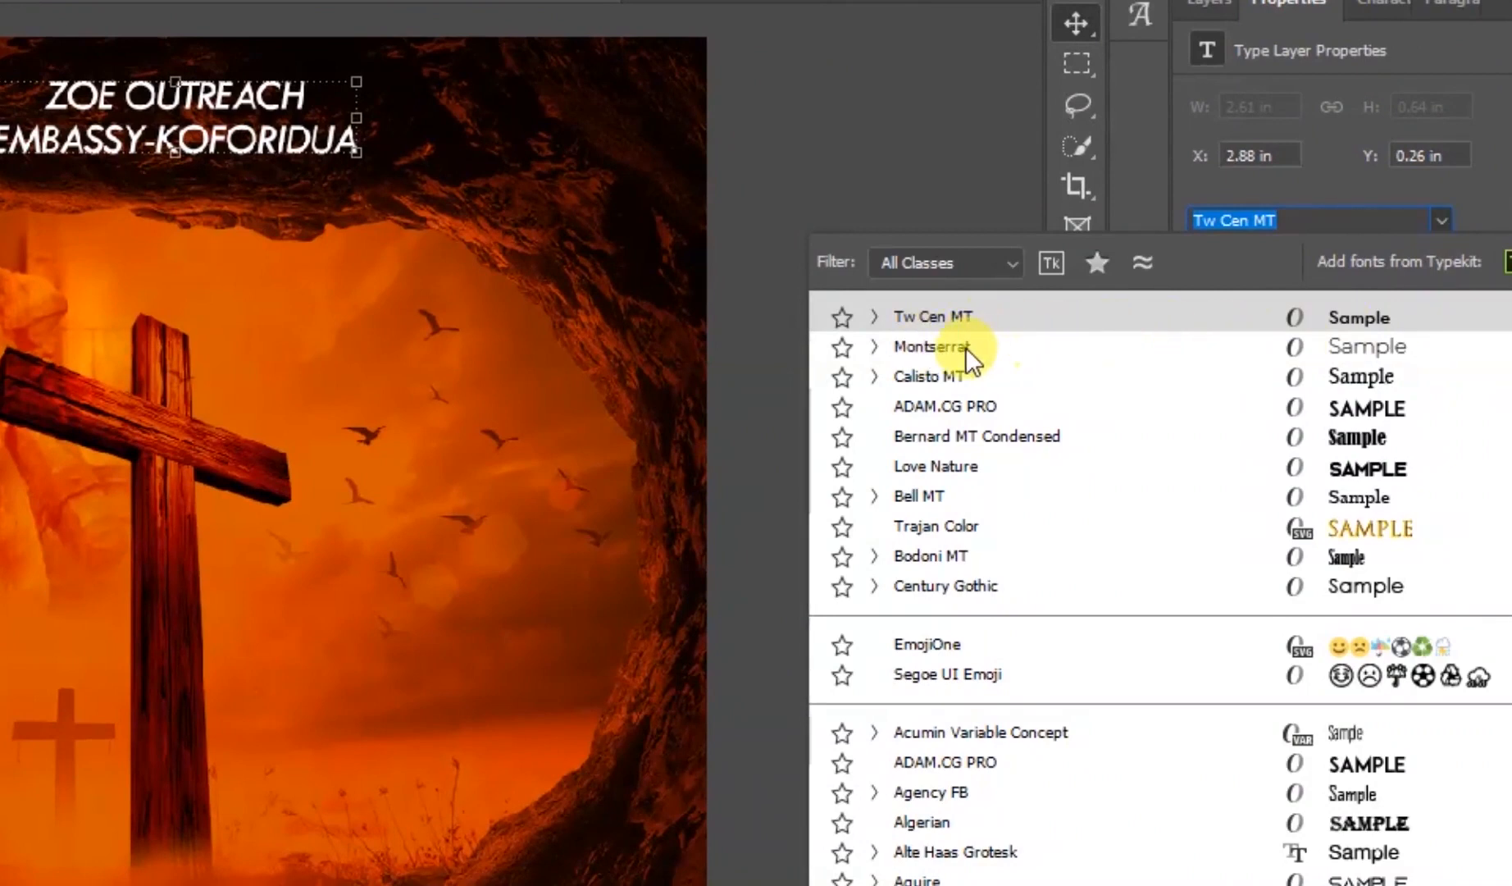
pyautogui.click(1444, 350)
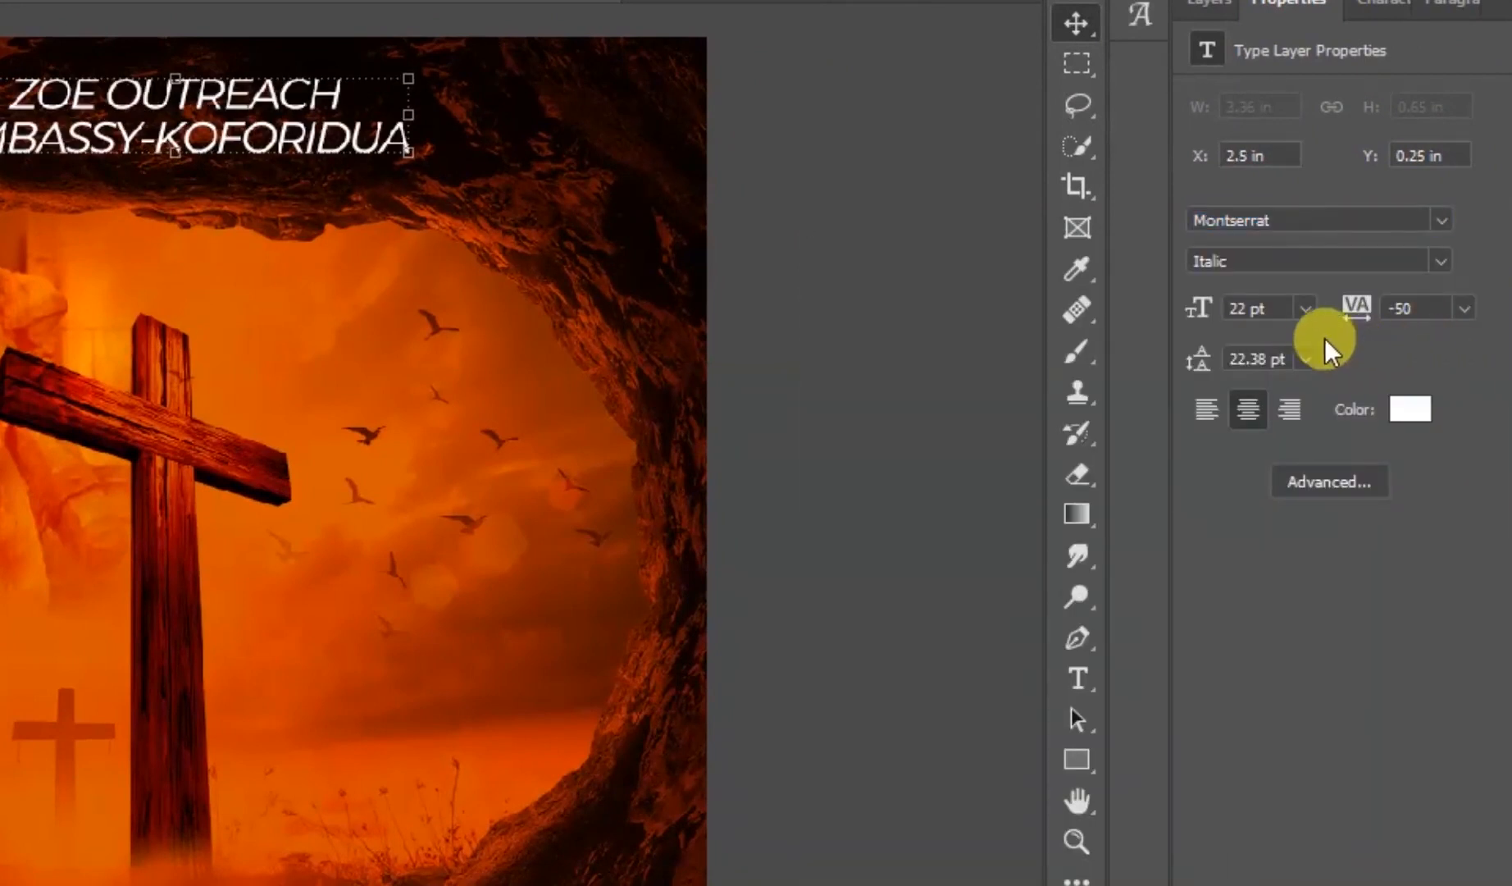
pyautogui.click(1304, 309)
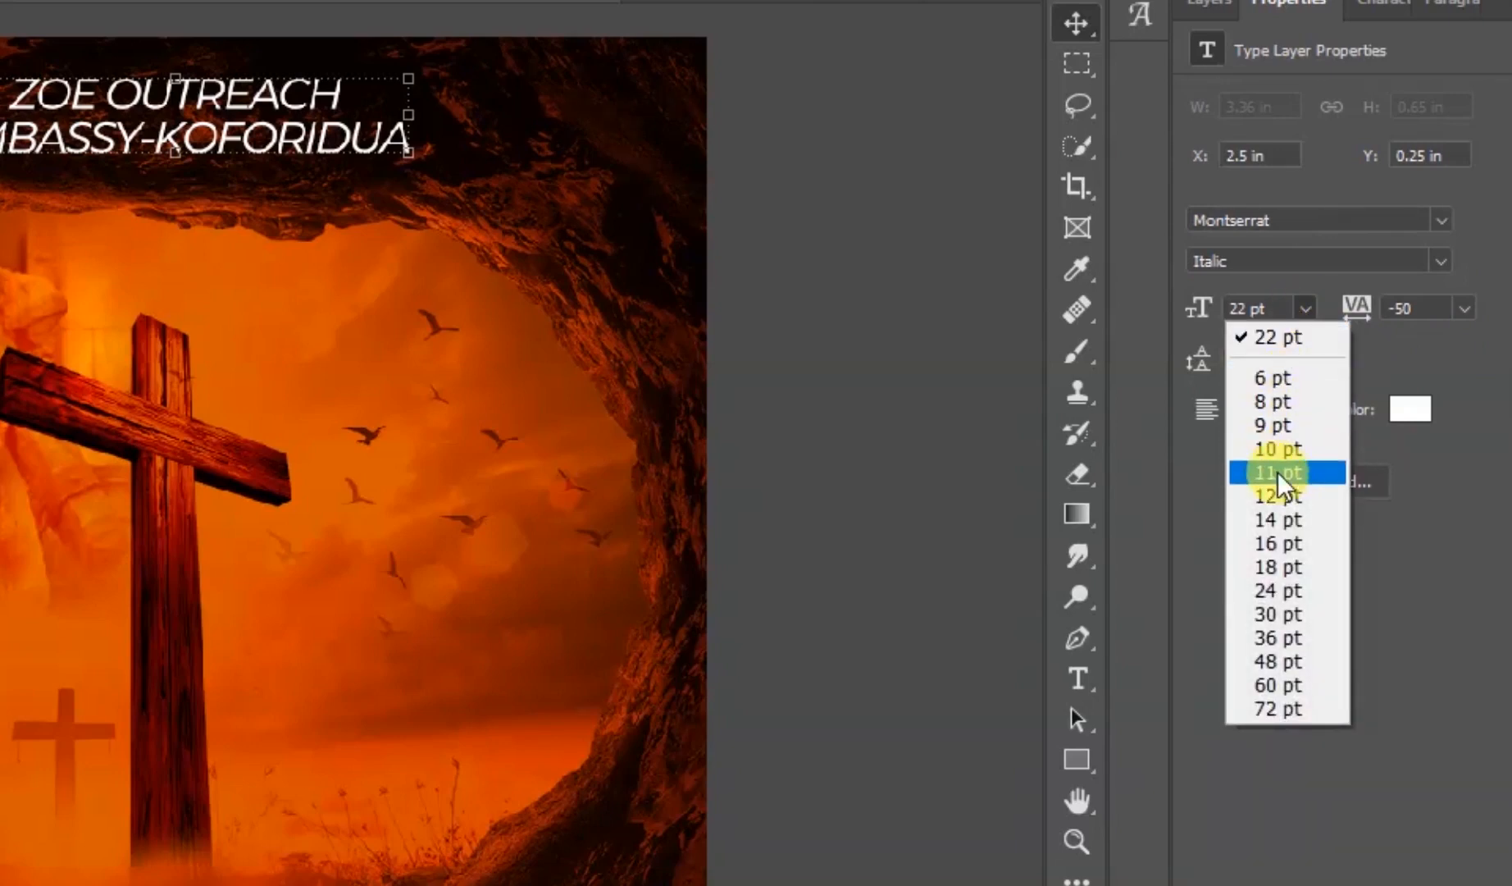
pyautogui.click(1291, 543)
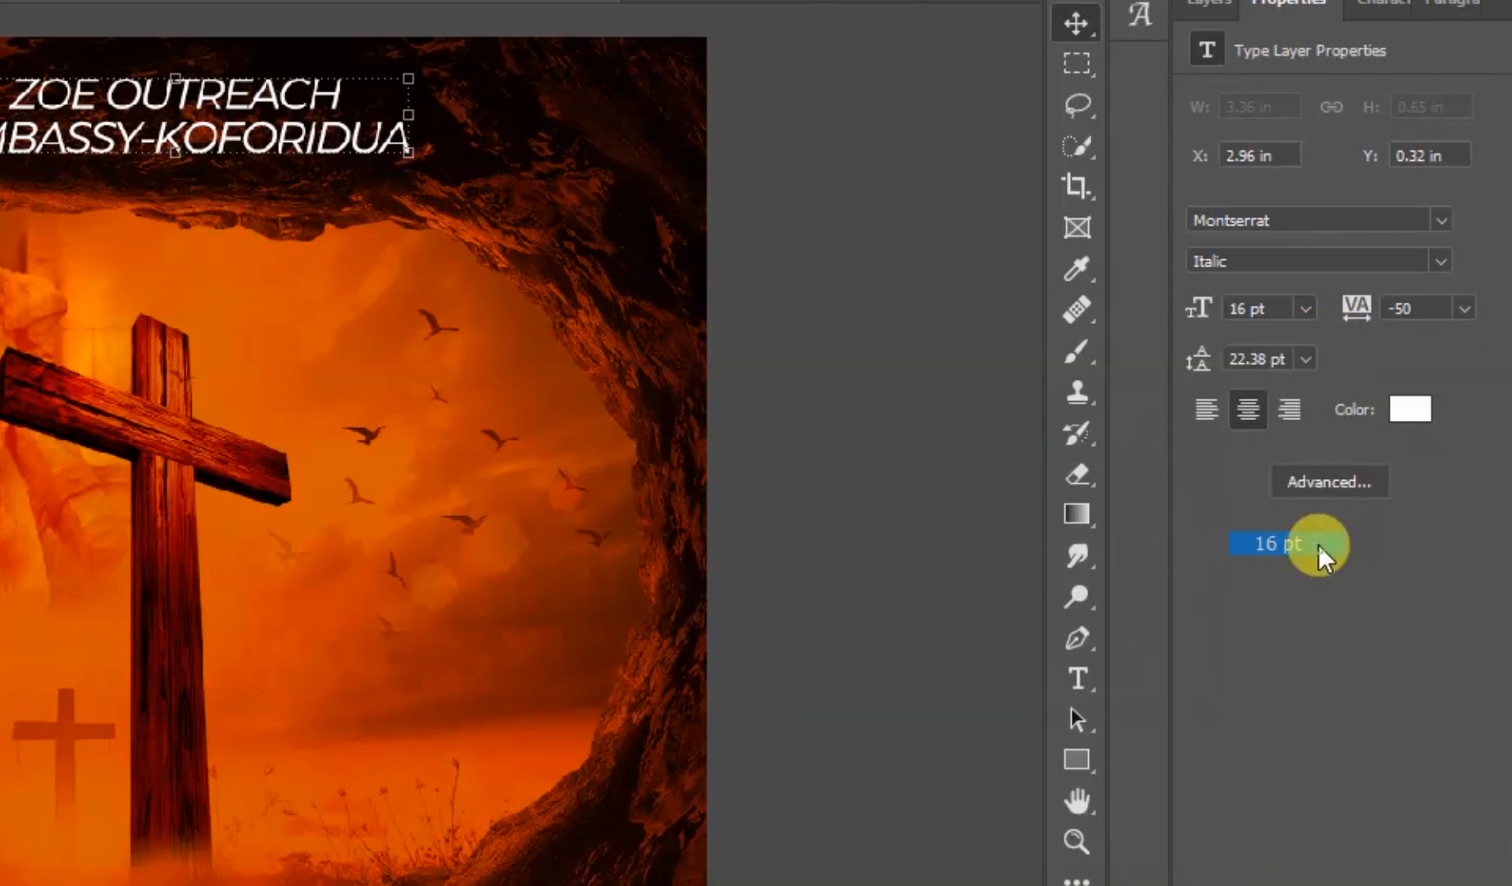
pyautogui.click(1442, 261)
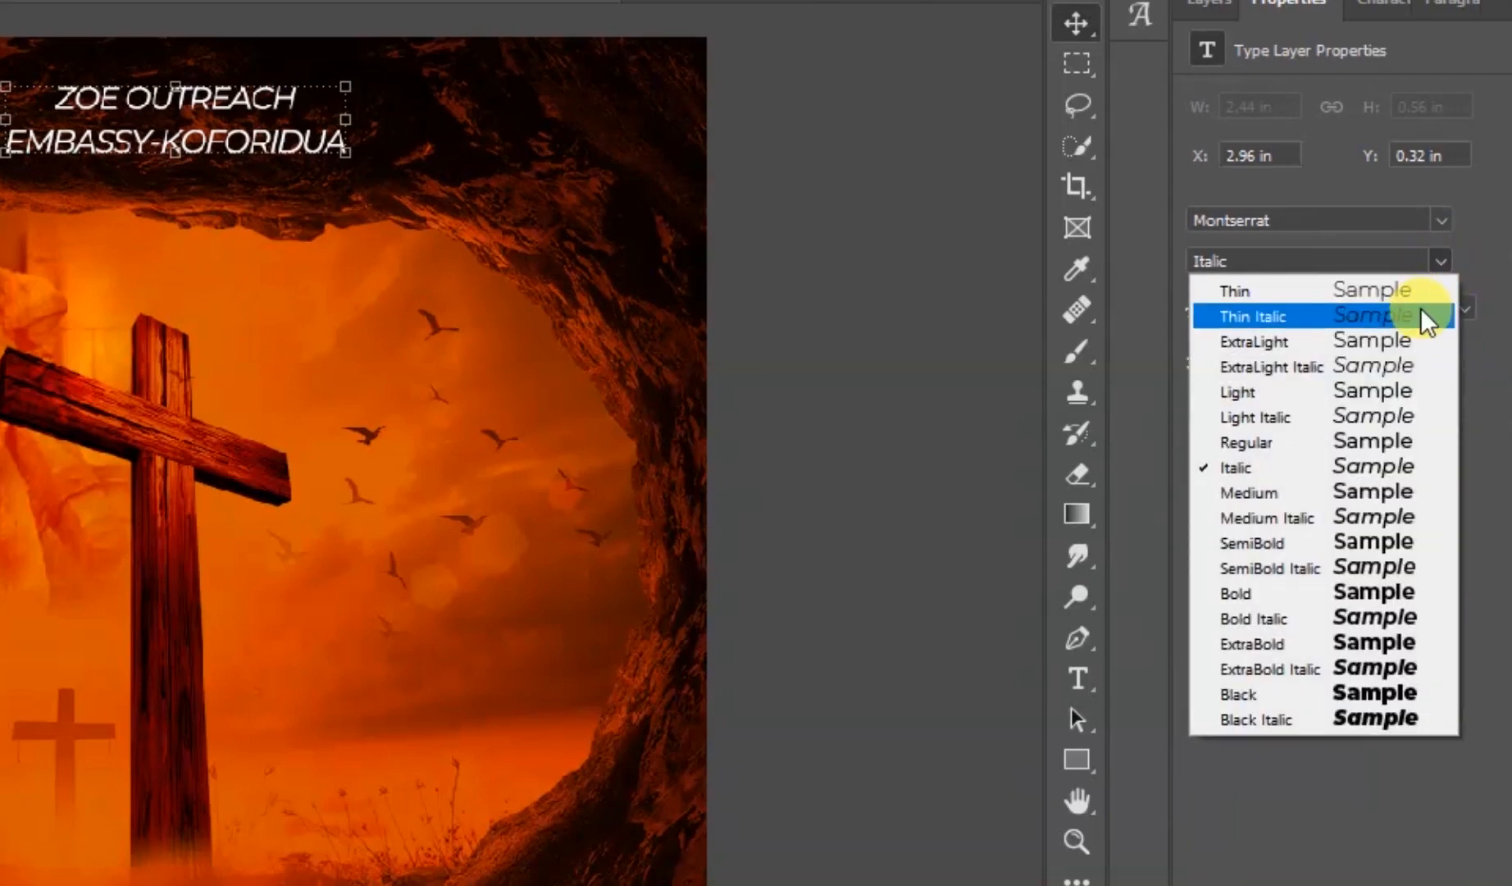
pyautogui.click(1350, 668)
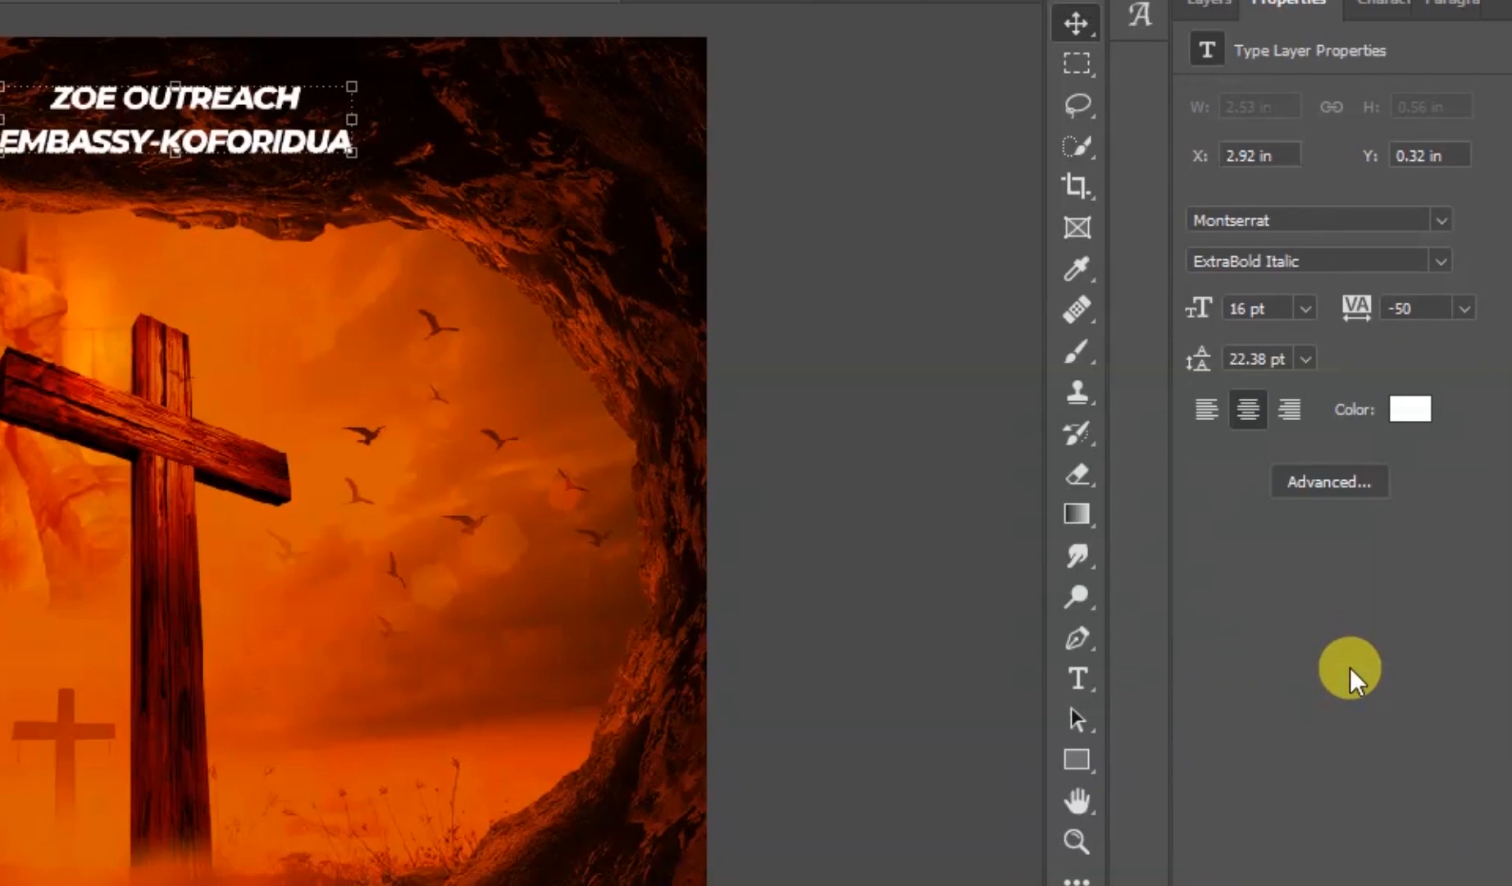
pyautogui.moveTo(1201, 351); pyautogui.dragTo(1197, 356)
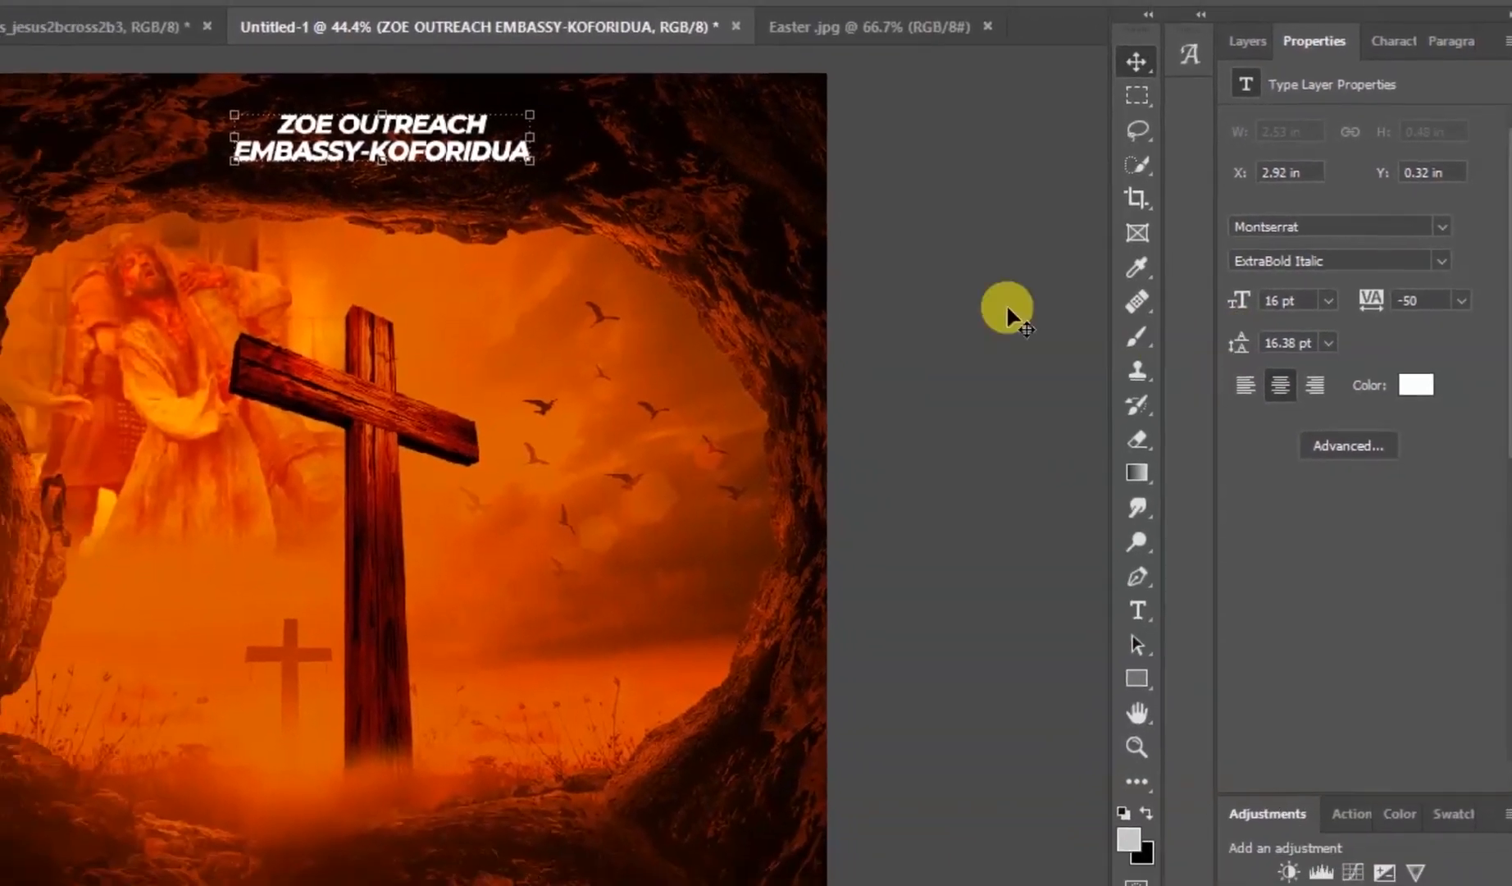
pyautogui.click(833, 283)
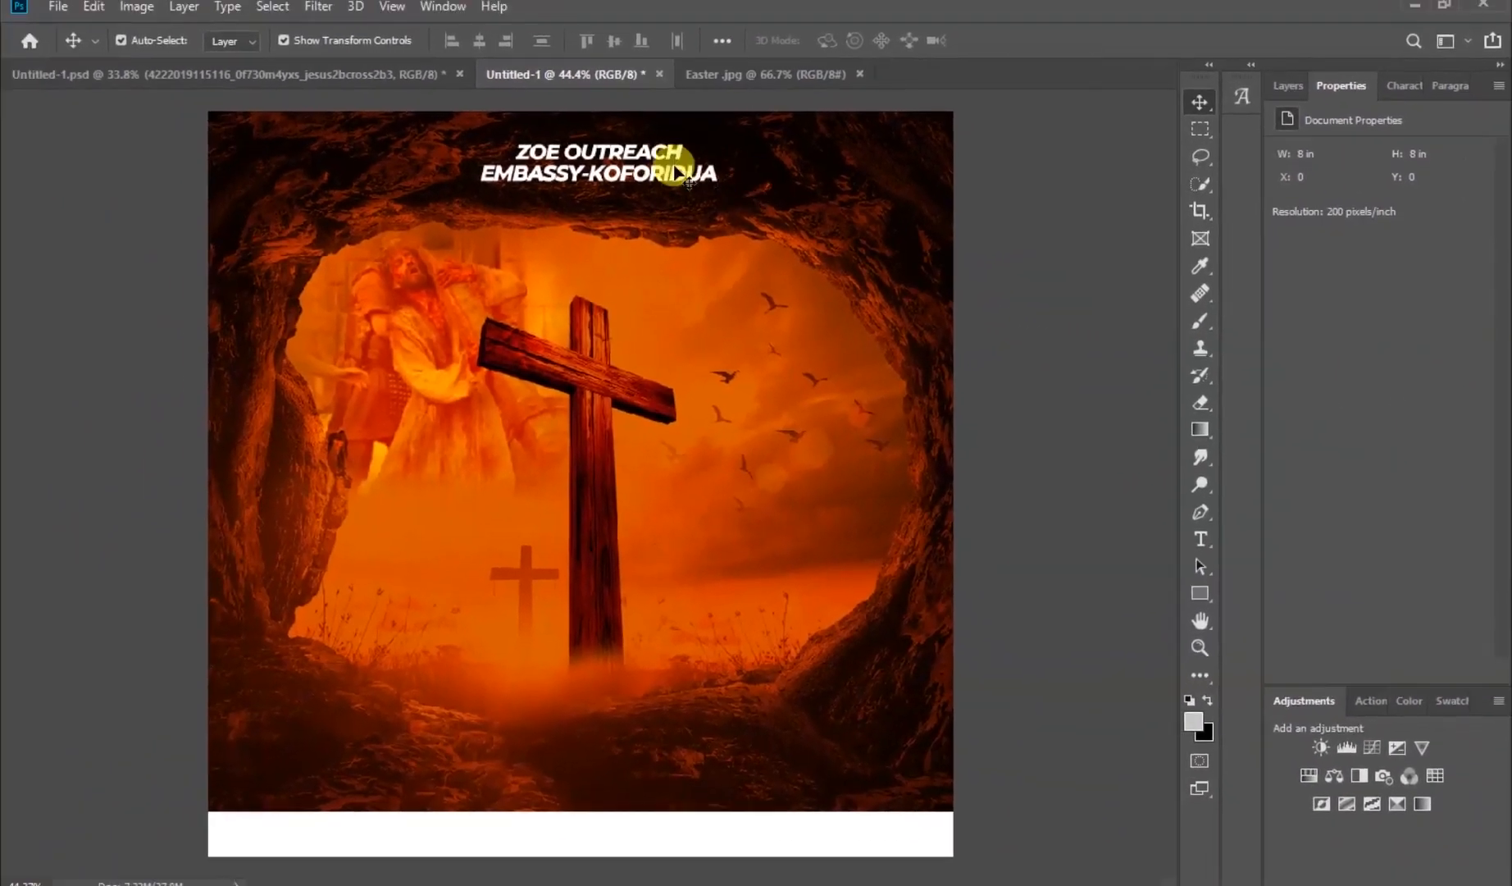
# Move the church name up closer to the flyer's top edge and place the round church logo just left of it
pyautogui.moveTo(648, 154); pyautogui.dragTo(641, 144)
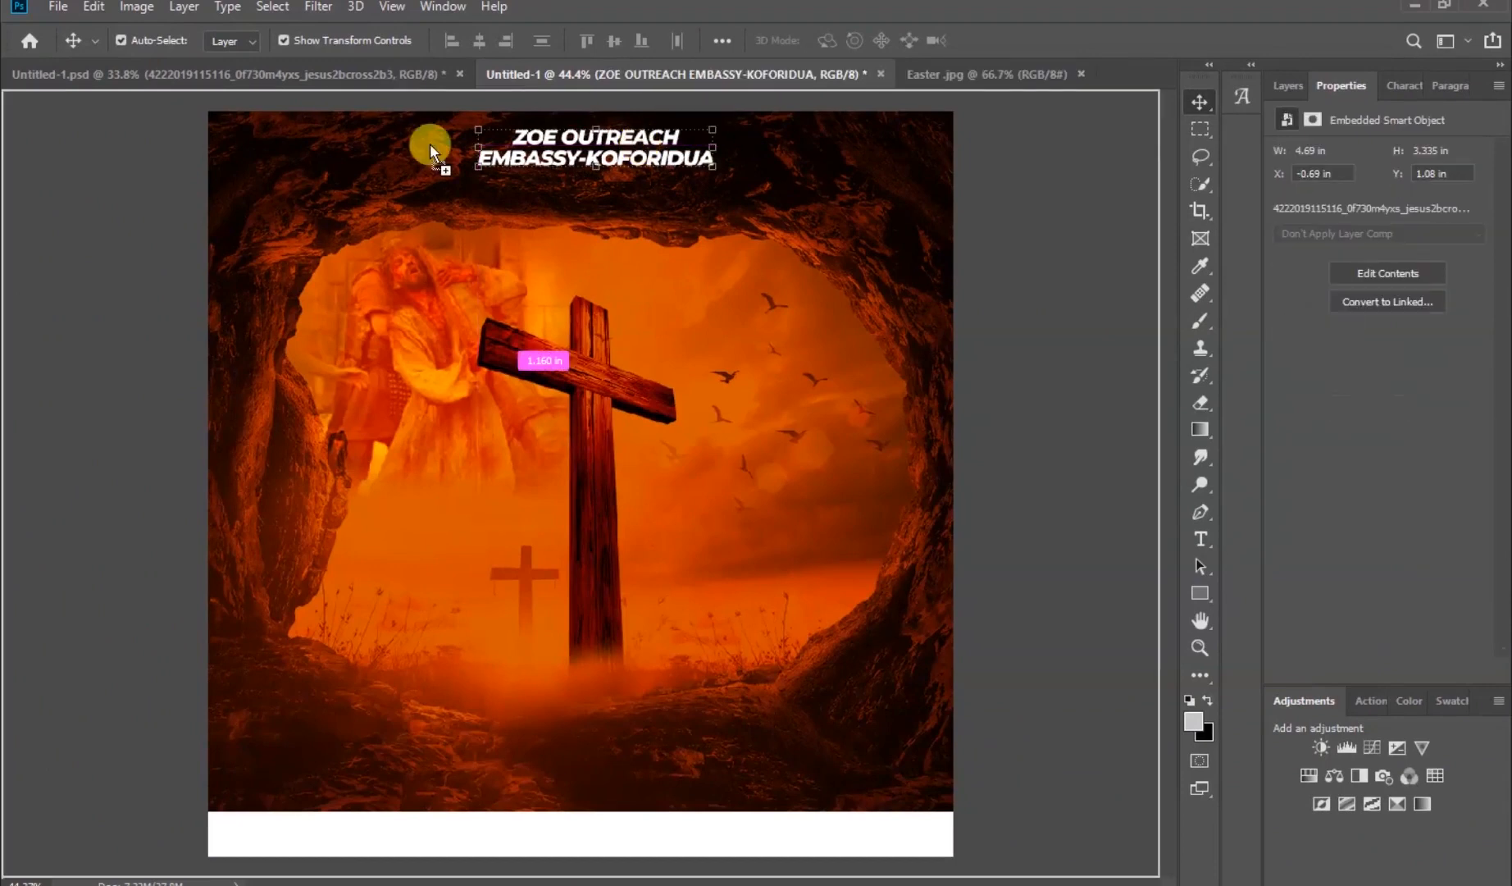
pyautogui.moveTo(430, 143); pyautogui.dragTo(452, 157)
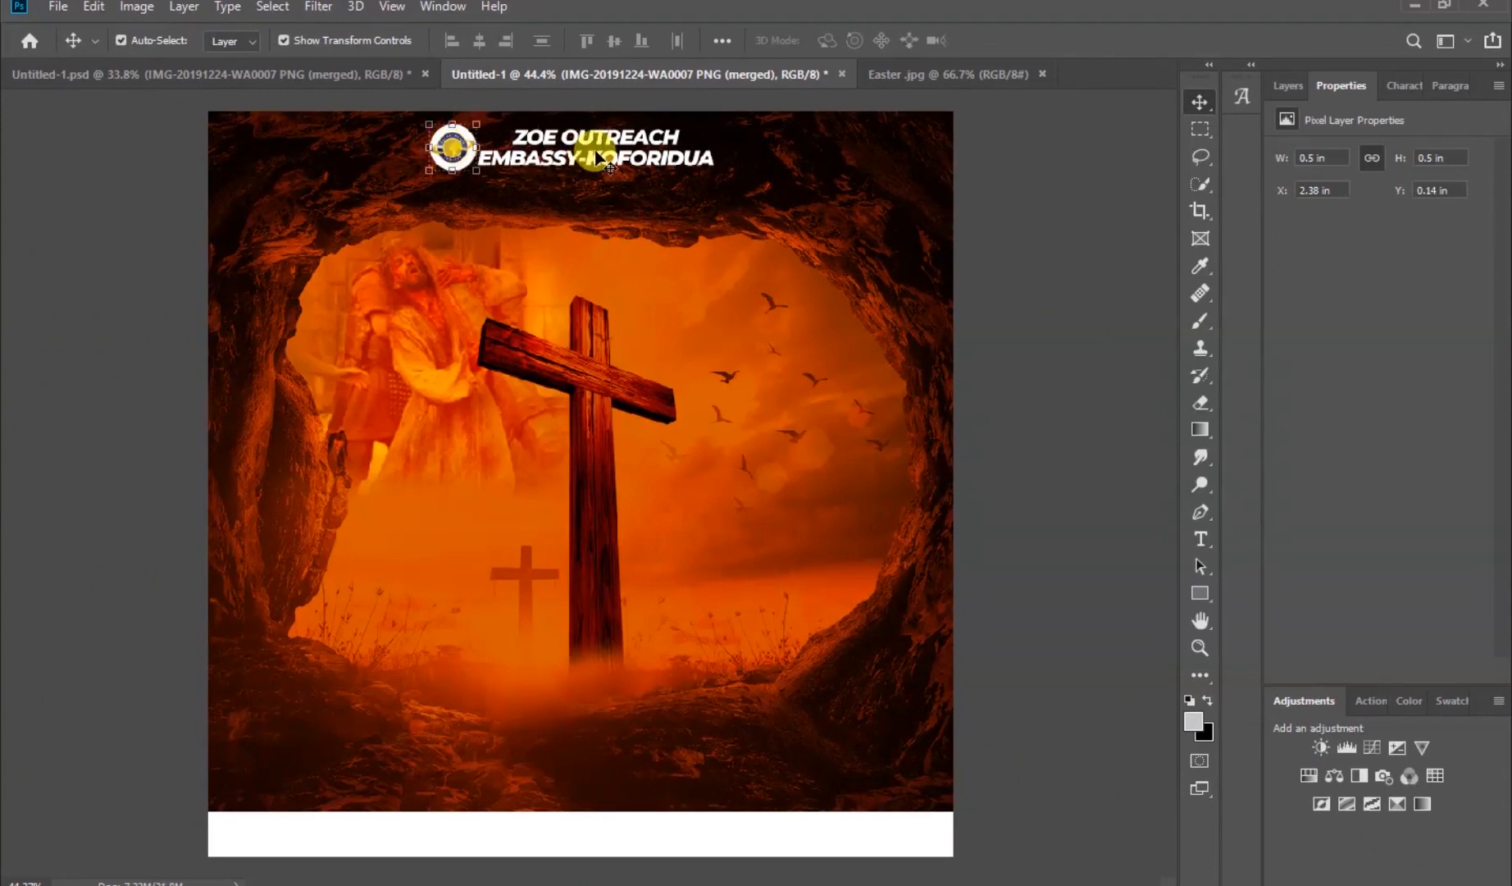
# Nudge the church name slightly right and up to X 2.93 in, Y 0.13 in beside the logo, and deselect it
pyautogui.click(596, 157)
pyautogui.press('Right')
pyautogui.press('Right')
pyautogui.press('Right')
pyautogui.press('Right')
pyautogui.press('Right')
pyautogui.press('Right')
pyautogui.press('Right')
pyautogui.press('Right')
pyautogui.press('Right')
pyautogui.press('Right')
pyautogui.press('Right')
pyautogui.press('Right')
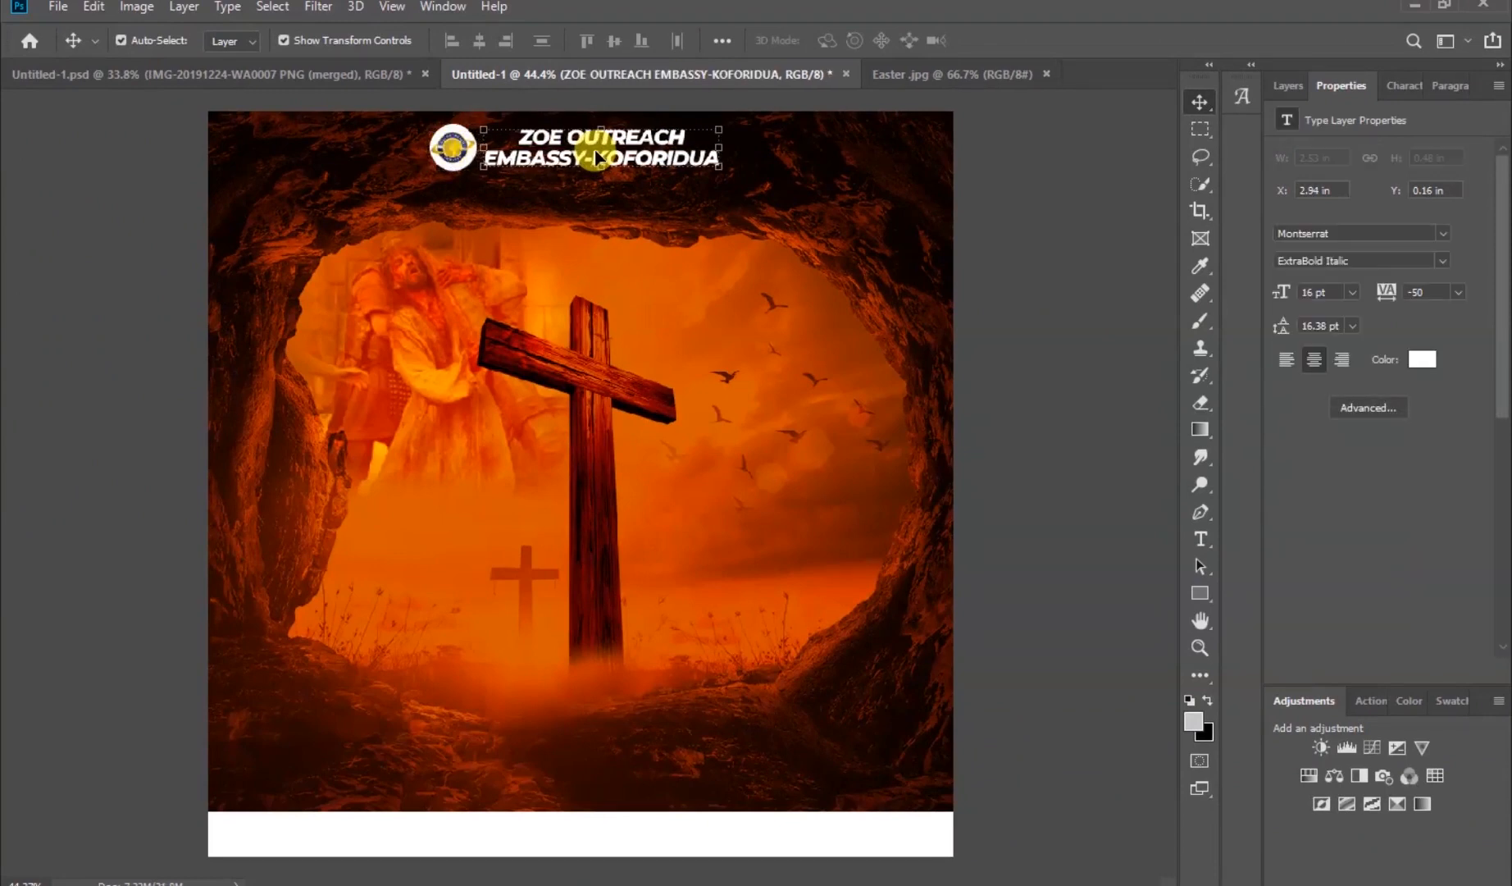
pyautogui.press('Up')
pyautogui.press('Up')
pyautogui.press('Up')
pyautogui.press('Up')
pyautogui.press('Up')
pyautogui.press('Up')
pyautogui.press('Up')
pyautogui.press('Up')
pyautogui.press('Up')
pyautogui.press('Up')
pyautogui.press('Left')
pyautogui.press('Left')
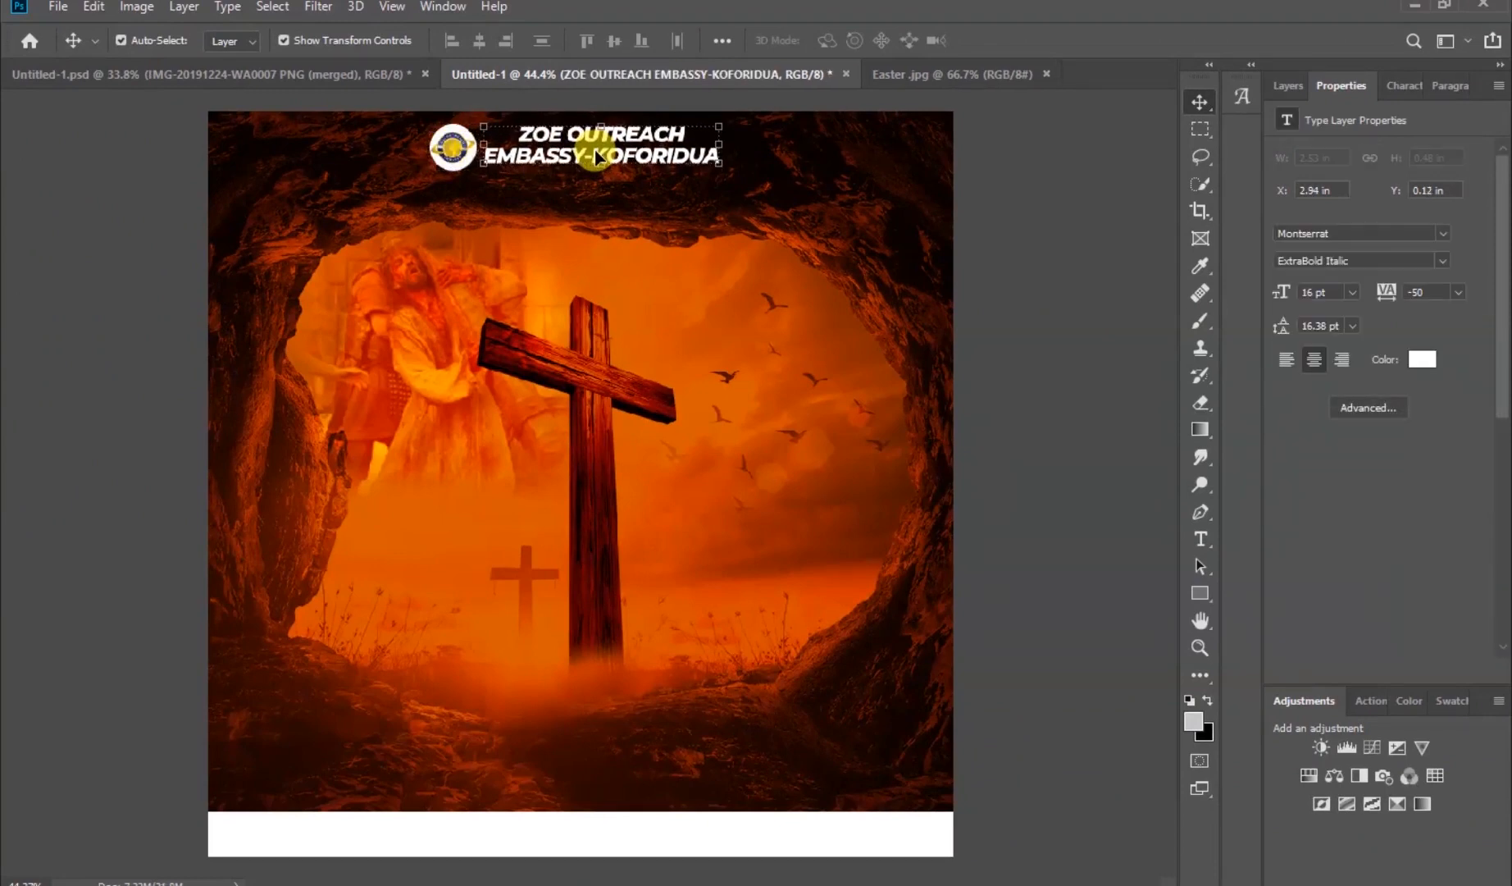
pyautogui.press('Down')
pyautogui.press('Down')
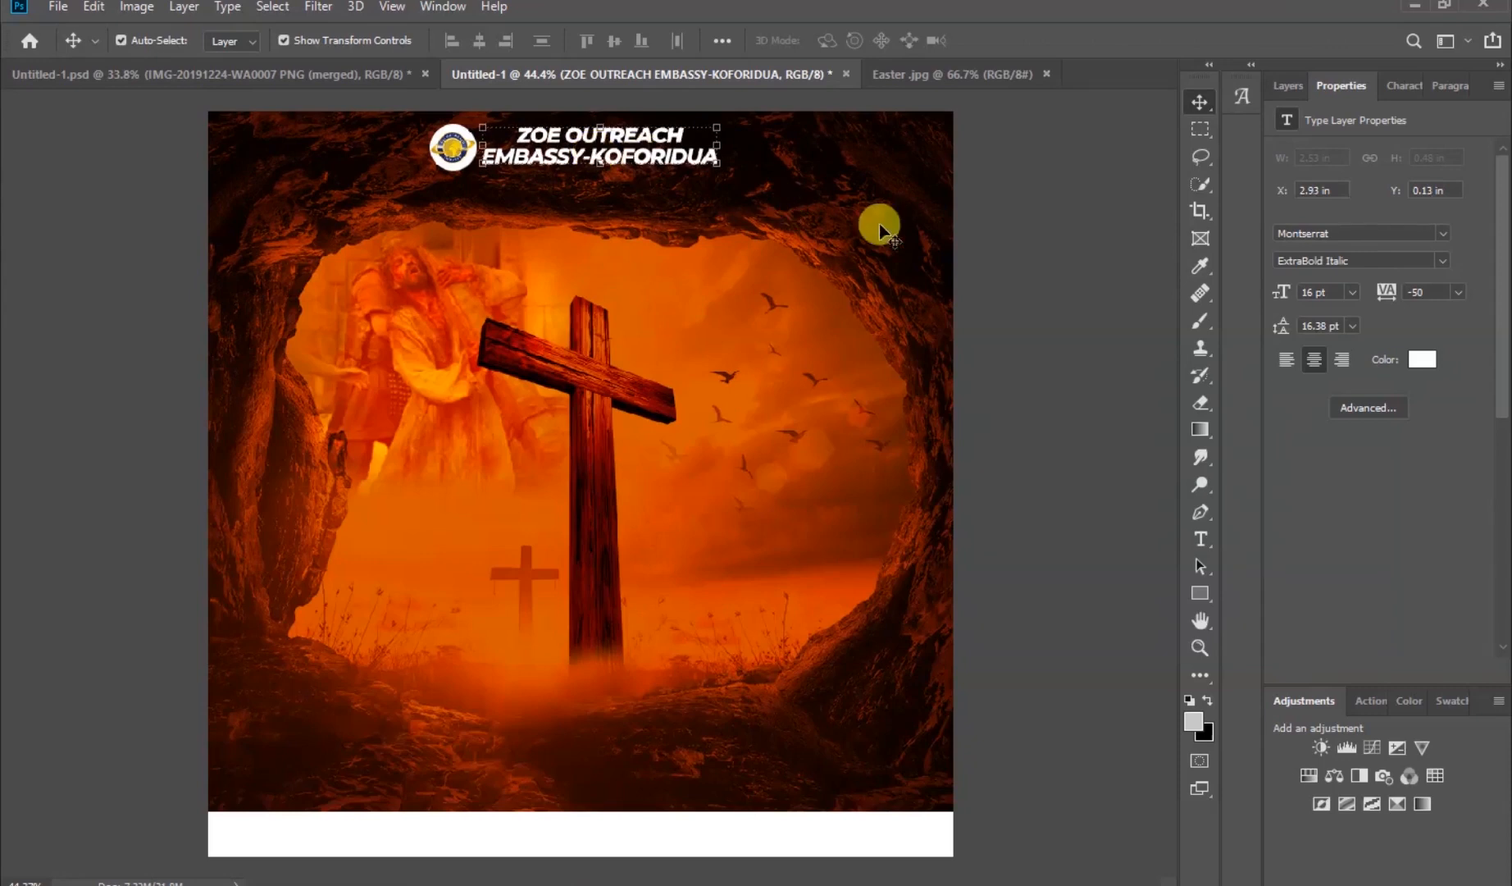
pyautogui.click(1019, 220)
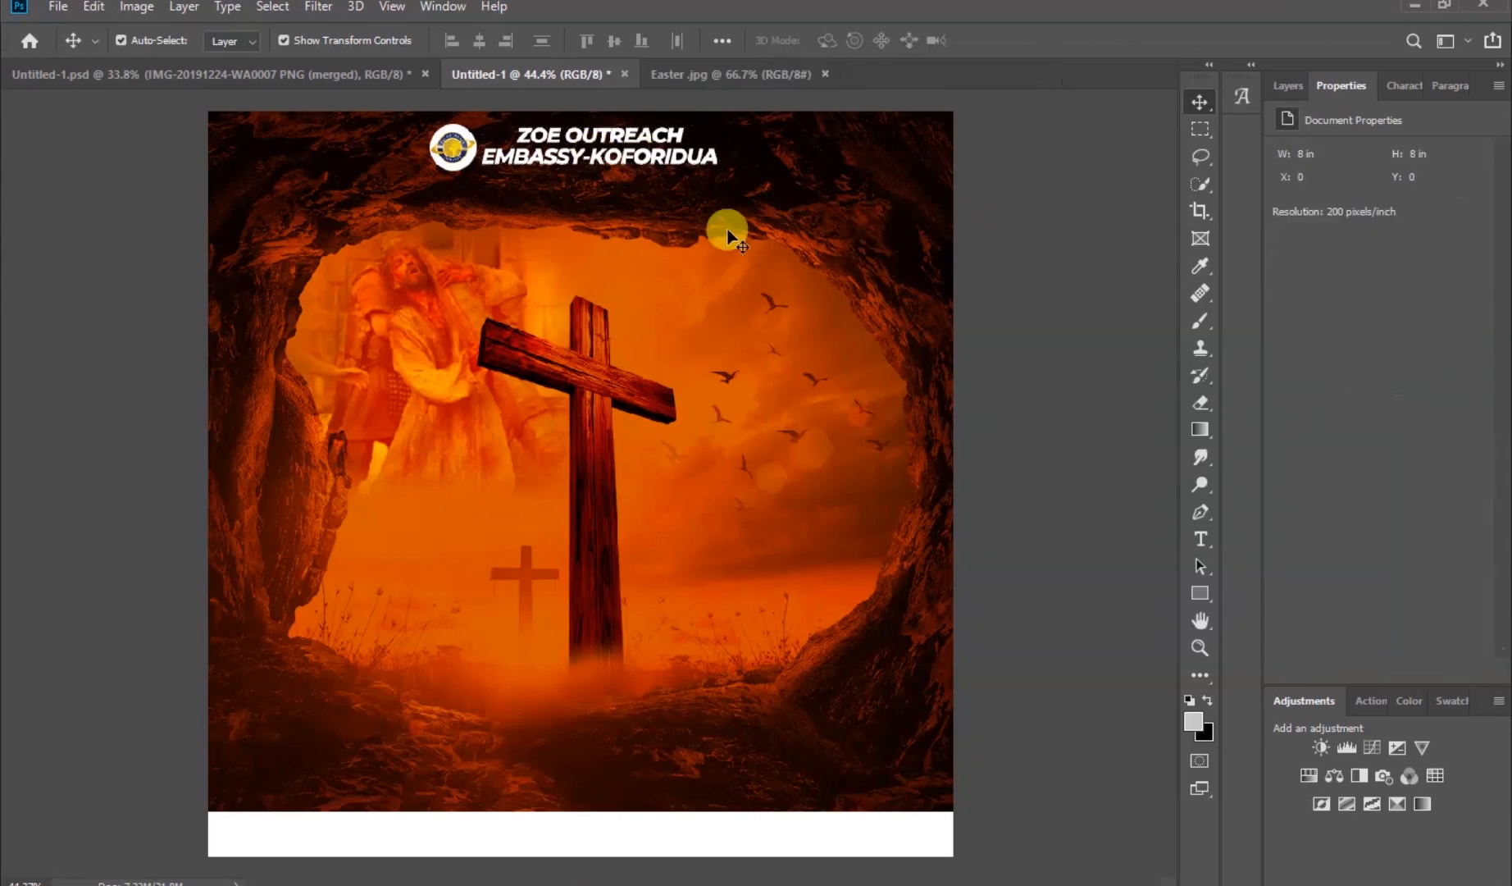
# Duplicate the church name text just below the original and replace the copy's wording with "Join Us:"
pyautogui.click(589, 148)
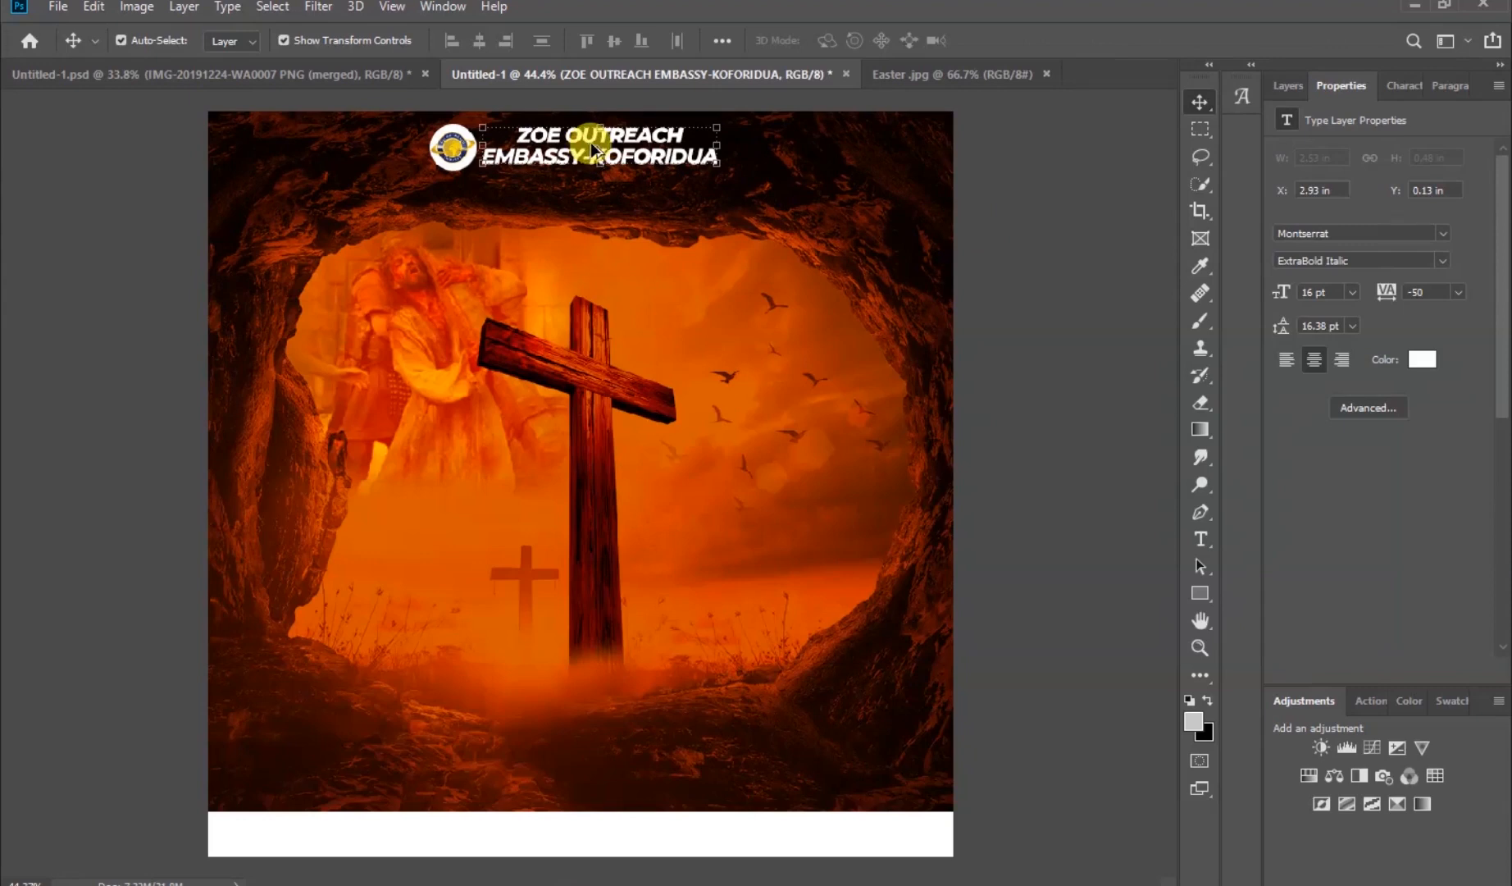
pyautogui.moveTo(616, 147); pyautogui.dragTo(630, 215)
pyautogui.doubleClick(628, 213)
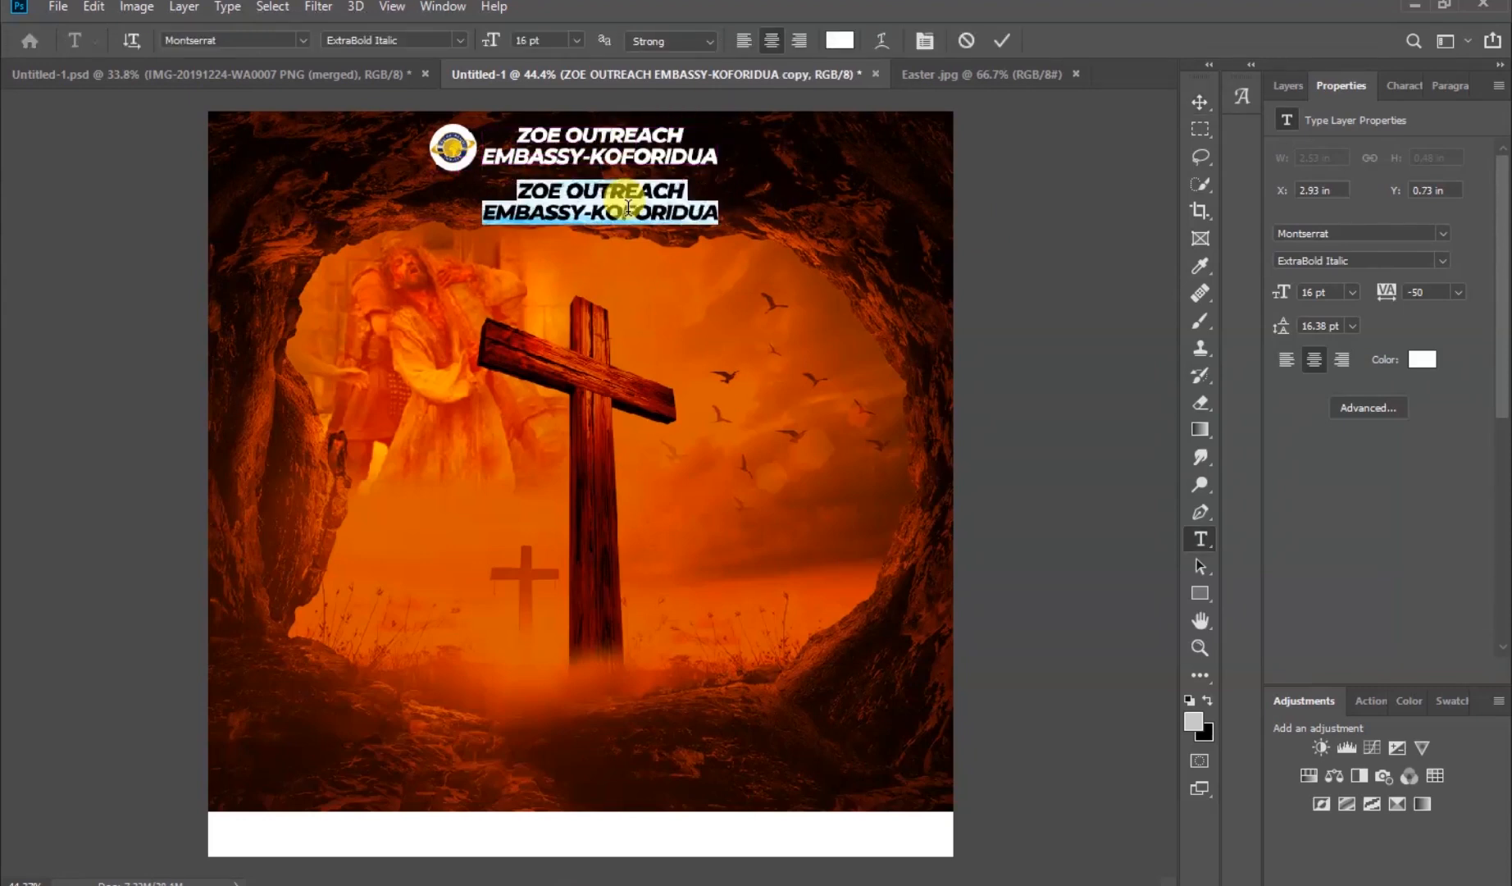
pyautogui.write('Jo')
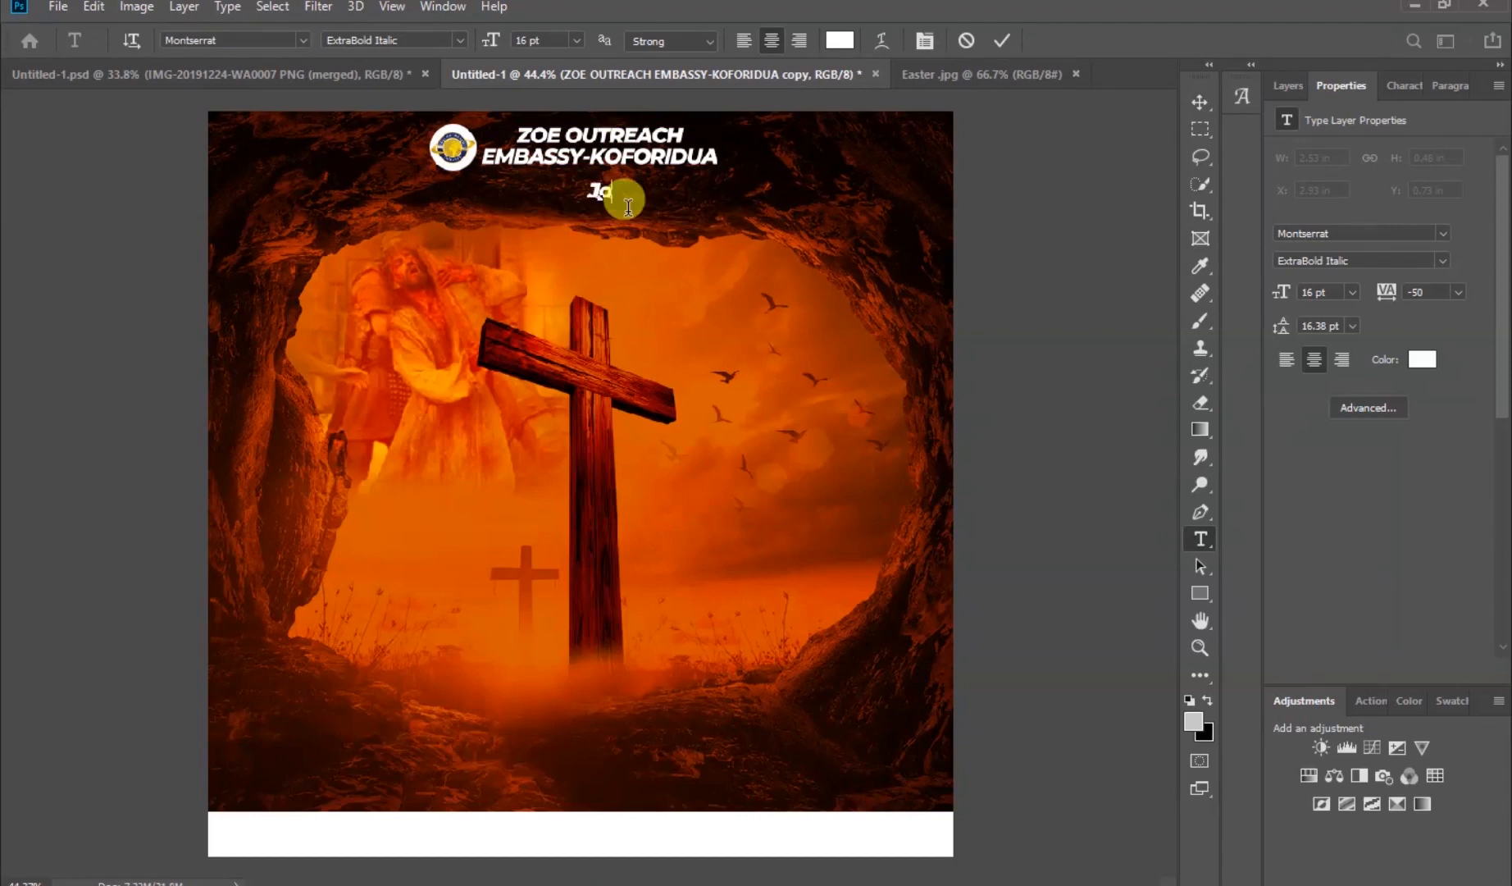
pyautogui.write('in Us:')
pyautogui.click(999, 42)
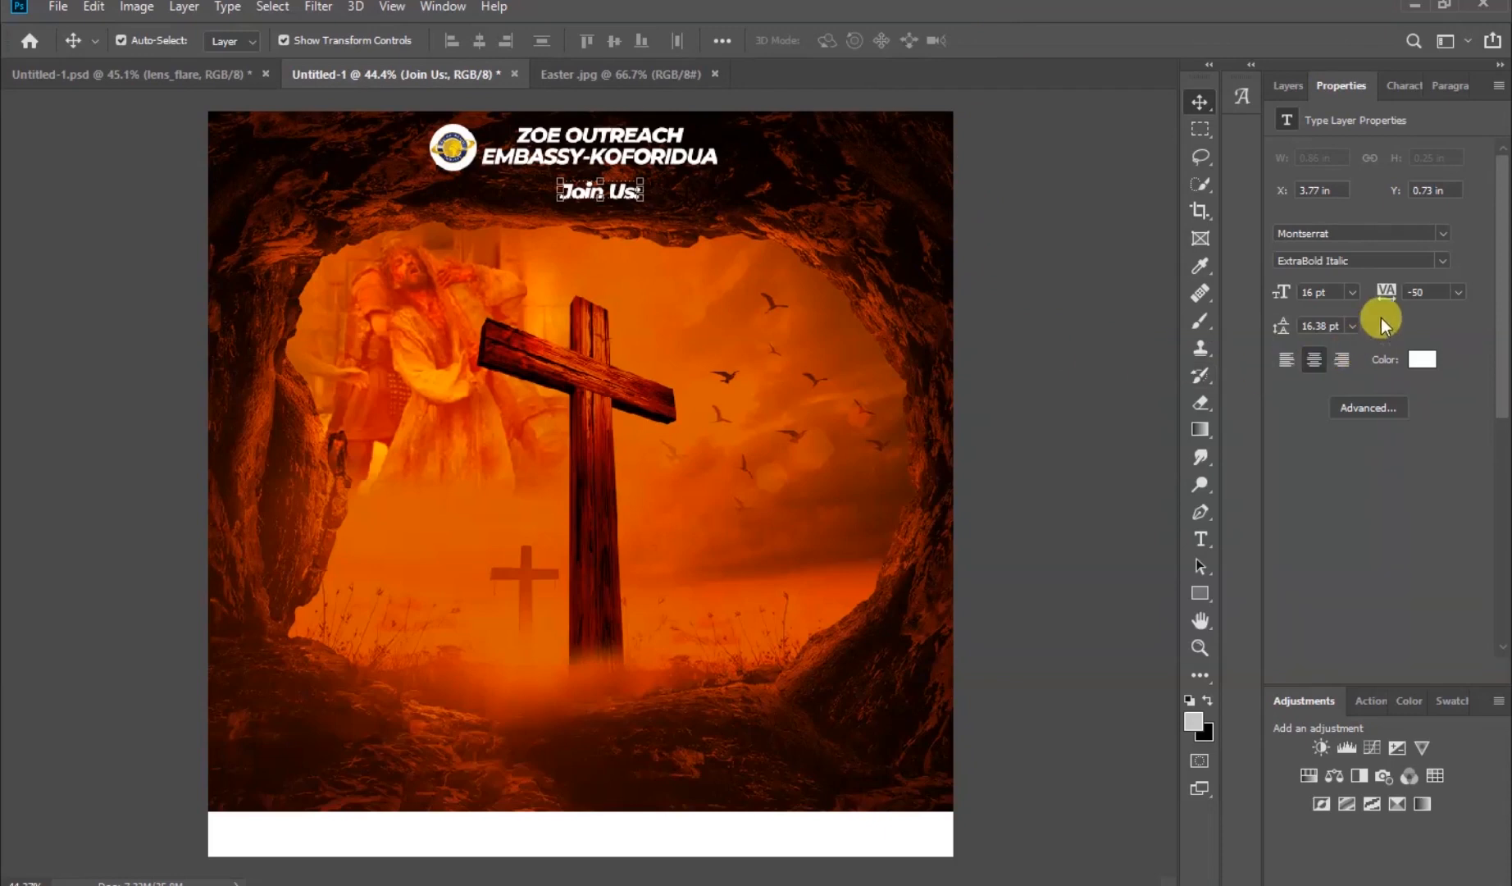
# Set the "Join Us:" text to SemiBold Italic at 18 pt and move it slightly down and left to the flyer's centre
pyautogui.click(1443, 261)
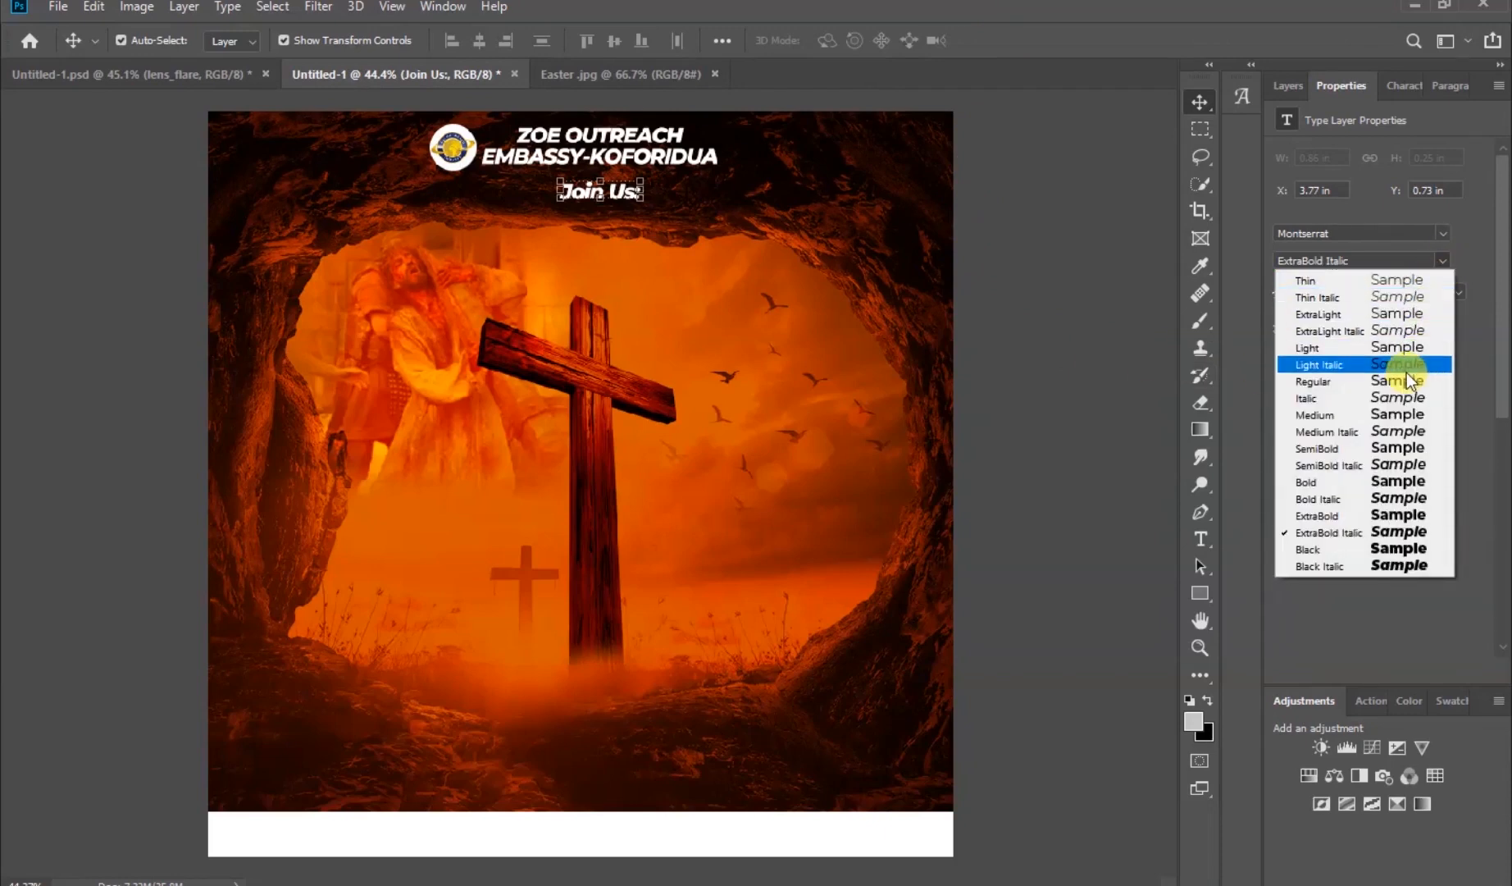
pyautogui.click(1412, 466)
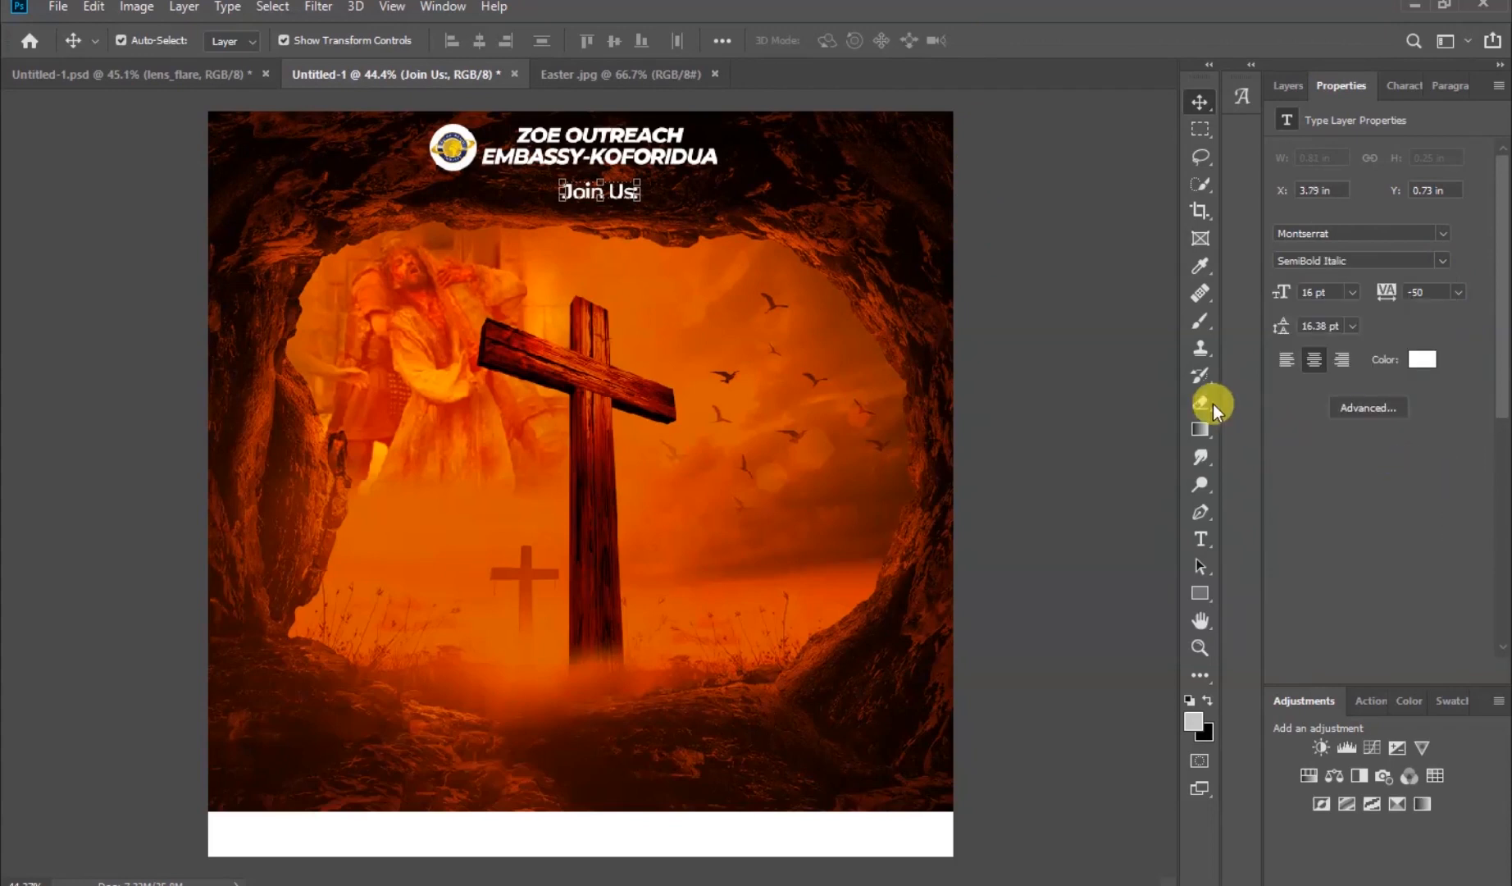
pyautogui.click(1147, 361)
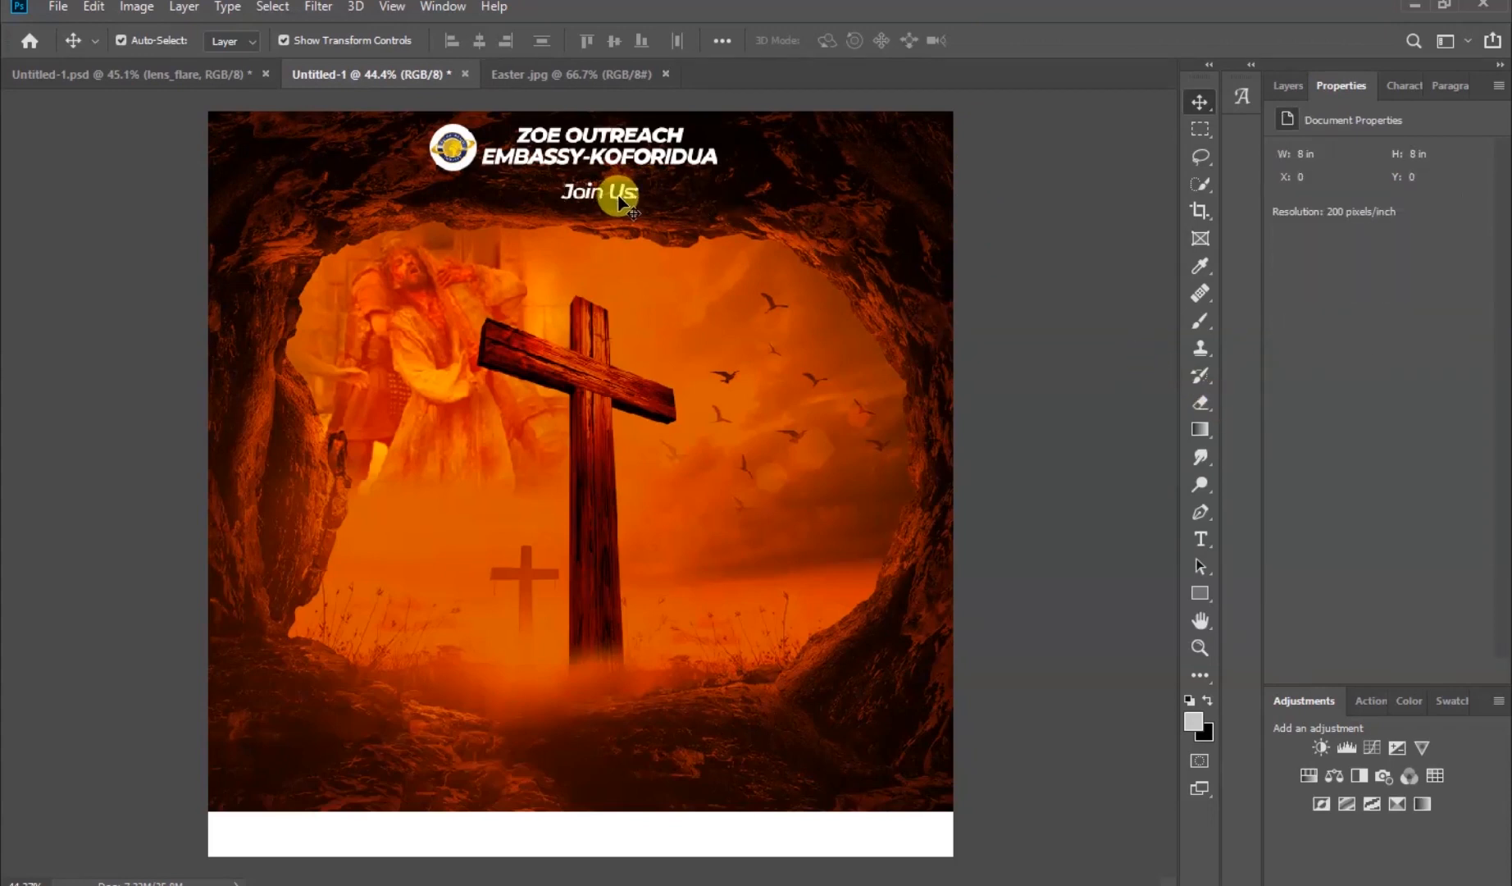
pyautogui.moveTo(617, 195); pyautogui.dragTo(604, 207)
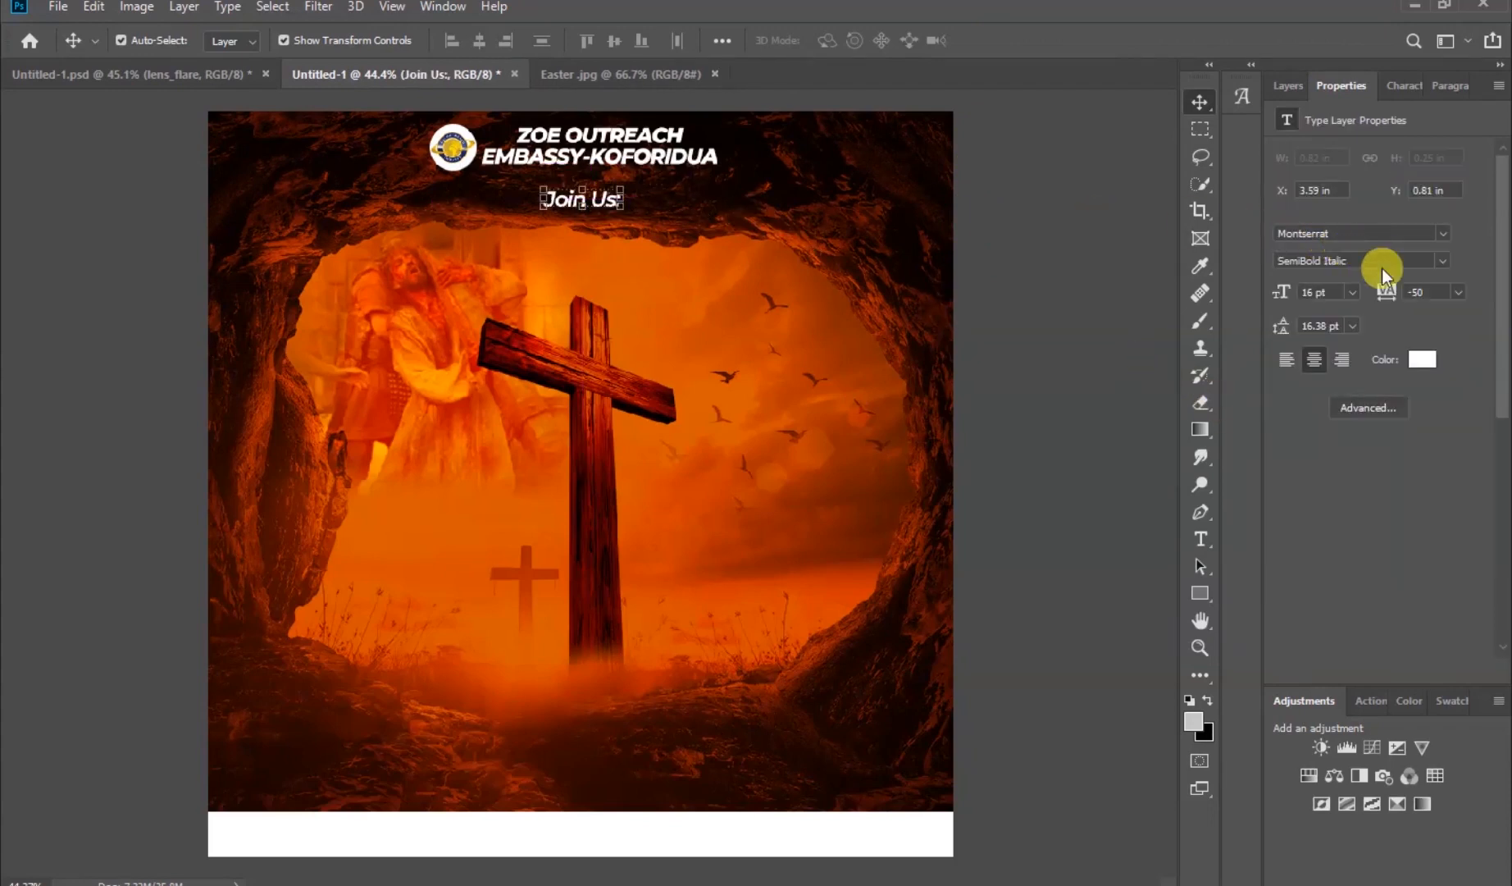
pyautogui.click(1354, 292)
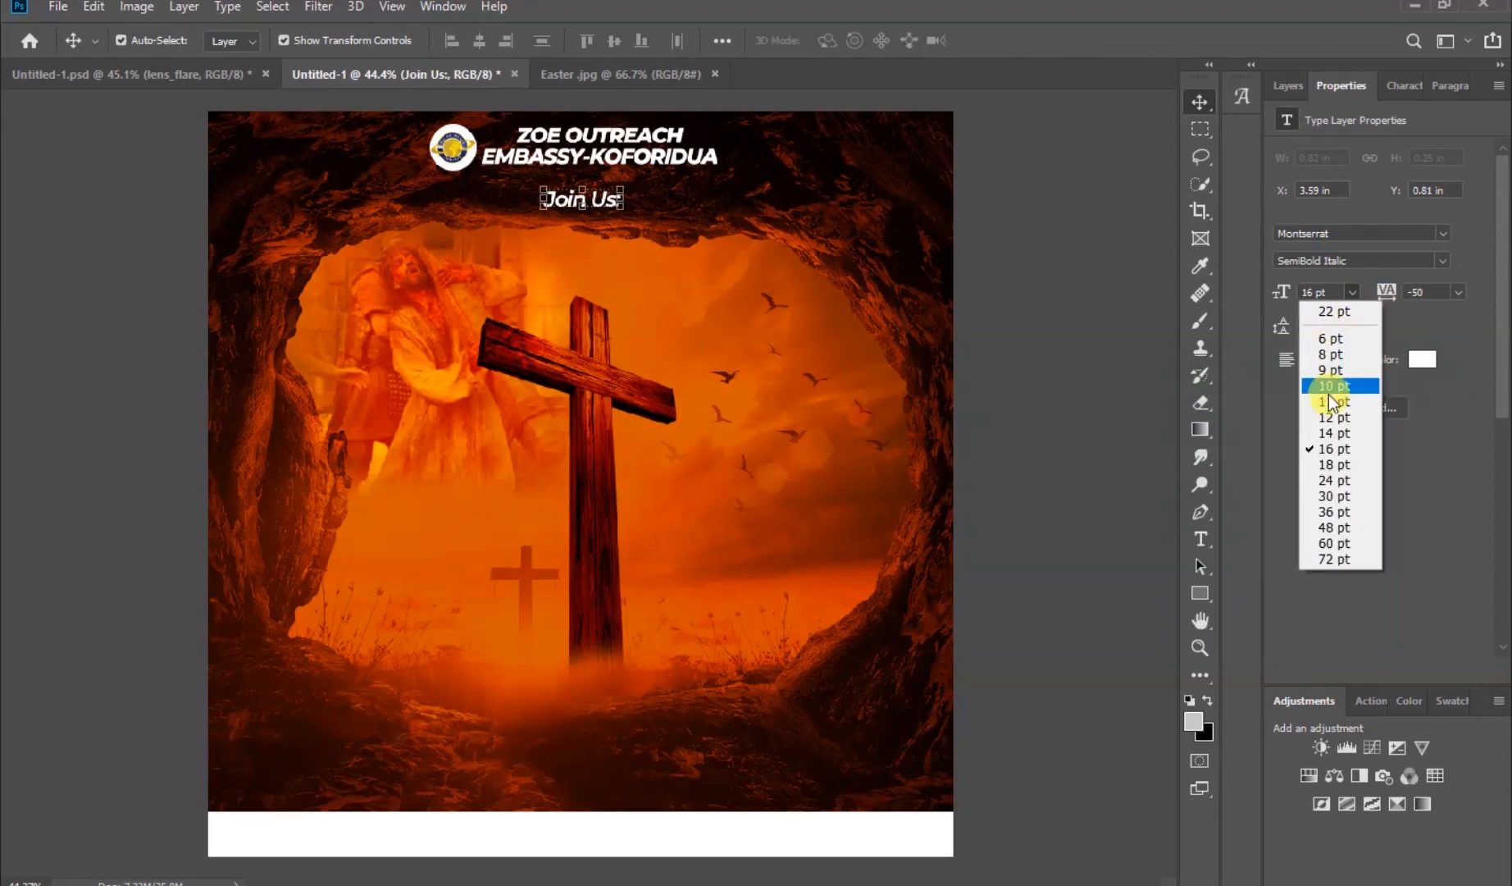
pyautogui.click(1329, 465)
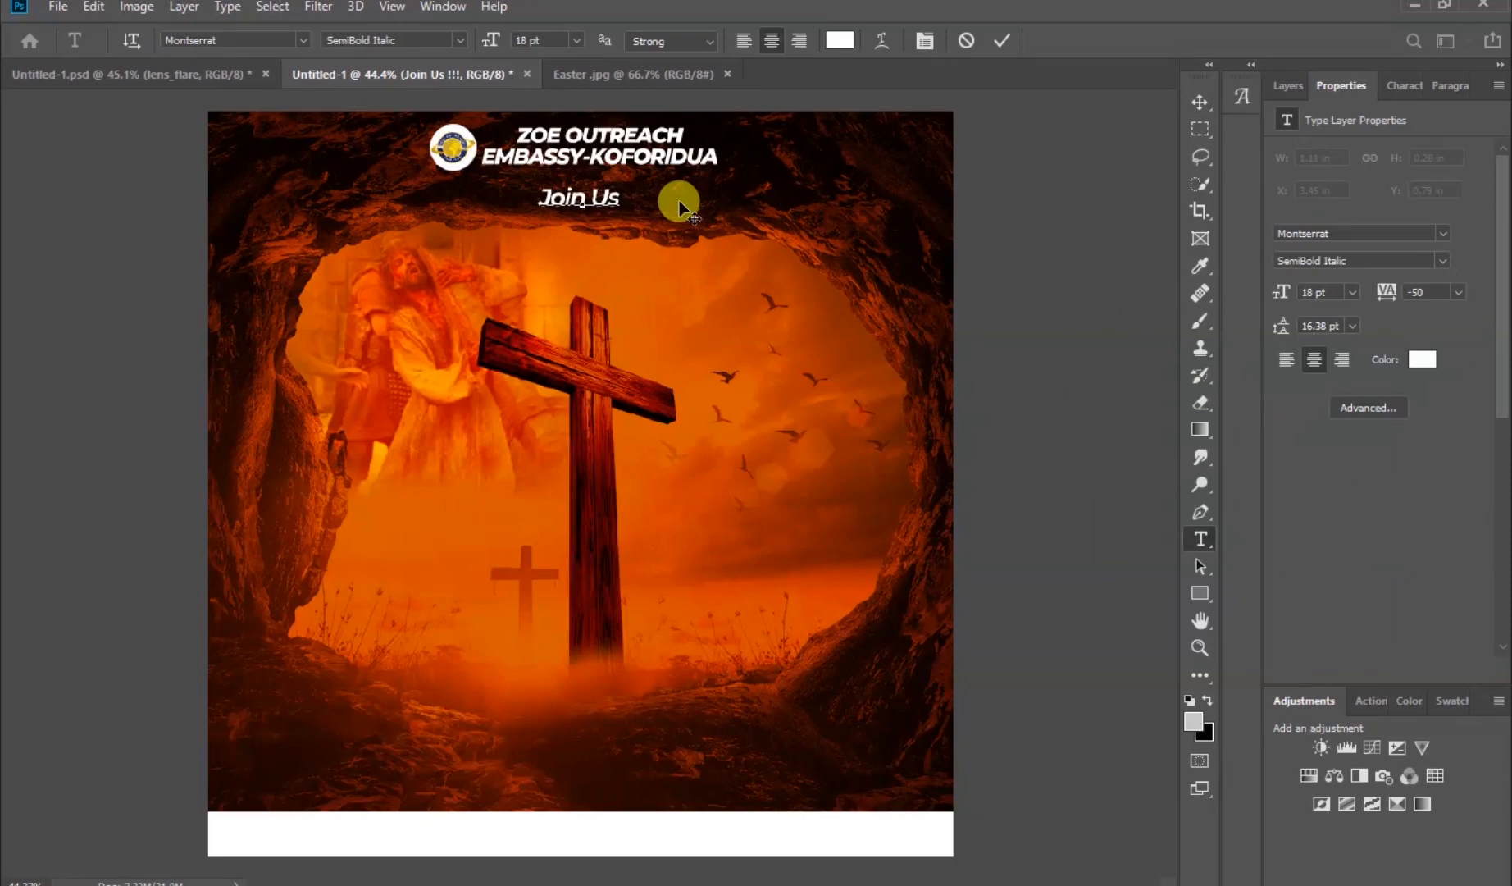
# Change the invitation line's wording to "Join Us !!!", commit the edit and deselect the text
pyautogui.write('!!!')
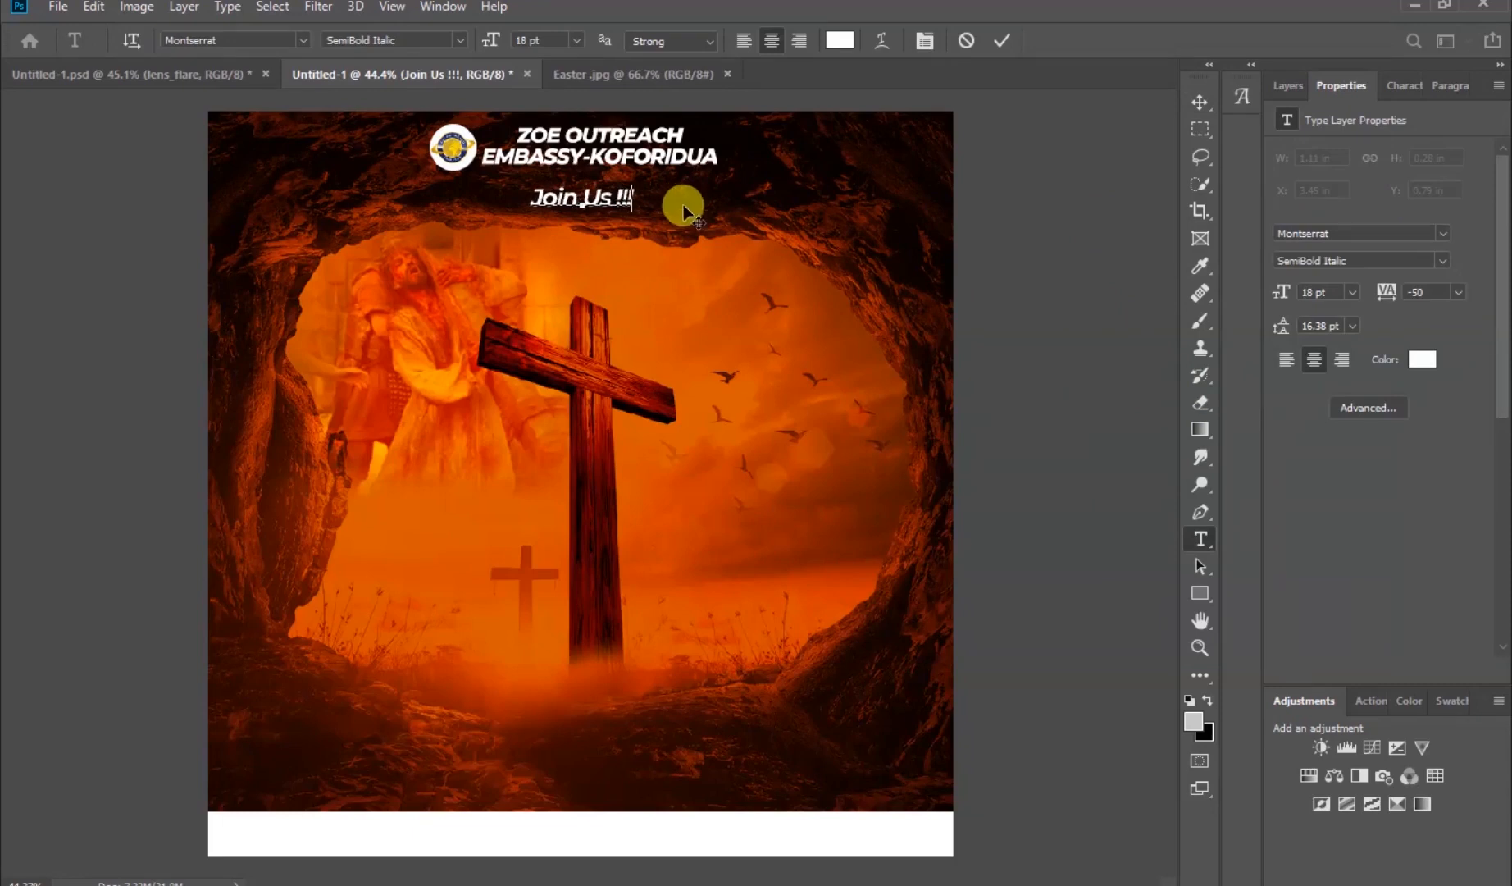
pyautogui.click(1000, 44)
pyautogui.press('v')
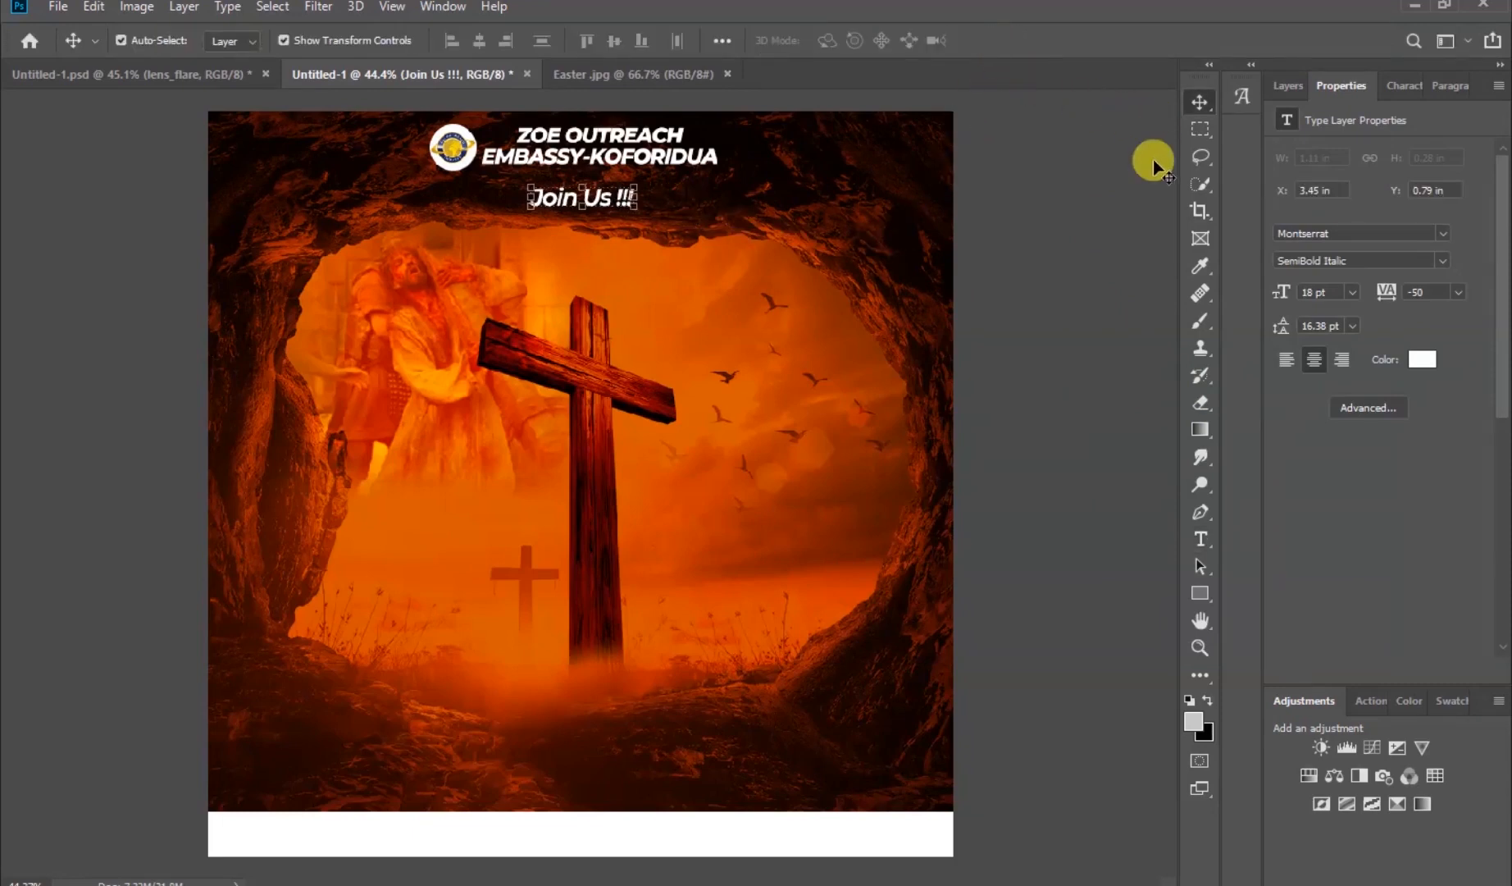
pyautogui.click(1072, 350)
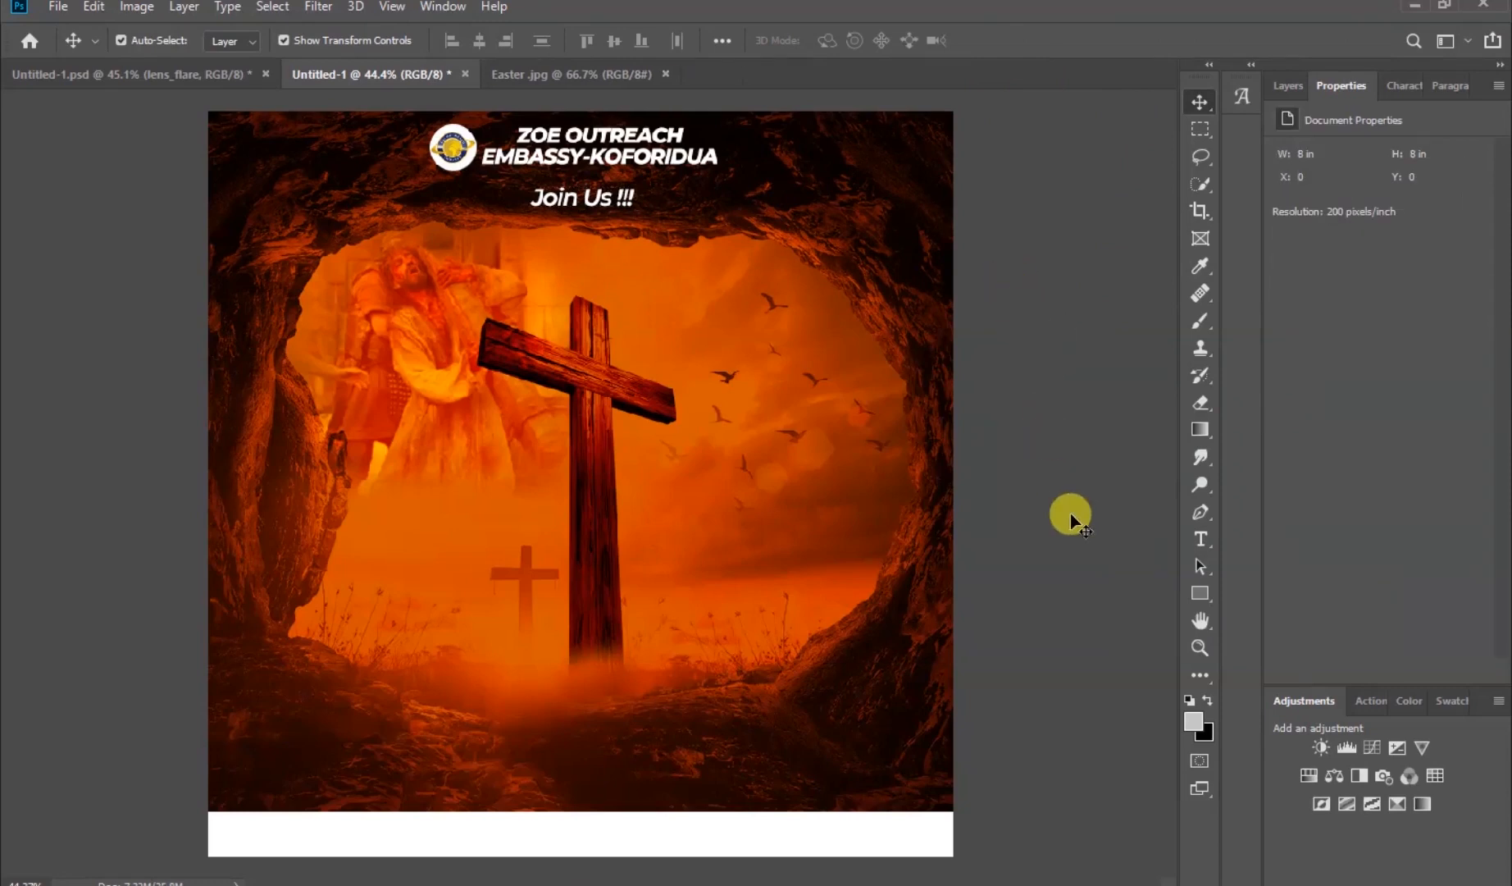
# Add the text "Easter" over the lower part of the Jesus figure and set its style to ExtraBold Italic
pyautogui.click(1202, 539)
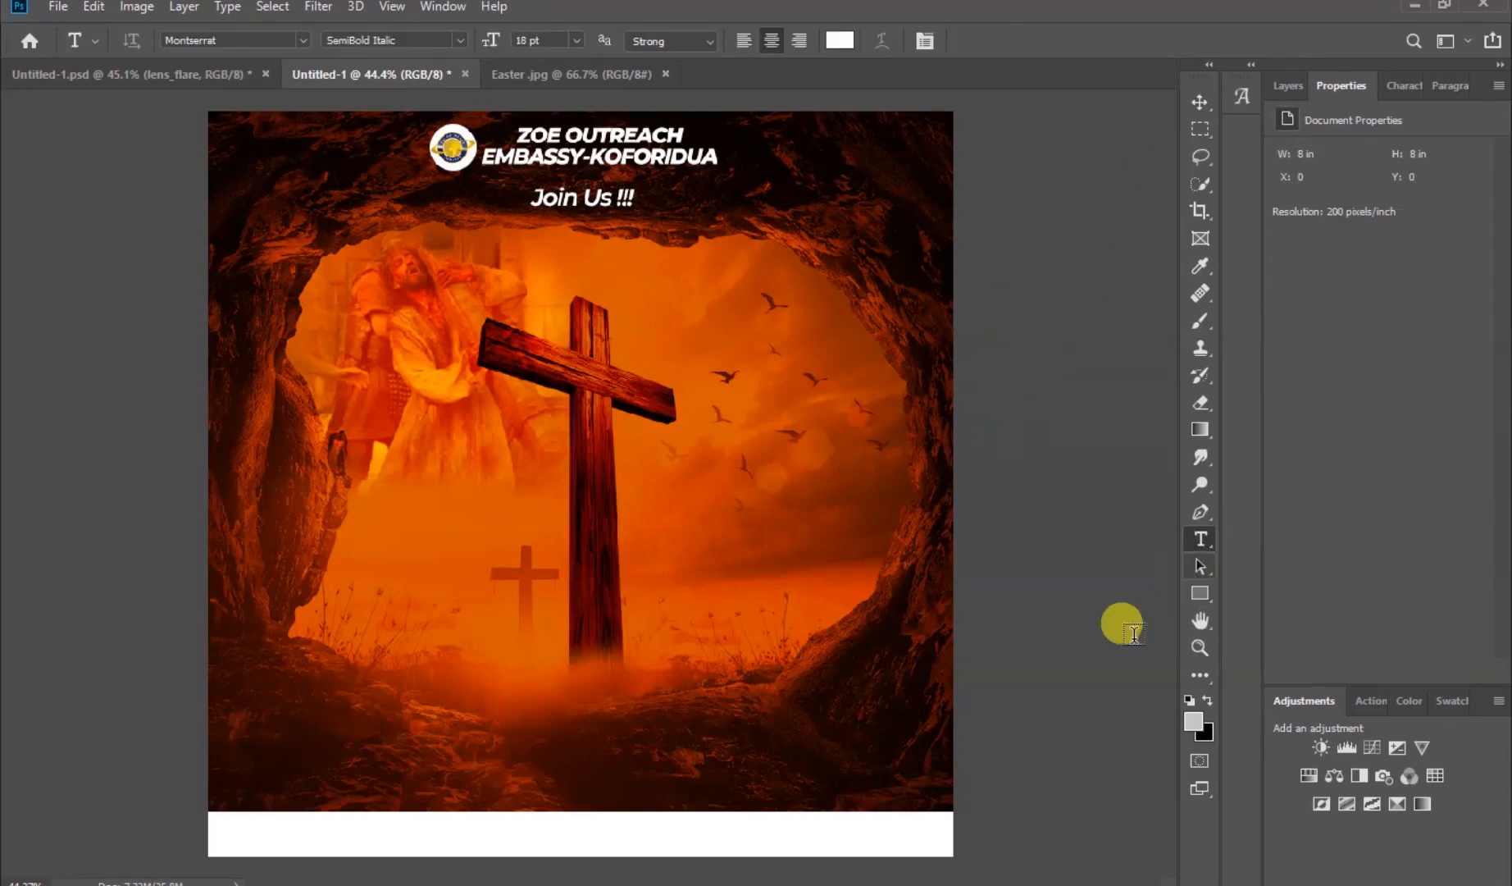
pyautogui.click(375, 466)
pyautogui.write('Eas')
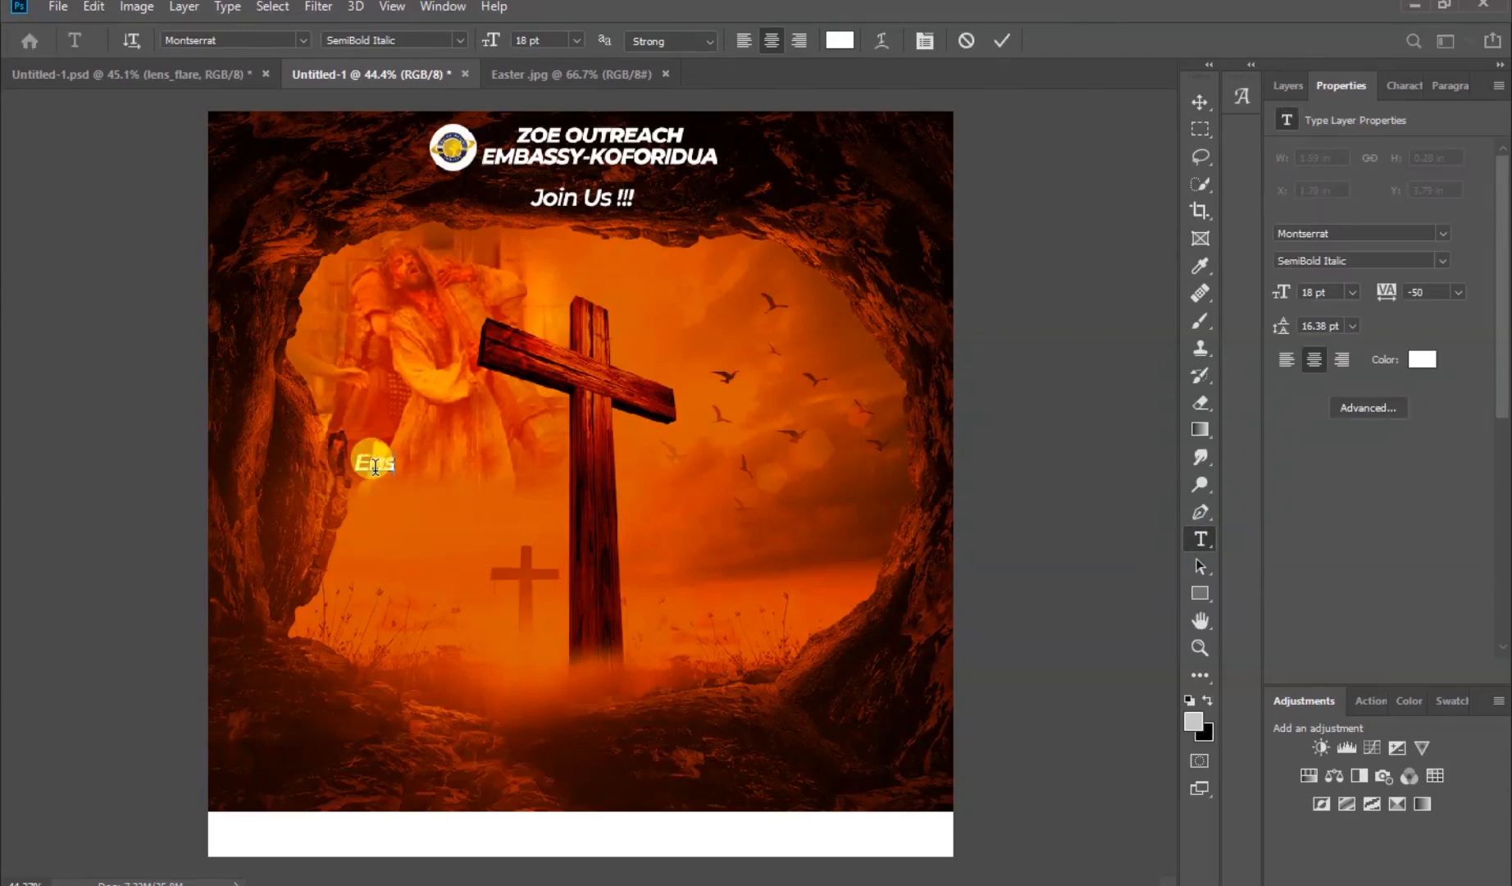
pyautogui.write('ter')
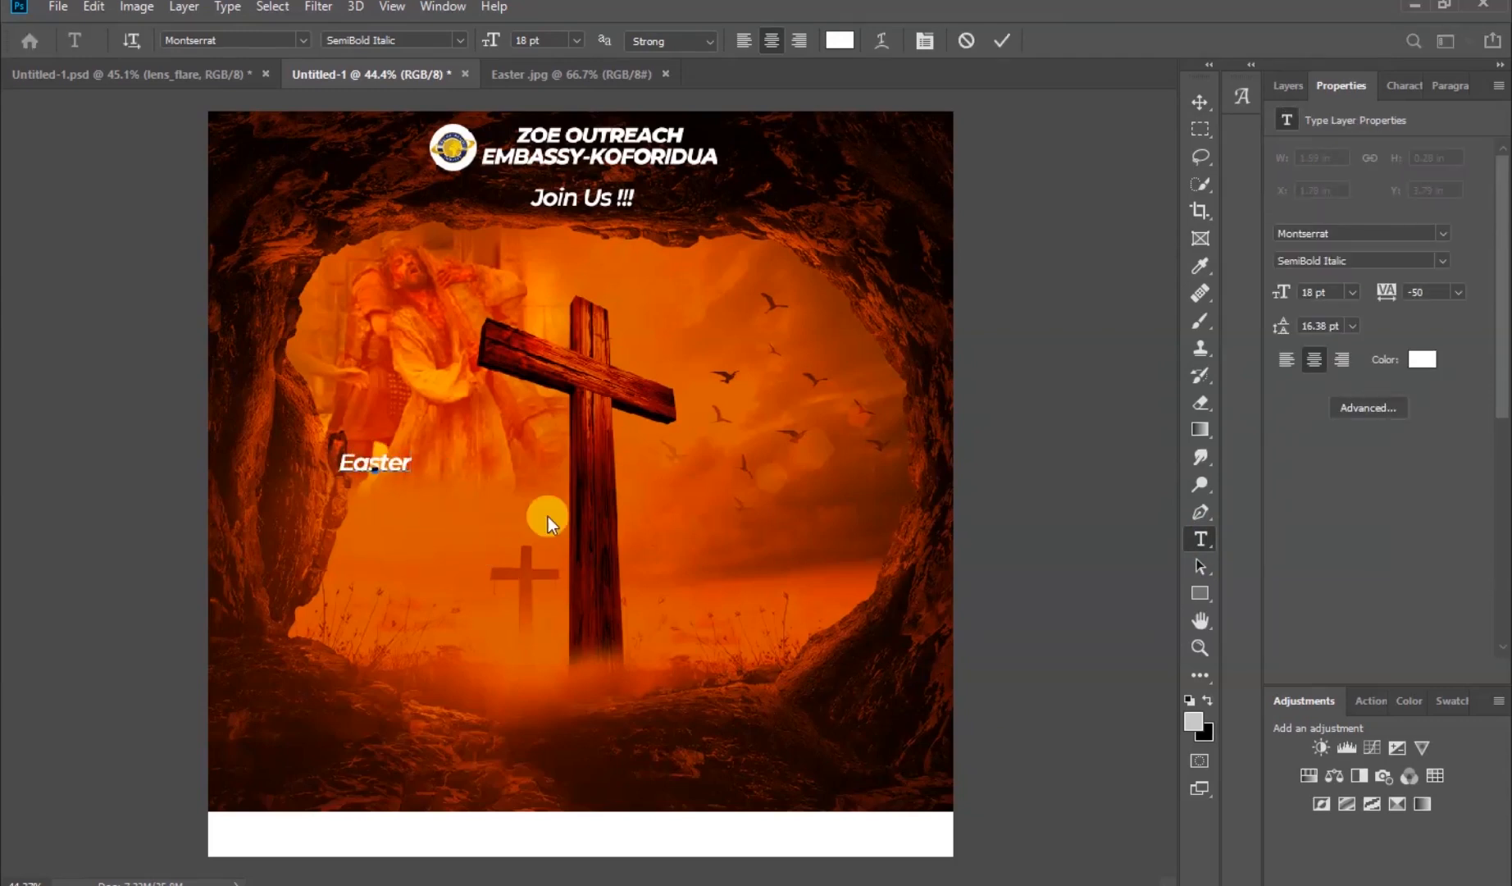
pyautogui.click(1000, 40)
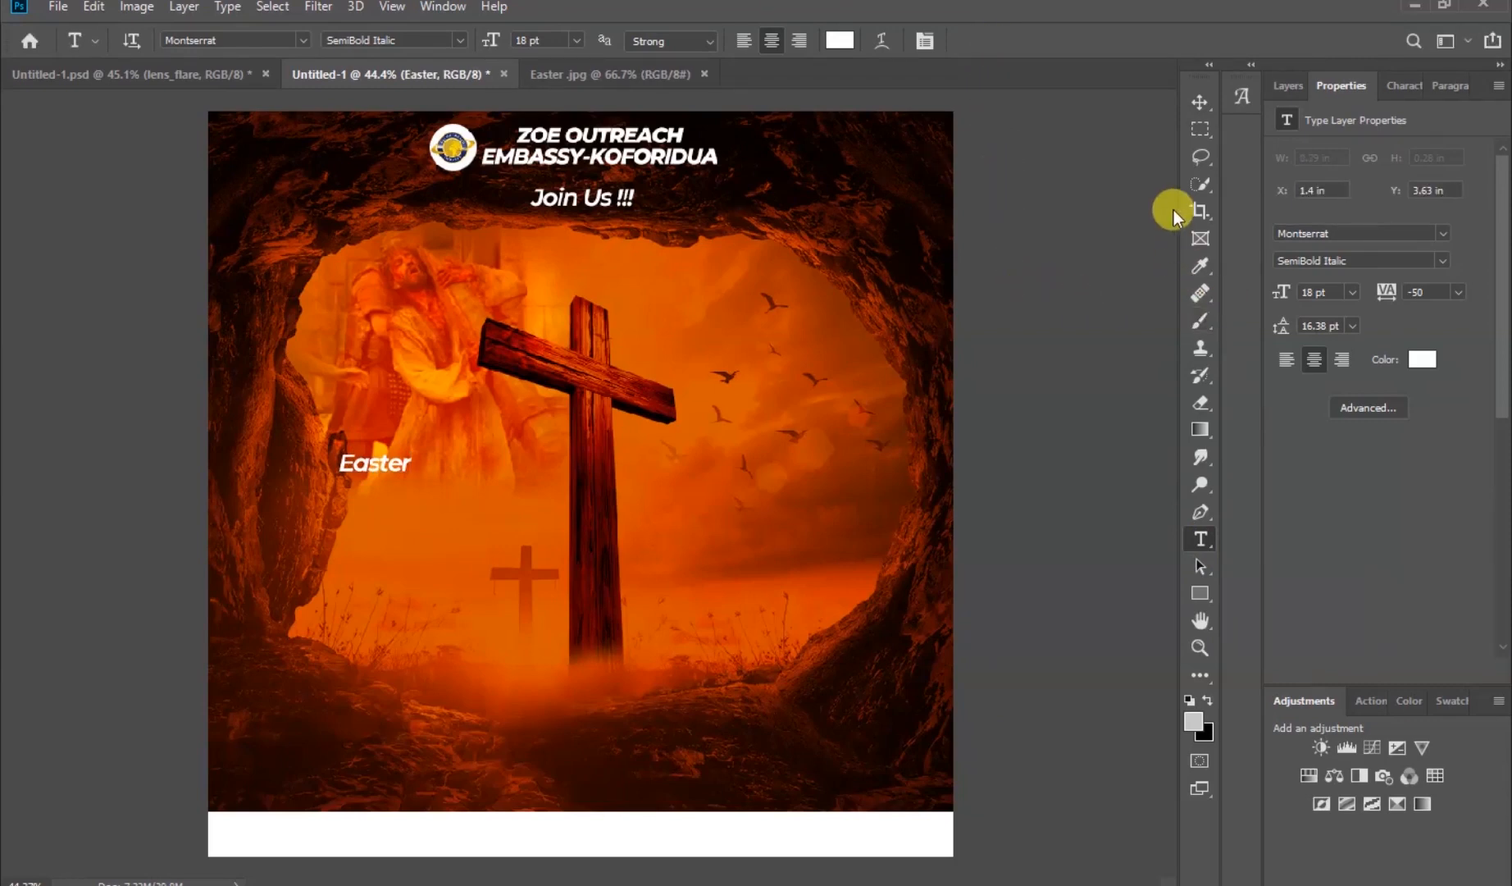
pyautogui.click(1187, 101)
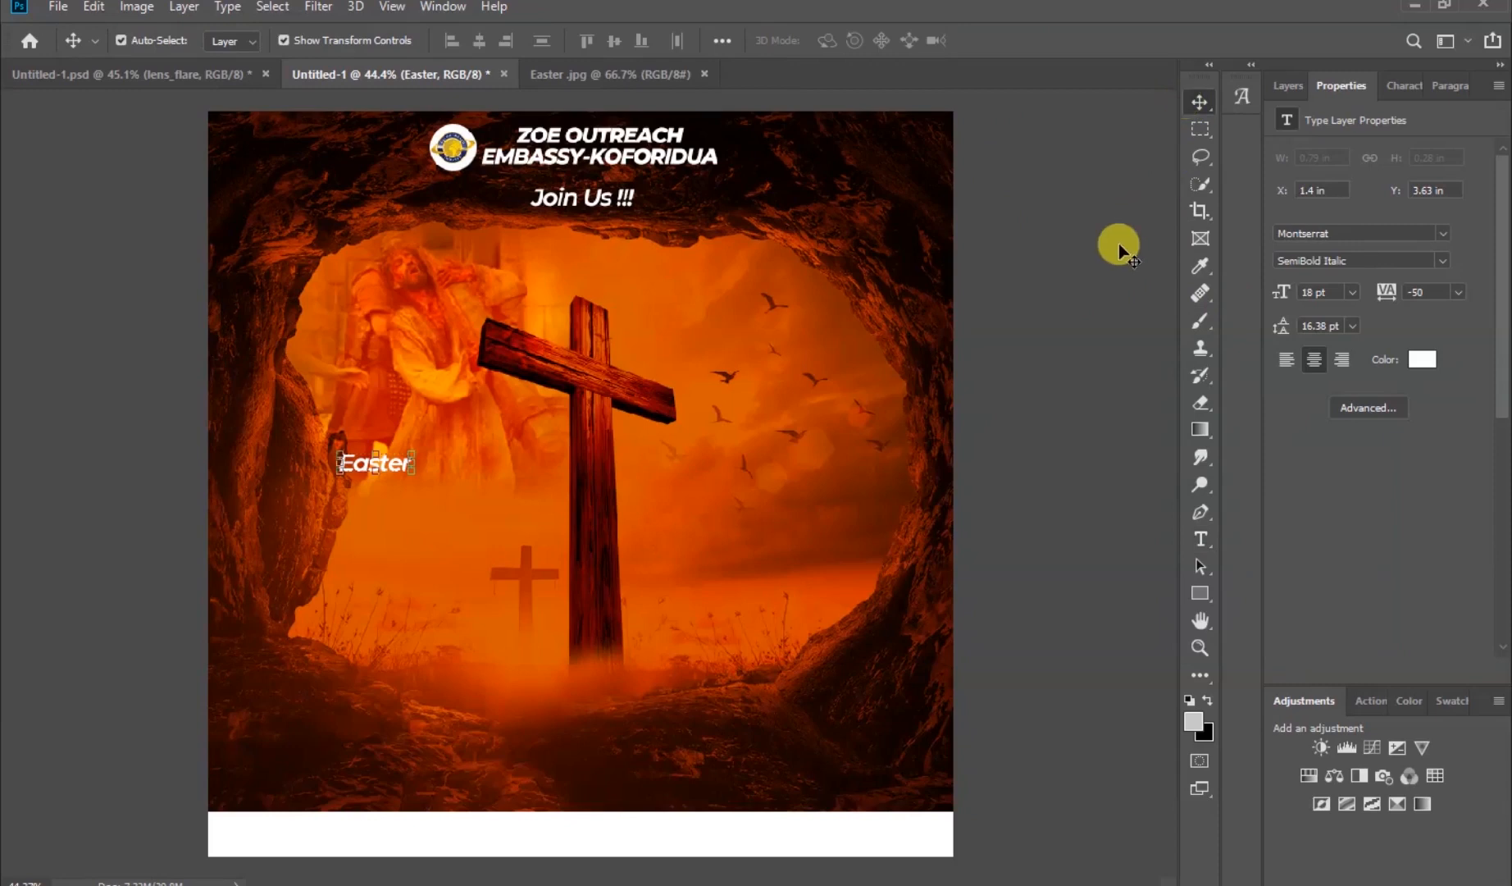
pyautogui.click(1445, 260)
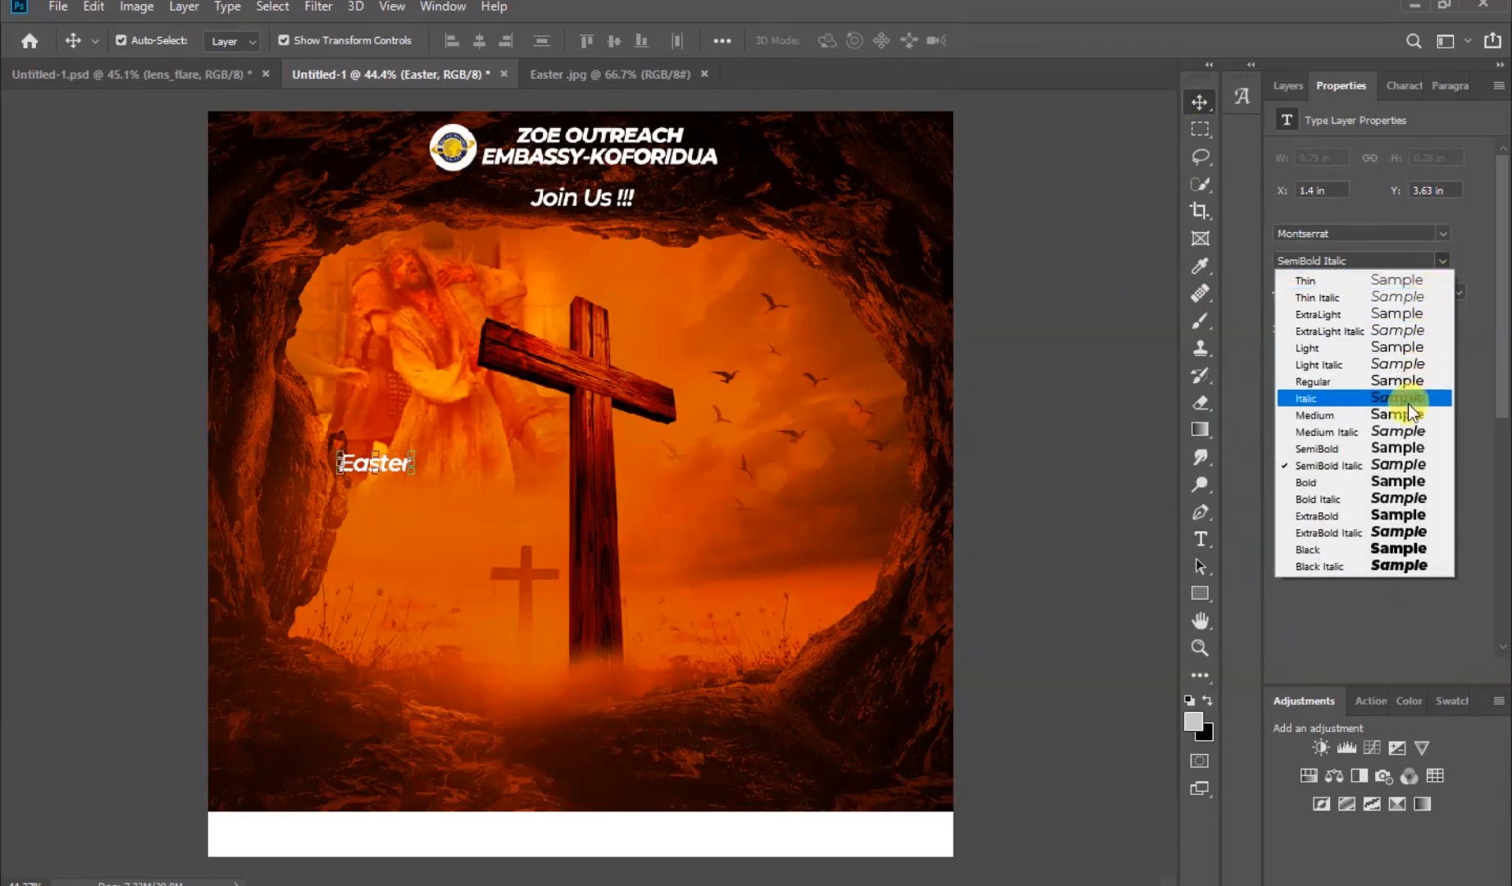
pyautogui.click(1397, 531)
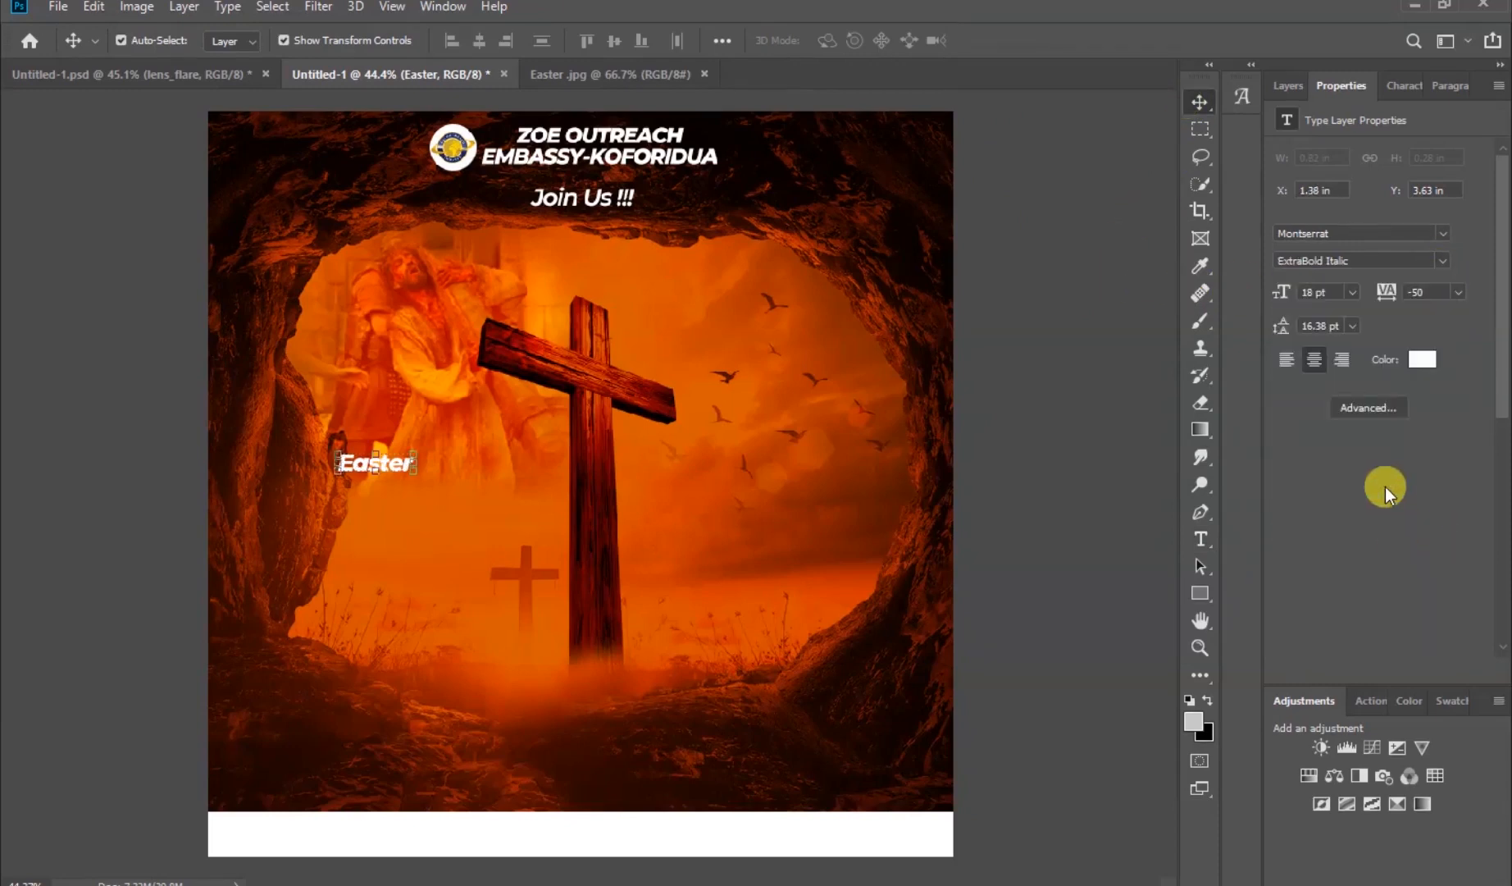
# Set the "Easter" text size to 120 pt and move it right across the wooden cross
pyautogui.moveTo(1269, 294); pyautogui.dragTo(1371, 299)
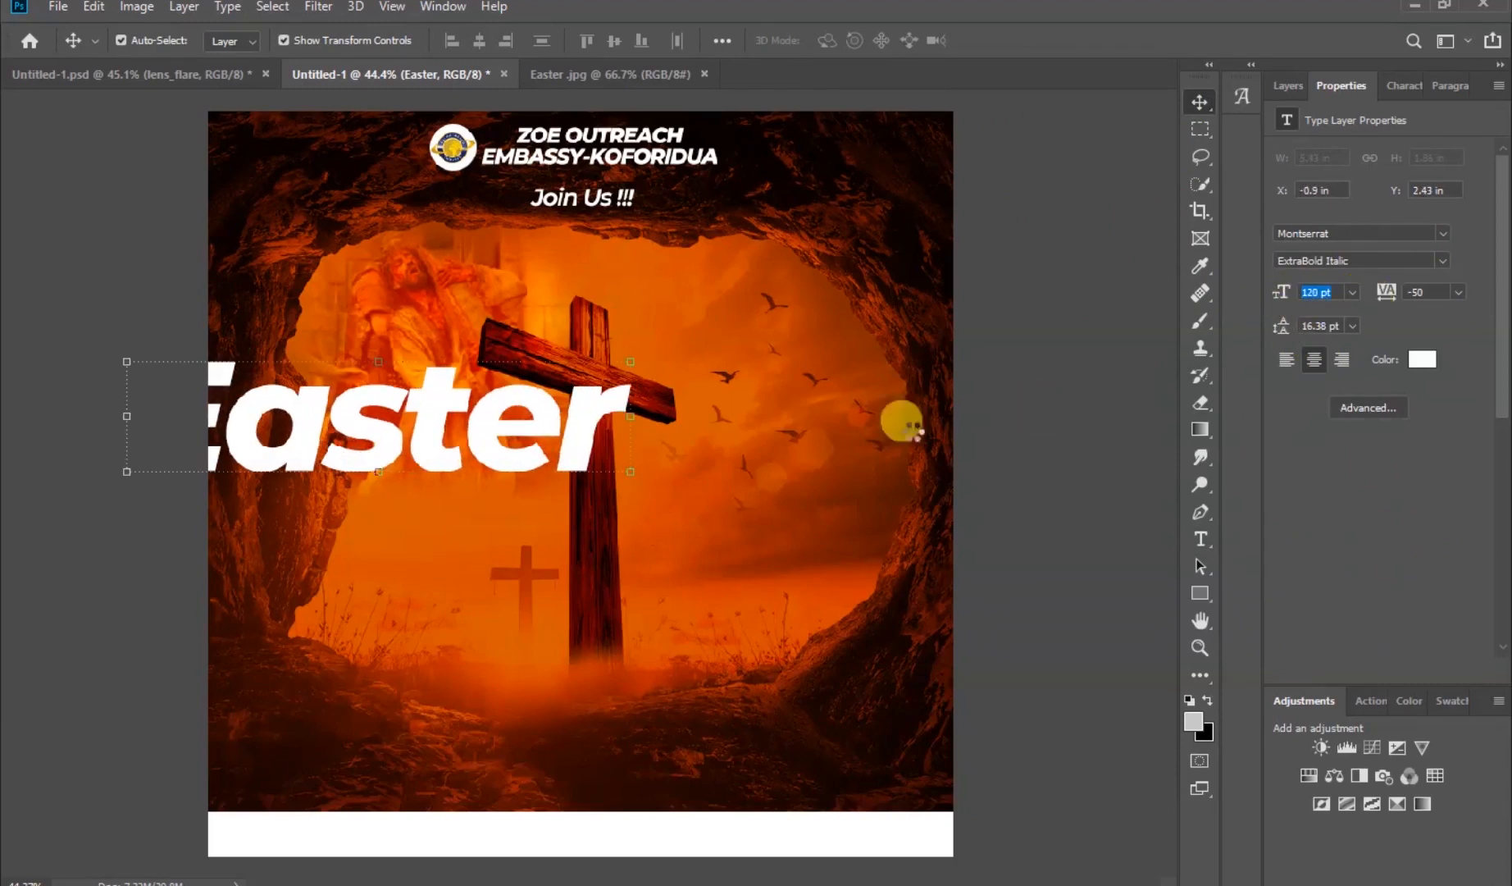
pyautogui.moveTo(540, 413); pyautogui.dragTo(706, 426)
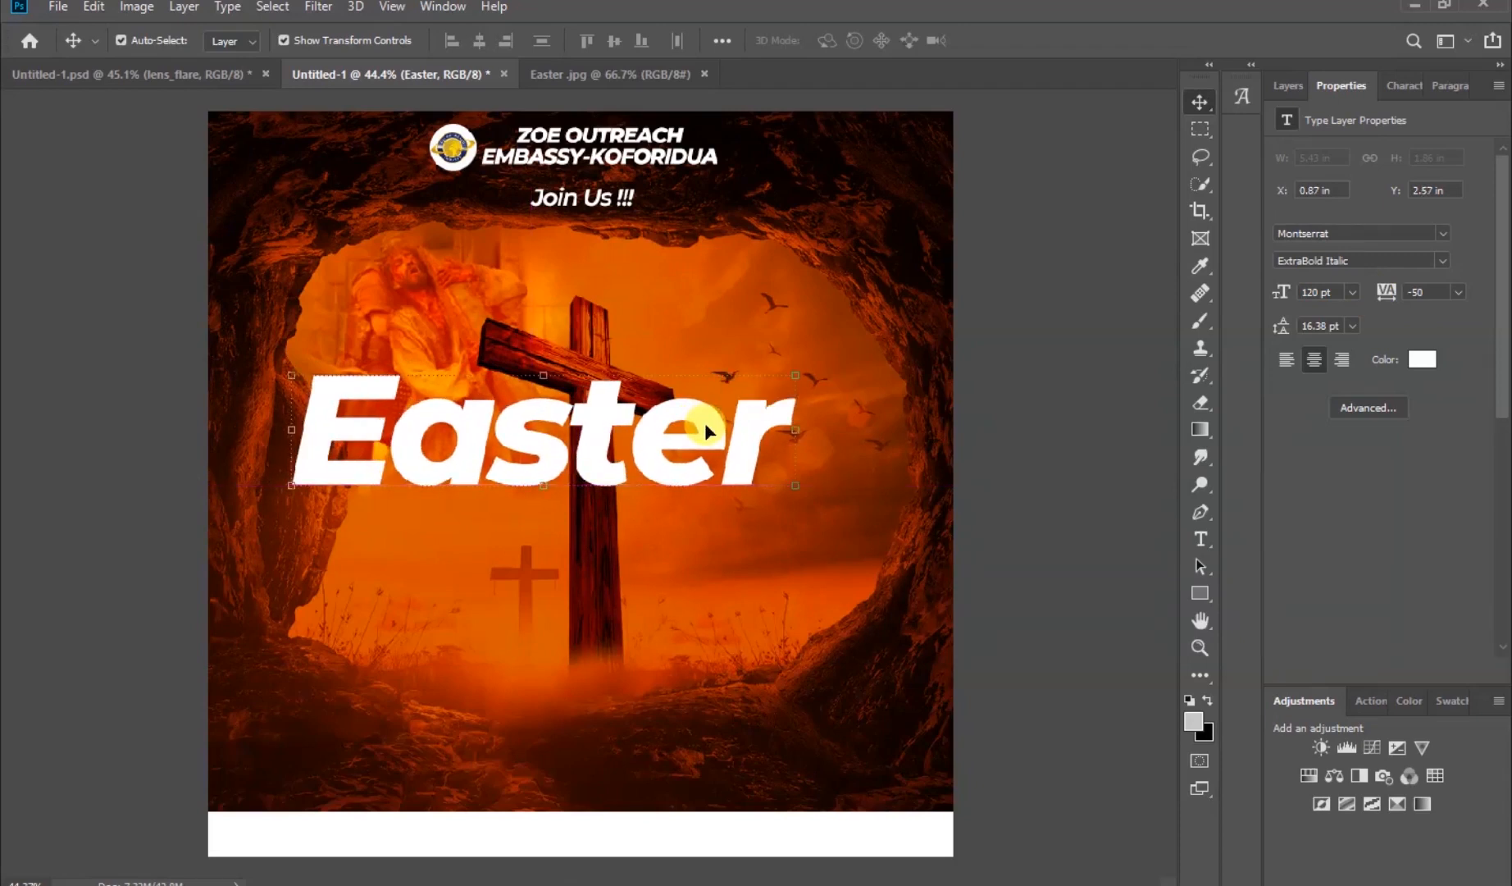
# Replace the letter "t" in the "Easter" title with a blank gap and commit the text edit
pyautogui.press('t')
pyautogui.doubleClick(625, 433)
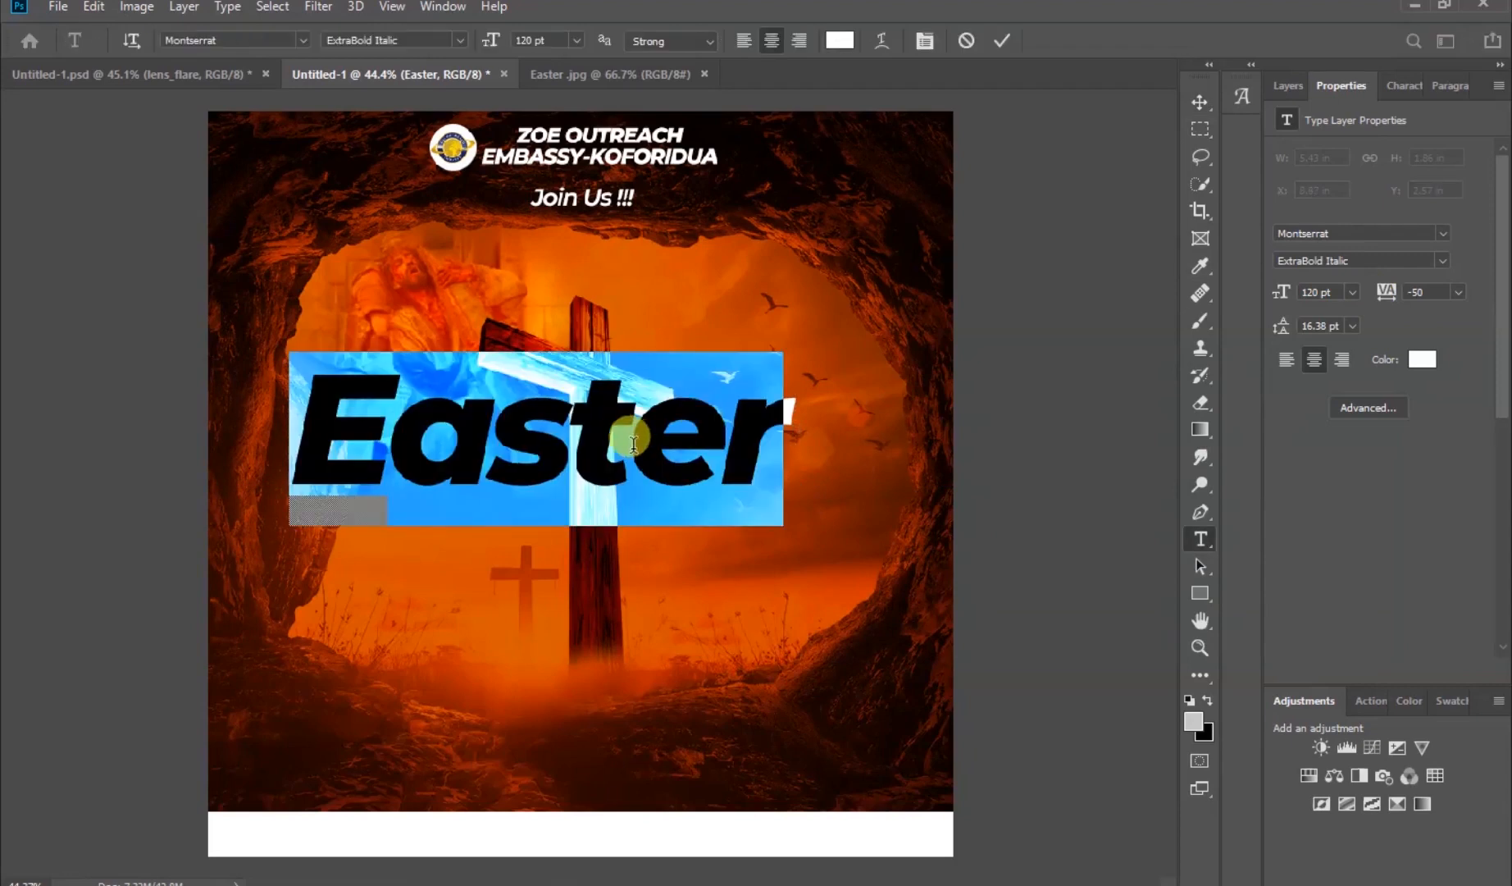
pyautogui.click(631, 443)
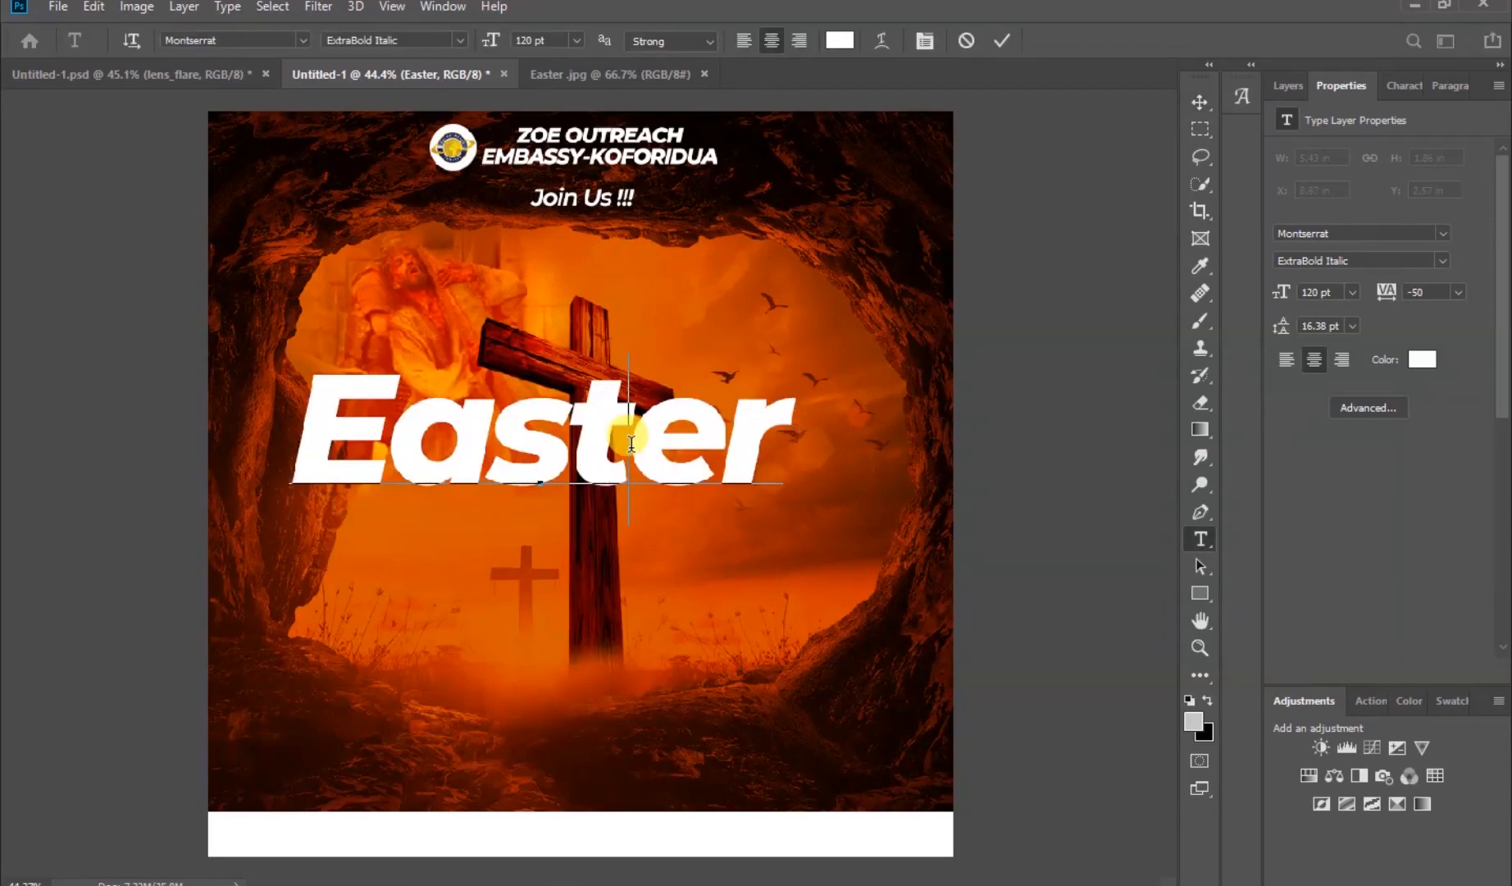
pyautogui.press('BackSpace')
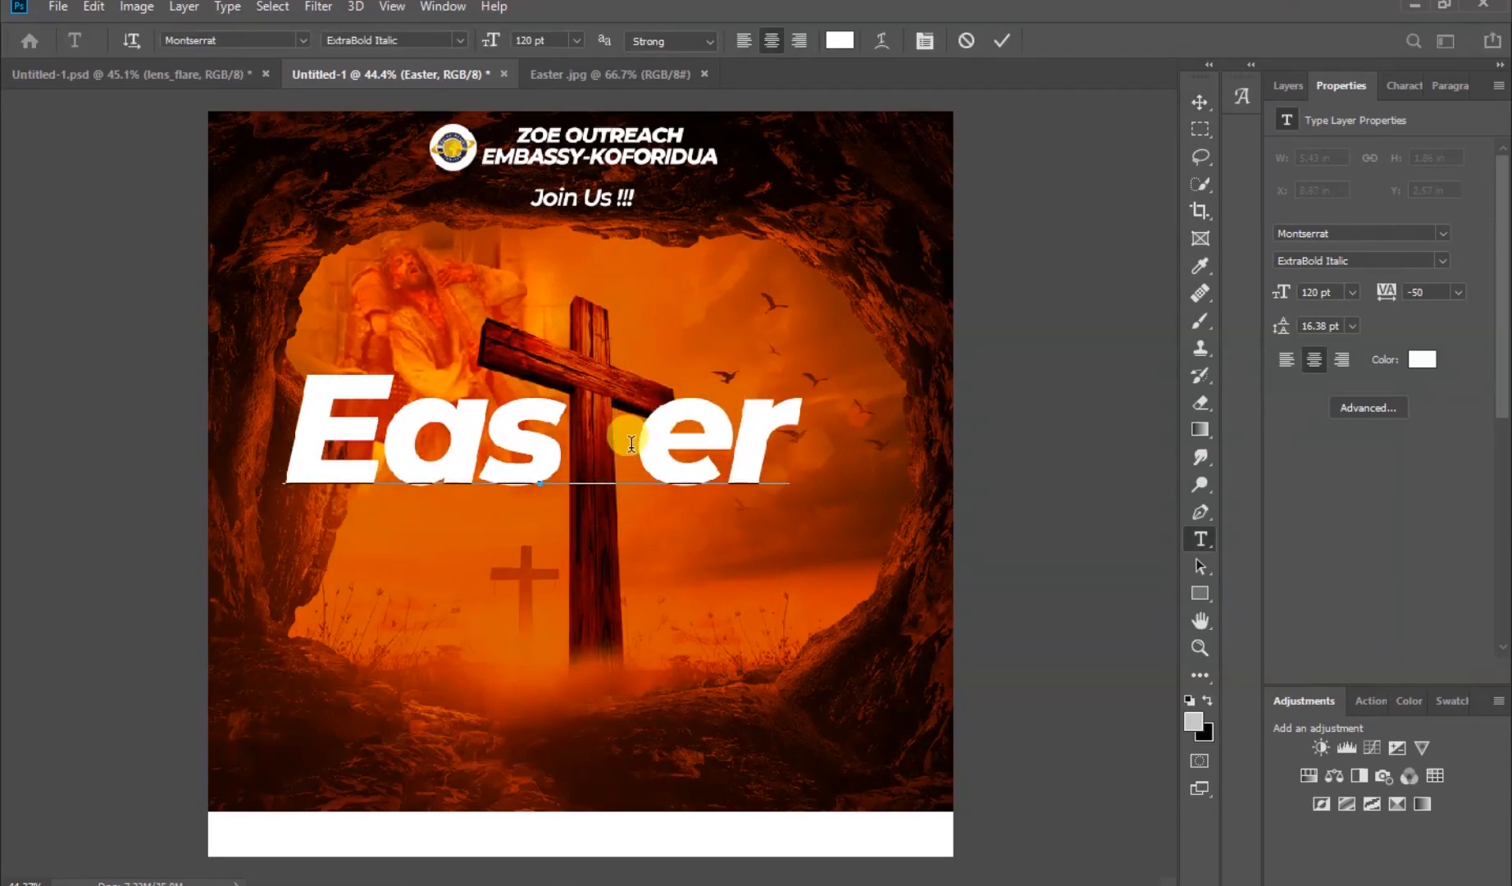
pyautogui.click(998, 34)
pyautogui.press('v')
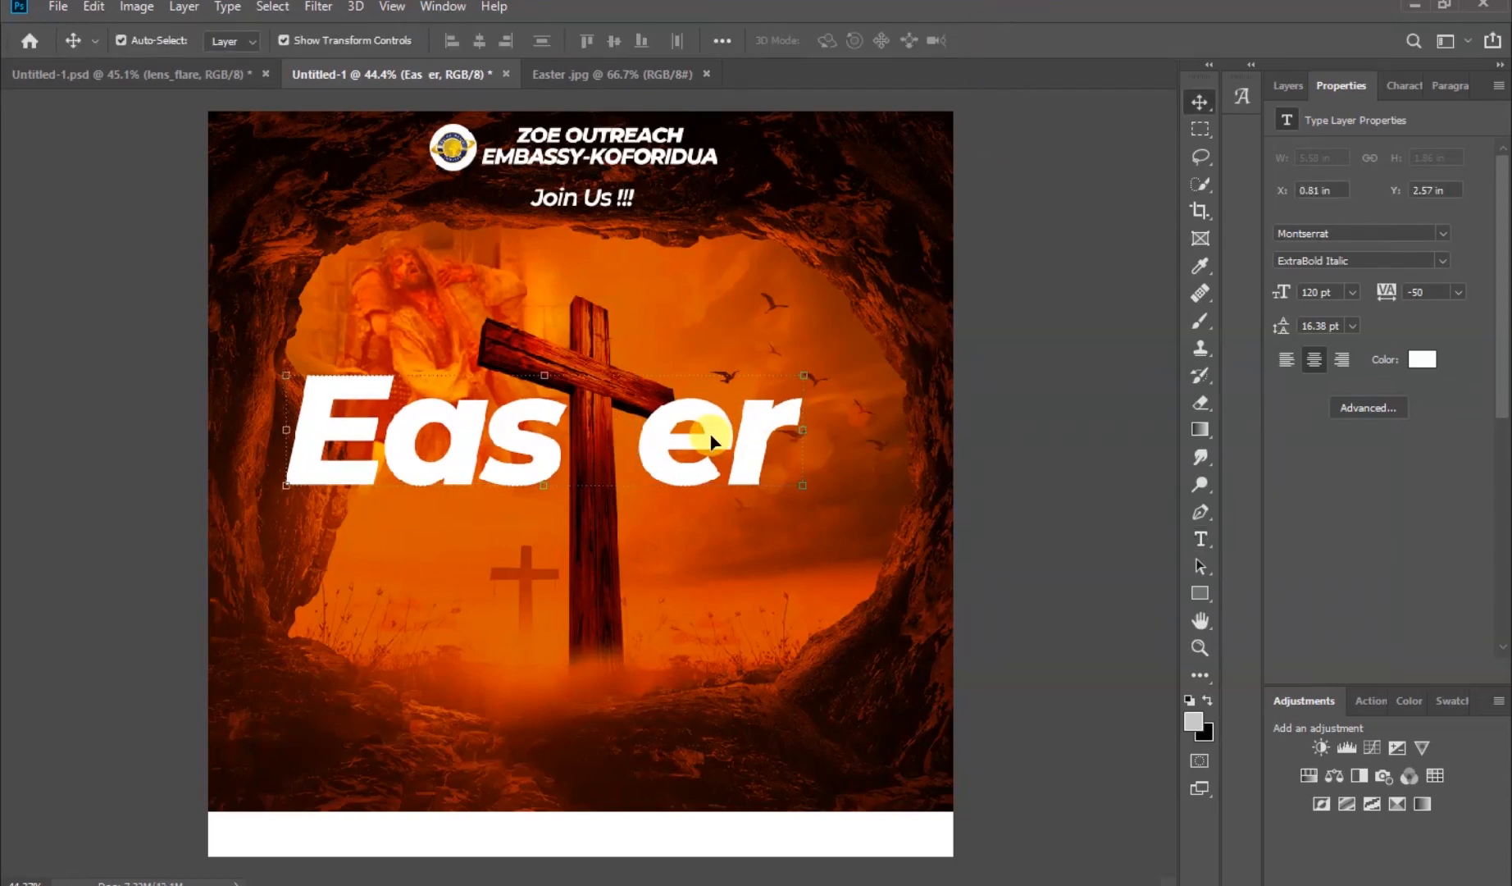
# Nudge the "Eas er" title right and slightly up to X 0.99 in, Y 2.54 in, then deselect it
pyautogui.press('Right')
pyautogui.press('Right')
pyautogui.press('Right')
pyautogui.press('Right')
pyautogui.press('Right')
pyautogui.press('Right')
pyautogui.press('Right')
pyautogui.press('Right')
pyautogui.press('Right')
pyautogui.press('Right')
pyautogui.press('Right')
pyautogui.press('Right')
pyautogui.press('Right')
pyautogui.press('Right')
pyautogui.press('Right')
pyautogui.press('Right')
pyautogui.press('Right')
pyautogui.press('Right')
pyautogui.press('Right')
pyautogui.press('Right')
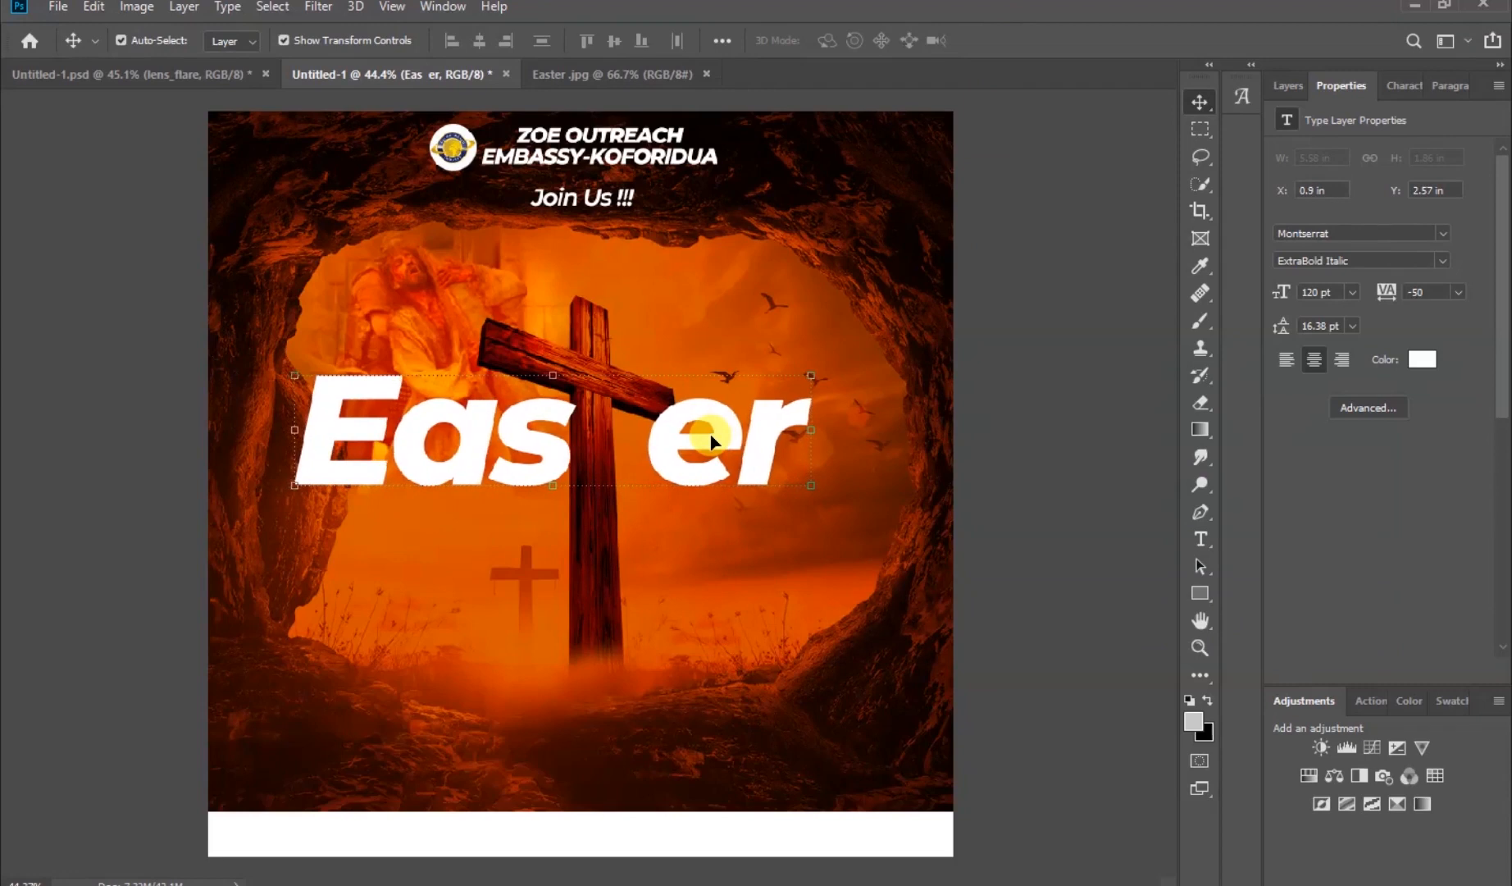
pyautogui.press('Right')
pyautogui.press('Right')
pyautogui.press('Right')
pyautogui.press('Right')
pyautogui.press('Right')
pyautogui.press('Right')
pyautogui.press('Right')
pyautogui.press('Right')
pyautogui.press('Right')
pyautogui.press('Right')
pyautogui.press('Right')
pyautogui.press('Right')
pyautogui.press('Right')
pyautogui.press('Right')
pyautogui.press('Right')
pyautogui.press('Right')
pyautogui.press('Right')
pyautogui.press('Right')
pyautogui.press('Right')
pyautogui.press('Right')
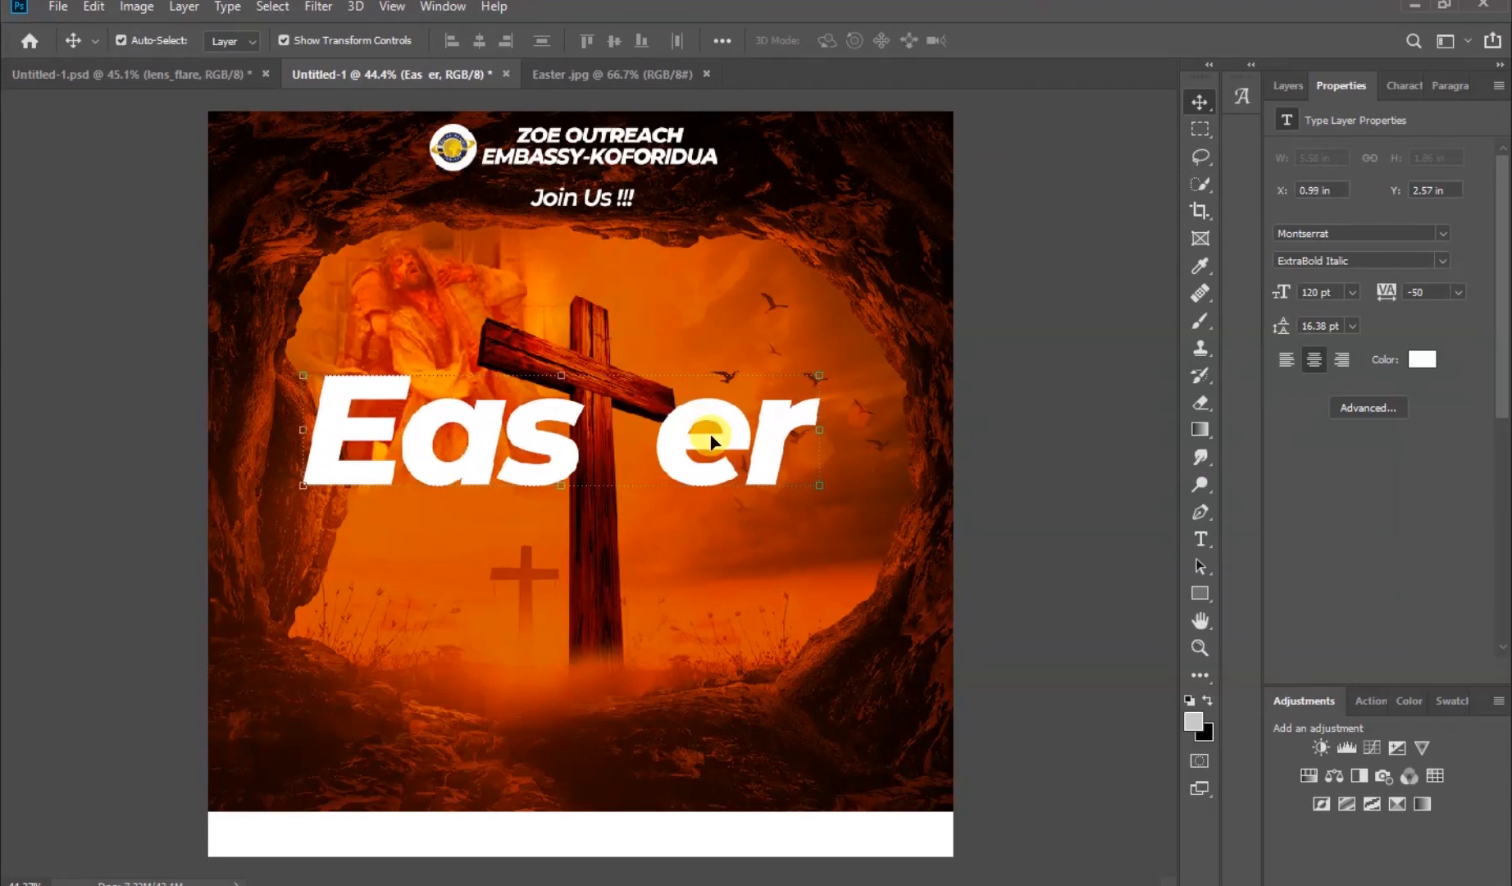
pyautogui.press('Up')
pyautogui.press('Up')
pyautogui.press('Up')
pyautogui.press('Up')
pyautogui.press('Up')
pyautogui.press('Up')
pyautogui.press('Up')
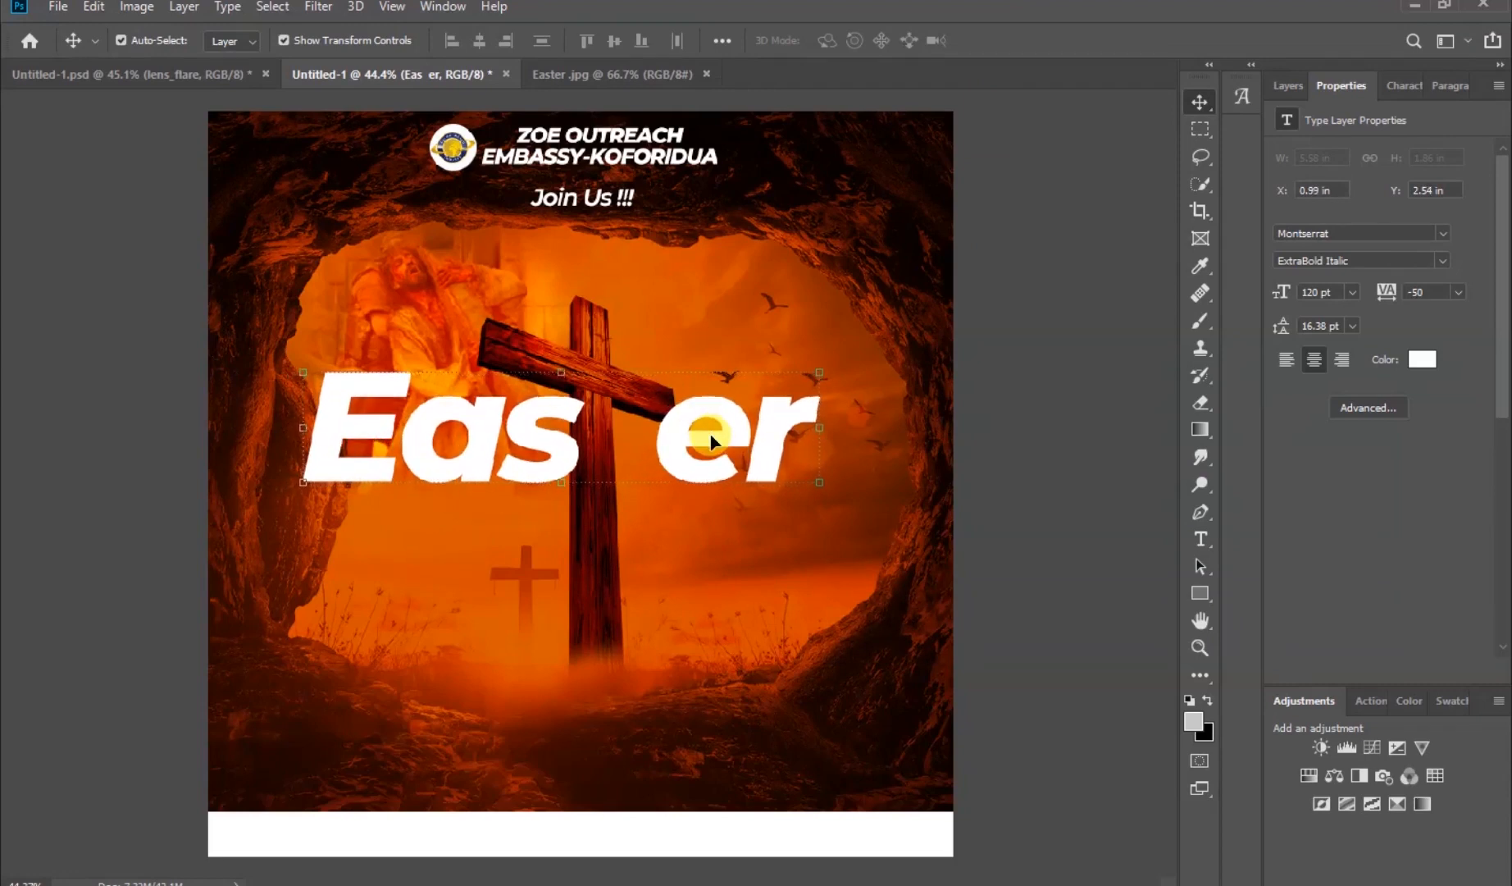
pyautogui.click(1034, 314)
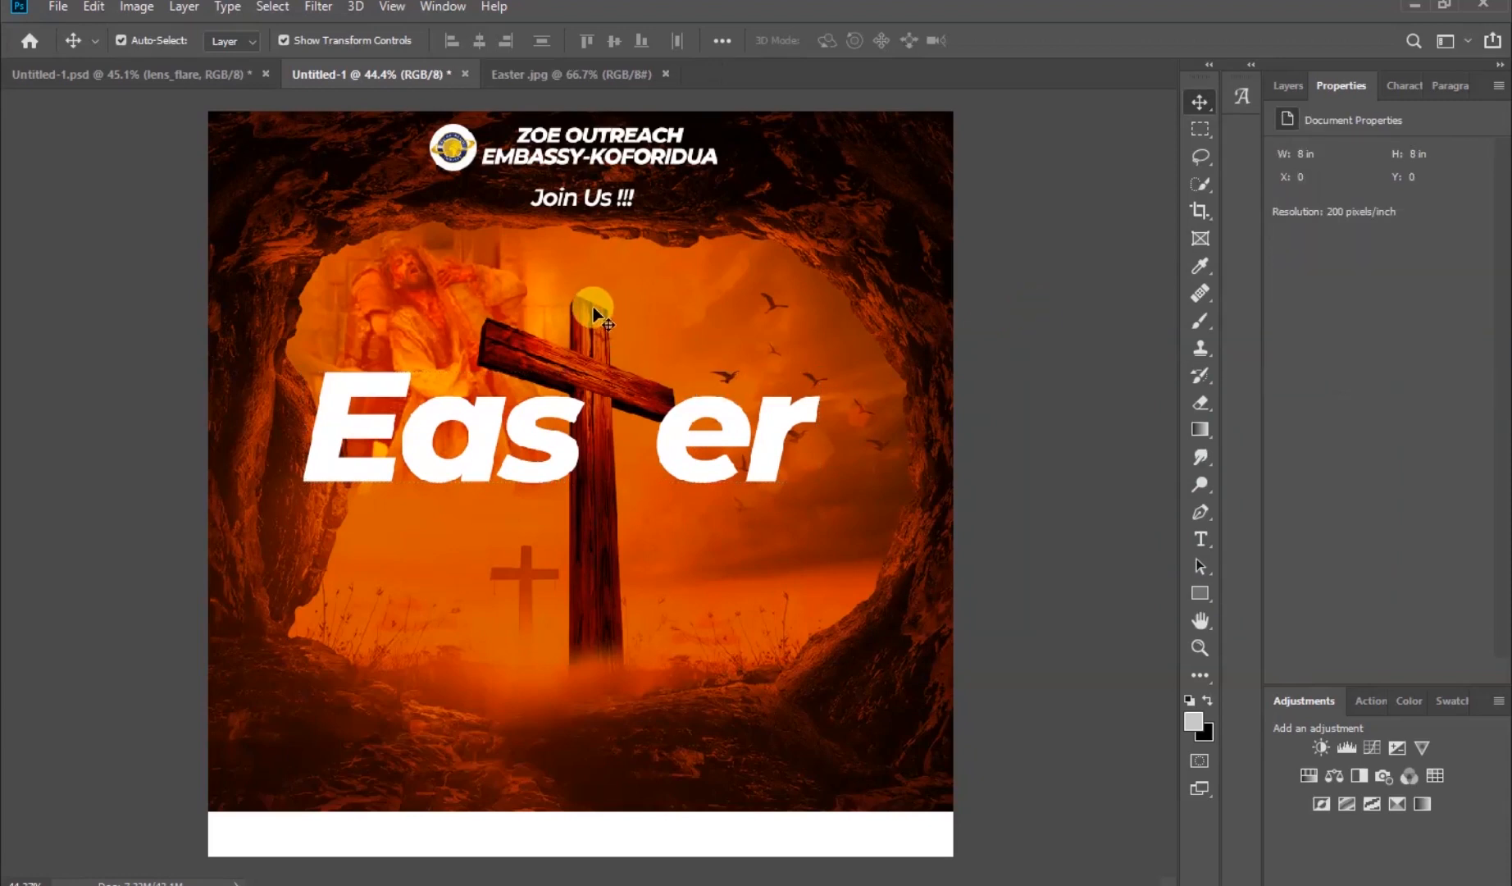
# Move the large wooden cross right and up to X 3.1 in, Y 1.64 in, so it stands in the title's gap as the "t"
pyautogui.click(594, 312)
pyautogui.hotkey('shift', 'Right')
pyautogui.hotkey('shift', 'Right')
pyautogui.hotkey('shift', 'Right')
pyautogui.hotkey('shift', 'Right')
pyautogui.hotkey('shift', 'Right')
pyautogui.hotkey('shift', 'Right')
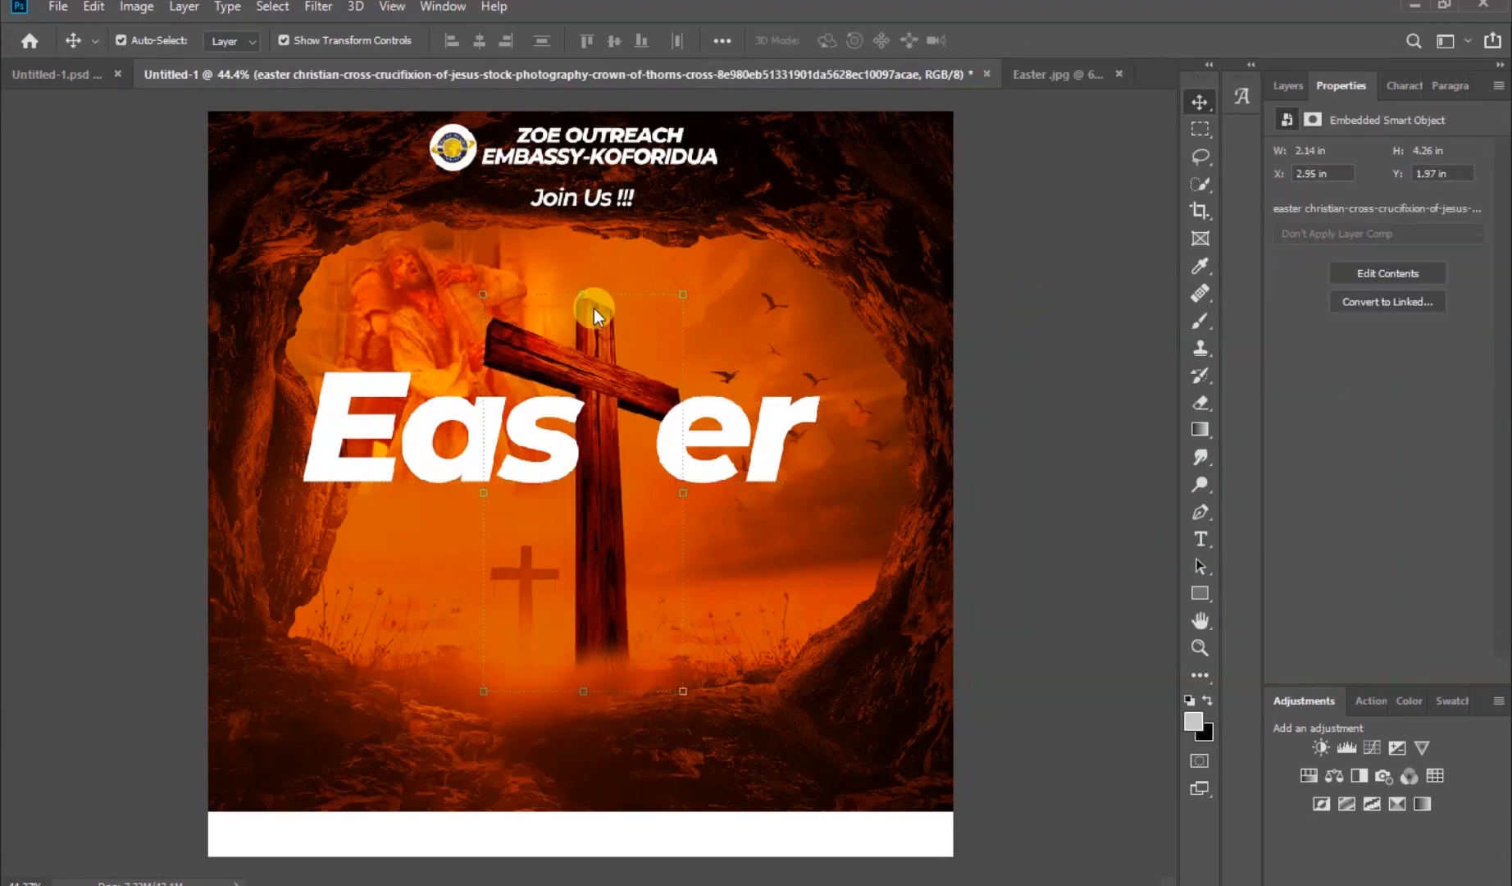
pyautogui.hotkey('shift', 'Up')
pyautogui.hotkey('shift', 'Up')
pyautogui.hotkey('shift', 'Up')
pyautogui.hotkey('shift', 'Up')
pyautogui.hotkey('shift', 'Up')
pyautogui.hotkey('shift', 'Up')
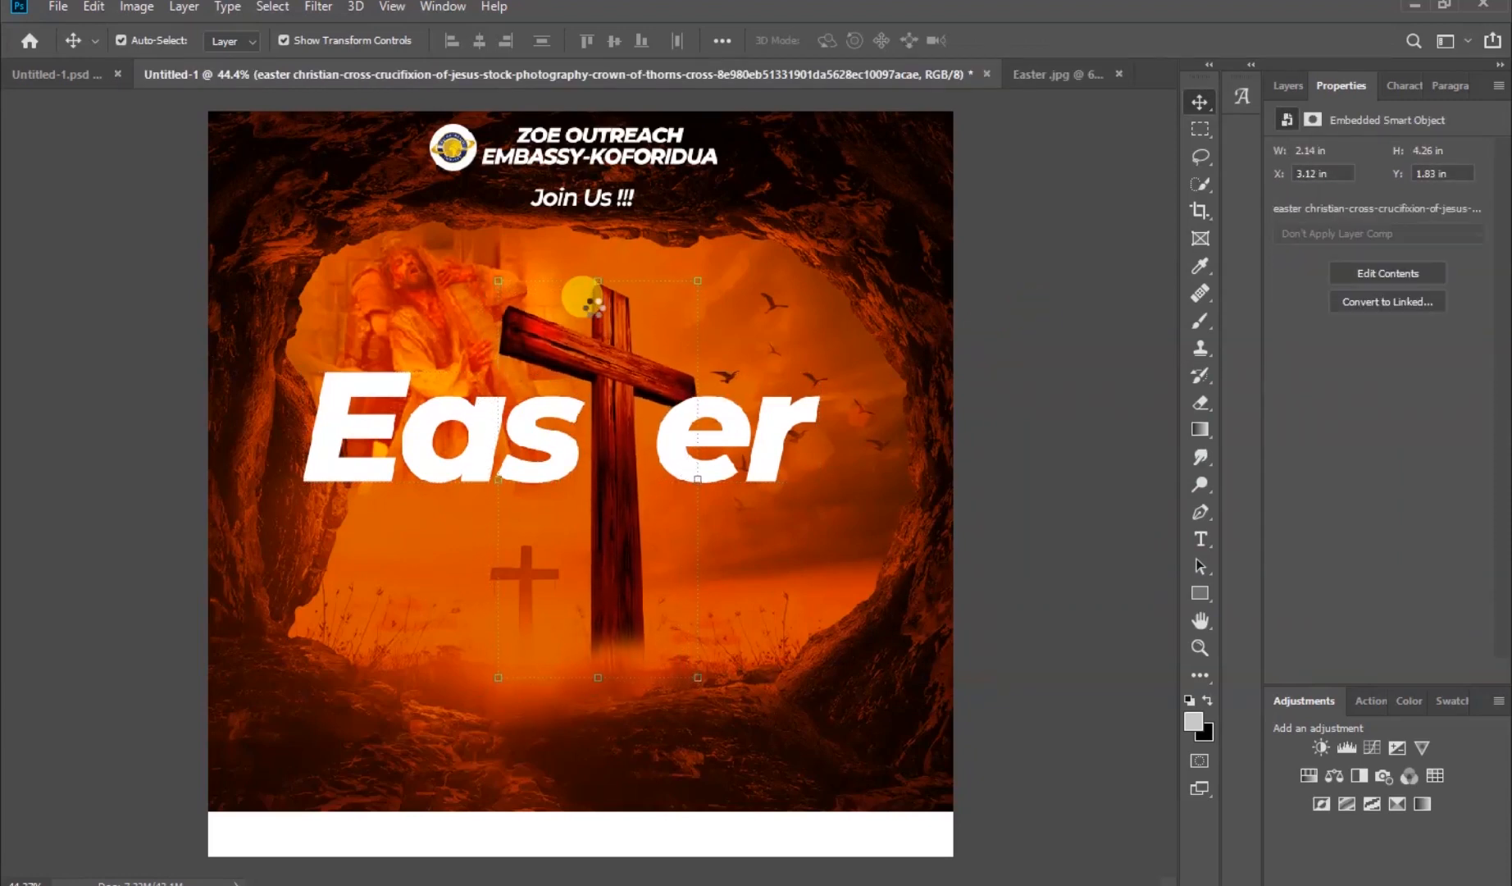
pyautogui.press('Up')
pyautogui.press('Left')
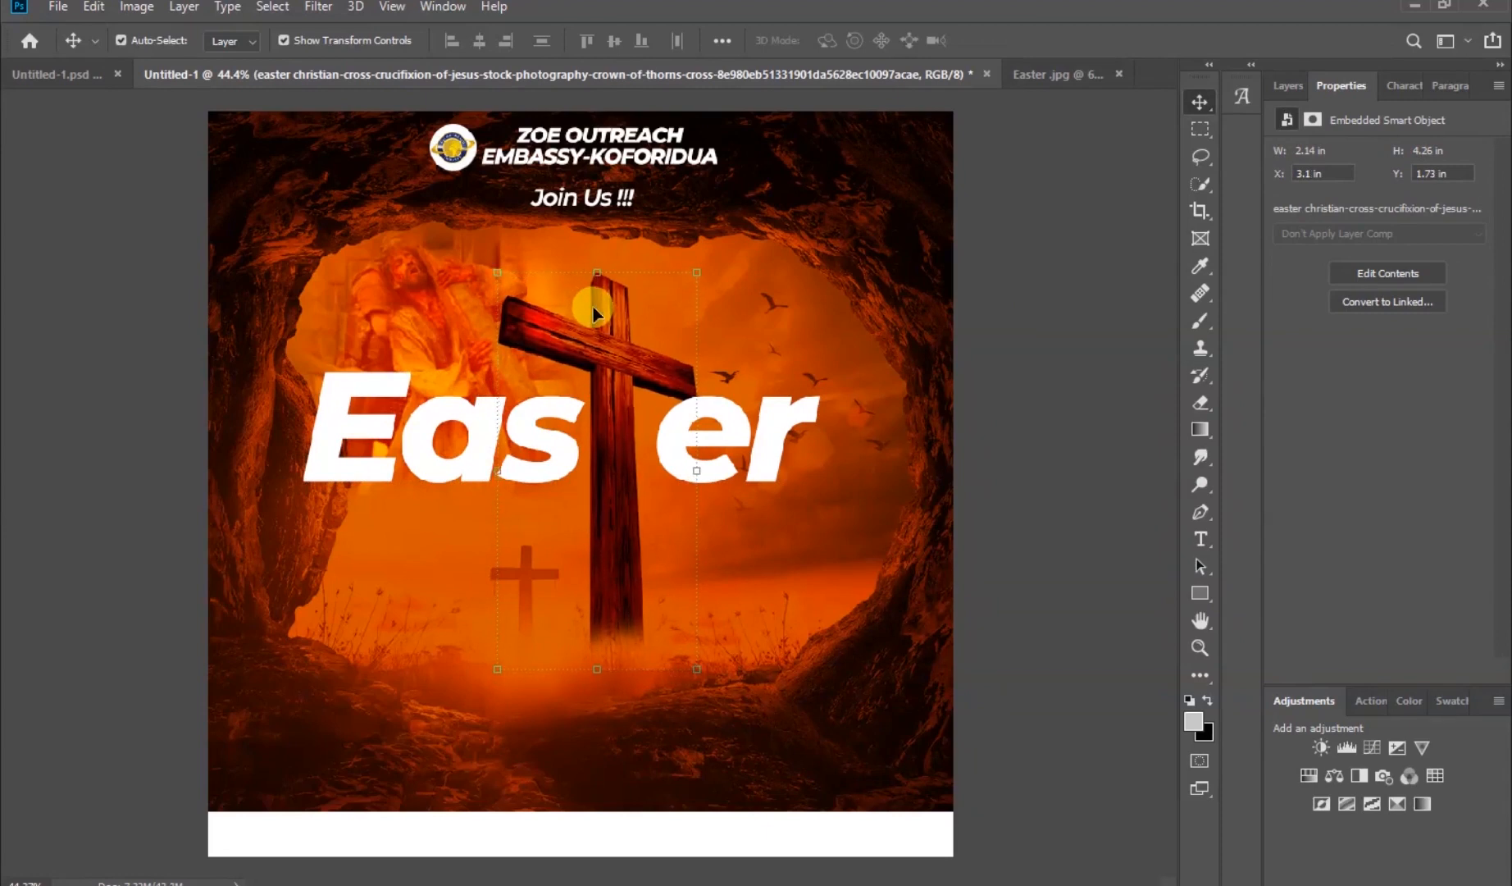
pyautogui.press('Up')
pyautogui.press('Up')
pyautogui.press('Up')
pyautogui.press('Up')
pyautogui.press('Up')
pyautogui.press('Up')
pyautogui.press('Up')
pyautogui.press('Up')
pyautogui.press('Up')
pyautogui.press('Up')
pyautogui.press('Up')
pyautogui.press('Up')
pyautogui.press('Up')
pyautogui.press('Up')
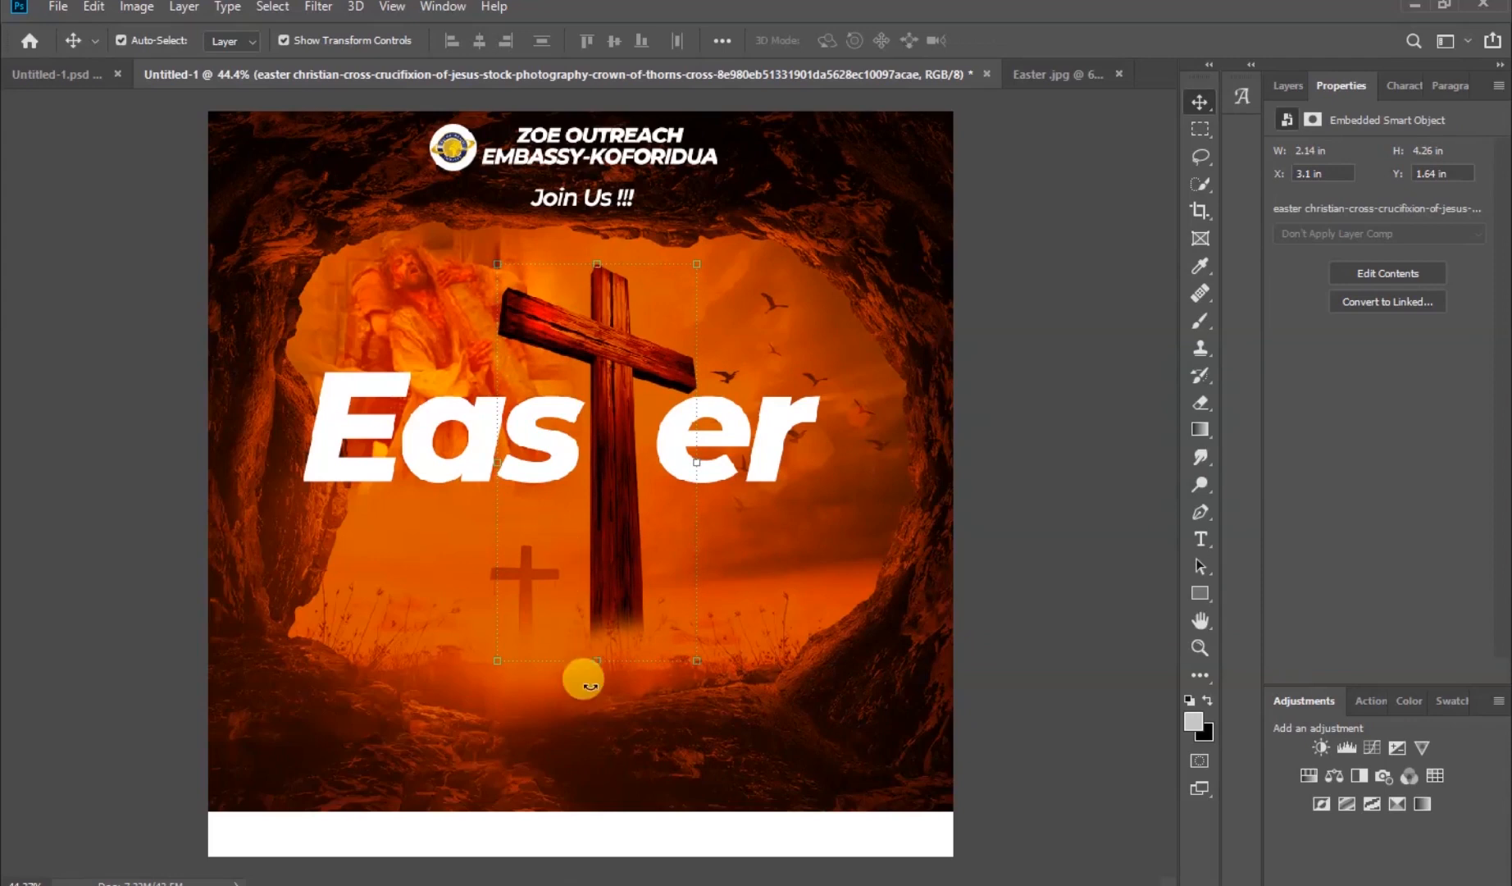
# Scale the large wooden cross proportionally to about 102% from its lower edge, commit the transform and deselect it
pyautogui.click(597, 661)
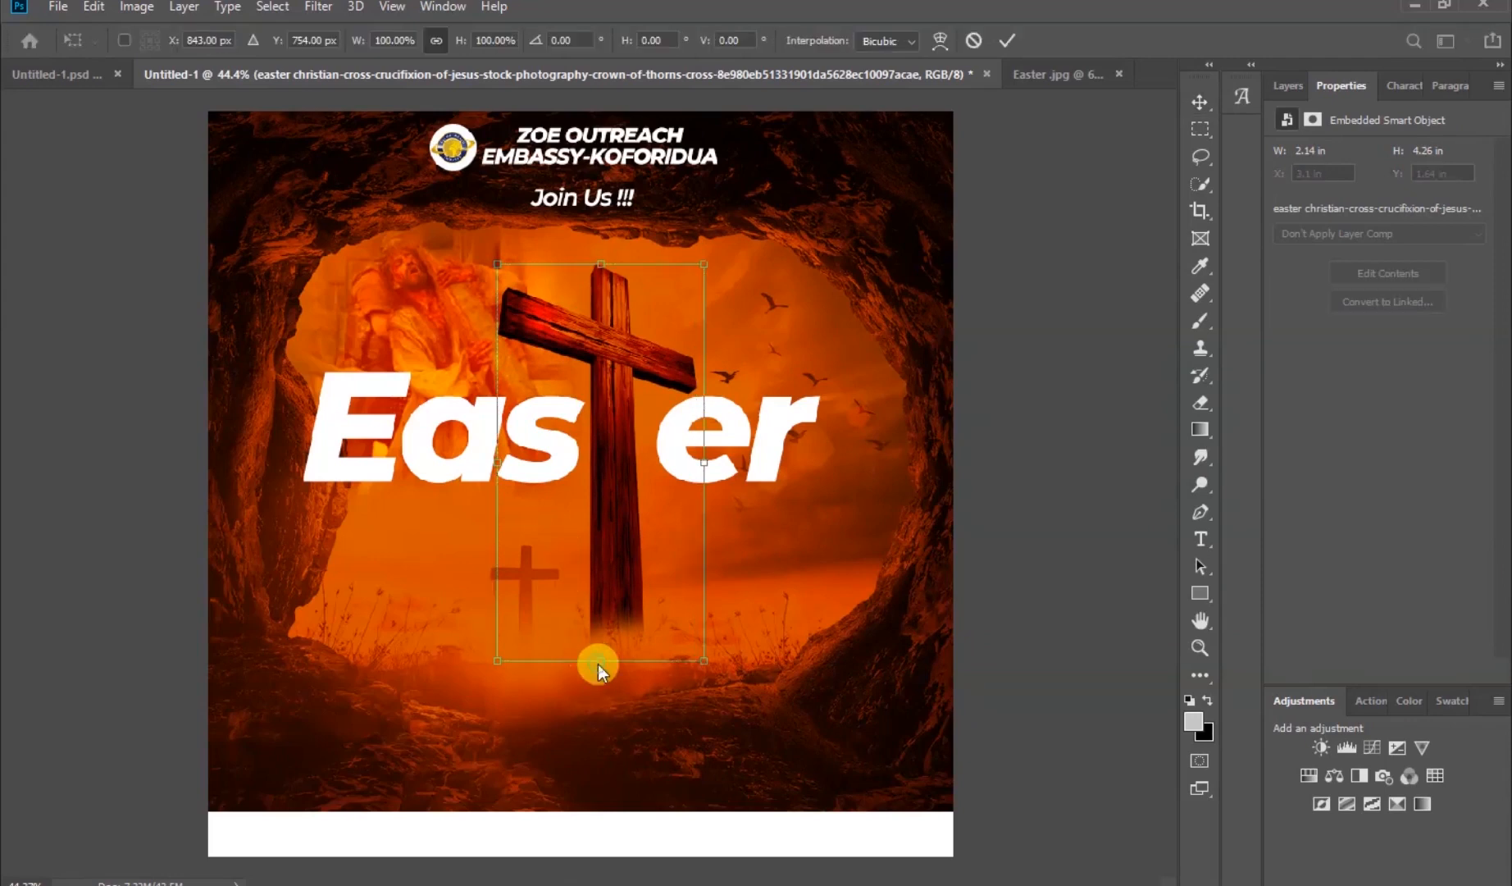
pyautogui.moveTo(598, 661); pyautogui.dragTo(598, 671)
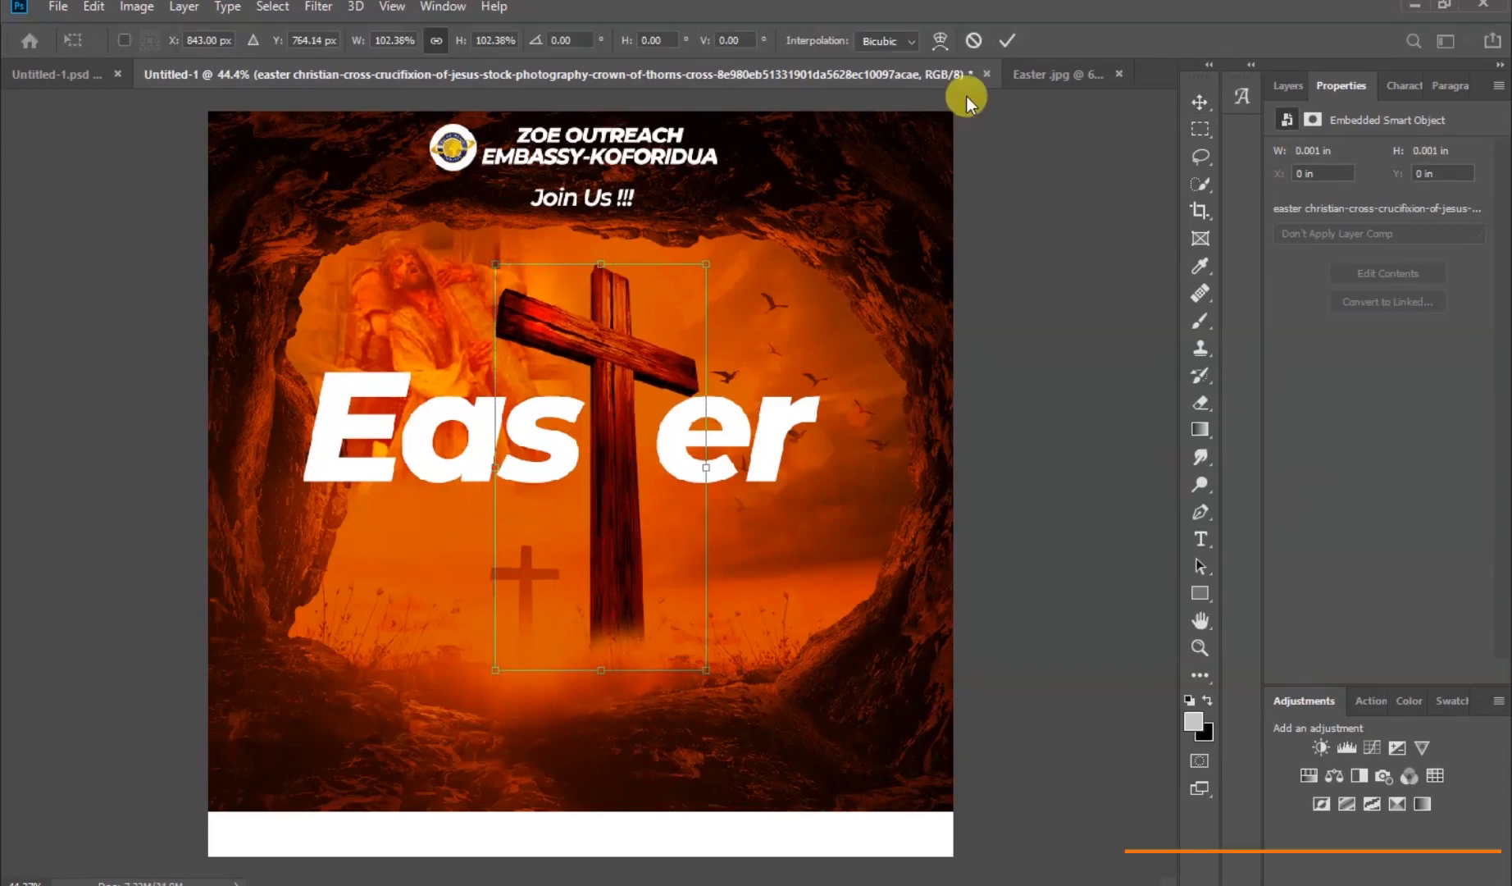
pyautogui.click(1007, 40)
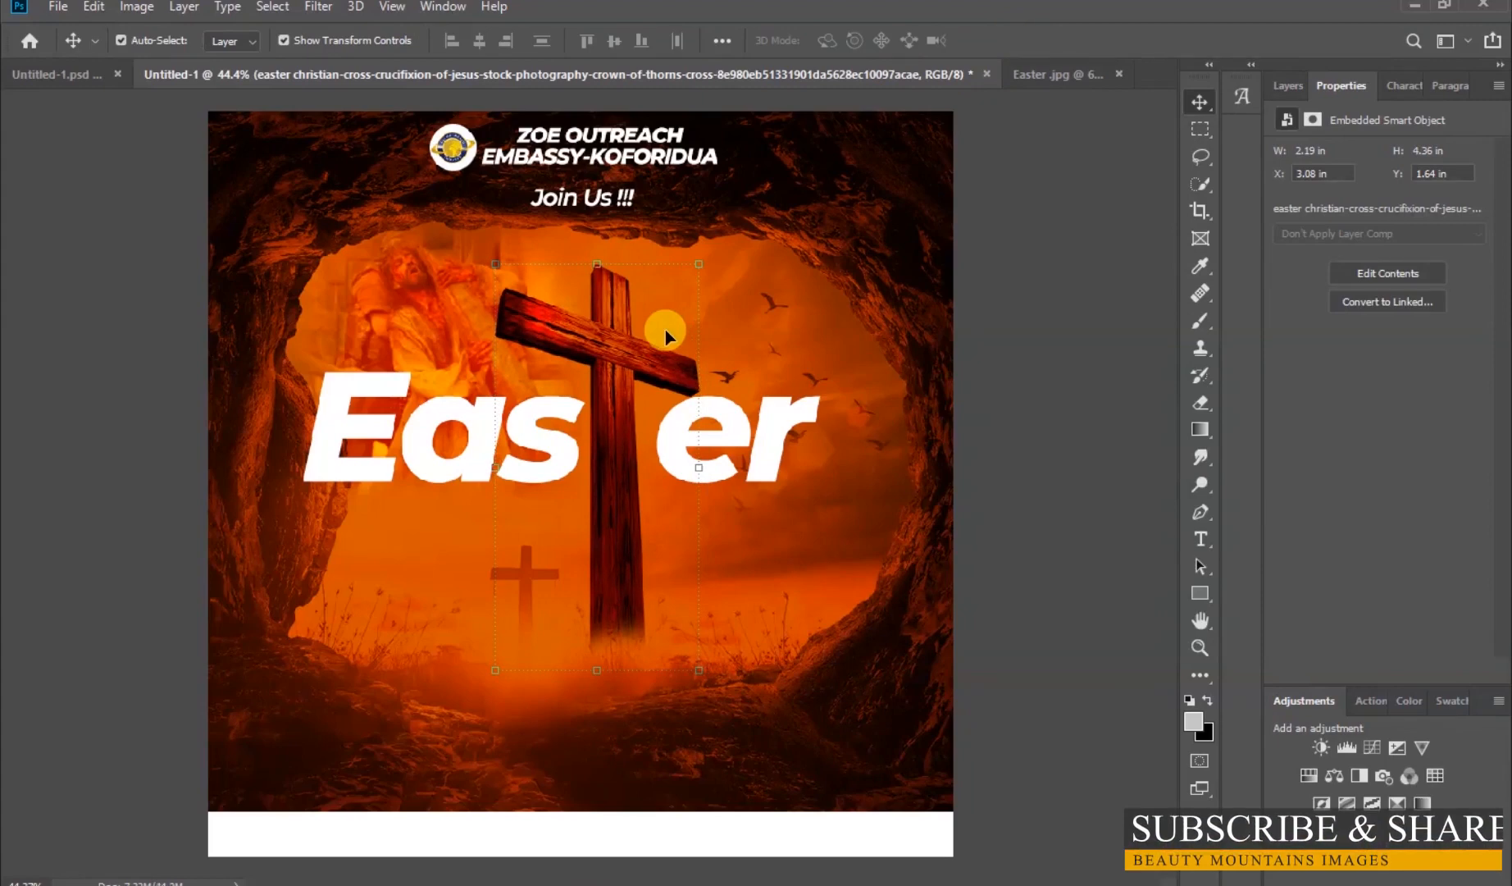
pyautogui.click(1027, 373)
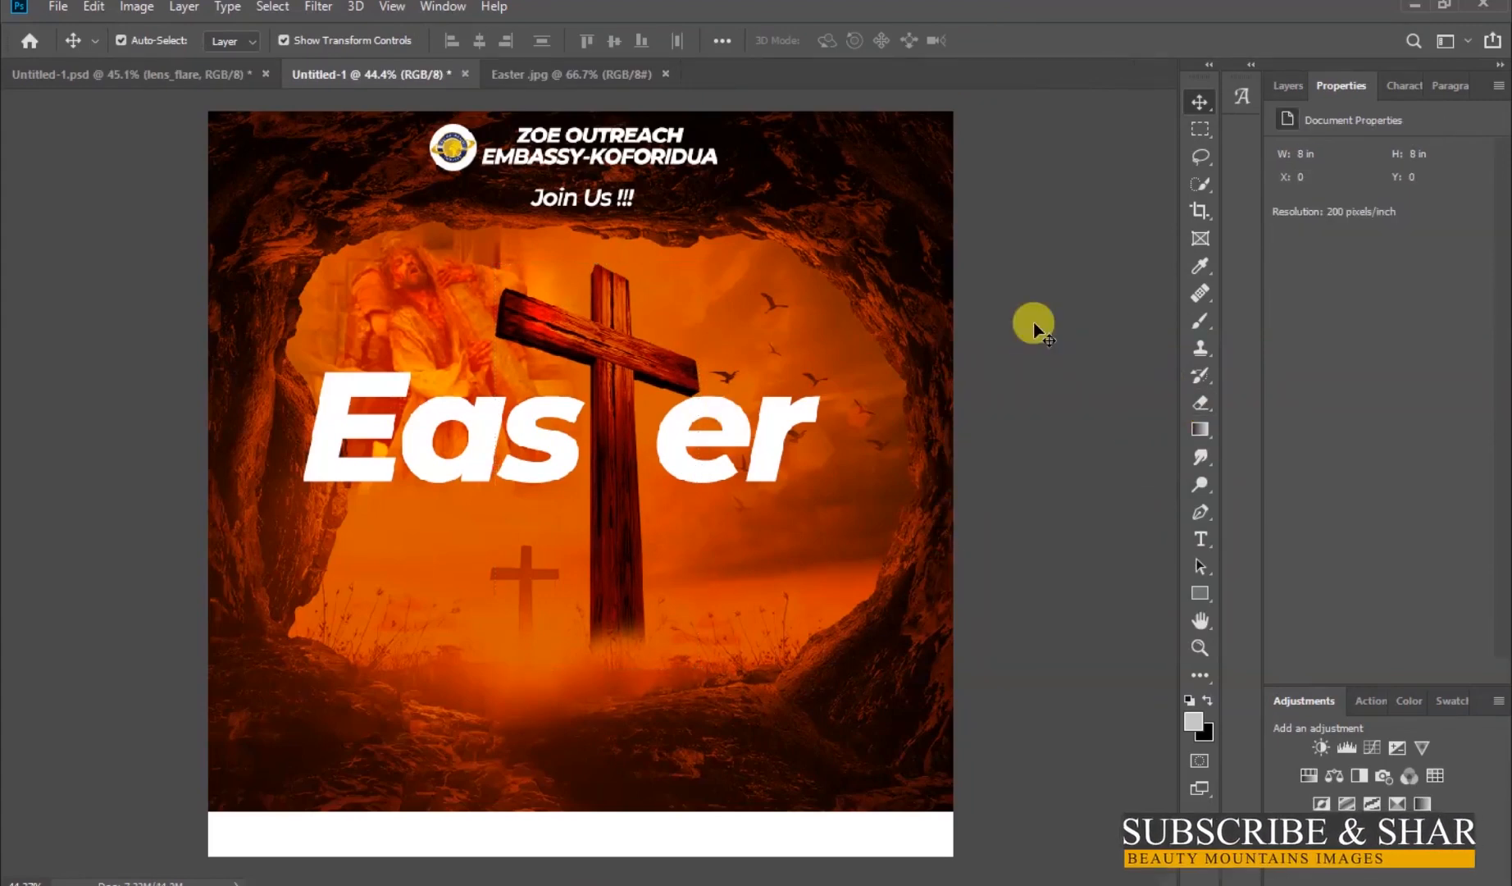
# Place the RissaTypefaceBonus5 cracked texture from the Easter flyer resources folder directly above the "Eas er" text layer
pyautogui.click(1286, 85)
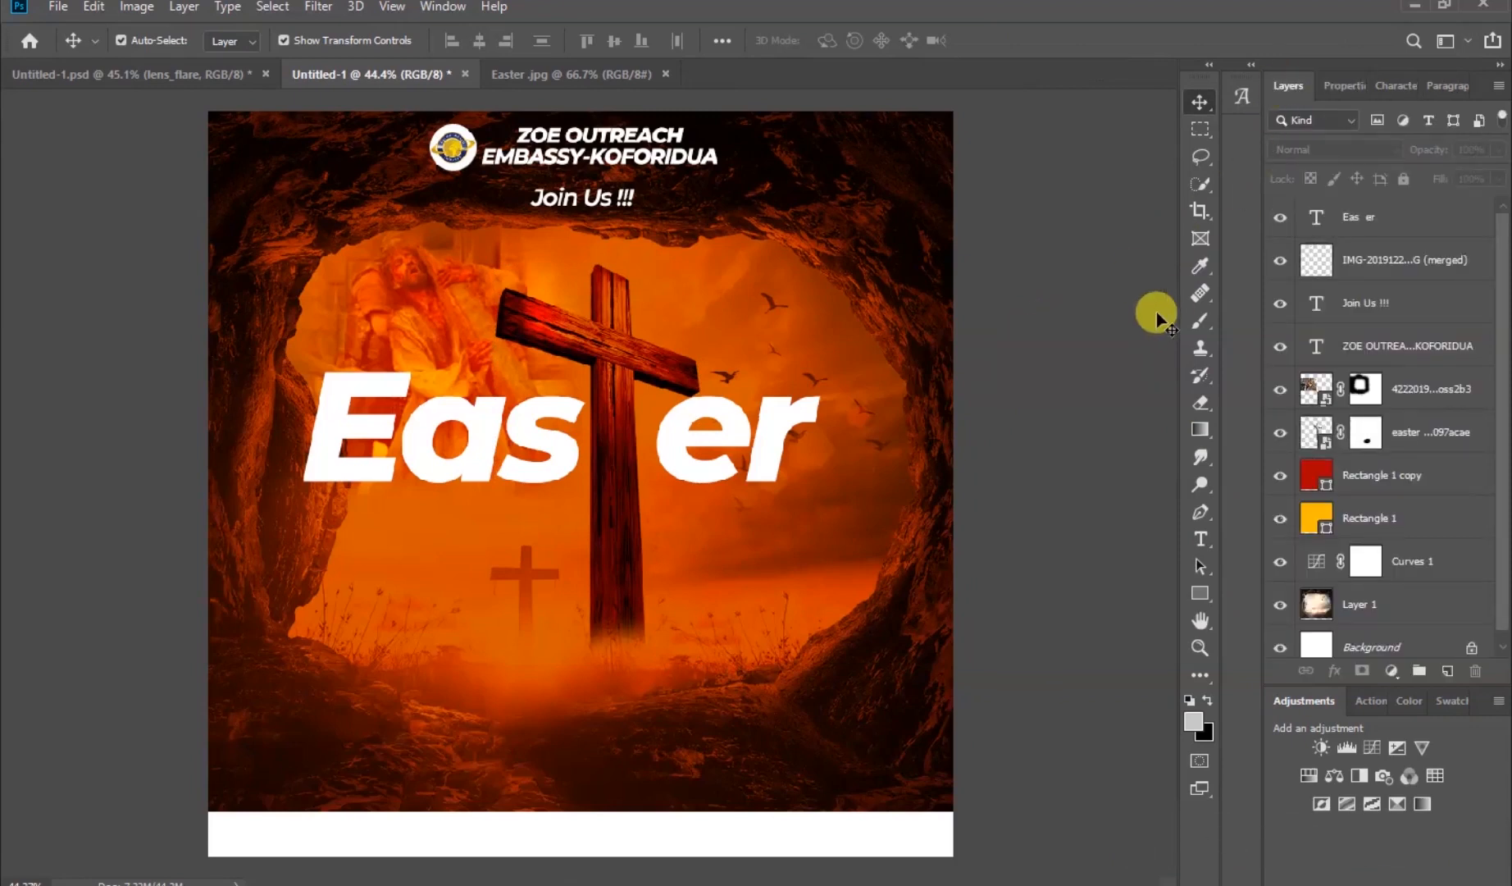
pyautogui.click(1367, 228)
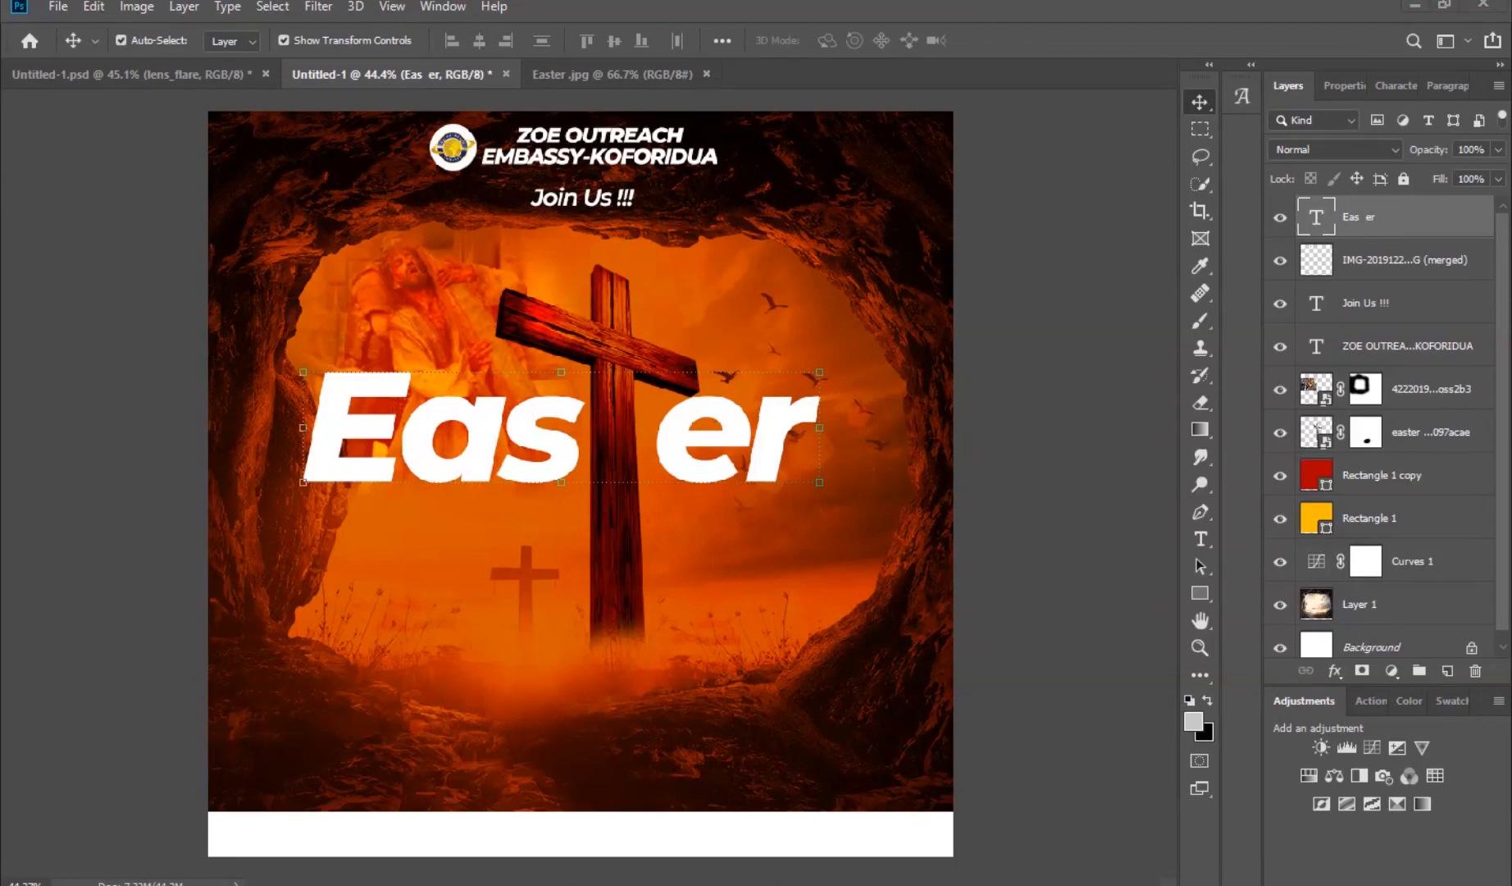
pyautogui.hotkey('alt', 'Tab')
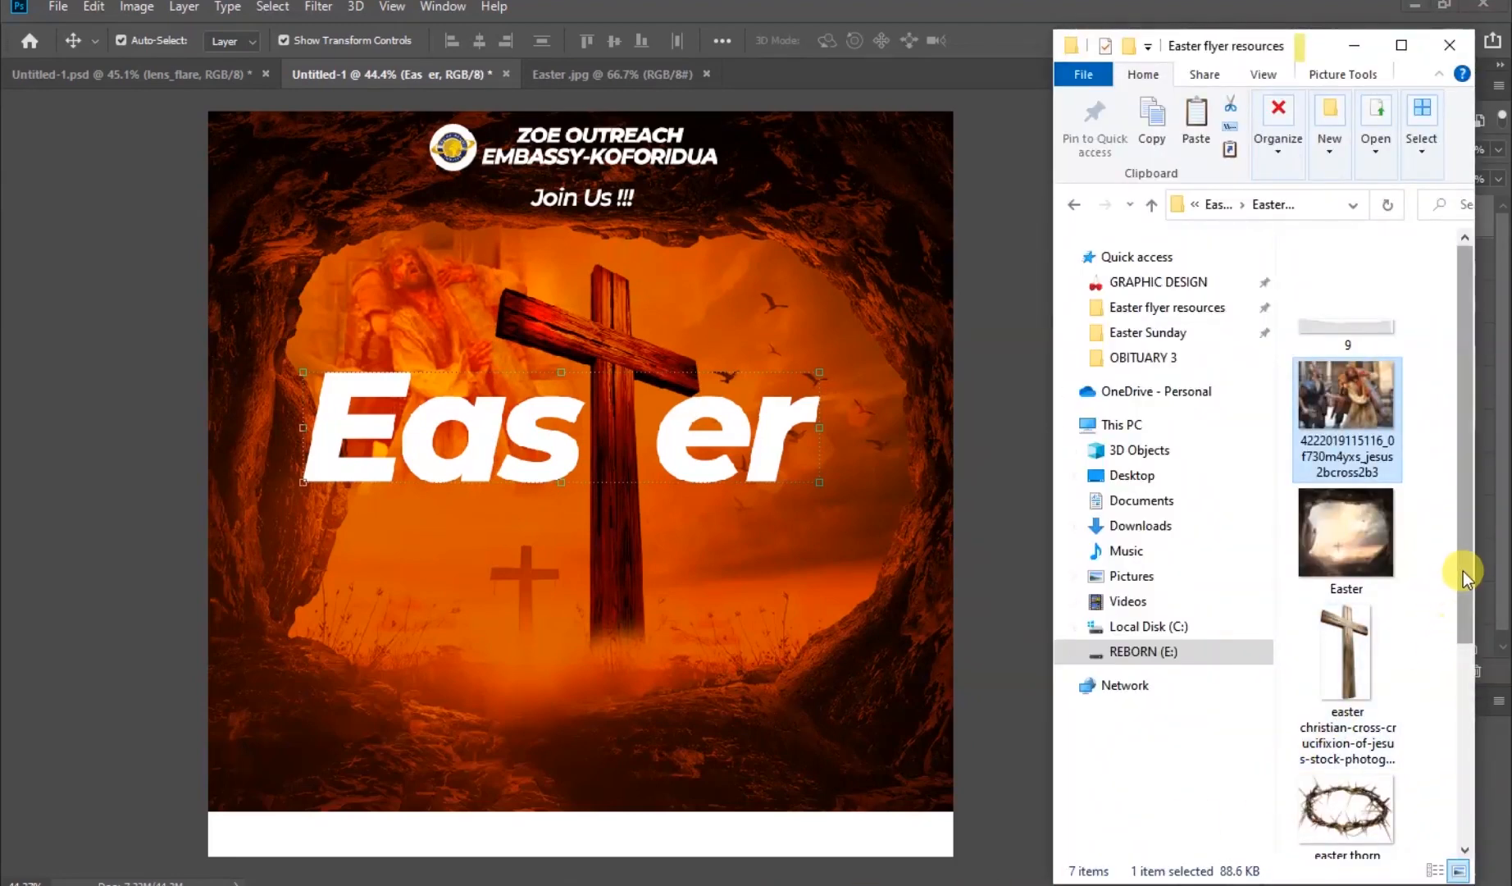
pyautogui.moveTo(1463, 571); pyautogui.dragTo(1453, 757)
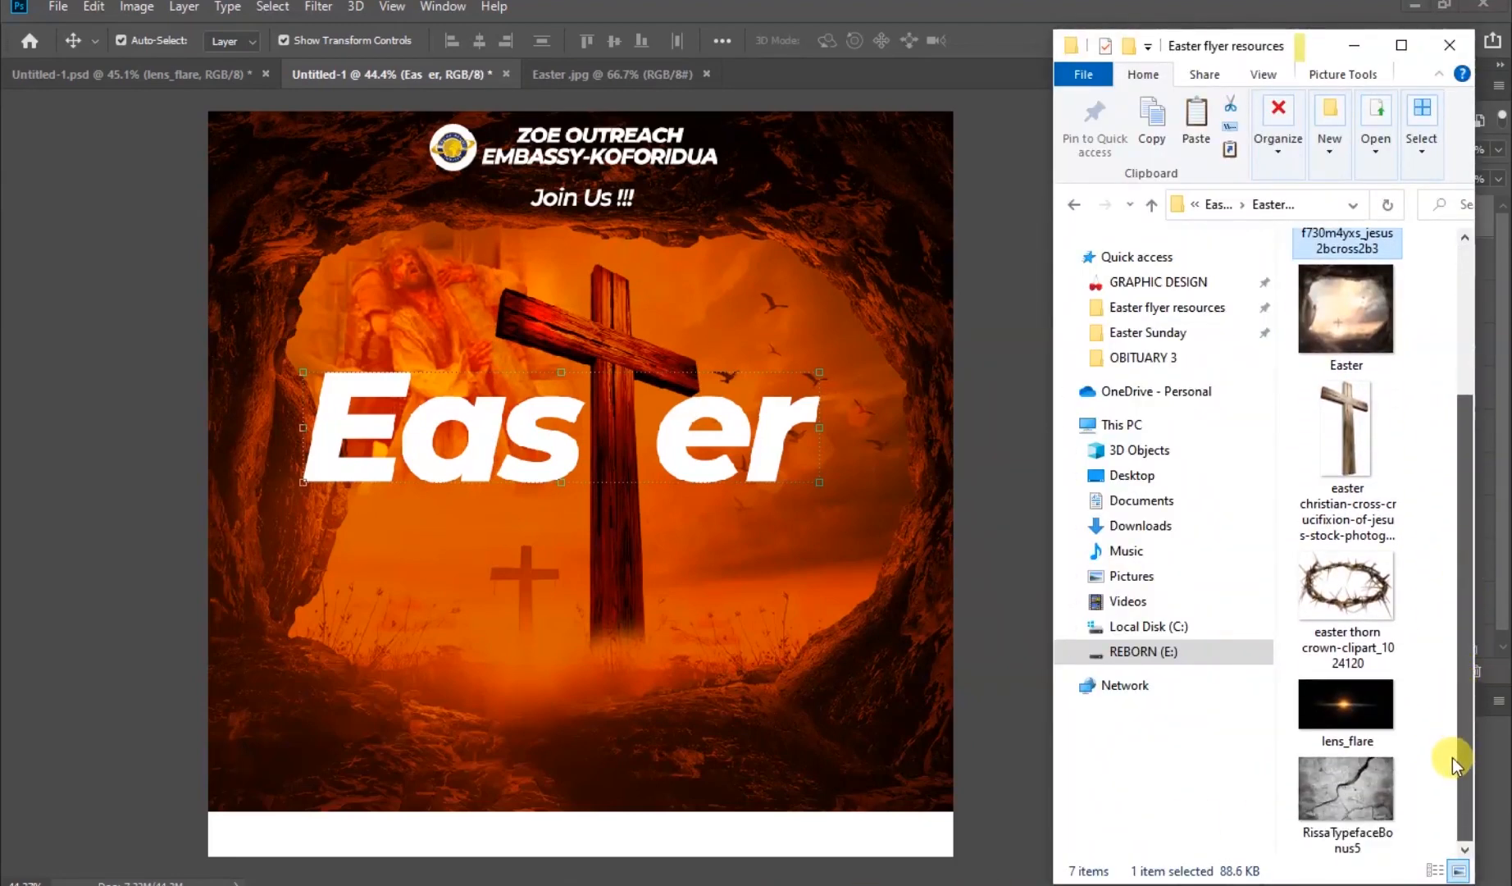
pyautogui.click(1345, 788)
pyautogui.moveTo(1327, 788); pyautogui.dragTo(567, 439)
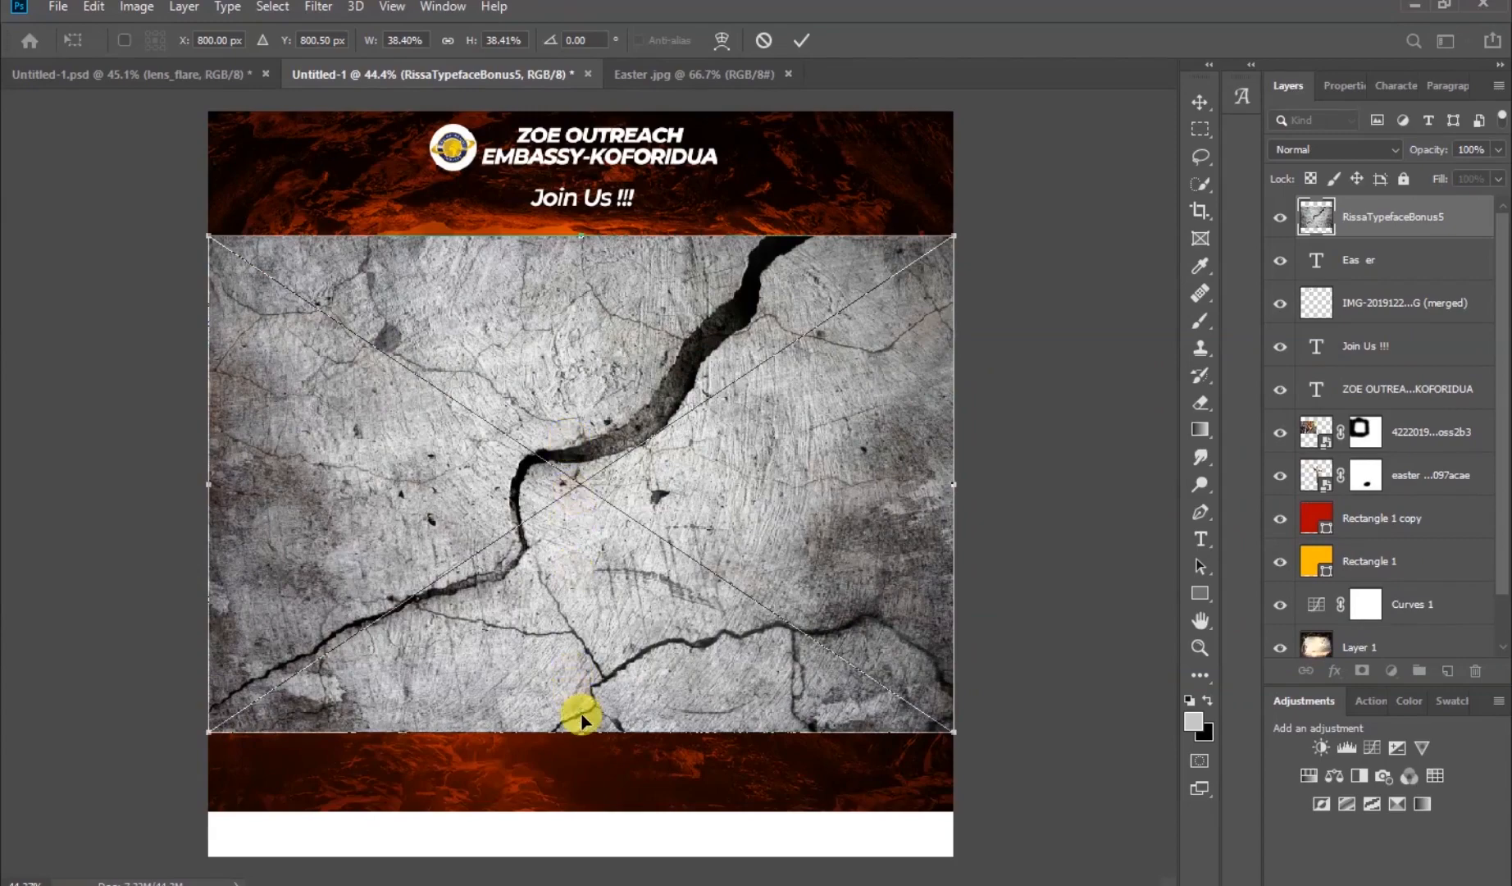
# Resize the cracked texture to about 28.87% width and 17.96% height so it just covers the title, and commit the placement
pyautogui.moveTo(582, 727); pyautogui.dragTo(603, 568)
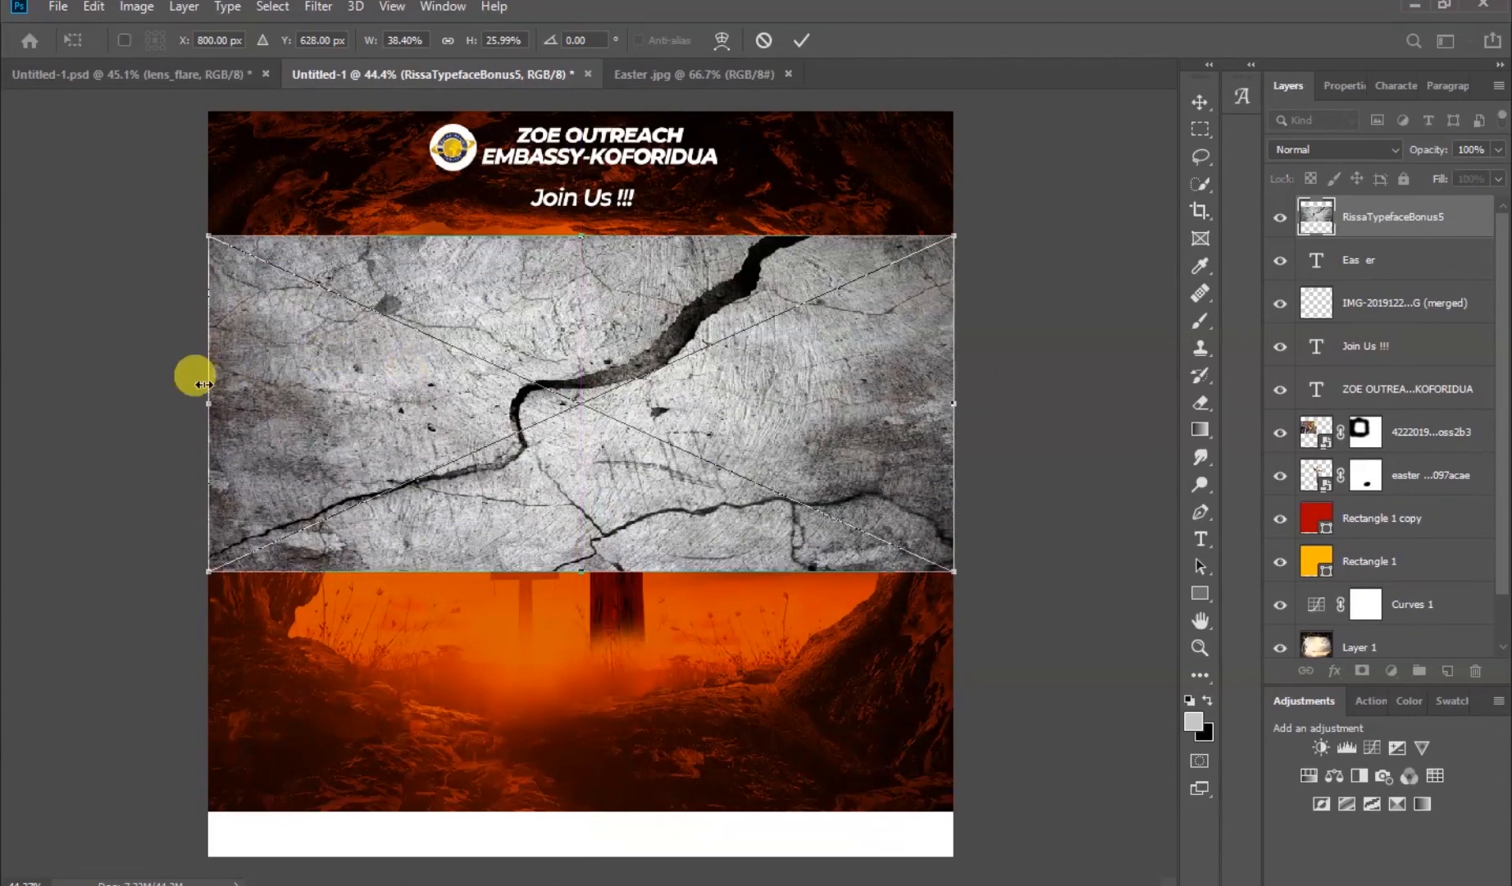
pyautogui.moveTo(203, 399); pyautogui.dragTo(282, 401)
pyautogui.moveTo(953, 402); pyautogui.dragTo(843, 403)
pyautogui.moveTo(562, 236); pyautogui.dragTo(579, 341)
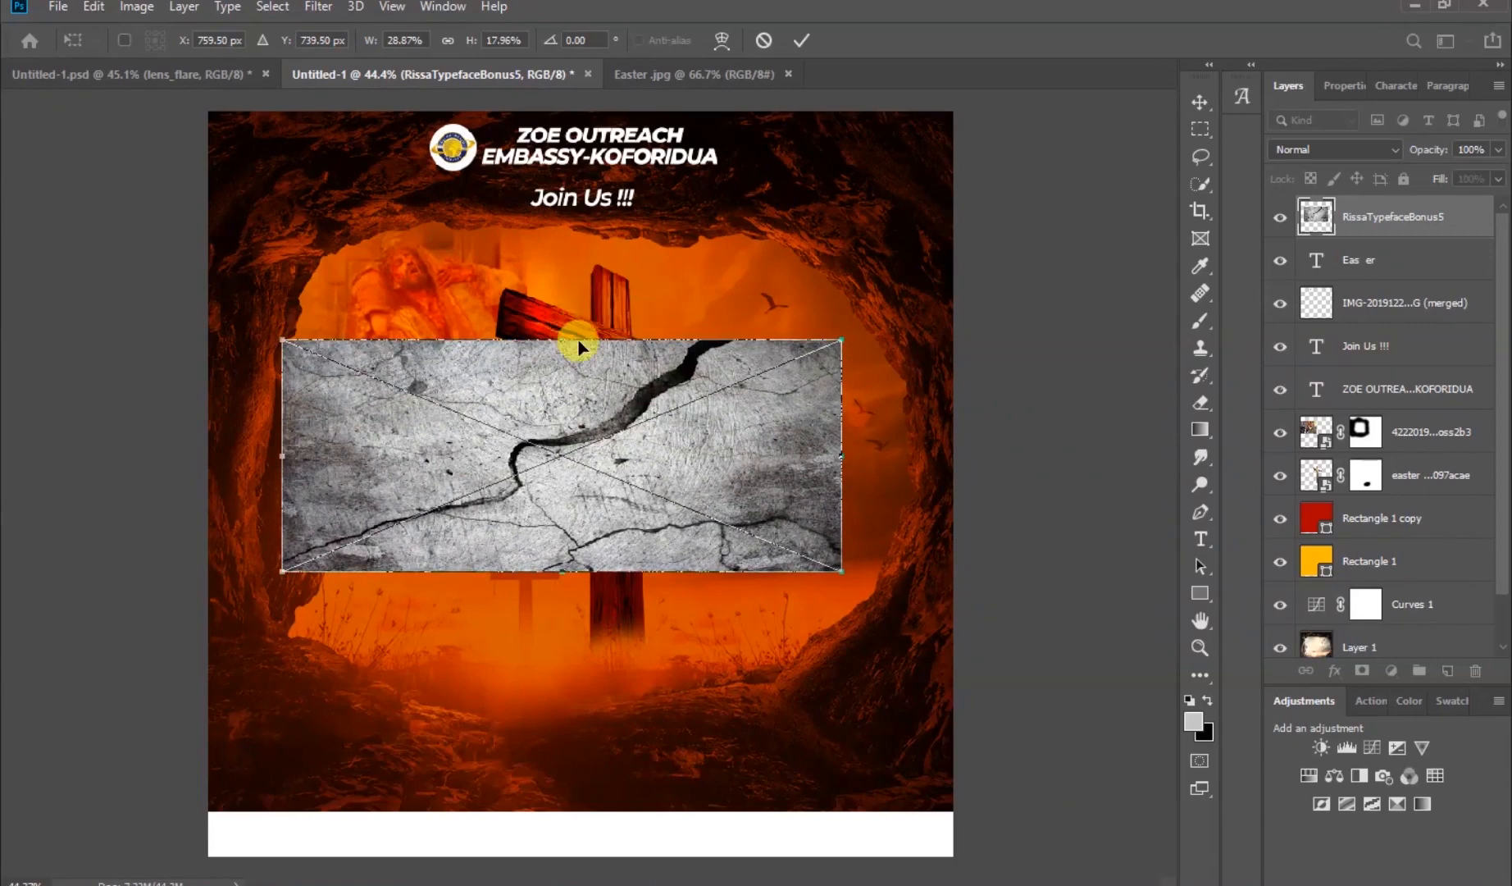
pyautogui.click(803, 45)
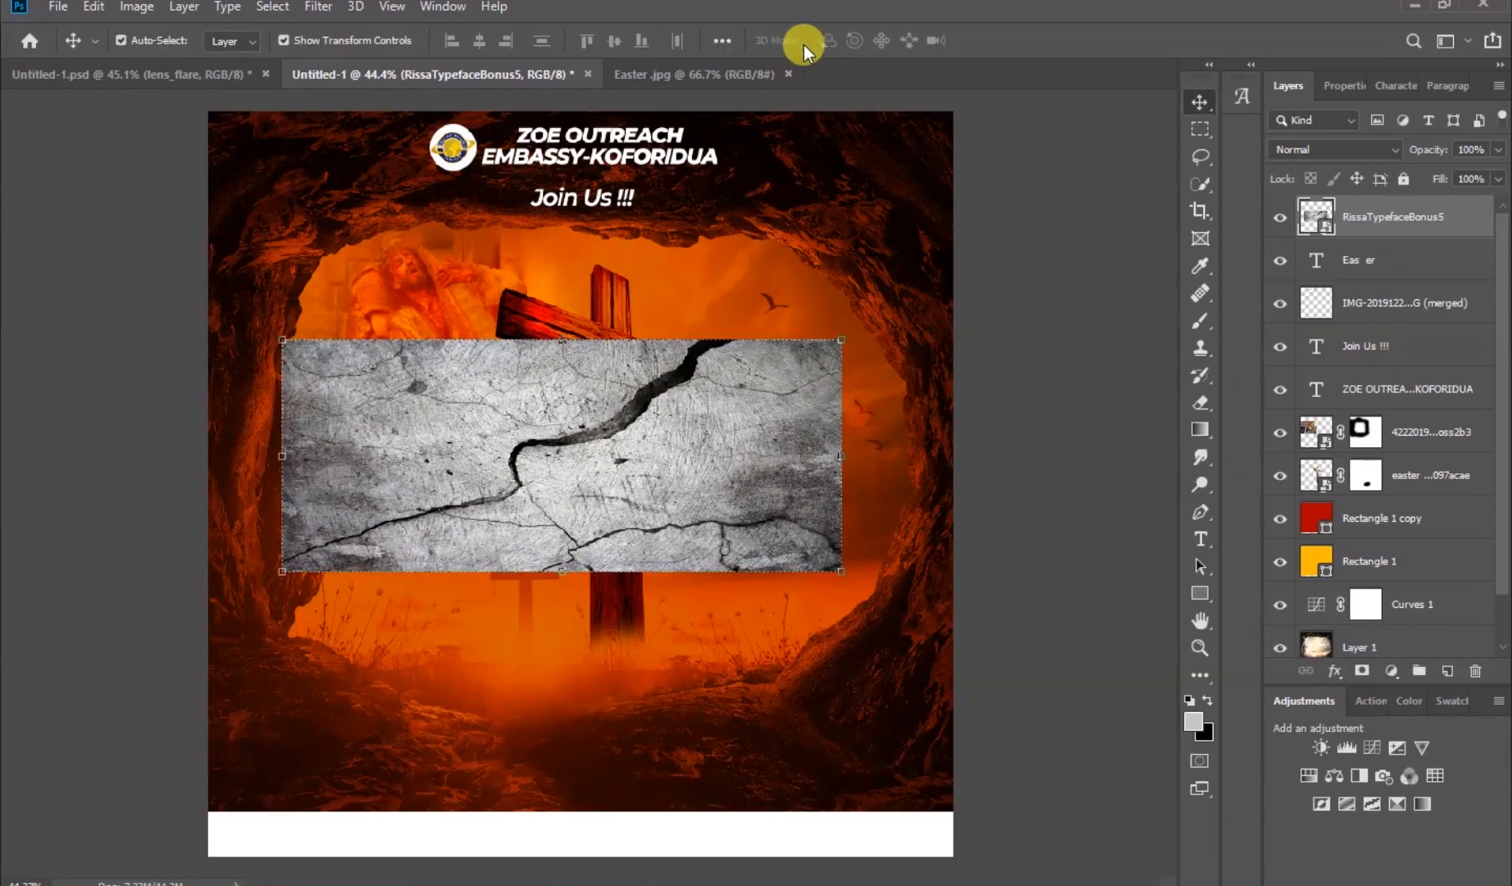
pyautogui.click(1026, 379)
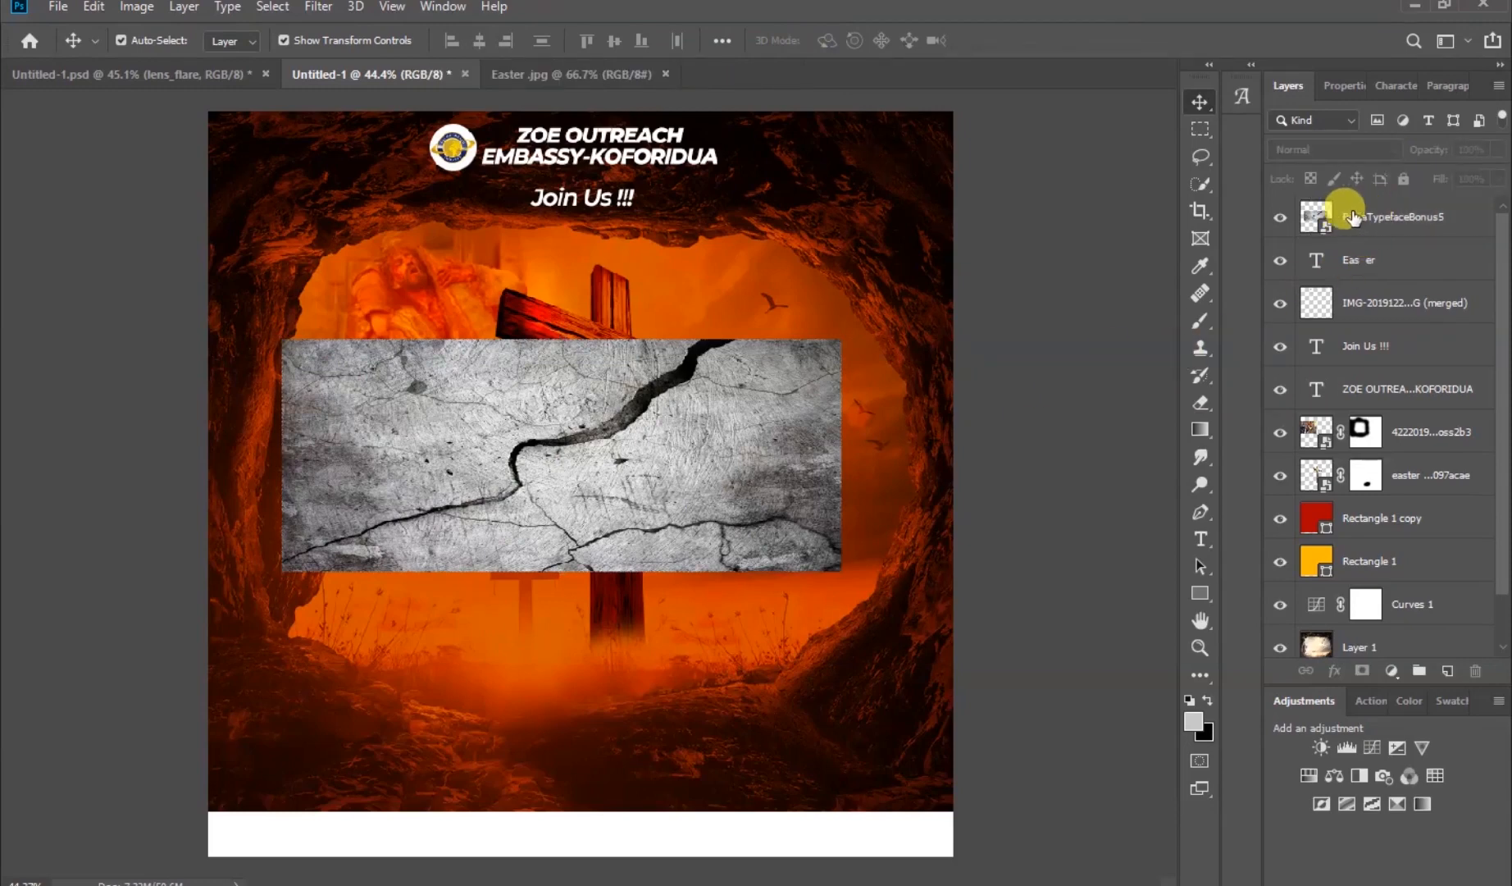
# Clip the RissaTypefaceBonus5 texture layer to the "Eas er" text with a clipping mask
pyautogui.click(1411, 216)
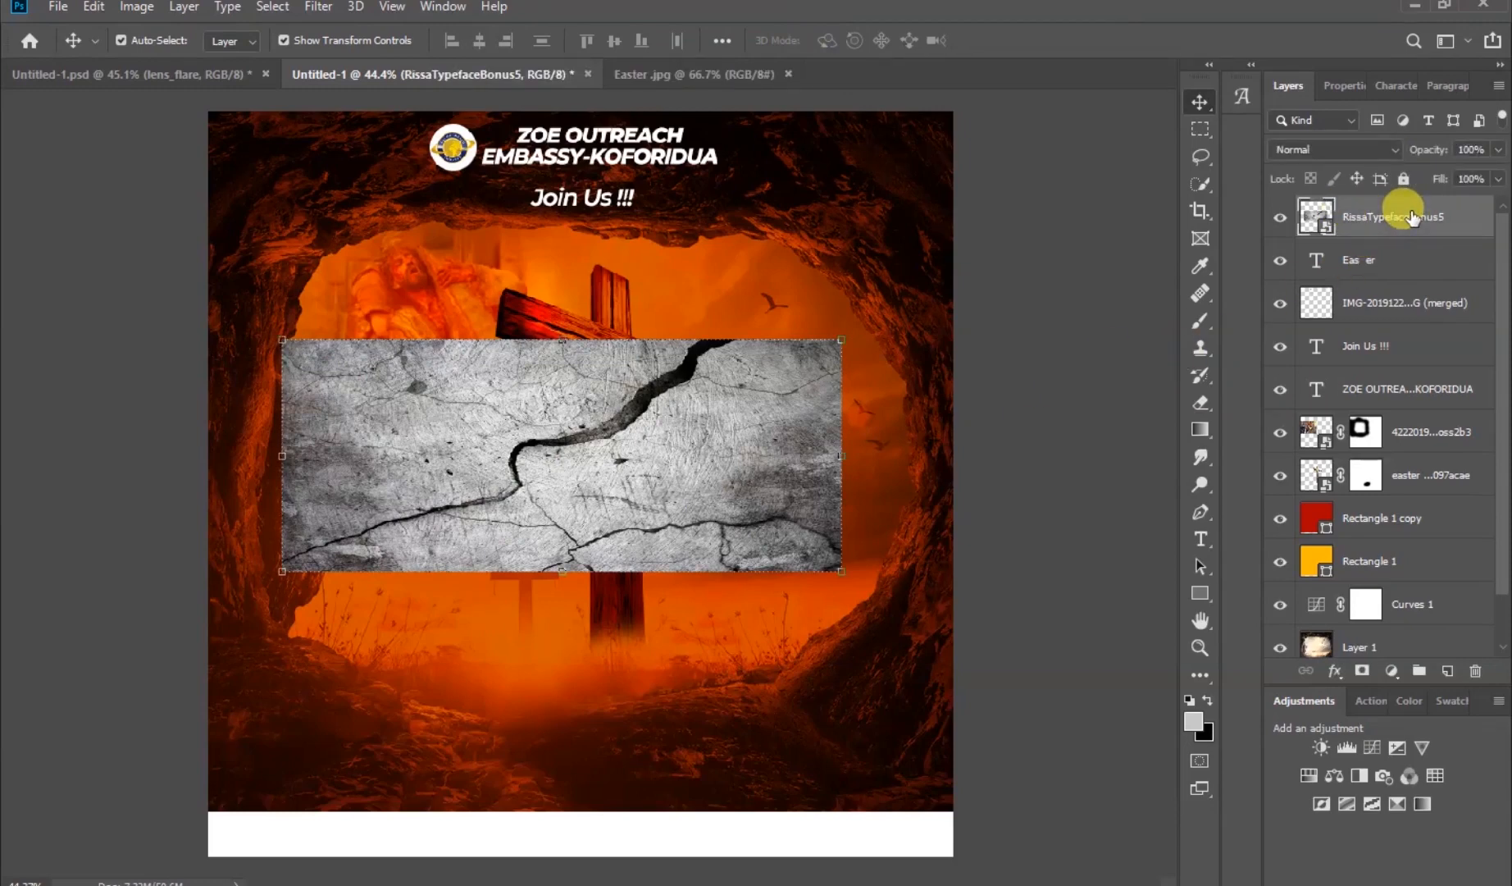
pyautogui.rightClick(1412, 217)
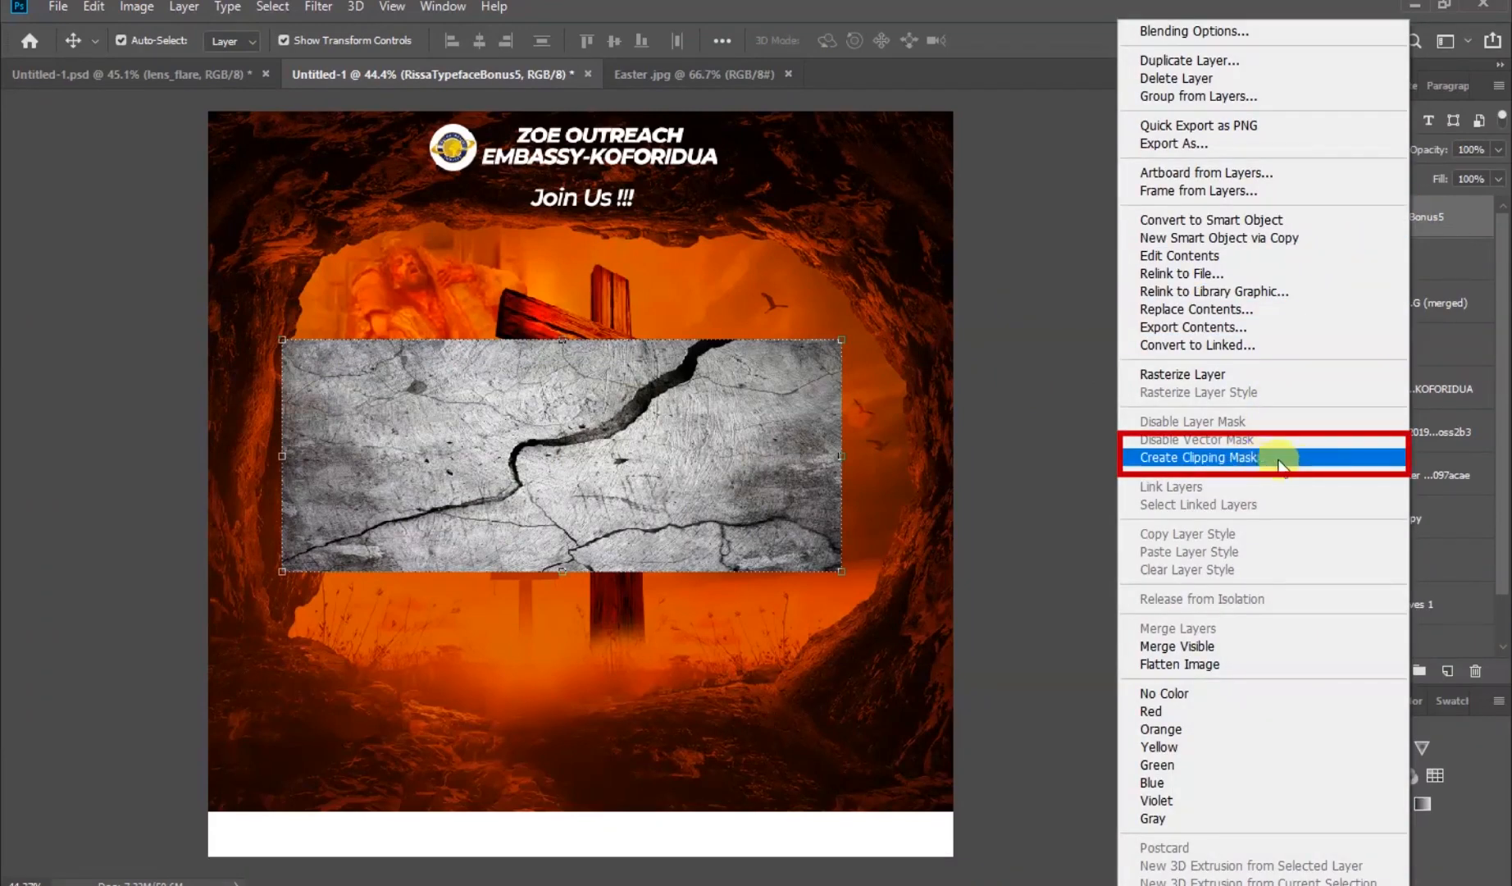
pyautogui.click(1317, 456)
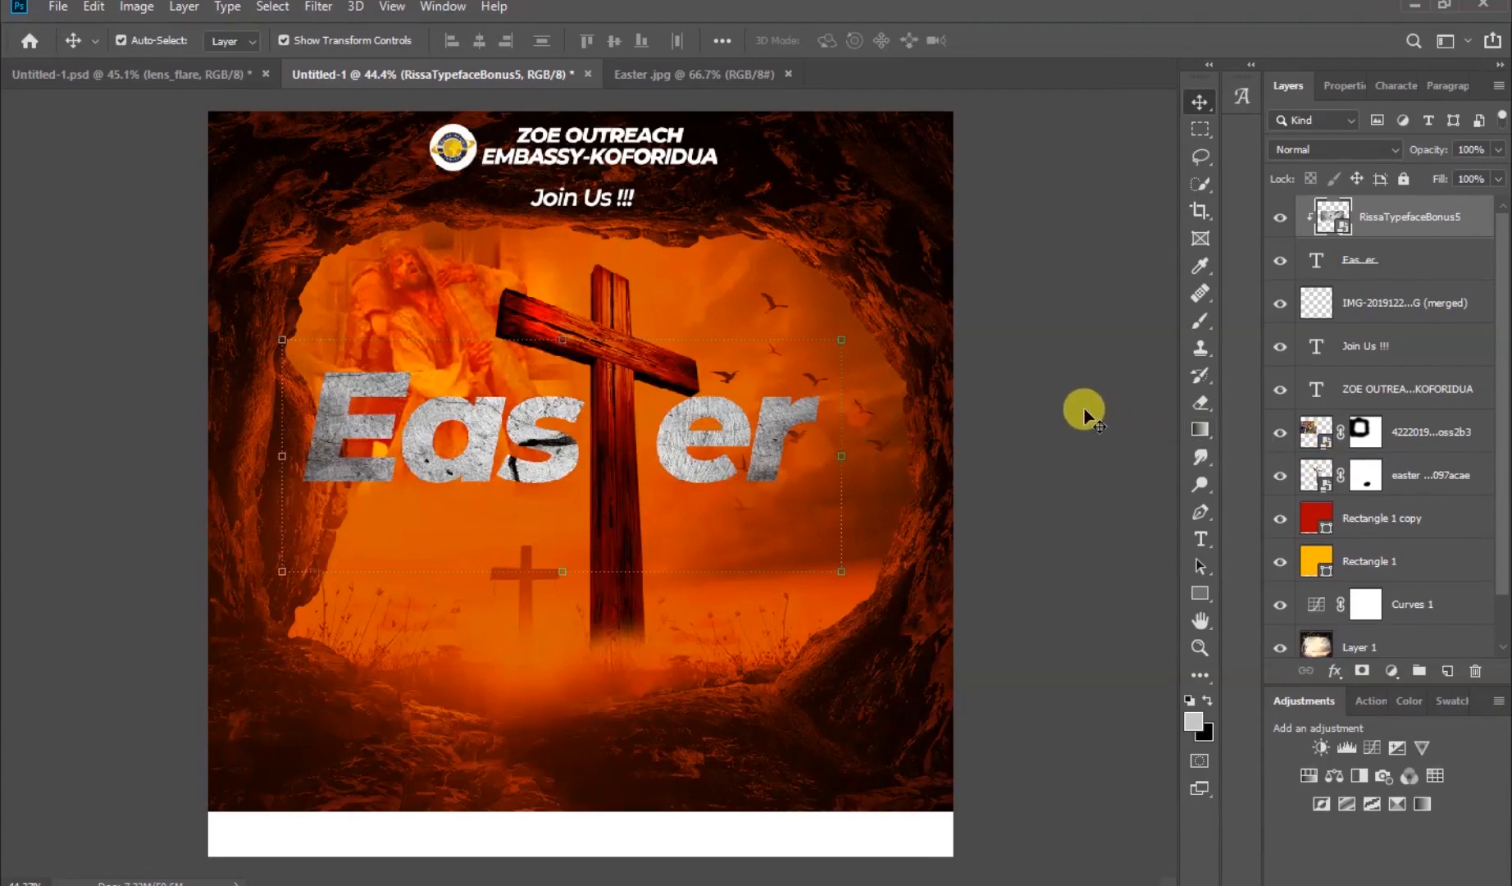
# Add a Bevel & Emboss effect to the "Eas er" text layer, using Inner Bevel, Smooth technique, 292% depth, 9 px size and 1 px soften
pyautogui.click(1408, 261)
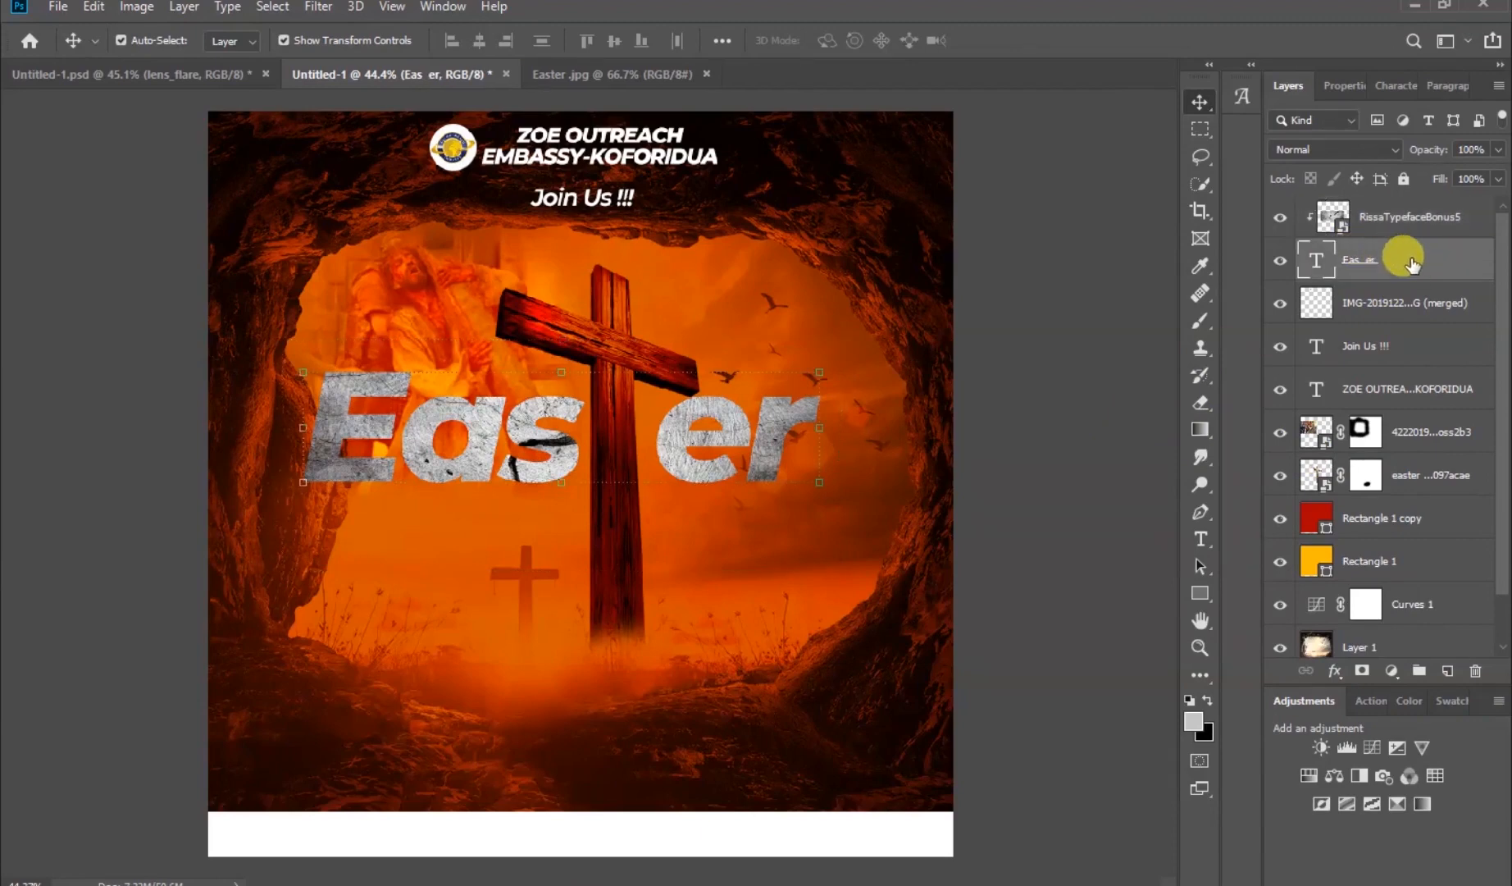
pyautogui.click(1335, 673)
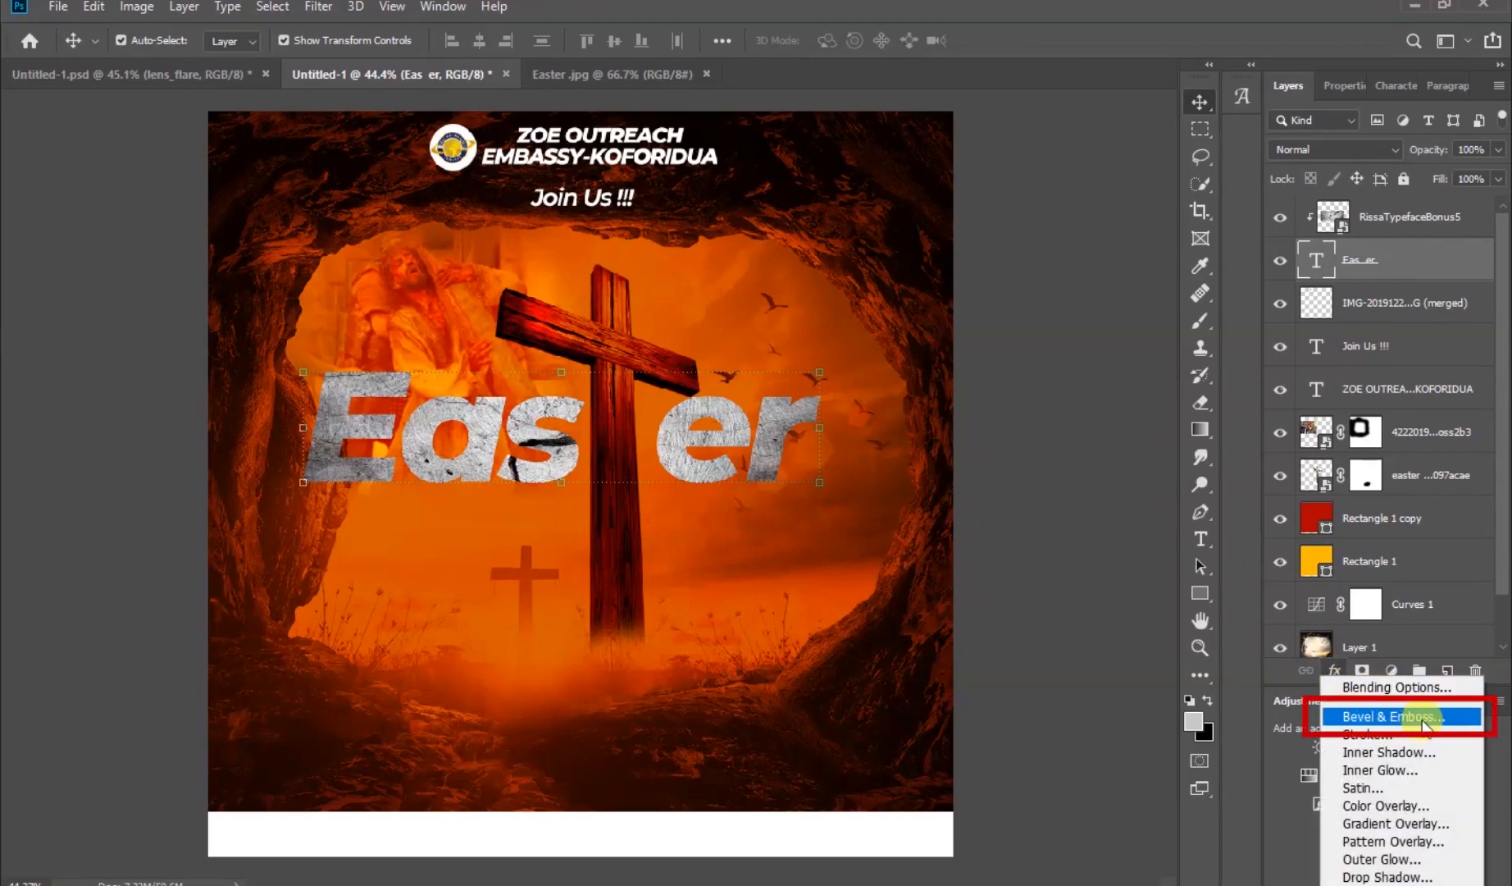
pyautogui.click(1448, 718)
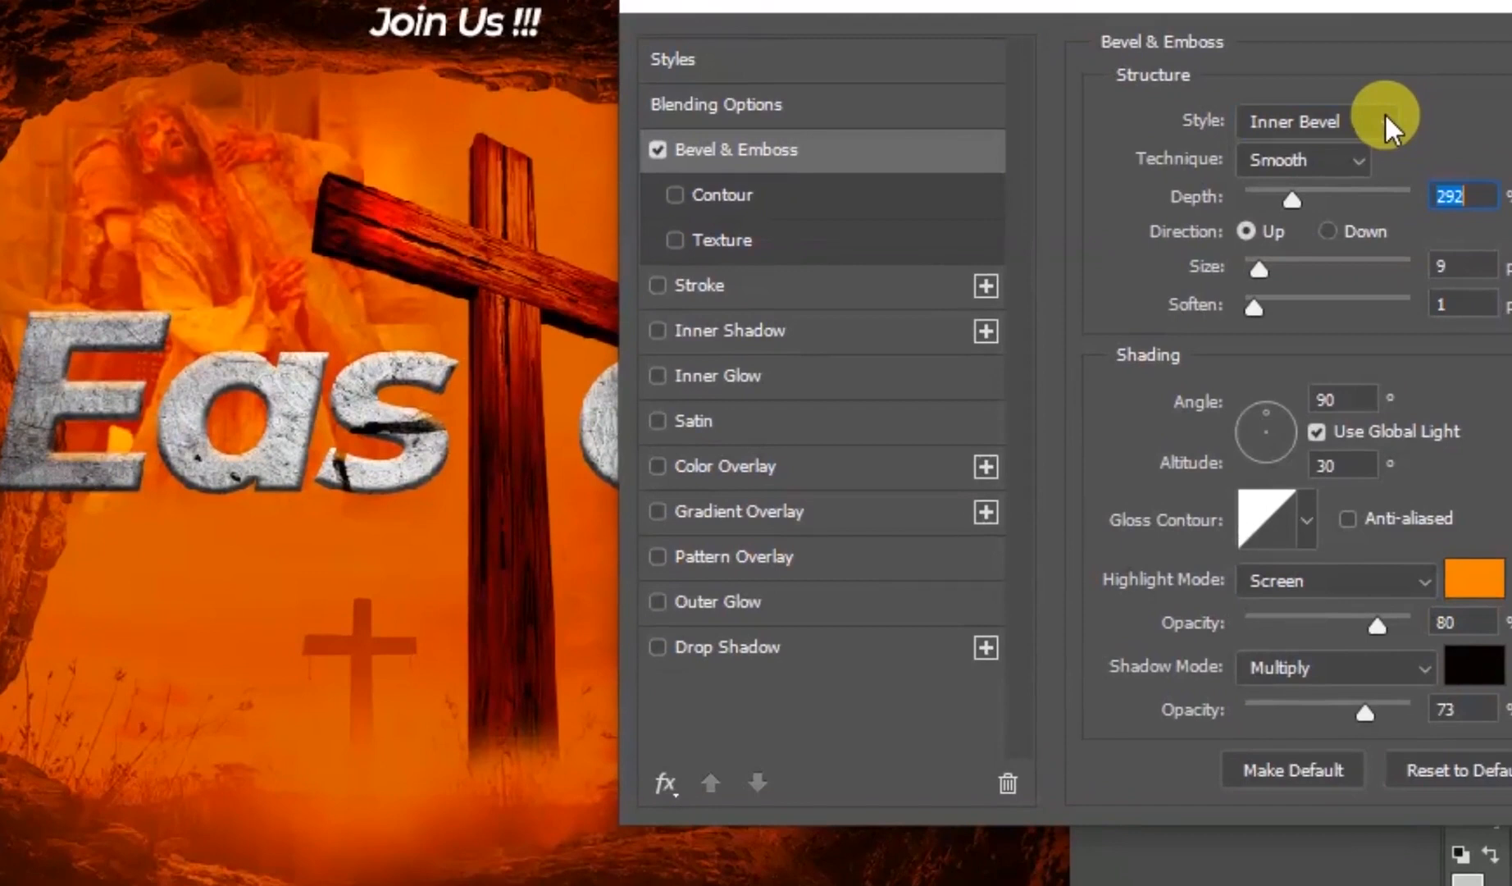
pyautogui.click(1353, 142)
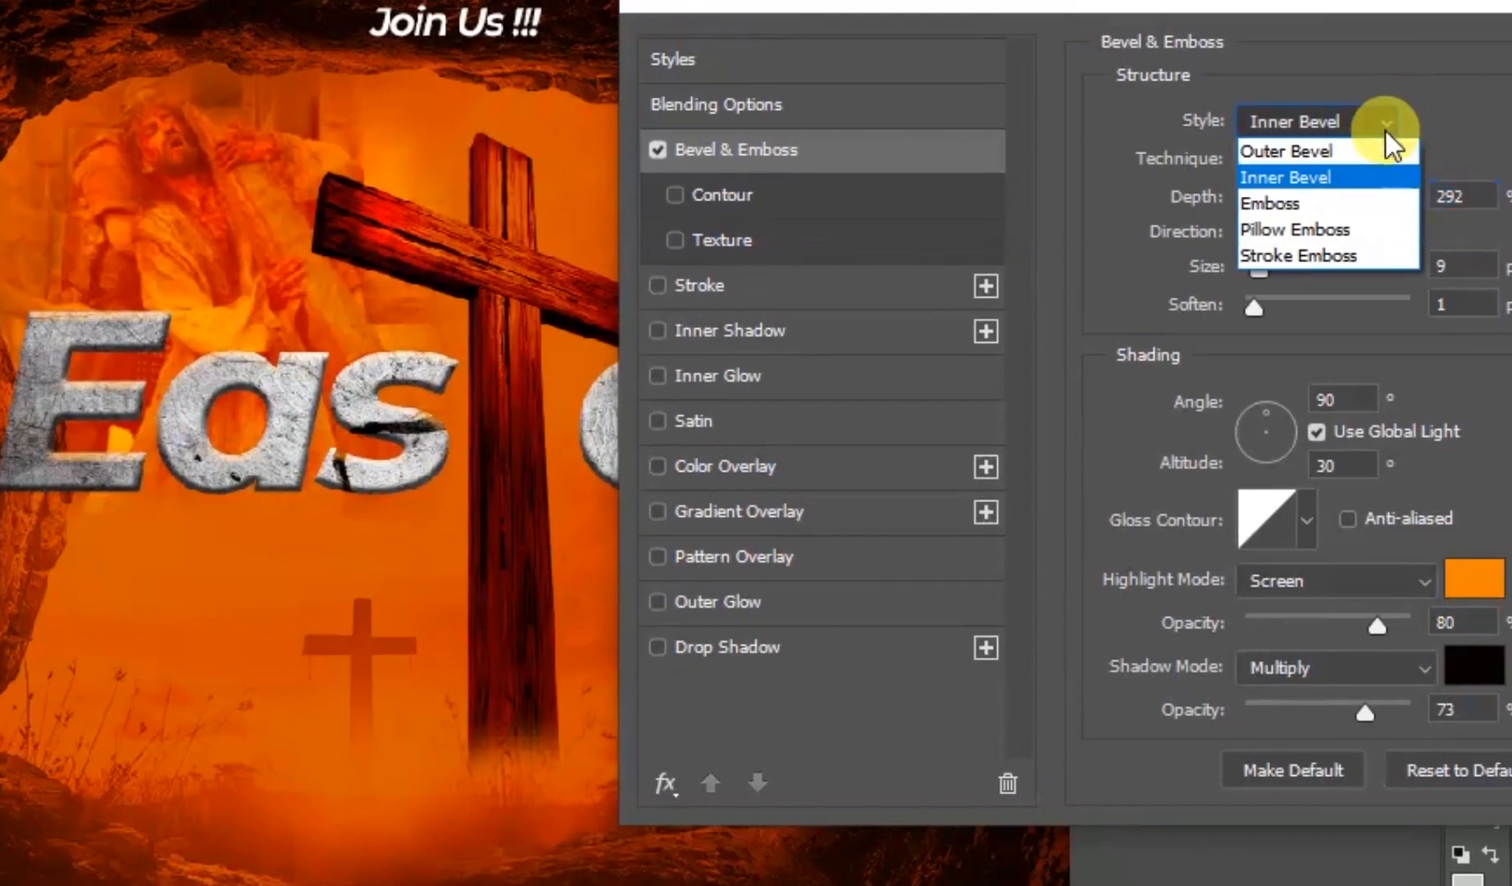
pyautogui.click(1268, 164)
pyautogui.click(1362, 156)
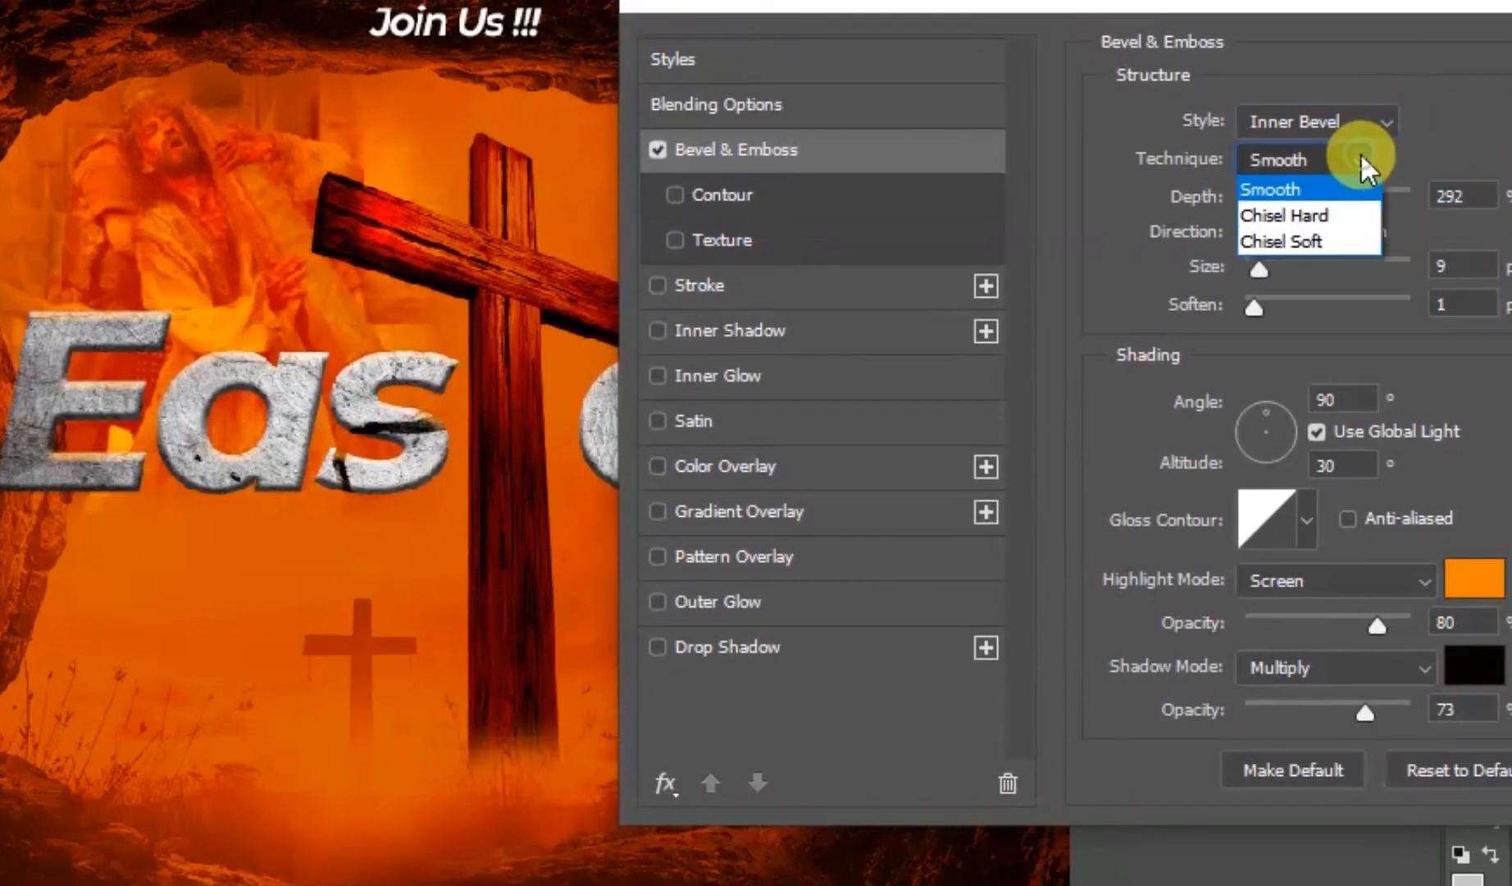
pyautogui.click(1320, 189)
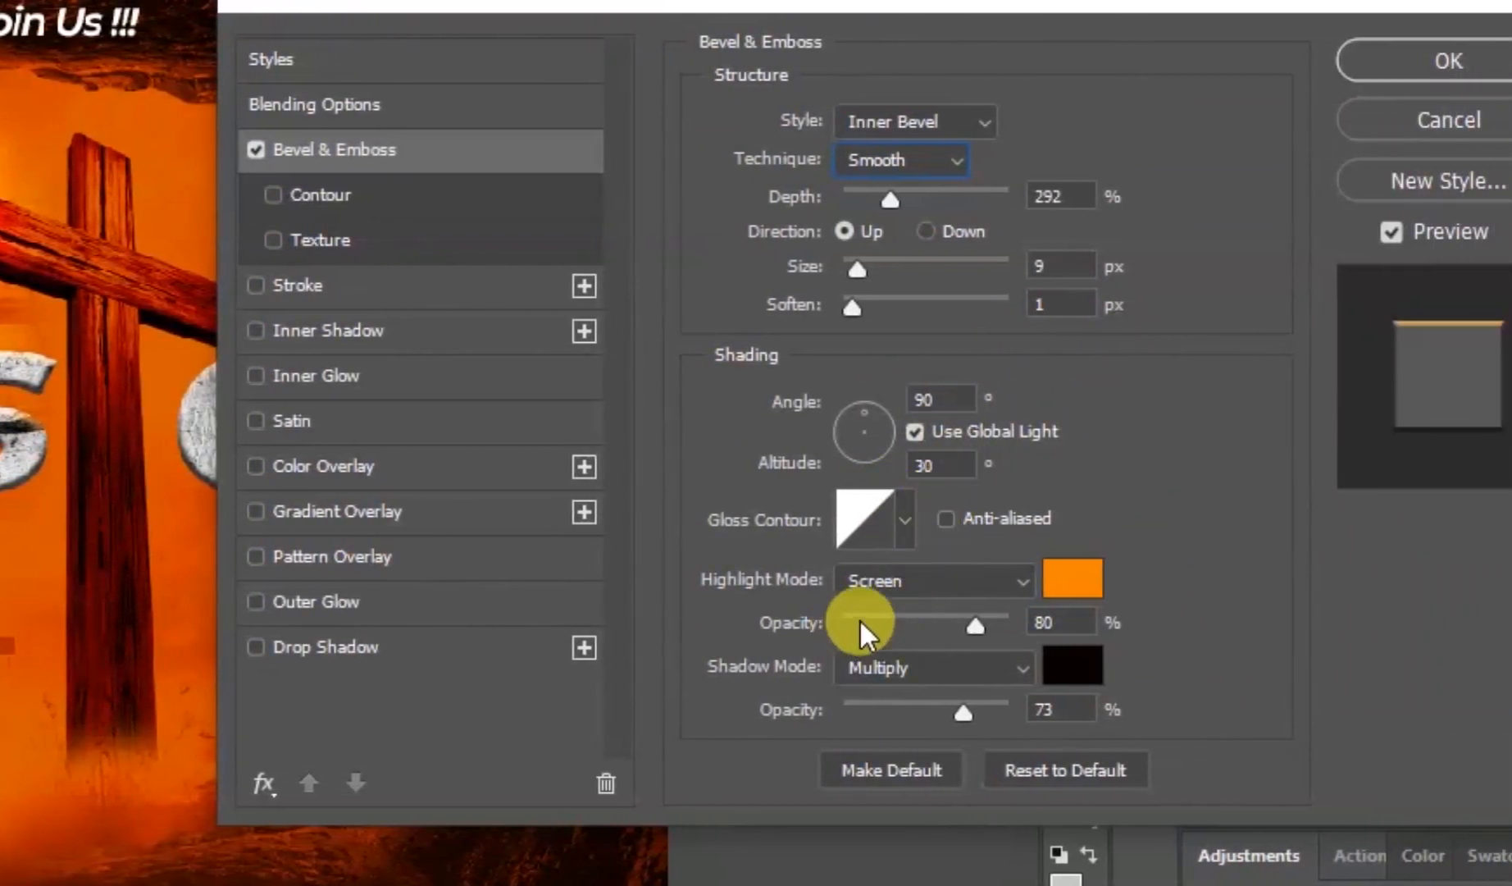
# Set the bevel's highlight to Screen in orange f48300 at 80% opacity and its shadow to Multiply in black at 73%
pyautogui.click(1017, 582)
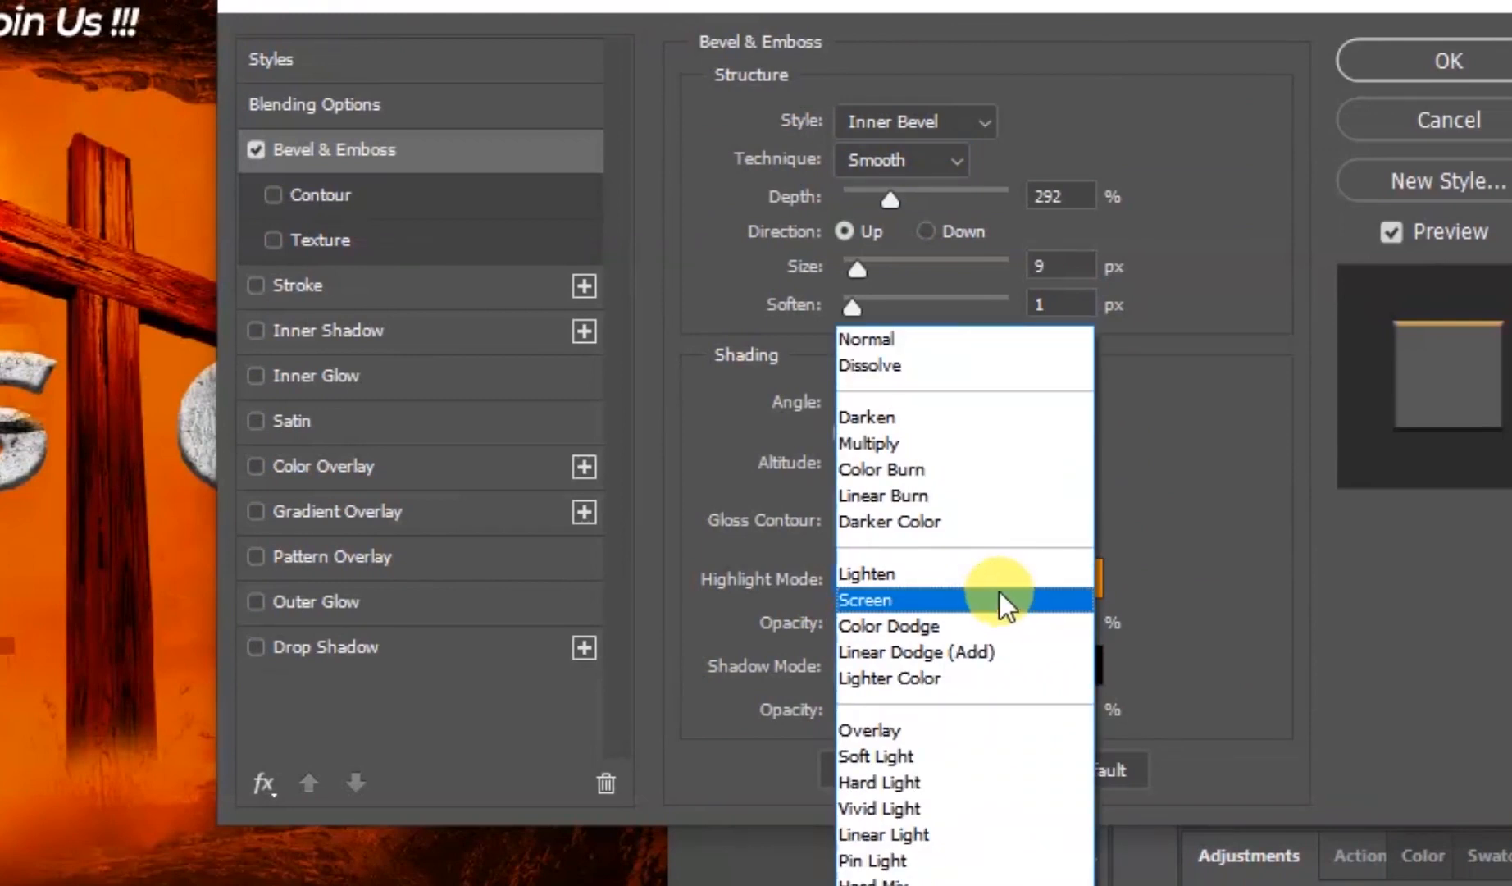
pyautogui.click(996, 596)
pyautogui.click(1069, 589)
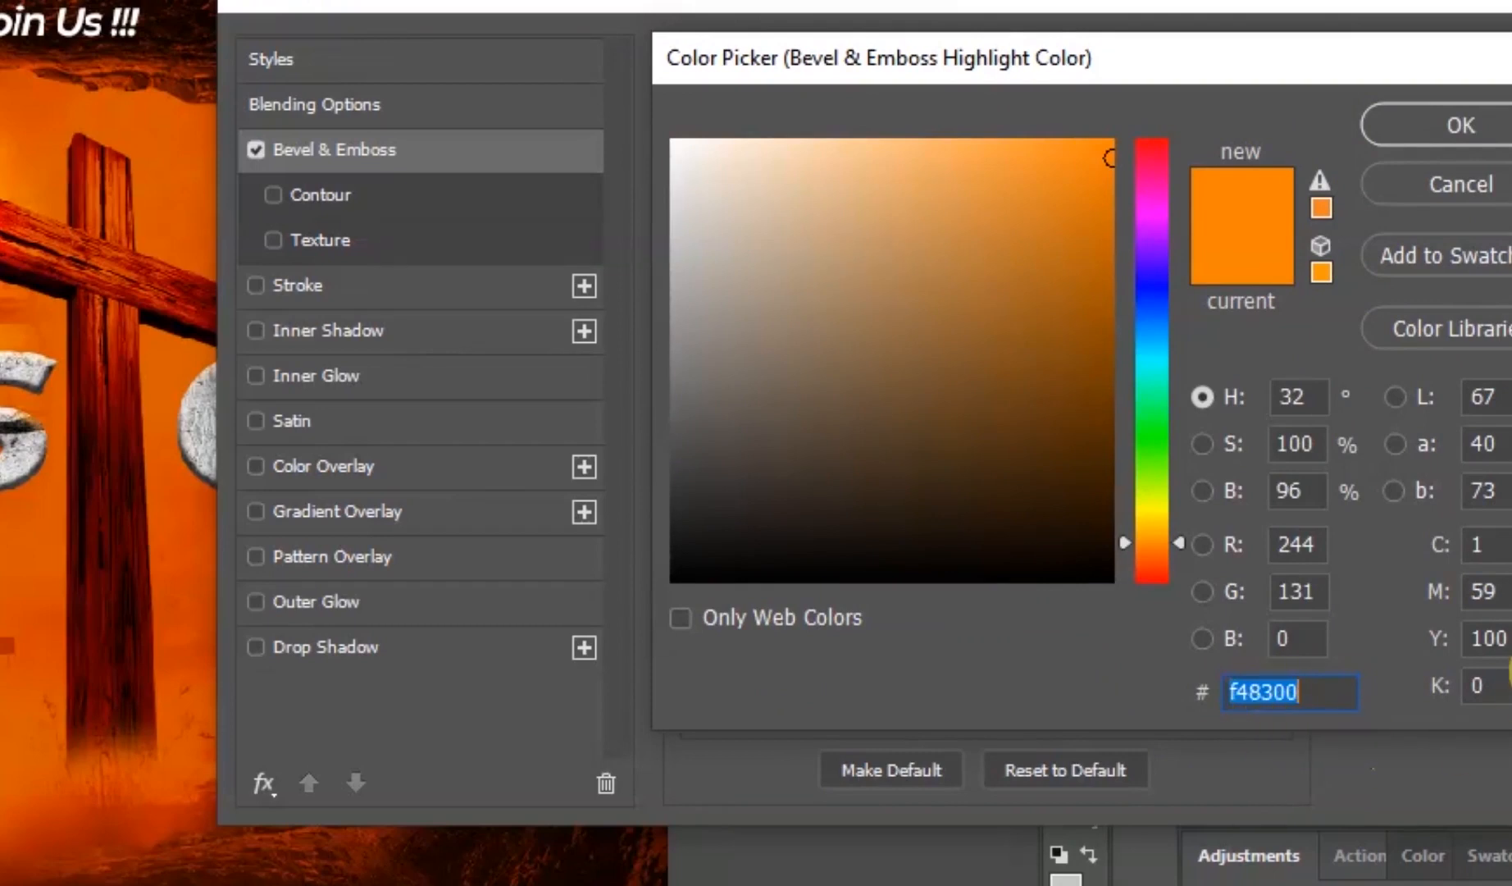
pyautogui.click(1456, 124)
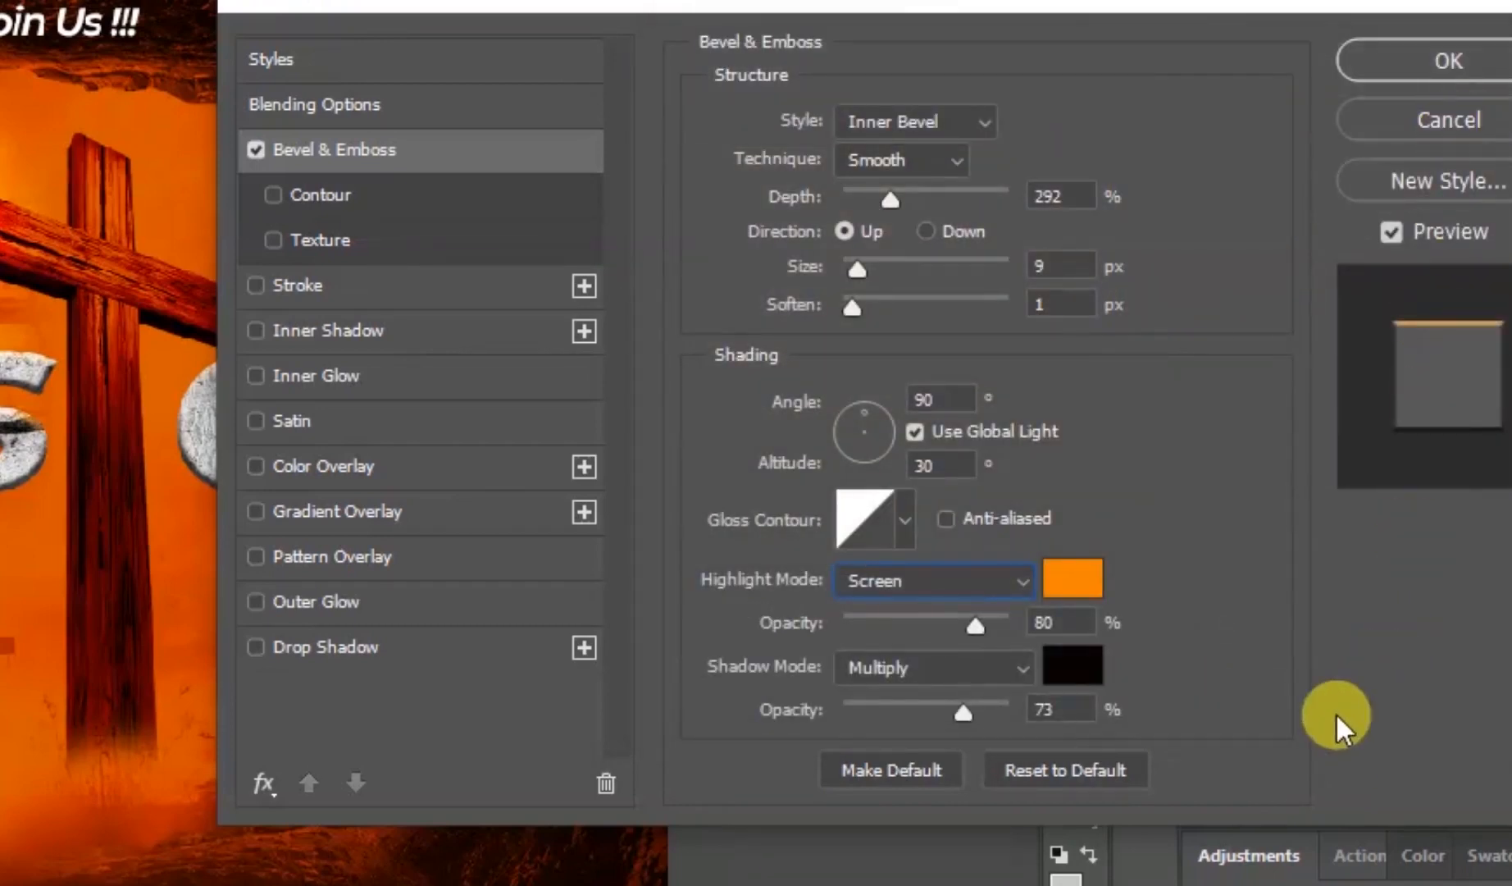
pyautogui.click(1015, 674)
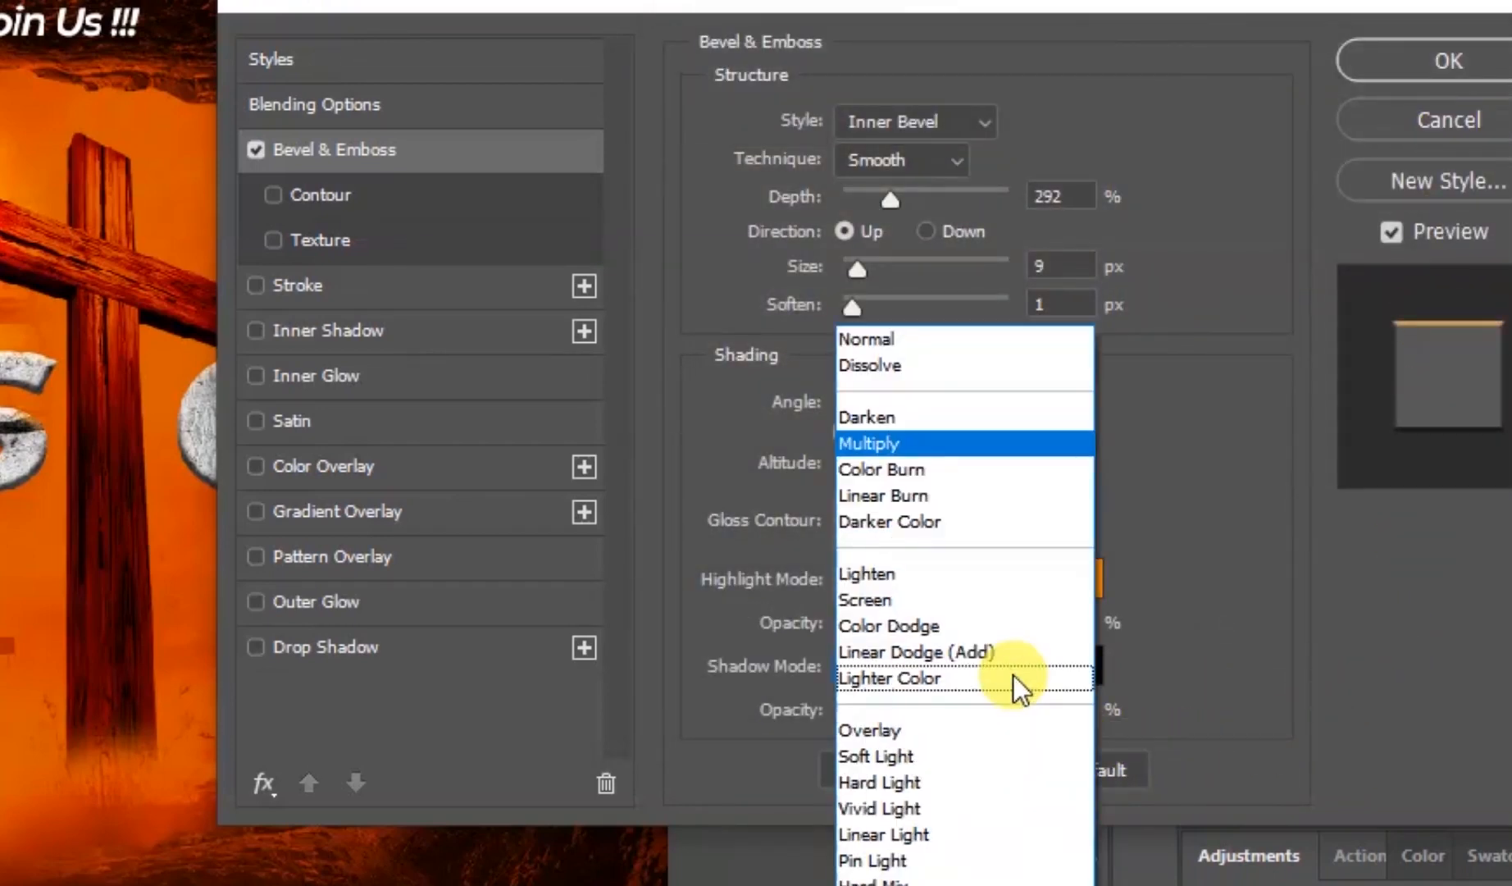
pyautogui.click(901, 449)
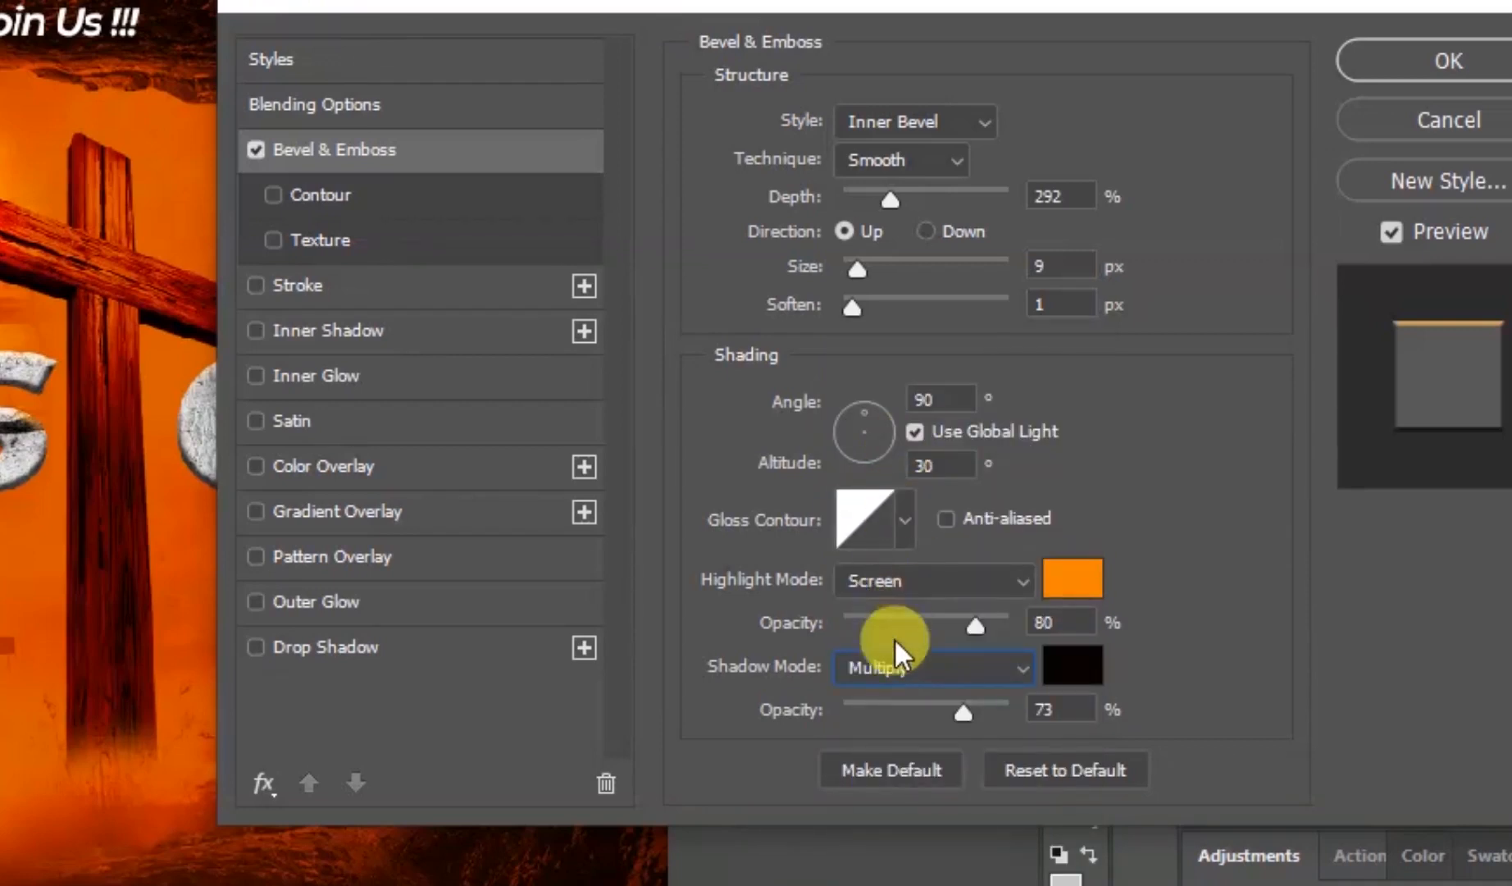
pyautogui.click(990, 779)
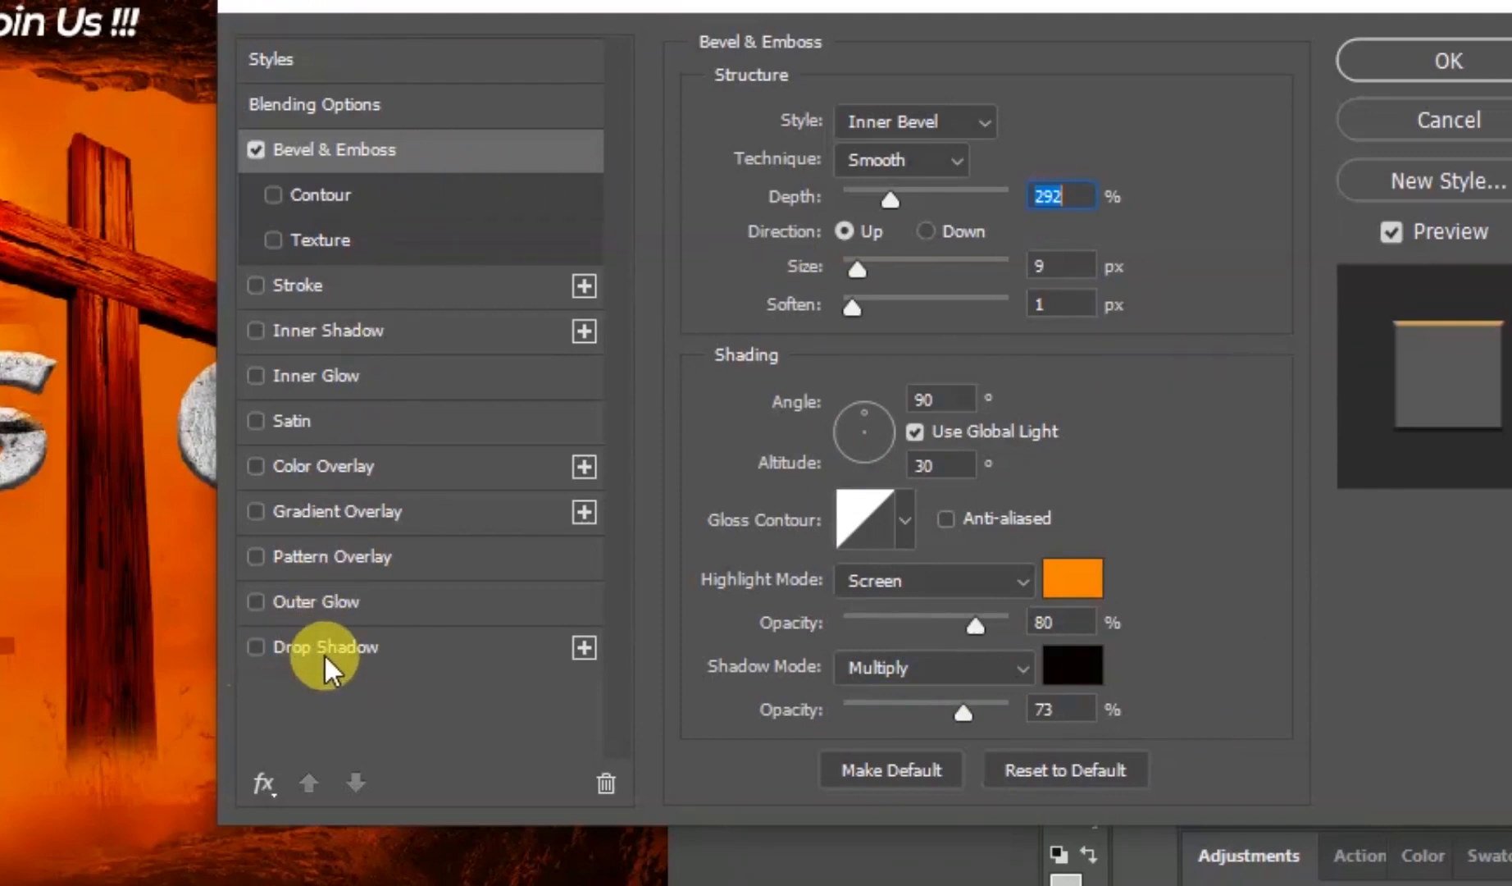
# Add a black Multiply drop shadow to the title at 95% opacity, 93° angle, 7 px distance and 10 px size, and apply the layer style
pyautogui.click(255, 648)
pyautogui.click(303, 648)
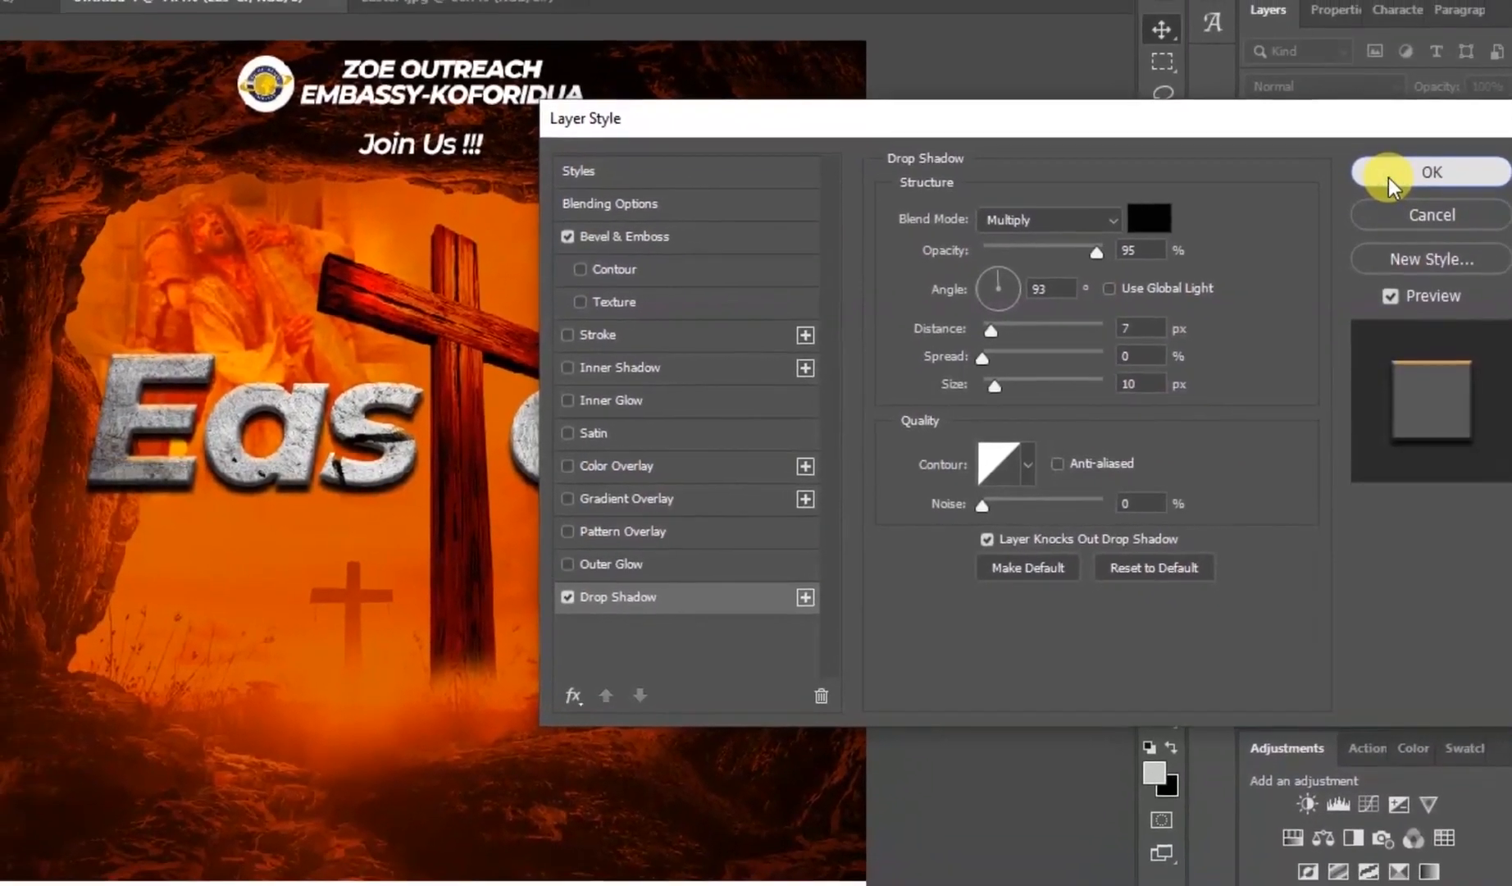
pyautogui.click(1370, 120)
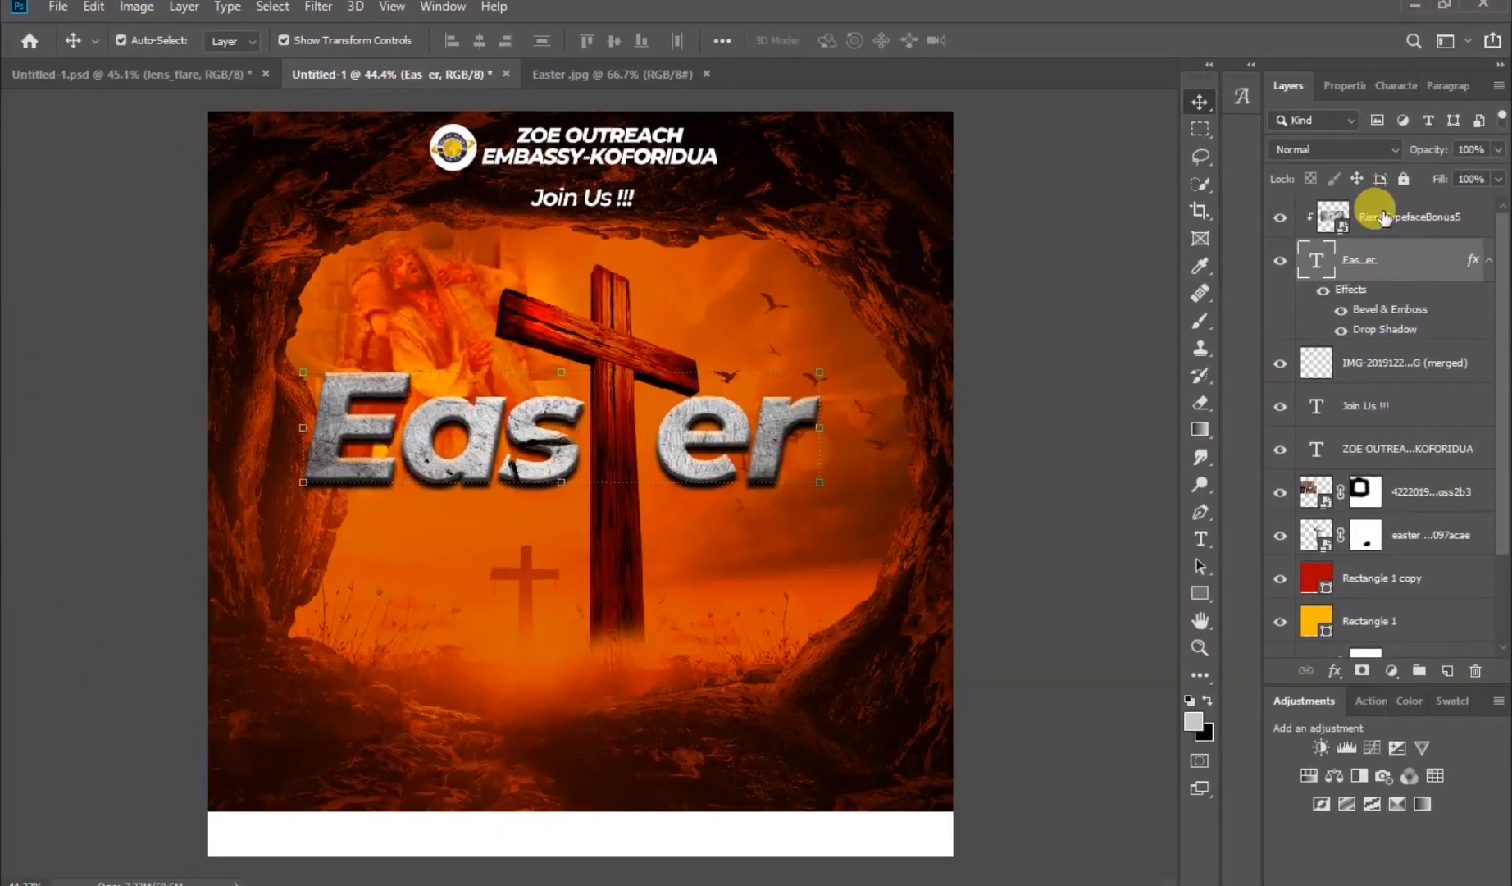
# Open a Curves adjustment on the RissaTypefaceBonus5 texture layer and raise the Red channel's midtones from input 114 to output 140
pyautogui.click(1421, 219)
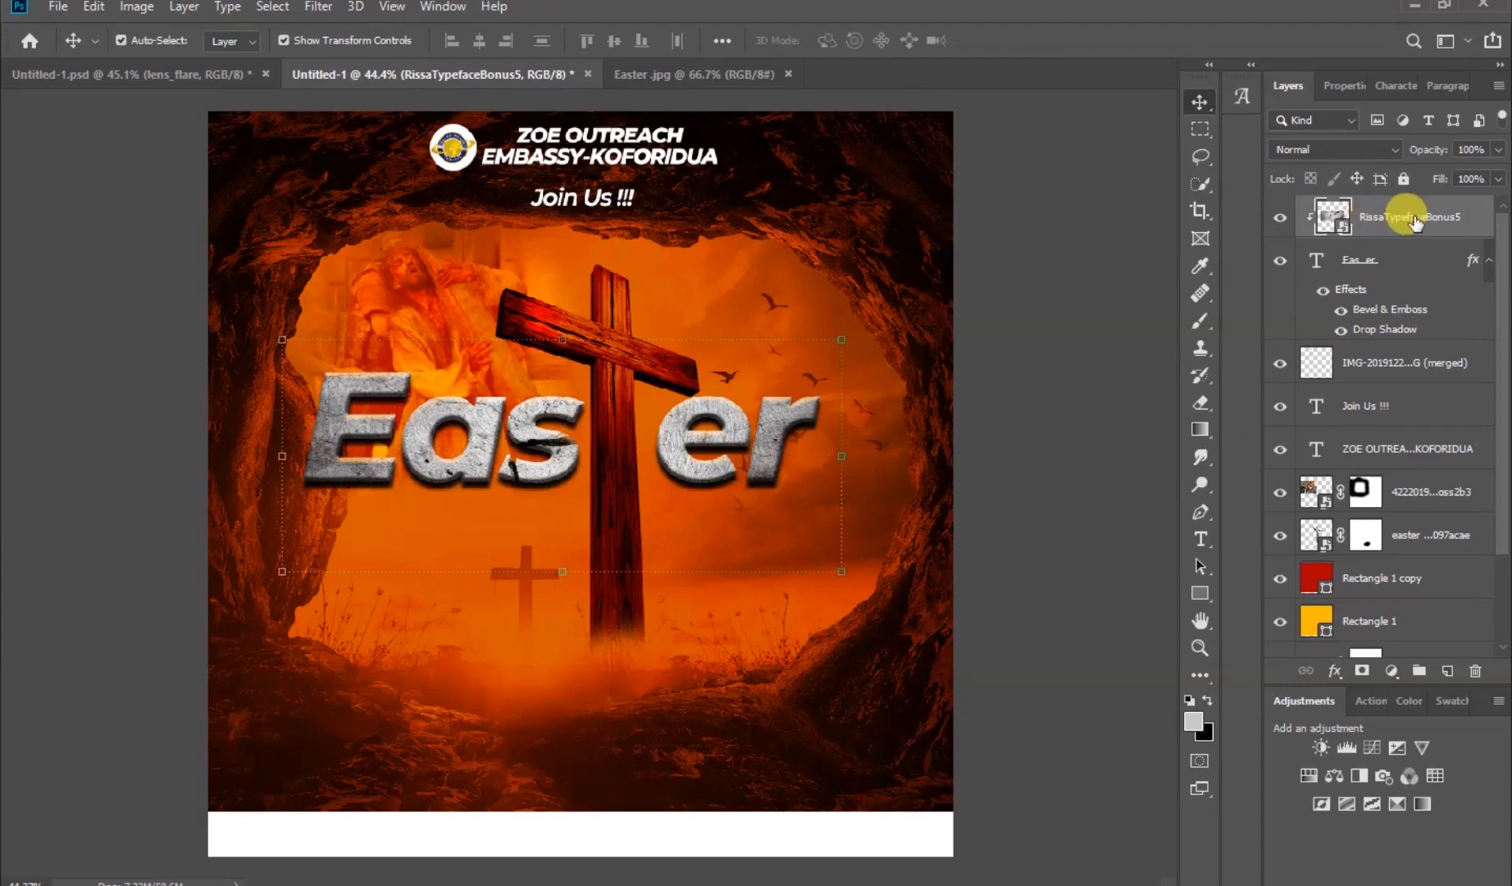
pyautogui.click(139, 8)
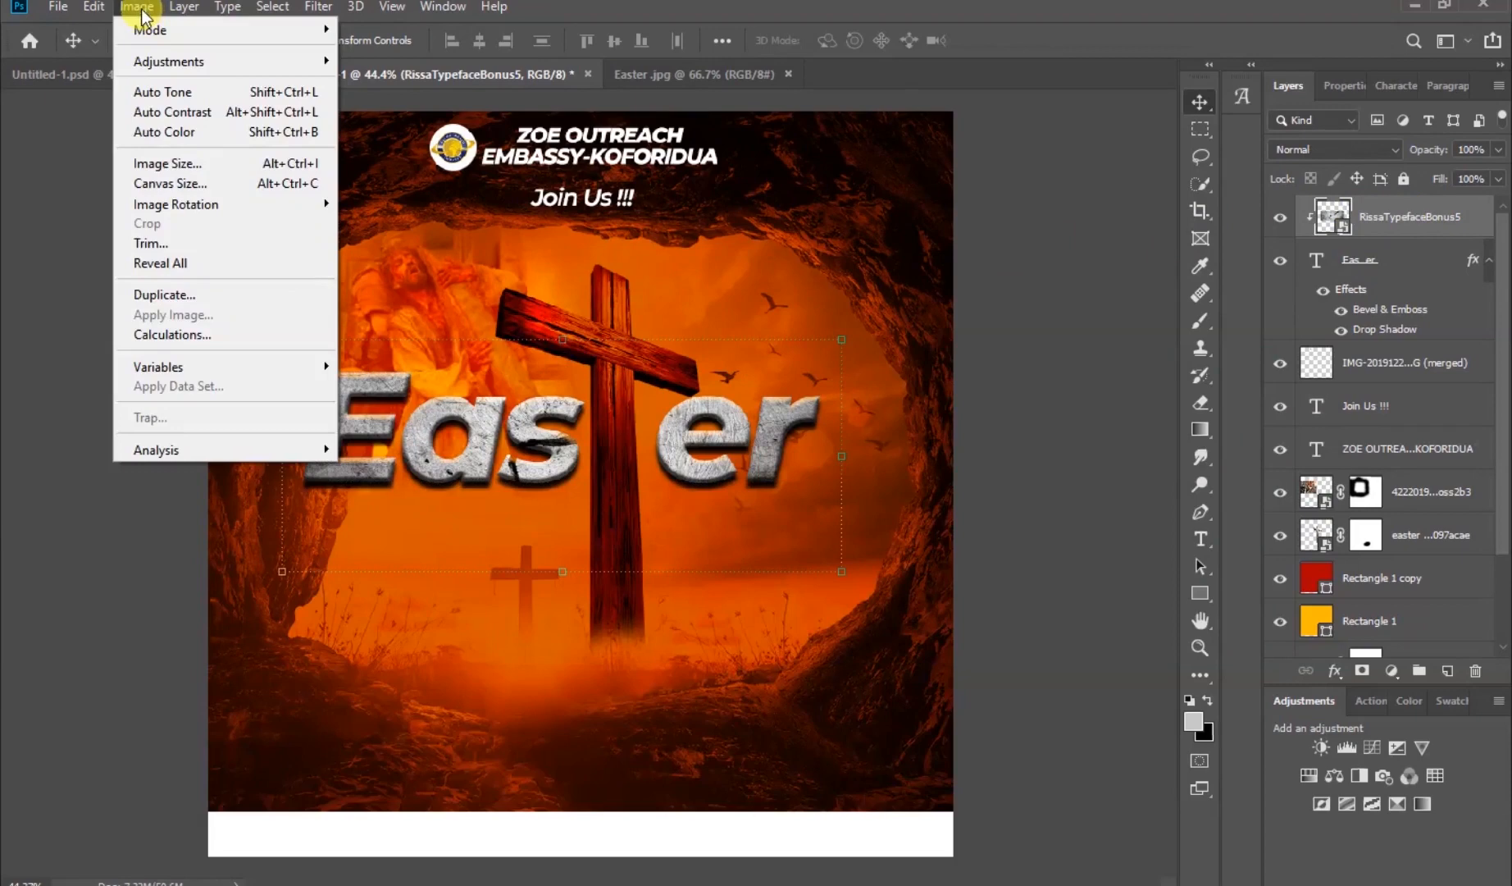
pyautogui.moveTo(156, 57)
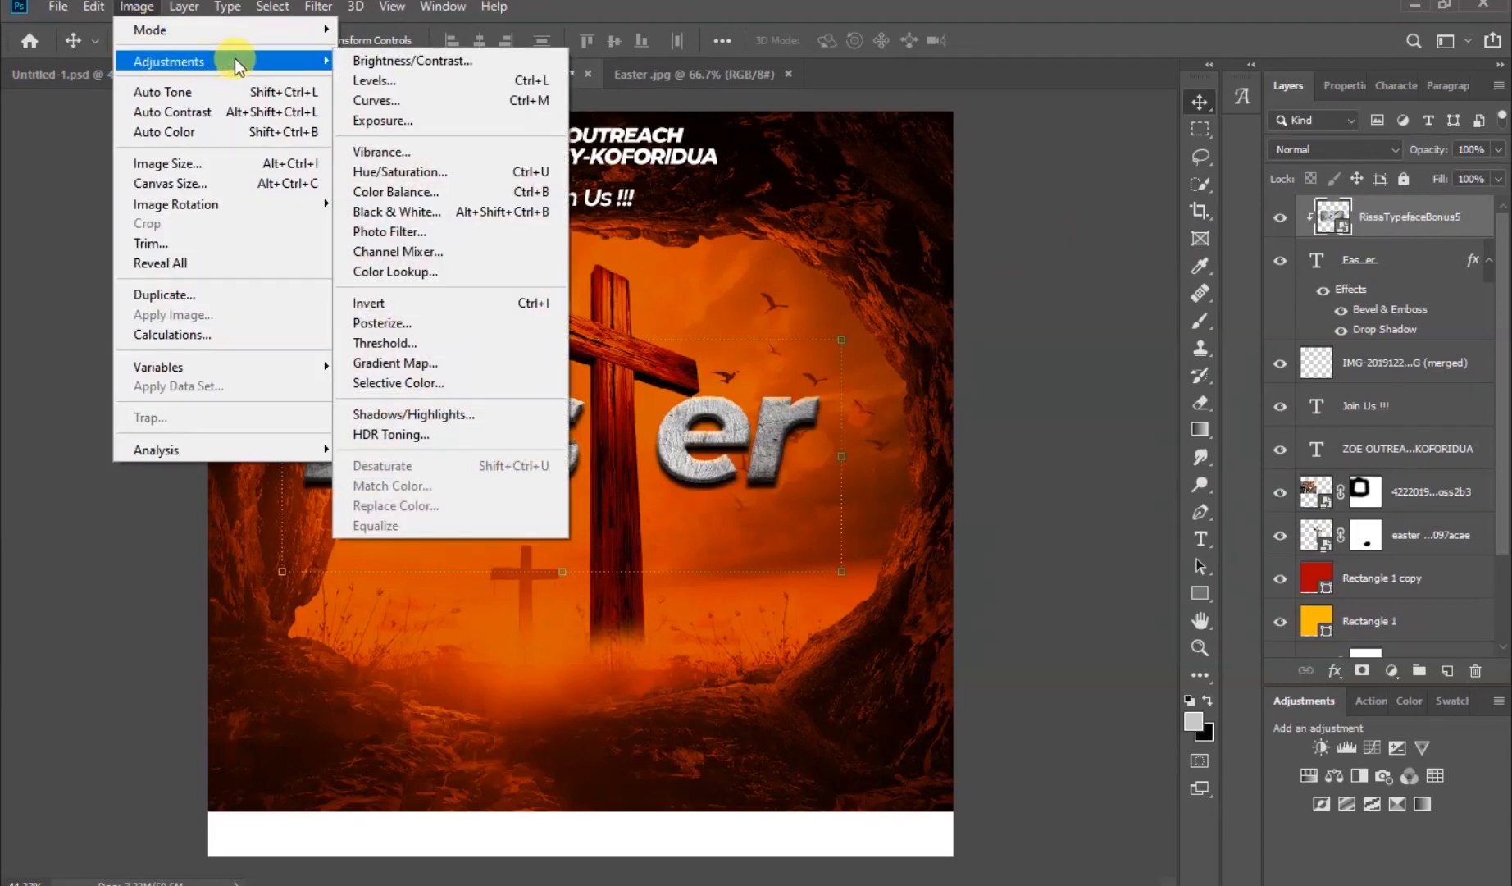
pyautogui.click(468, 108)
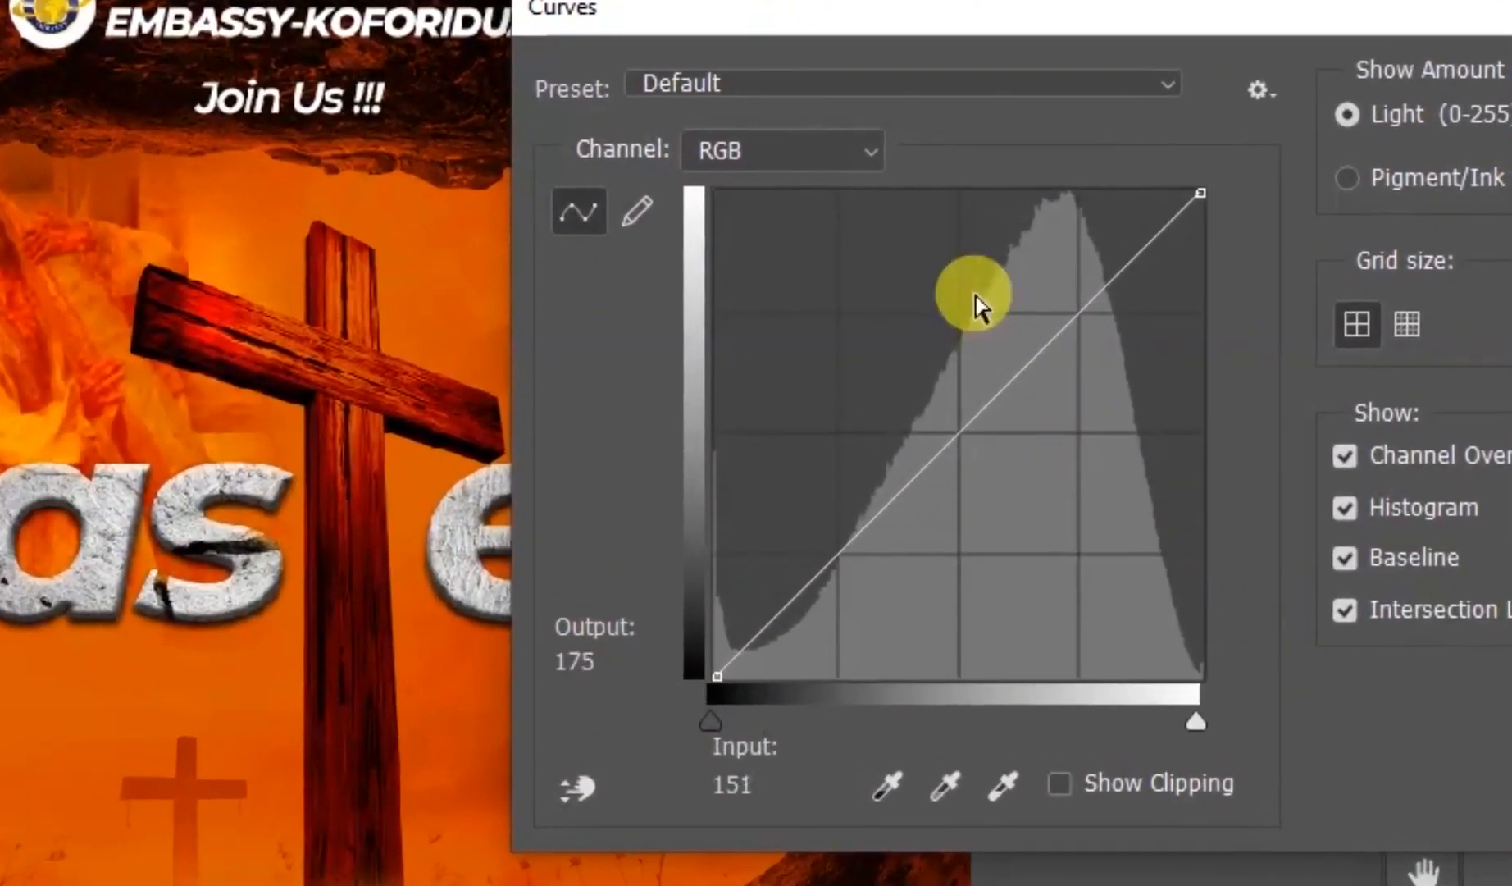
pyautogui.click(871, 148)
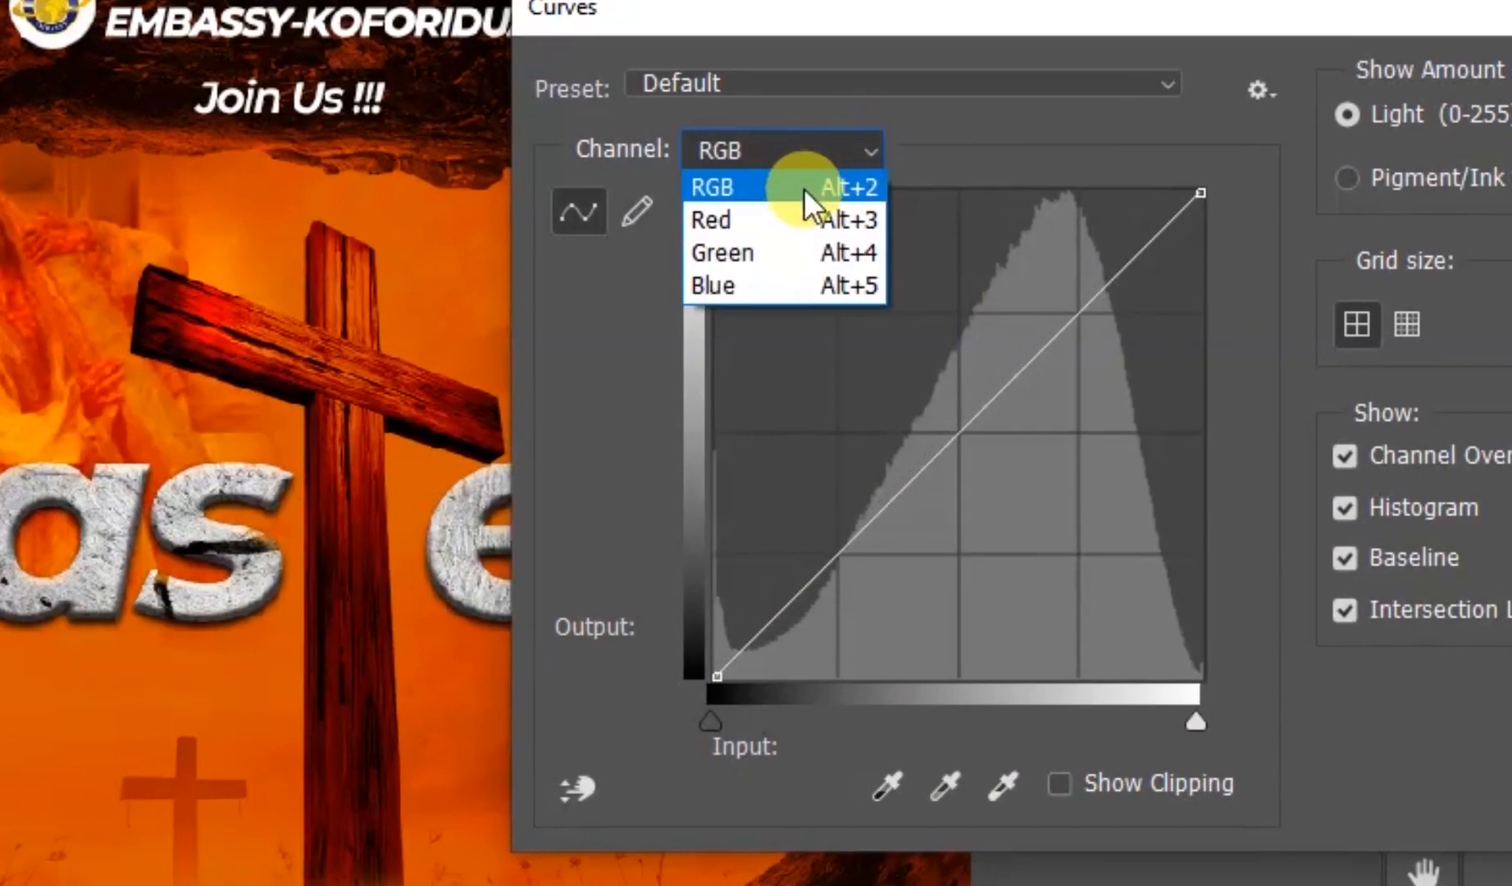
pyautogui.click(736, 221)
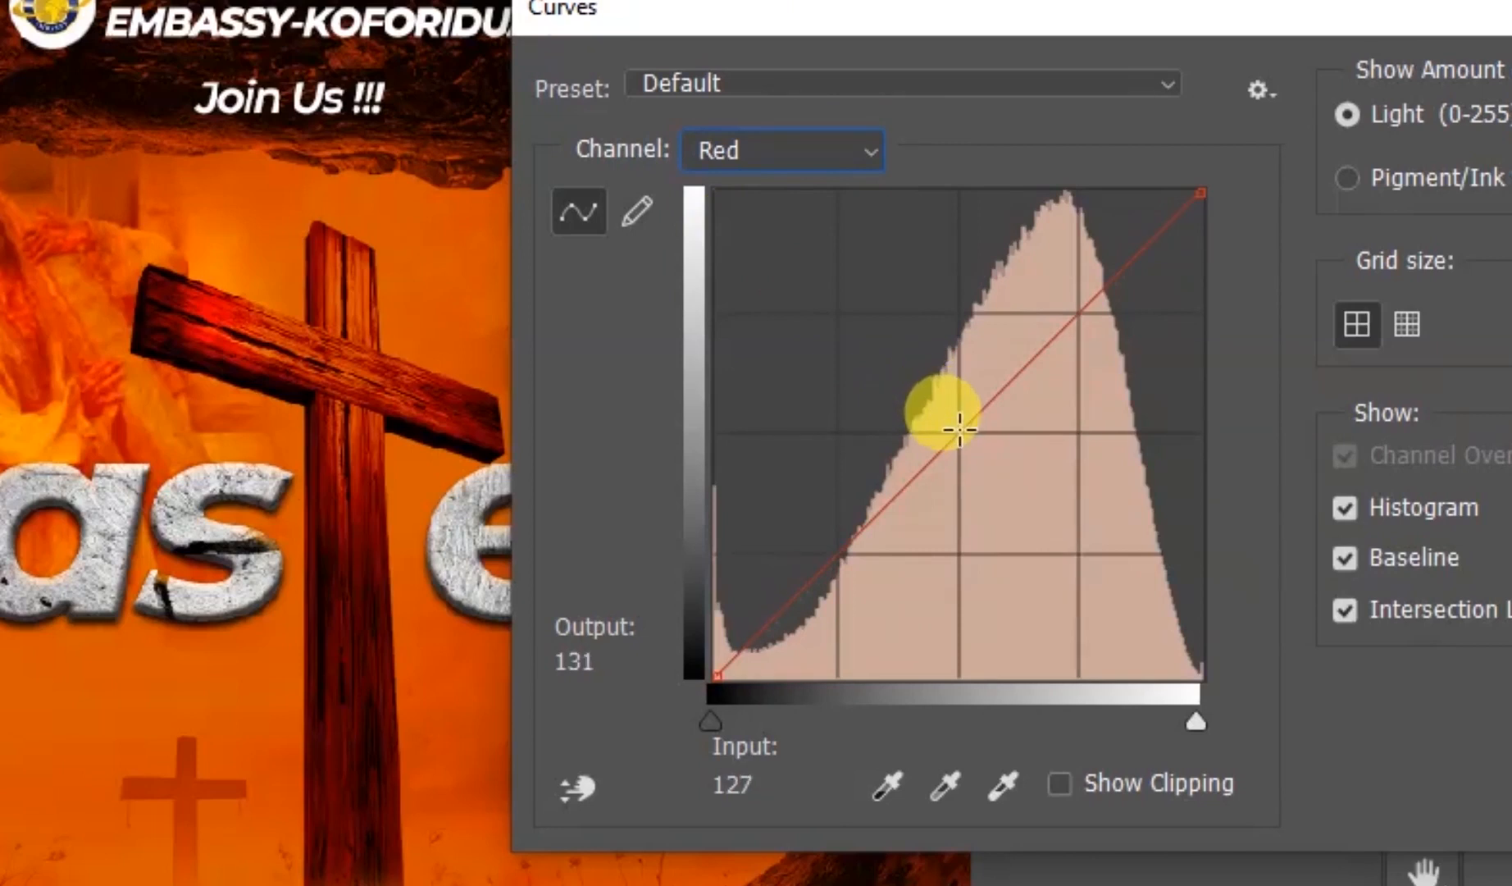
pyautogui.moveTo(958, 428); pyautogui.dragTo(932, 410)
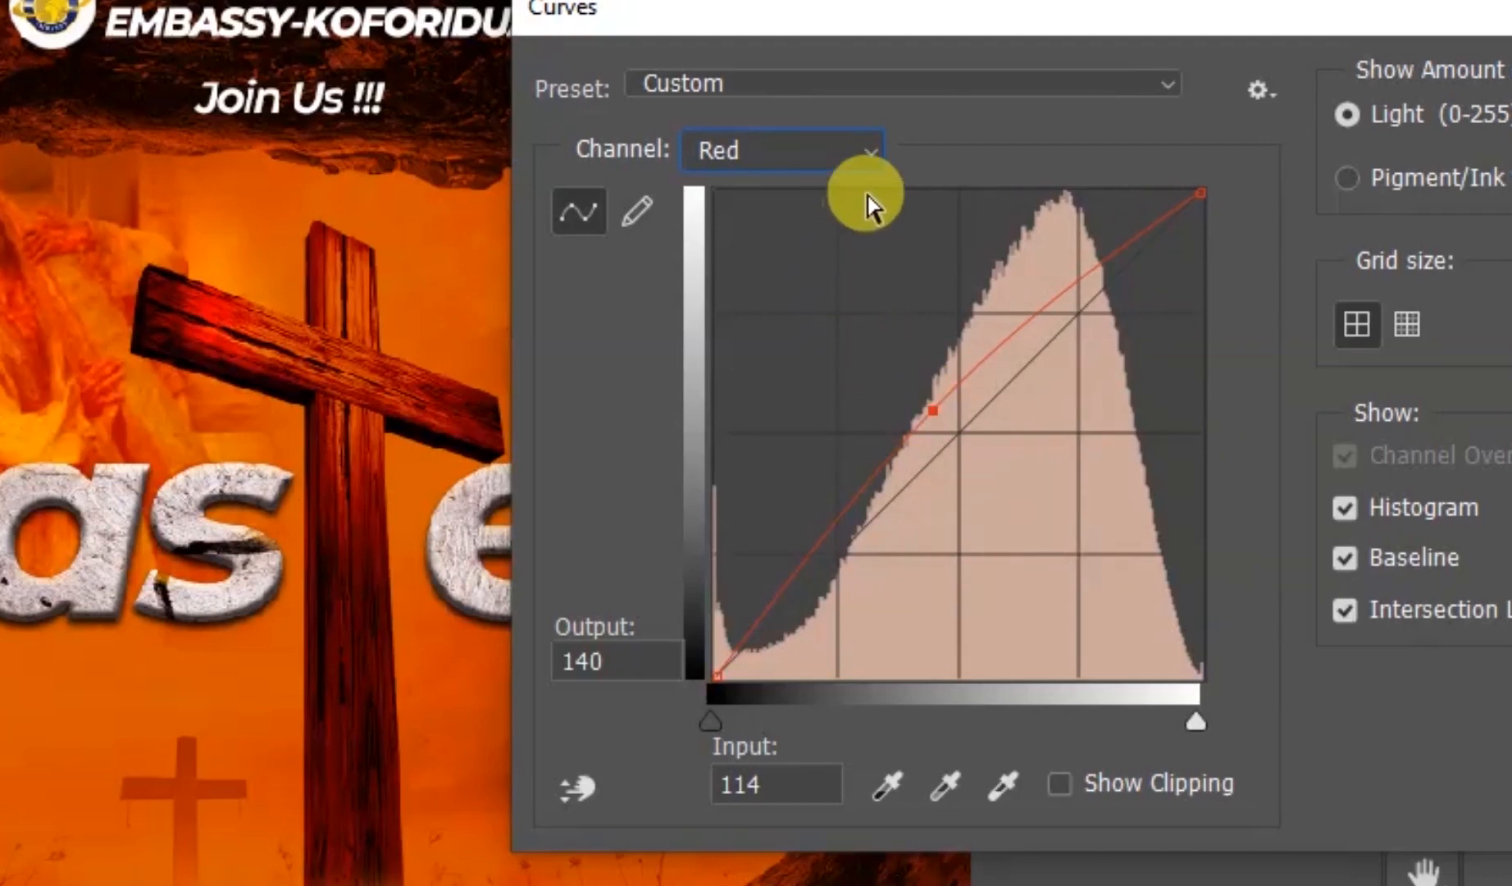
# Lower the Blue channel's midtones in the texture's Curves from input 150 to output 110
pyautogui.click(864, 150)
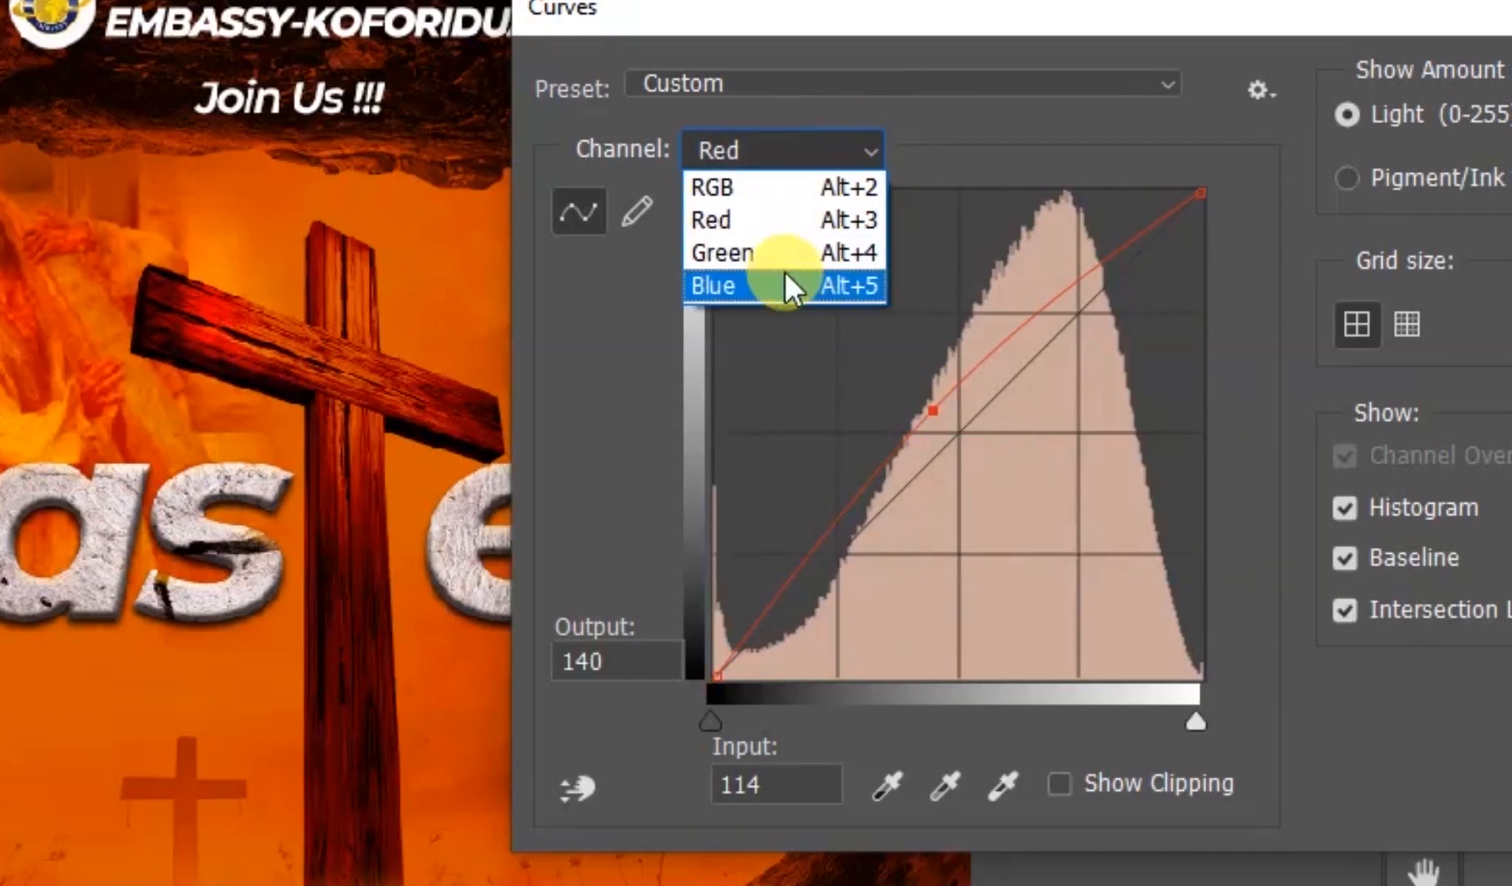
pyautogui.click(785, 279)
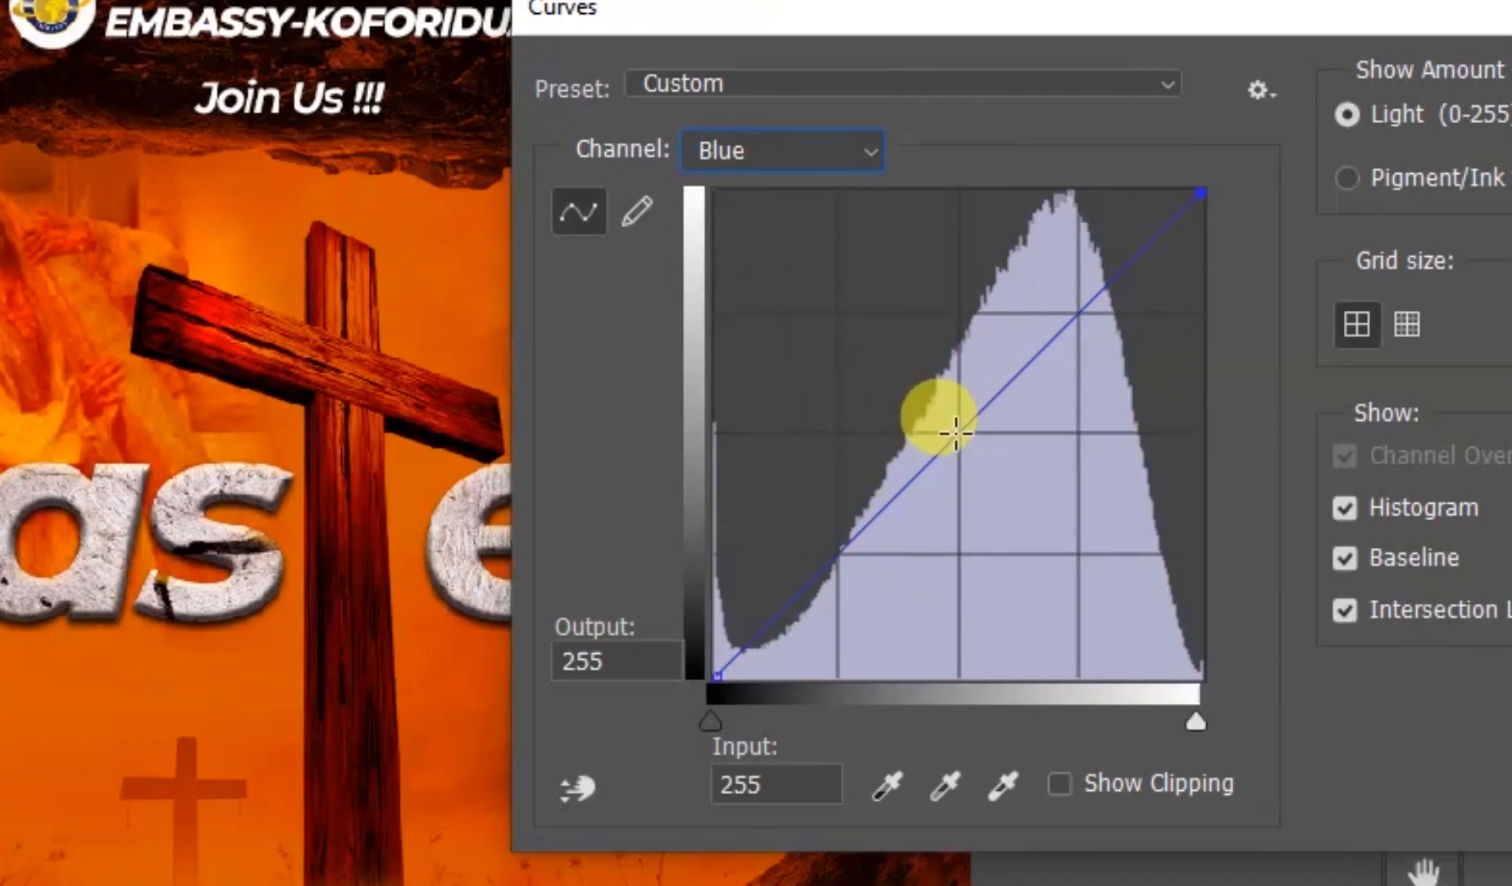
pyautogui.moveTo(955, 431); pyautogui.dragTo(1003, 468)
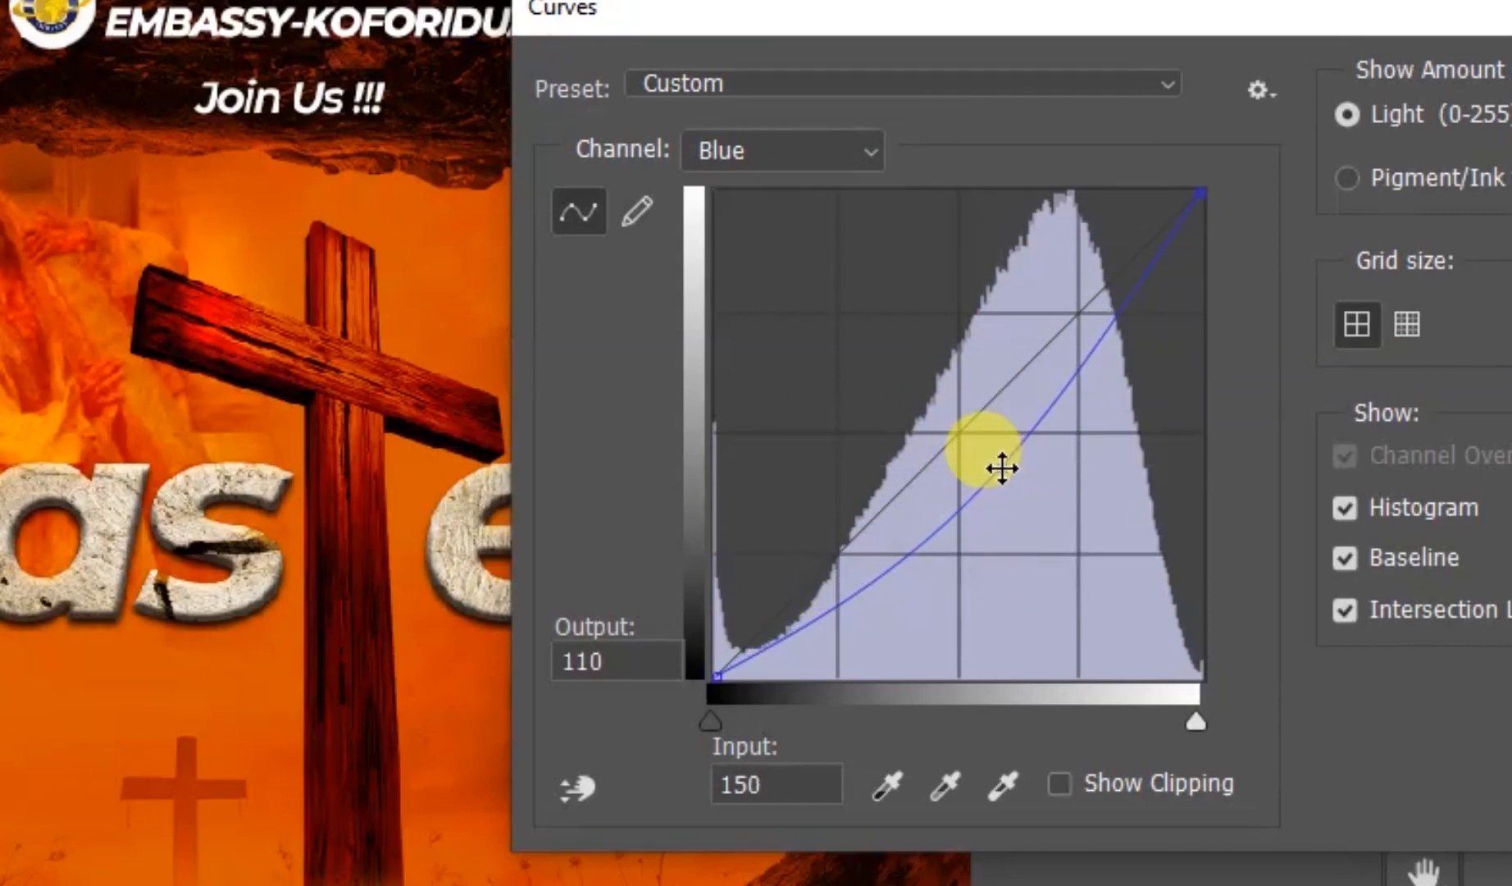
# Shape the texture's RGB curve into an S with points at input 86, output 66 and input 179, output 189, then apply and deselect the layer
pyautogui.click(873, 148)
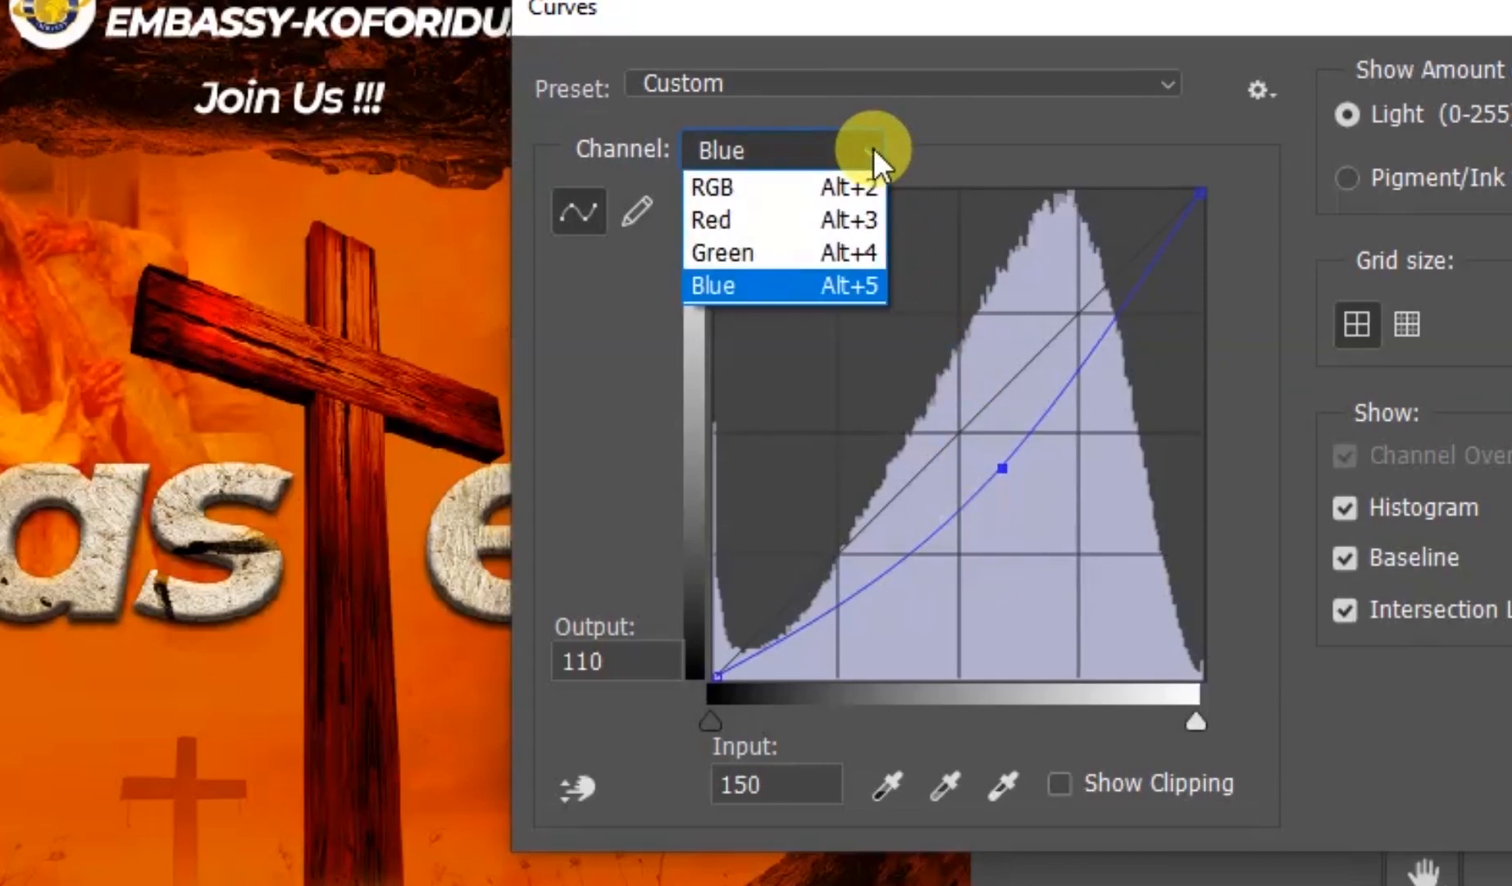
pyautogui.click(775, 191)
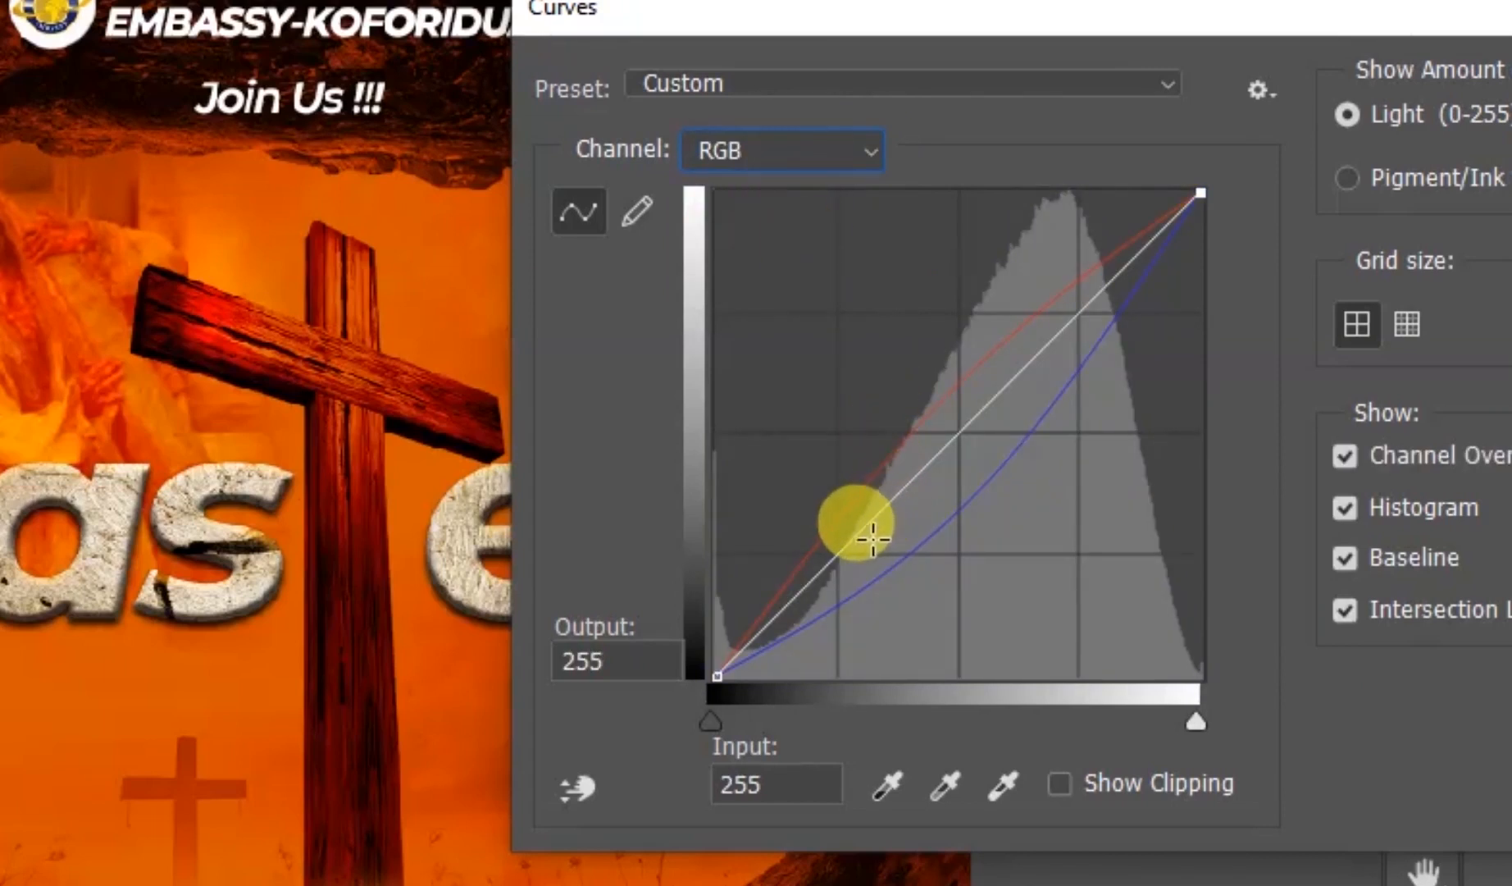
pyautogui.moveTo(853, 540); pyautogui.dragTo(877, 552)
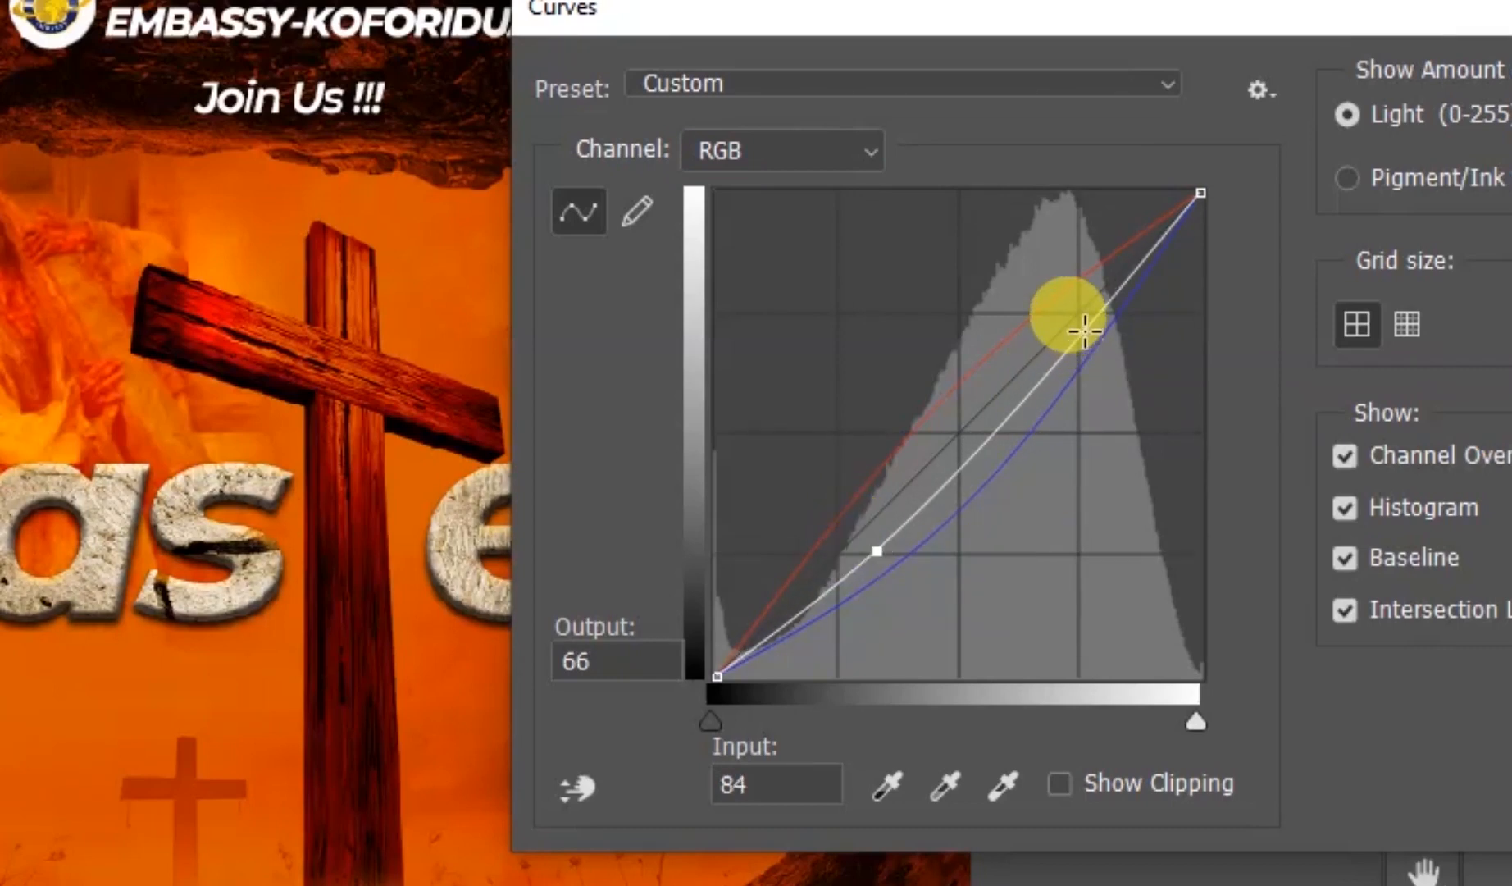
pyautogui.moveTo(1080, 328); pyautogui.dragTo(1056, 317)
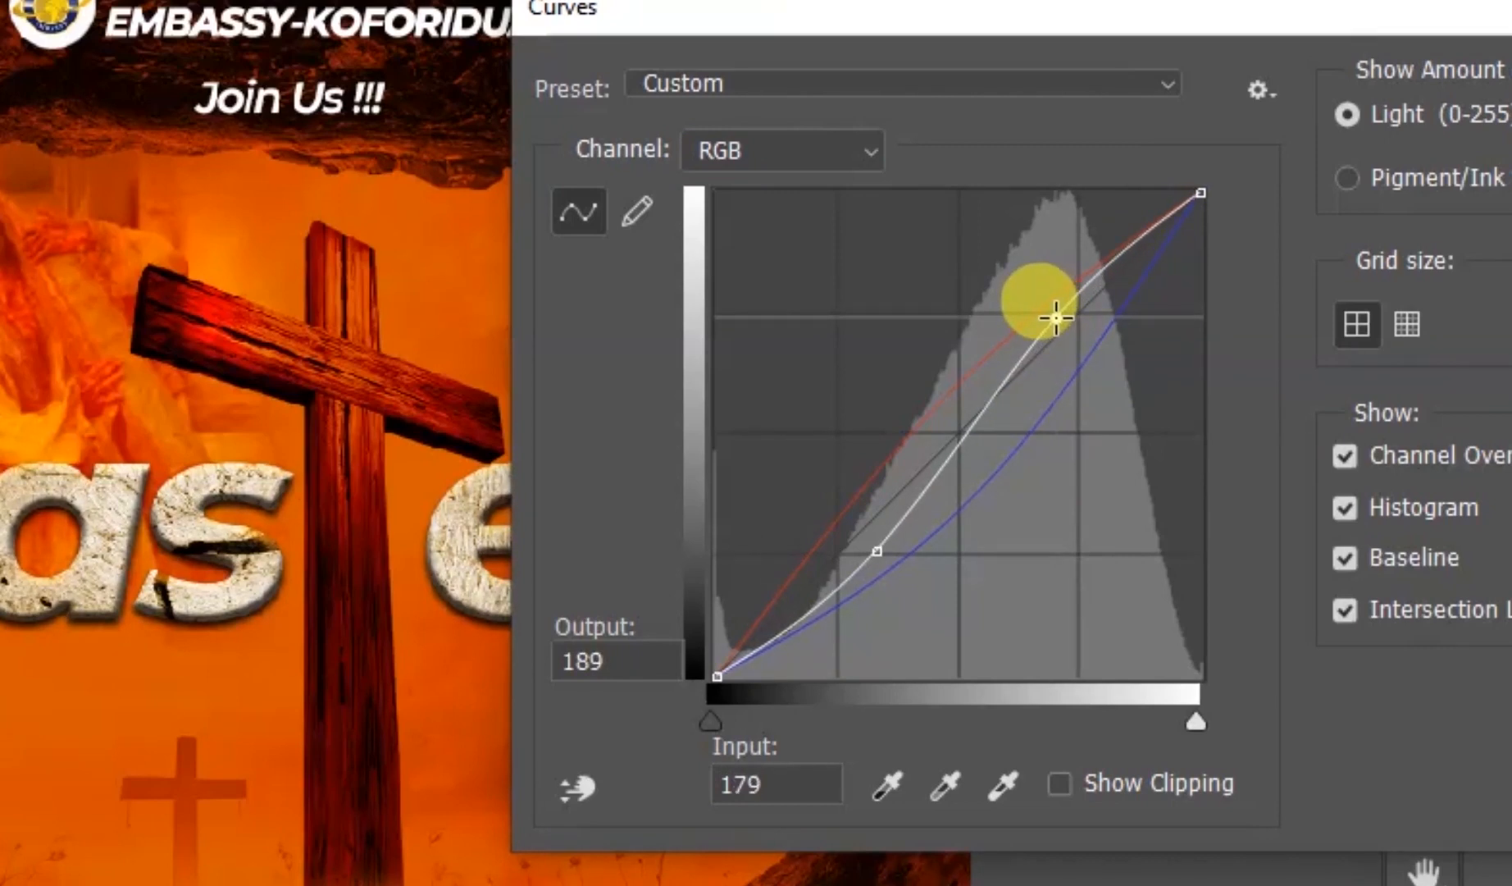
pyautogui.click(869, 554)
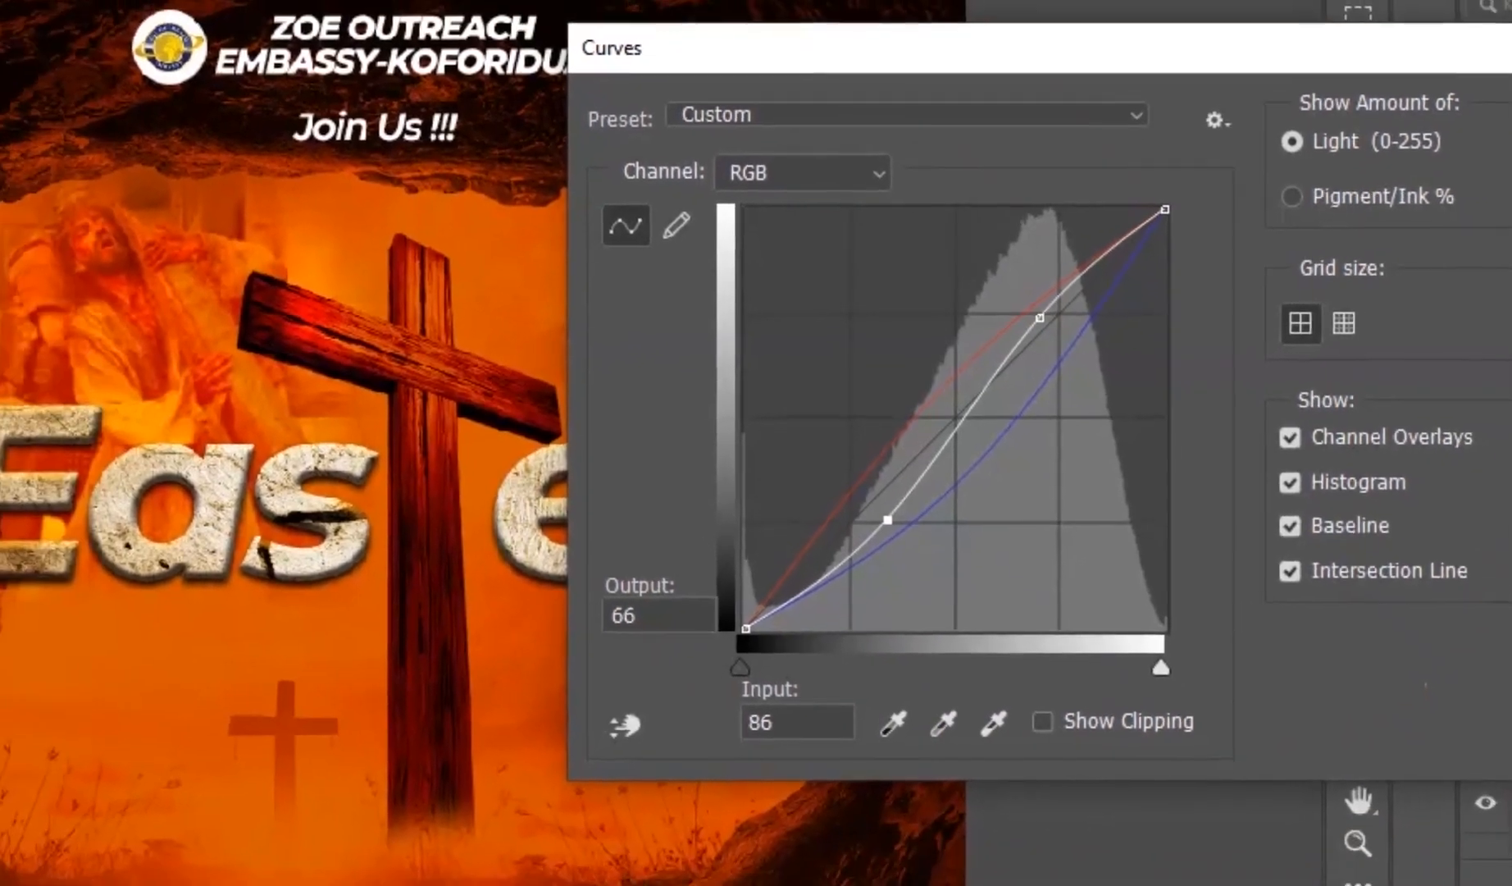
pyautogui.click(1496, 148)
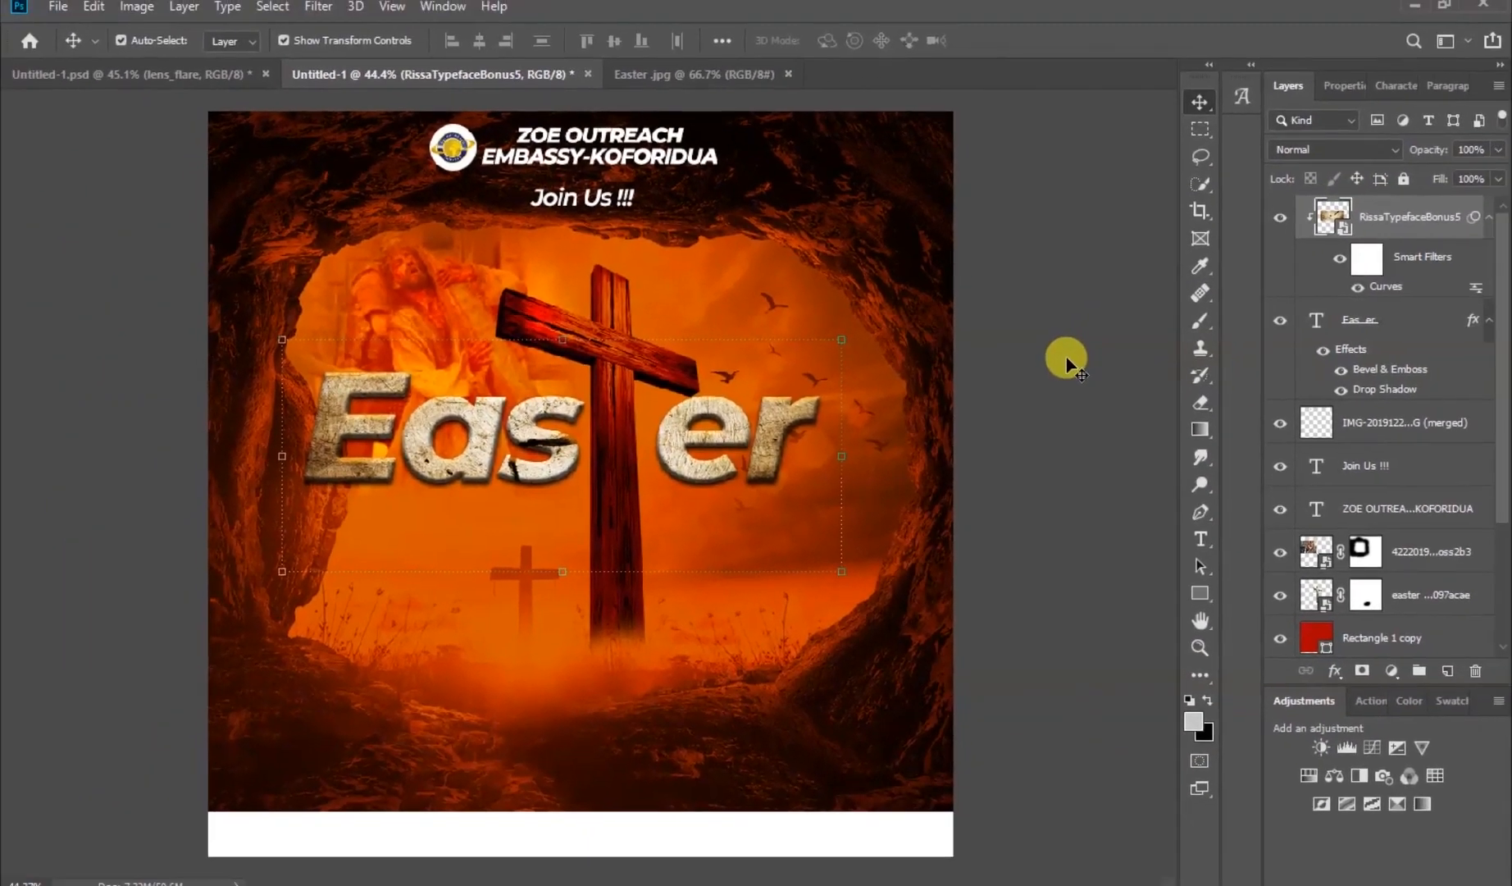
pyautogui.click(1066, 361)
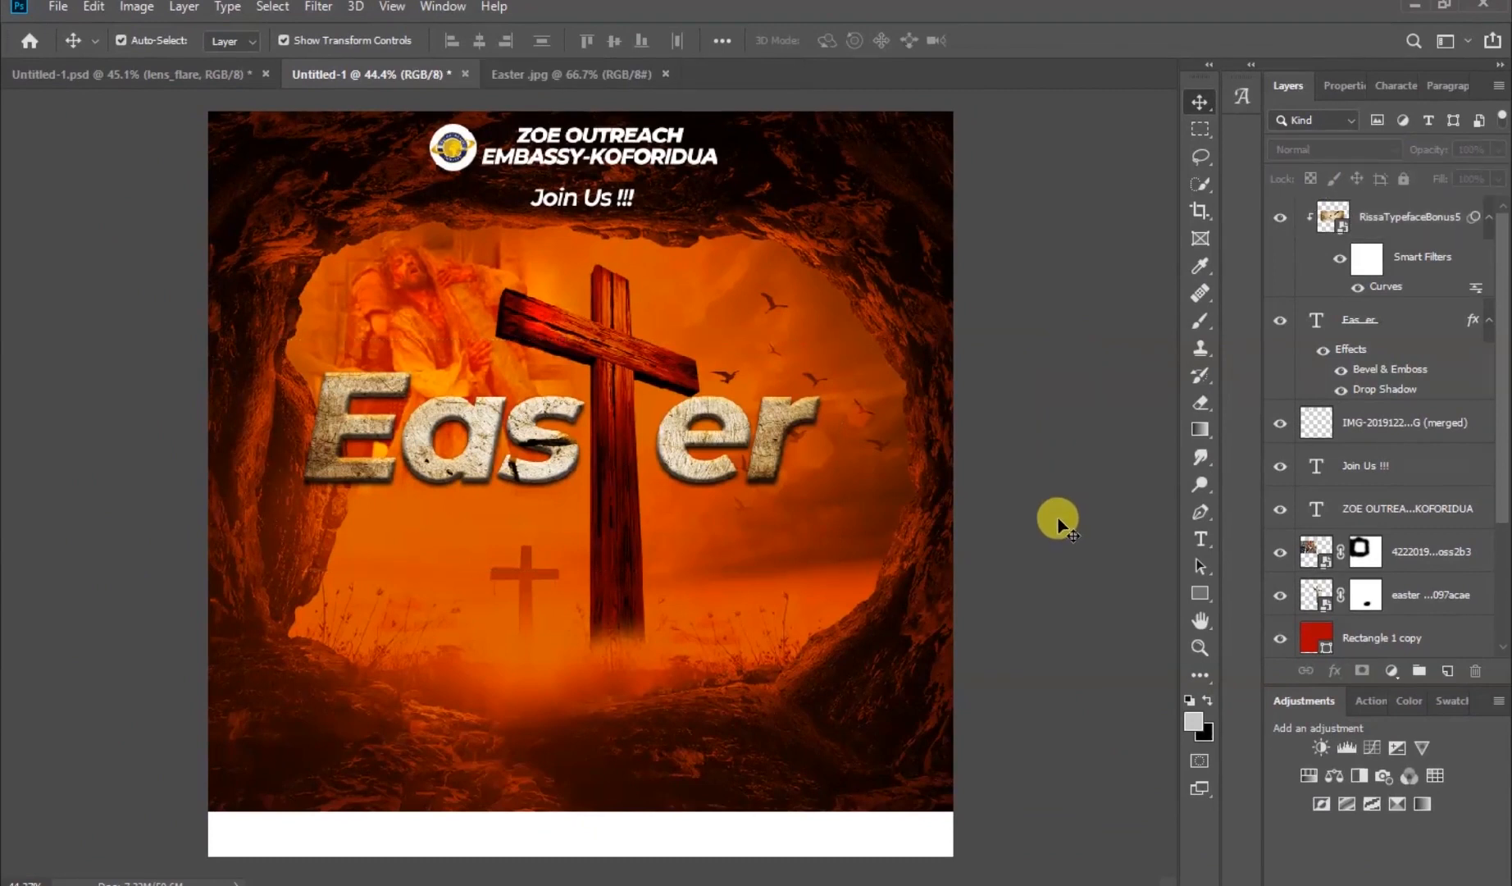
# Add a white text layer reading "SUNDAY" in Montserrat ExtraBold Italic at 120 pt and place it directly below the Easter title
pyautogui.click(1199, 542)
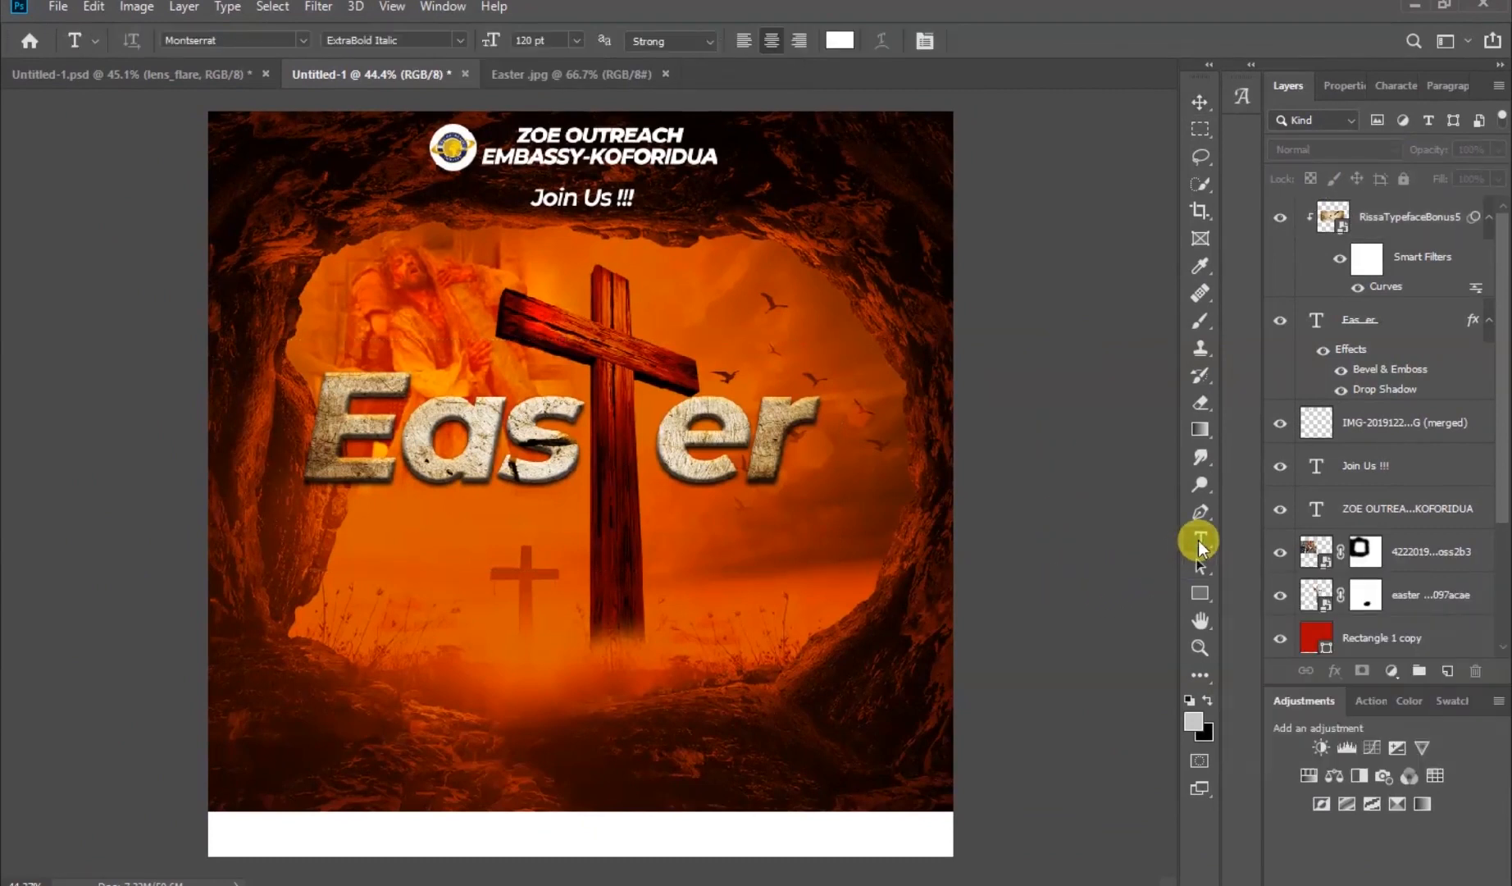
pyautogui.click(361, 554)
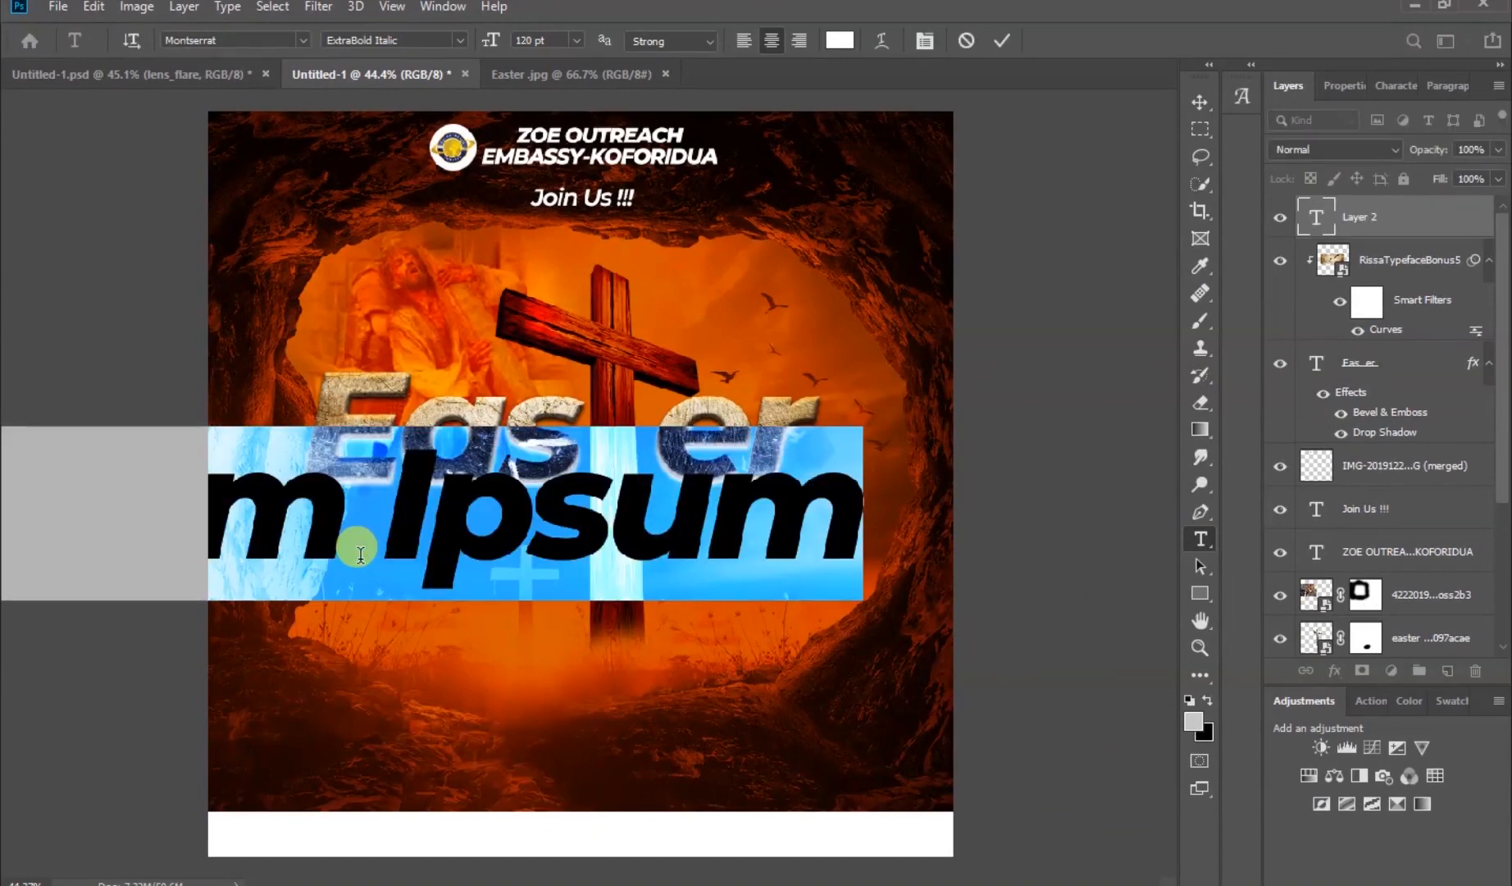
pyautogui.write('SUNDA')
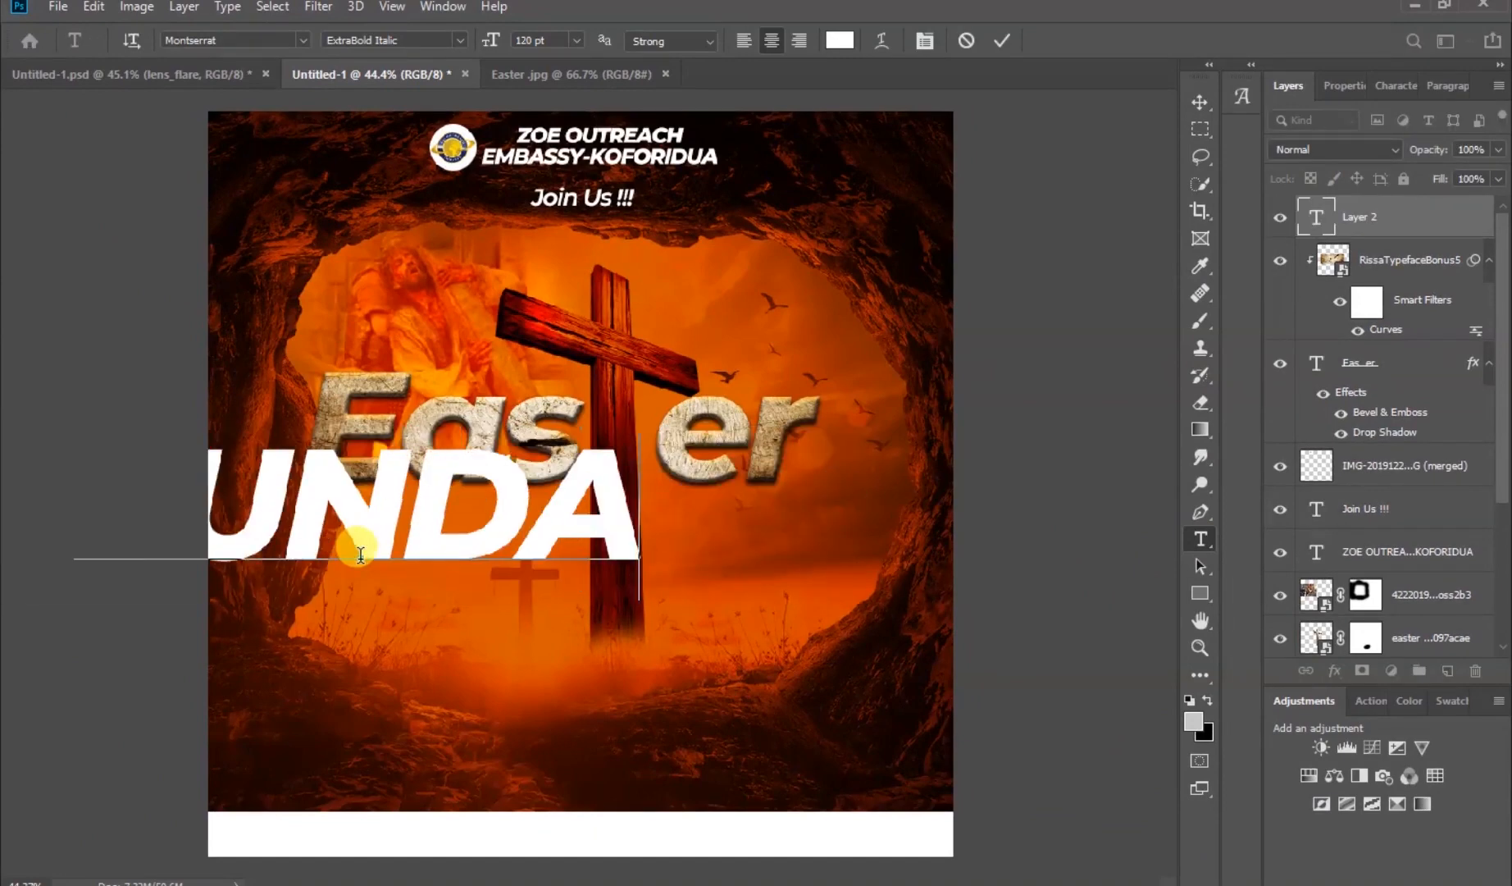
pyautogui.write('Y')
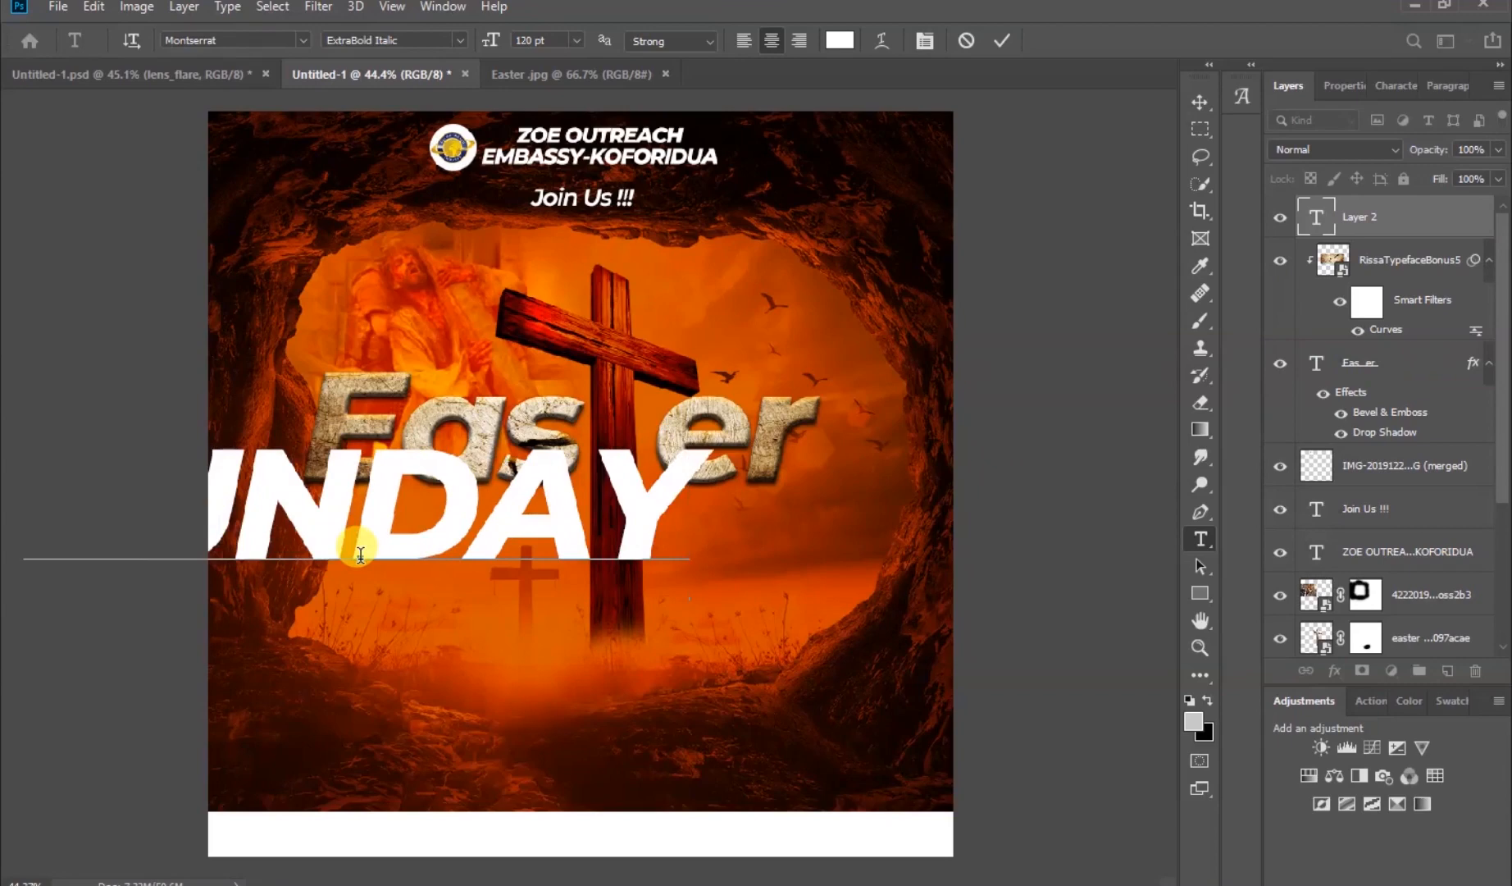
pyautogui.click(1002, 41)
pyautogui.click(1200, 102)
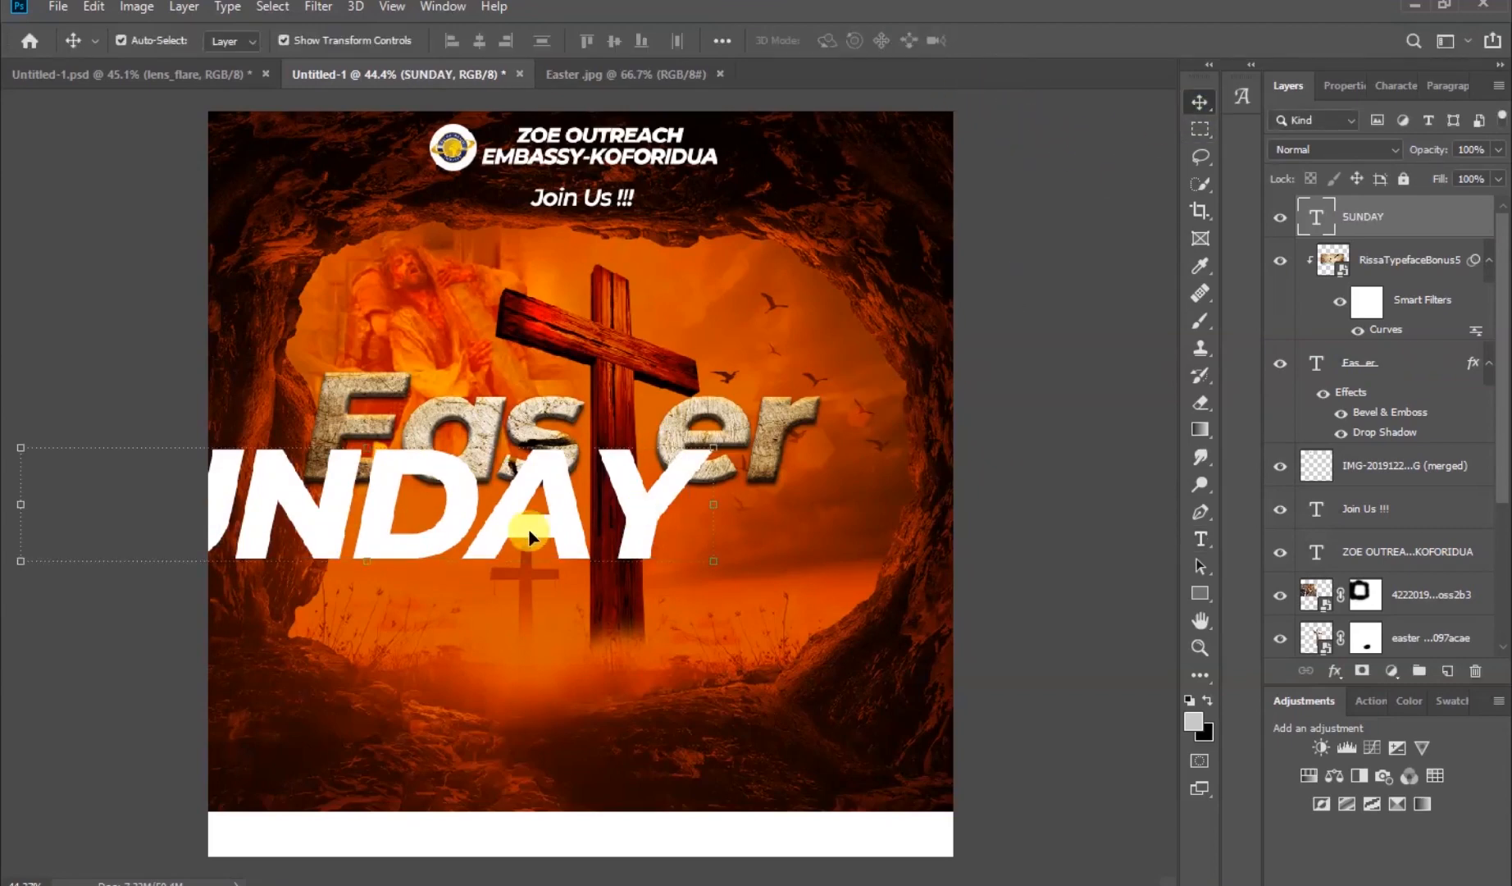
pyautogui.moveTo(460, 525); pyautogui.dragTo(685, 569)
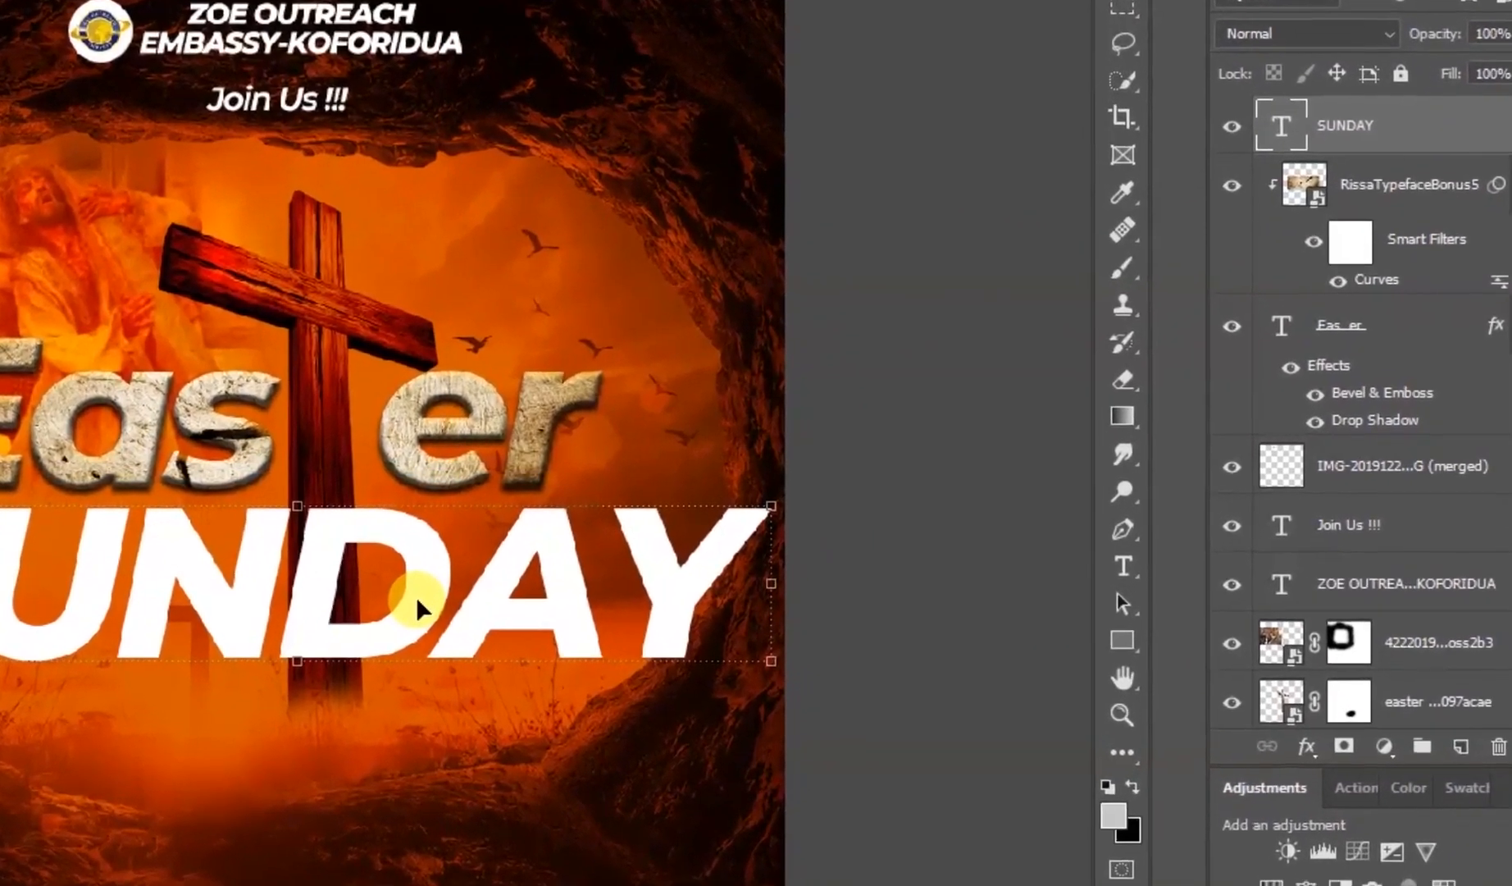
# Set the SUNDAY text's font to Tw Cen MT with -100 tracking and shift it left beneath the Easter title
pyautogui.click(1279, 2)
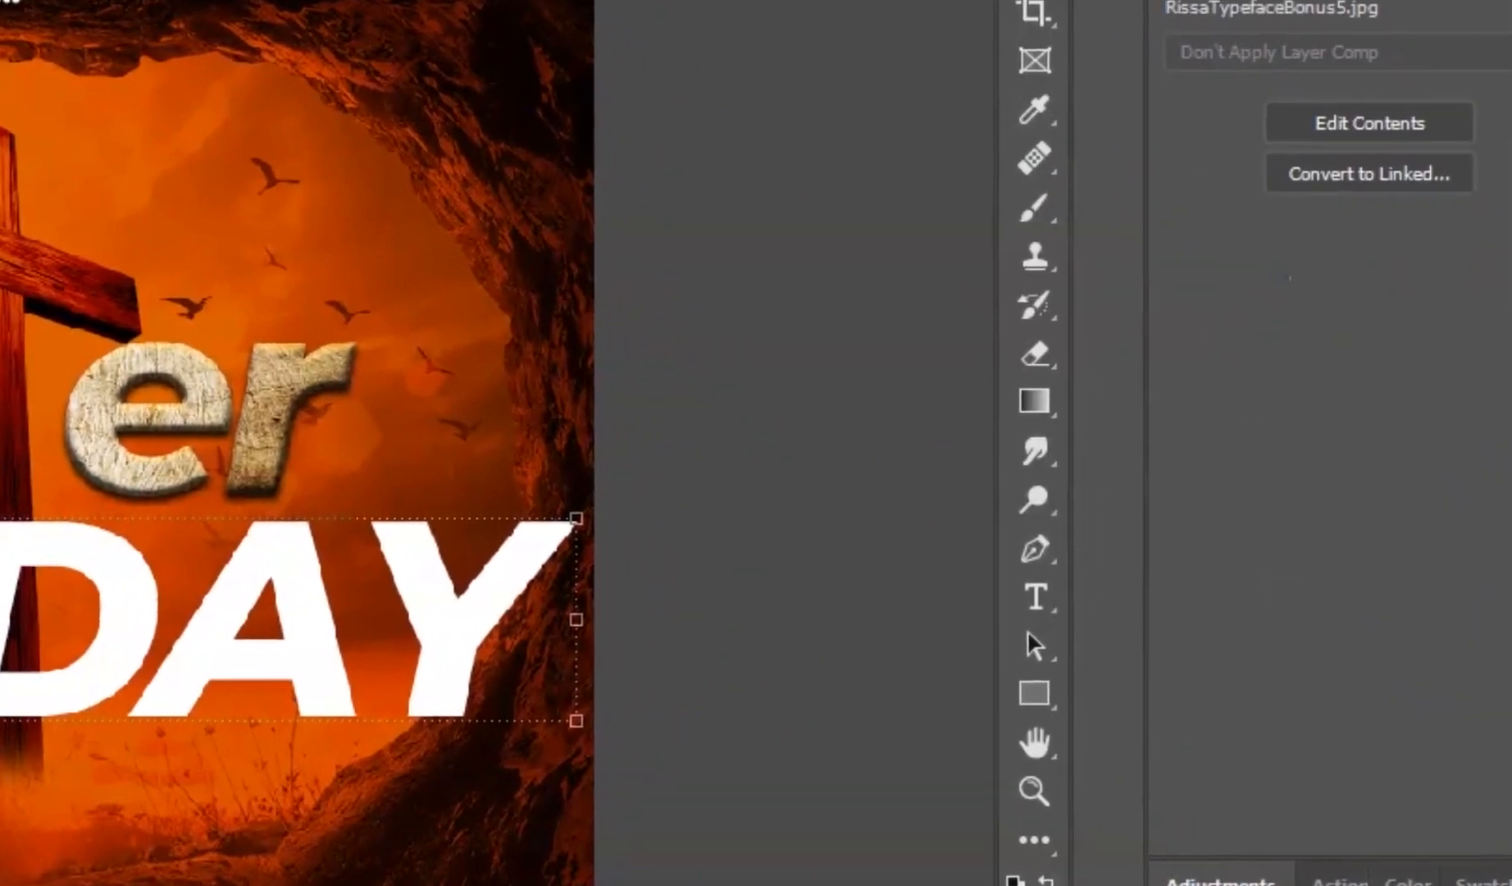
pyautogui.click(1464, 46)
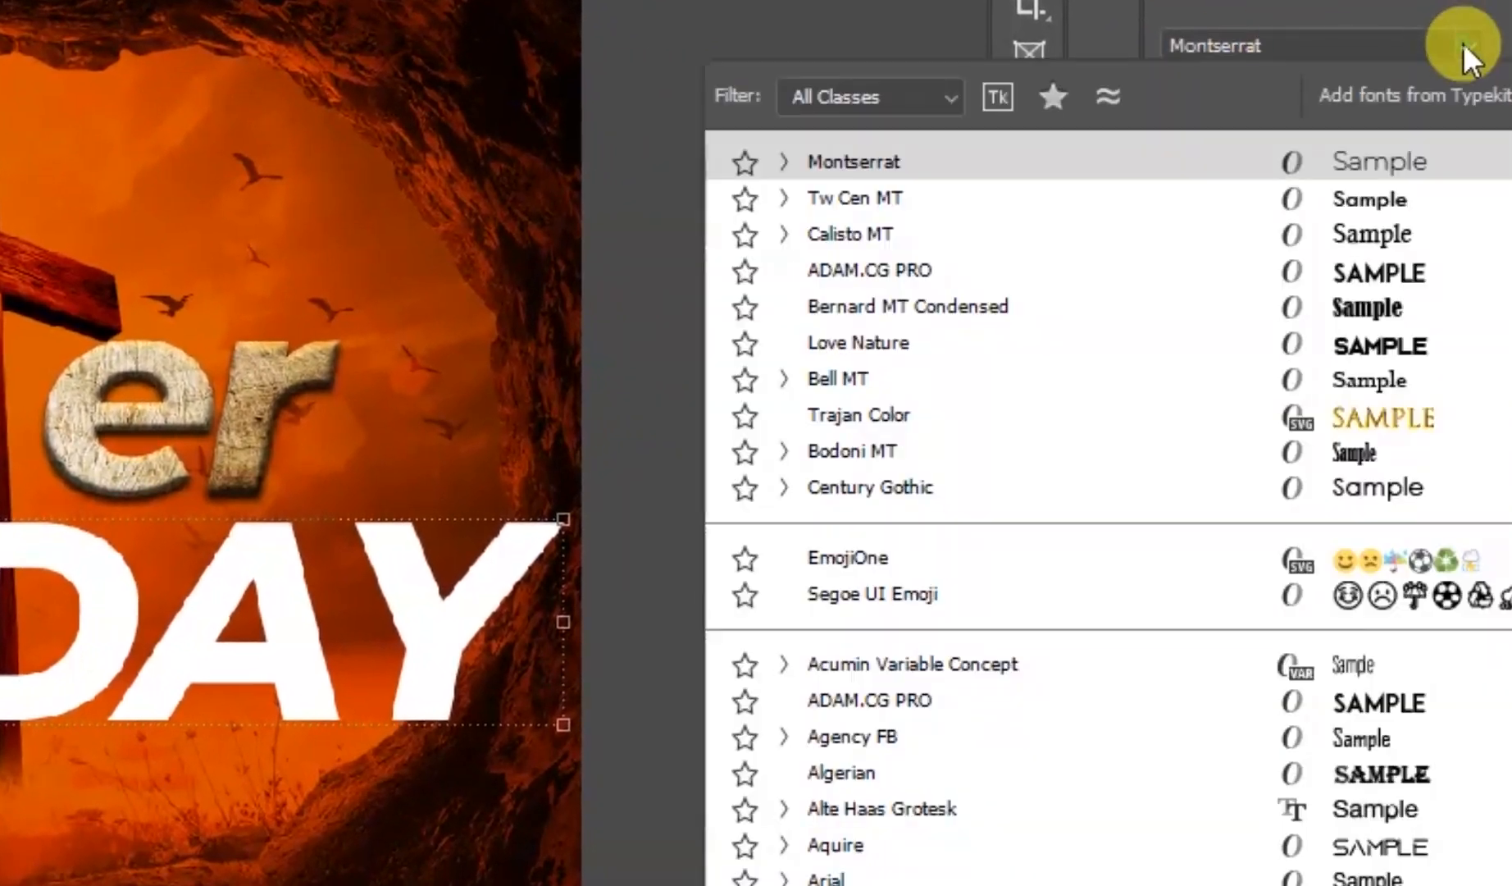
pyautogui.click(1009, 204)
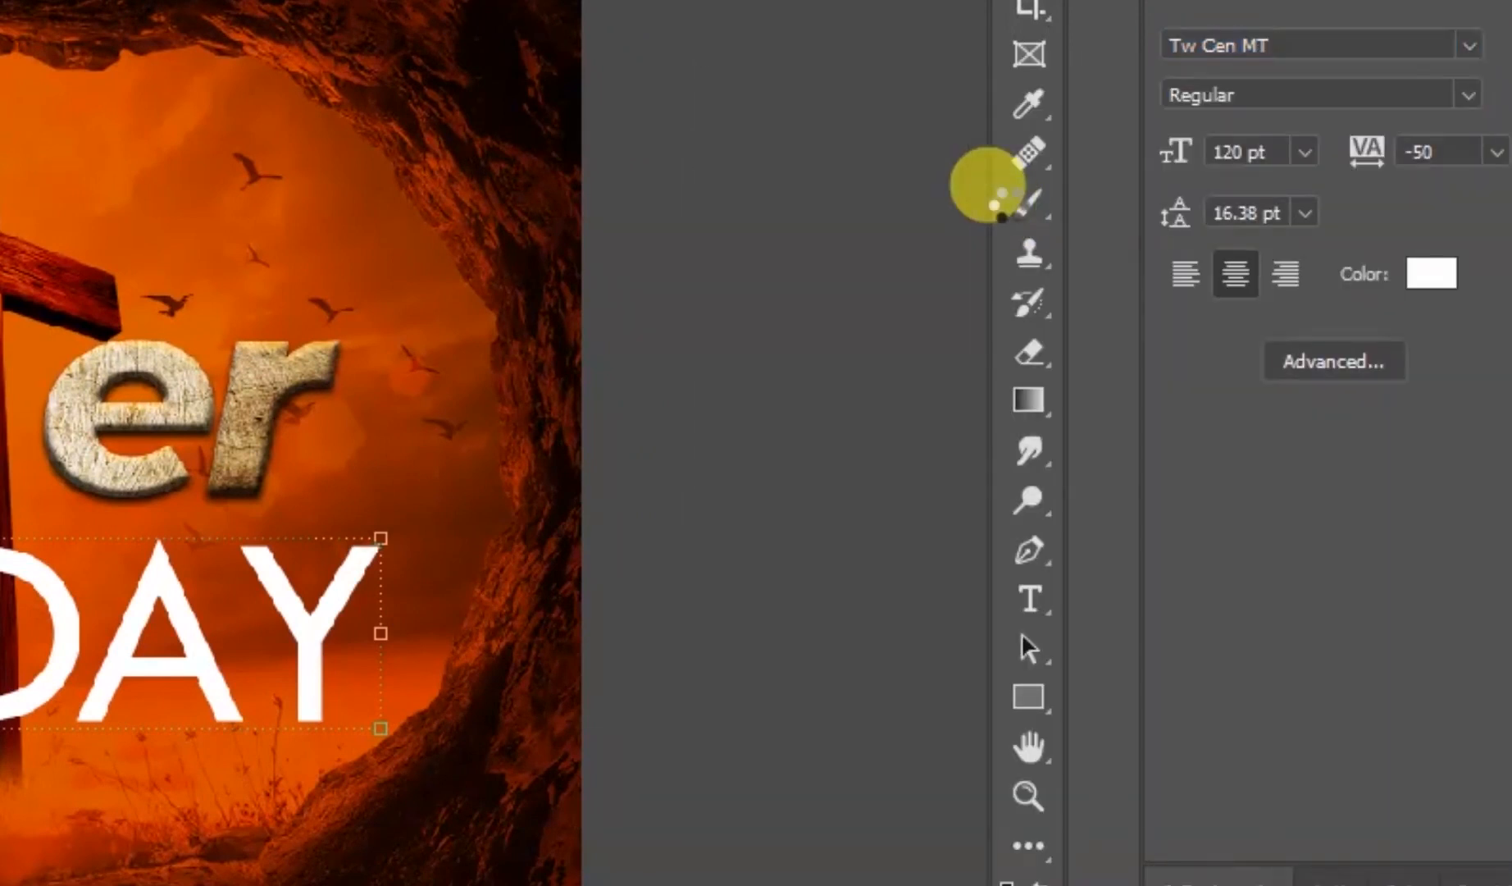
pyautogui.click(1501, 154)
pyautogui.click(1469, 195)
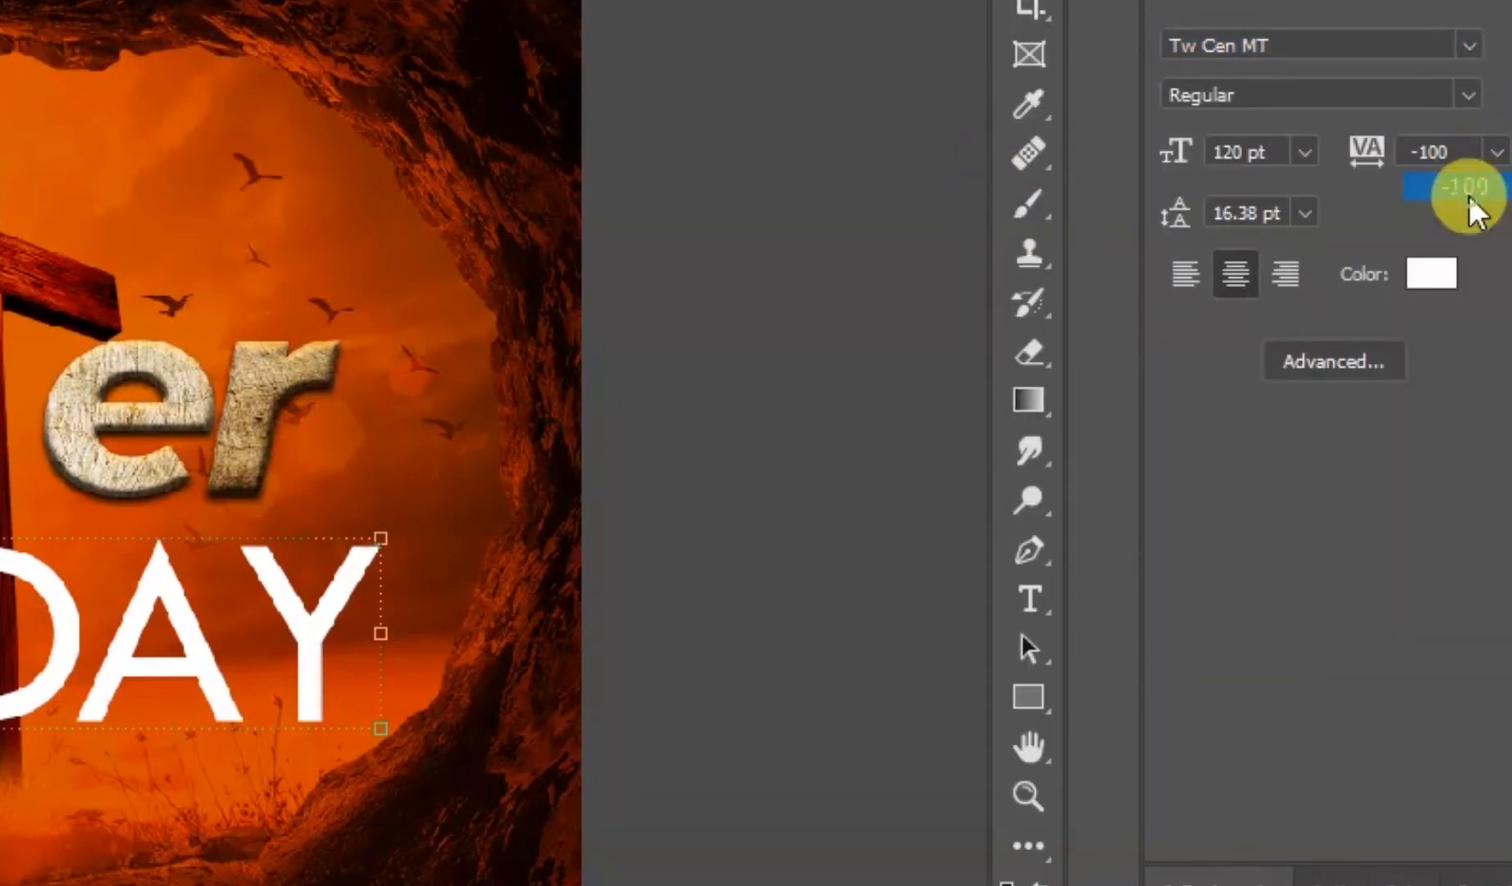
pyautogui.moveTo(67, 656); pyautogui.dragTo(0, 649)
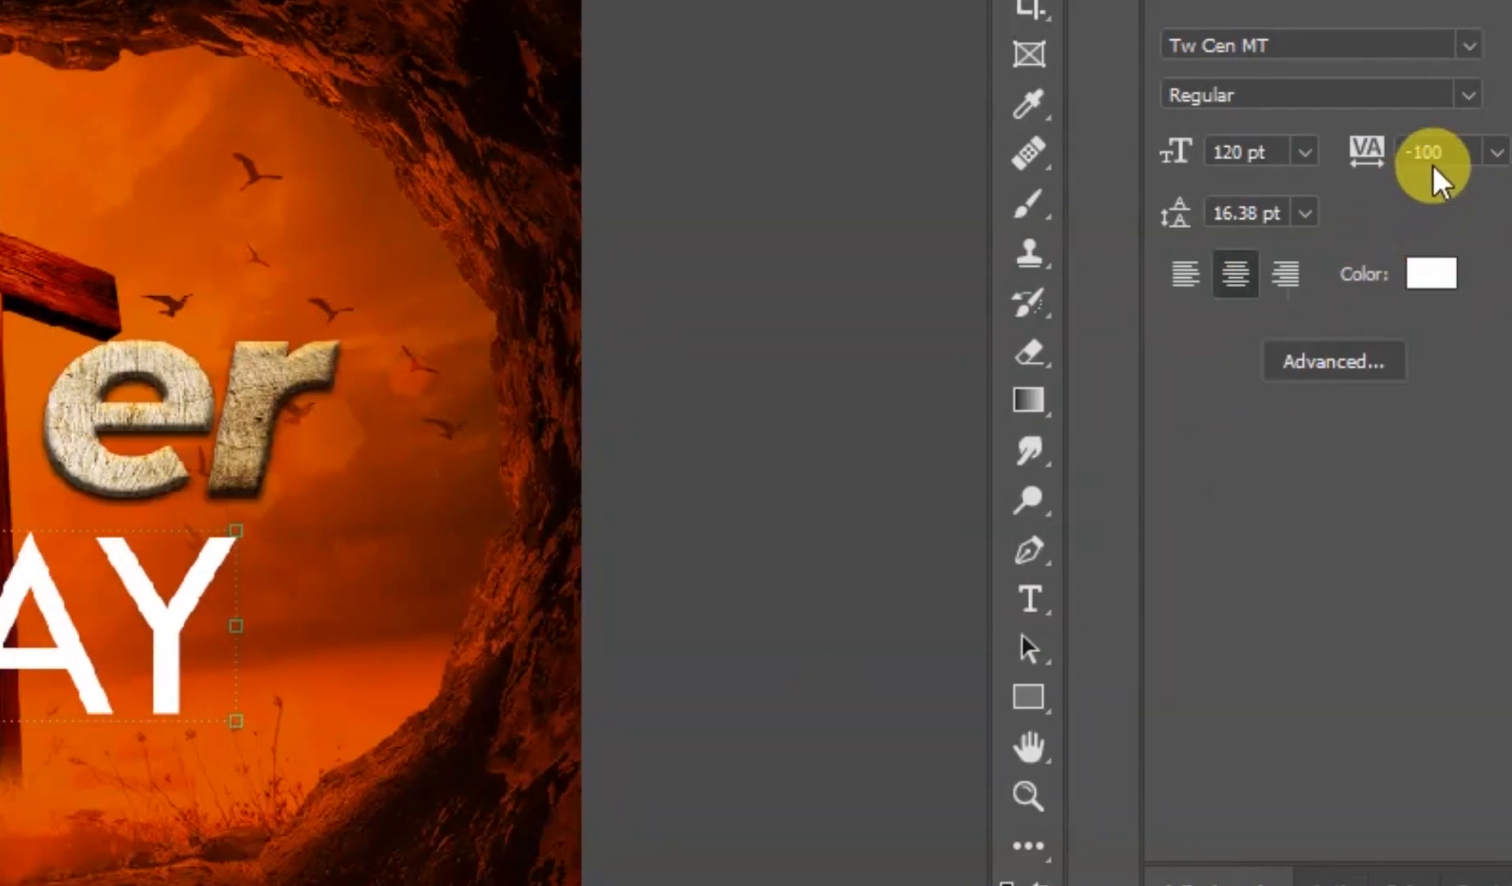
# Try the Bold Italic style on the SUNDAY text, settling on Italic
pyautogui.click(1464, 92)
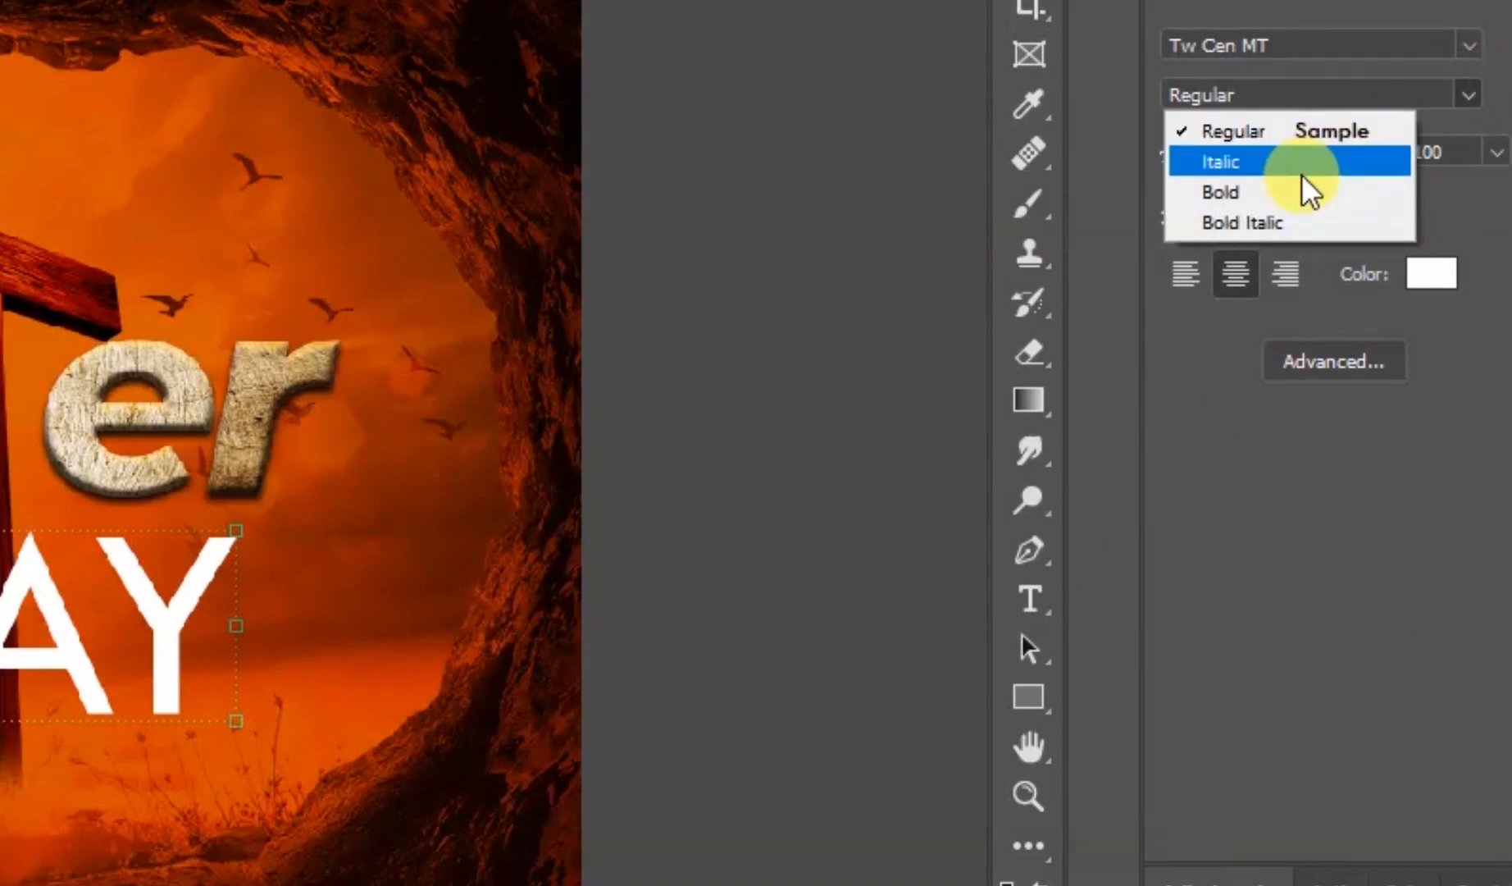
pyautogui.click(1285, 220)
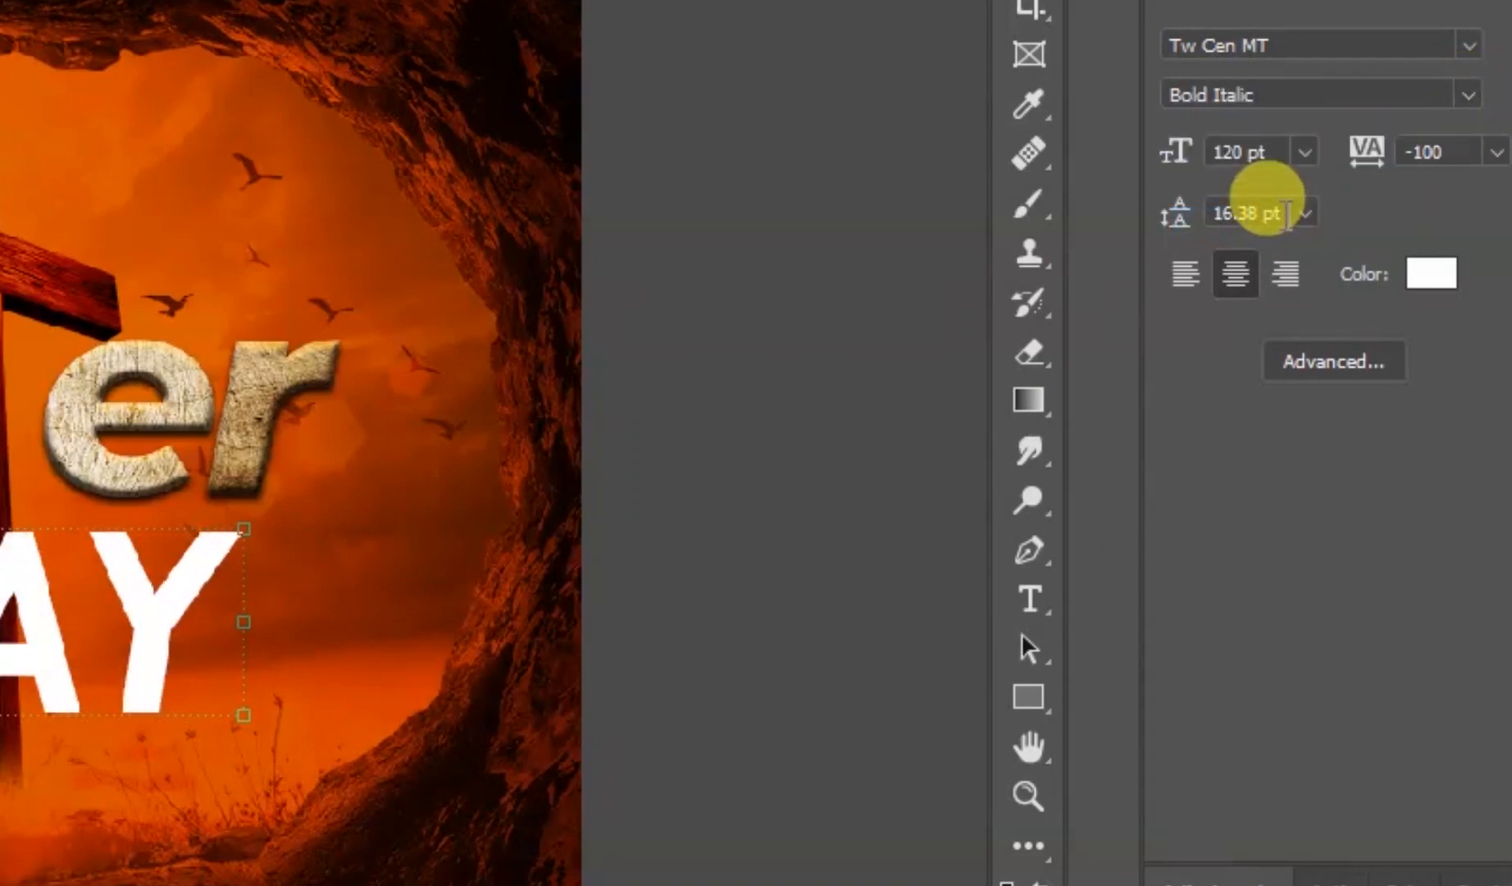
pyautogui.click(1464, 93)
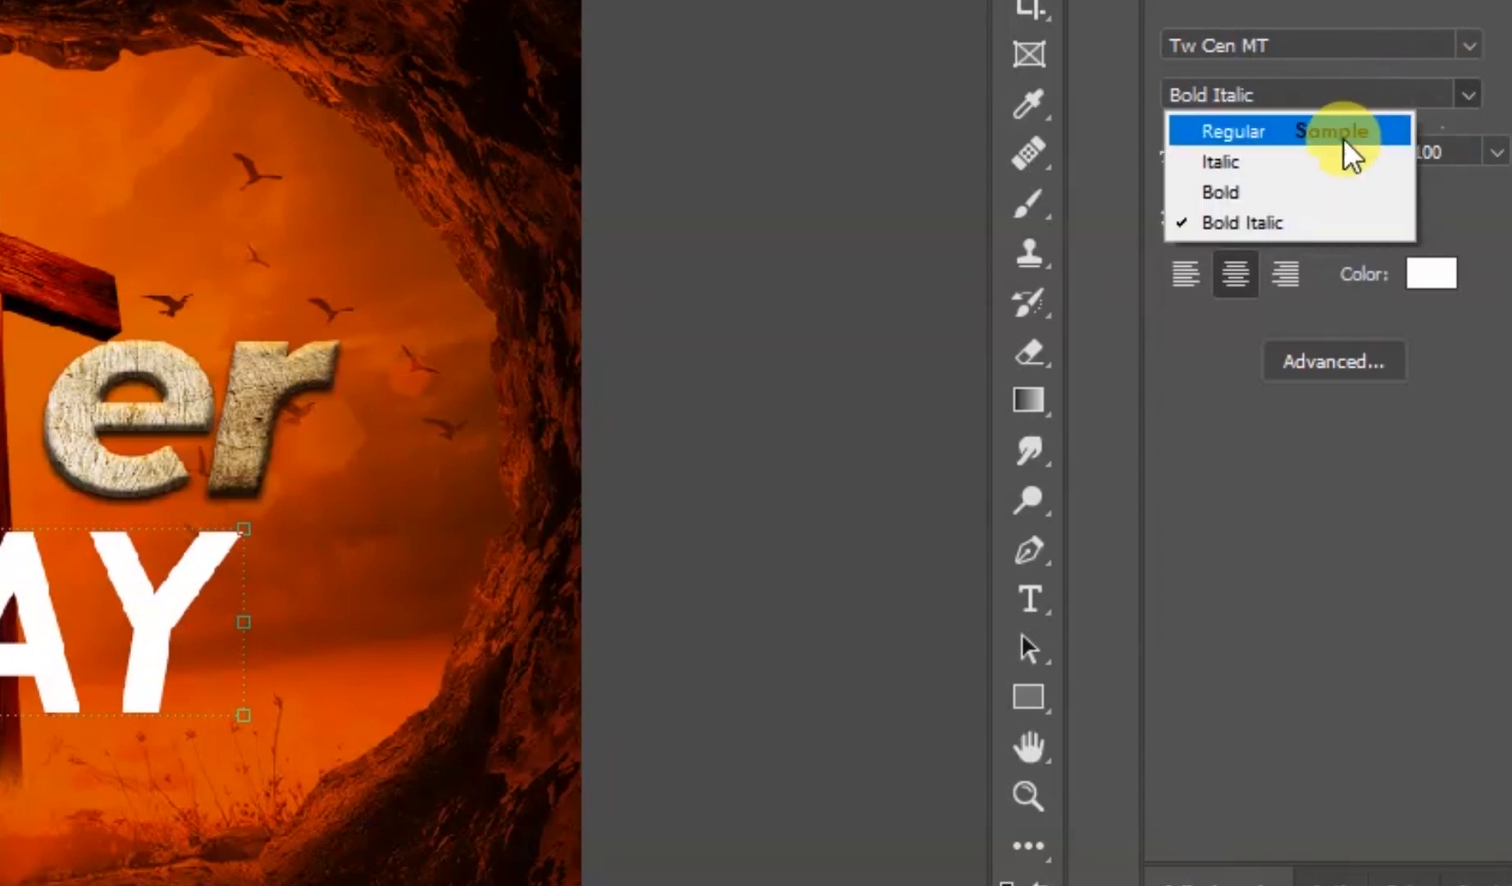
pyautogui.click(1330, 159)
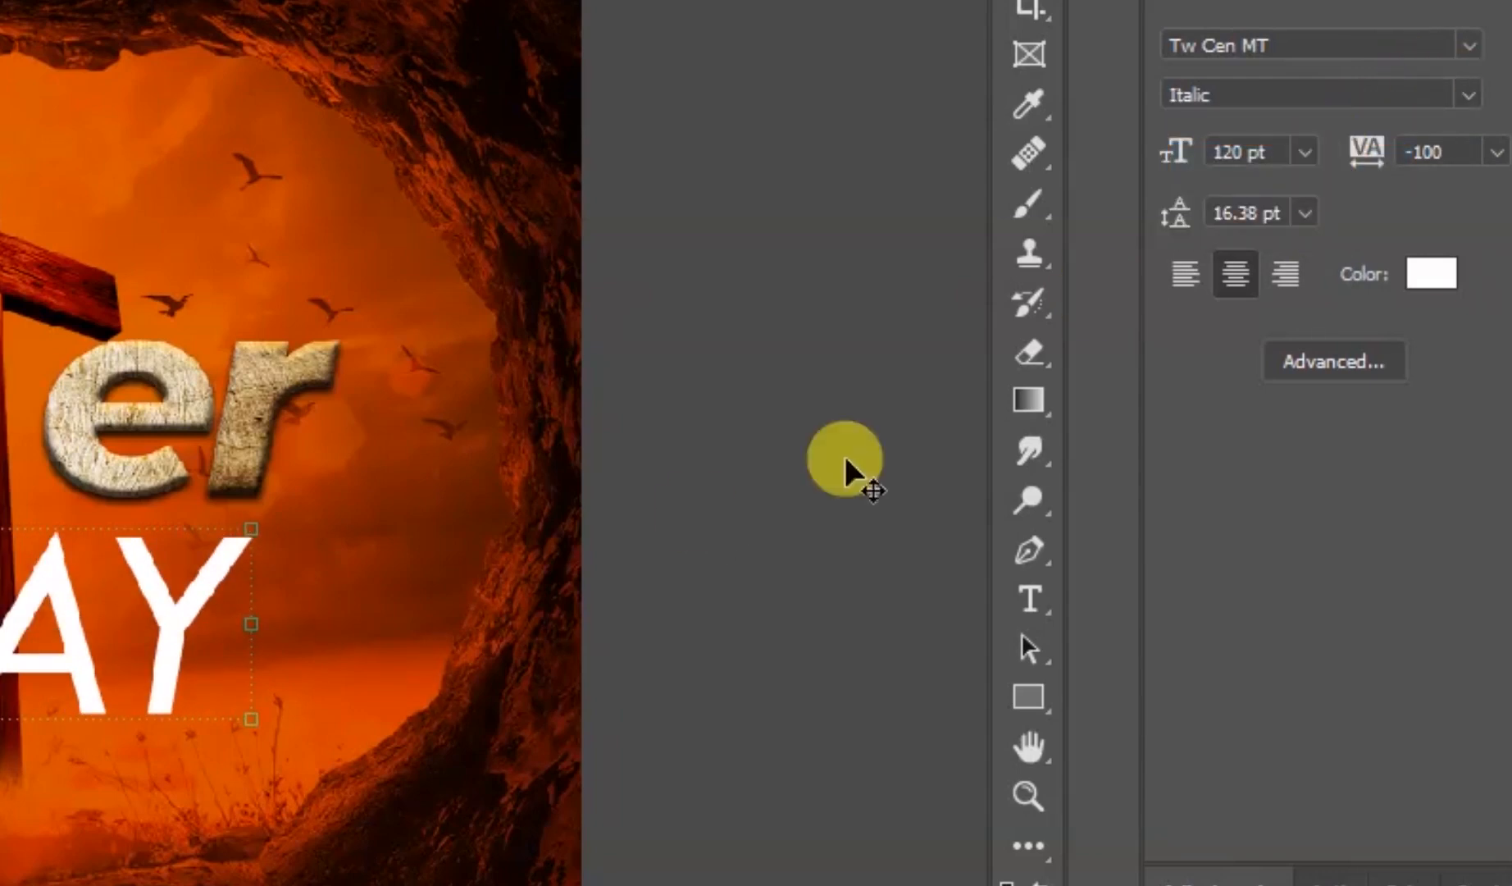
# Fine-tune the SUNDAY text's position under the title to X 0.87 in, Y 3.86 in, and deselect it
pyautogui.moveTo(54, 592); pyautogui.dragTo(45, 591)
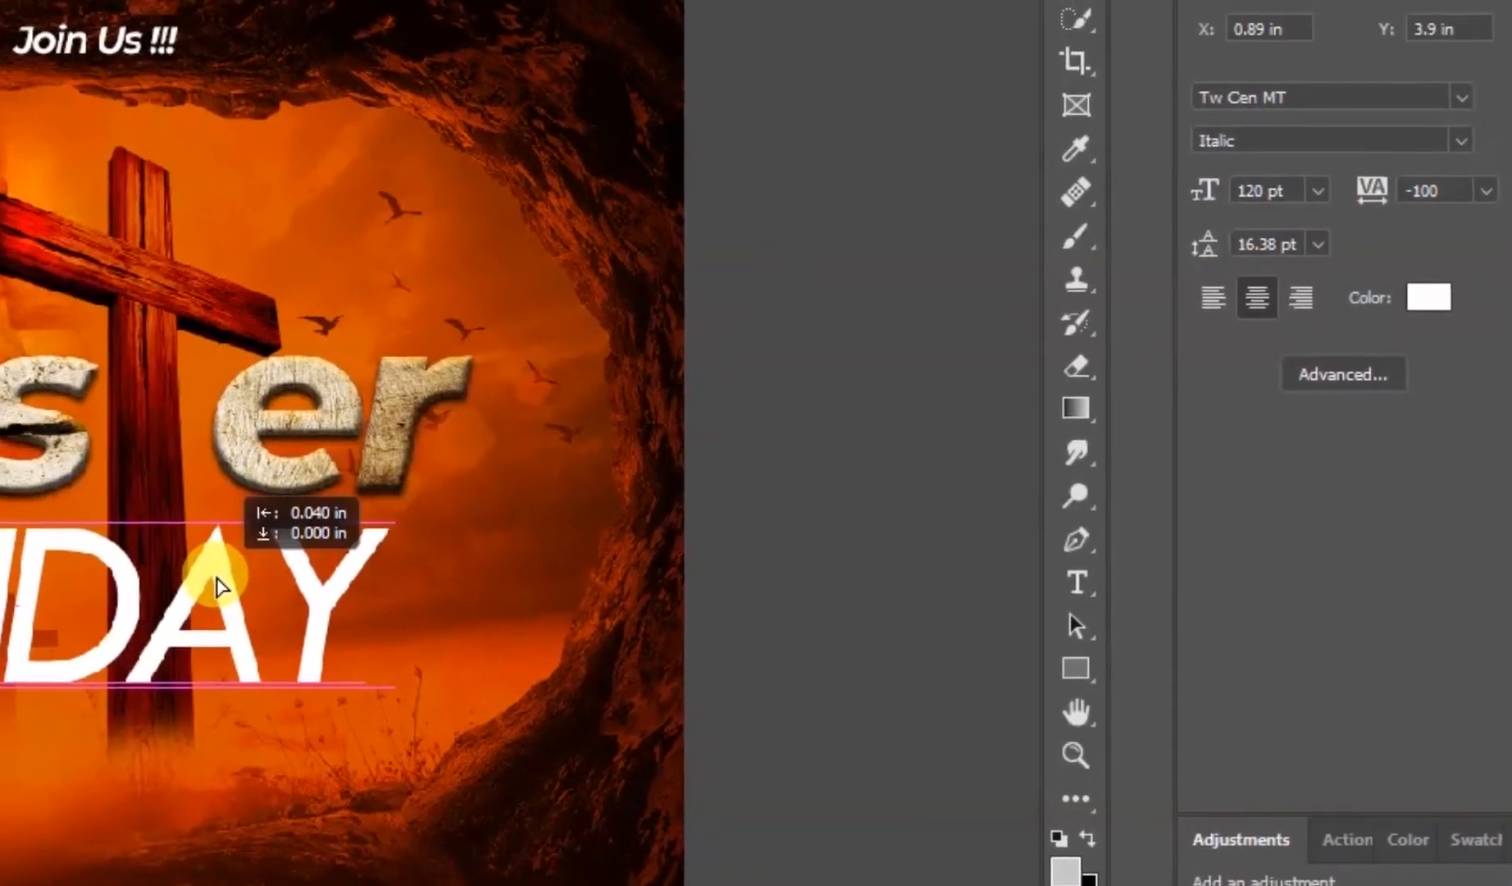
pyautogui.moveTo(217, 584); pyautogui.dragTo(220, 584)
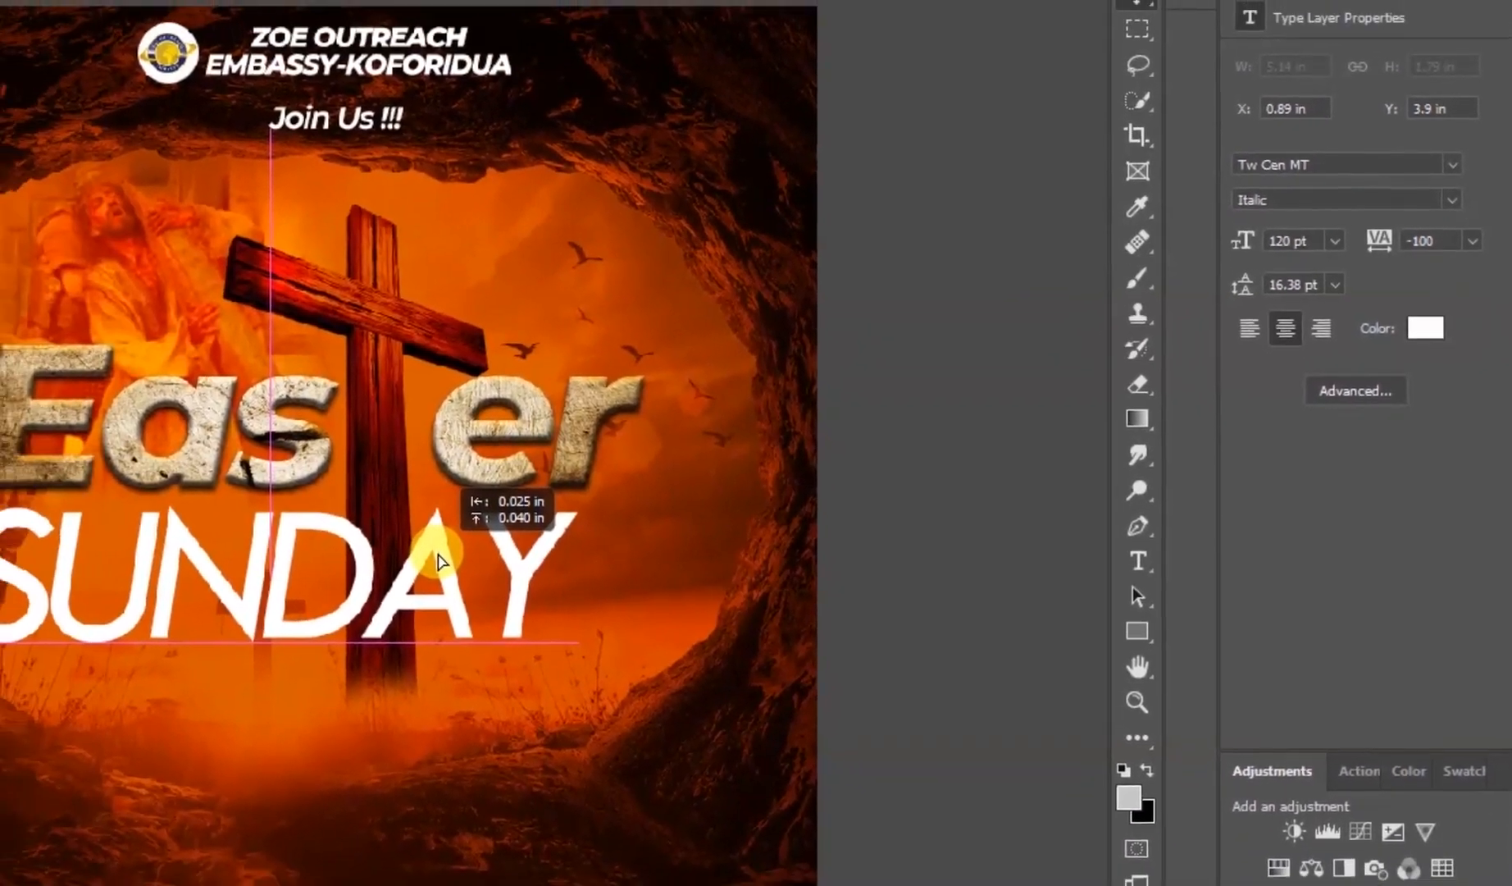
pyautogui.moveTo(438, 555); pyautogui.dragTo(439, 555)
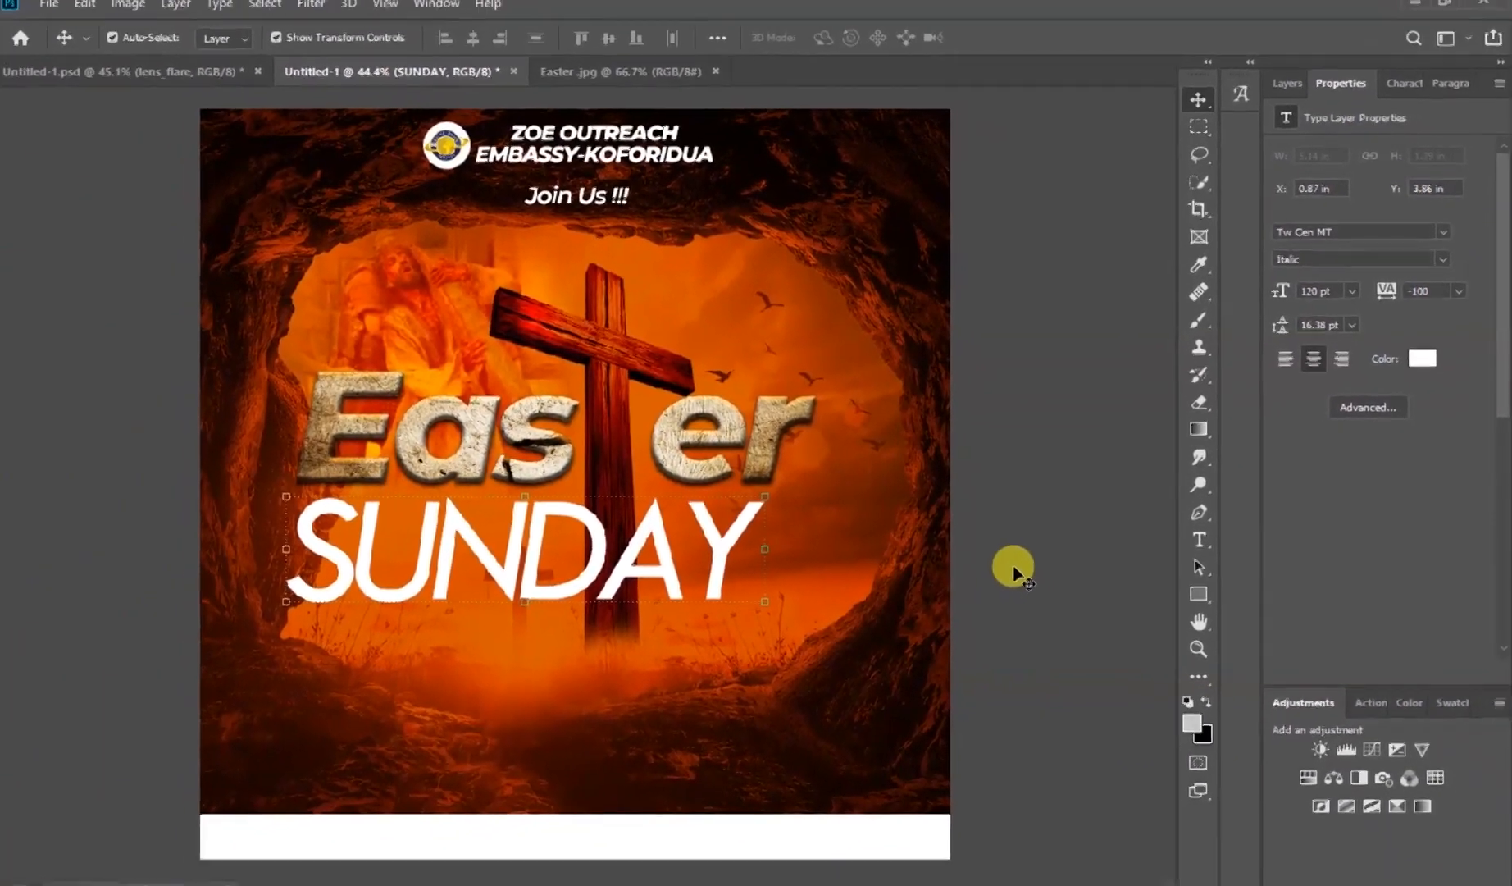
pyautogui.click(1013, 568)
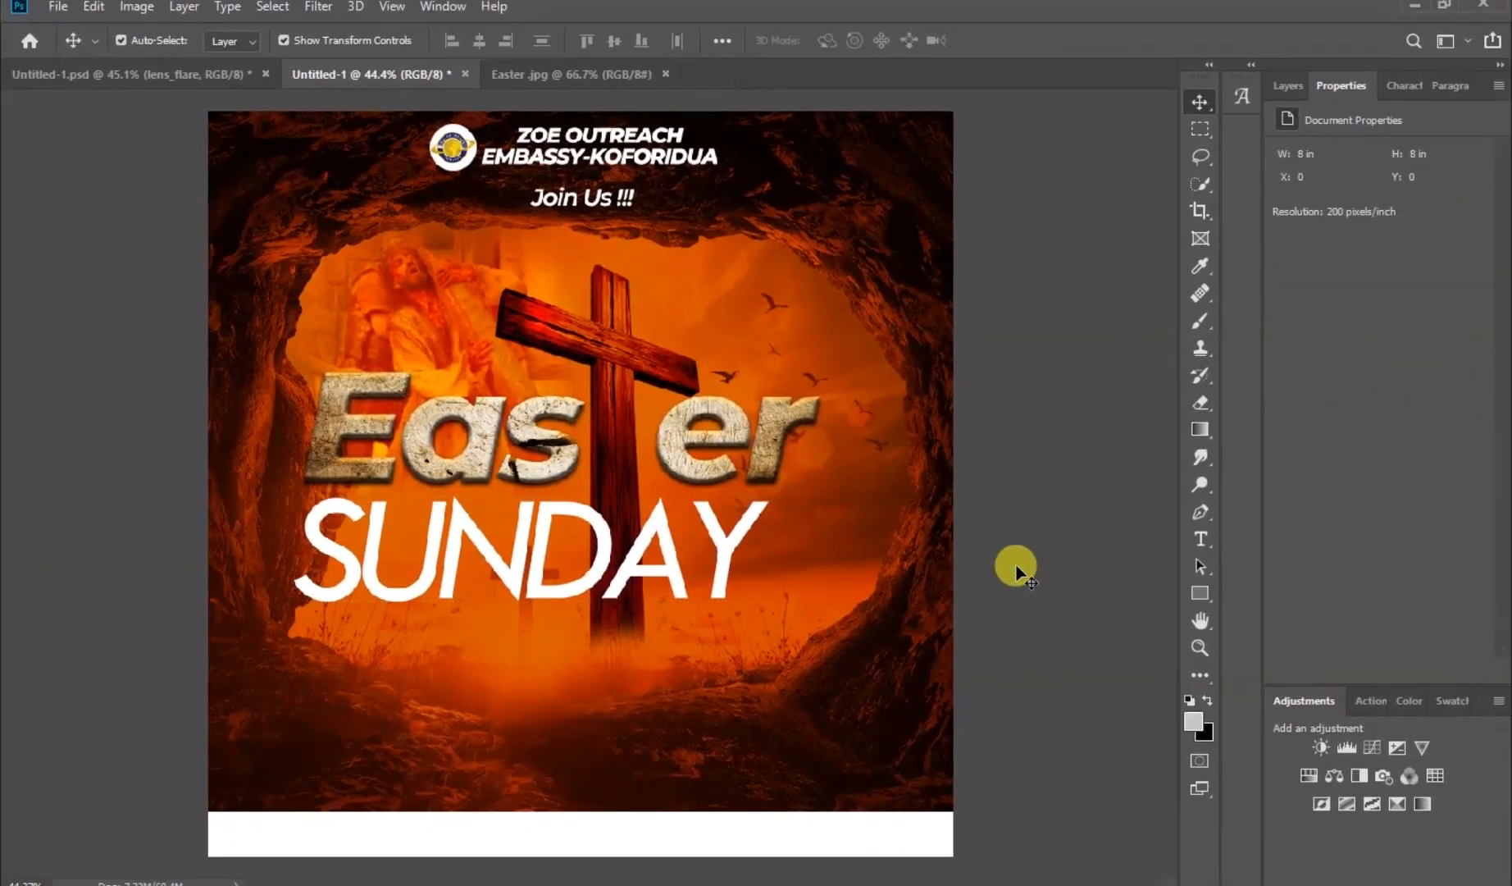
# Add a smooth Inner Bevel to the SUNDAY layer with 292% depth, 9 px size, 1 px soften and an orange Screen highlight
pyautogui.click(733, 547)
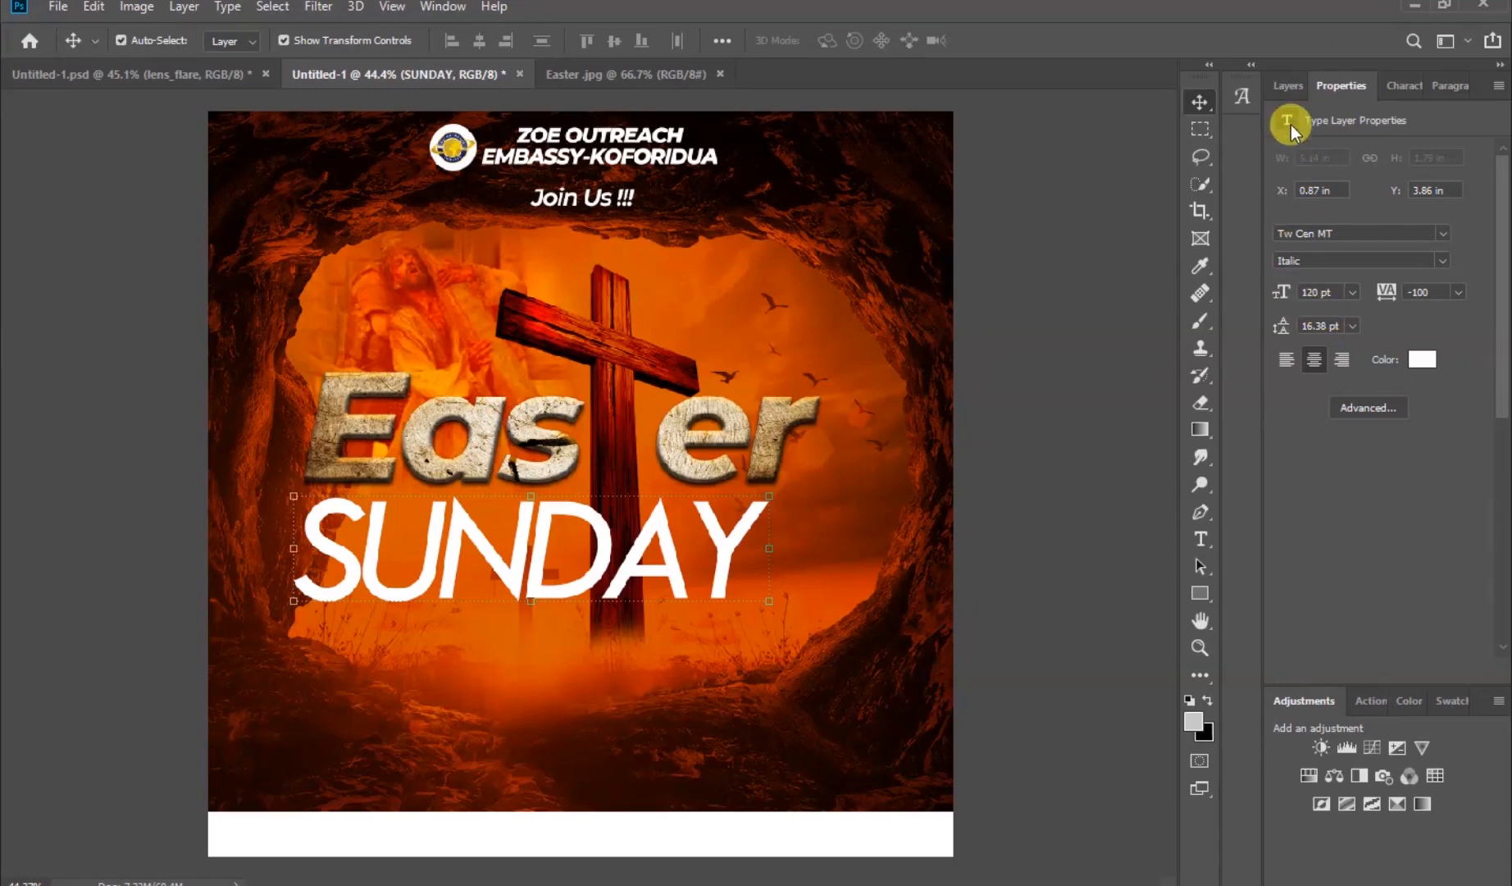
pyautogui.click(1287, 87)
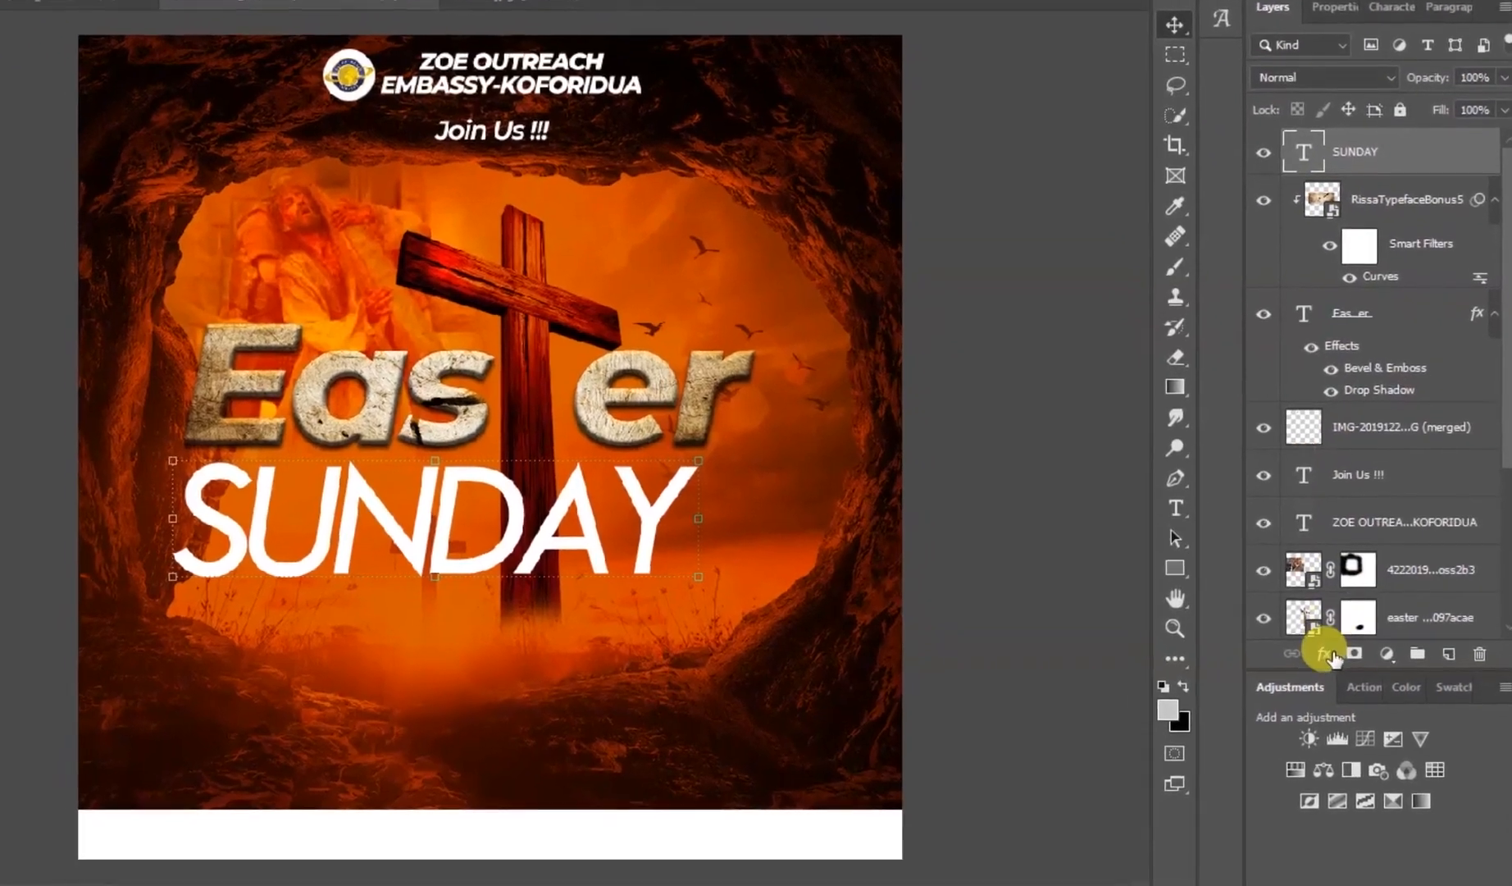
pyautogui.click(1335, 670)
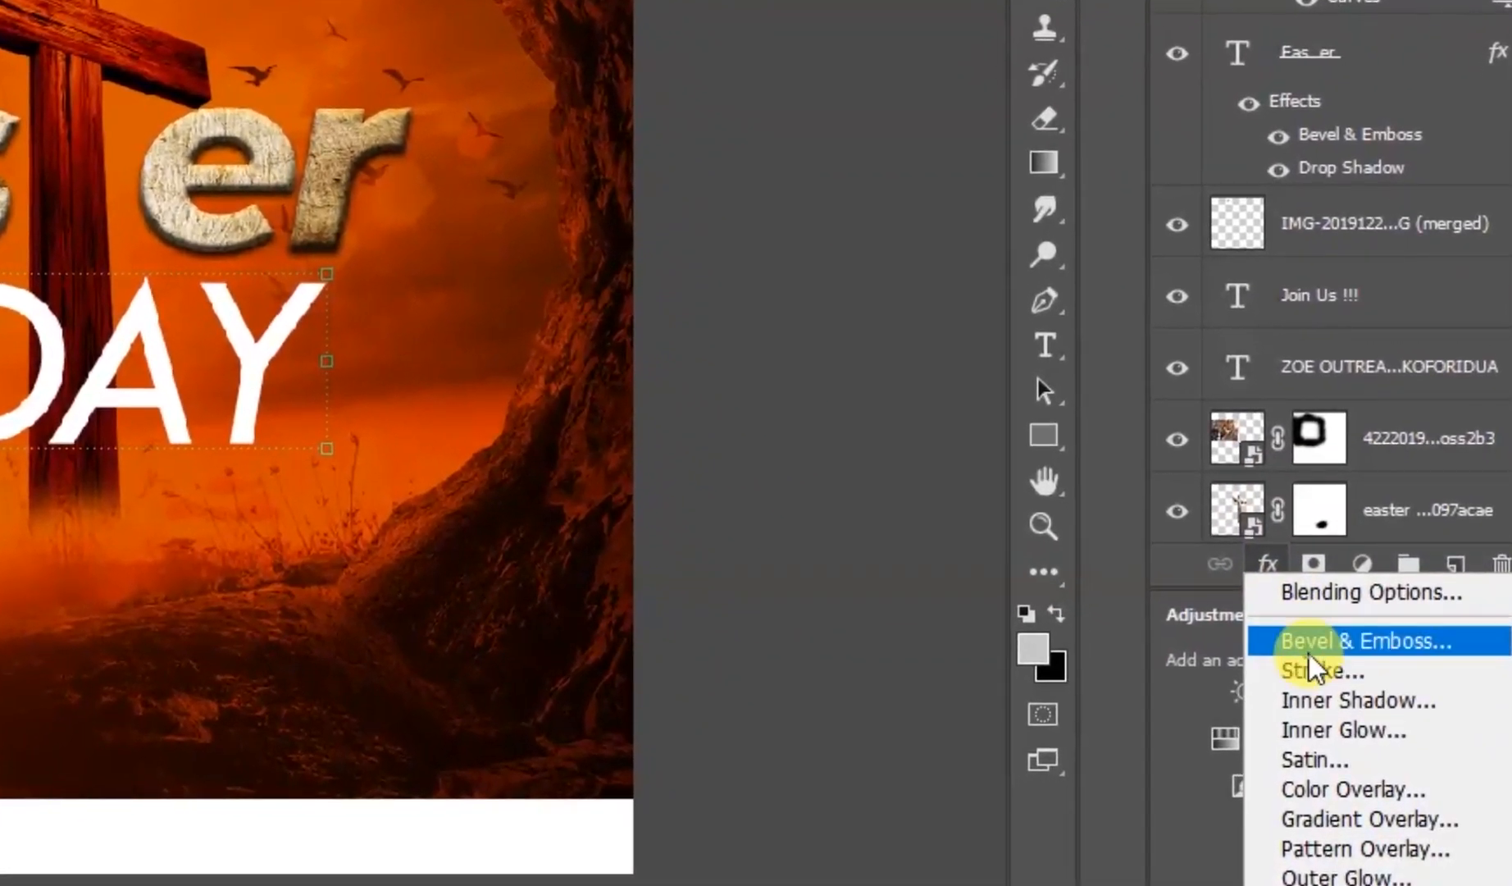
pyautogui.click(1309, 653)
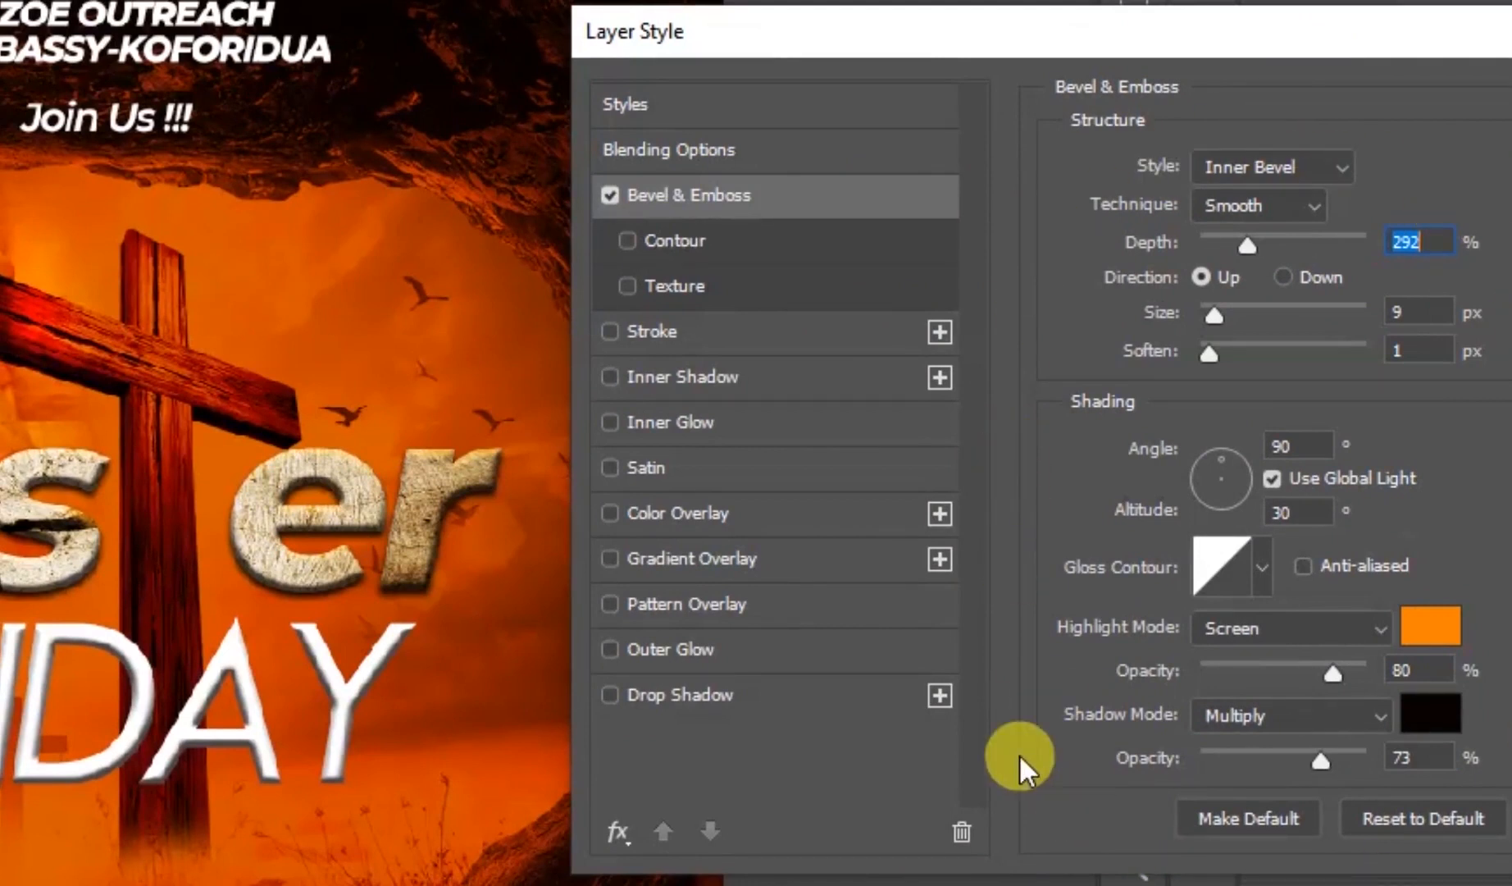
# Add a Color Overlay of #170700 to the SUNDAY layer in Multiply mode at 100% opacity
pyautogui.click(679, 516)
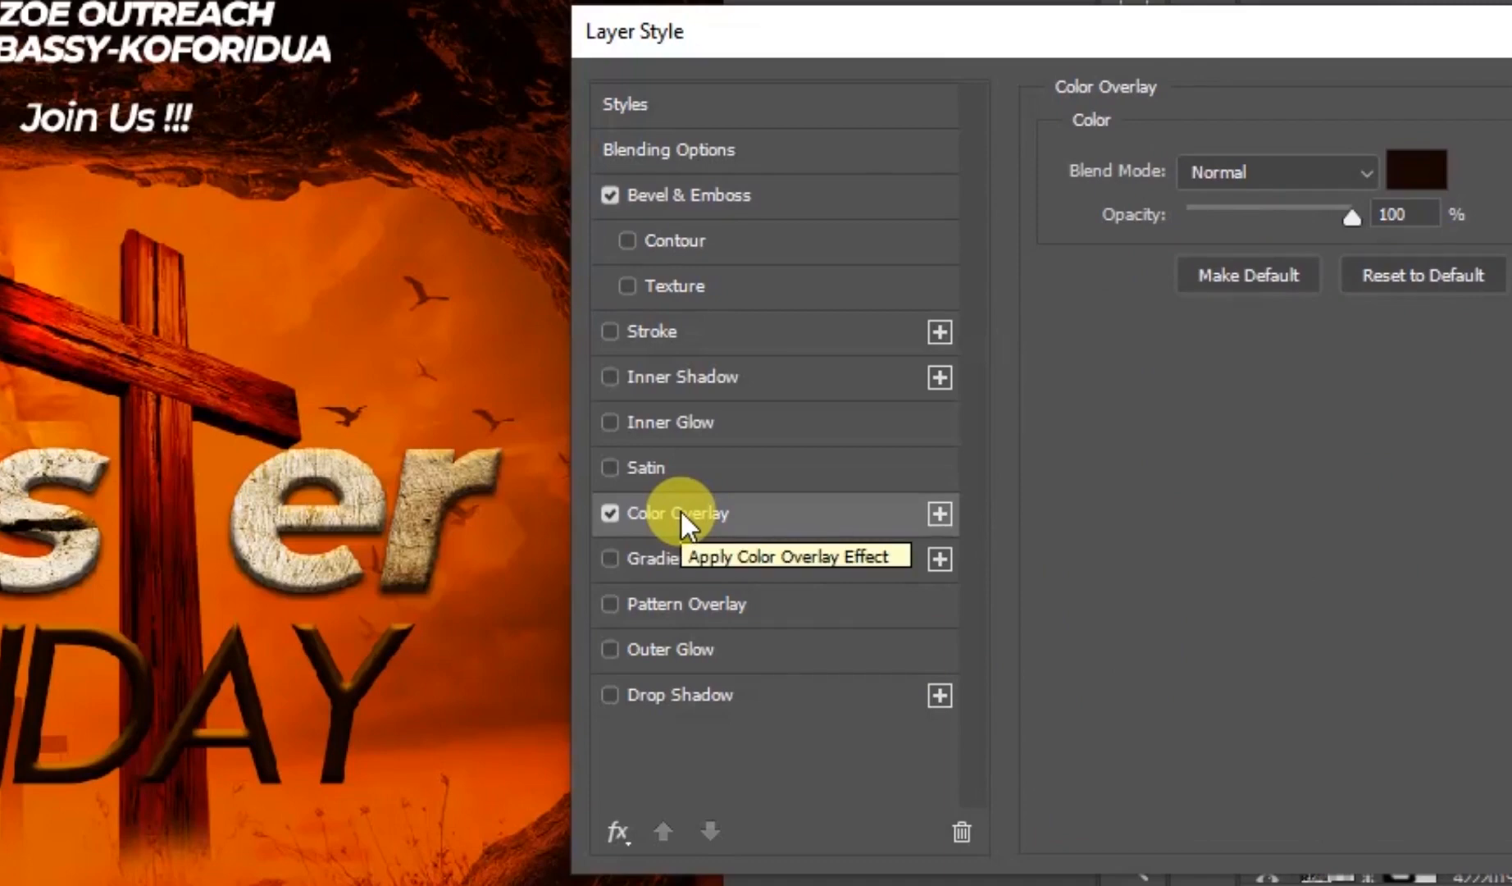
pyautogui.click(1403, 172)
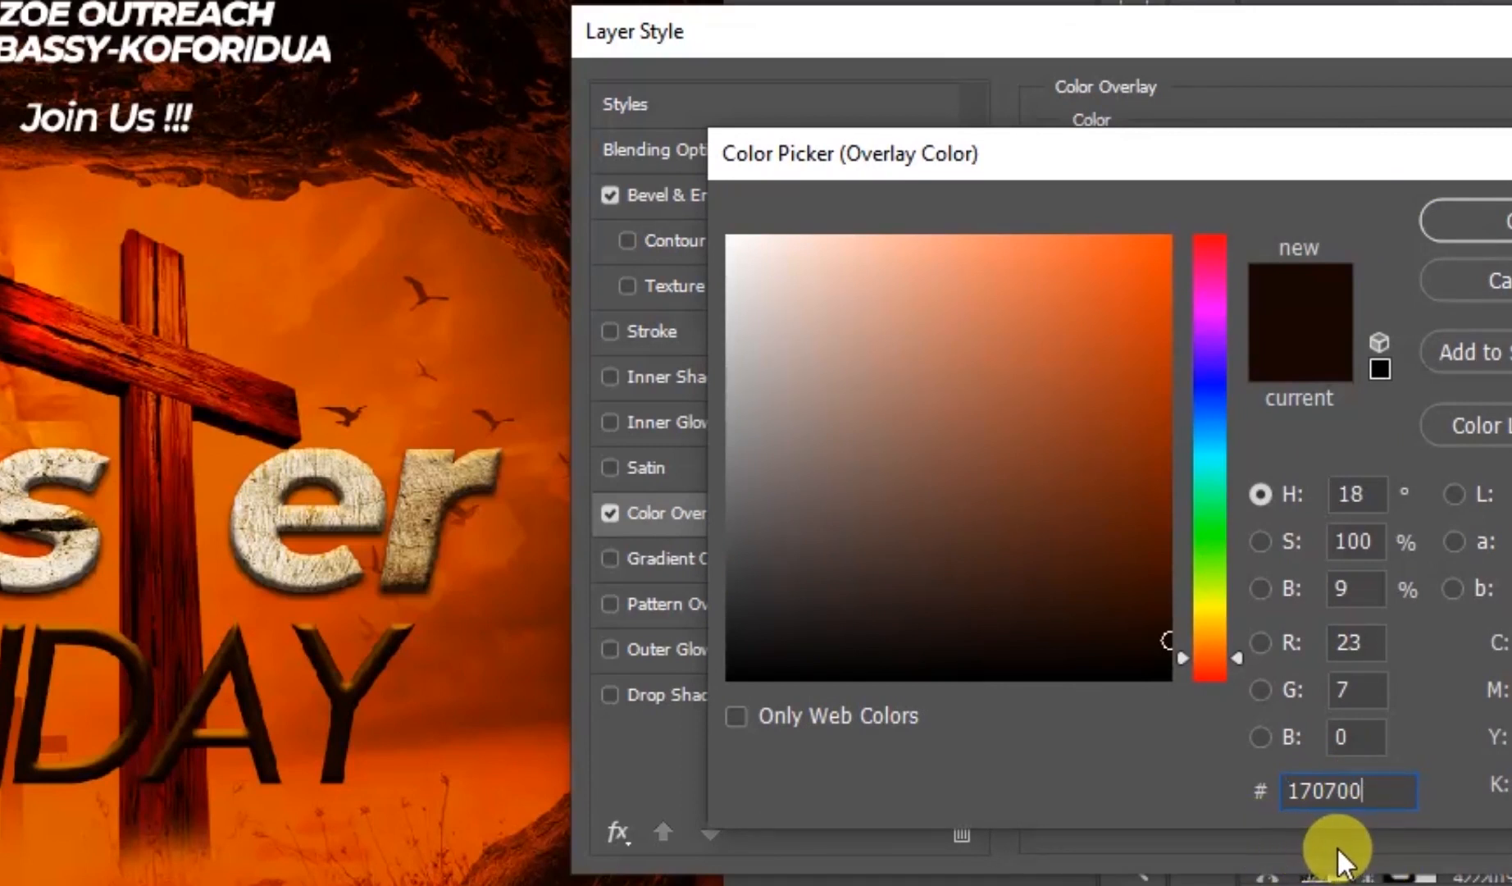
pyautogui.click(1508, 220)
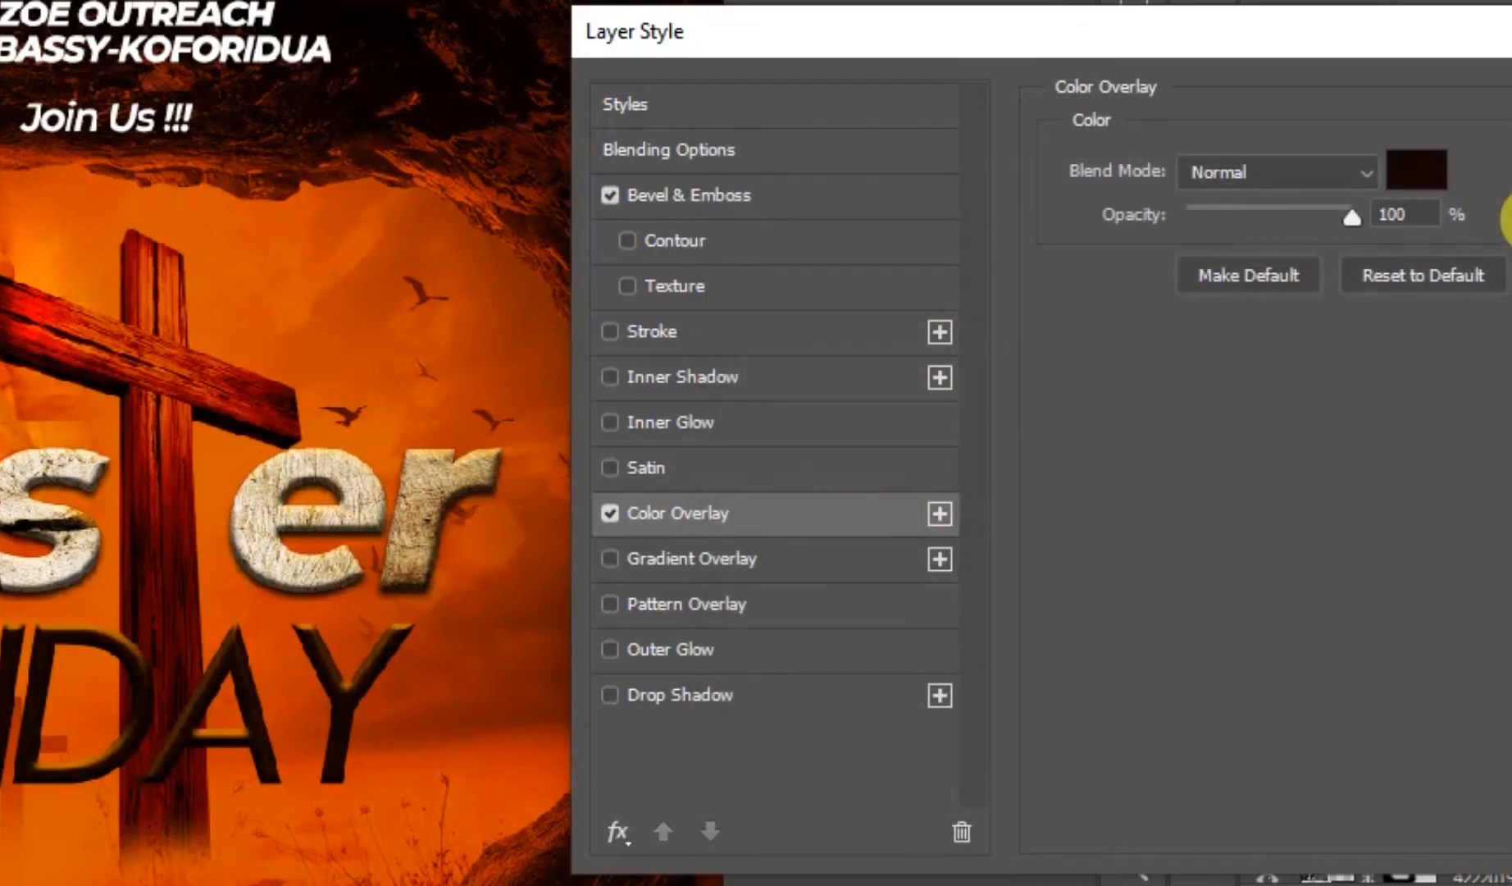
pyautogui.moveTo(1408, 41); pyautogui.dragTo(1212, 52)
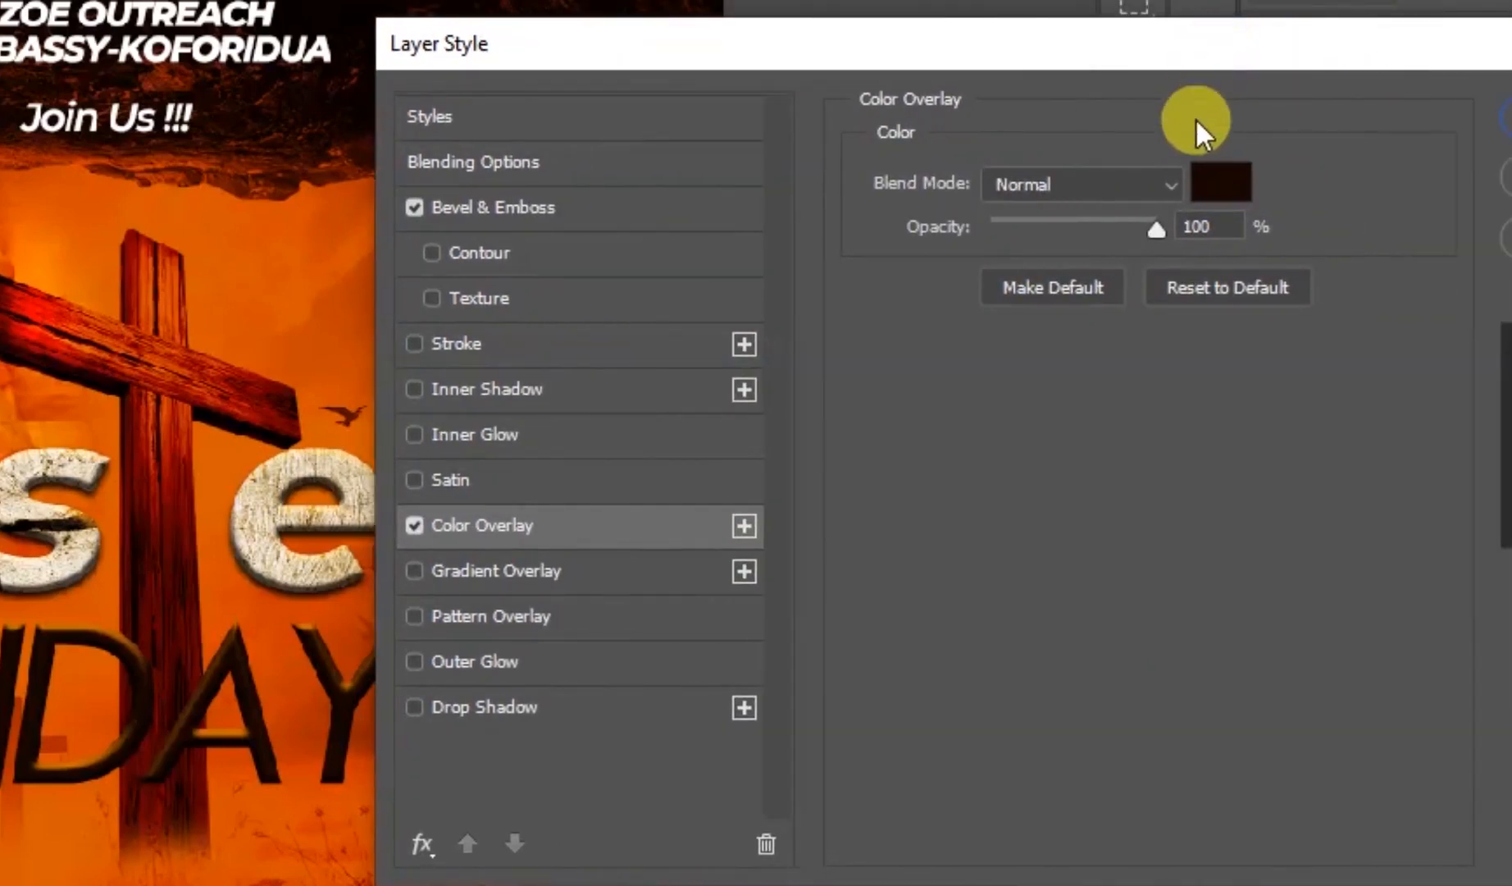
pyautogui.click(1176, 183)
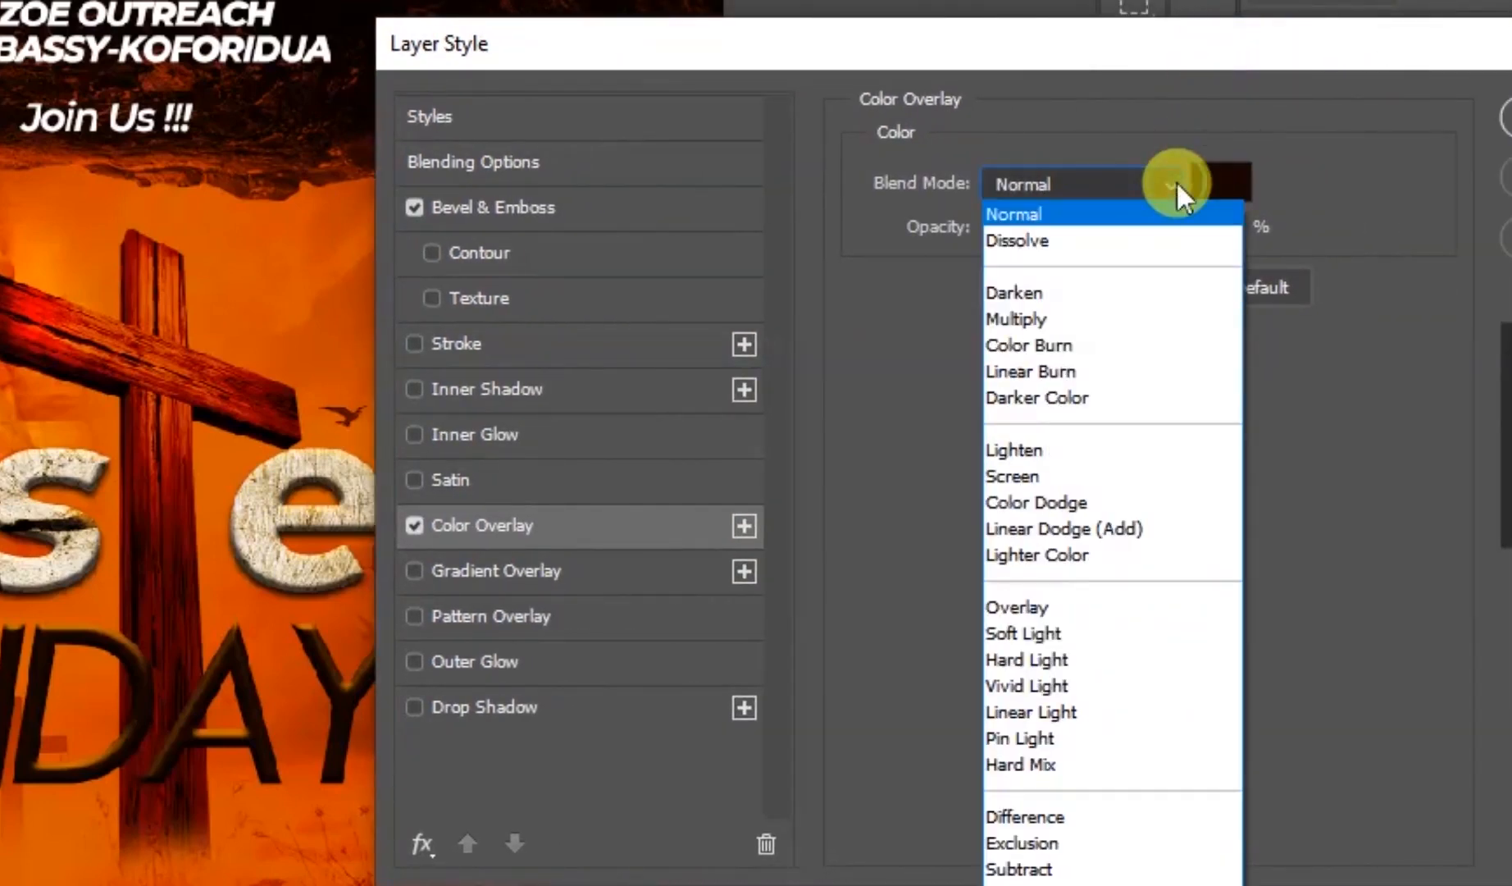
pyautogui.click(1045, 319)
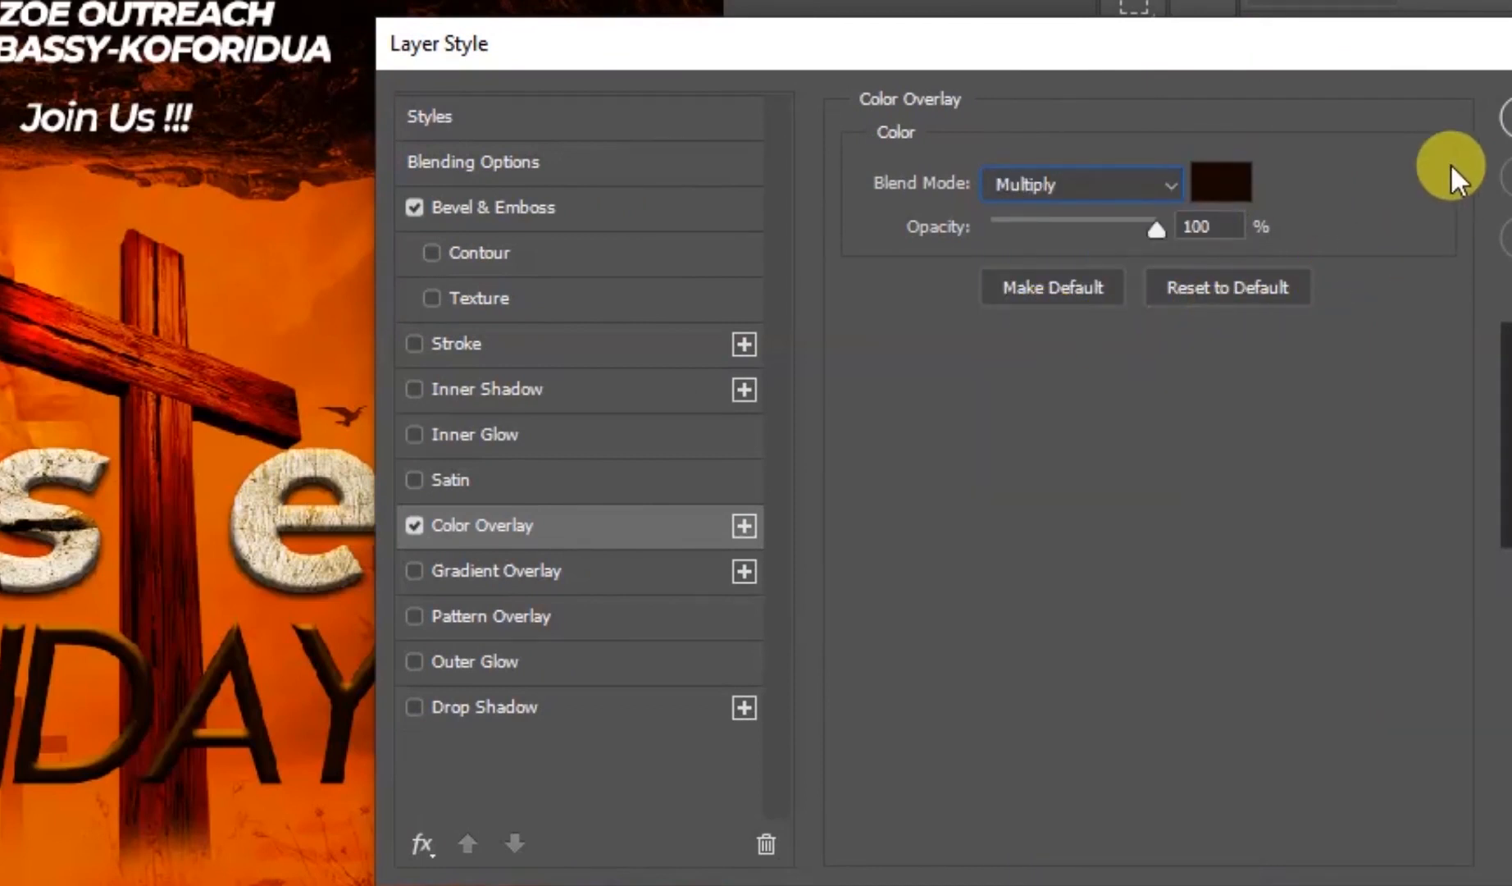
# Add a 5 px light grey stroke to the SUNDAY text, positioned Center with Normal blending at 100% opacity
pyautogui.moveTo(1448, 53); pyautogui.dragTo(1239, 57)
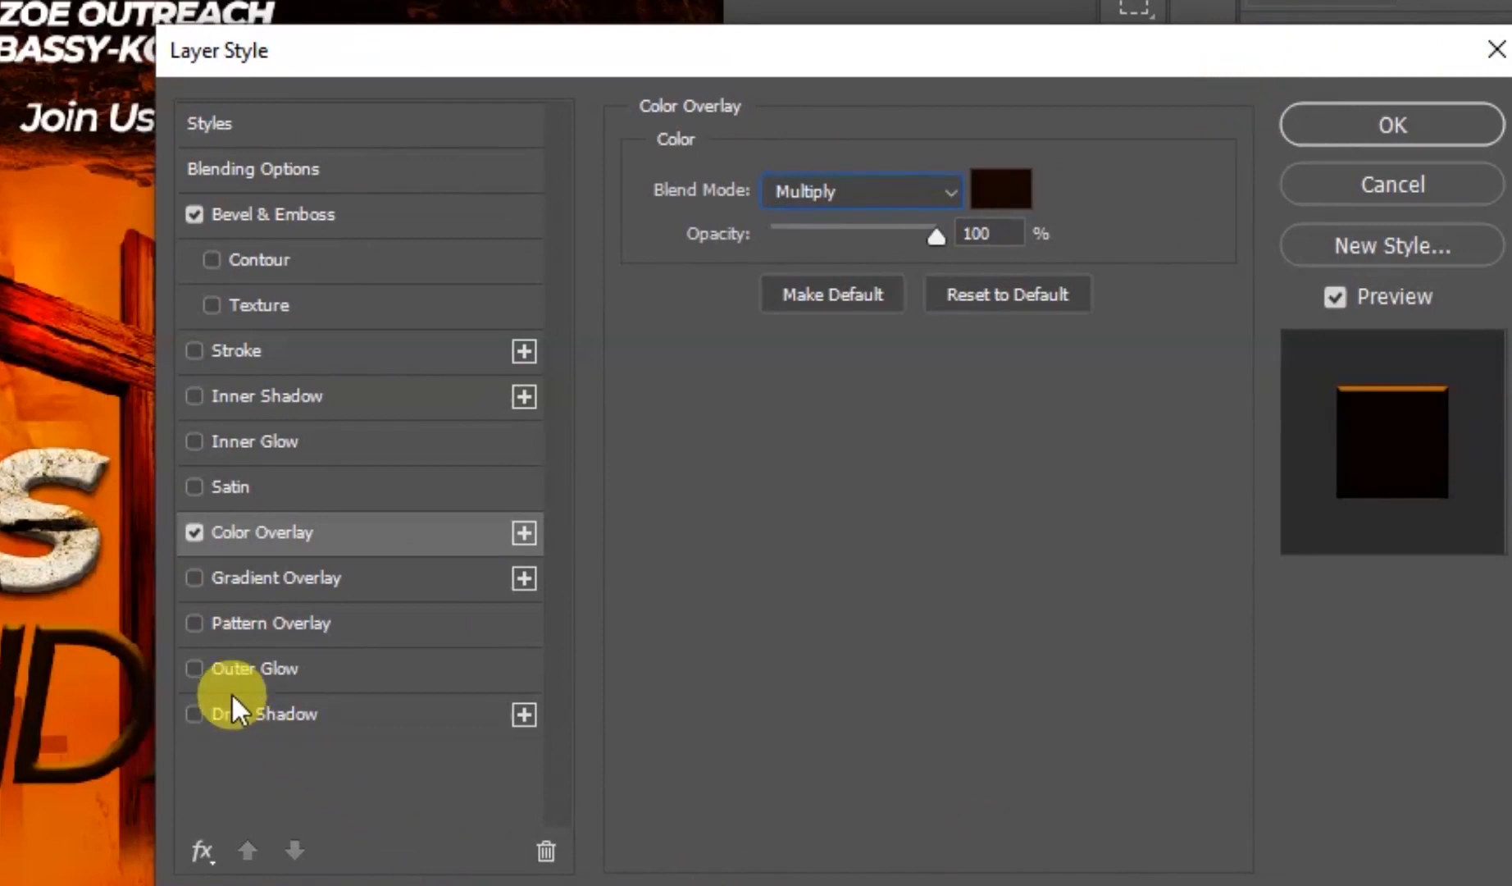
pyautogui.click(238, 351)
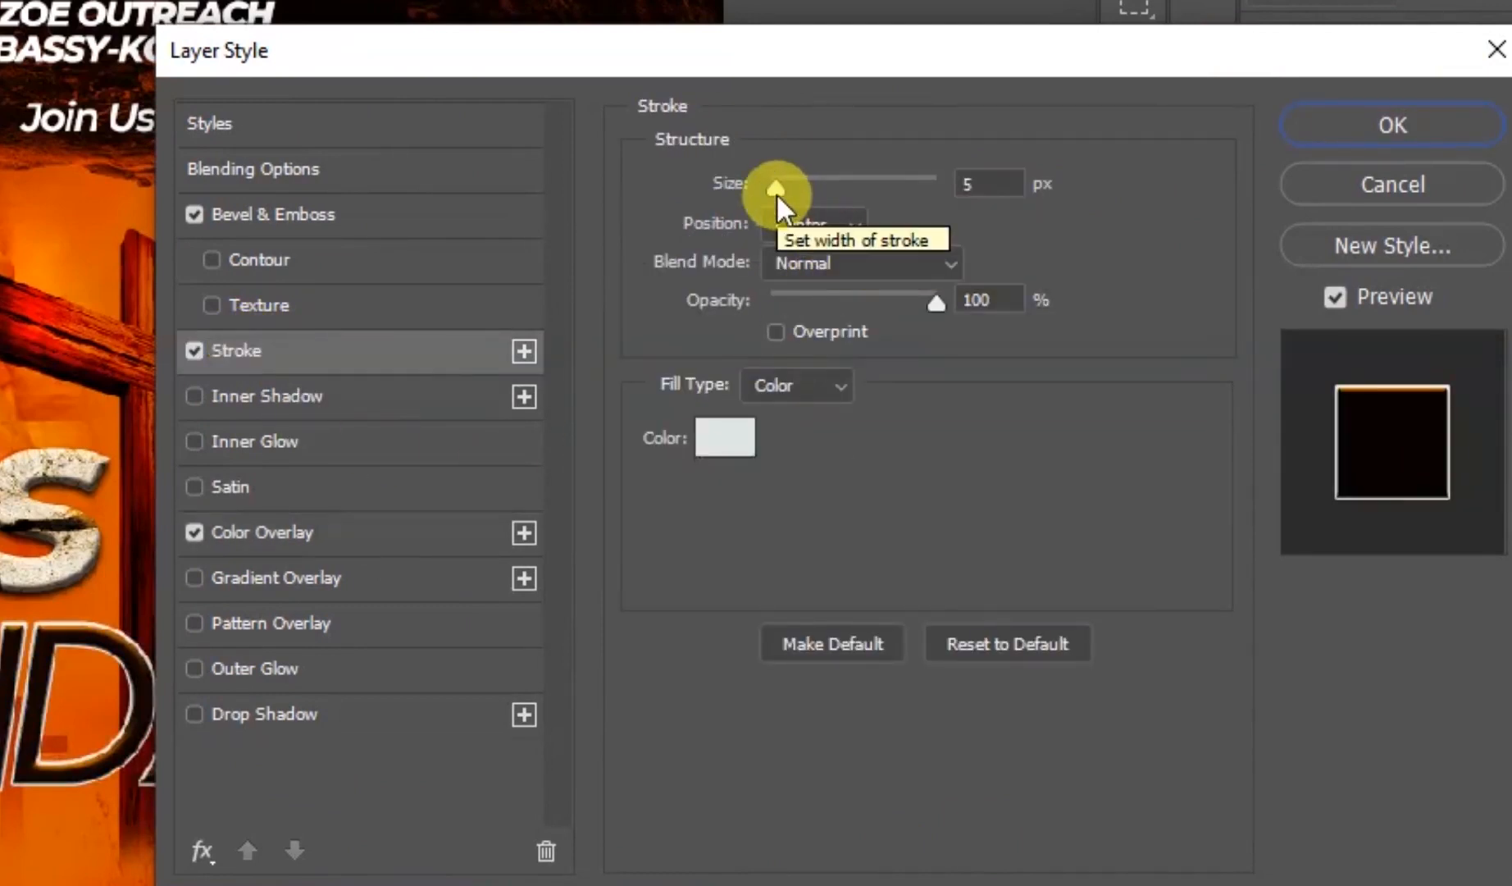
pyautogui.click(1002, 181)
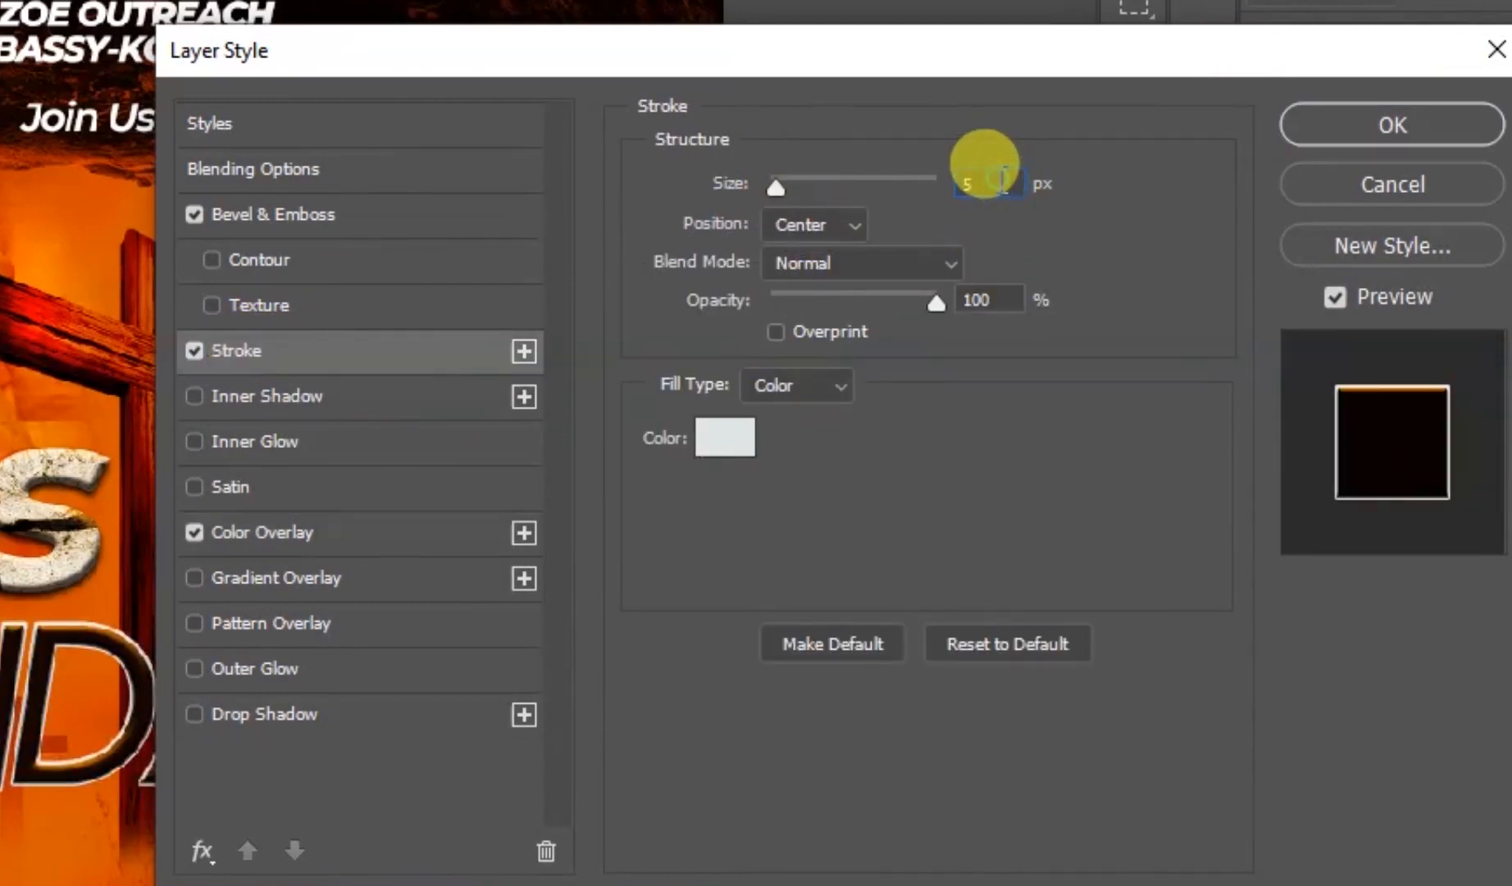
pyautogui.click(853, 229)
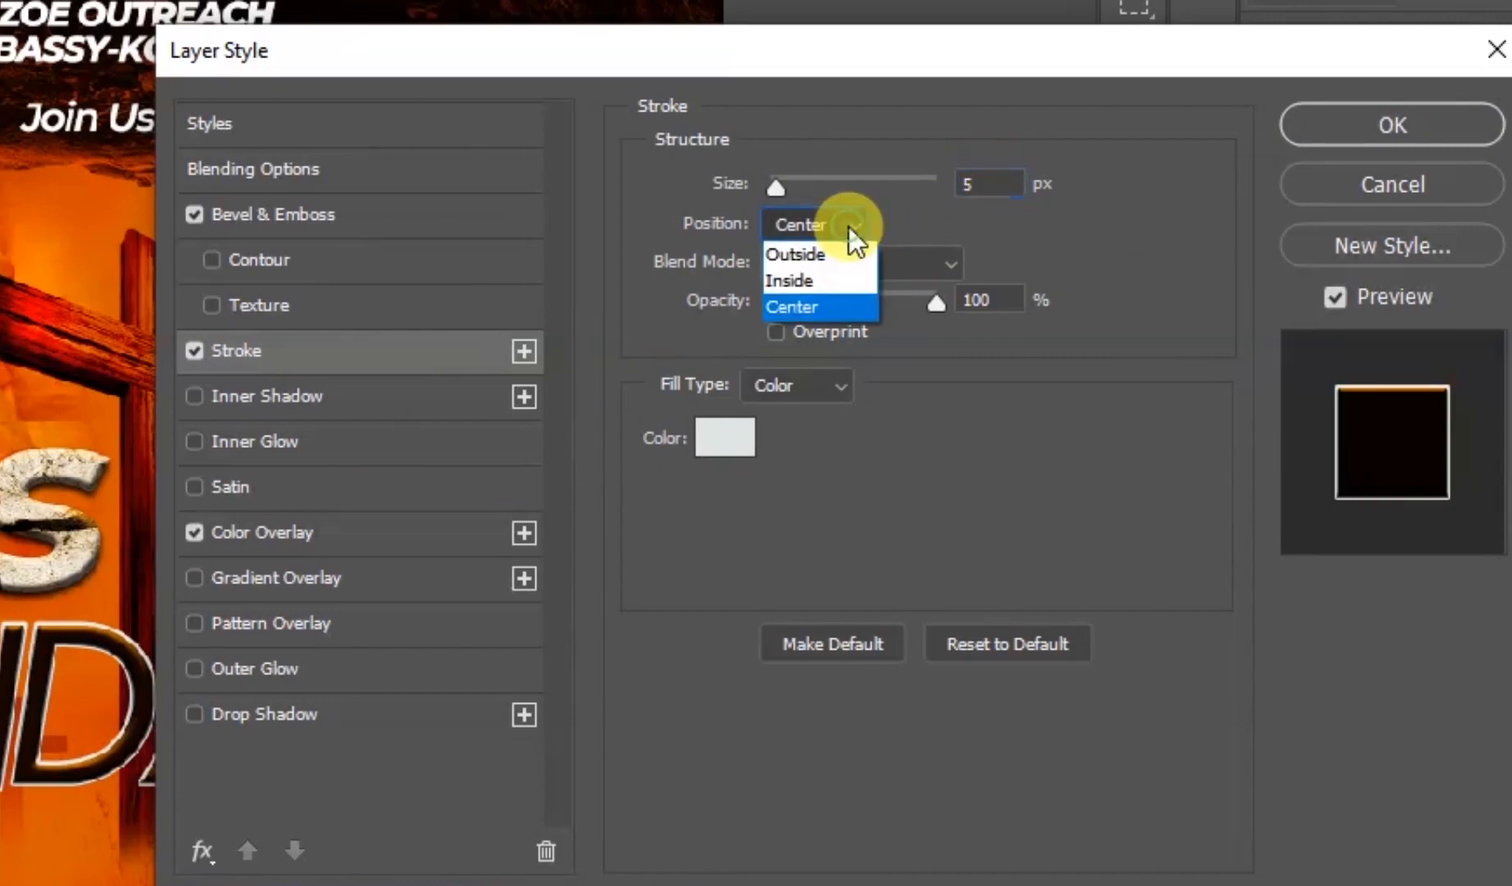
pyautogui.click(820, 310)
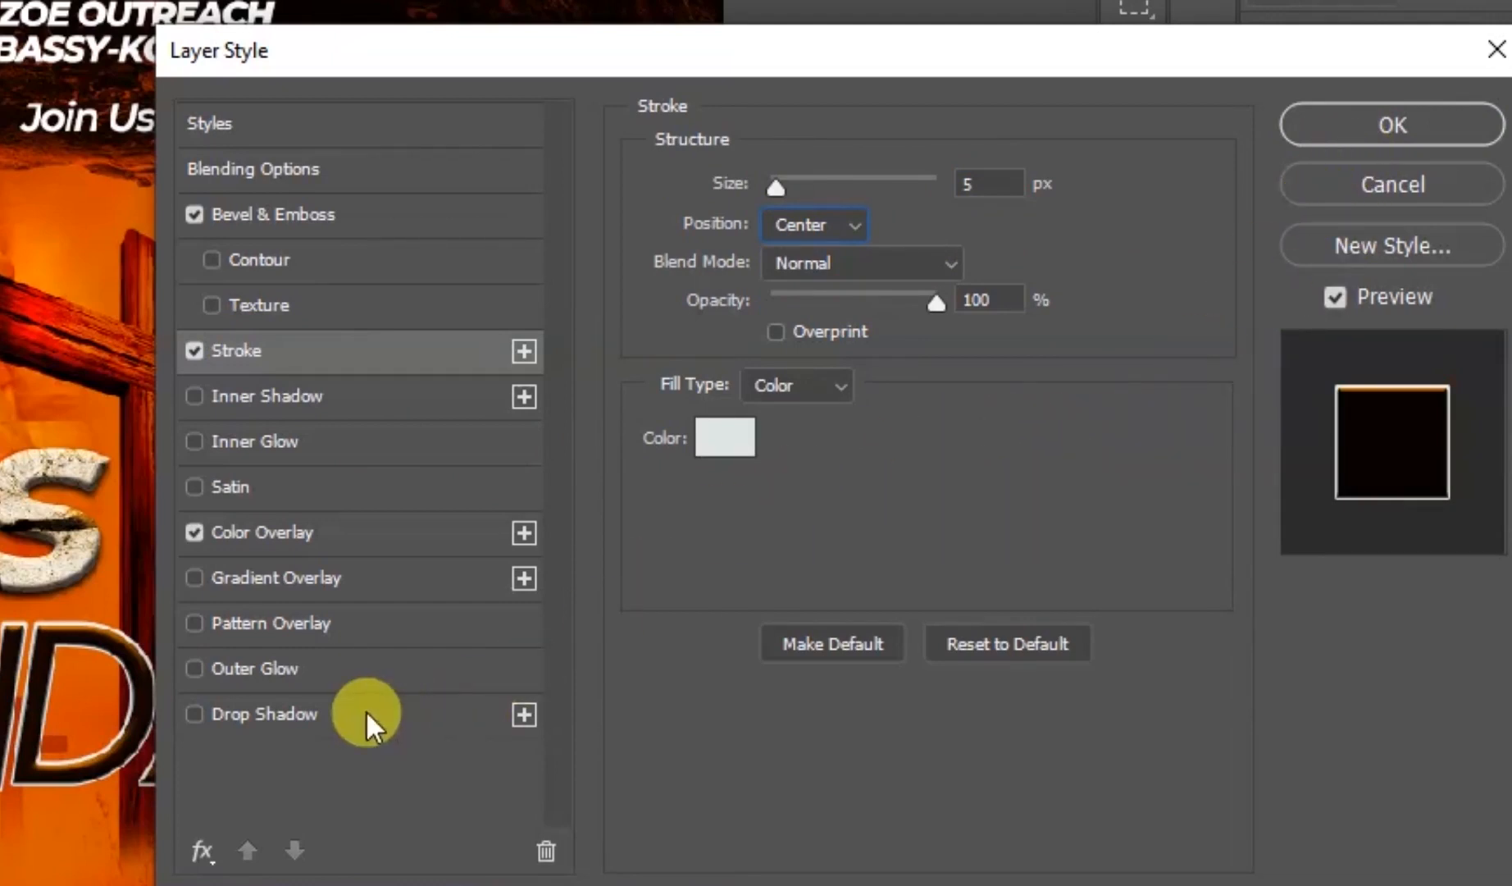
# Add a black Multiply drop shadow to the SUNDAY layer at 95% opacity, 93° angle, 7 px distance, 0% spread and 10 px size
pyautogui.click(275, 717)
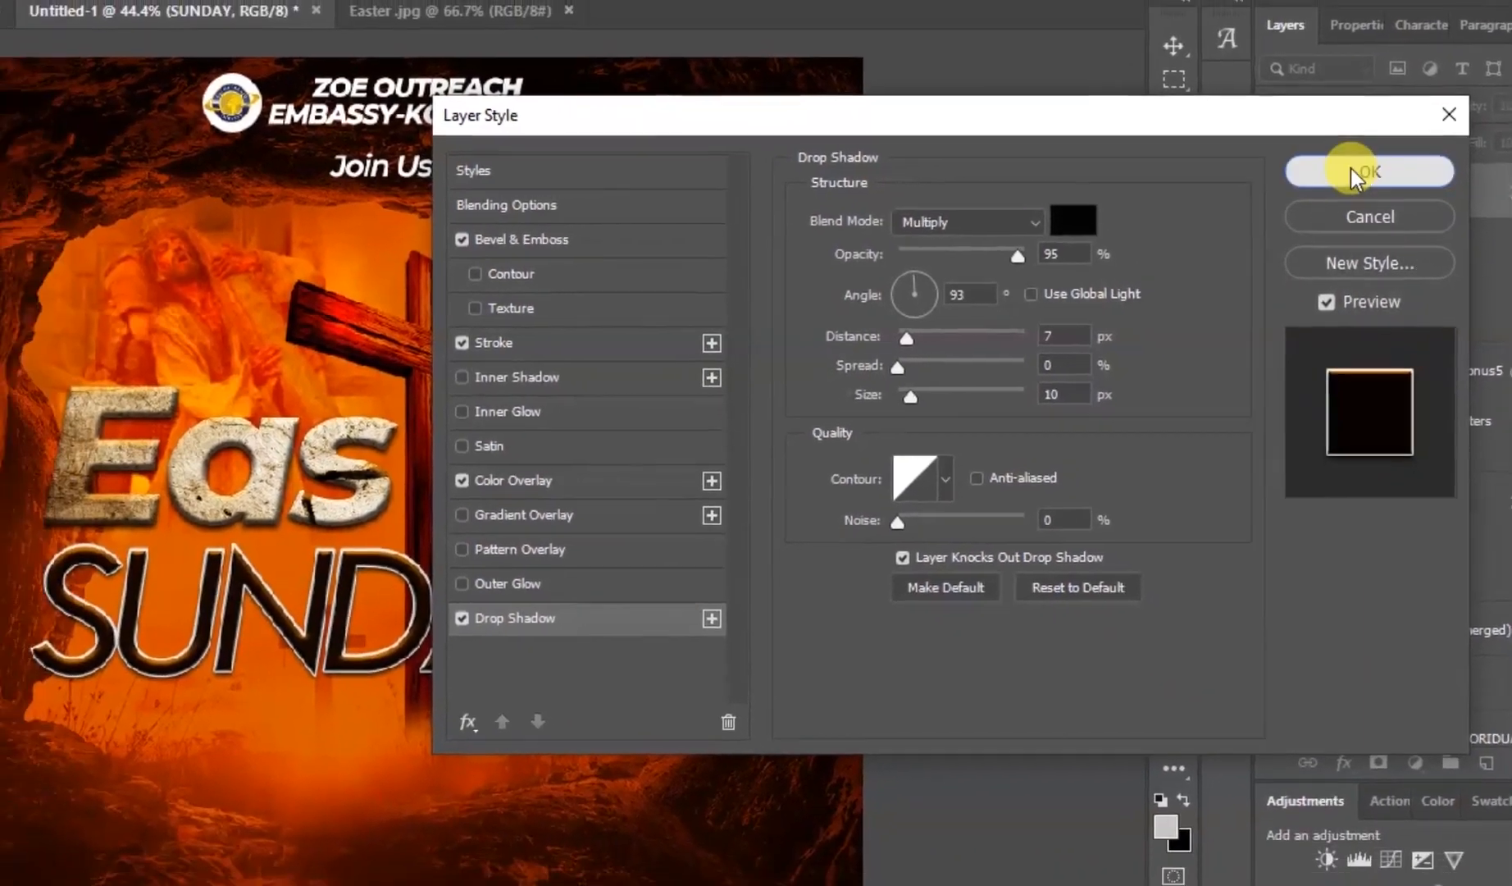
pyautogui.click(1380, 152)
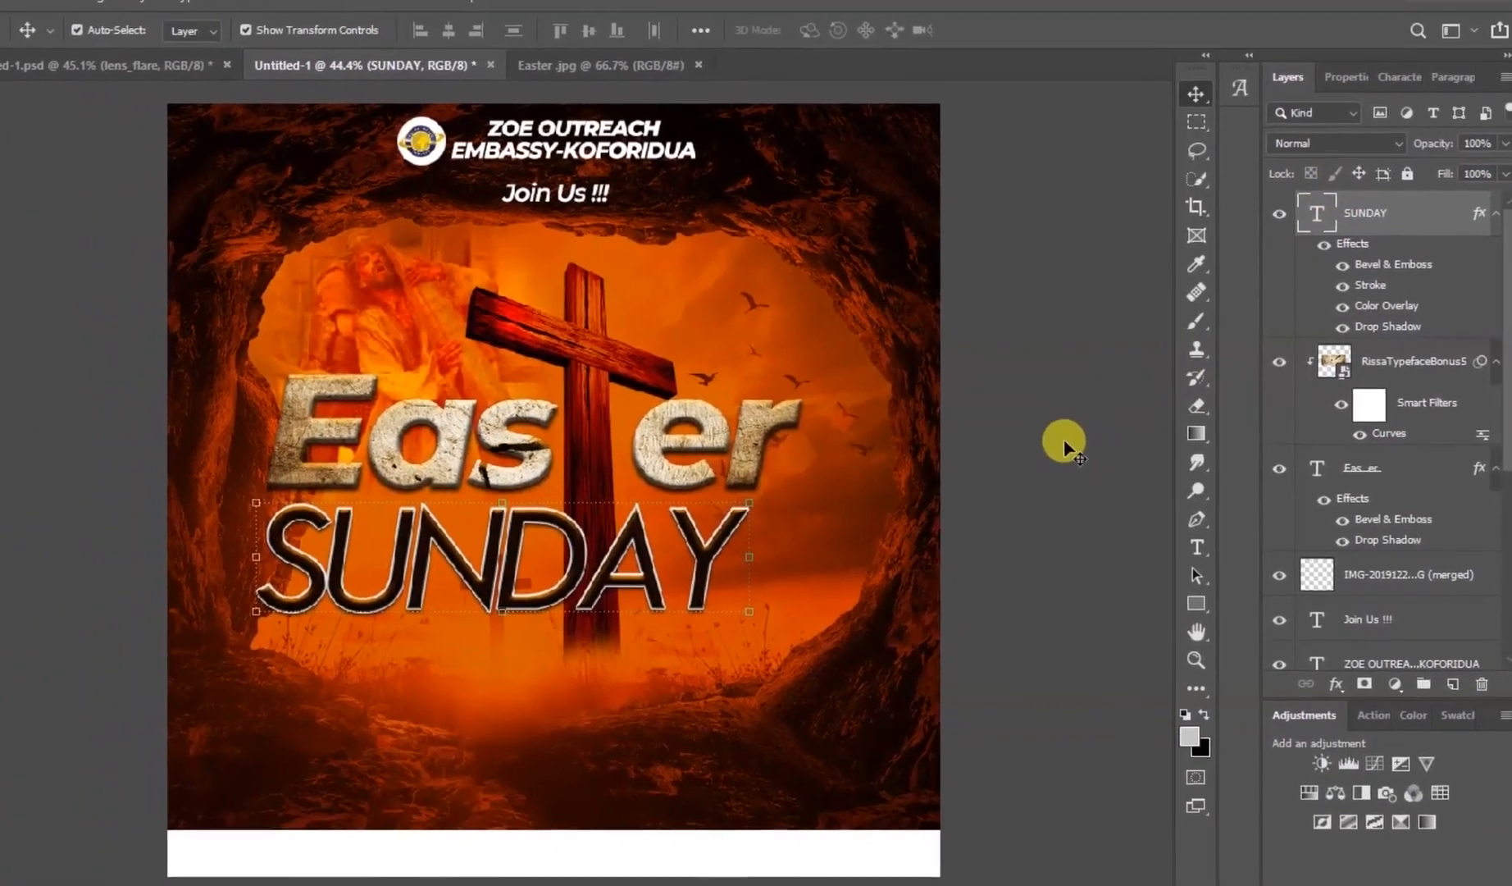
pyautogui.click(1000, 551)
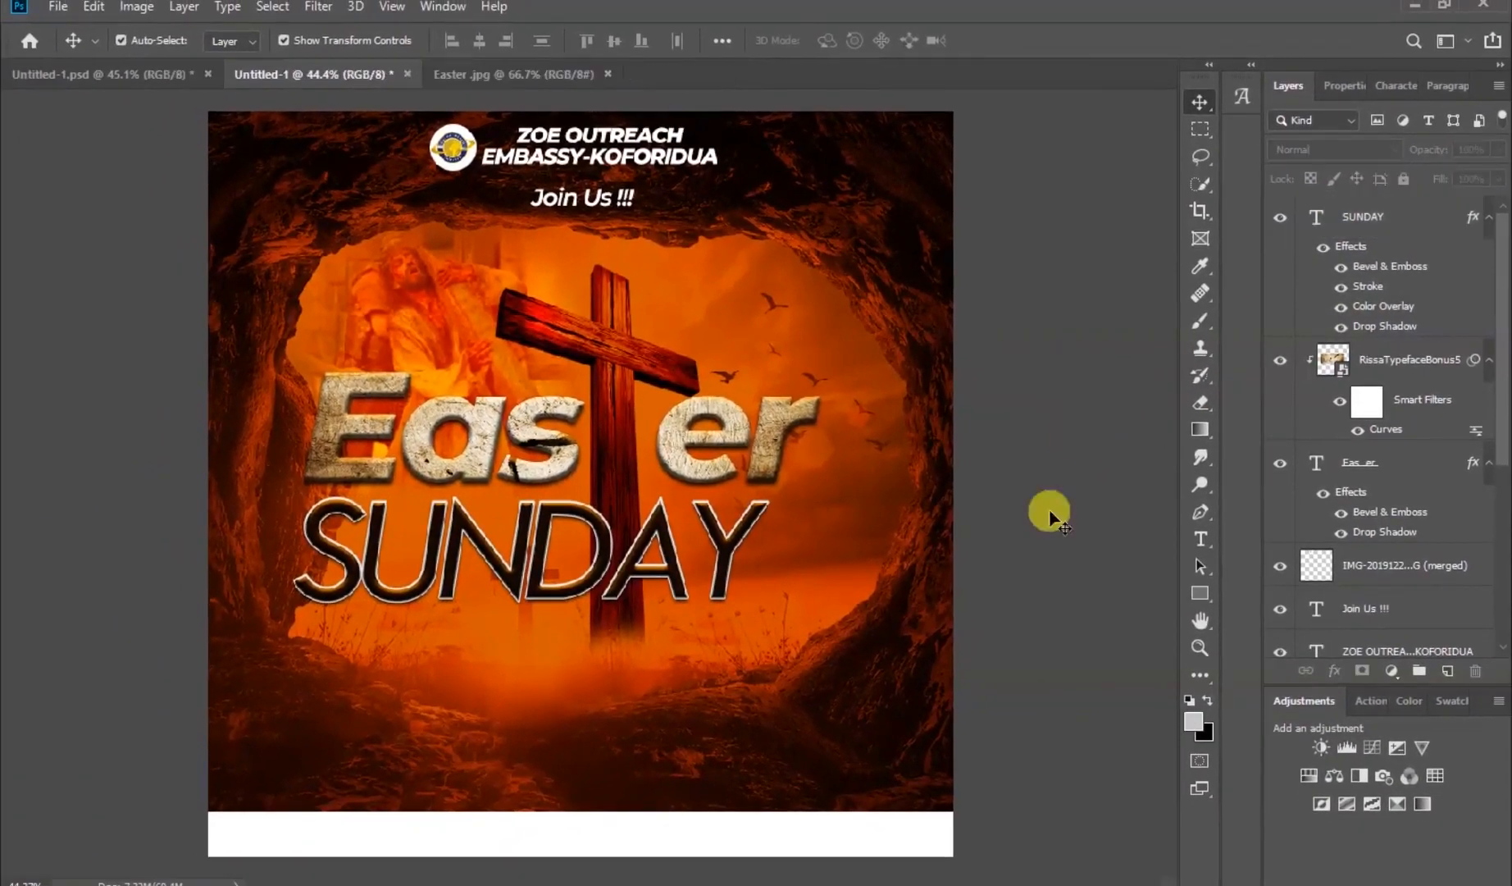
# Draw a rectangle about 330 px by 48 px under the start of SUNDAY, fill it white without a stroke and deselect it
pyautogui.click(1201, 594)
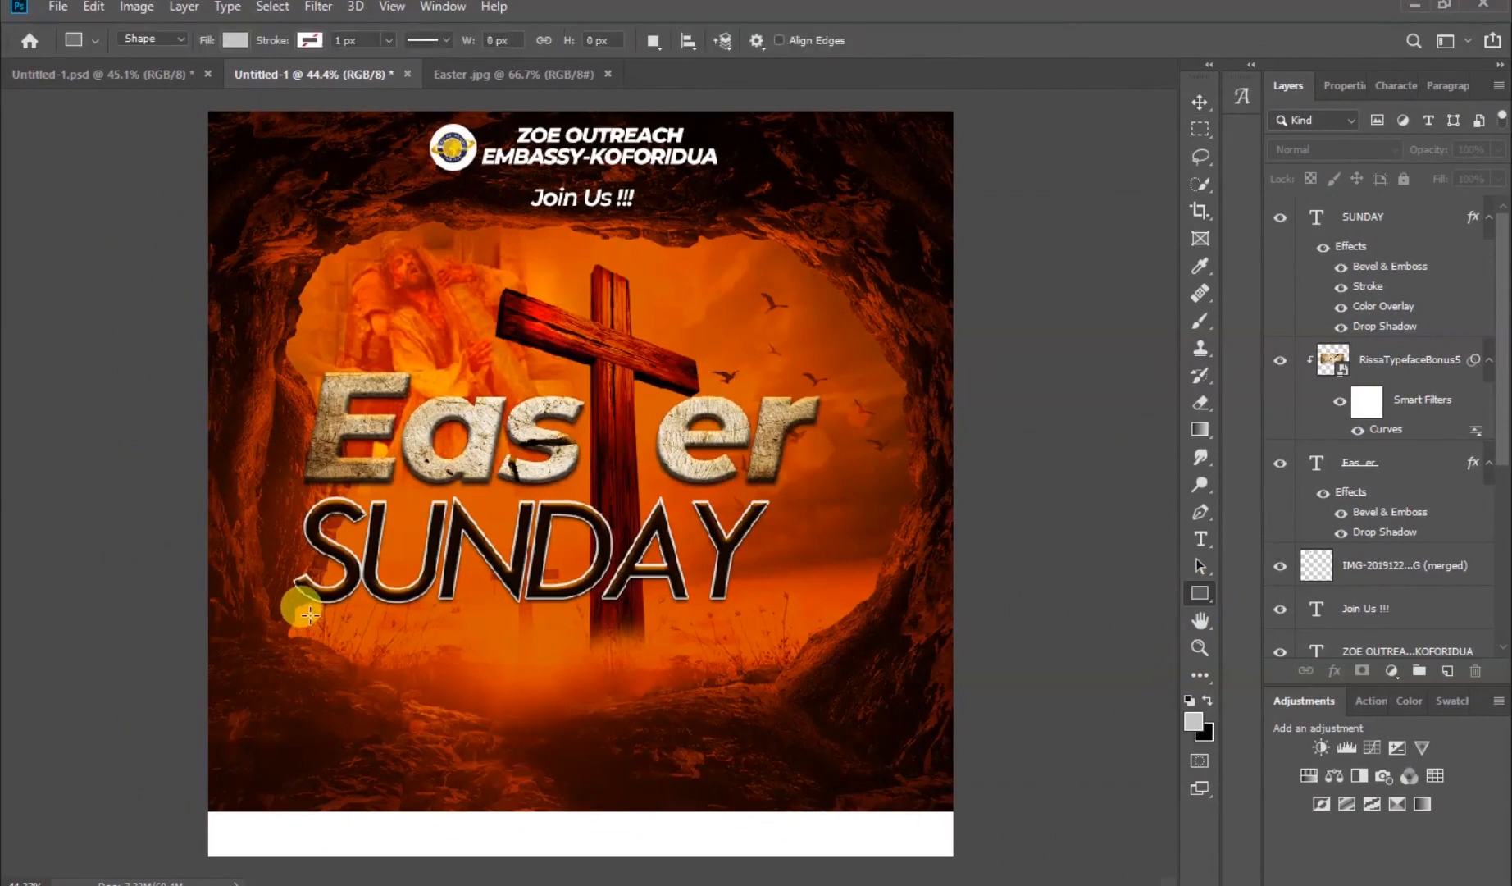
pyautogui.moveTo(305, 613); pyautogui.dragTo(462, 633)
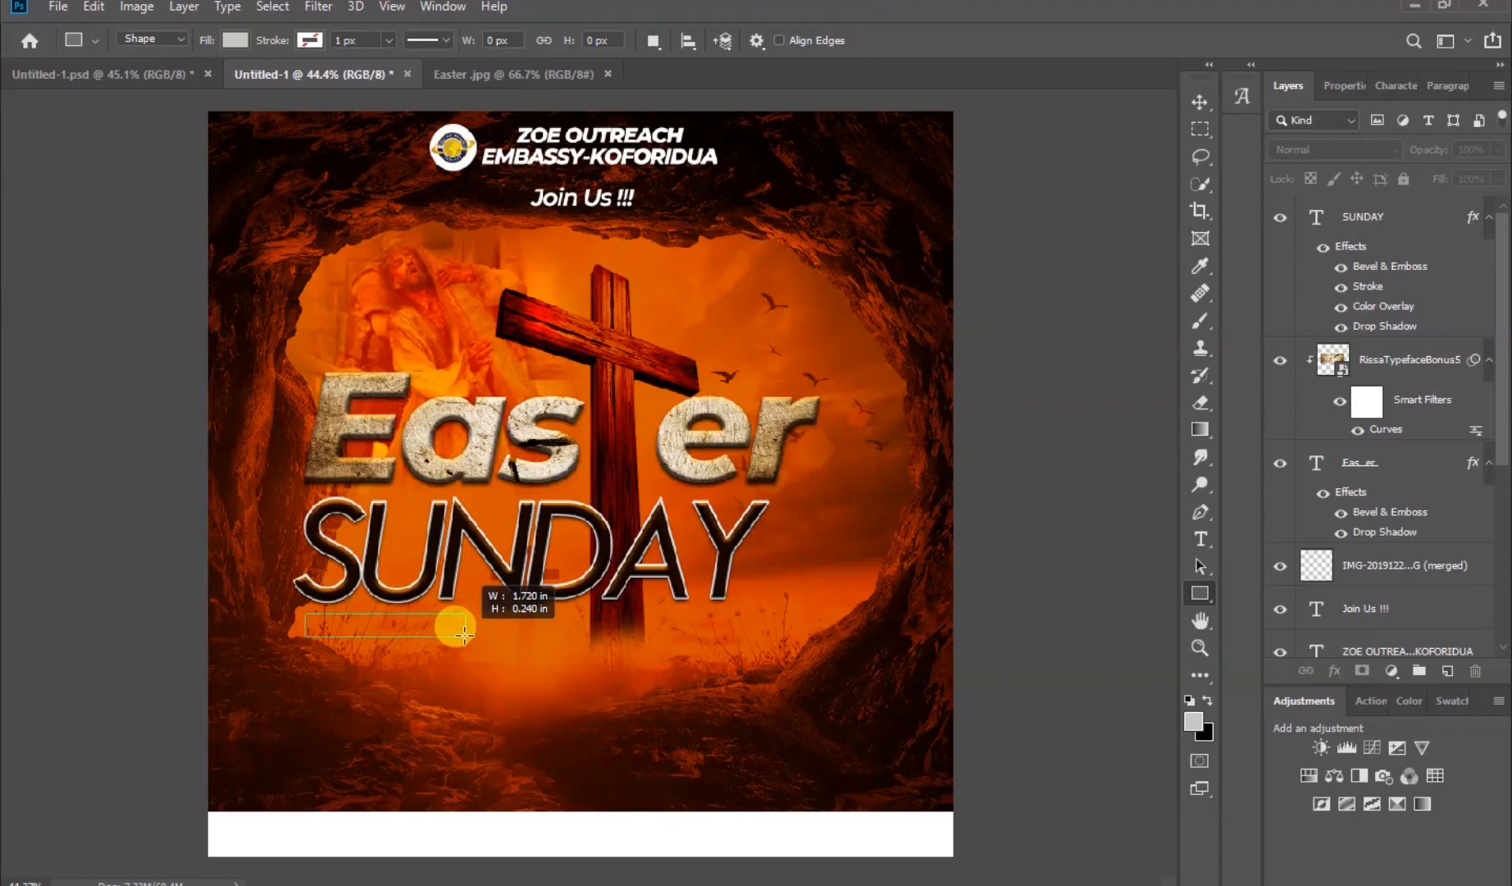
pyautogui.moveTo(458, 633); pyautogui.dragTo(457, 633)
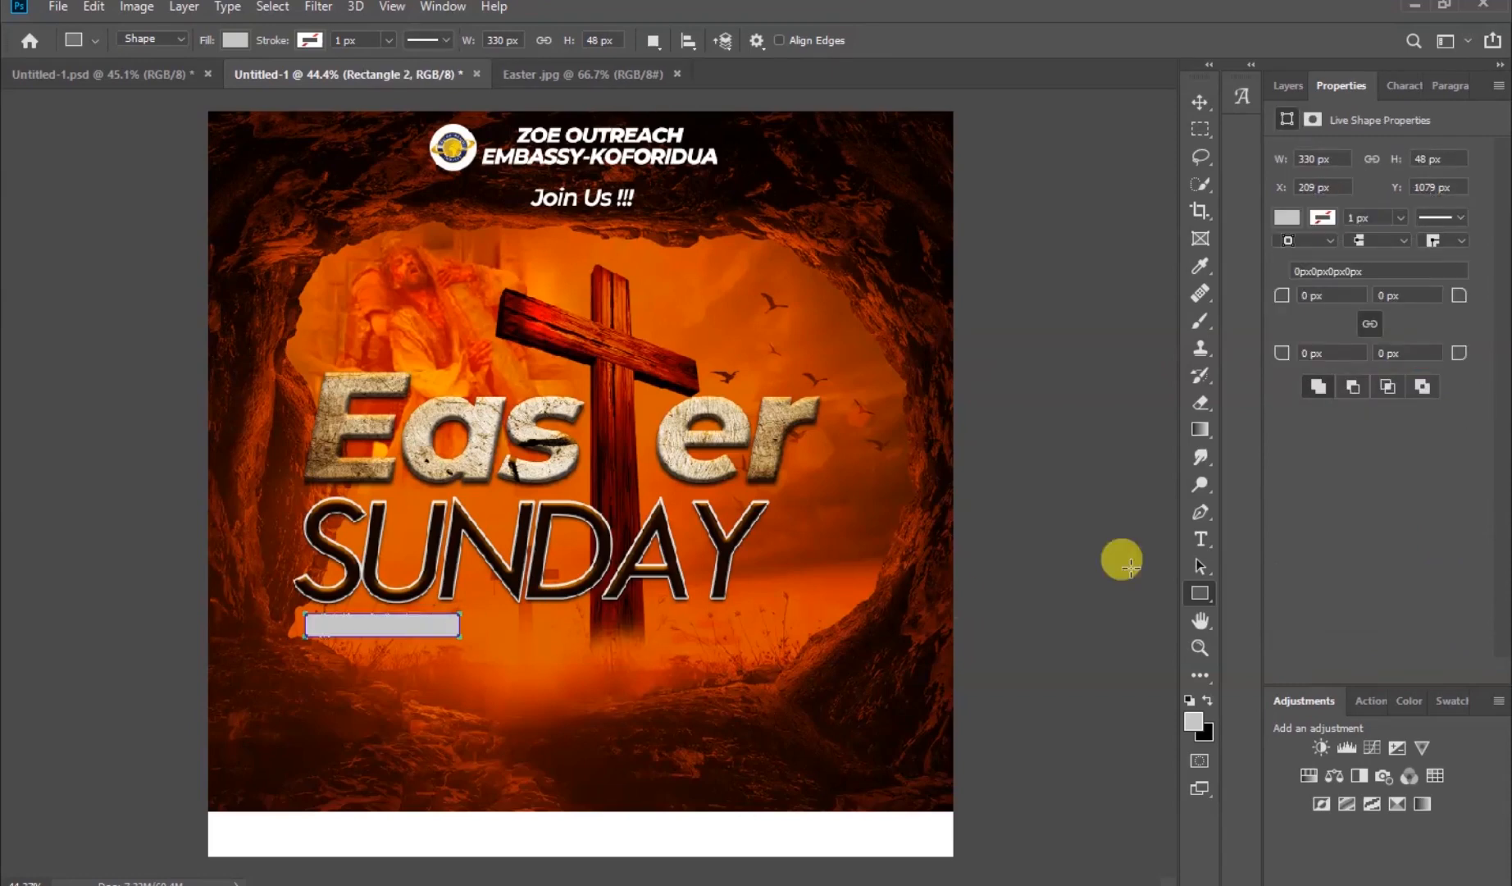
pyautogui.click(1287, 217)
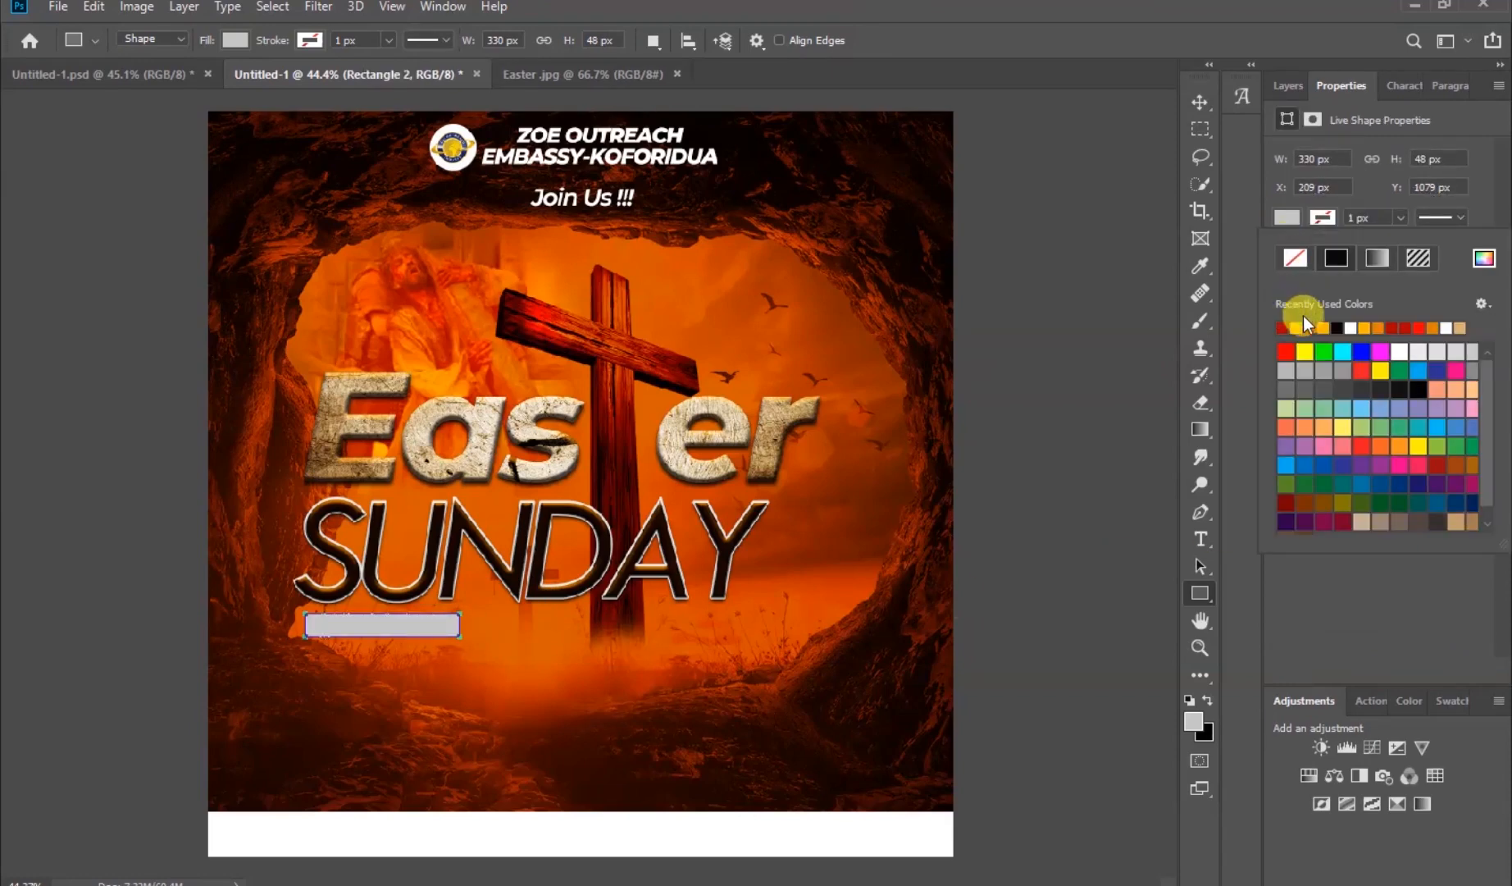
pyautogui.click(1353, 328)
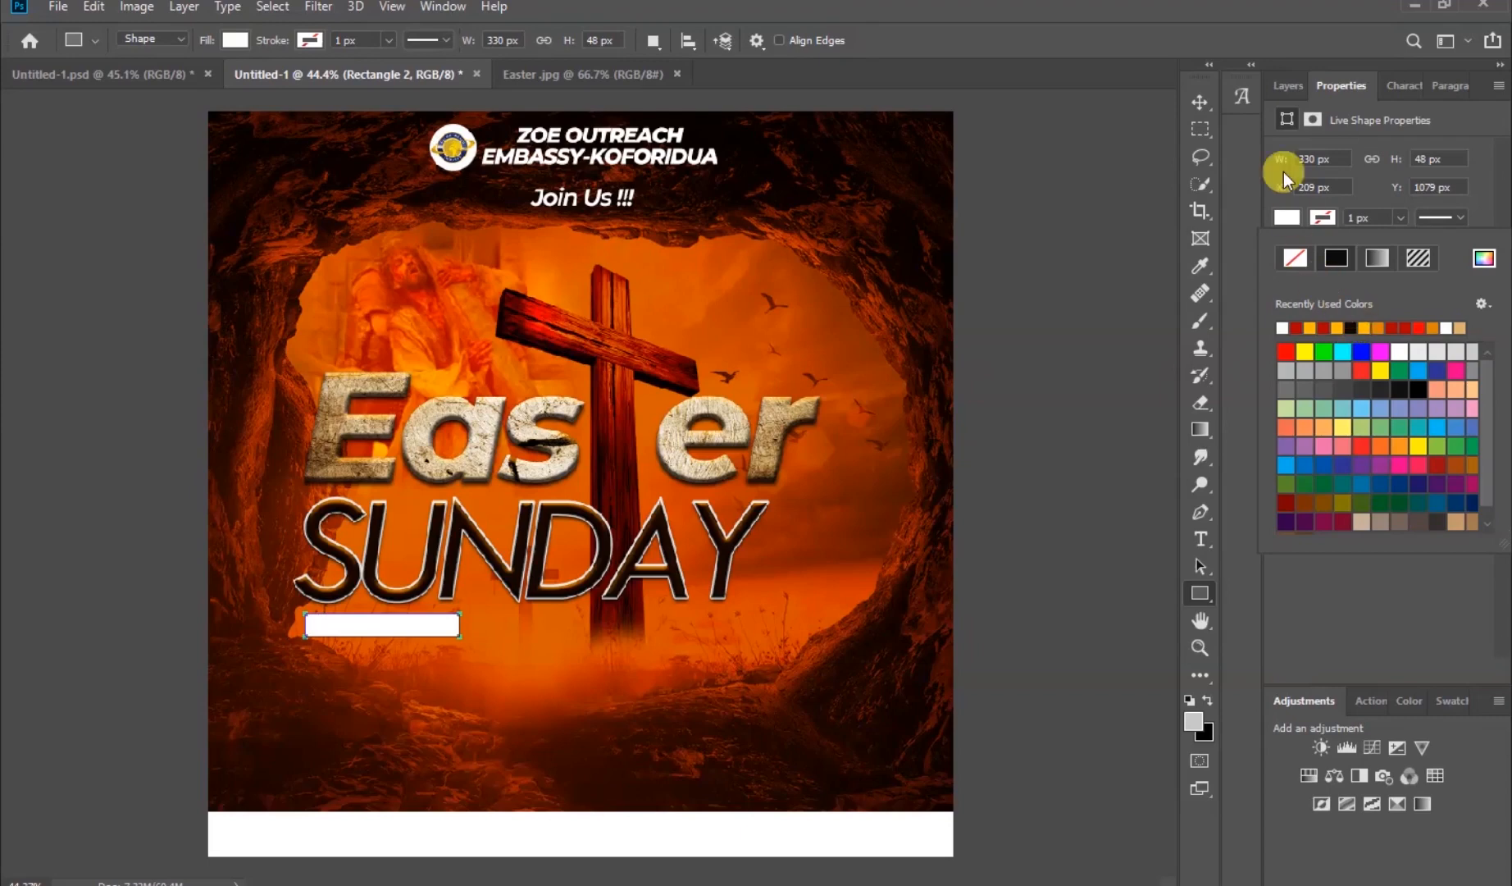
pyautogui.click(1199, 101)
pyautogui.click(1093, 287)
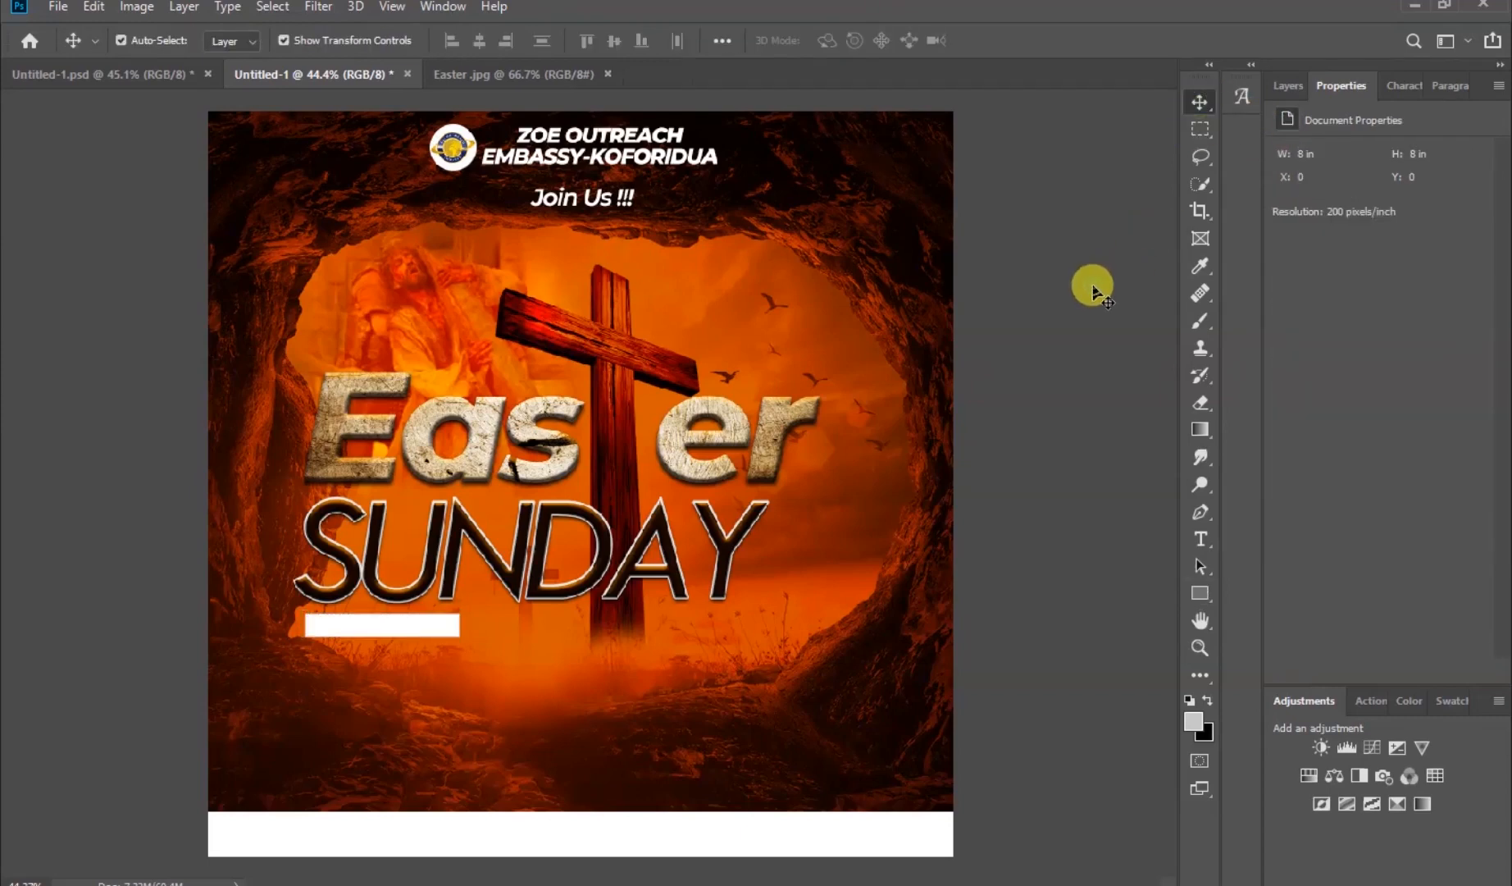
# Duplicate the white rectangle and scale the copy to about 268% width and 50% height, keeping its upper-left corner in place
pyautogui.click(422, 629)
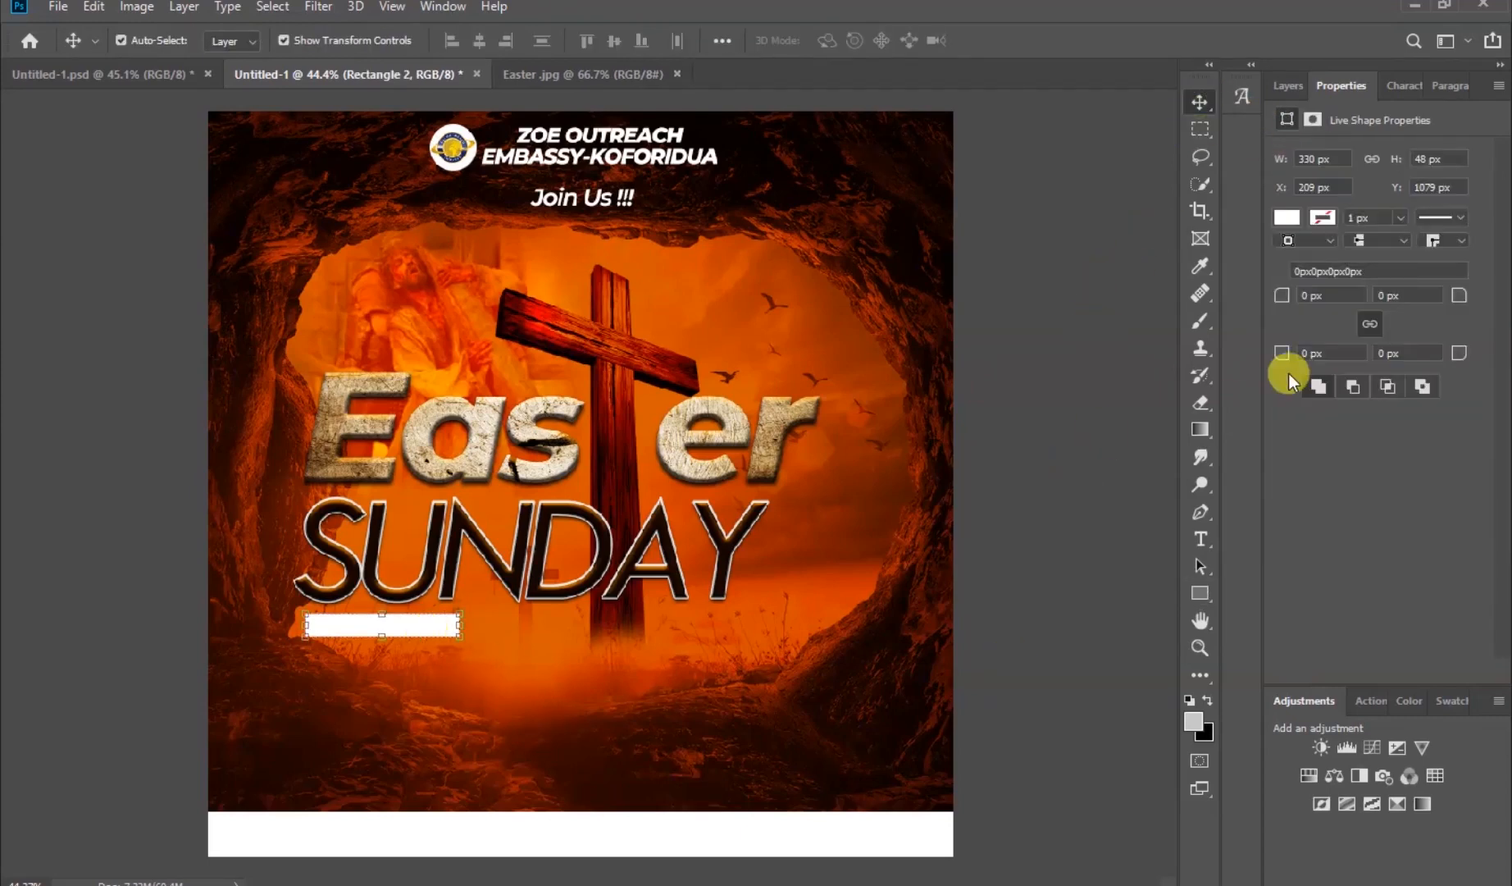
pyautogui.click(1284, 90)
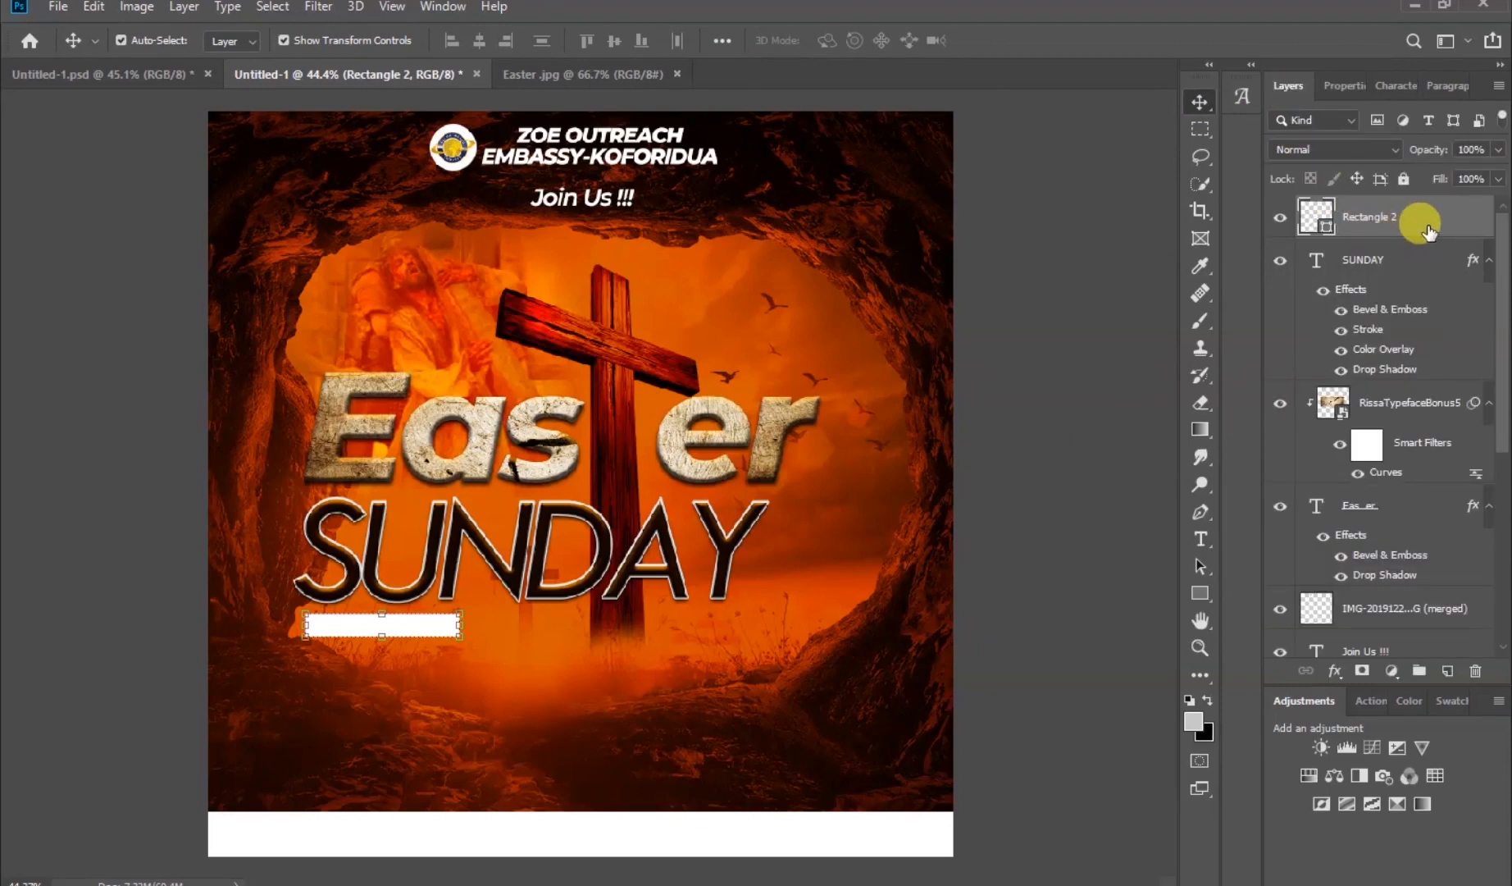
pyautogui.hotkey('ctrl', 'j')
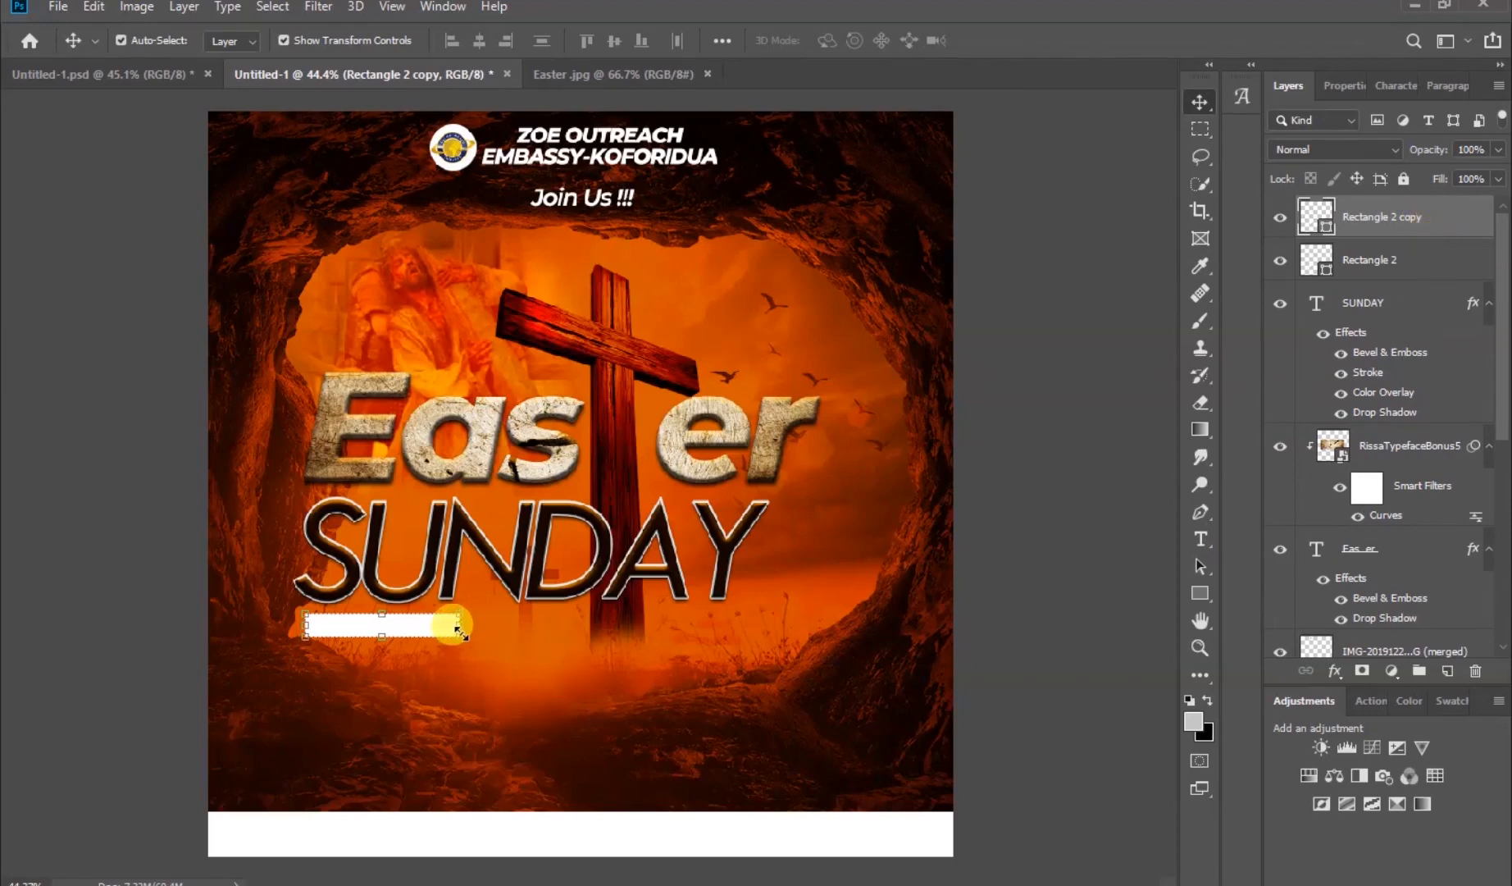
pyautogui.moveTo(461, 626); pyautogui.dragTo(720, 631)
pyautogui.moveTo(512, 637); pyautogui.dragTo(508, 623)
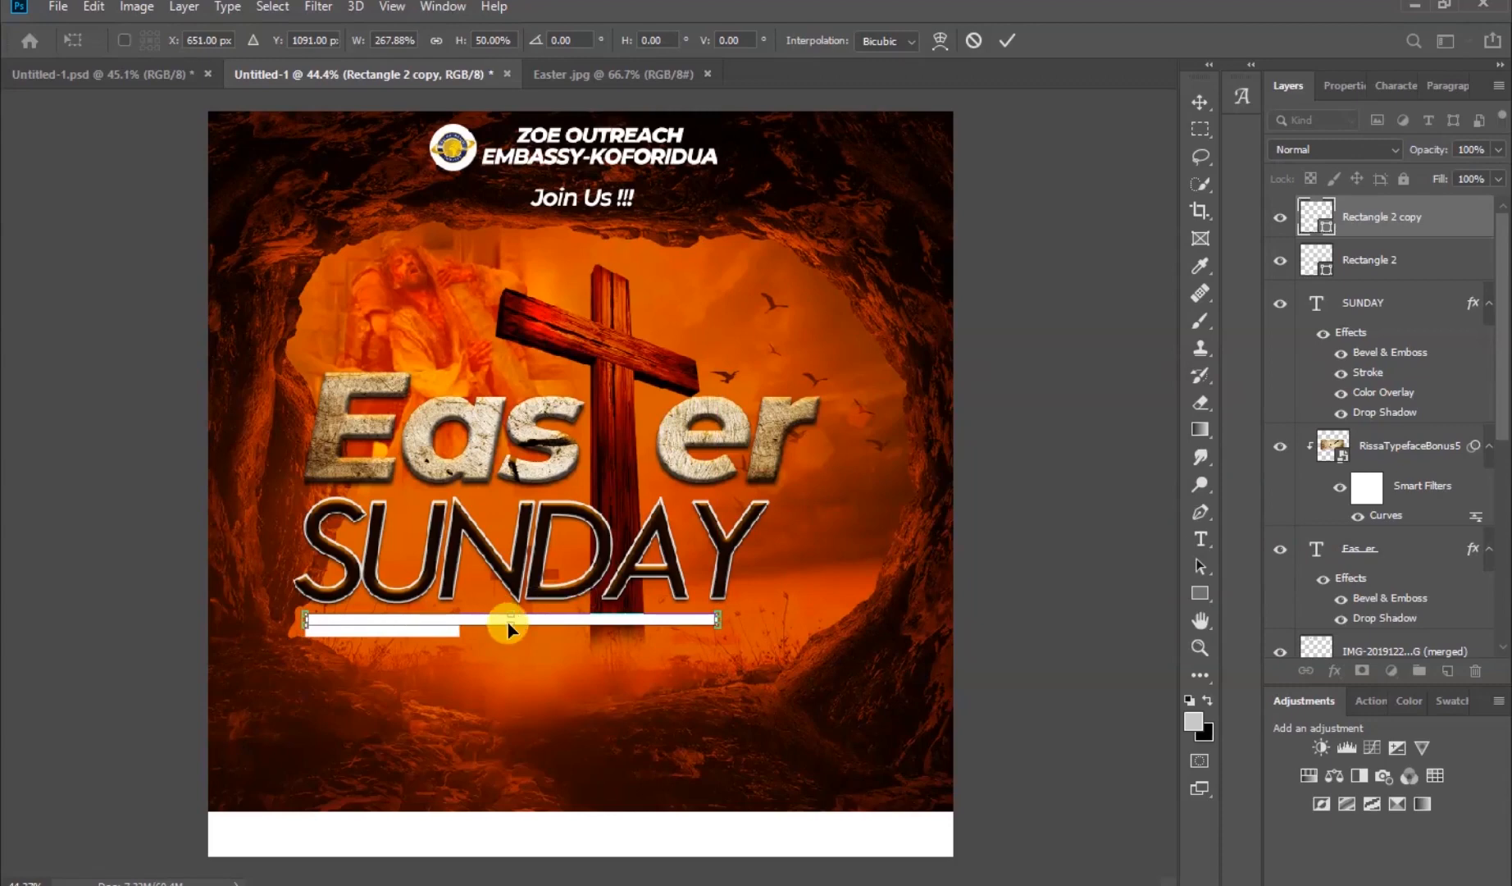
pyautogui.click(1006, 50)
pyautogui.click(1046, 421)
# Thin the long white bar into a fine line under SUNDAY by scaling its height to 16.67%, and deselect everything
pyautogui.scroll(6, 509, 617)
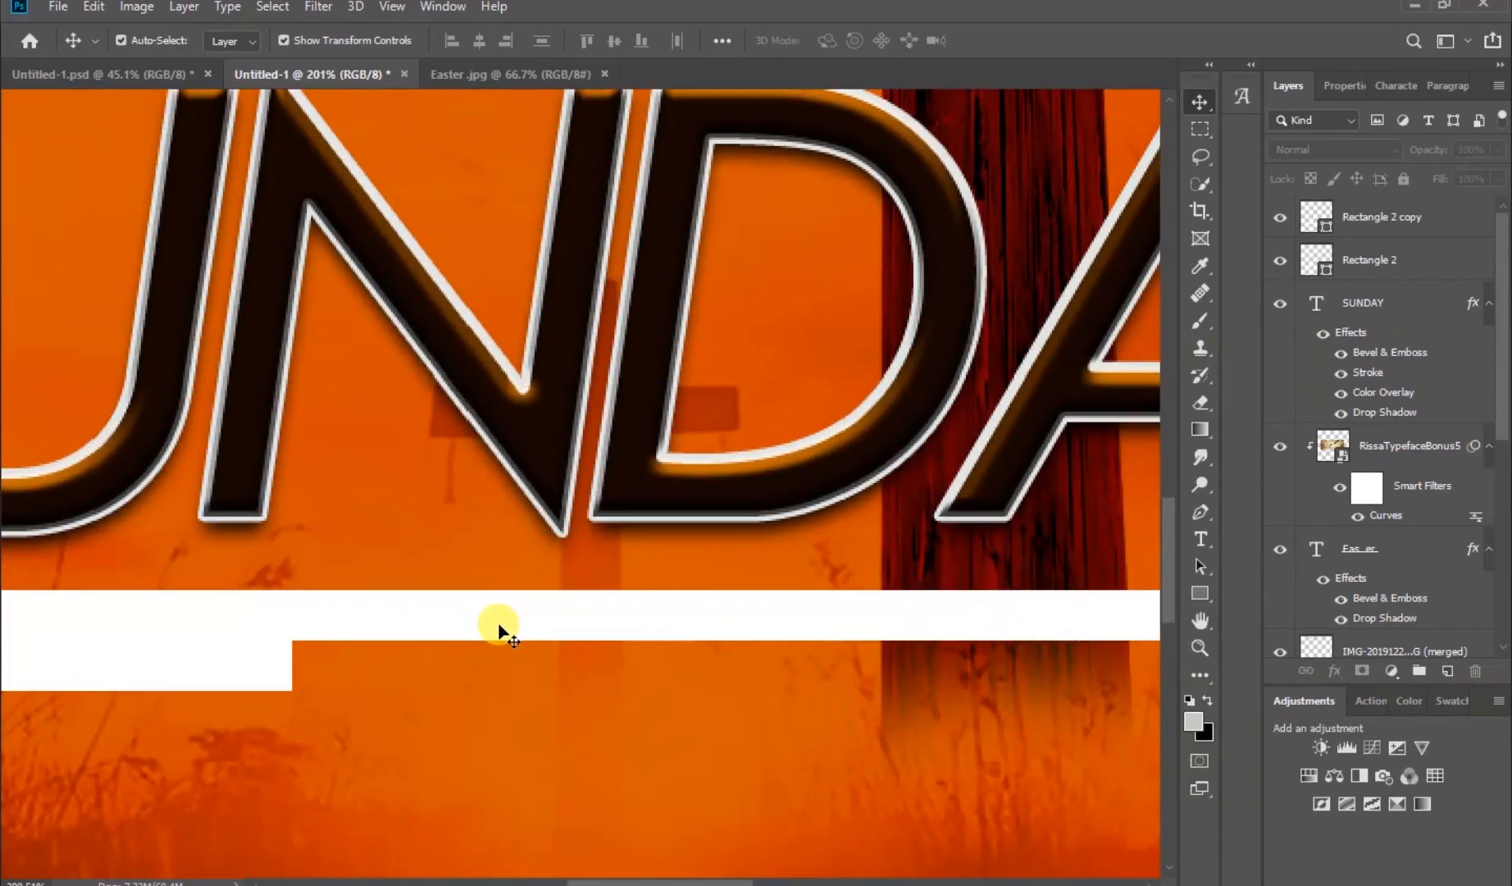
pyautogui.click(499, 627)
pyautogui.scroll(5, 520, 629)
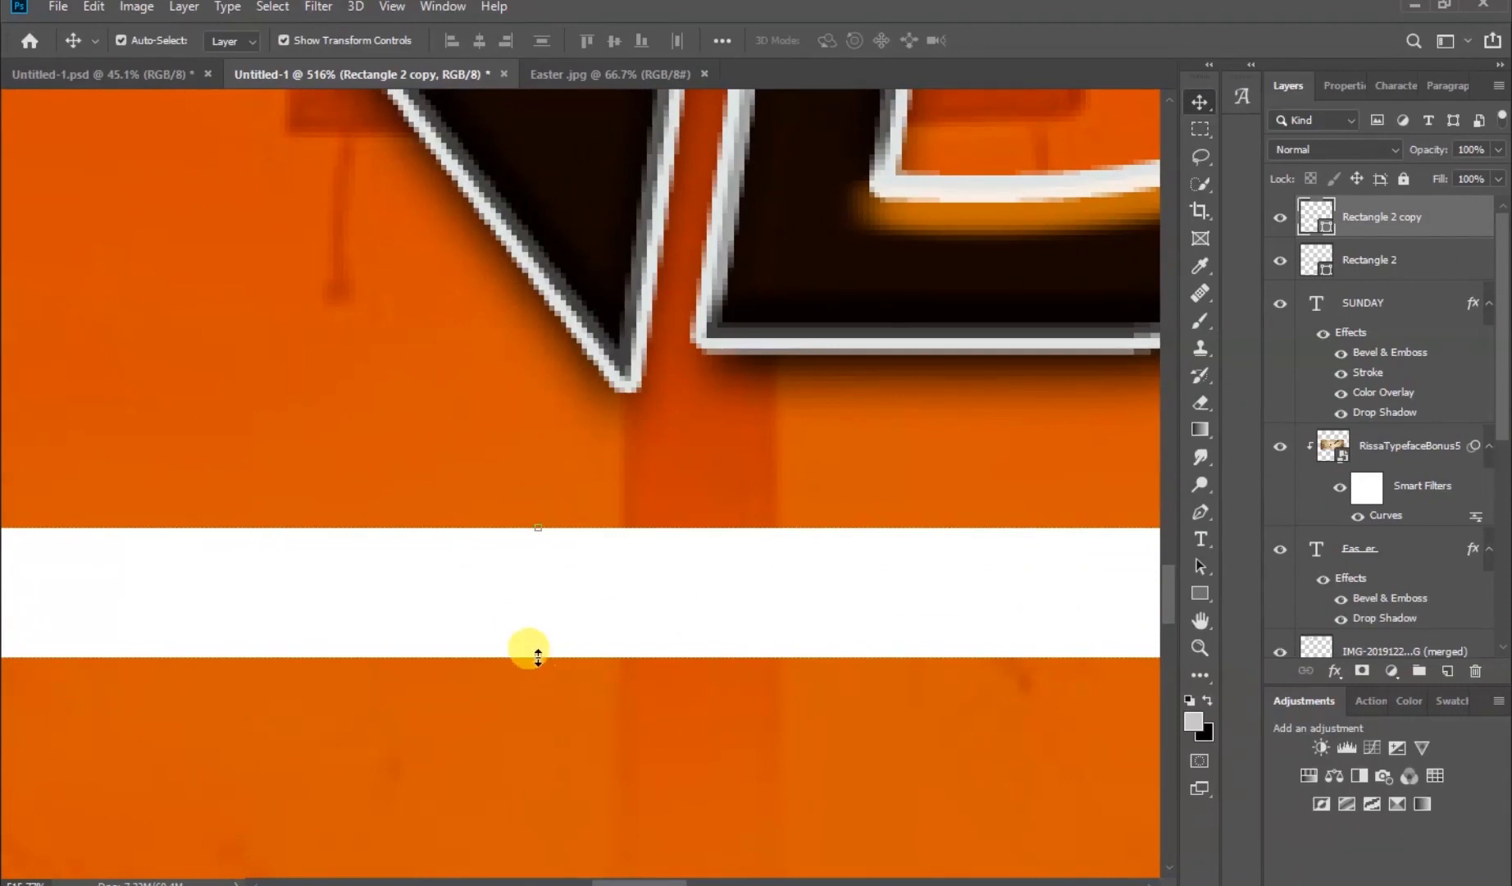
pyautogui.moveTo(538, 653); pyautogui.dragTo(541, 551)
pyautogui.scroll(-3, 576, 643)
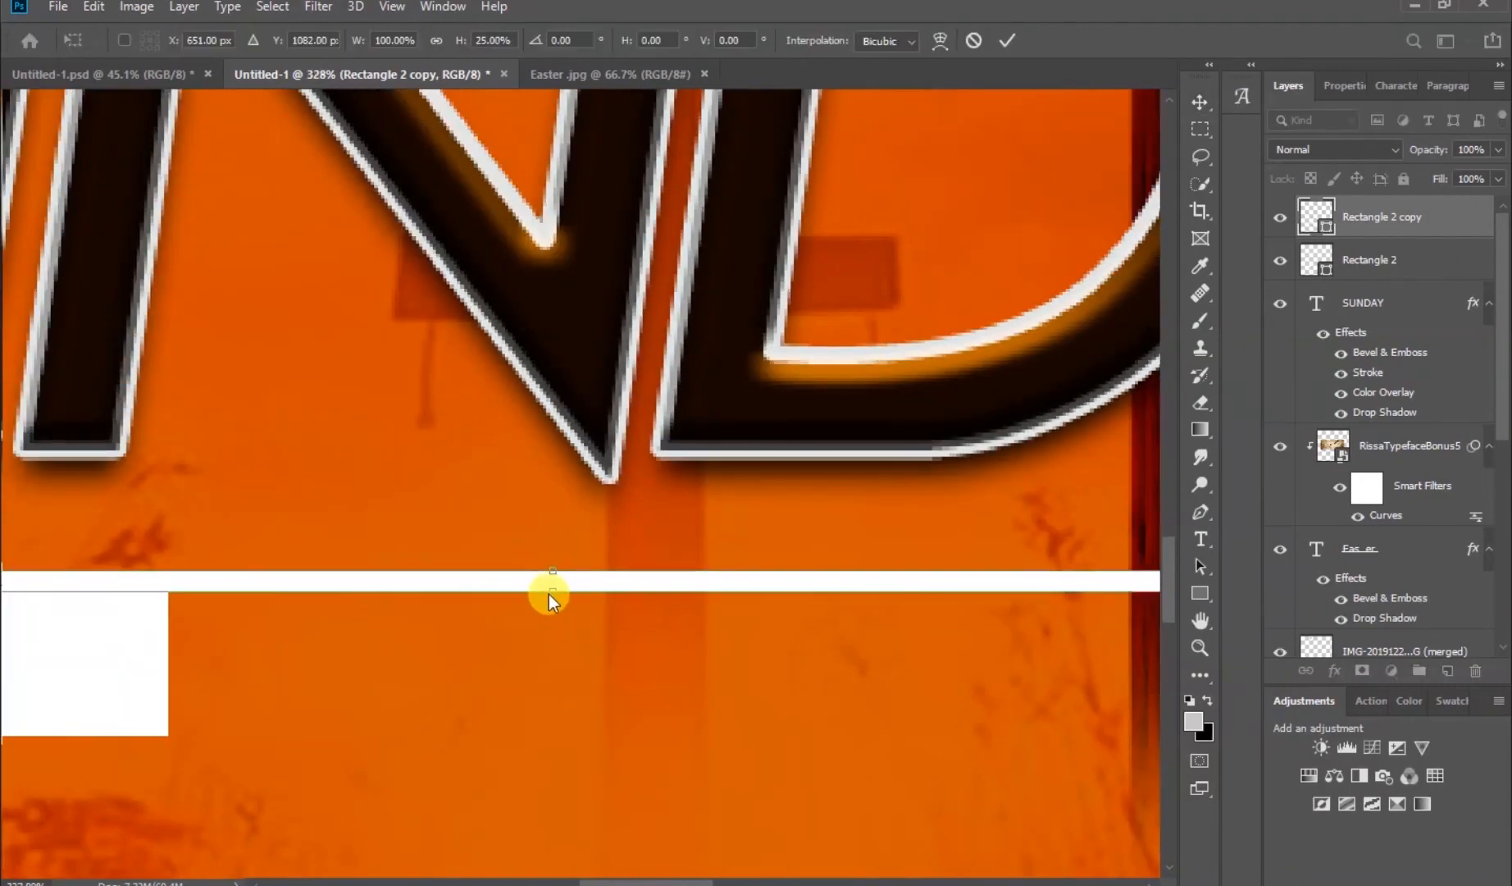
pyautogui.scroll(2, 548, 581)
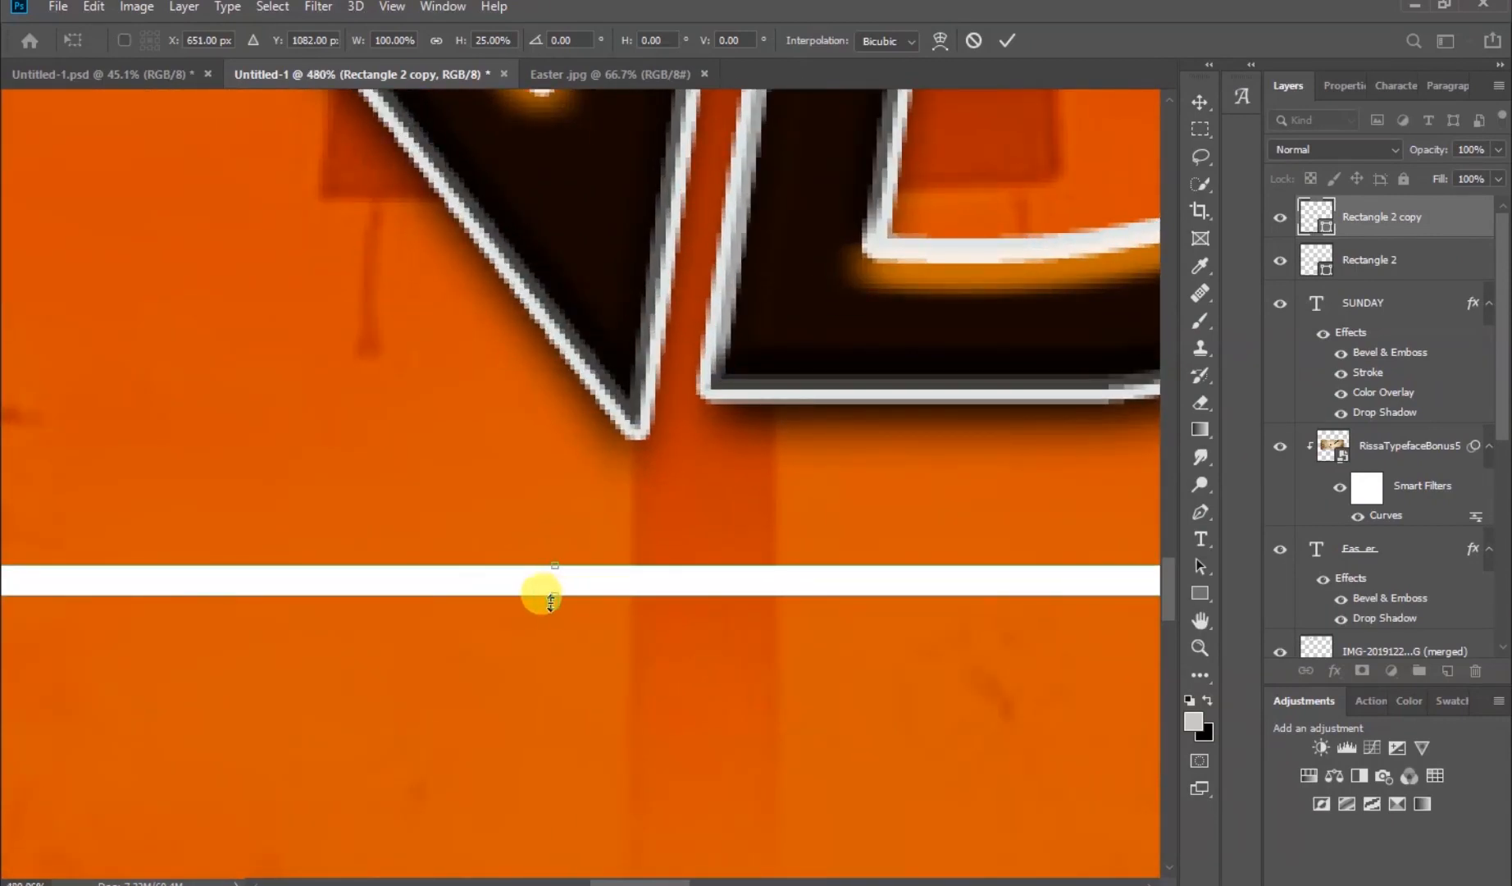
pyautogui.moveTo(550, 602); pyautogui.dragTo(541, 584)
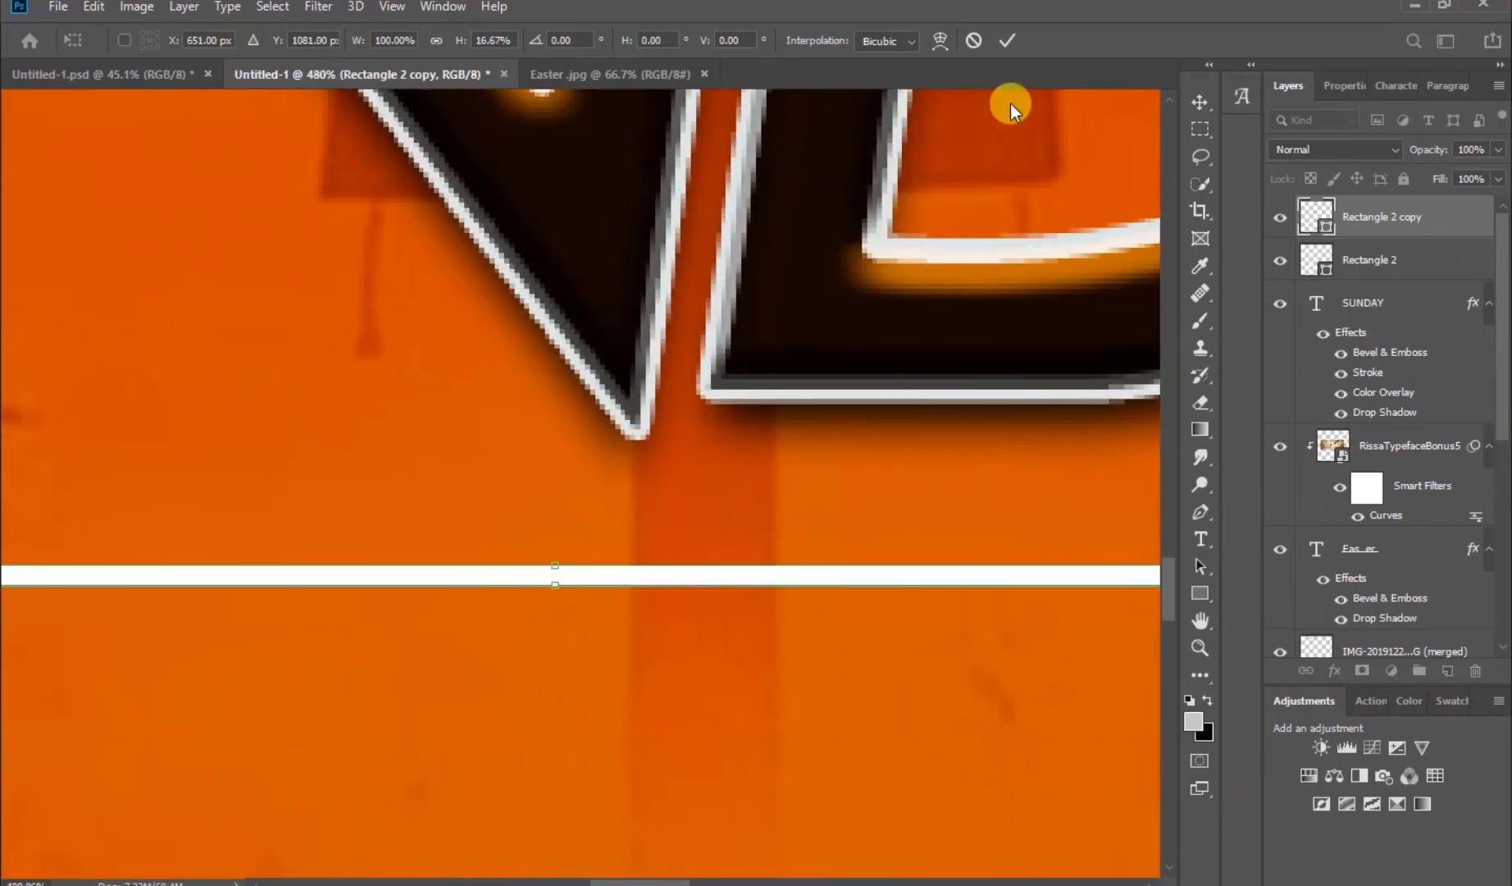
pyautogui.click(1003, 41)
pyautogui.click(749, 688)
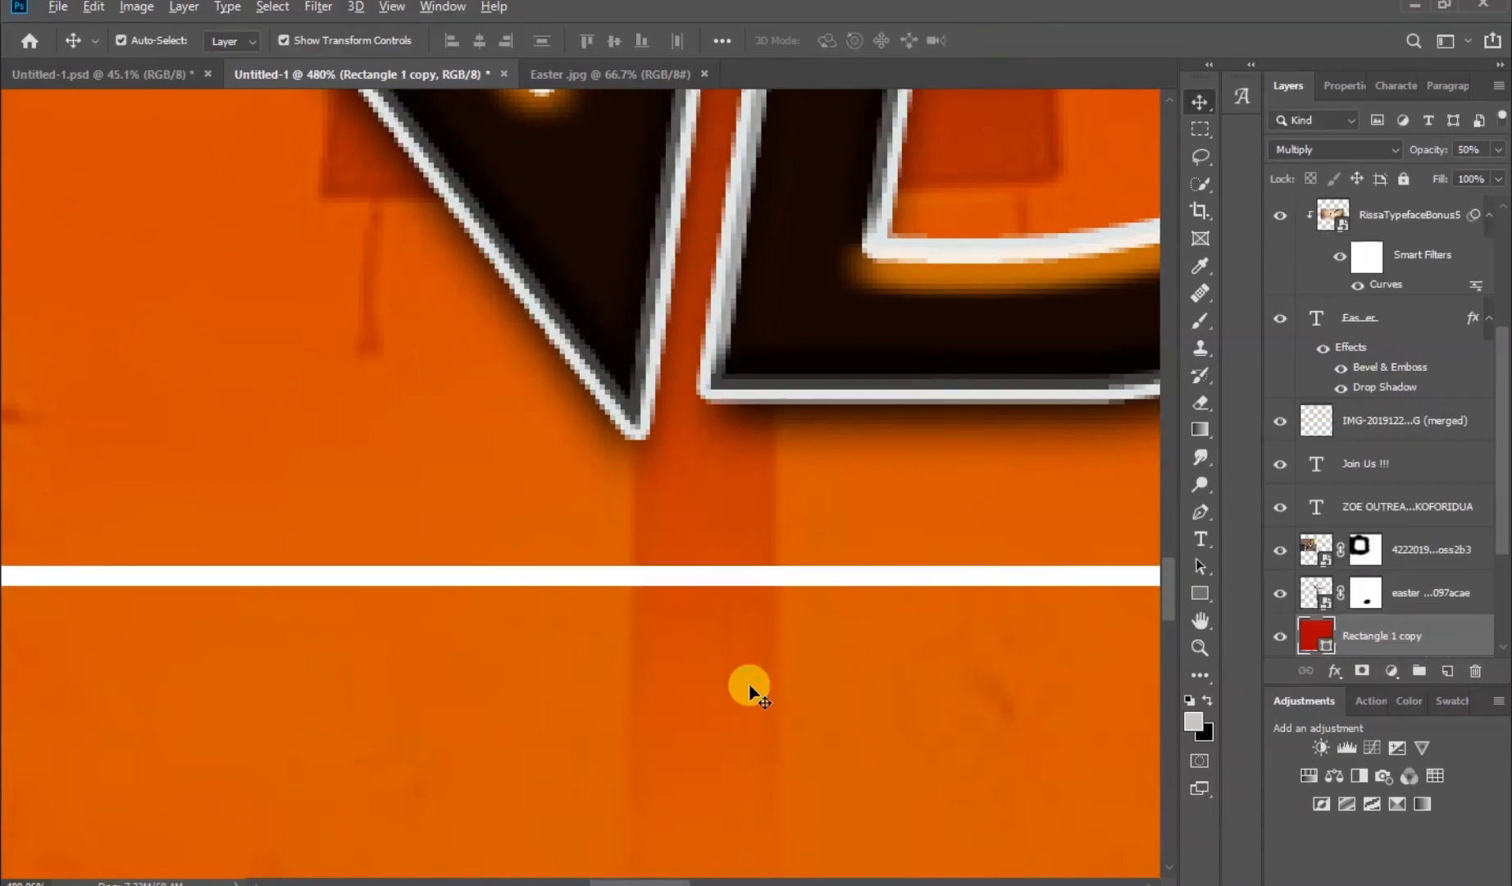
pyautogui.scroll(-10, 749, 688)
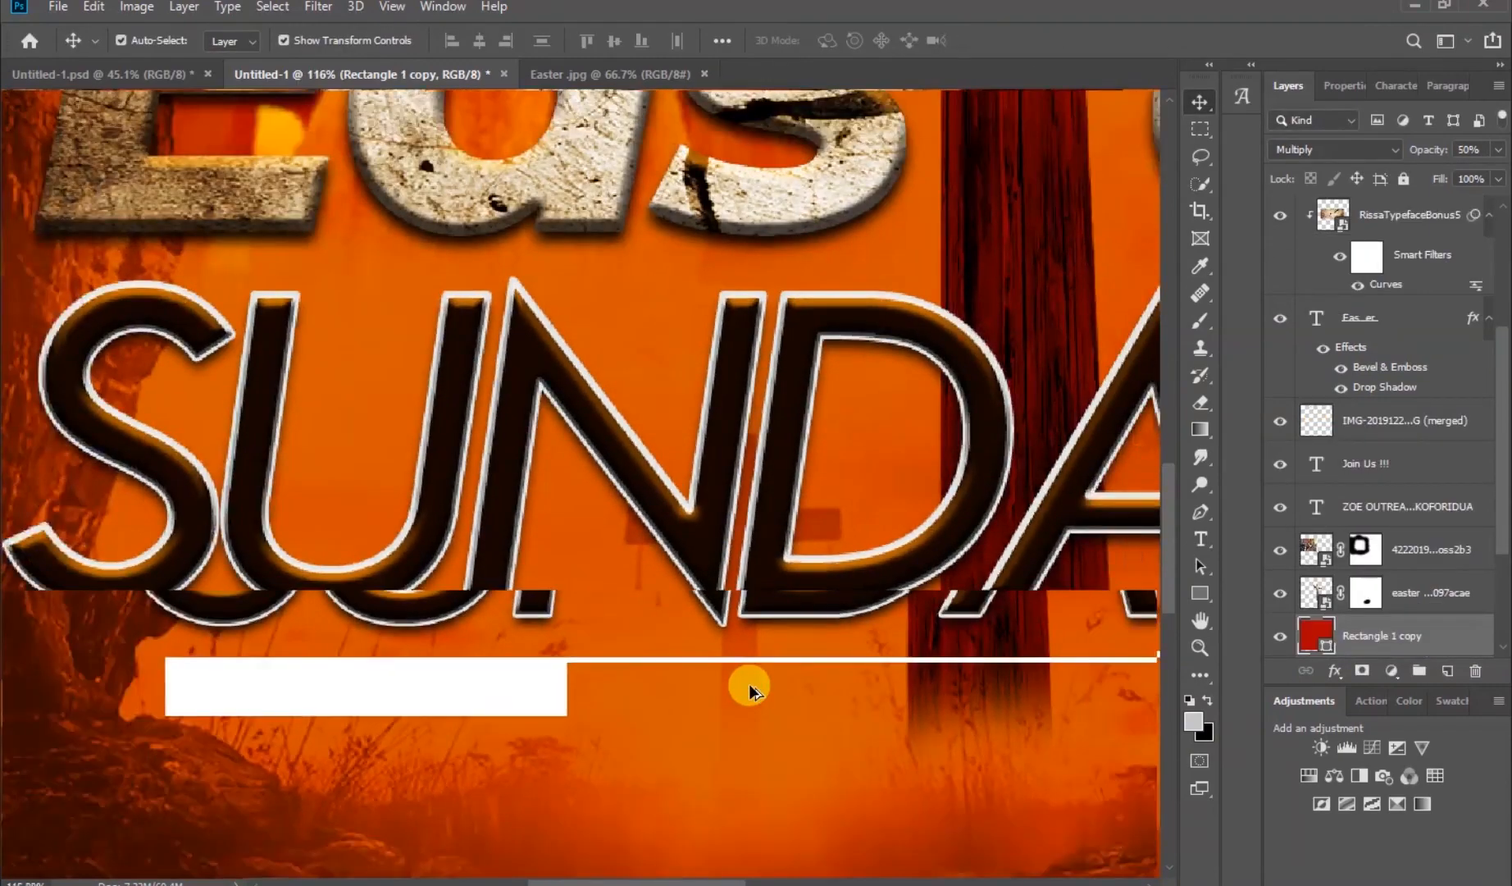
pyautogui.scroll(-5, 749, 688)
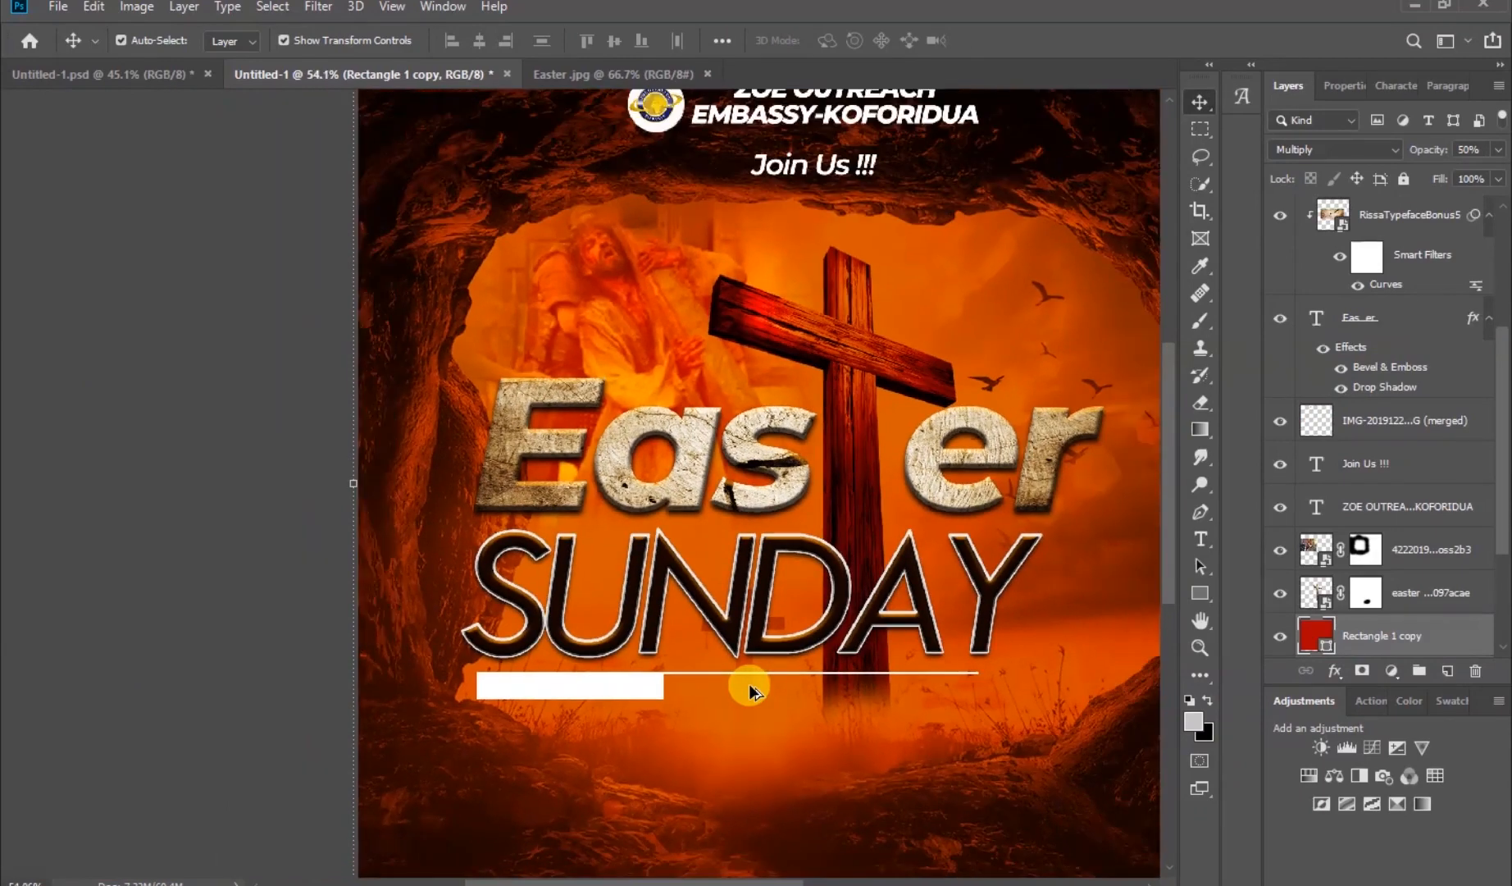
pyautogui.scroll(-2, 748, 683)
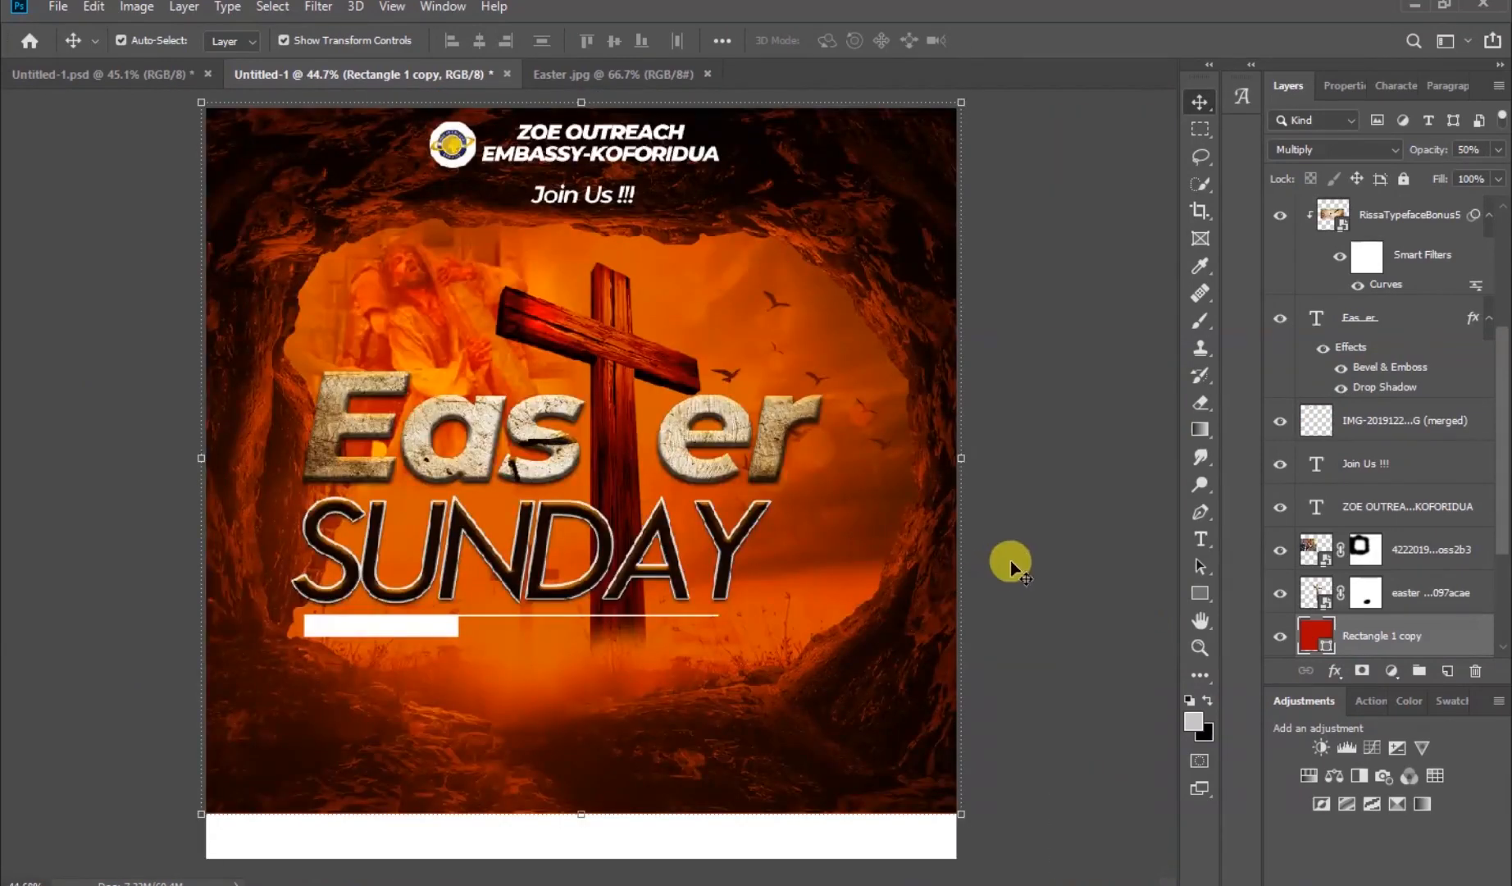
pyautogui.click(1033, 548)
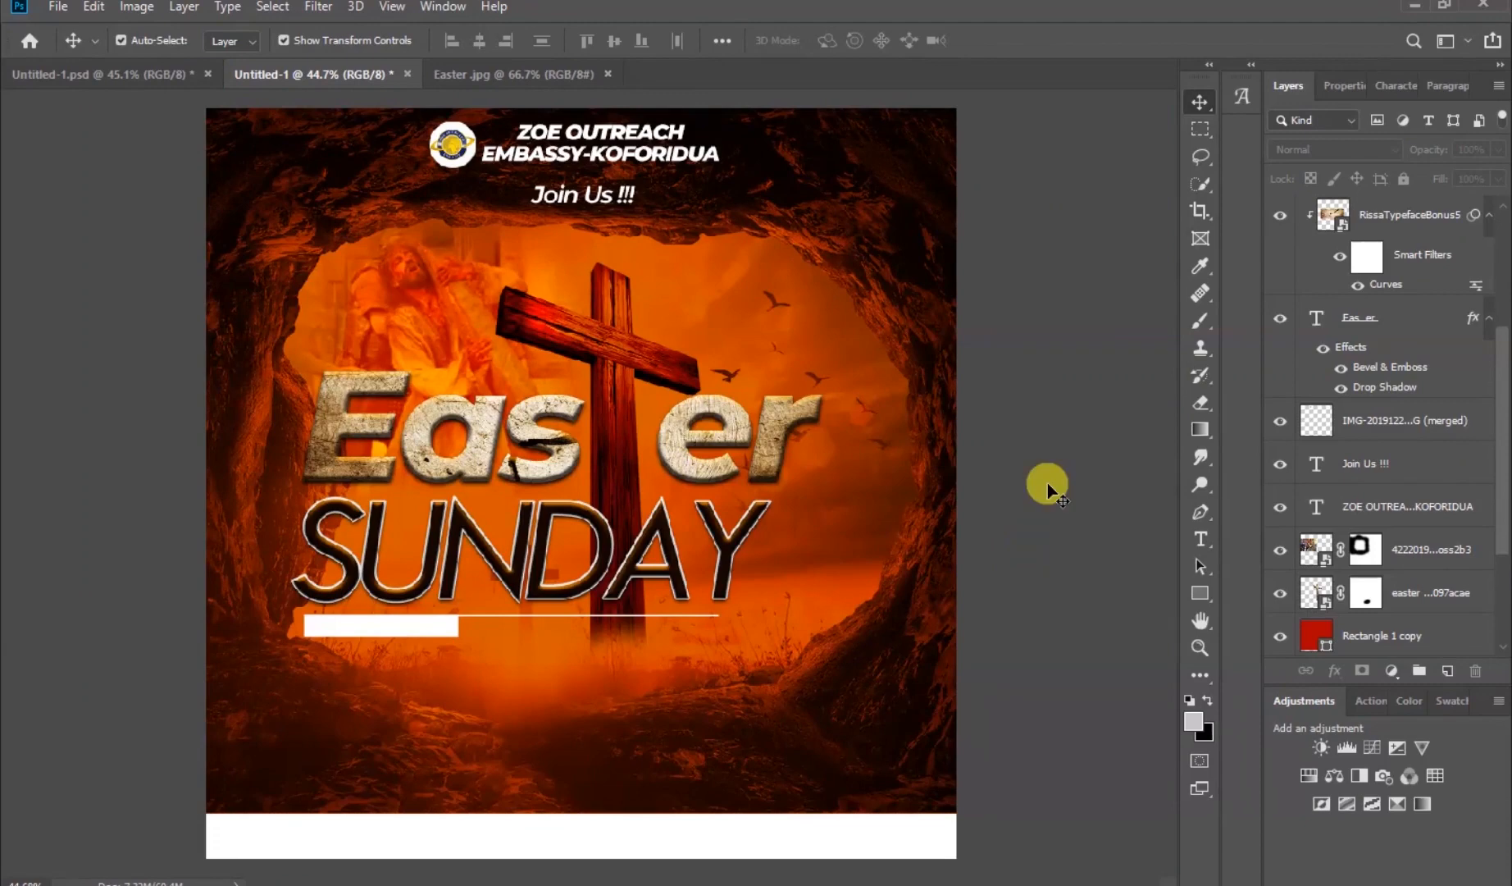
# Add the text "Isaiah 53:5" in 24 pt Tw Cen MT Italic and place it on the short white rectangle under SUNDAY
pyautogui.click(1200, 539)
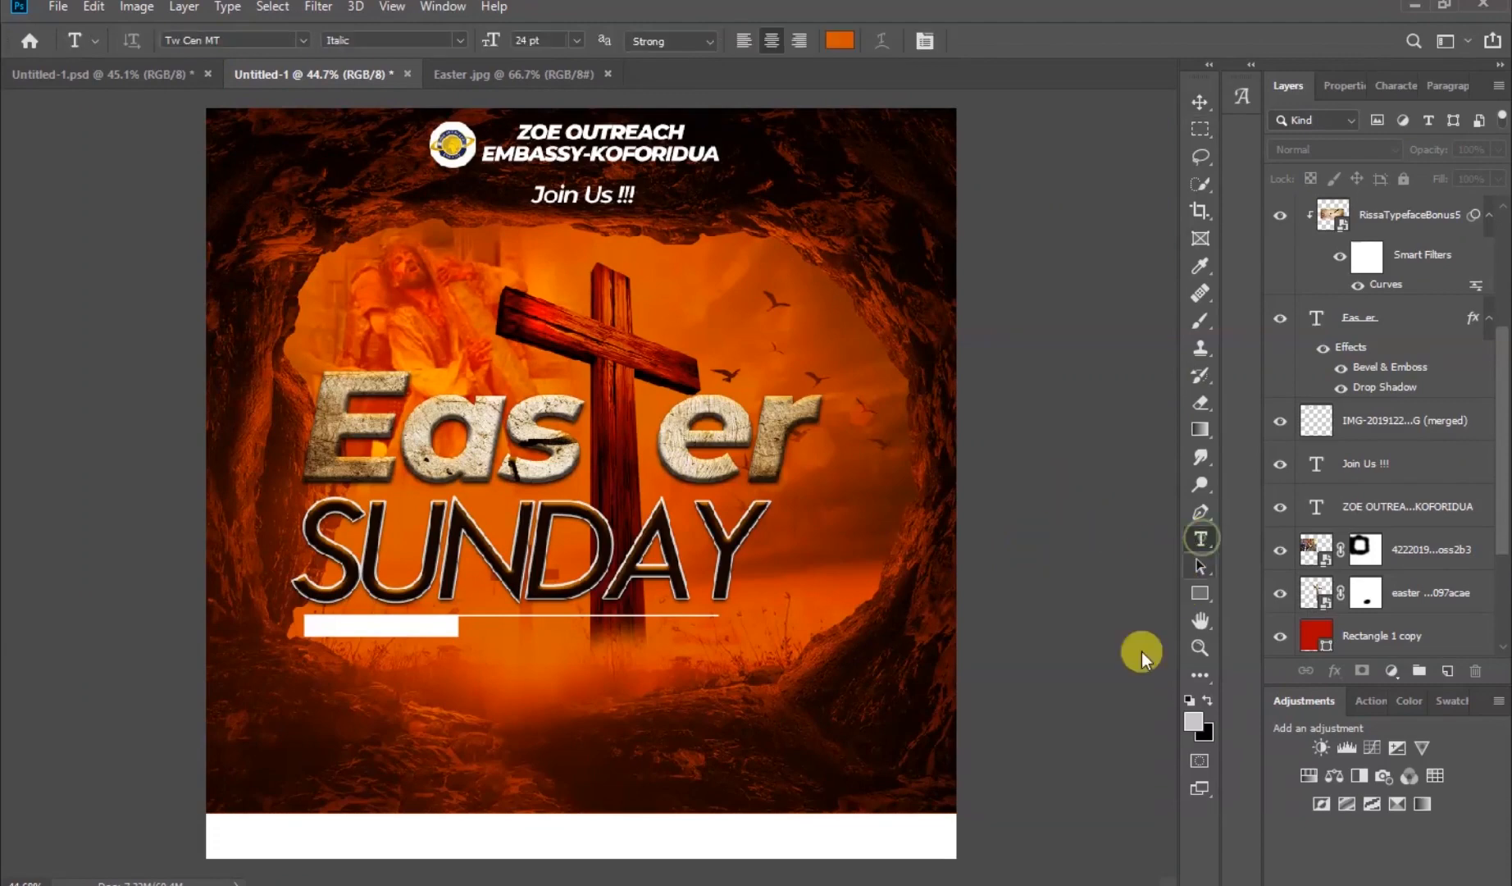
pyautogui.click(341, 658)
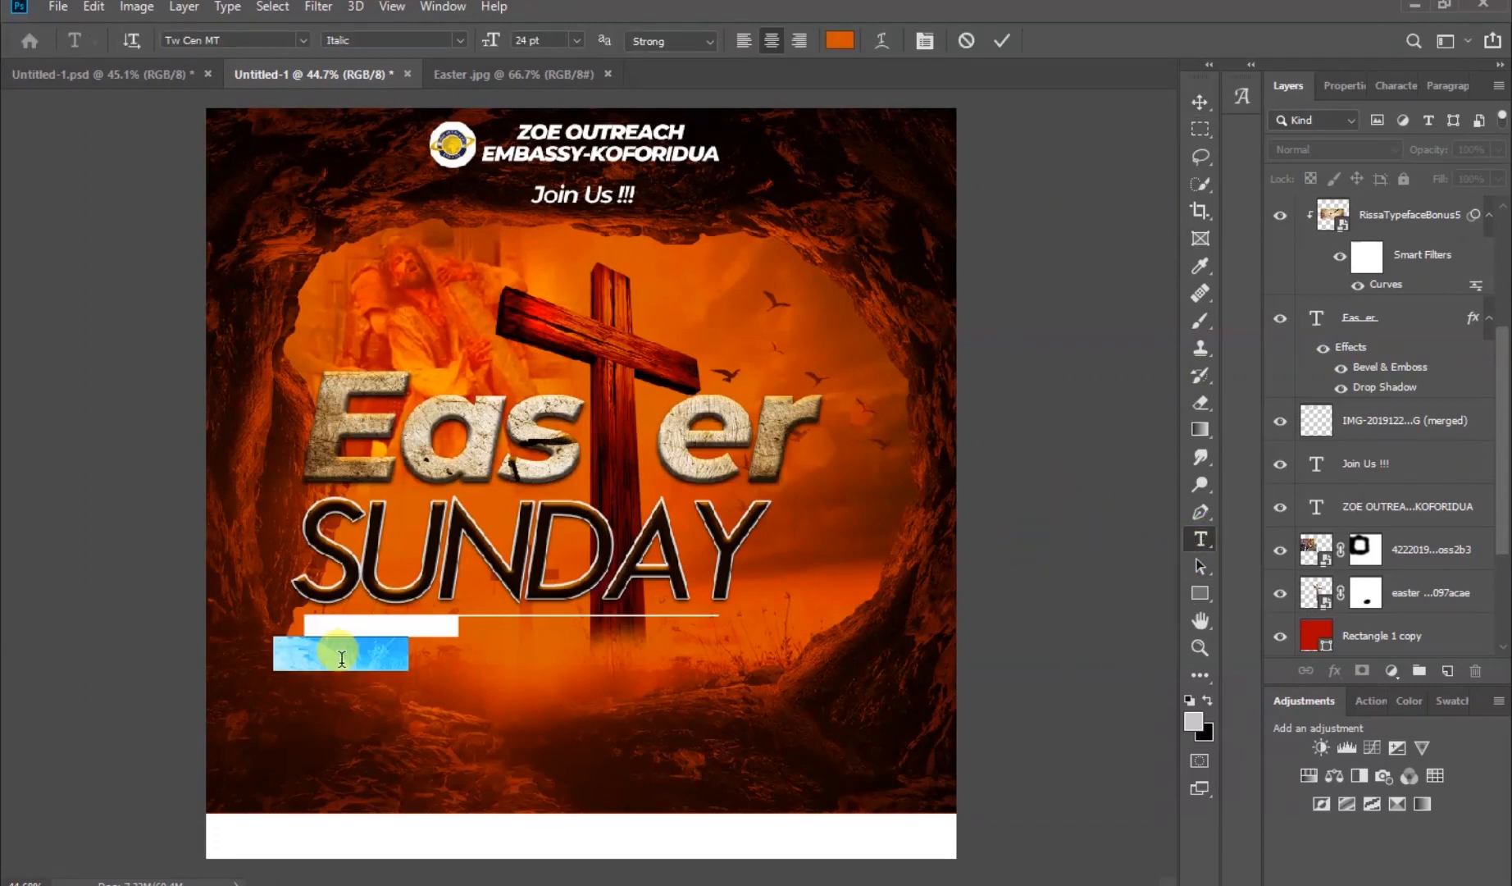
pyautogui.press('BackSpace')
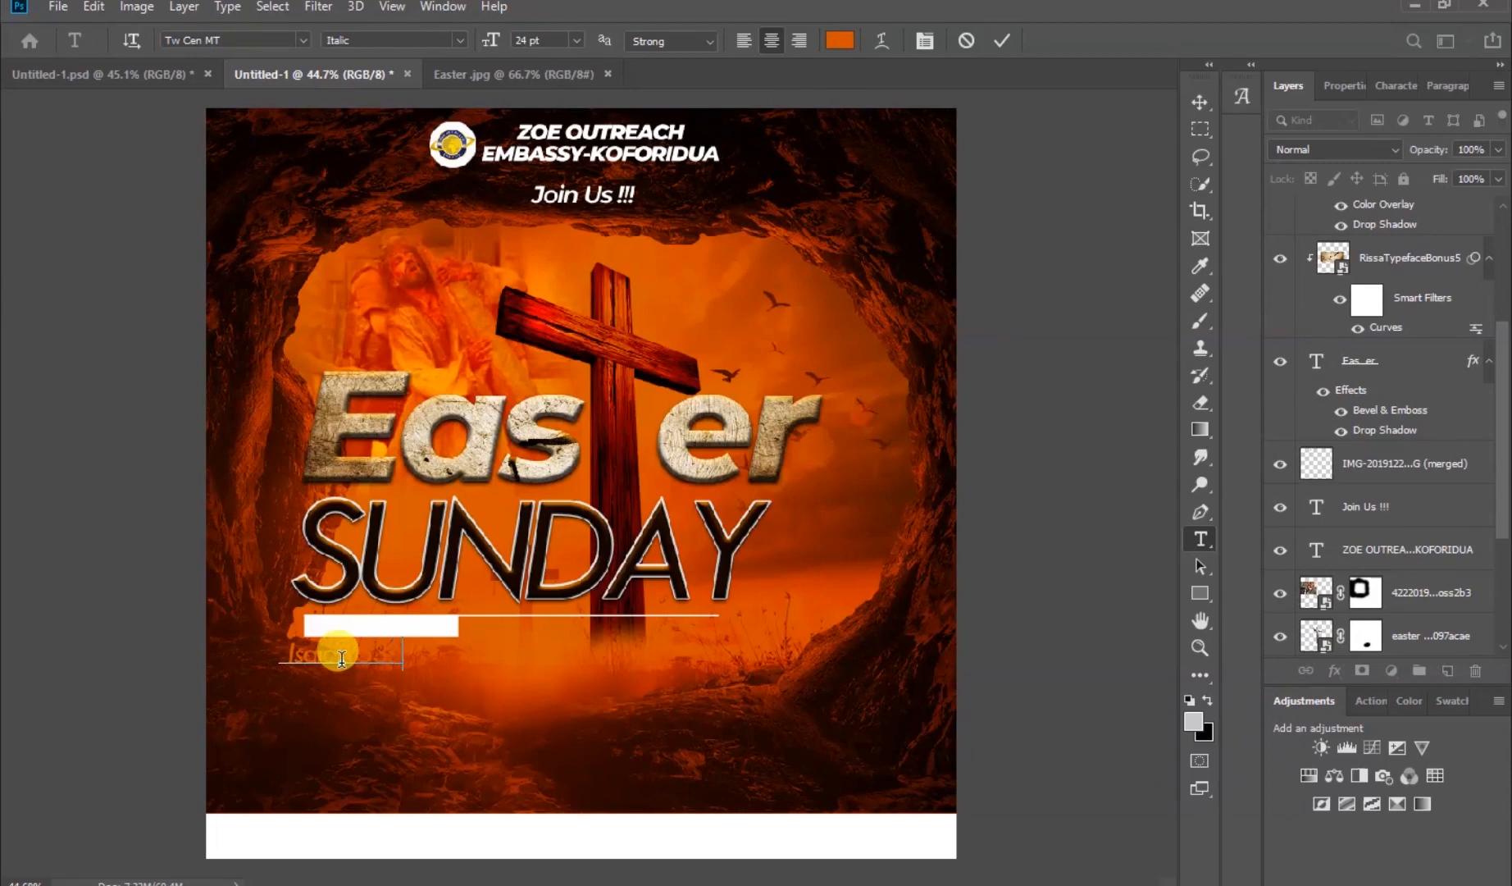
pyautogui.click(1003, 39)
pyautogui.click(1200, 101)
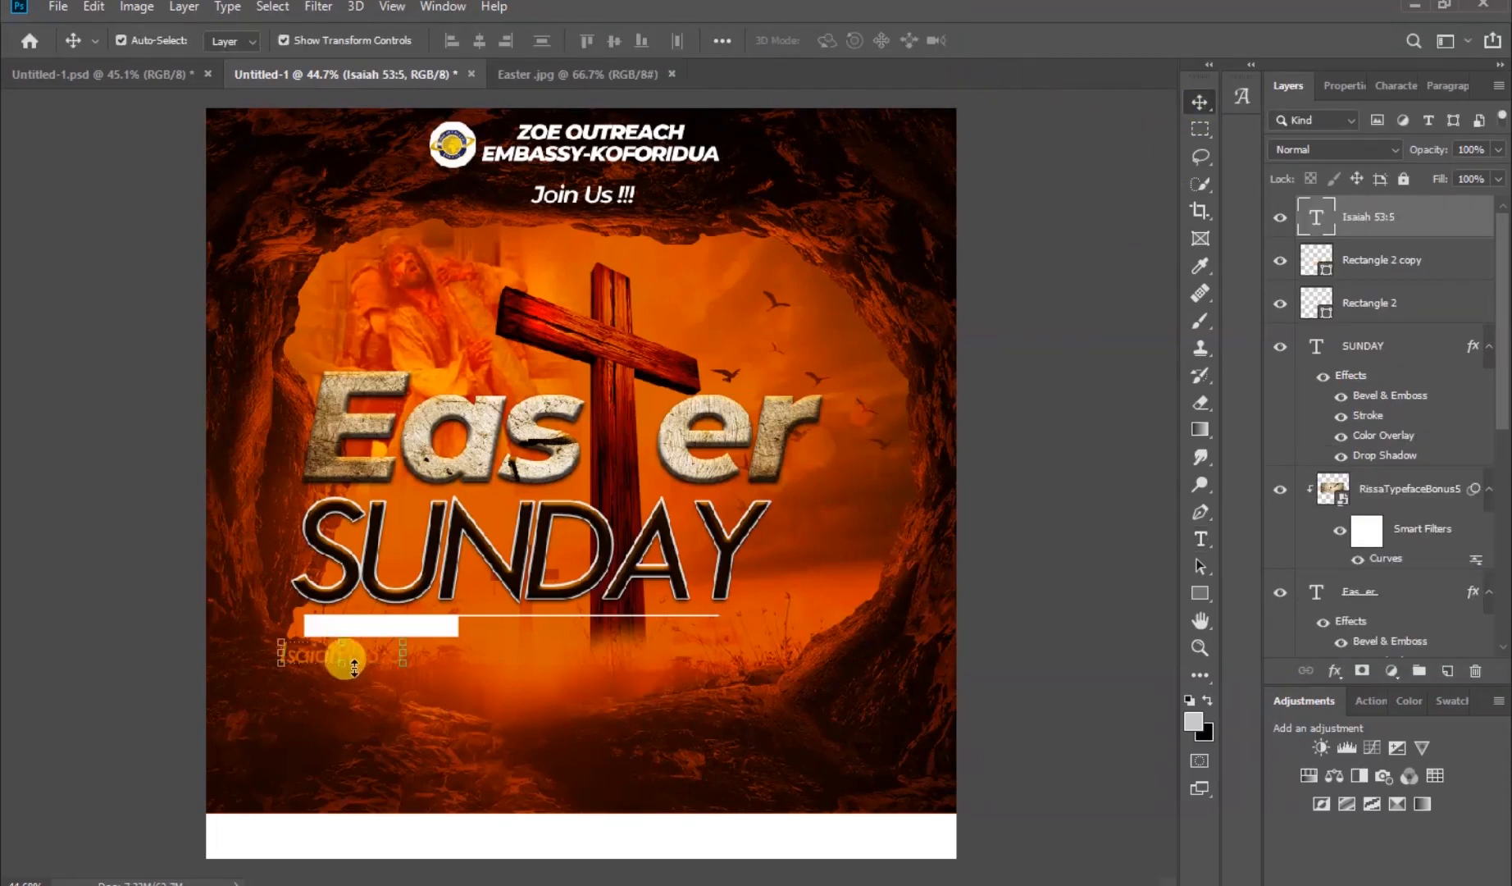
pyautogui.moveTo(371, 655); pyautogui.dragTo(405, 628)
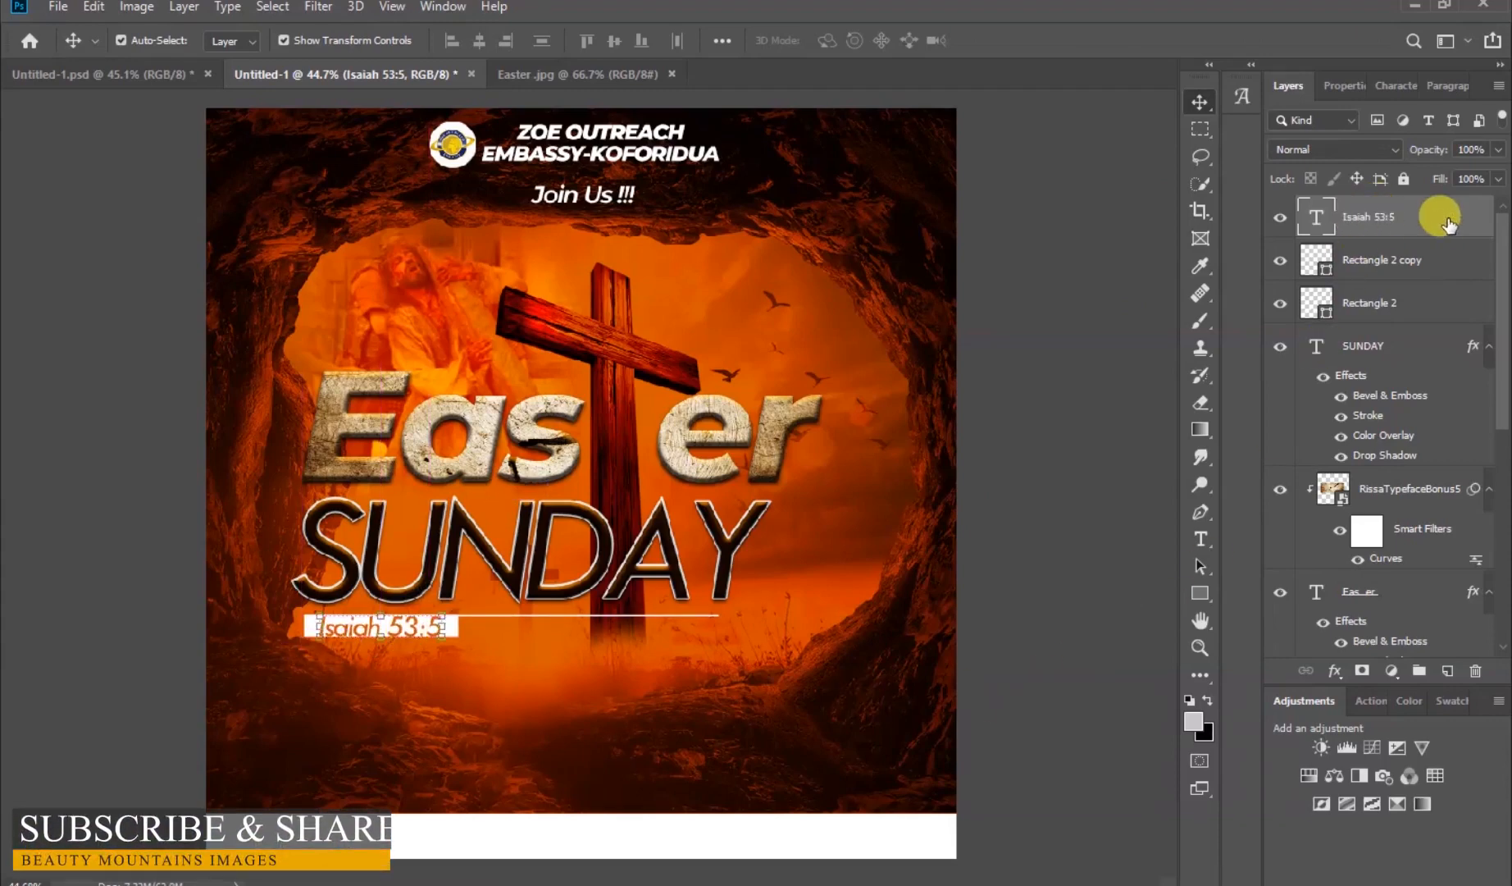
# Set the Isaiah 53:5 text colour to #d55400 and deselect the layer
pyautogui.click(1336, 85)
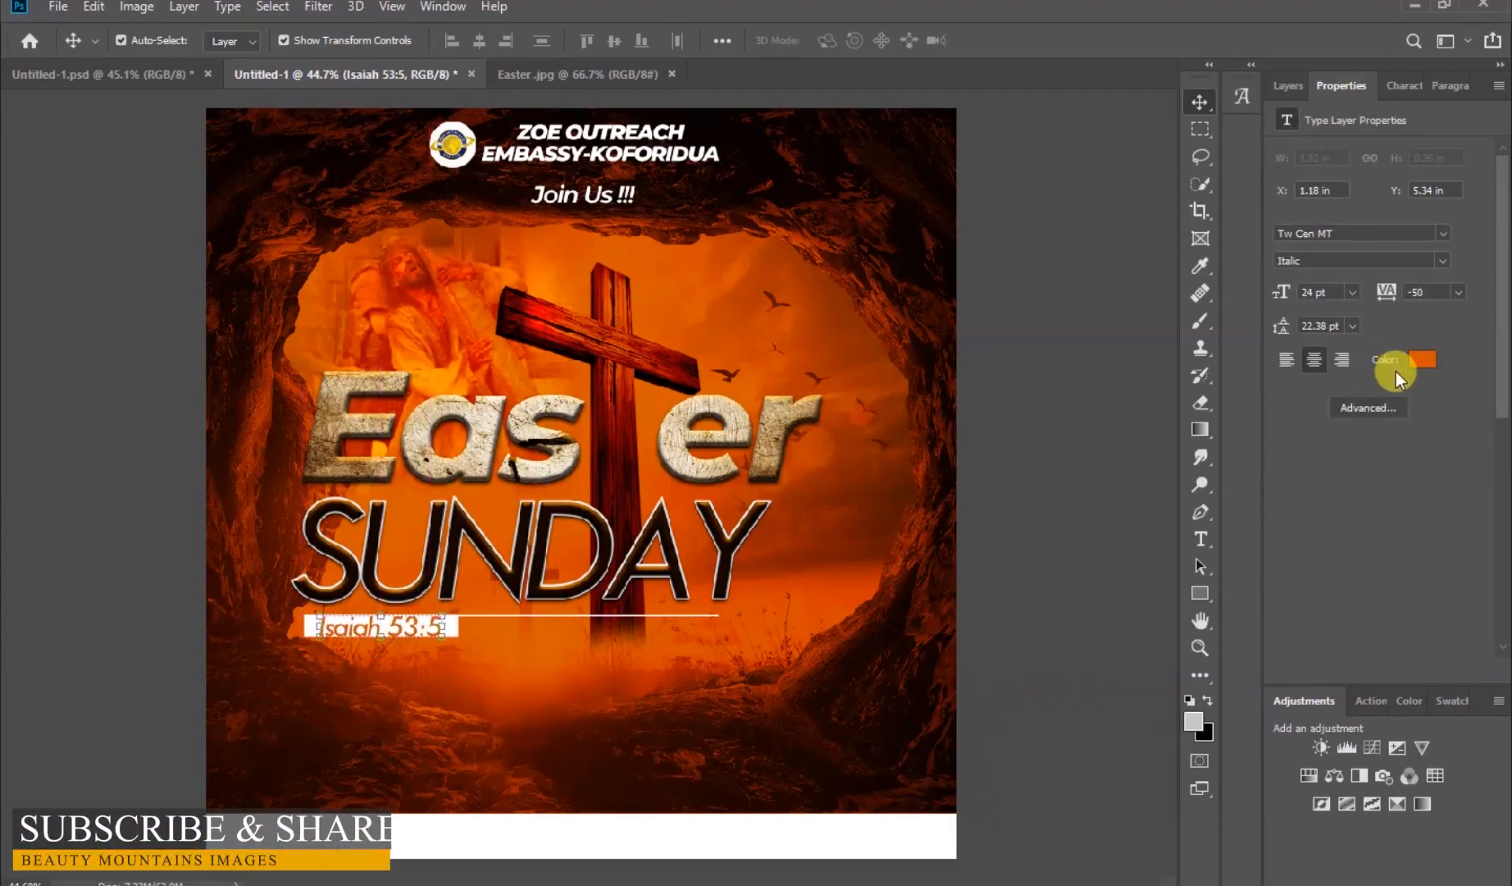
pyautogui.click(1419, 361)
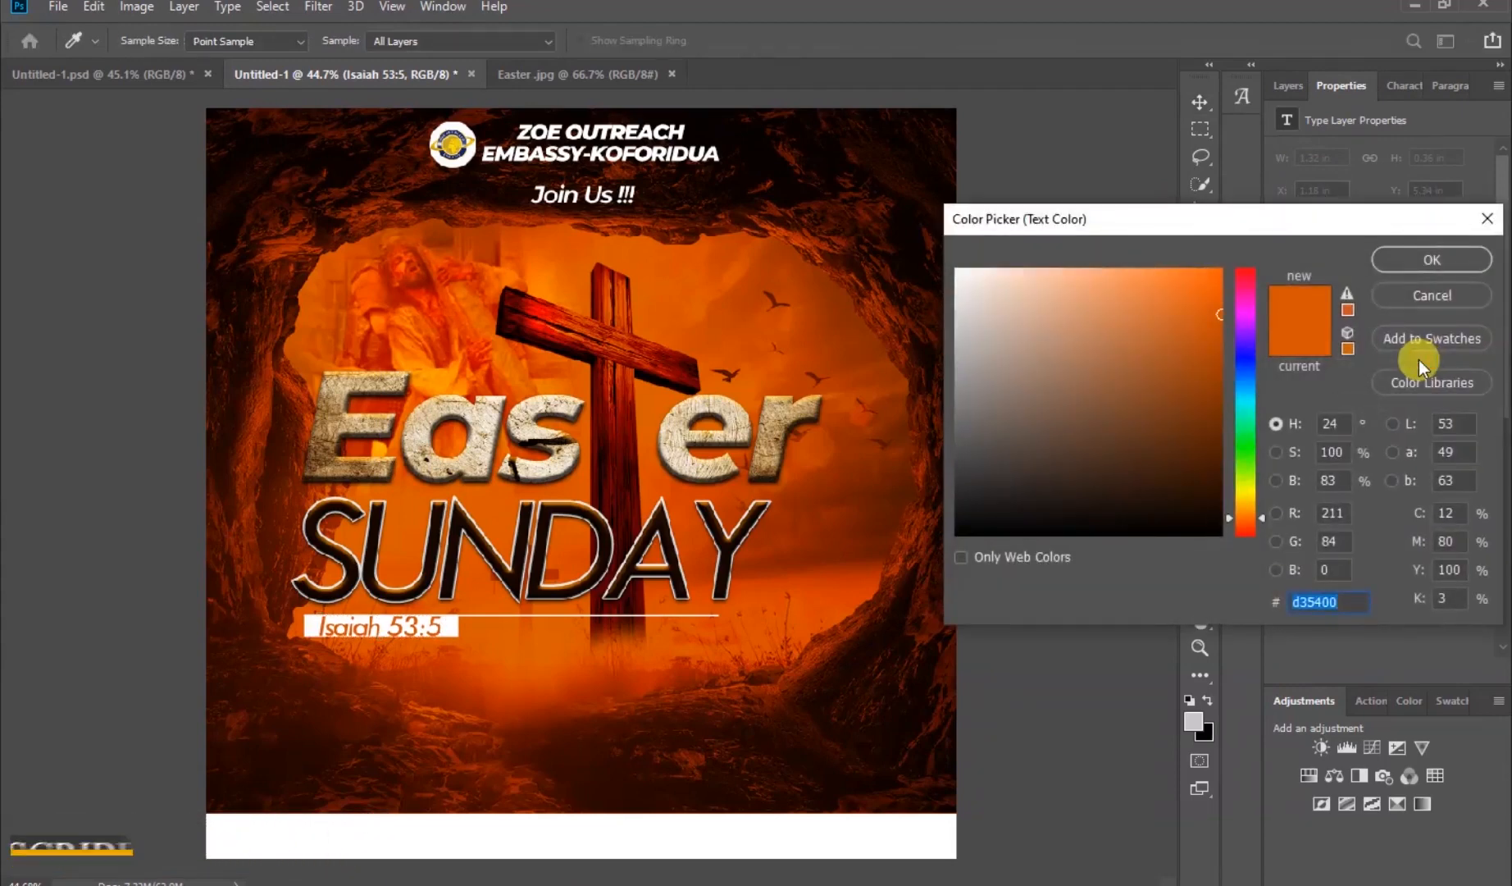
pyautogui.click(365, 592)
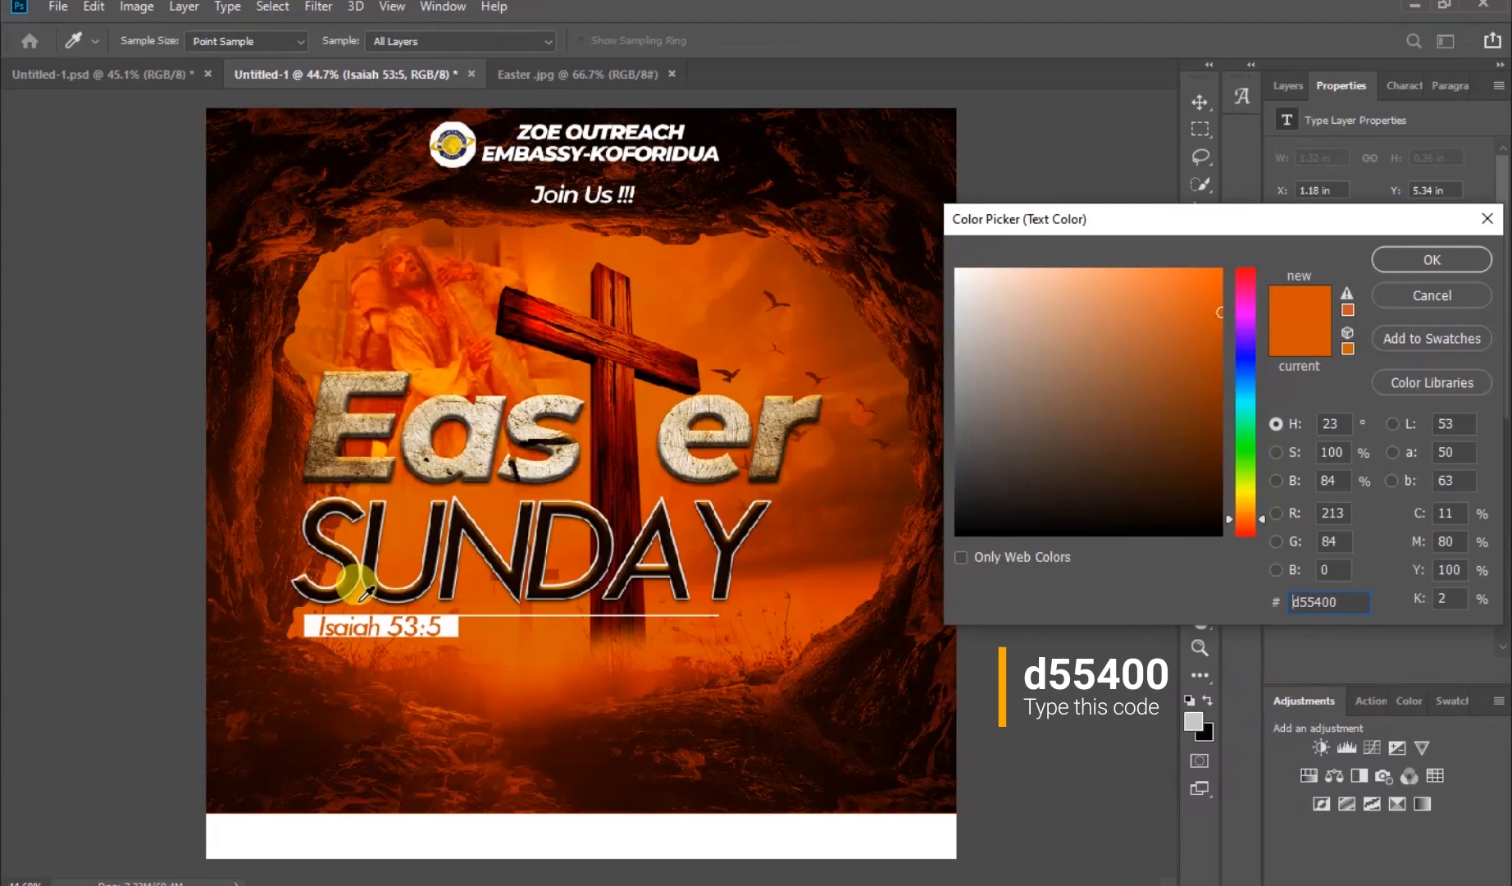
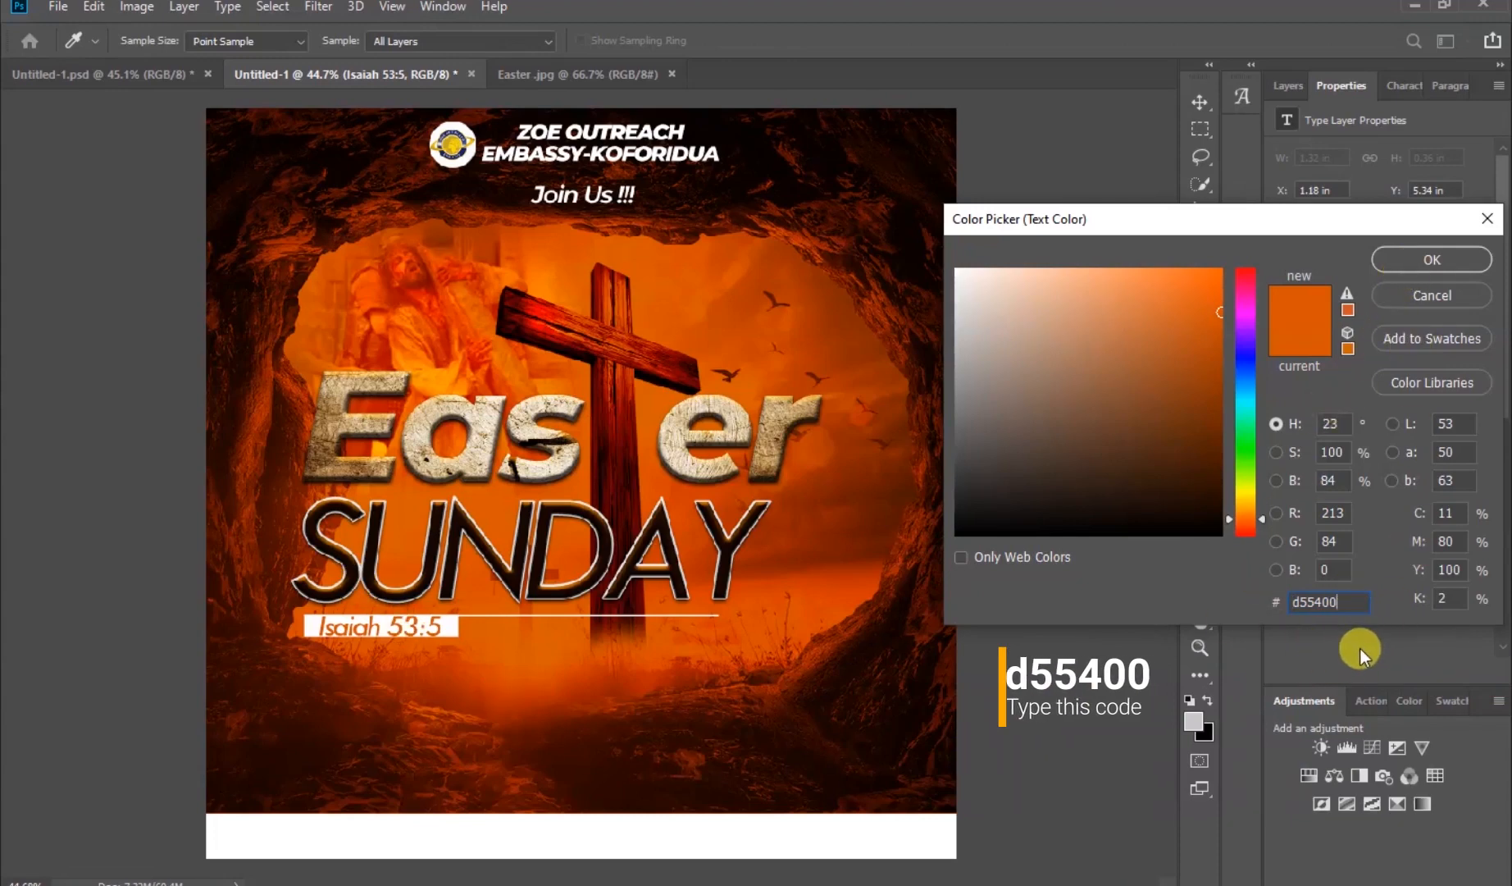
pyautogui.click(1446, 268)
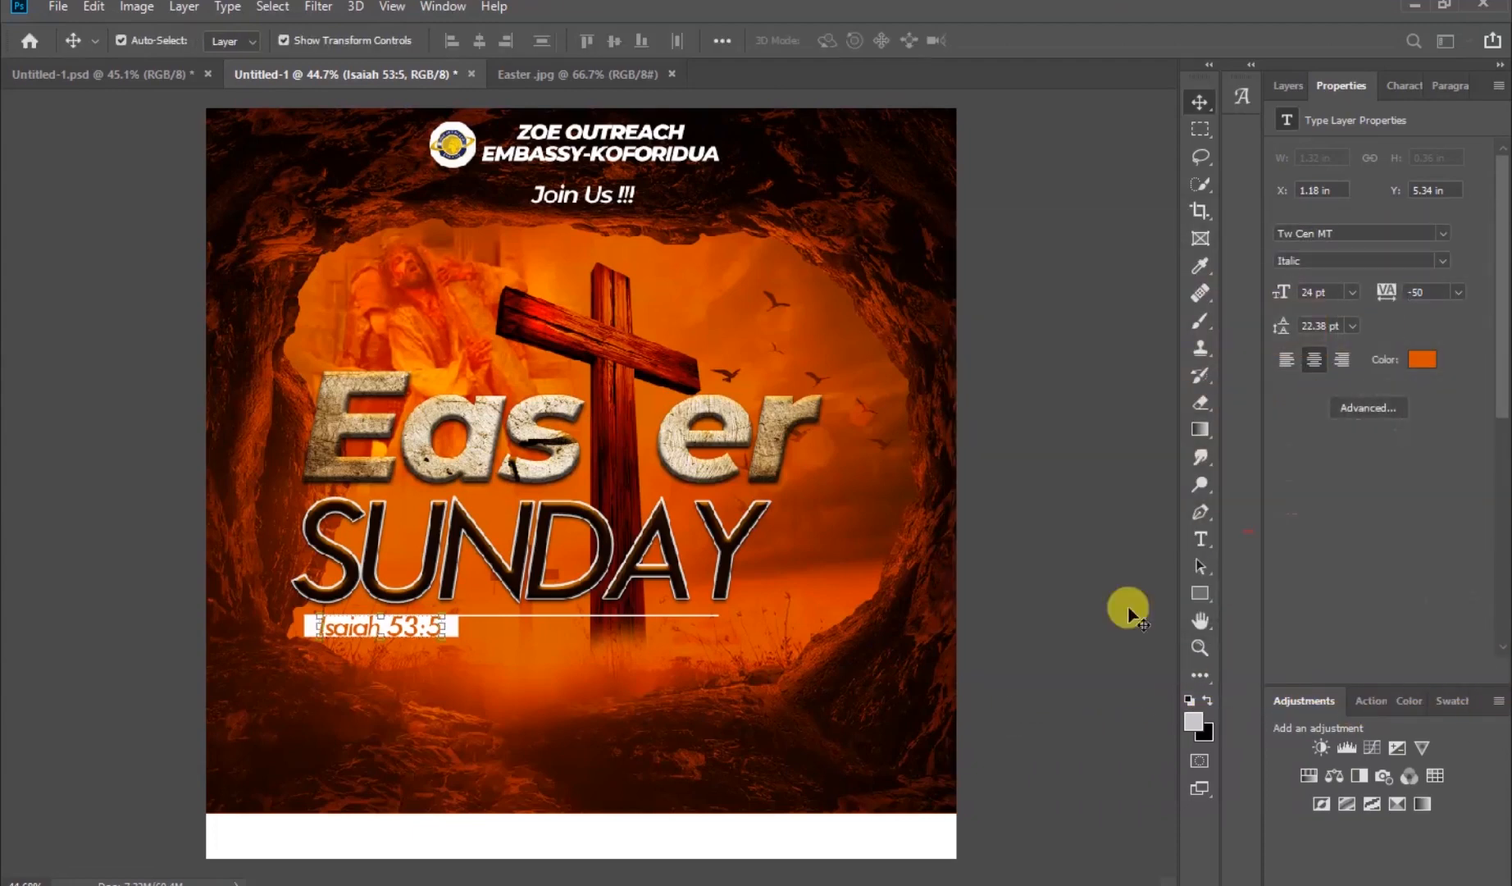
pyautogui.click(1059, 589)
# Reduce the Isaiah 53:5 text on the short white rectangle to 20 pt
pyautogui.scroll(4, 312, 676)
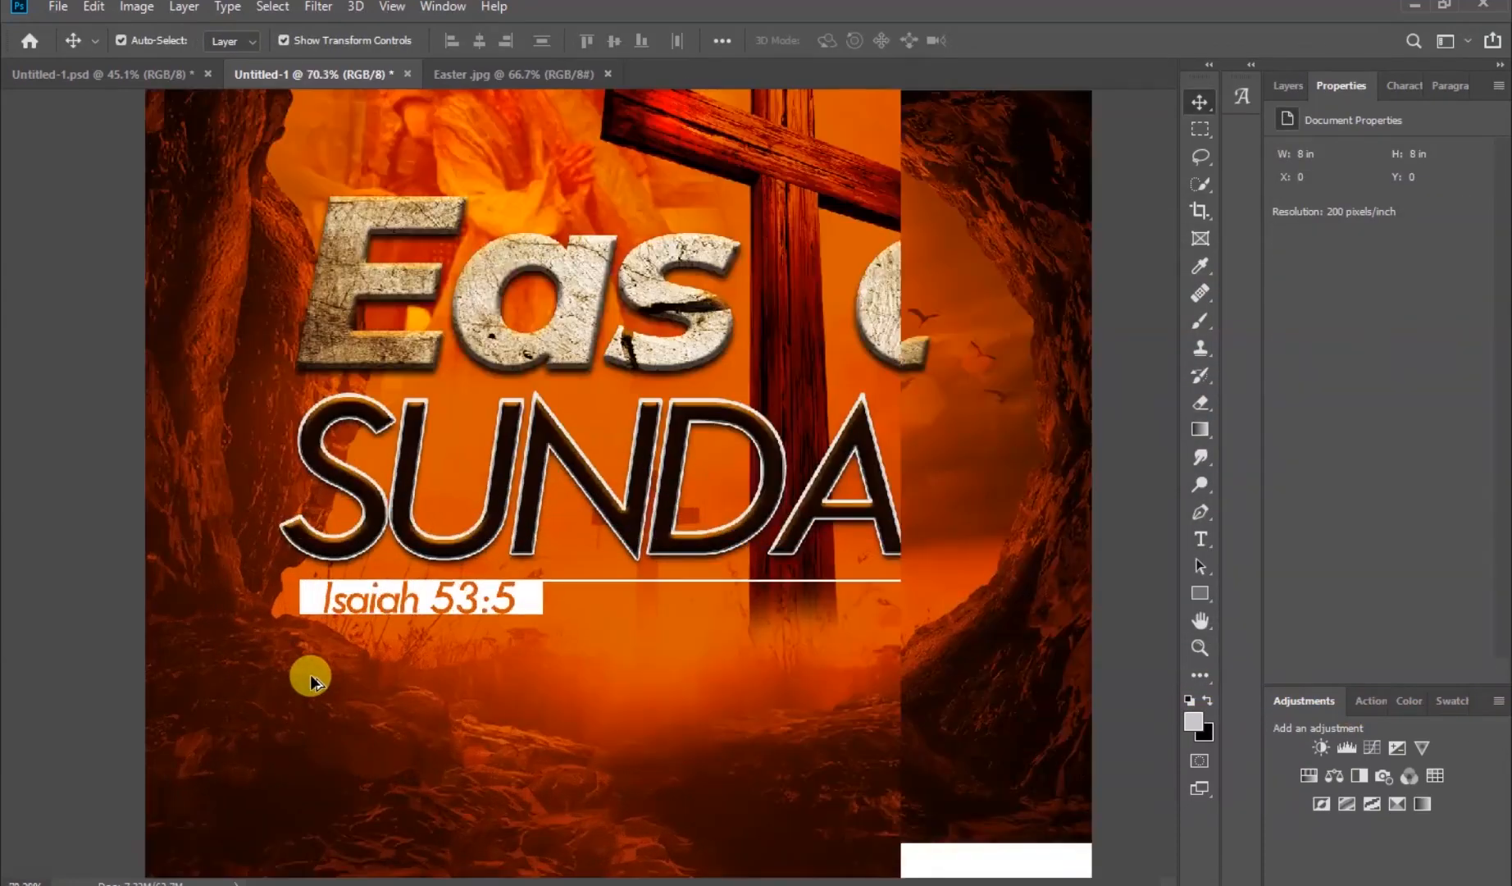
pyautogui.scroll(3, 309, 675)
pyautogui.click(574, 572)
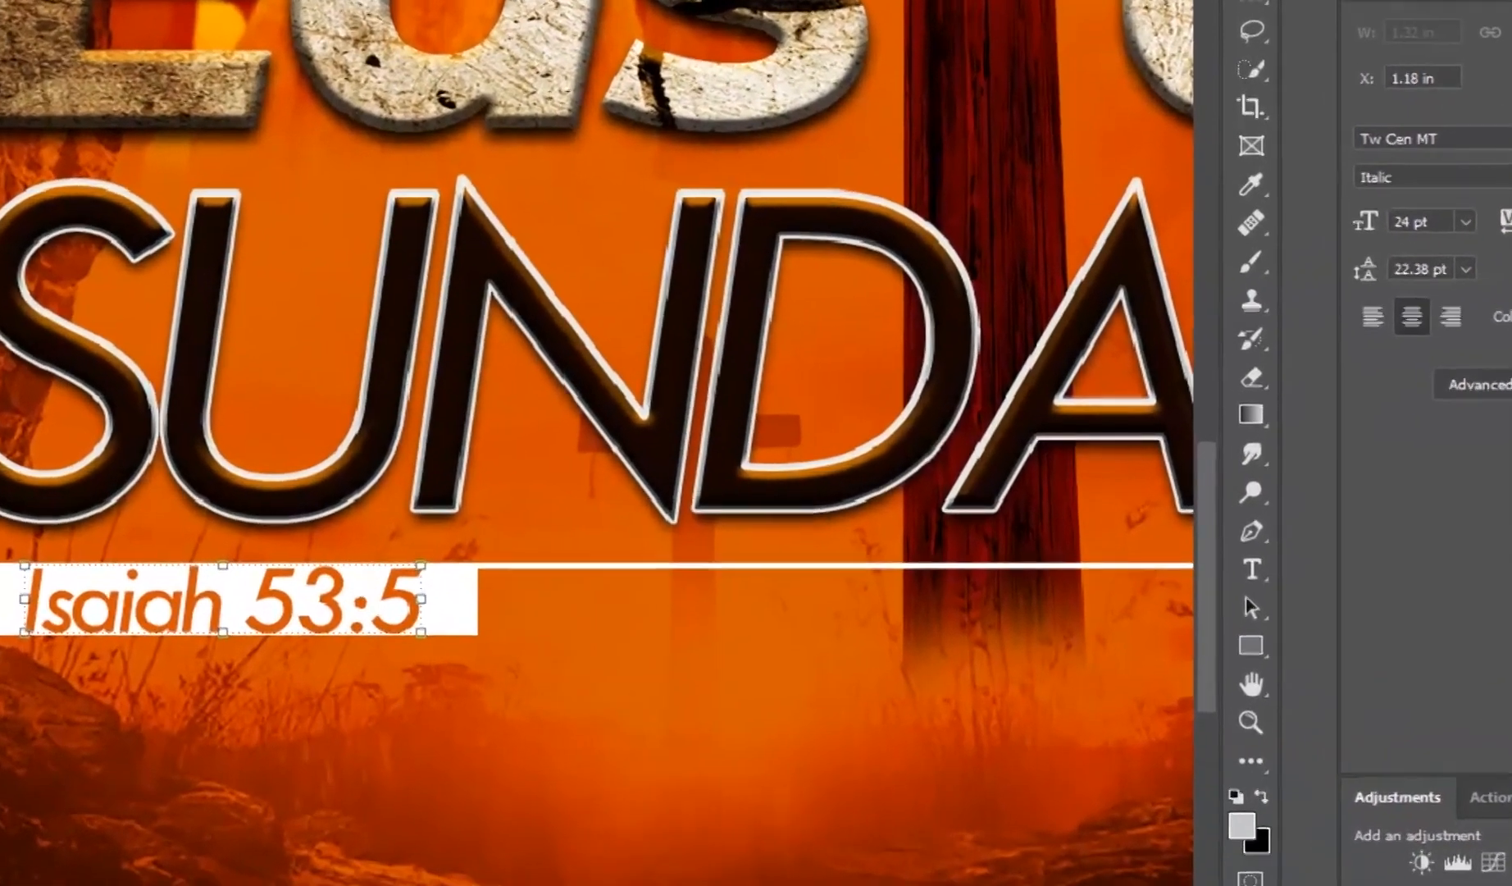
pyautogui.click(1490, 233)
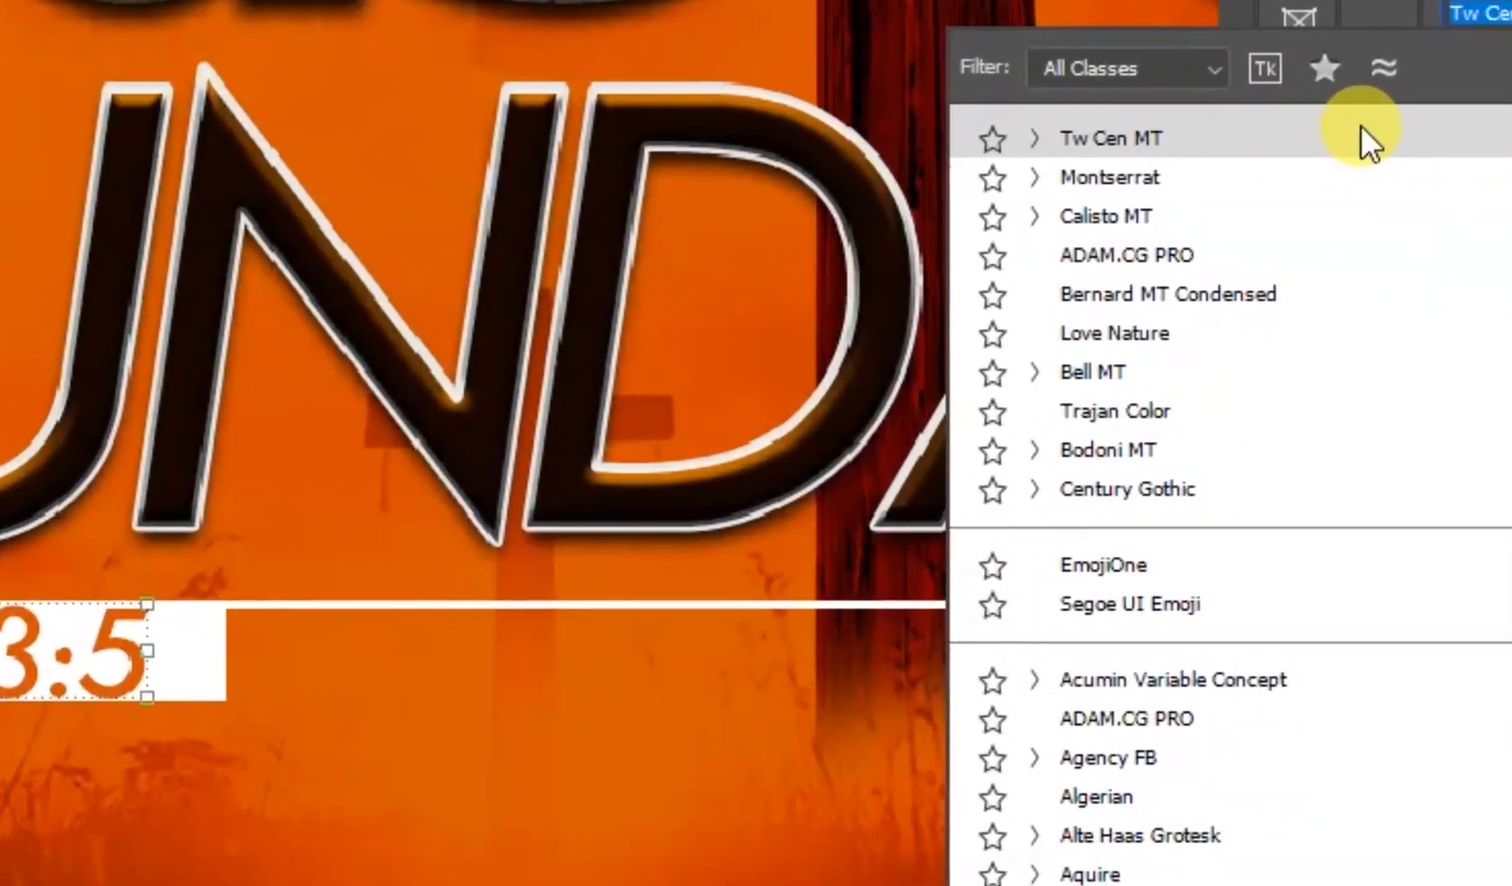
pyautogui.click(1367, 138)
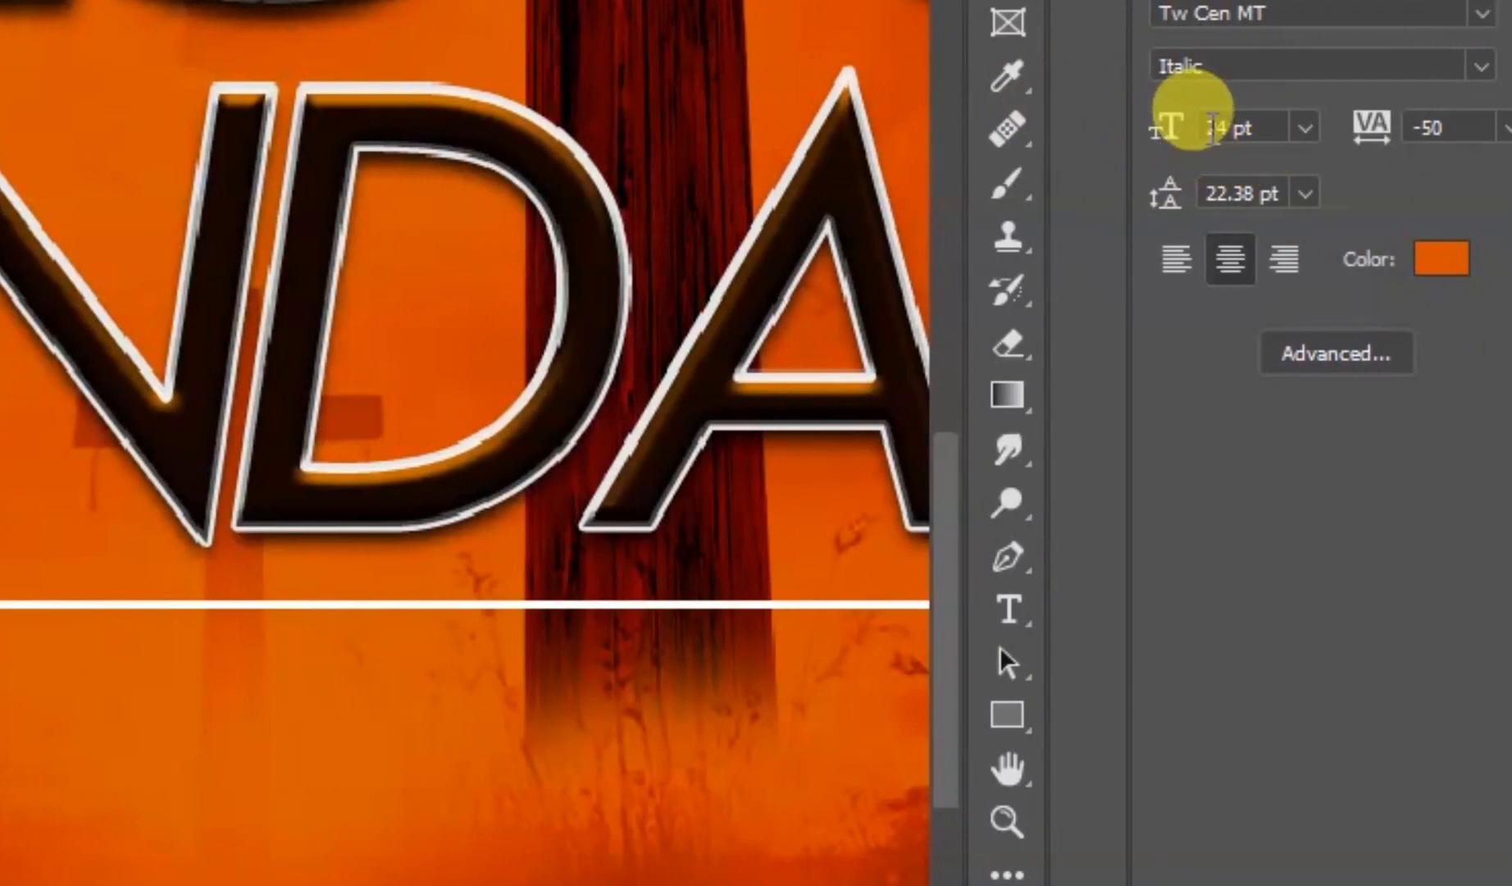
pyautogui.moveTo(1158, 124); pyautogui.dragTo(1155, 125)
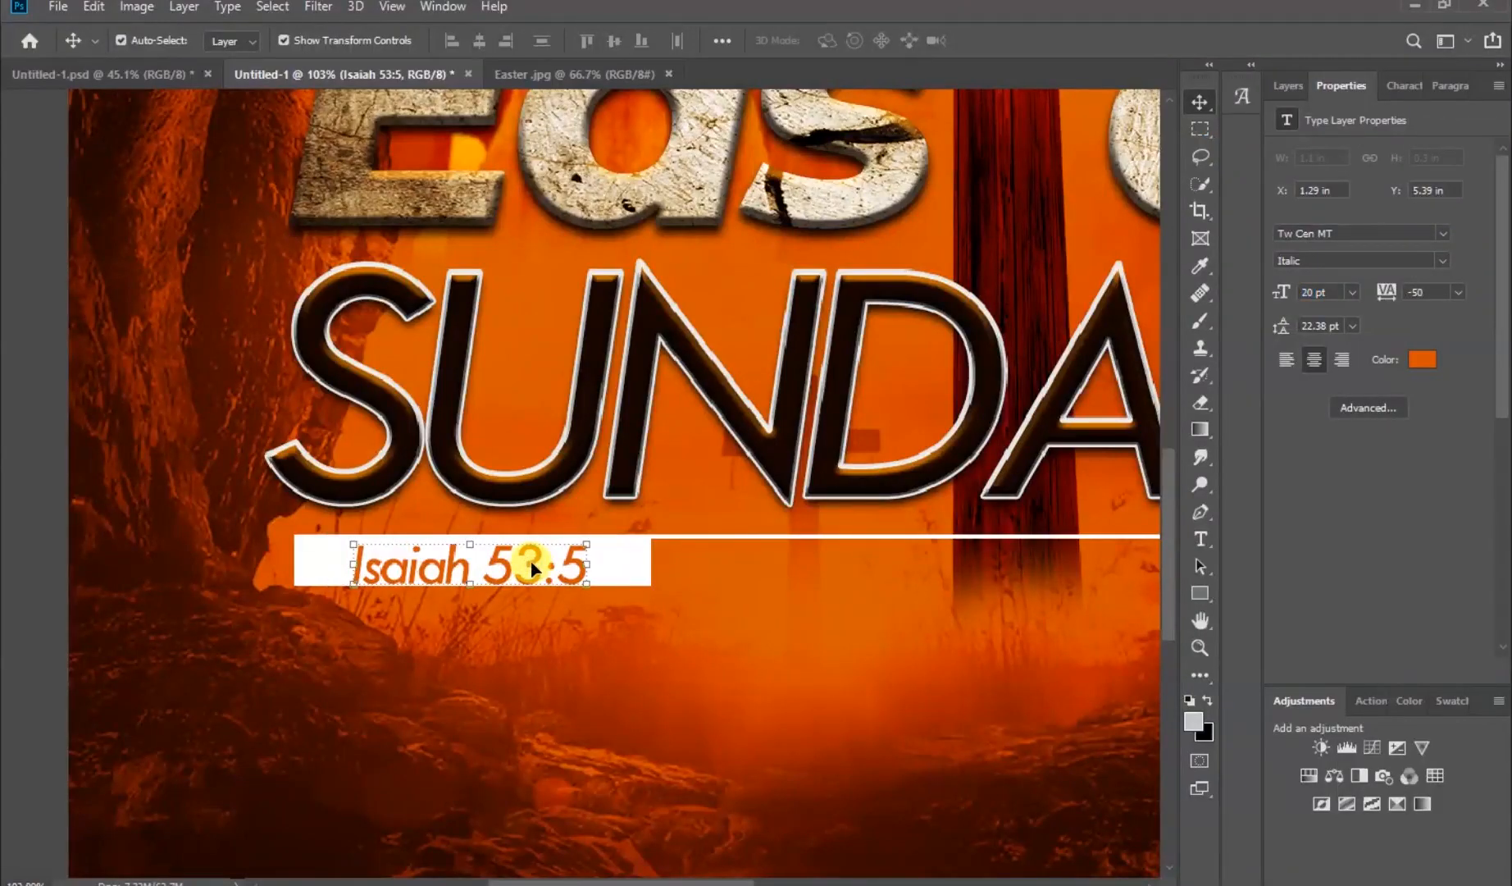
# Nudge the Isaiah 53:5 text slightly up and to the left within the white rectangle, then deselect it
pyautogui.press('Up')
pyautogui.press('Up')
pyautogui.press('Up')
pyautogui.press('Left')
pyautogui.press('Left')
pyautogui.press('Left')
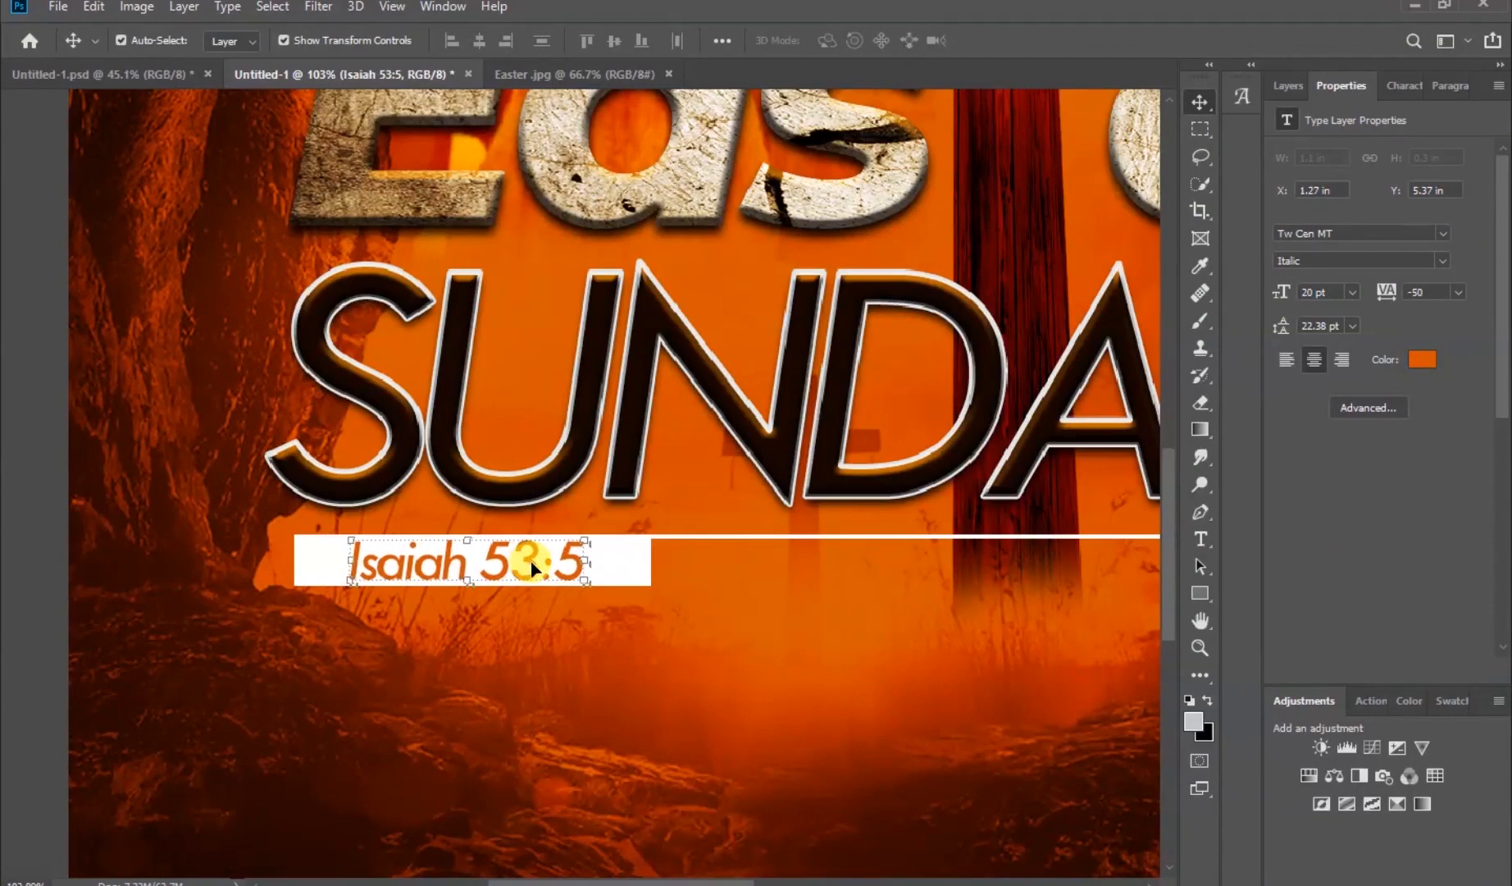
pyautogui.click(726, 681)
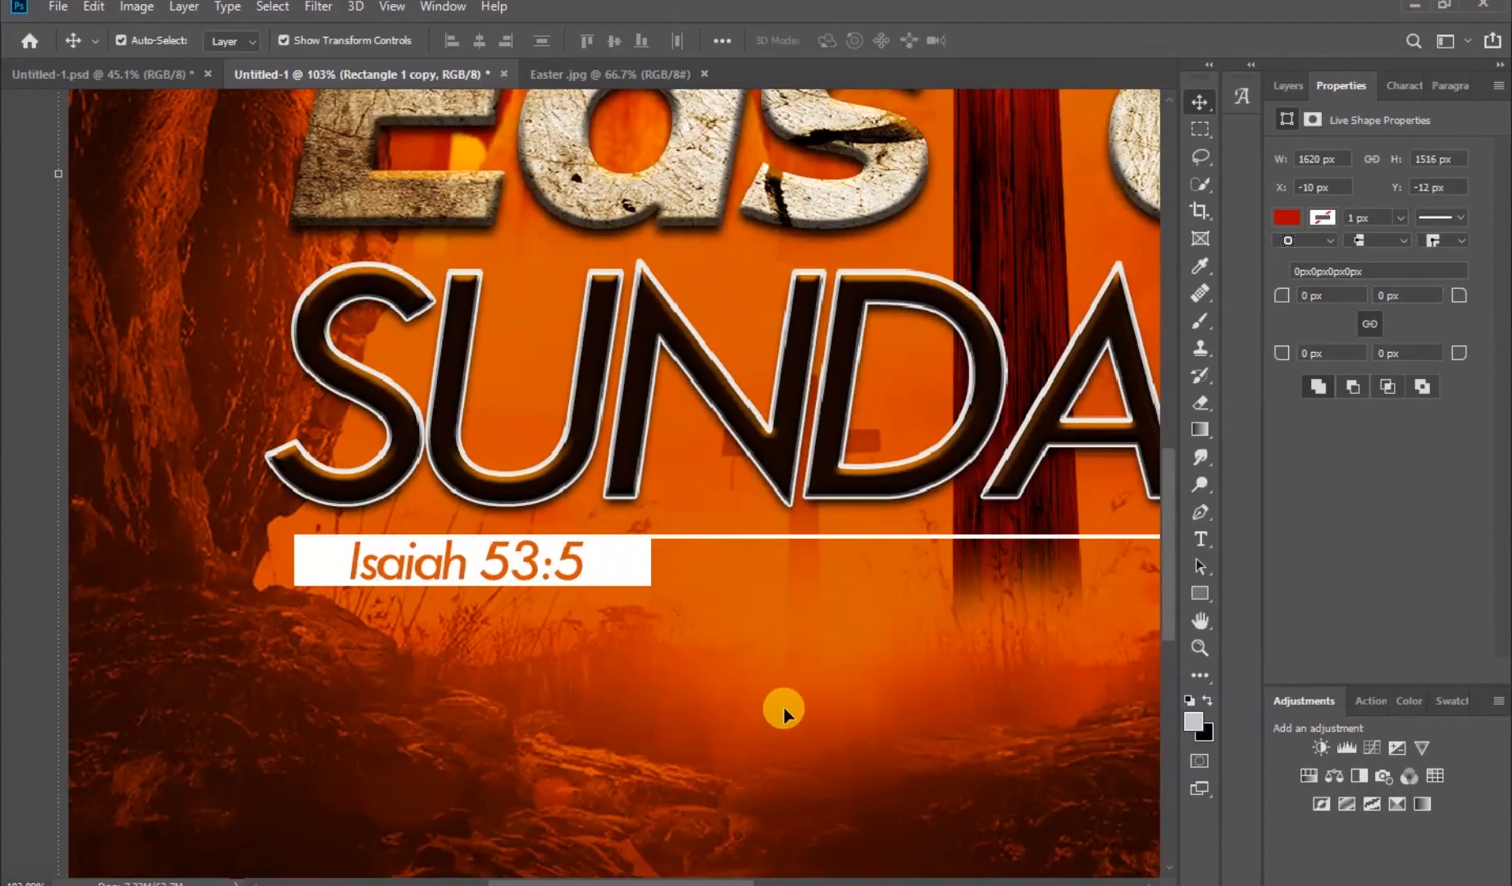
# Duplicate the Isaiah 53:5 text to the space beside the white rectangle under the thin line, and colour the copy white (#ffffff)
pyautogui.scroll(-3, 783, 706)
pyautogui.moveTo(799, 692); pyautogui.dragTo(649, 679)
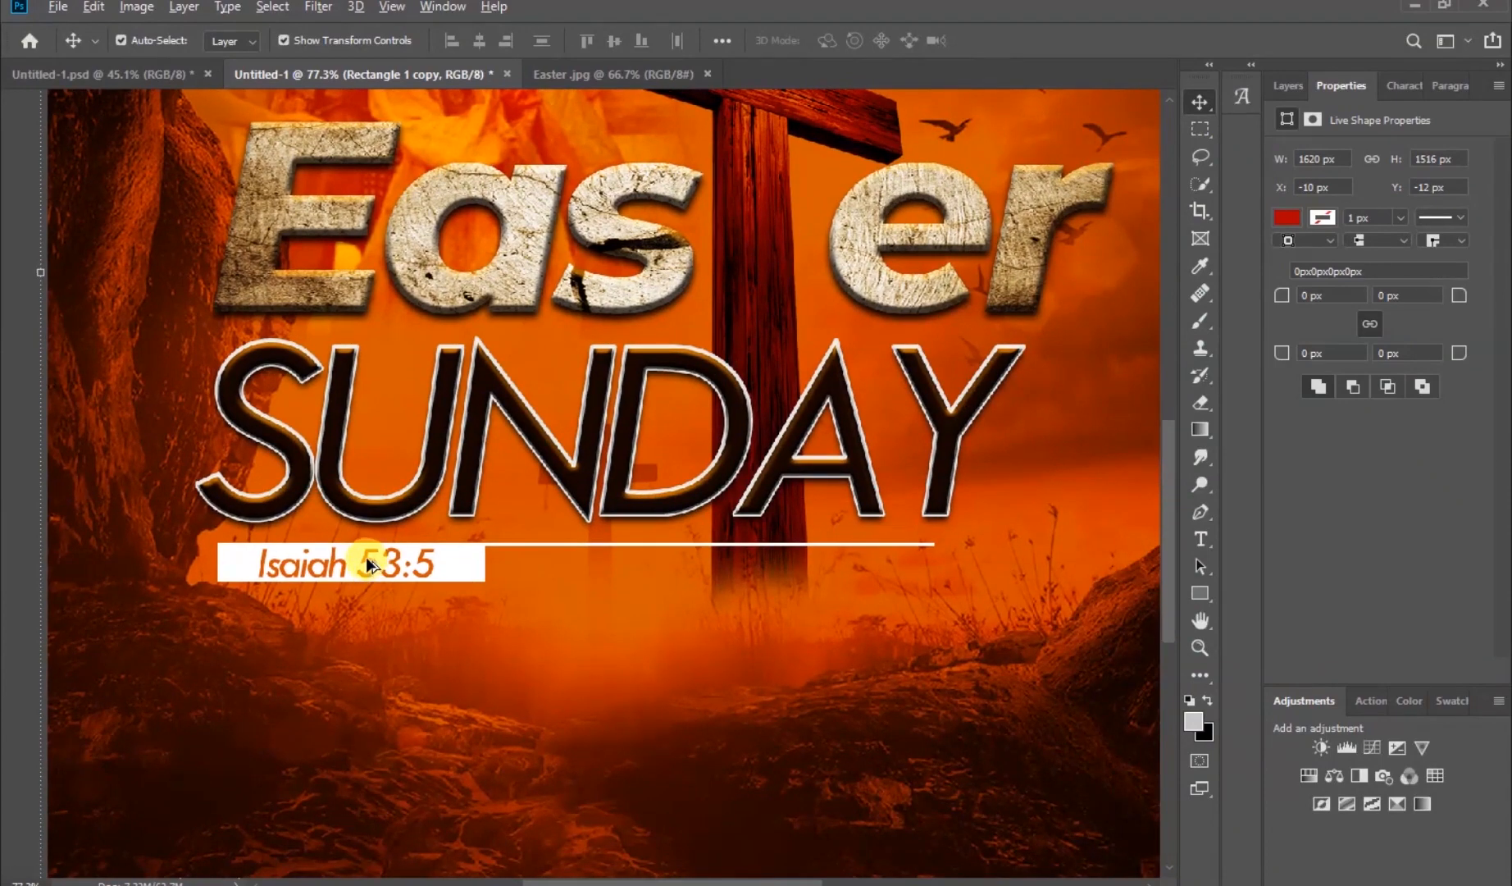
pyautogui.moveTo(367, 556); pyautogui.dragTo(631, 563)
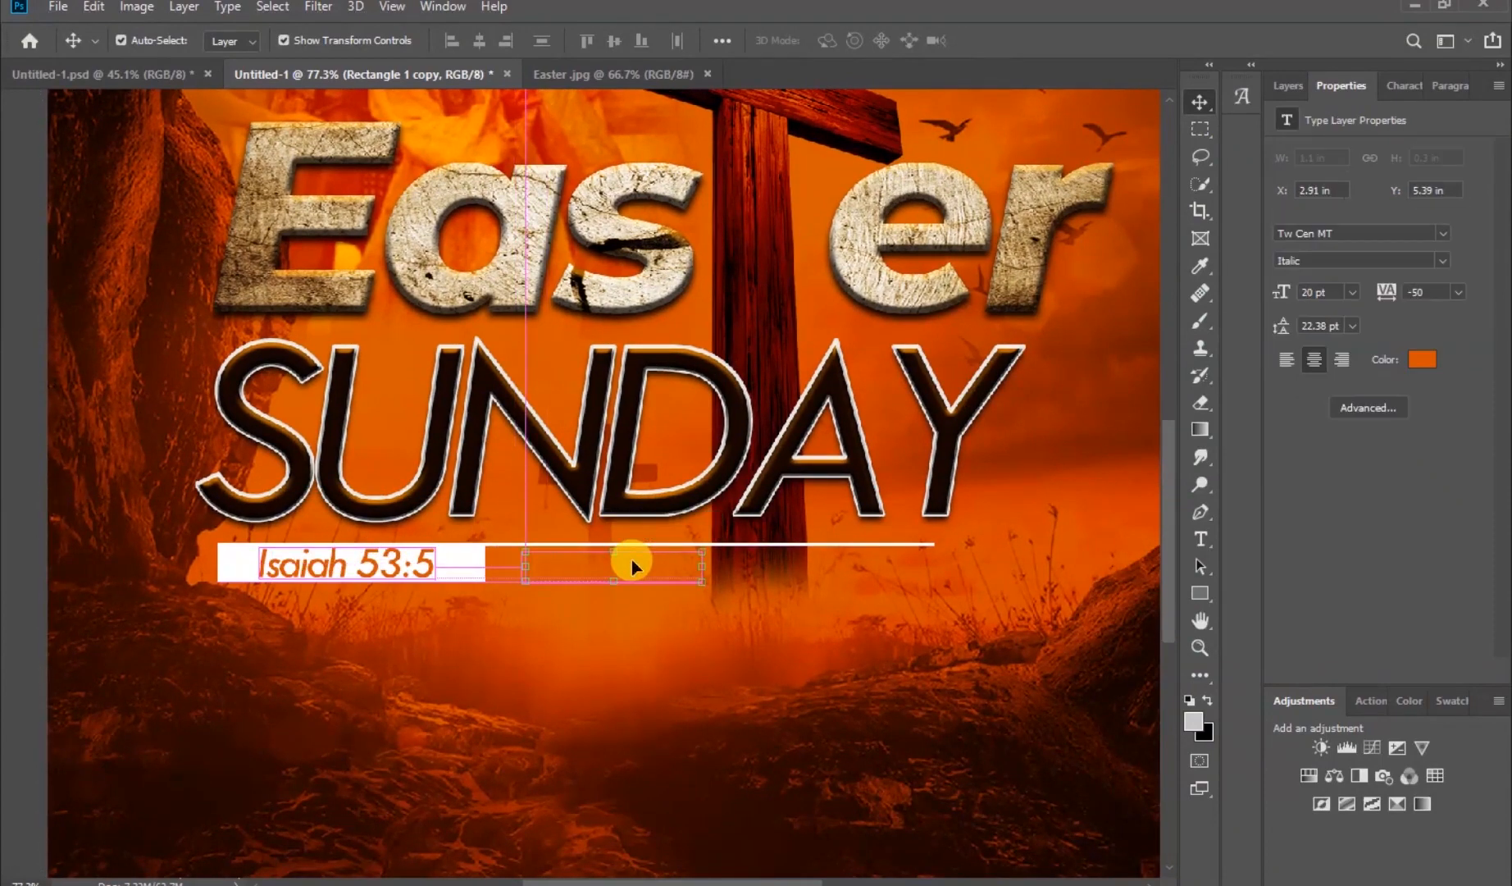
pyautogui.click(1423, 361)
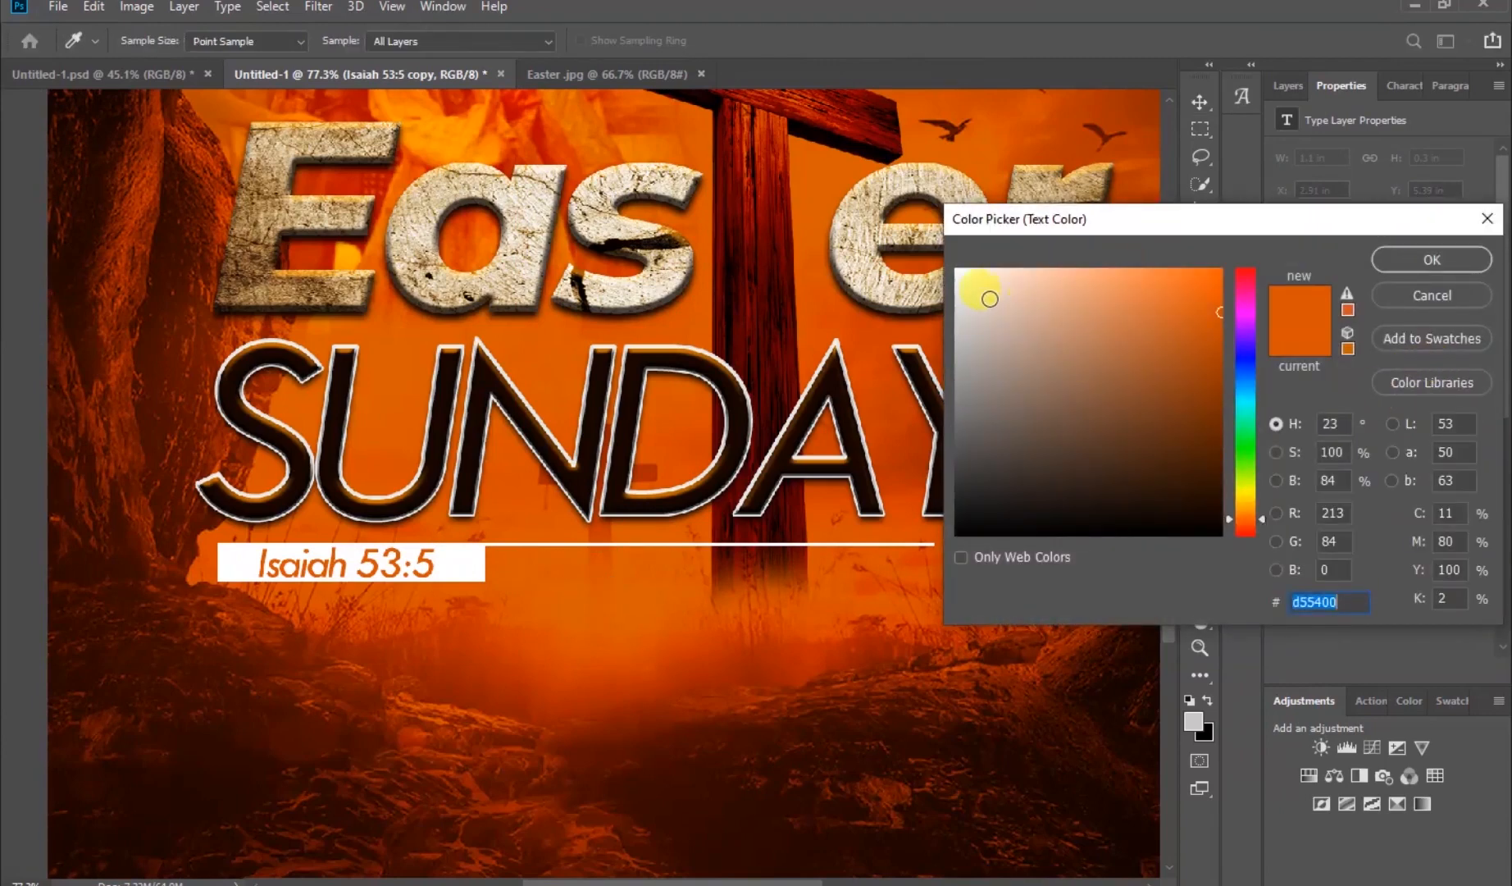
pyautogui.moveTo(984, 288); pyautogui.dragTo(922, 229)
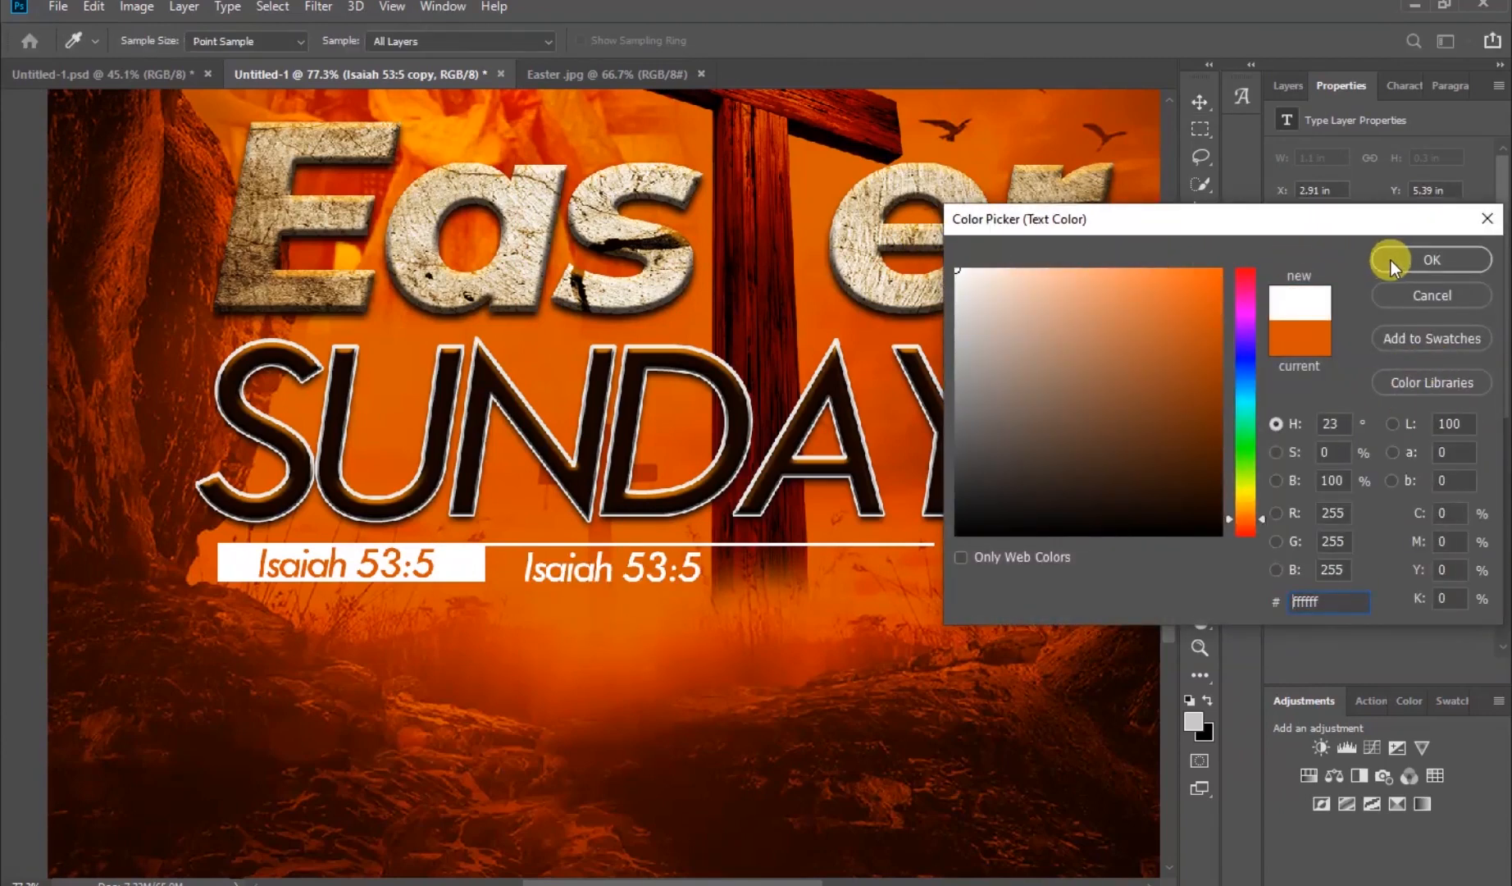
pyautogui.click(1393, 260)
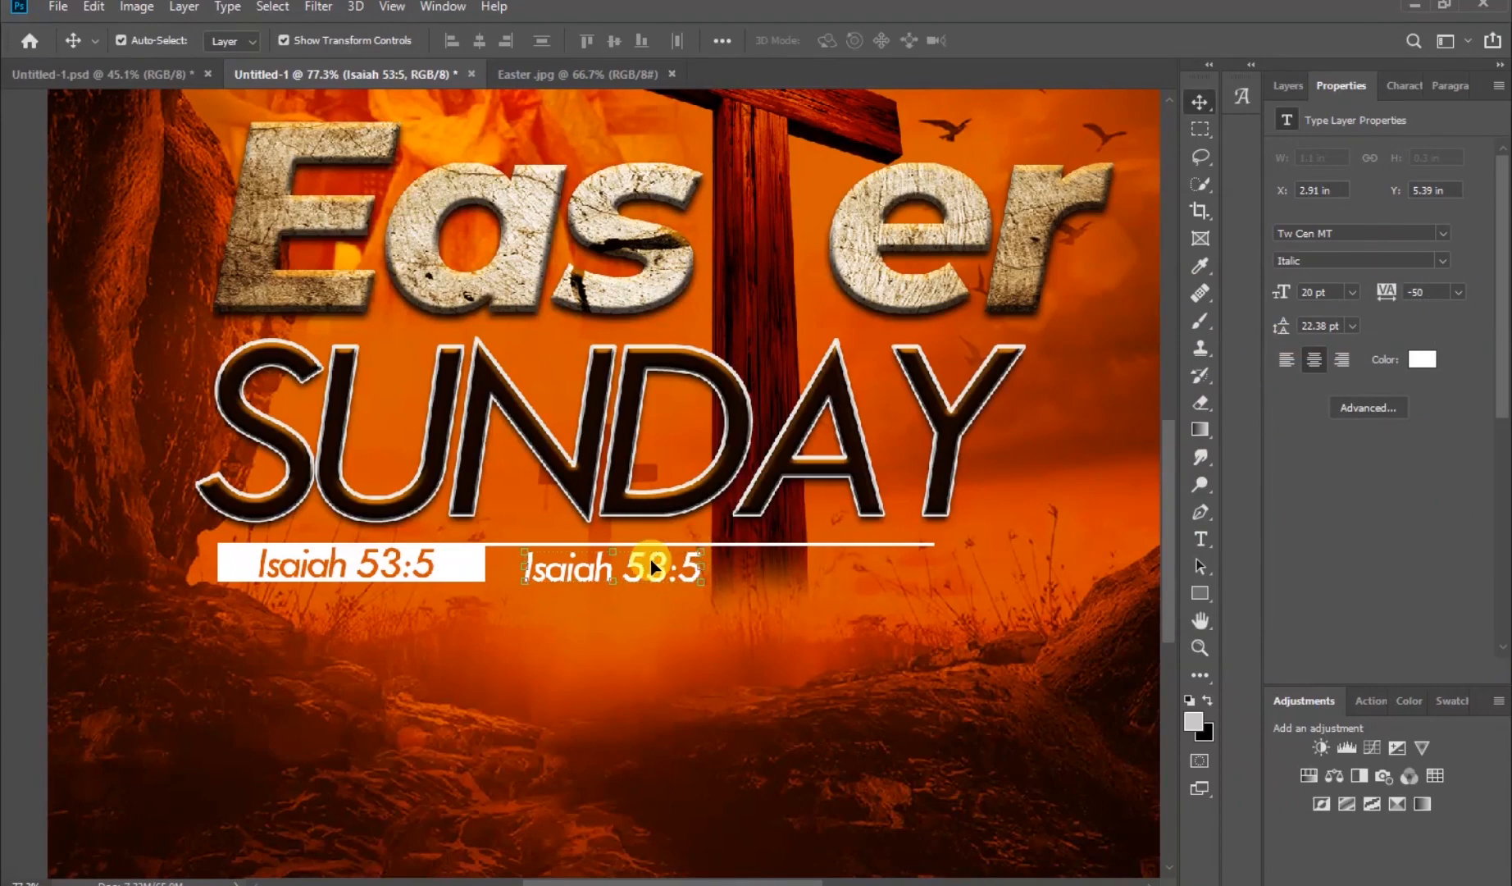
# Replace the copied text with “By His stripes we are healed” and commit the edit
pyautogui.doubleClick(651, 566)
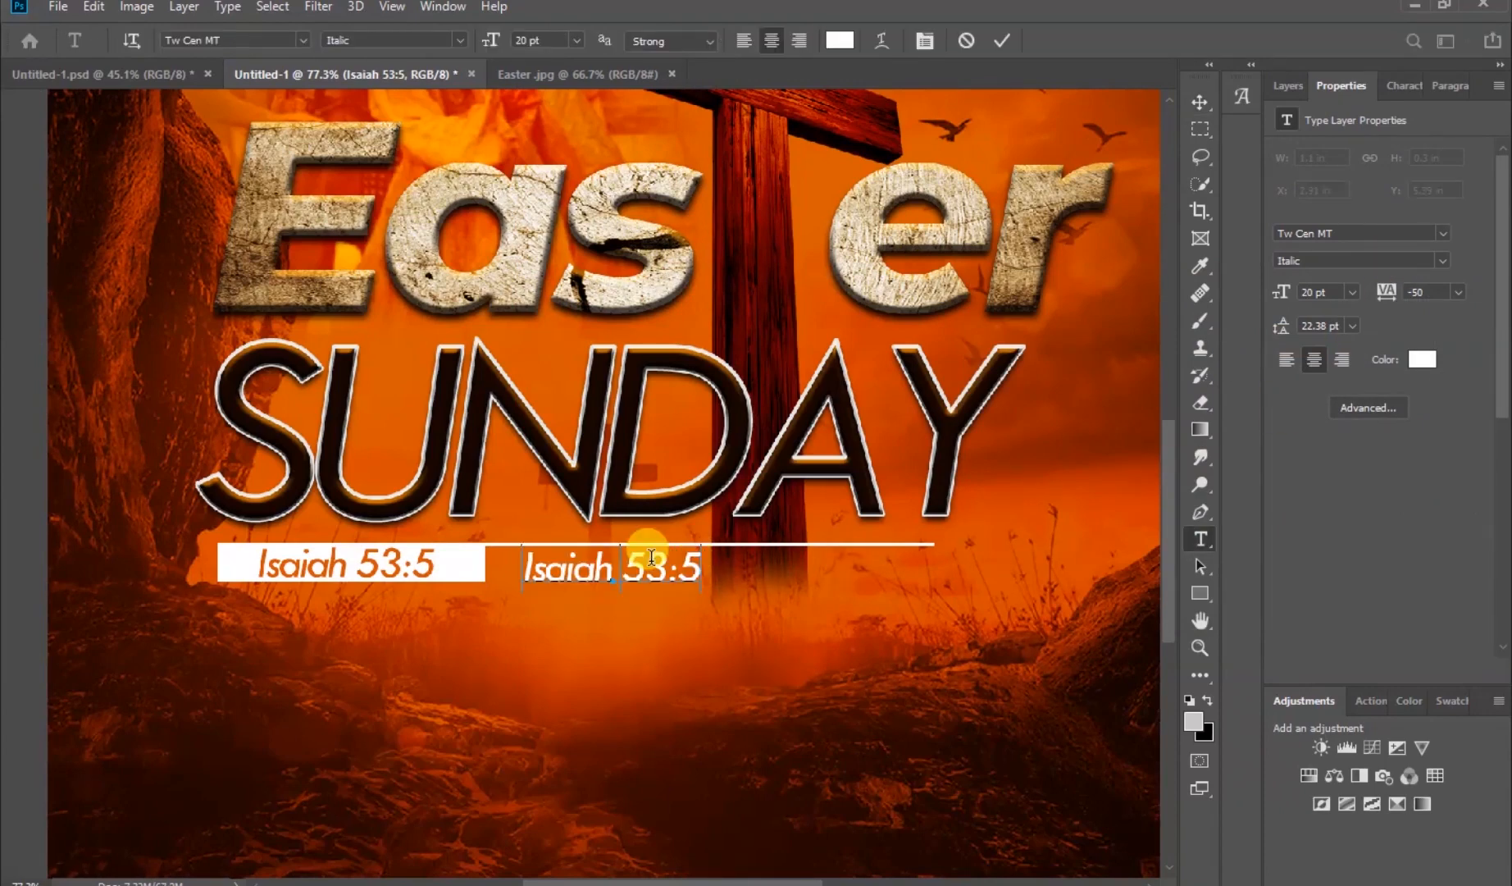
pyautogui.write('“By H')
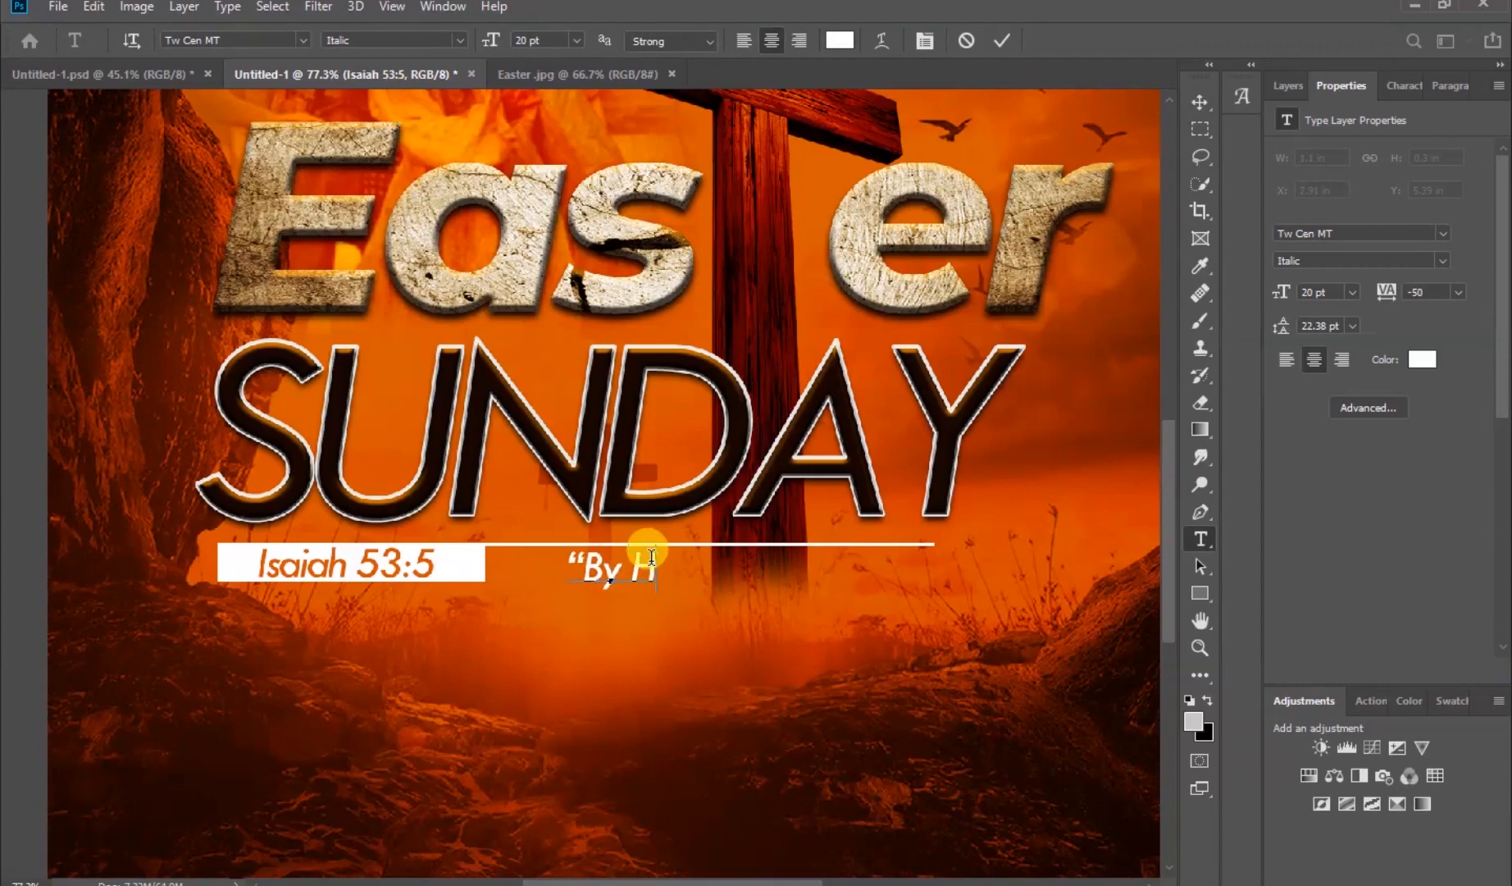
pyautogui.write('is stripes ')
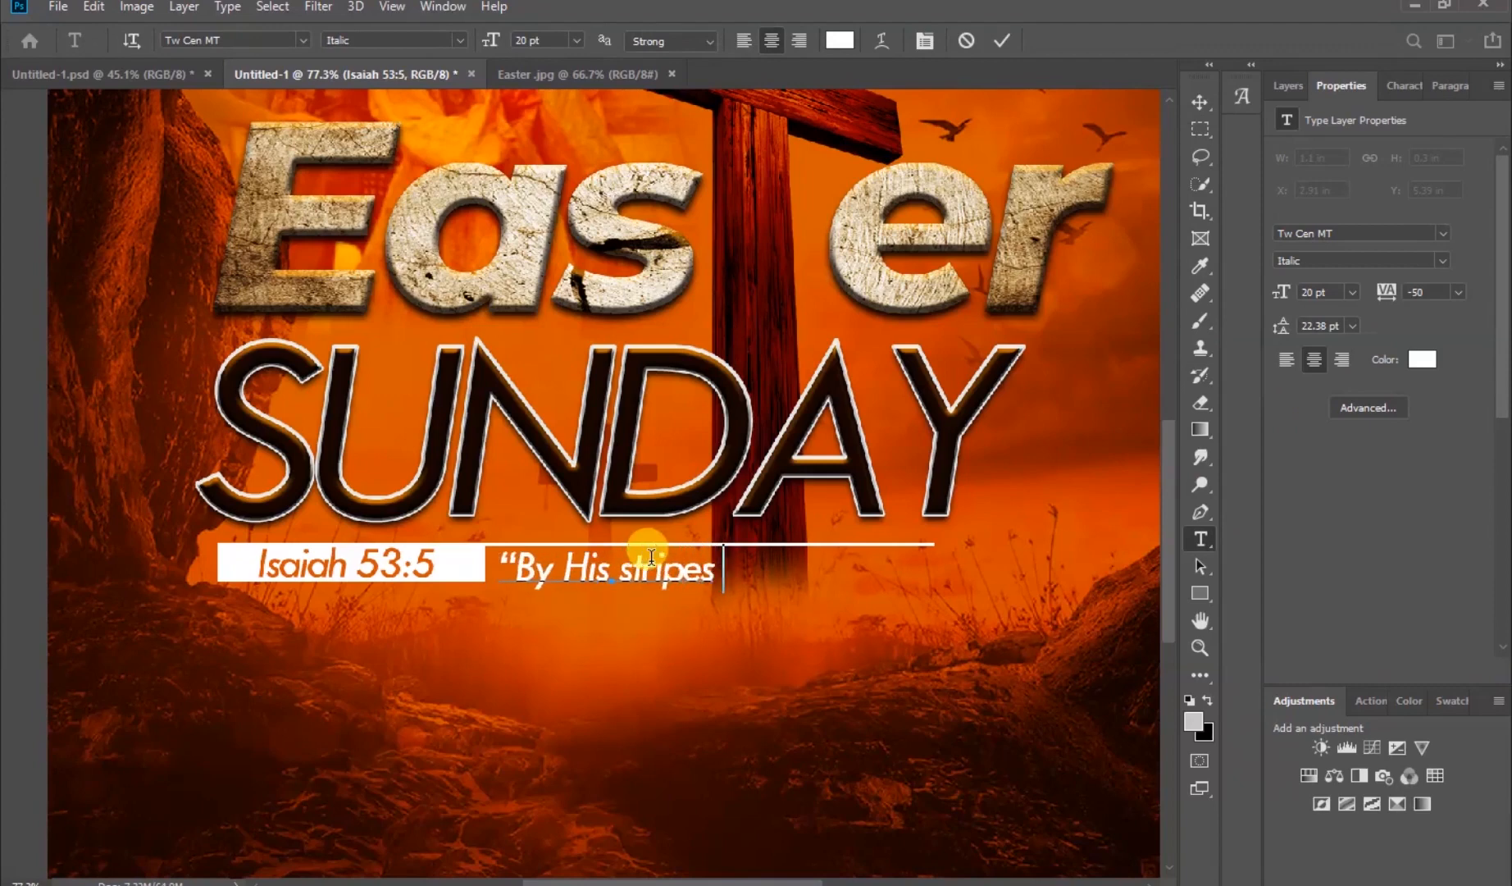
pyautogui.write('we are healed”')
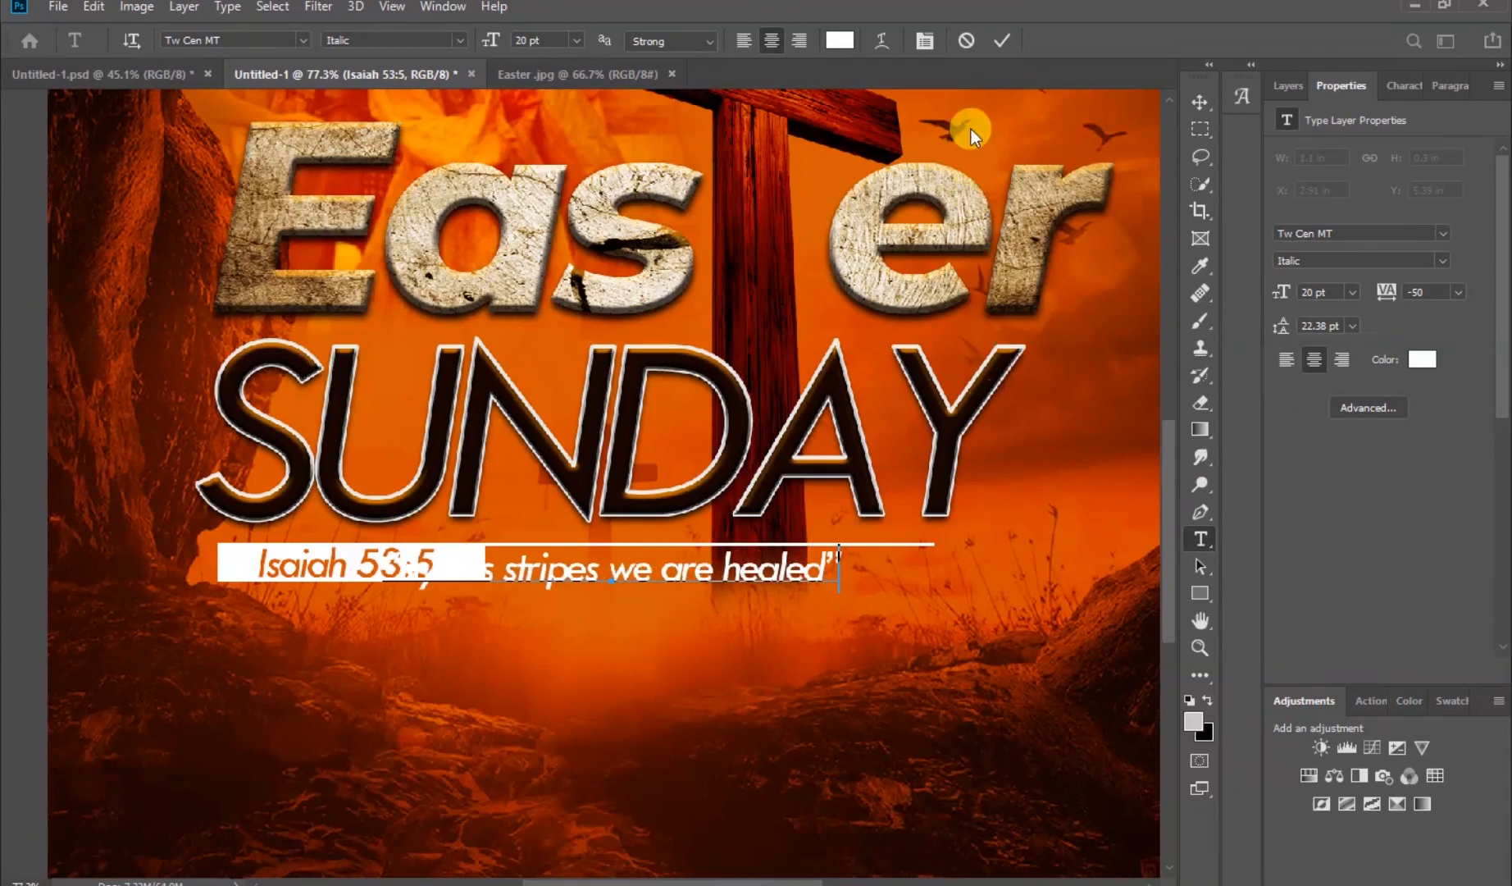
pyautogui.click(1200, 102)
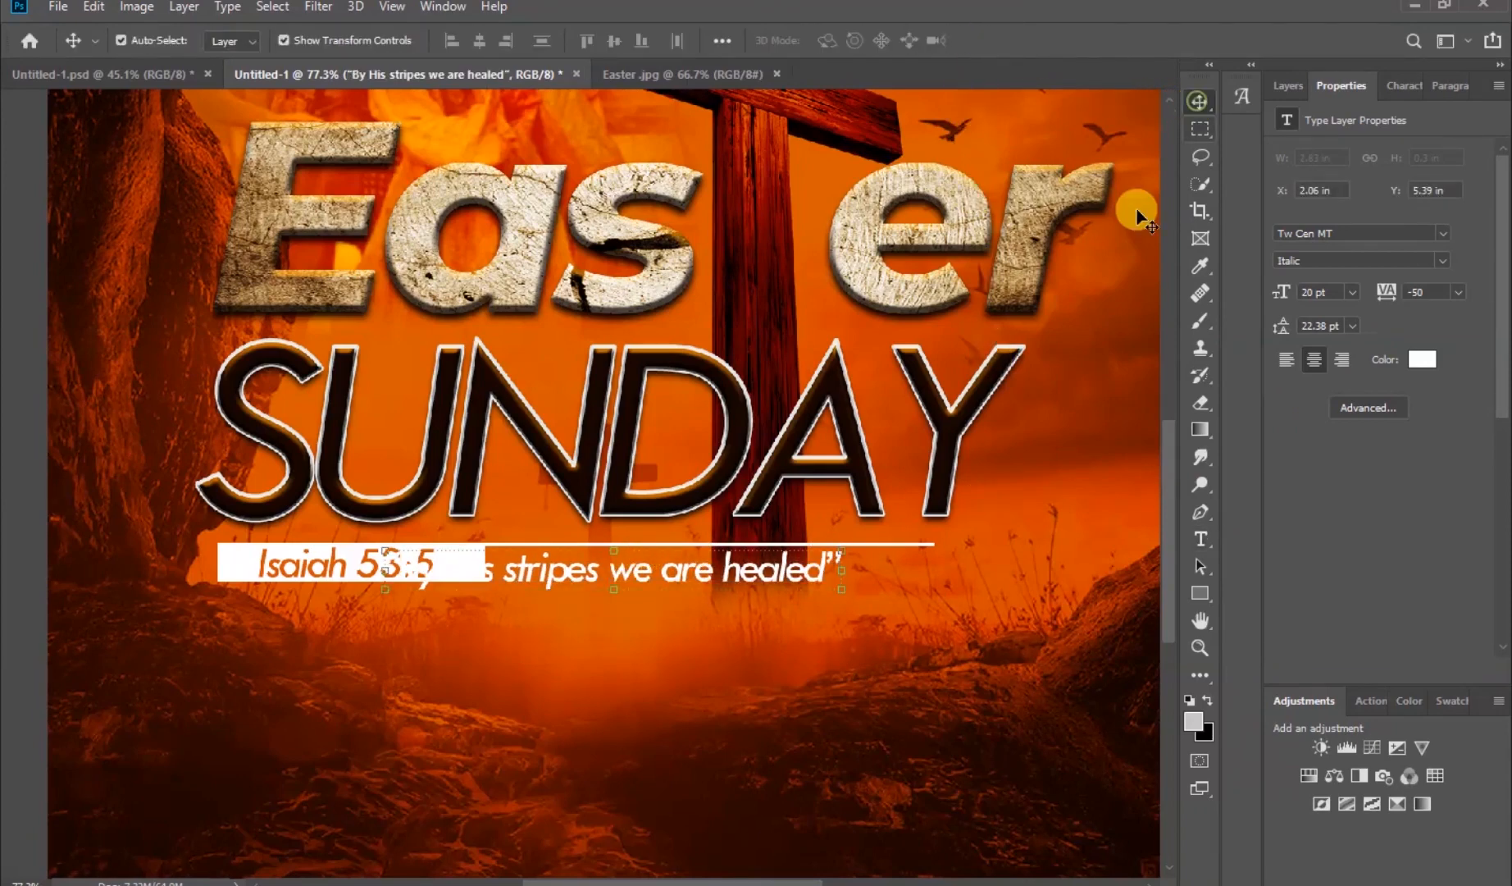
# Set the “By His stripes we are healed” text to 18 pt and fit it under the thin line just beside the white rectangle
pyautogui.moveTo(773, 572); pyautogui.dragTo(865, 575)
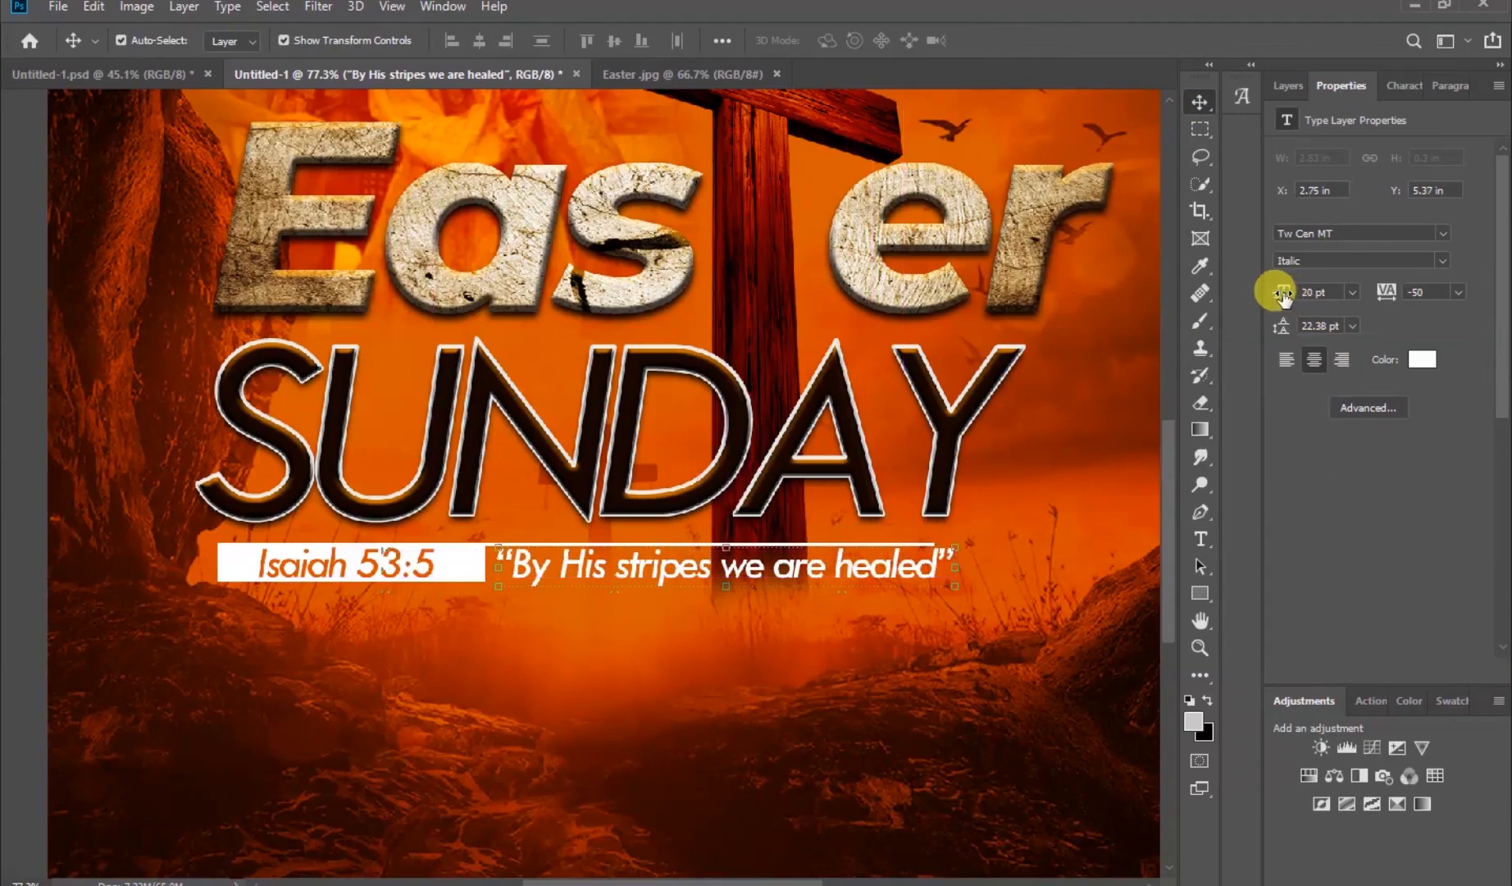
pyautogui.moveTo(1284, 297); pyautogui.dragTo(1277, 289)
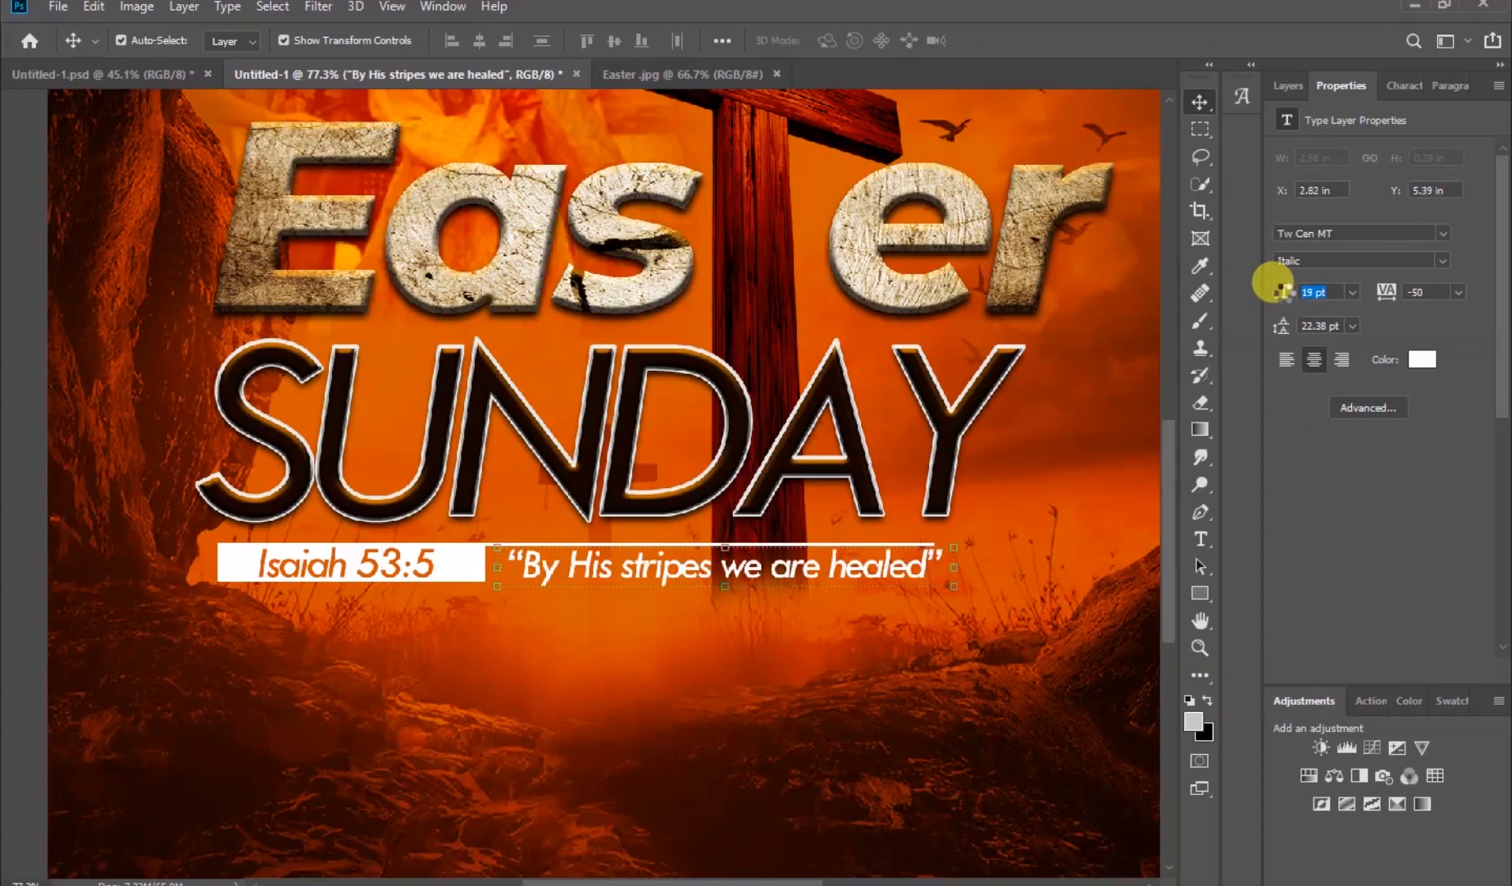
pyautogui.moveTo(1282, 291); pyautogui.dragTo(1276, 284)
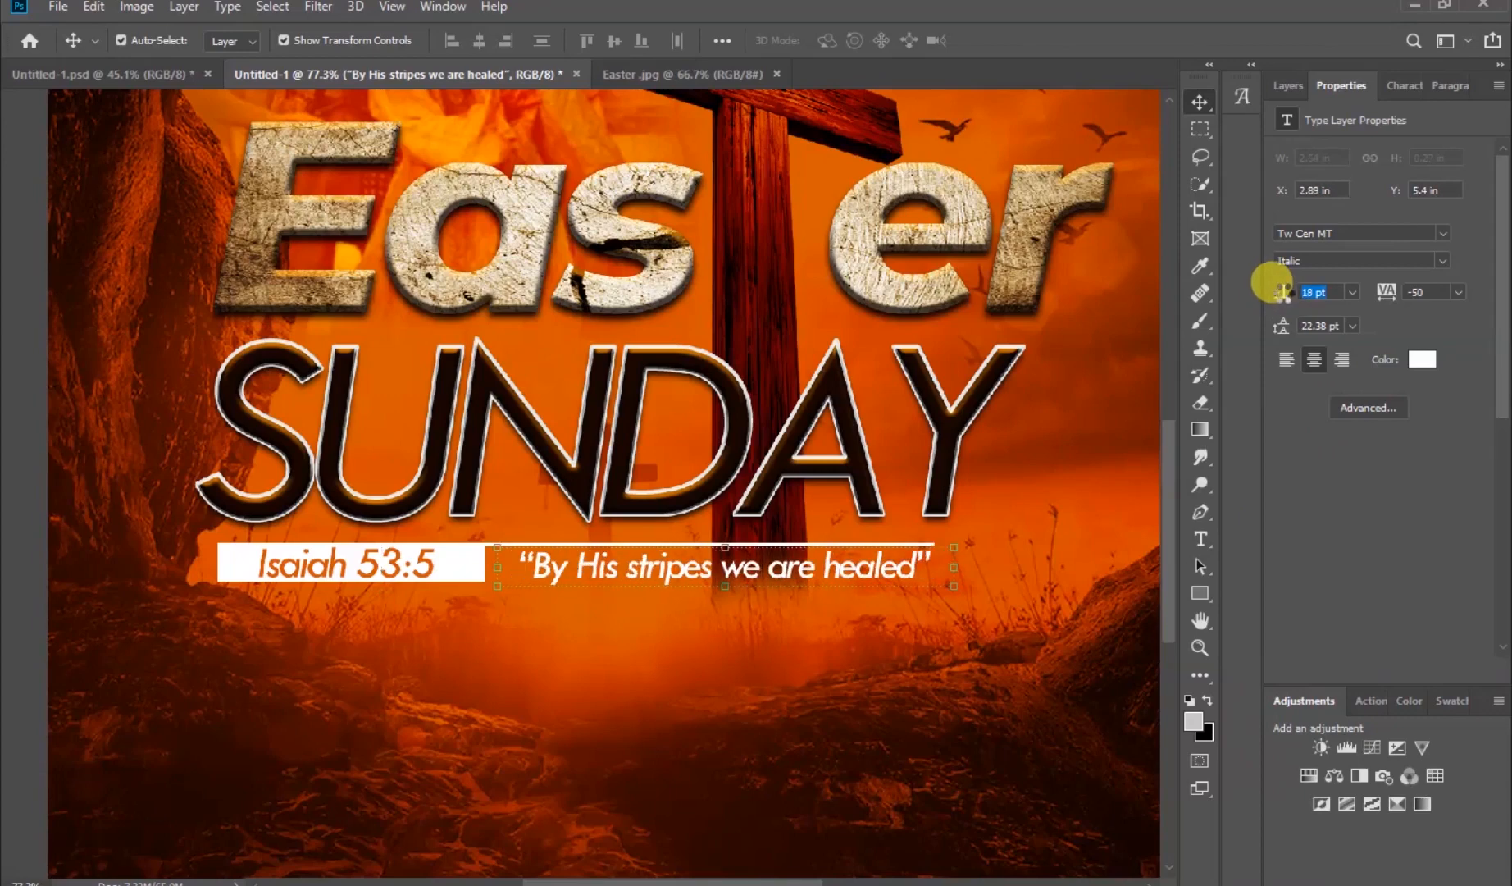
pyautogui.moveTo(871, 577); pyautogui.dragTo(858, 578)
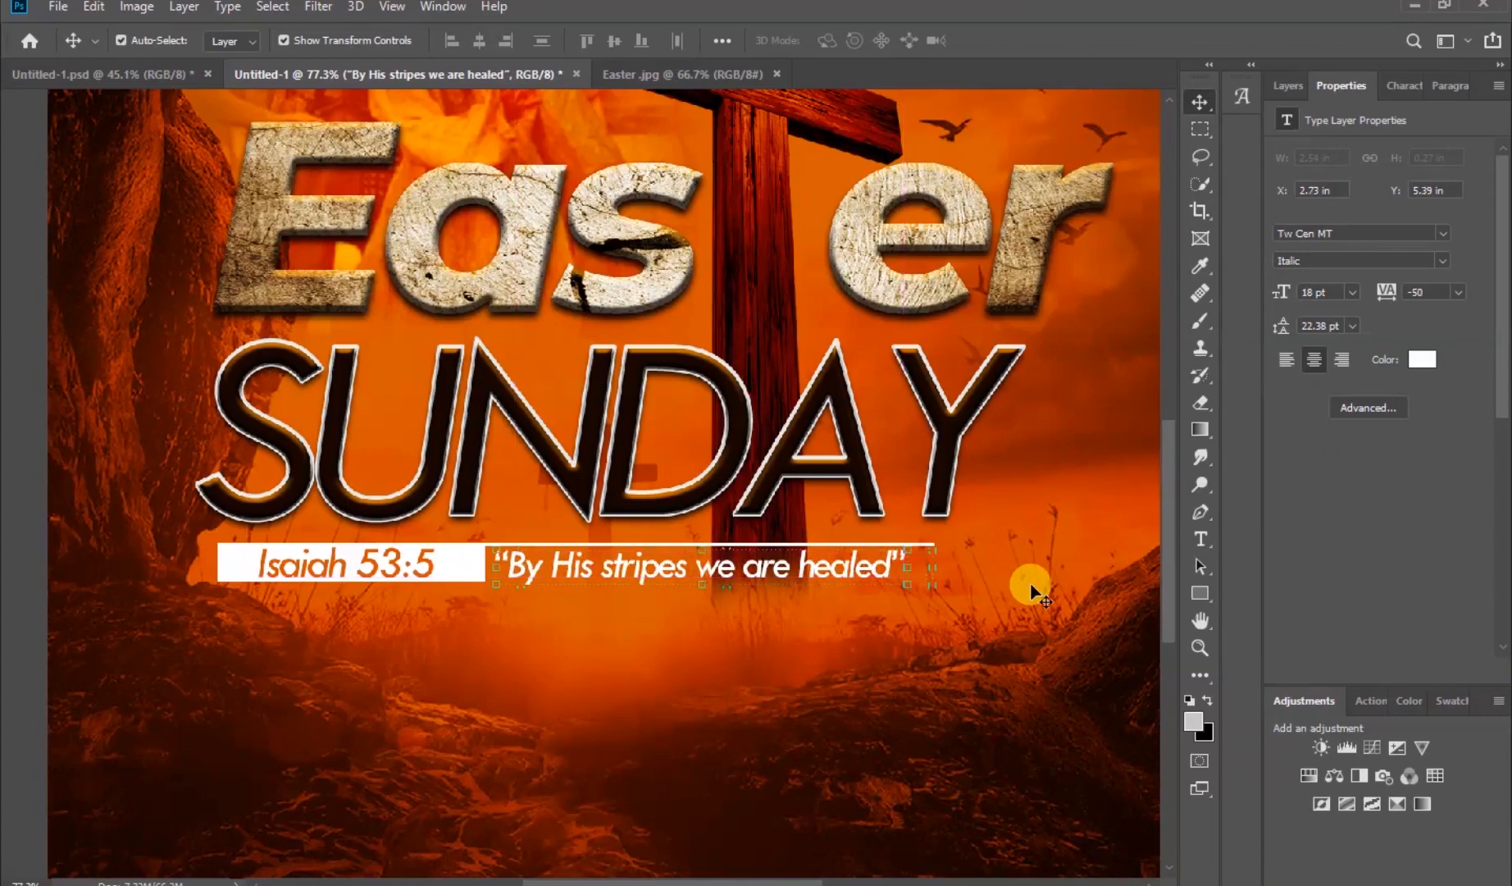
pyautogui.press('Right')
pyautogui.press('Right')
pyautogui.press('Right')
pyautogui.press('Right')
pyautogui.press('Right')
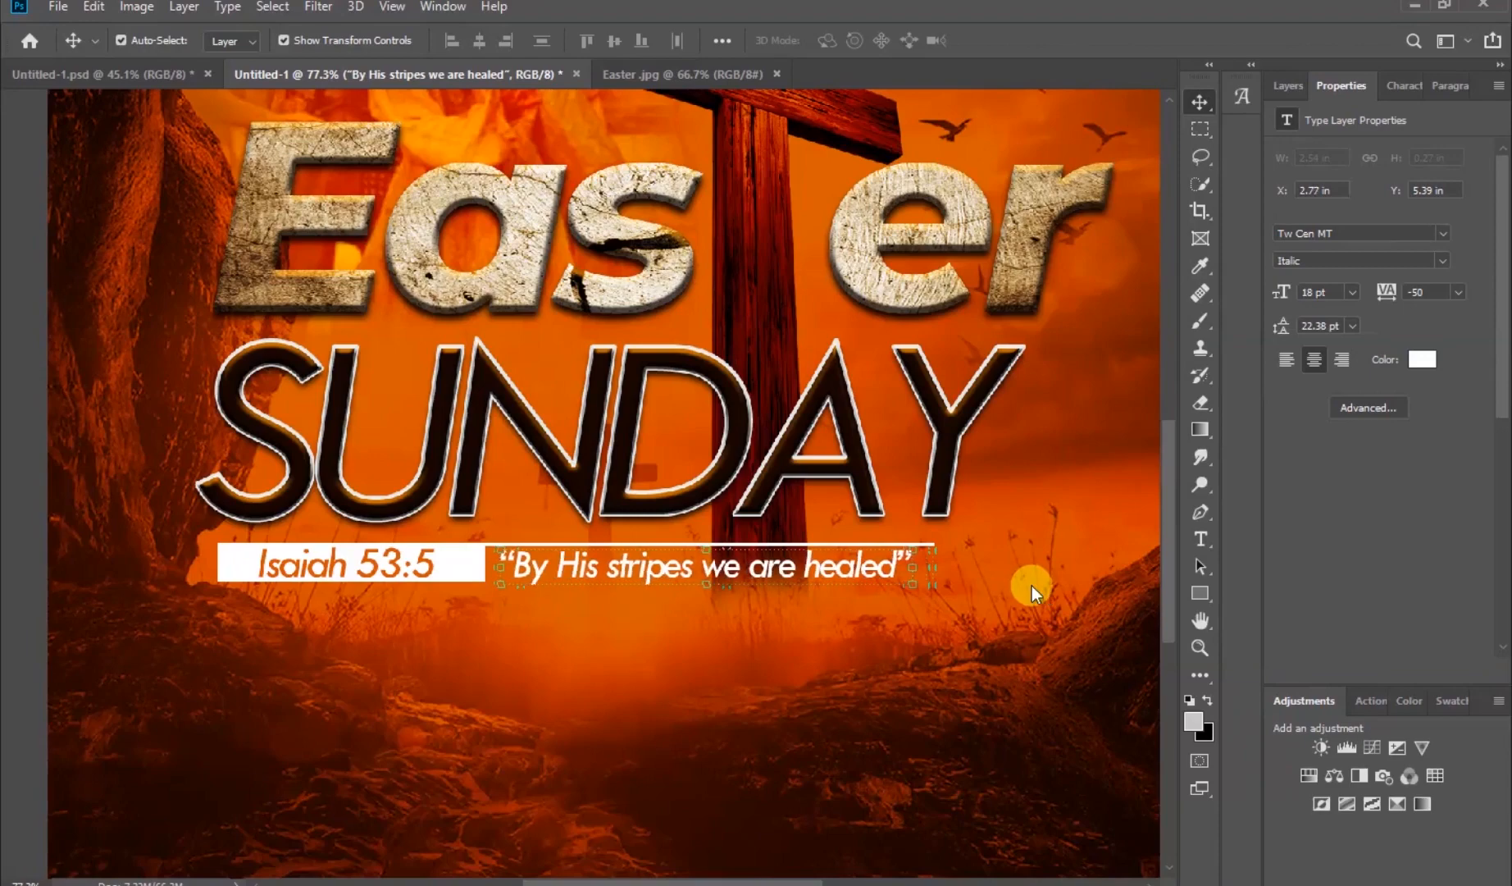
pyautogui.click(933, 724)
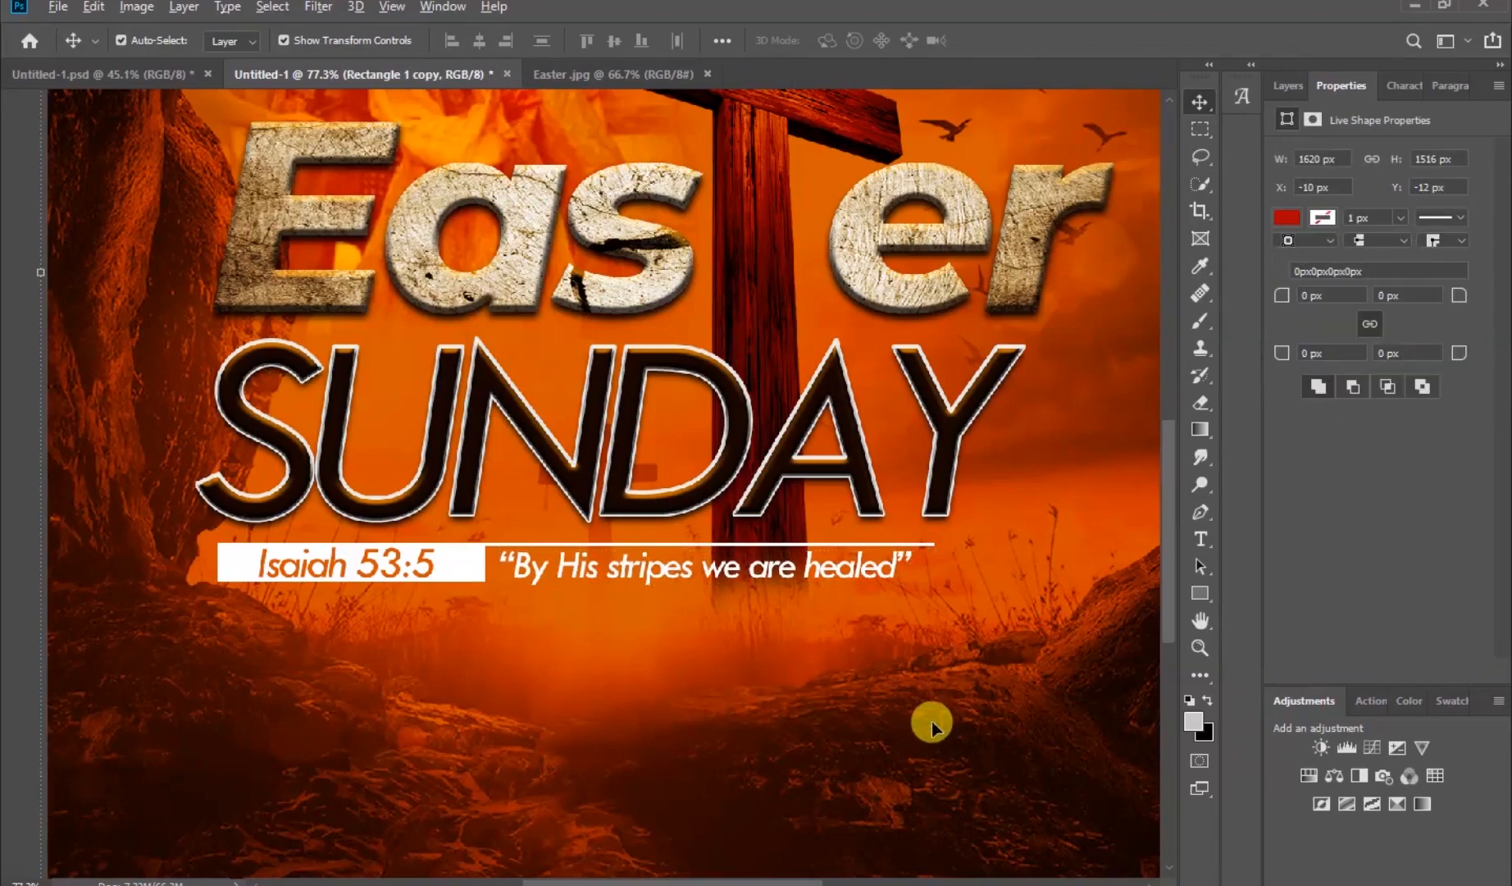
pyautogui.hotkey('ctrl', '0')
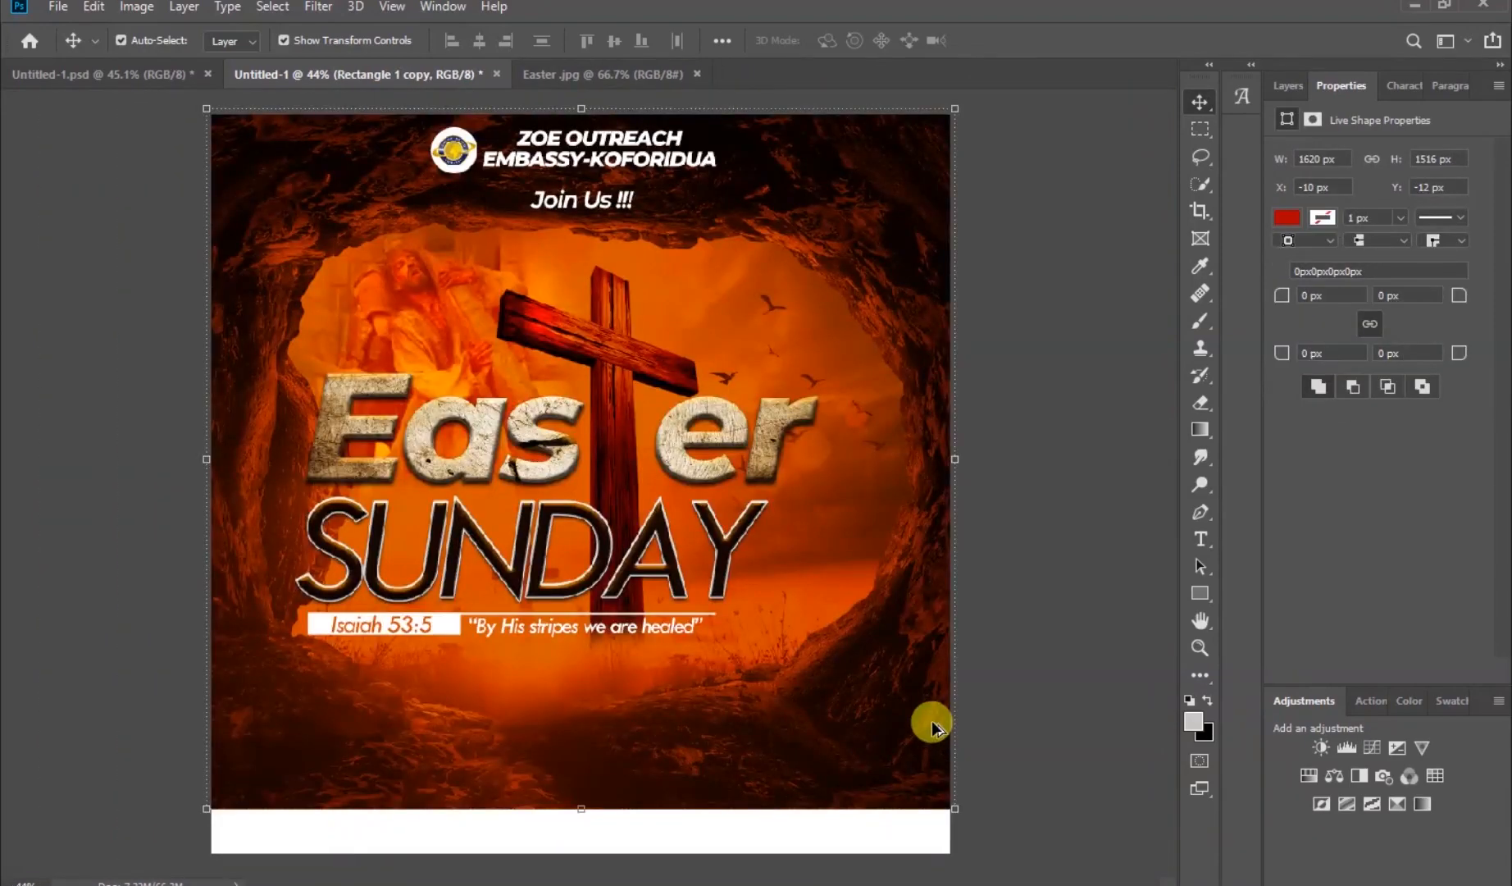
pyautogui.click(1065, 571)
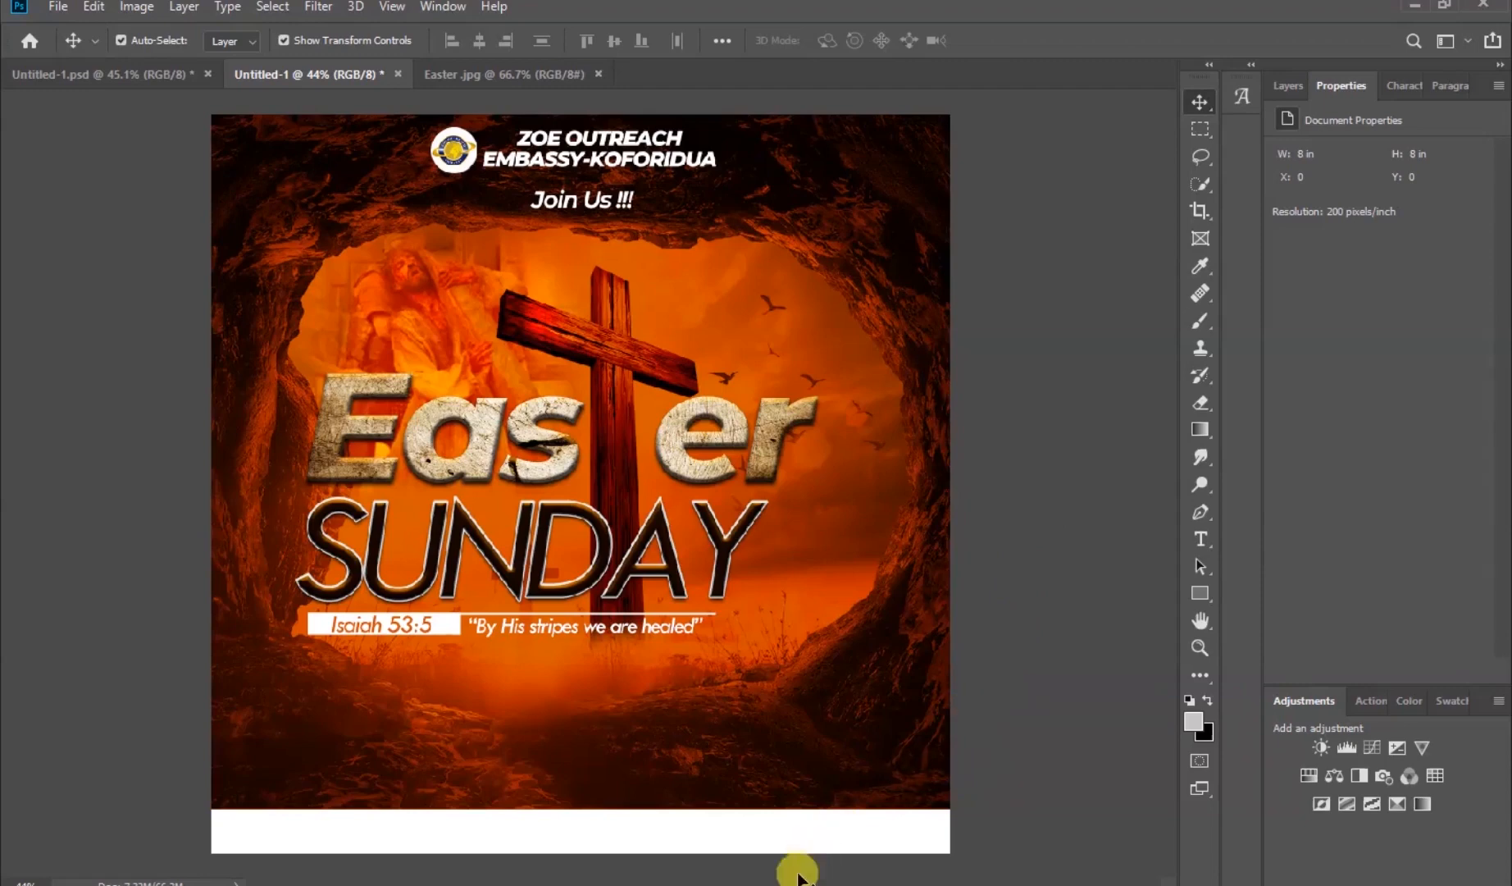
# Place the torn-paper image 9 from the Easter flyer resources folder and move it to the flyer's lower edge
pyautogui.moveTo(747, 883)
pyautogui.click(747, 808)
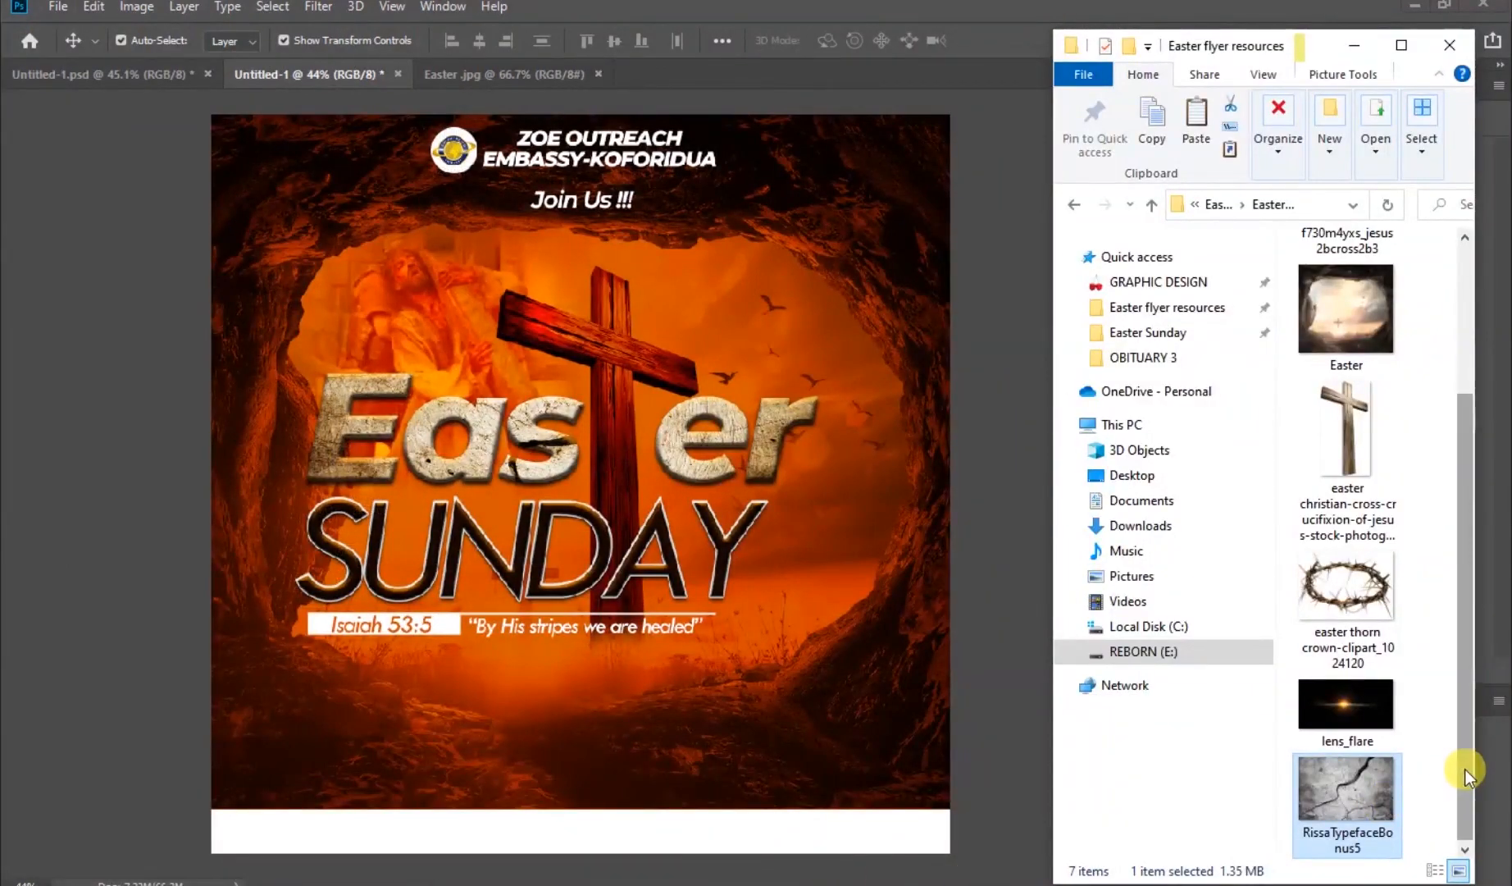
pyautogui.moveTo(1464, 769); pyautogui.dragTo(1491, 565)
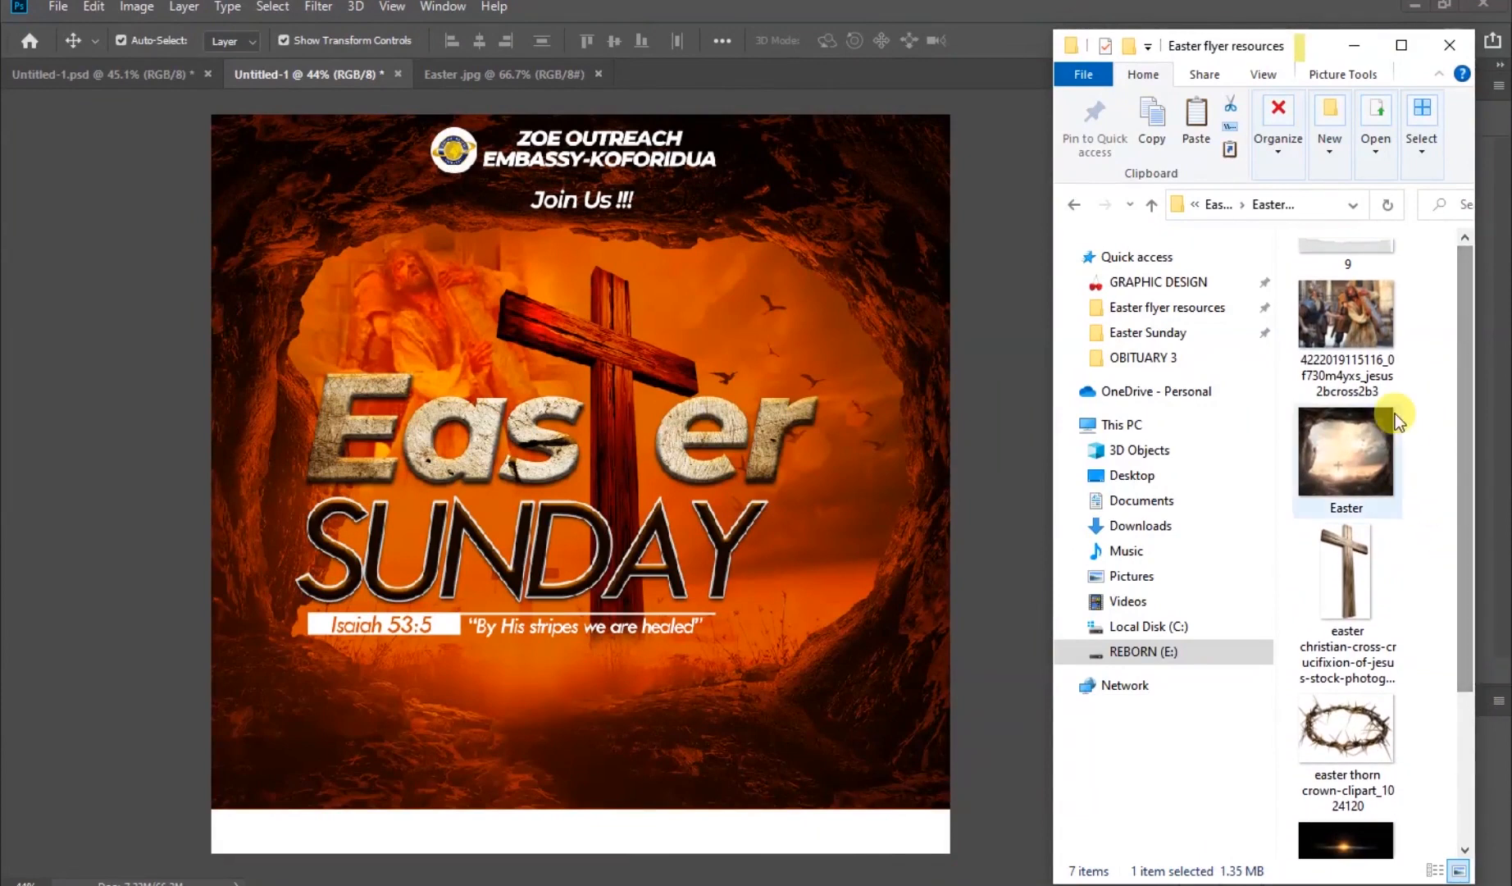
pyautogui.moveTo(1323, 244); pyautogui.dragTo(576, 767)
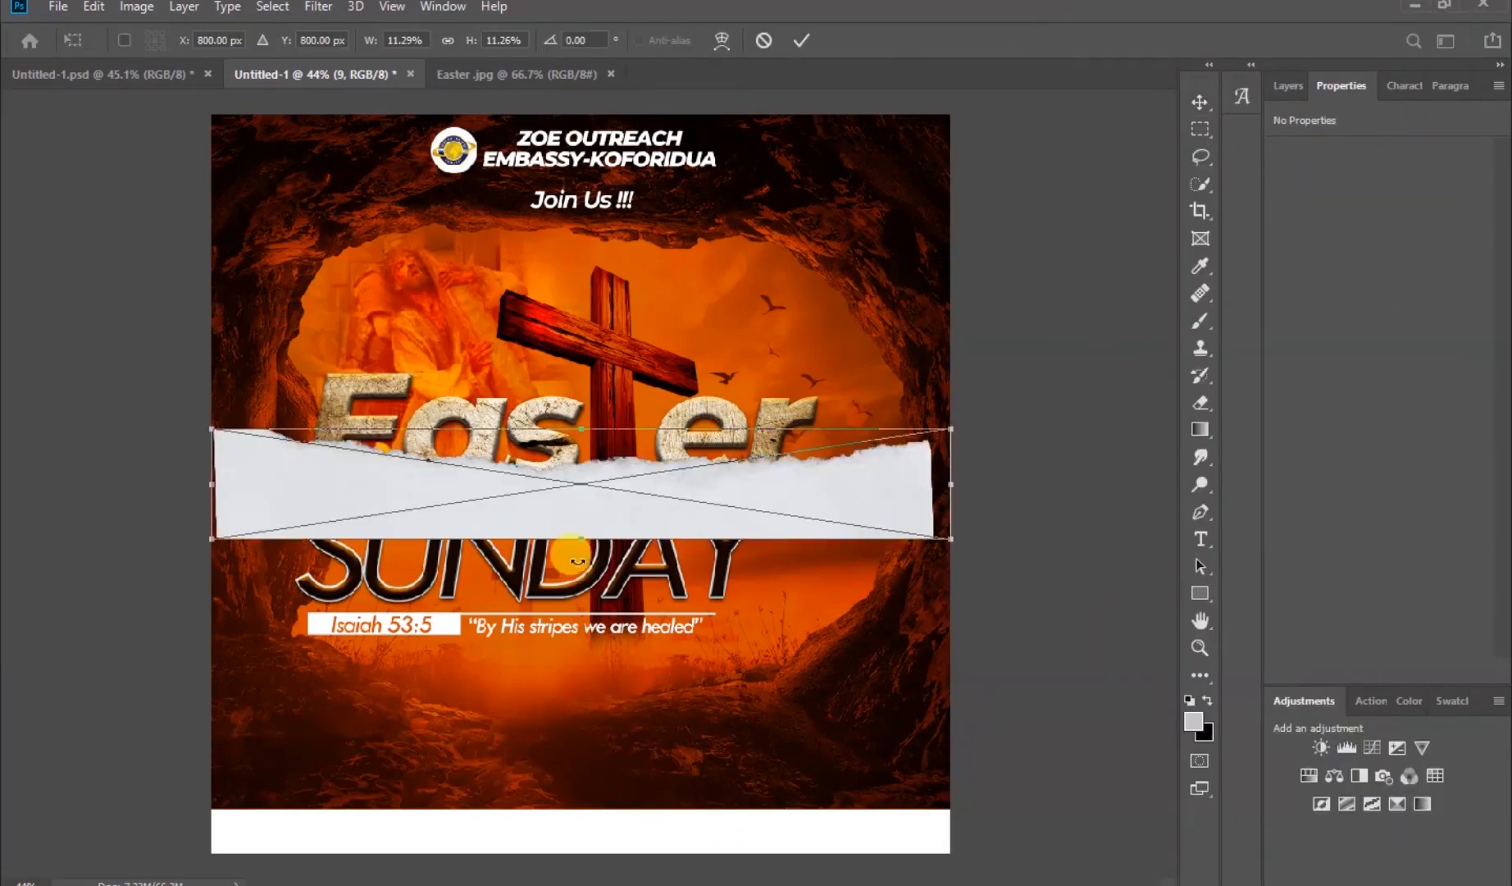
pyautogui.moveTo(577, 504); pyautogui.dragTo(555, 816)
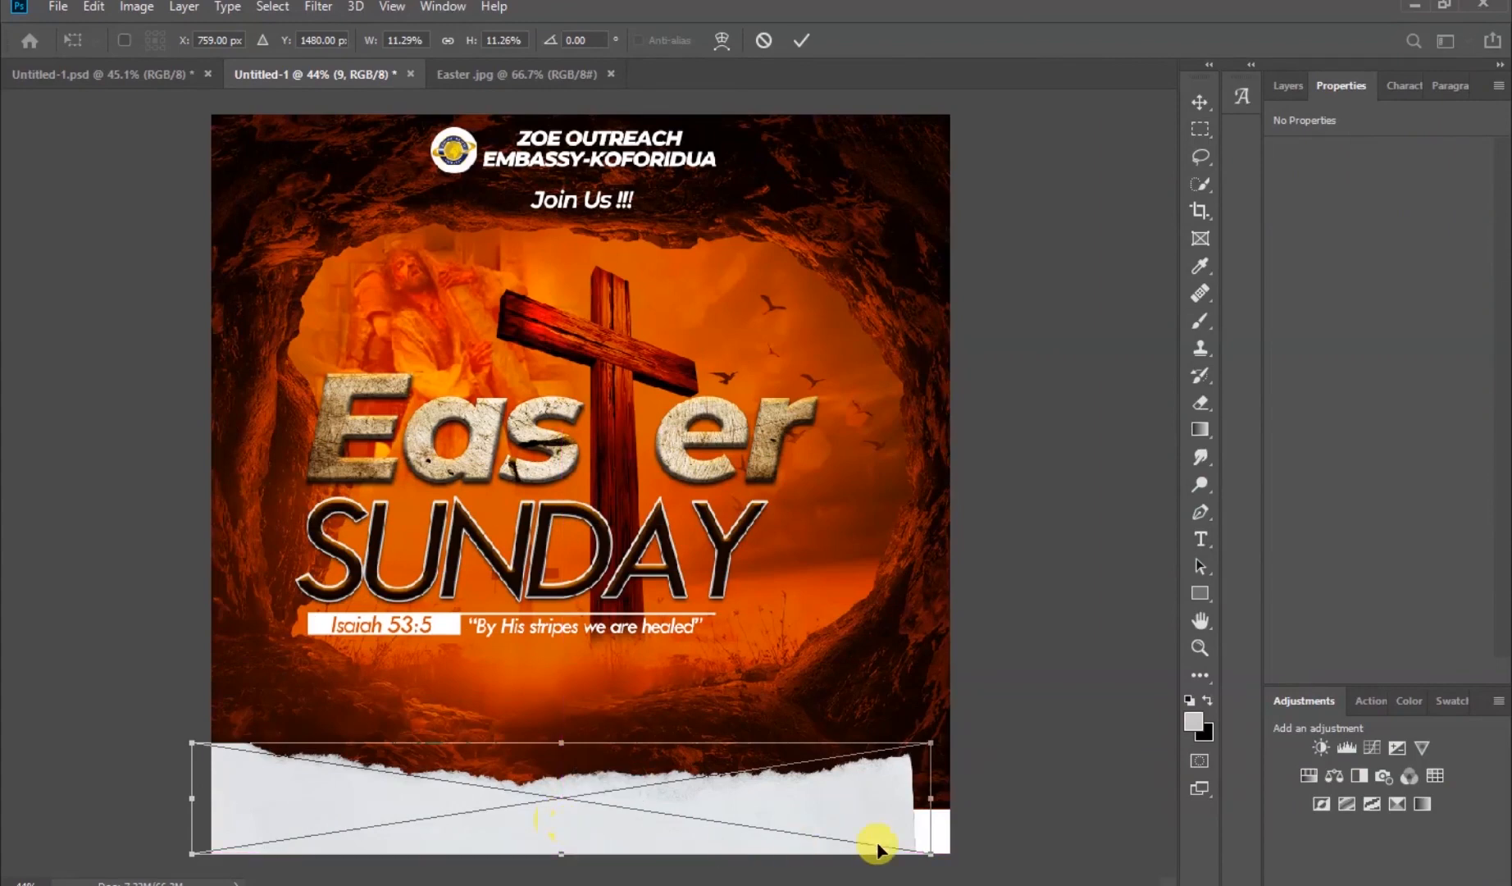
# Stretch the torn paper to 12.76% width and 17.65% height so it spans the flyer's lower edge, and commit the transform
pyautogui.moveTo(930, 803); pyautogui.dragTo(981, 798)
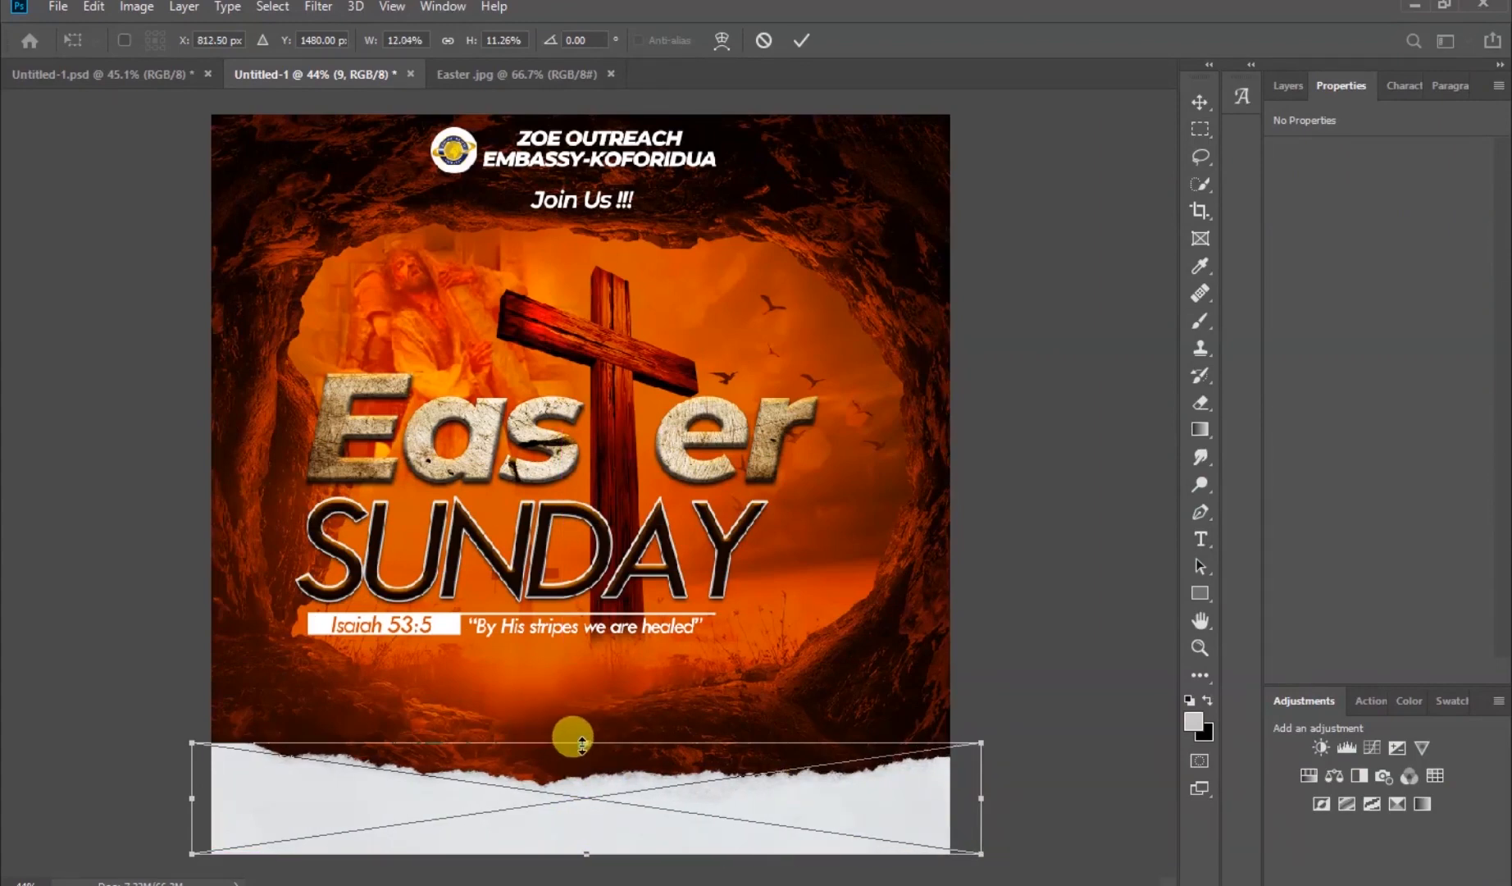
pyautogui.moveTo(582, 743); pyautogui.dragTo(585, 682)
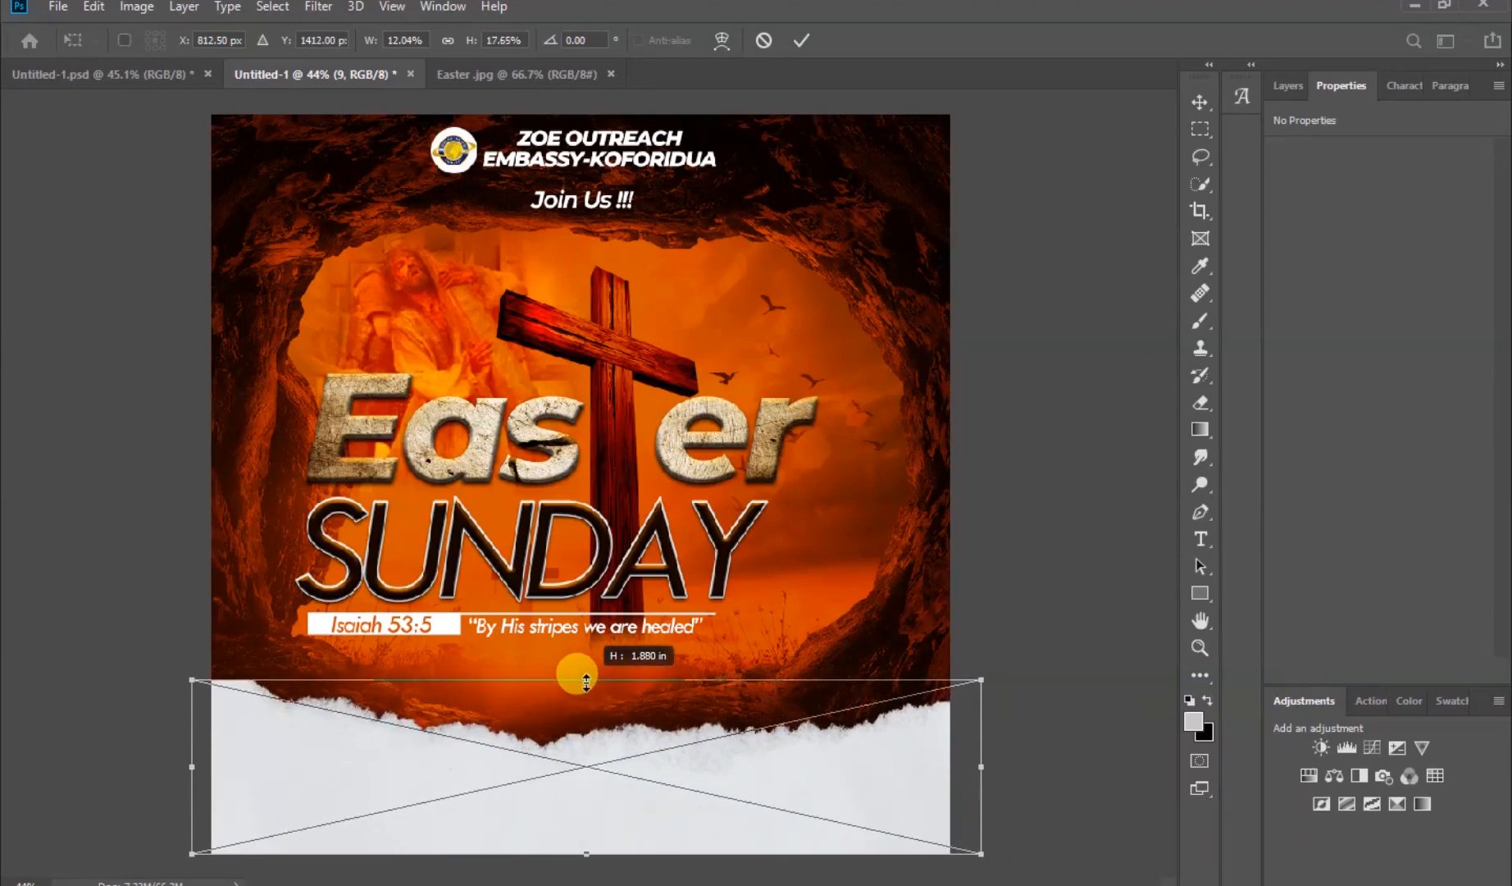
pyautogui.moveTo(192, 766); pyautogui.dragTo(138, 759)
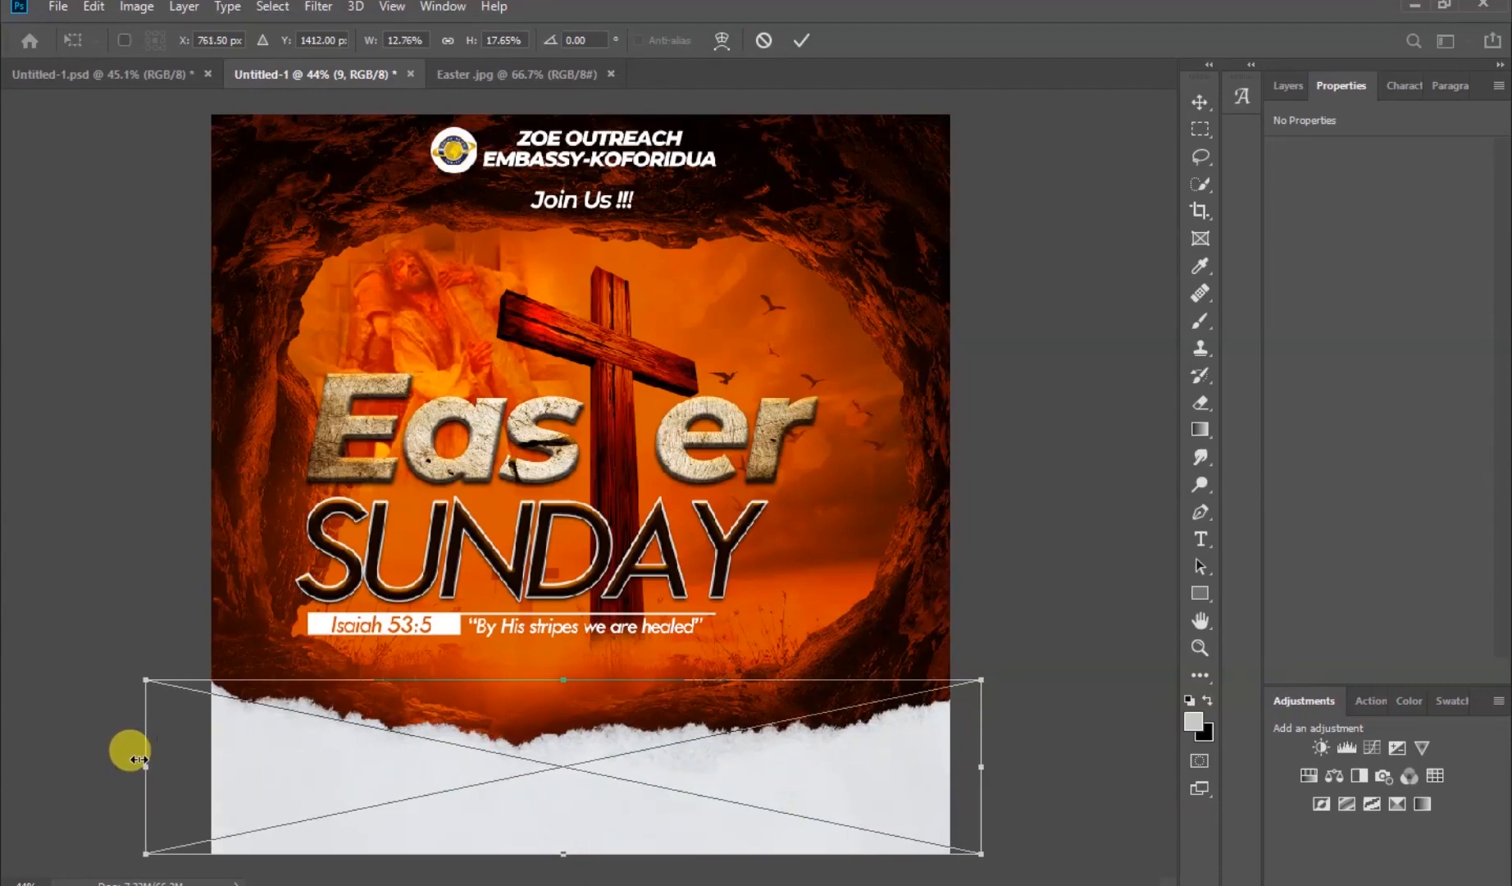
pyautogui.click(804, 41)
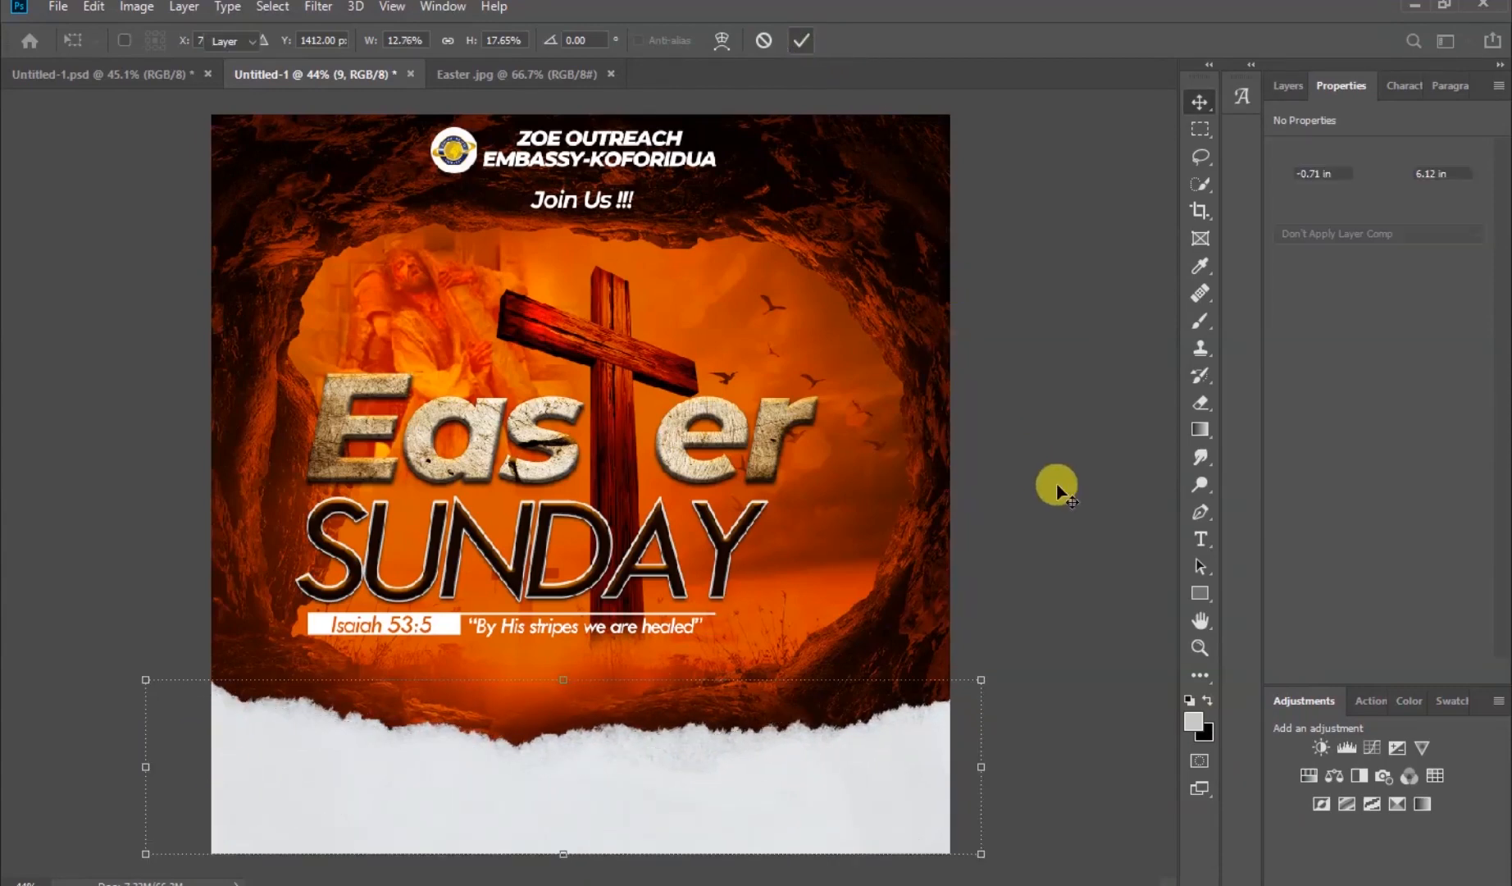
# Add the text “@ The Church Auditorium” on the torn-paper footer and commit it
pyautogui.click(1200, 540)
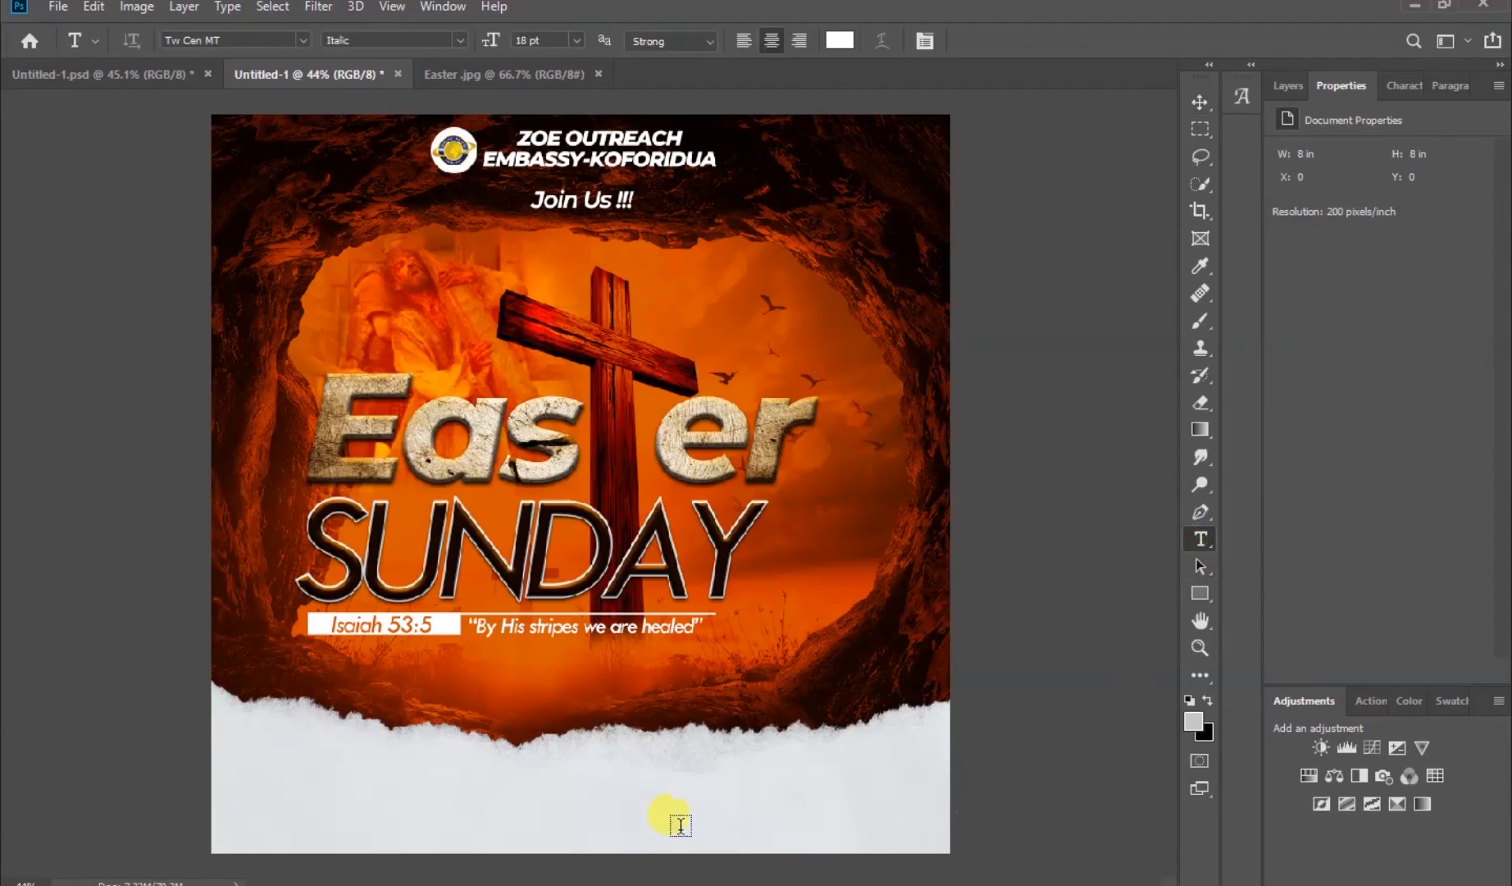
pyautogui.click(555, 777)
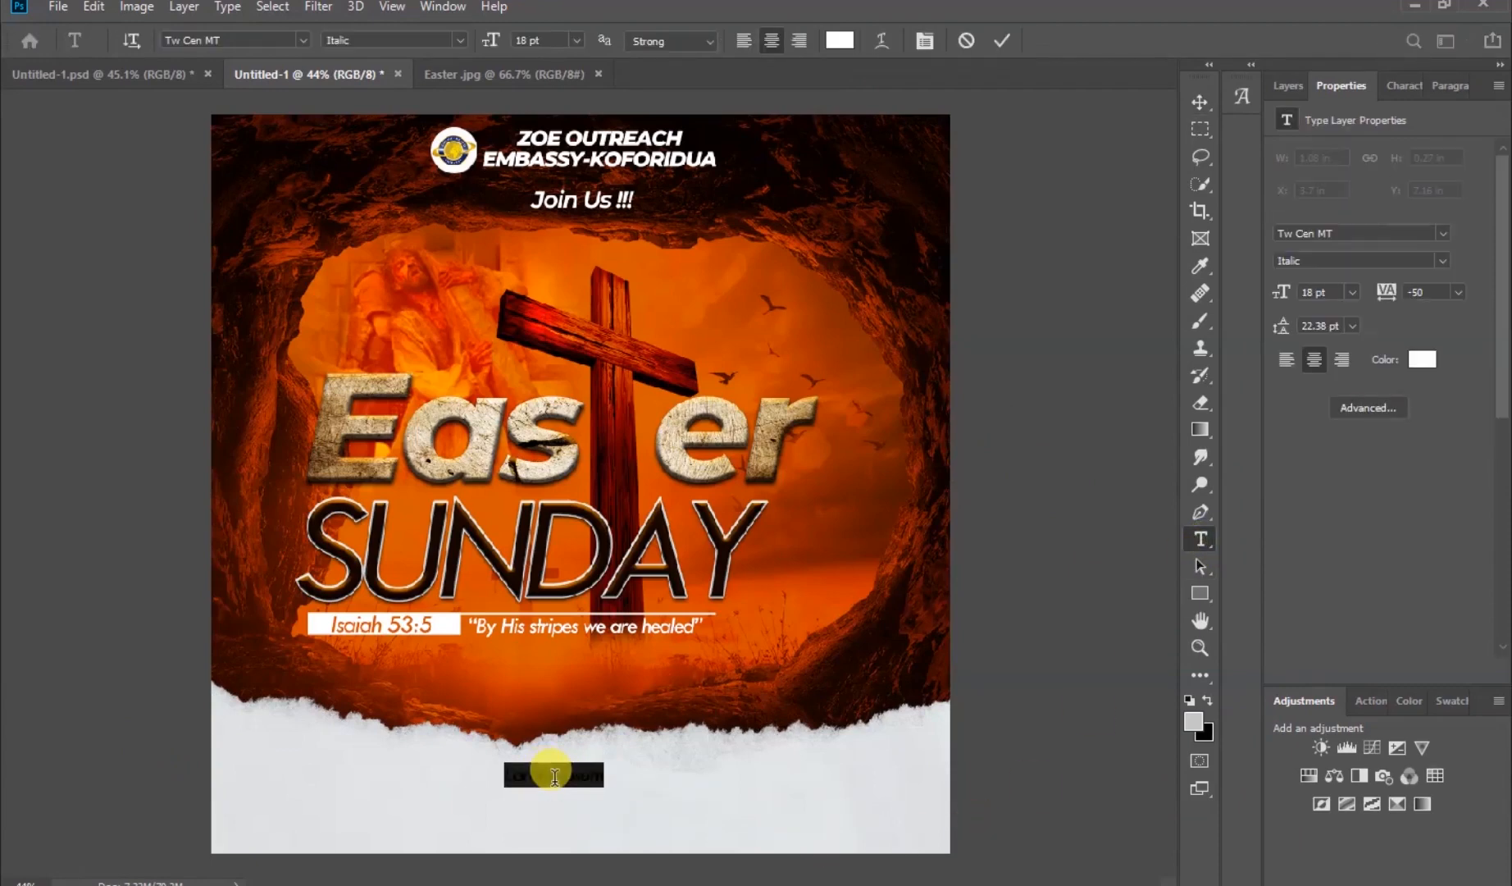
pyautogui.click(555, 777)
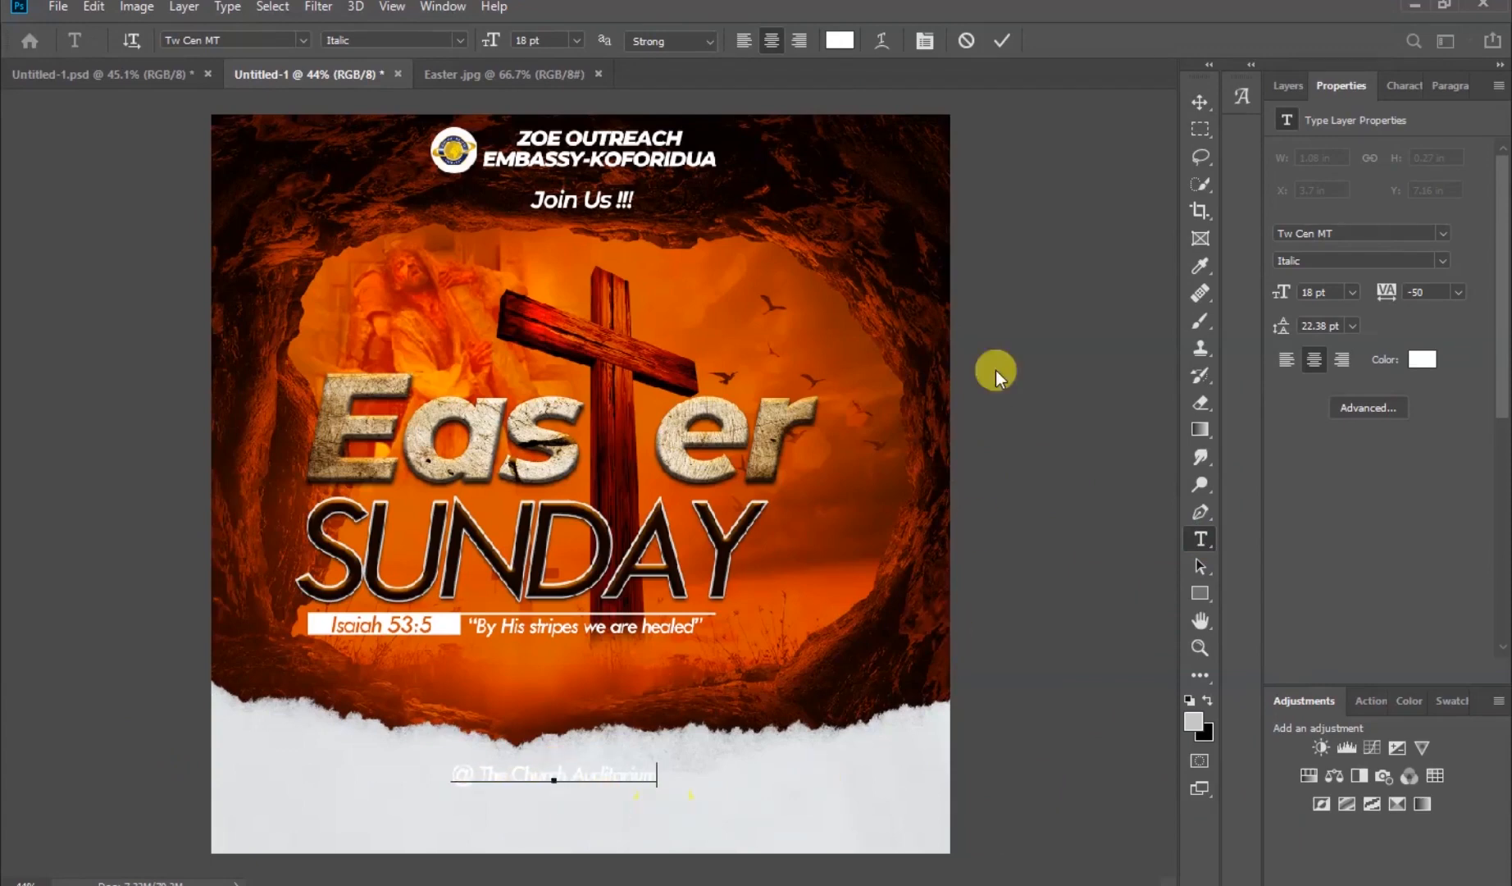
pyautogui.click(1003, 48)
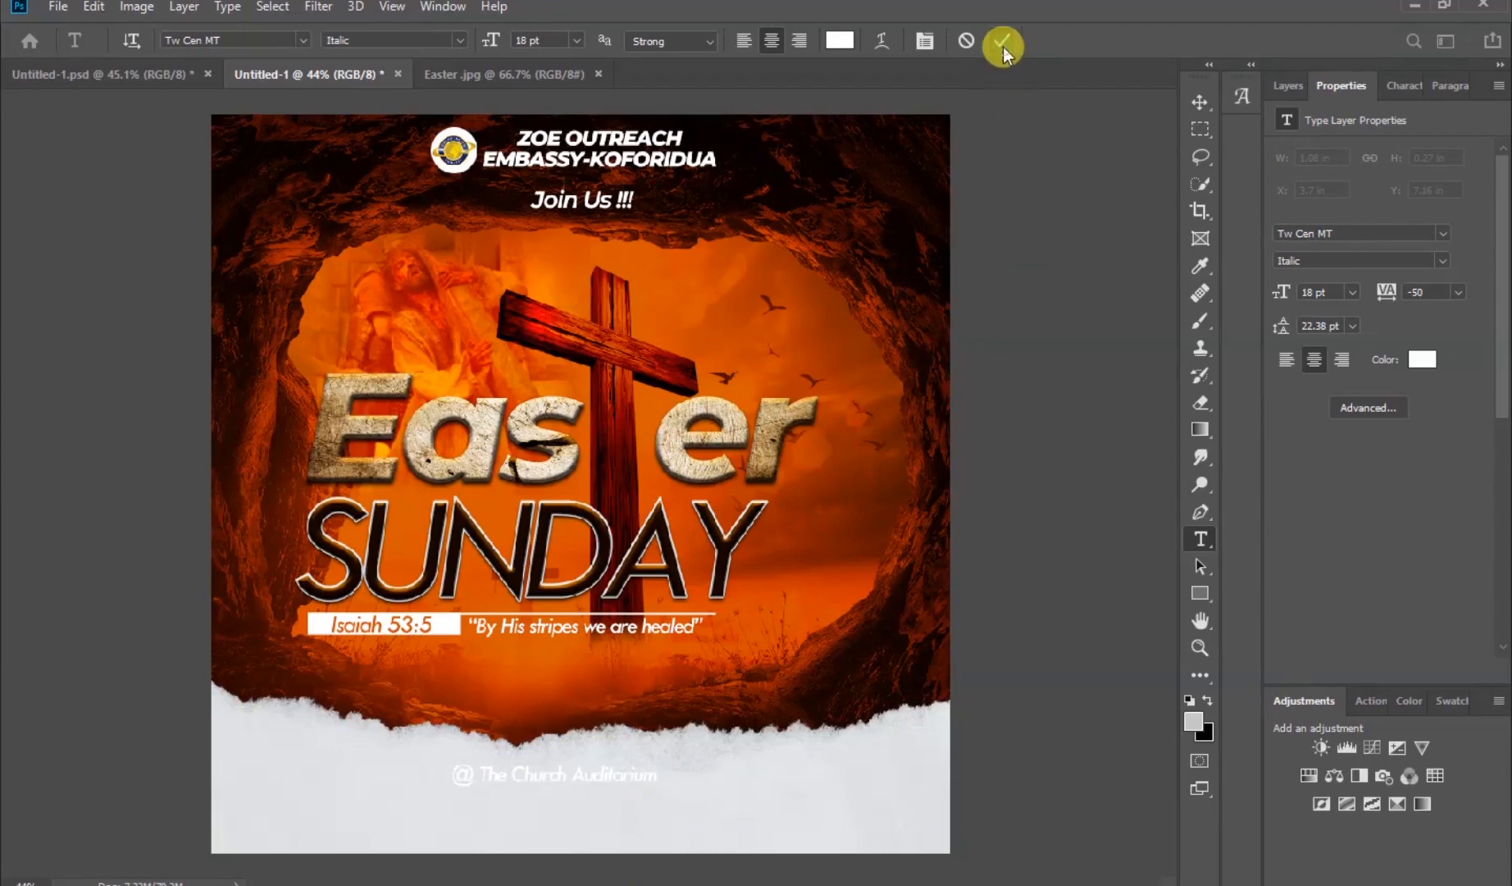
# Set the “@ The Church Auditorium” text colour to near-black 120a0a
pyautogui.click(1423, 360)
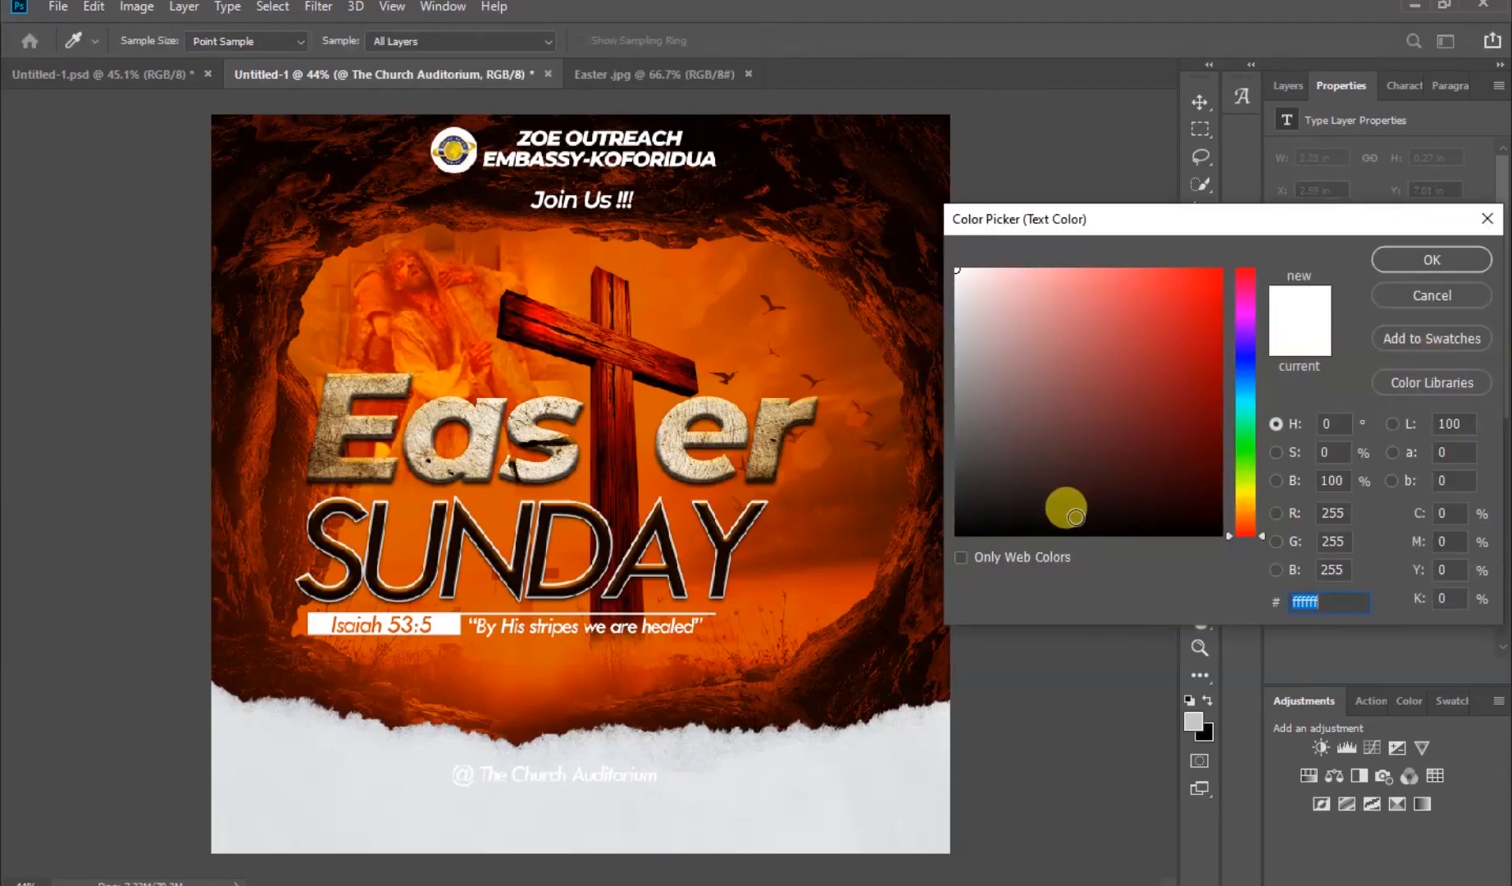
pyautogui.click(1076, 516)
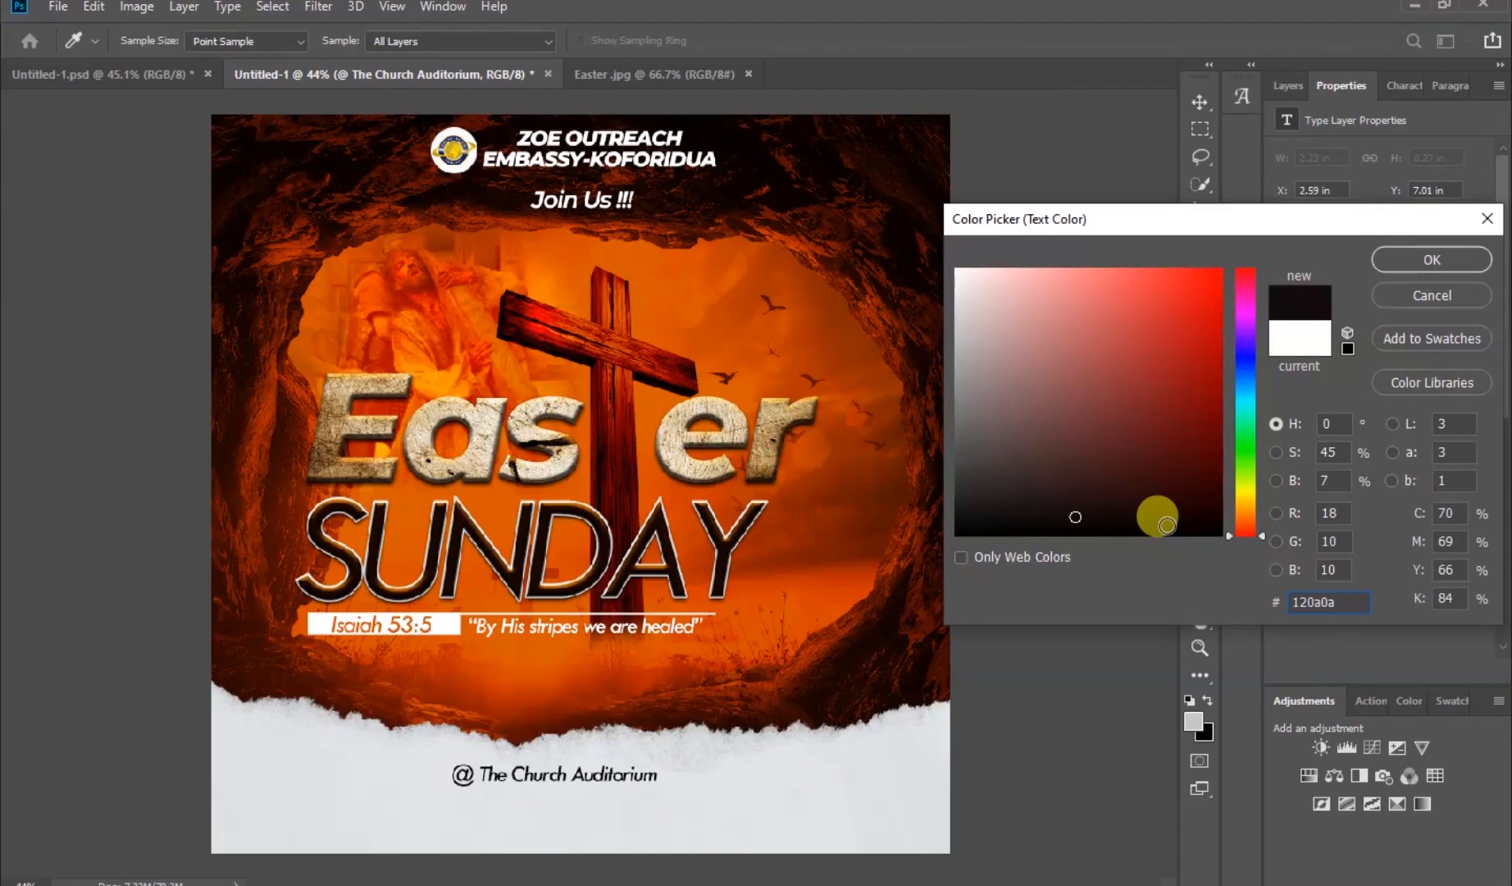
pyautogui.click(1352, 602)
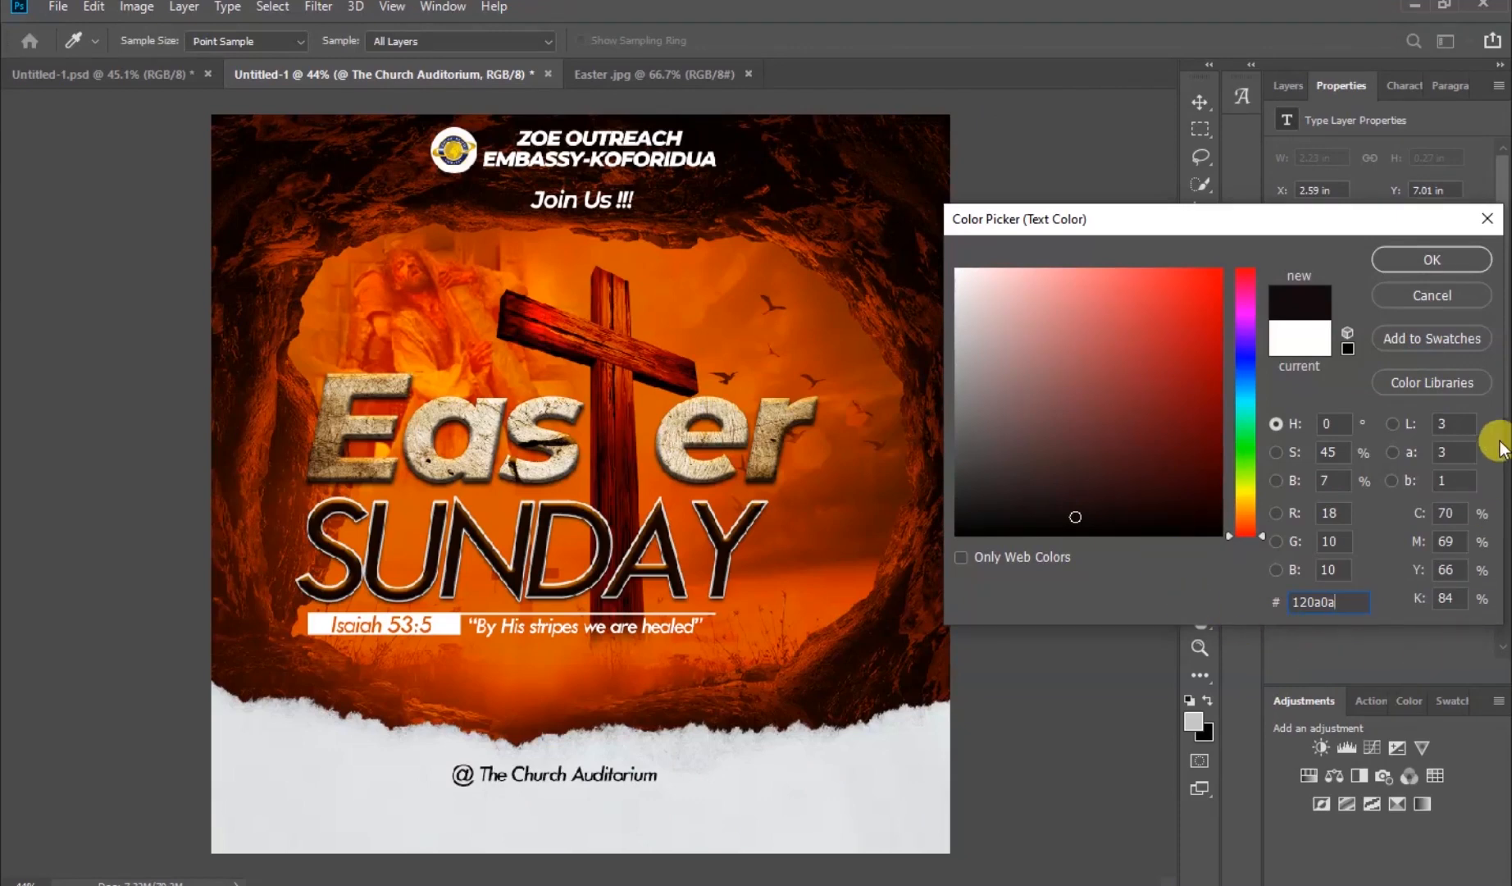
pyautogui.click(1434, 260)
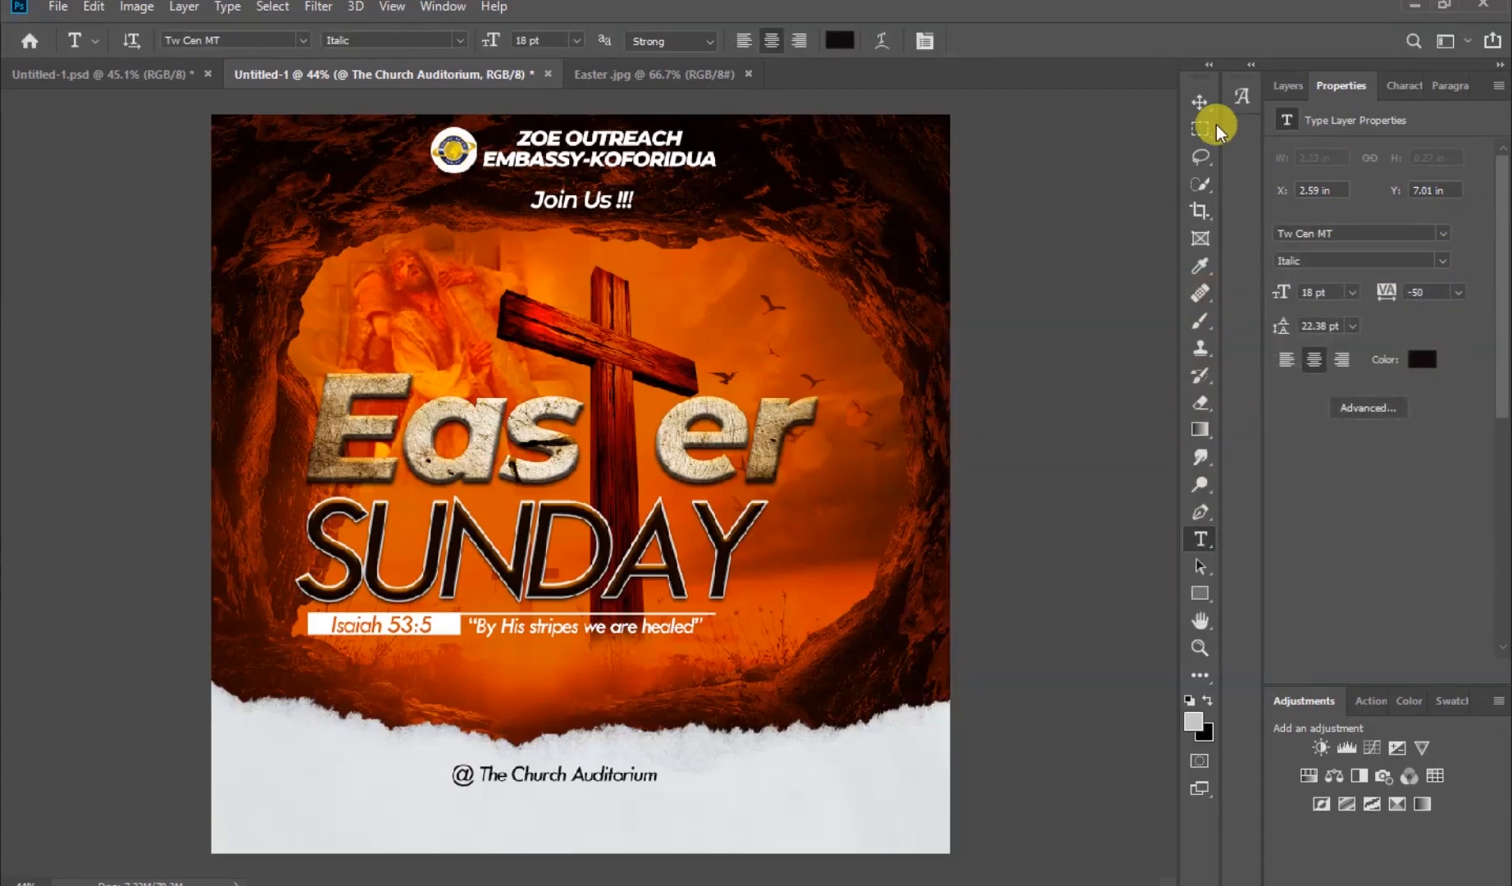
# Enlarge the “@ The Church Auditorium” text to 24 pt and centre it just below the torn edge
pyautogui.click(1200, 102)
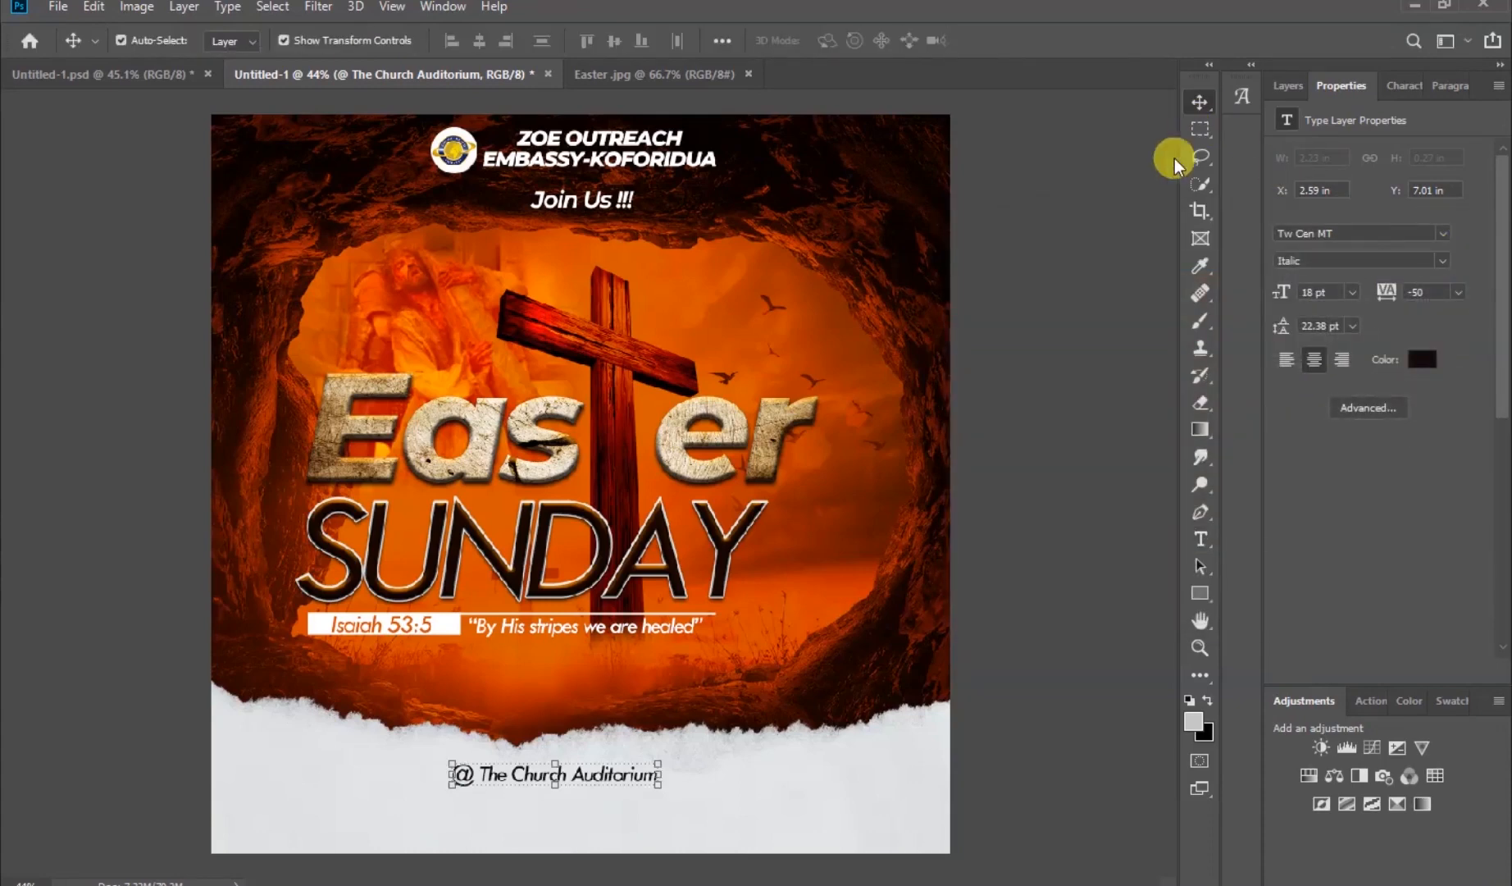
pyautogui.click(1058, 500)
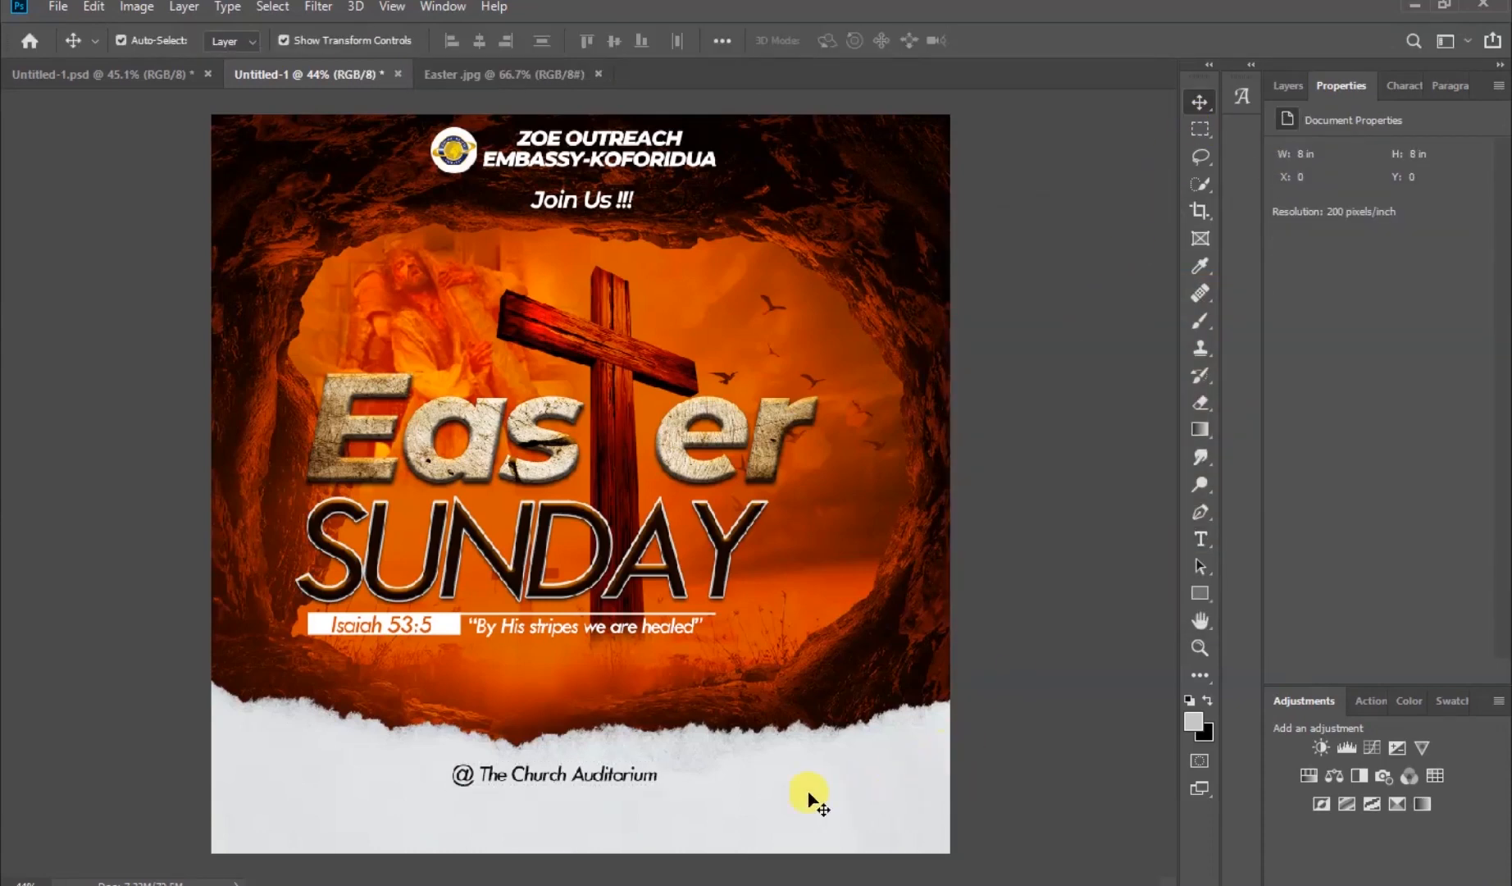
pyautogui.moveTo(621, 775); pyautogui.dragTo(624, 771)
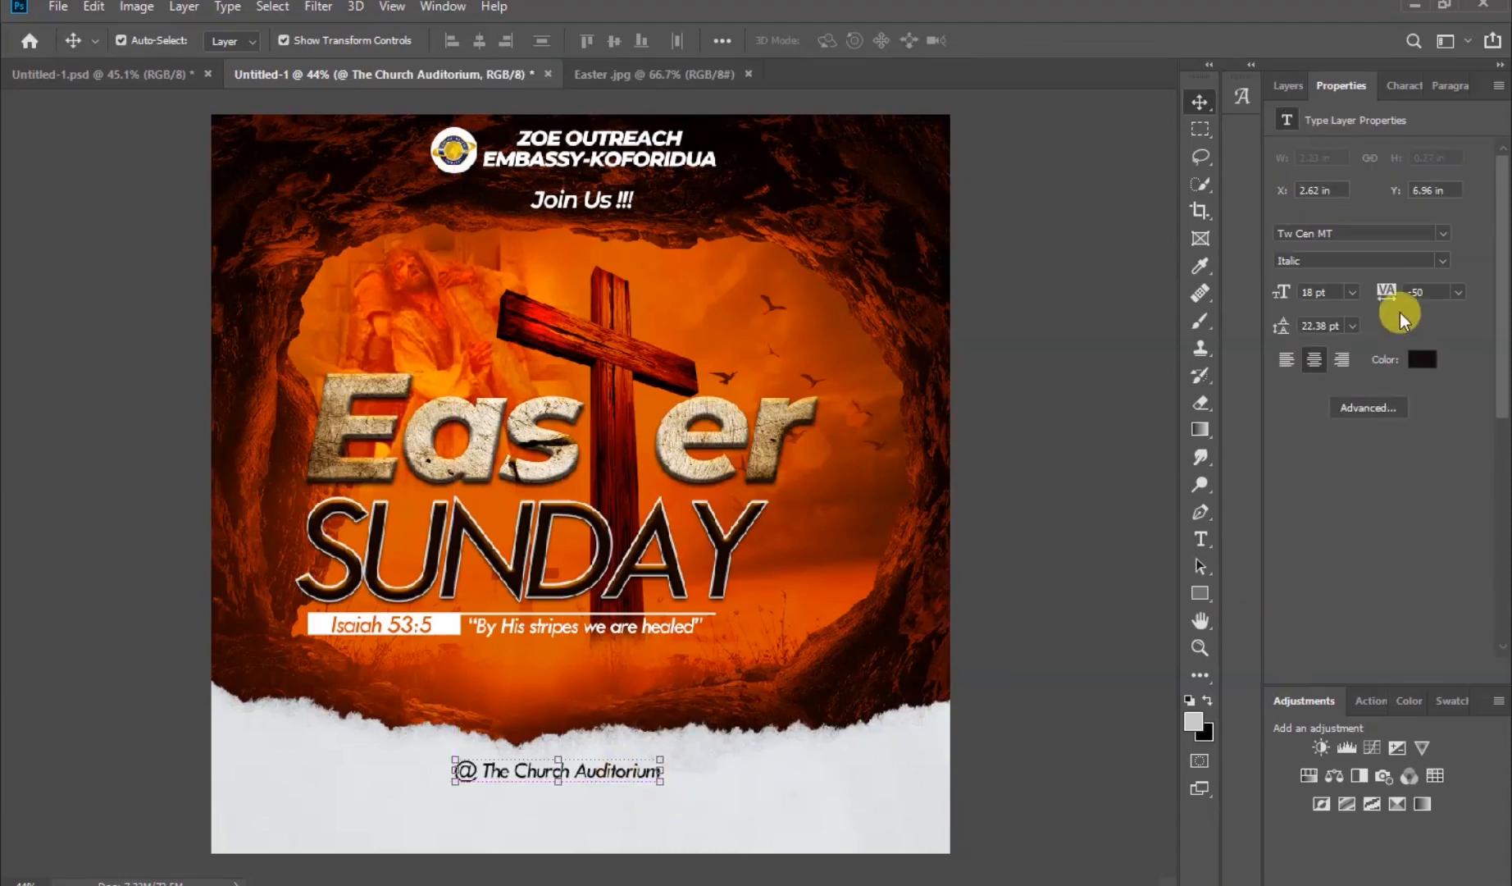
pyautogui.click(1353, 292)
pyautogui.click(1278, 401)
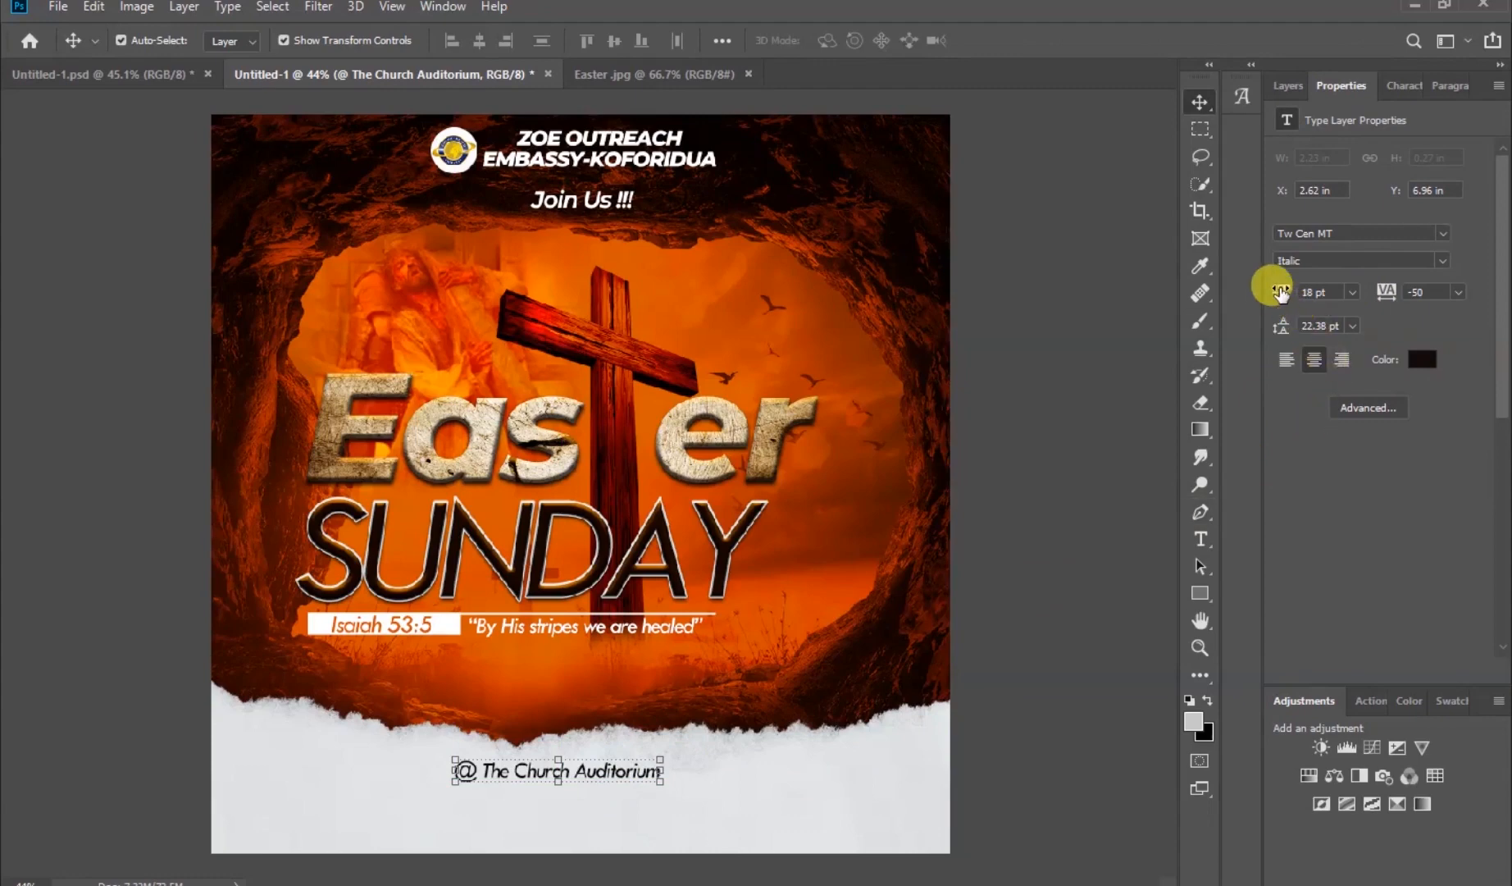
pyautogui.moveTo(1272, 286); pyautogui.dragTo(1273, 277)
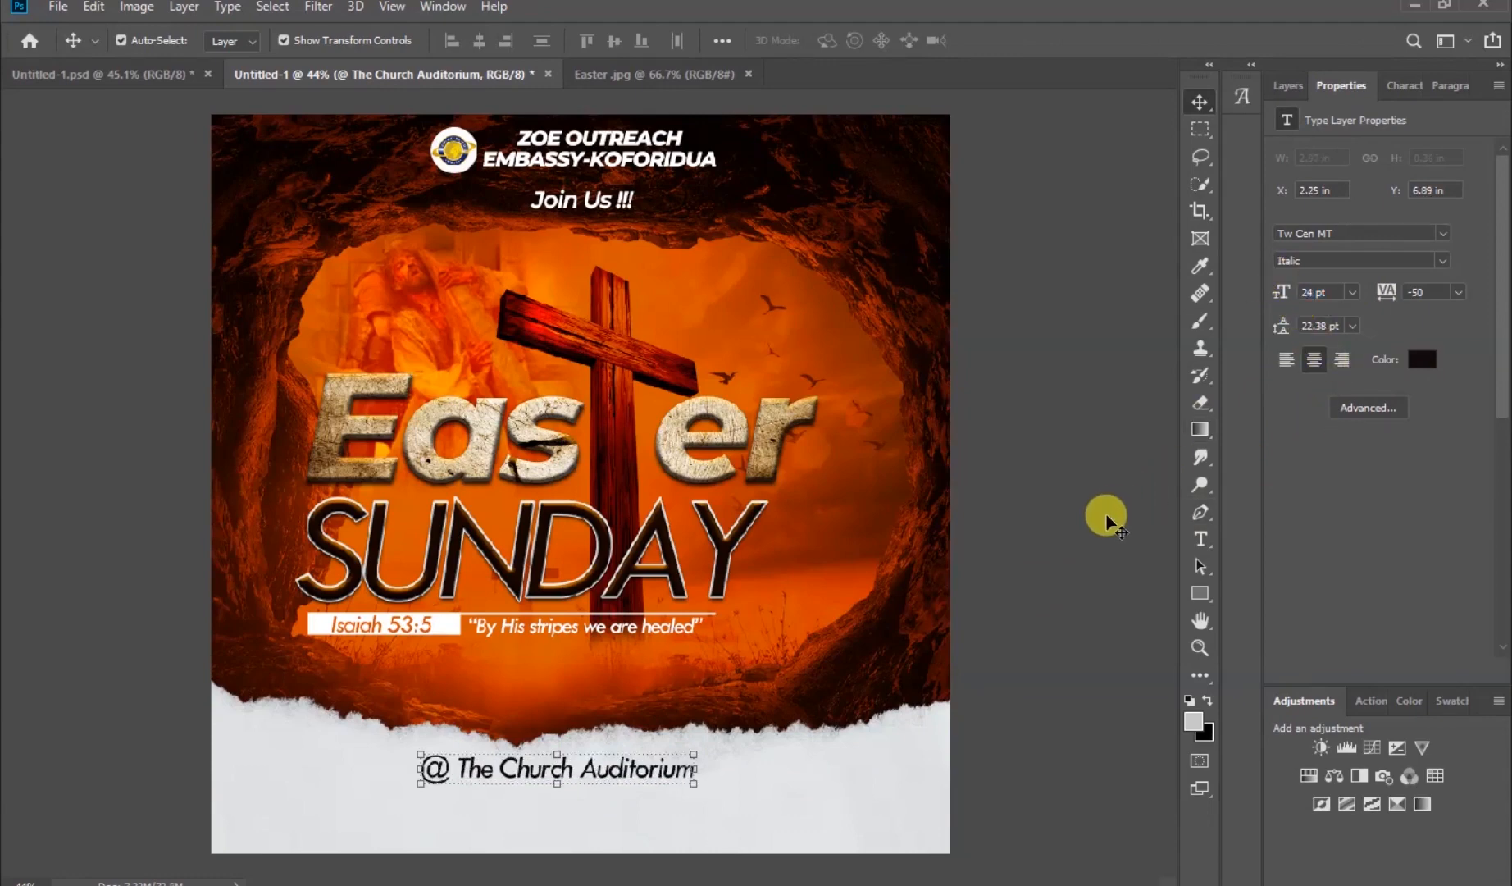
pyautogui.click(1097, 568)
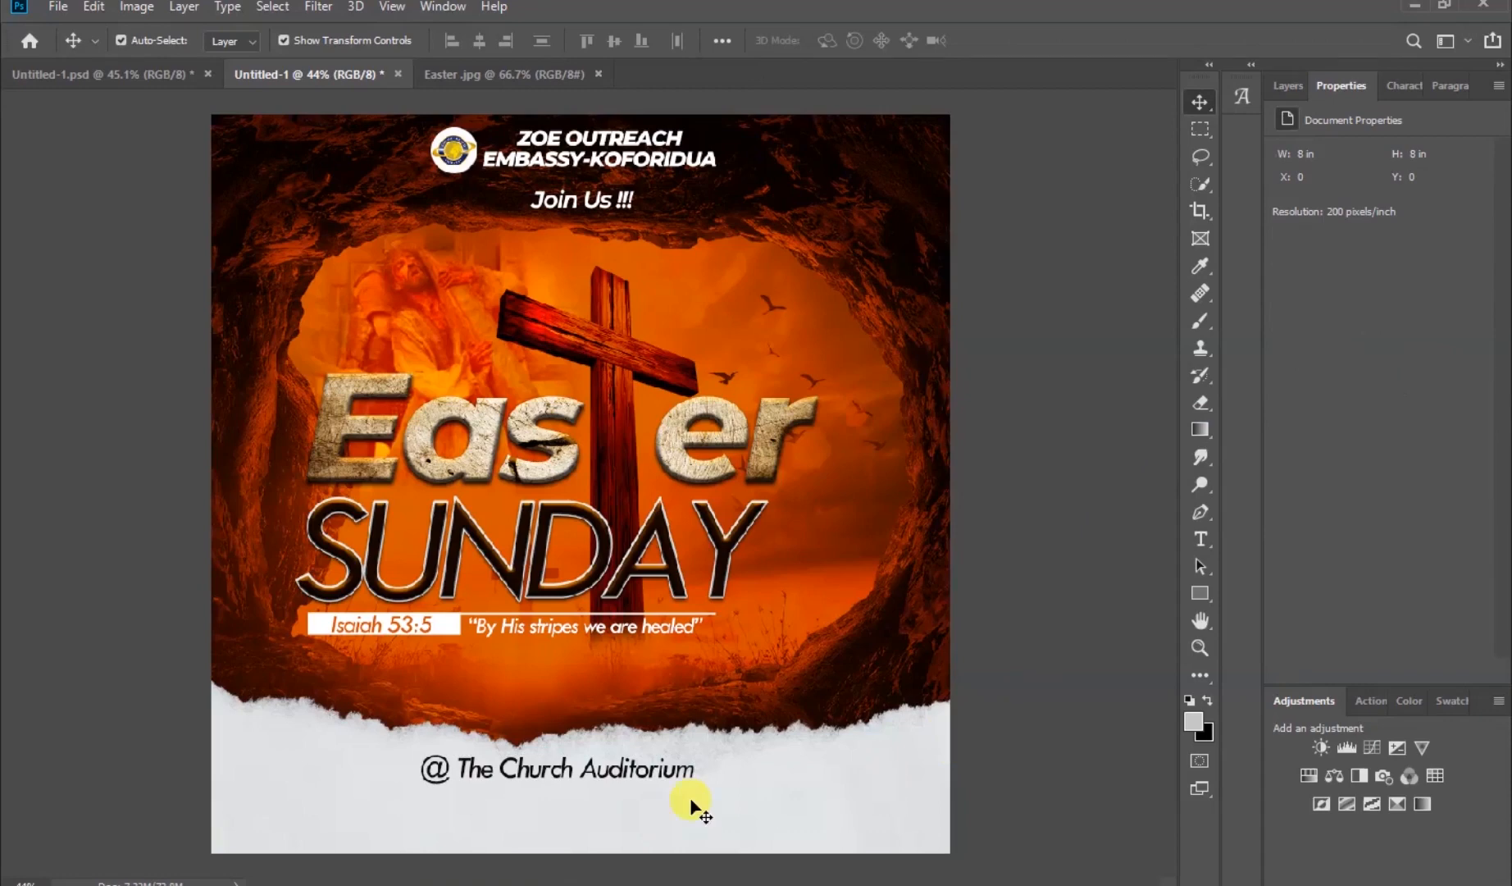
pyautogui.moveTo(648, 774); pyautogui.dragTo(652, 771)
pyautogui.click(652, 775)
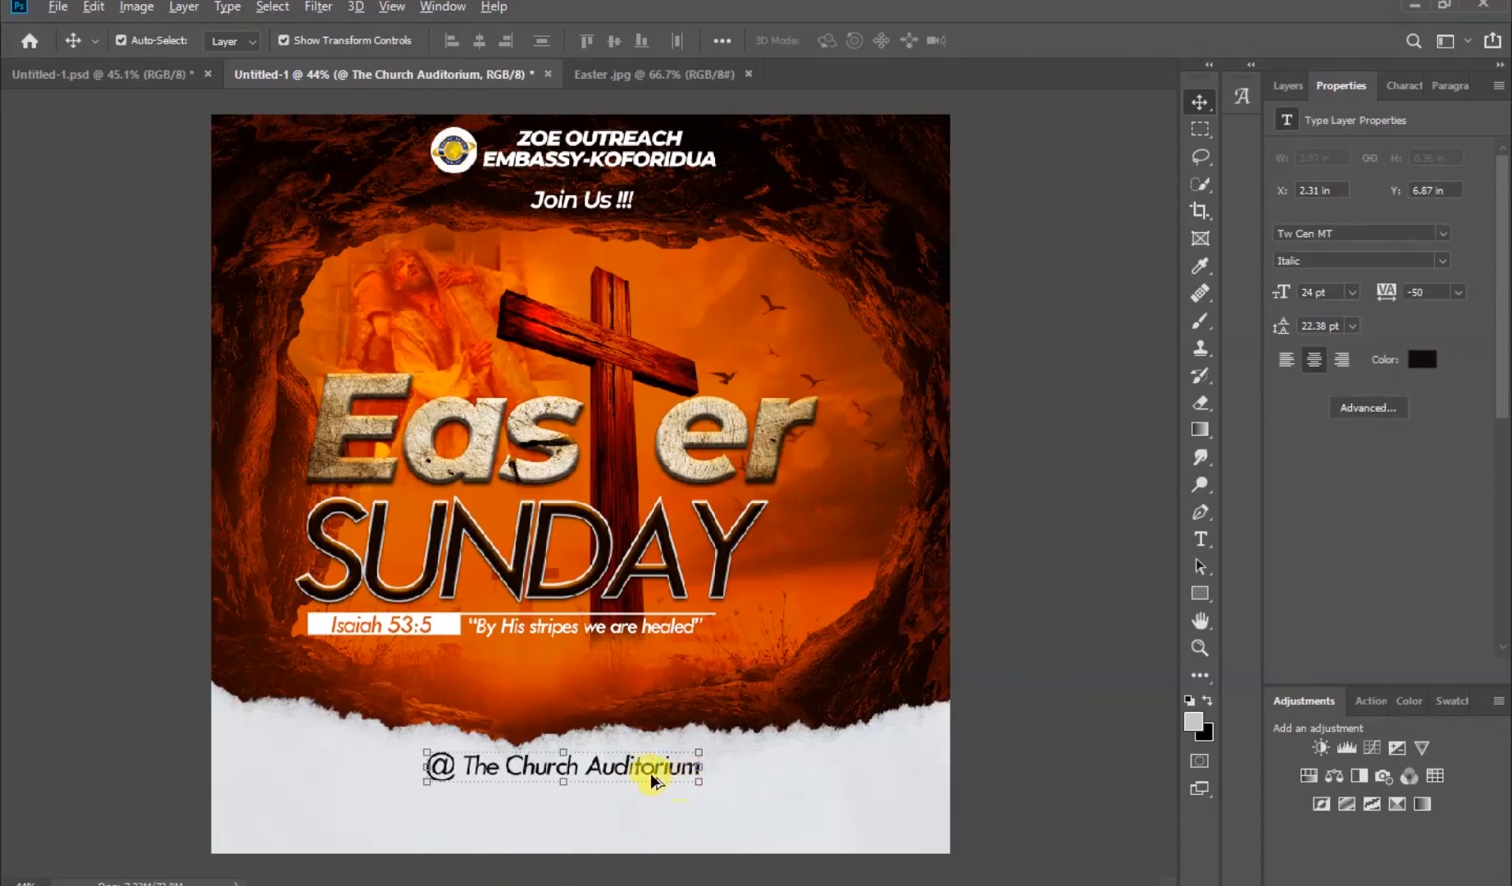
# Duplicate the auditorium text directly below and replace the copy with “Date:” and “Time:” on two lines
pyautogui.moveTo(636, 771); pyautogui.dragTo(632, 796)
pyautogui.doubleClick(631, 794)
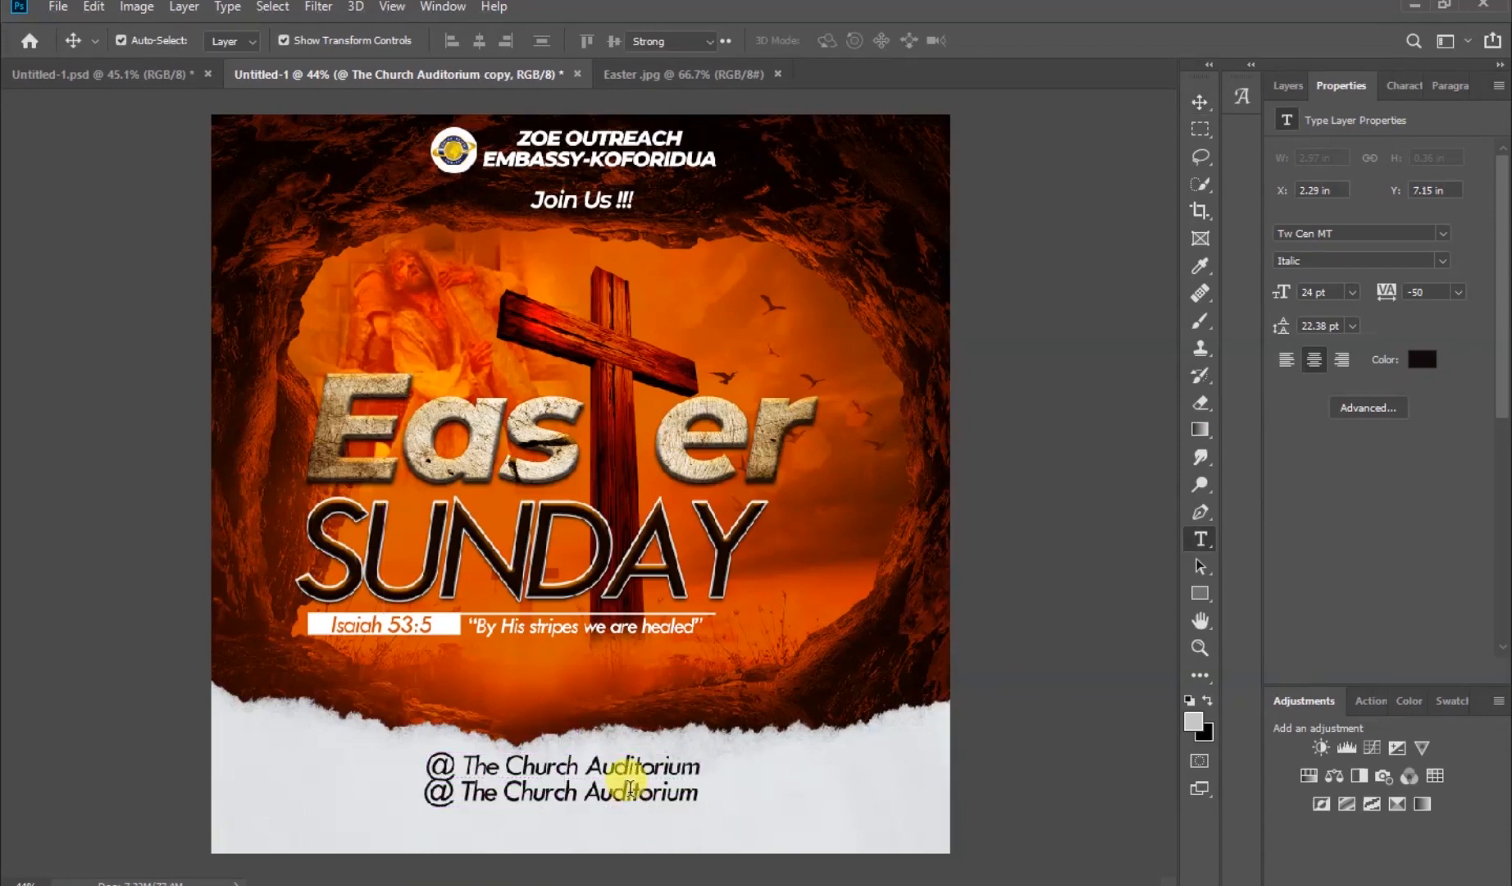
pyautogui.write('Date: Time')
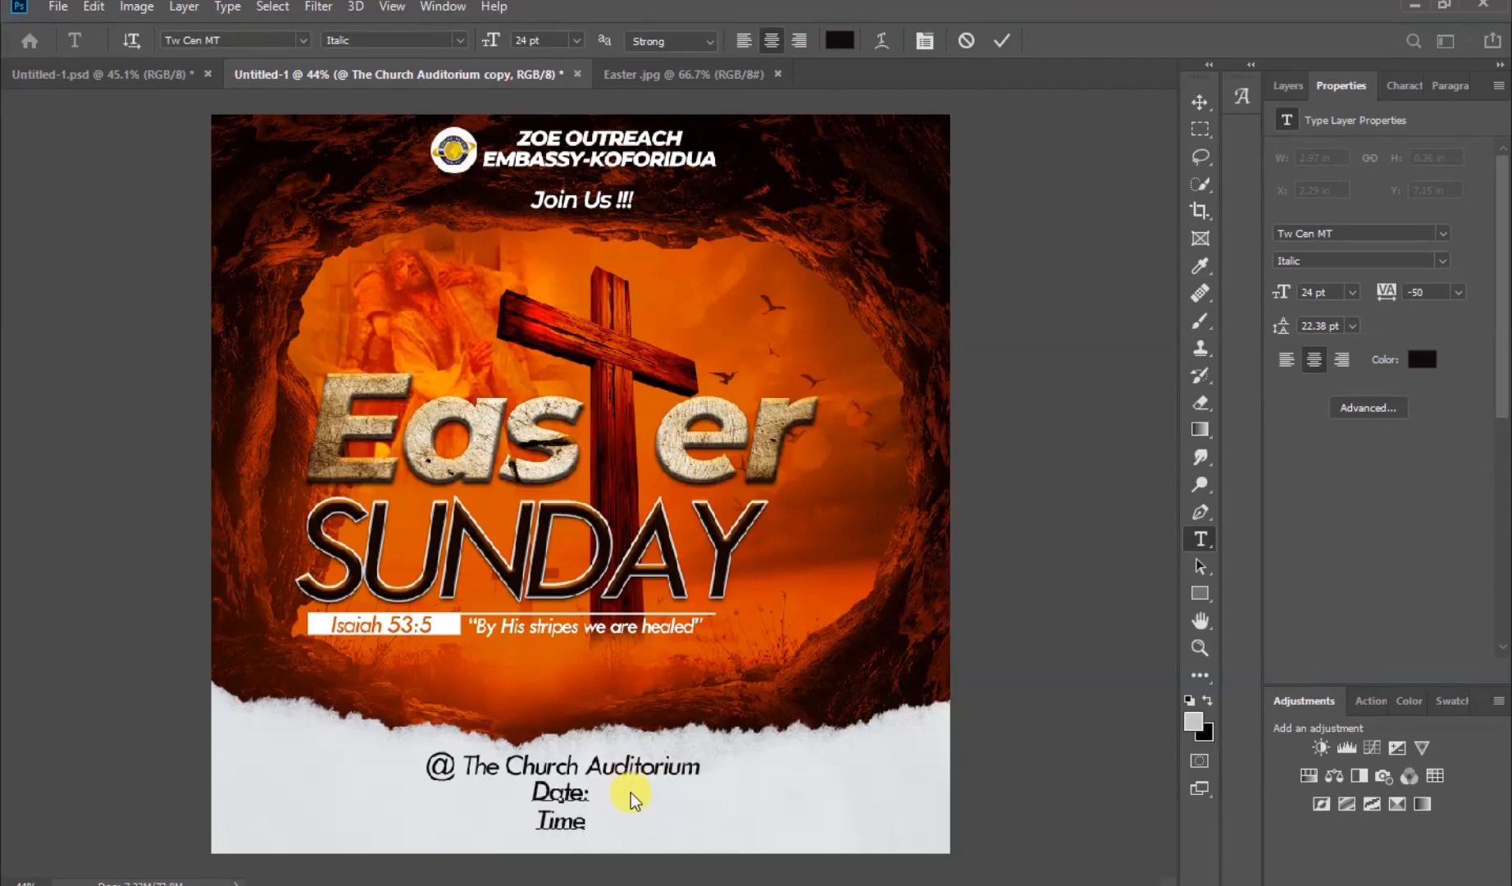
pyautogui.write(':')
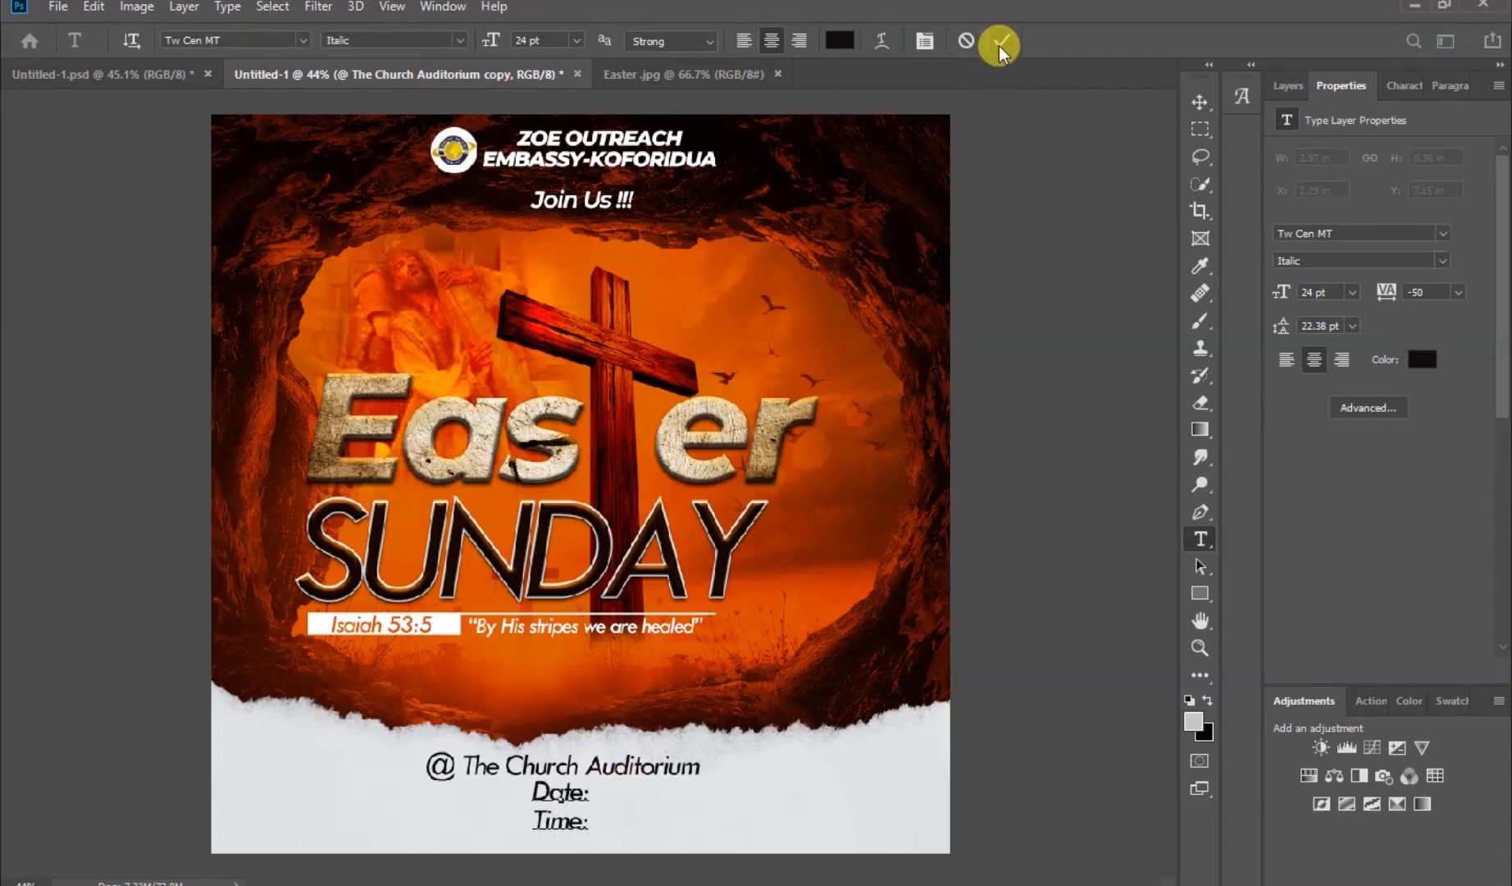
pyautogui.click(1200, 102)
# Shift the date and time text sideways and complete it as “Date: 17th April, 2030” and “Time: 8:00am”
pyautogui.moveTo(554, 804); pyautogui.dragTo(487, 807)
pyautogui.doubleClick(487, 807)
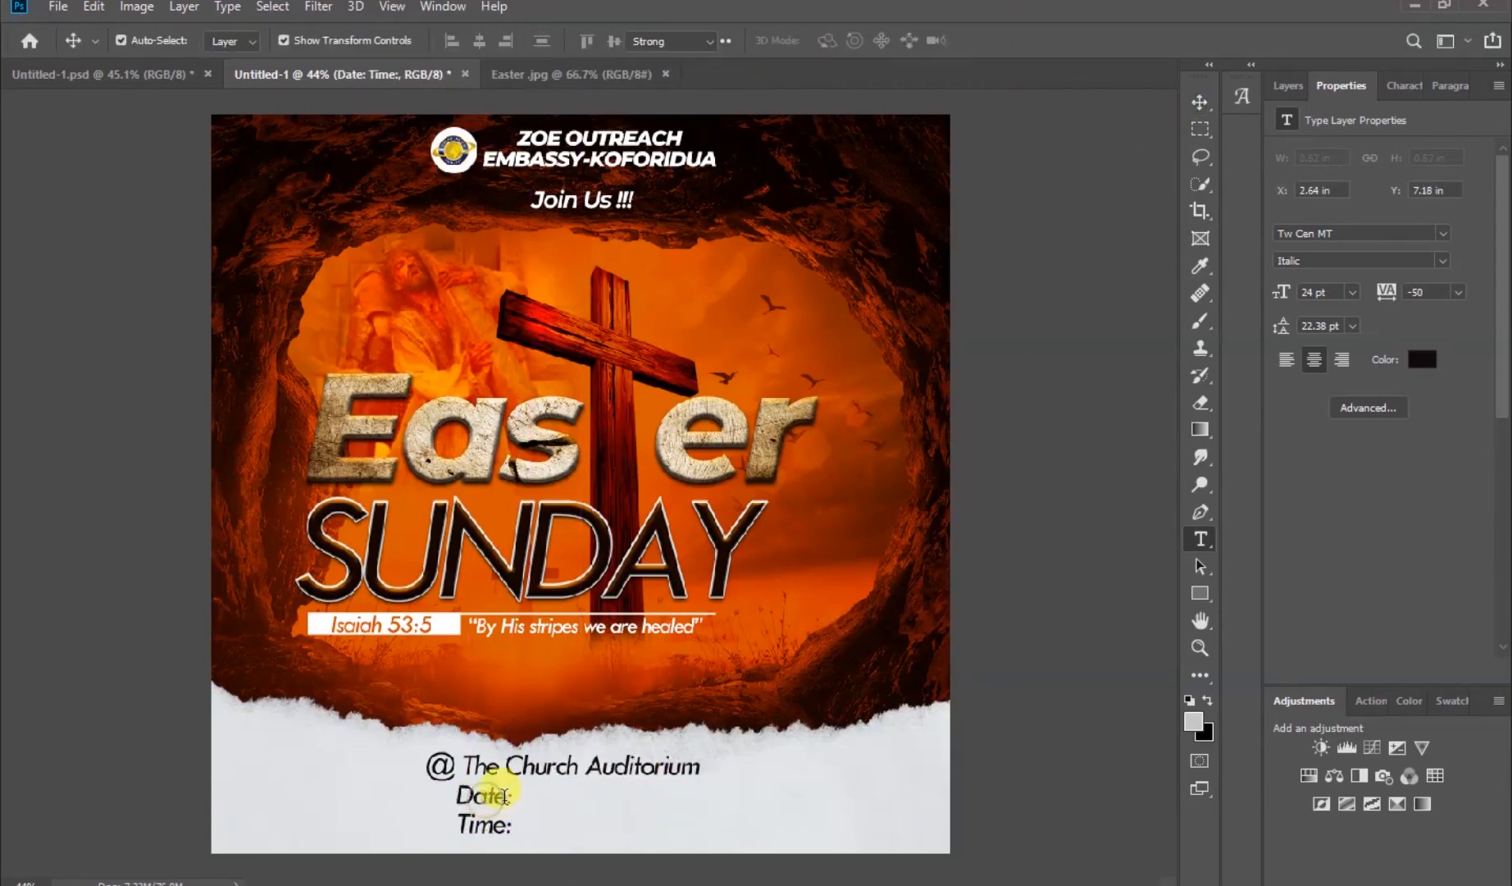
pyautogui.click(521, 796)
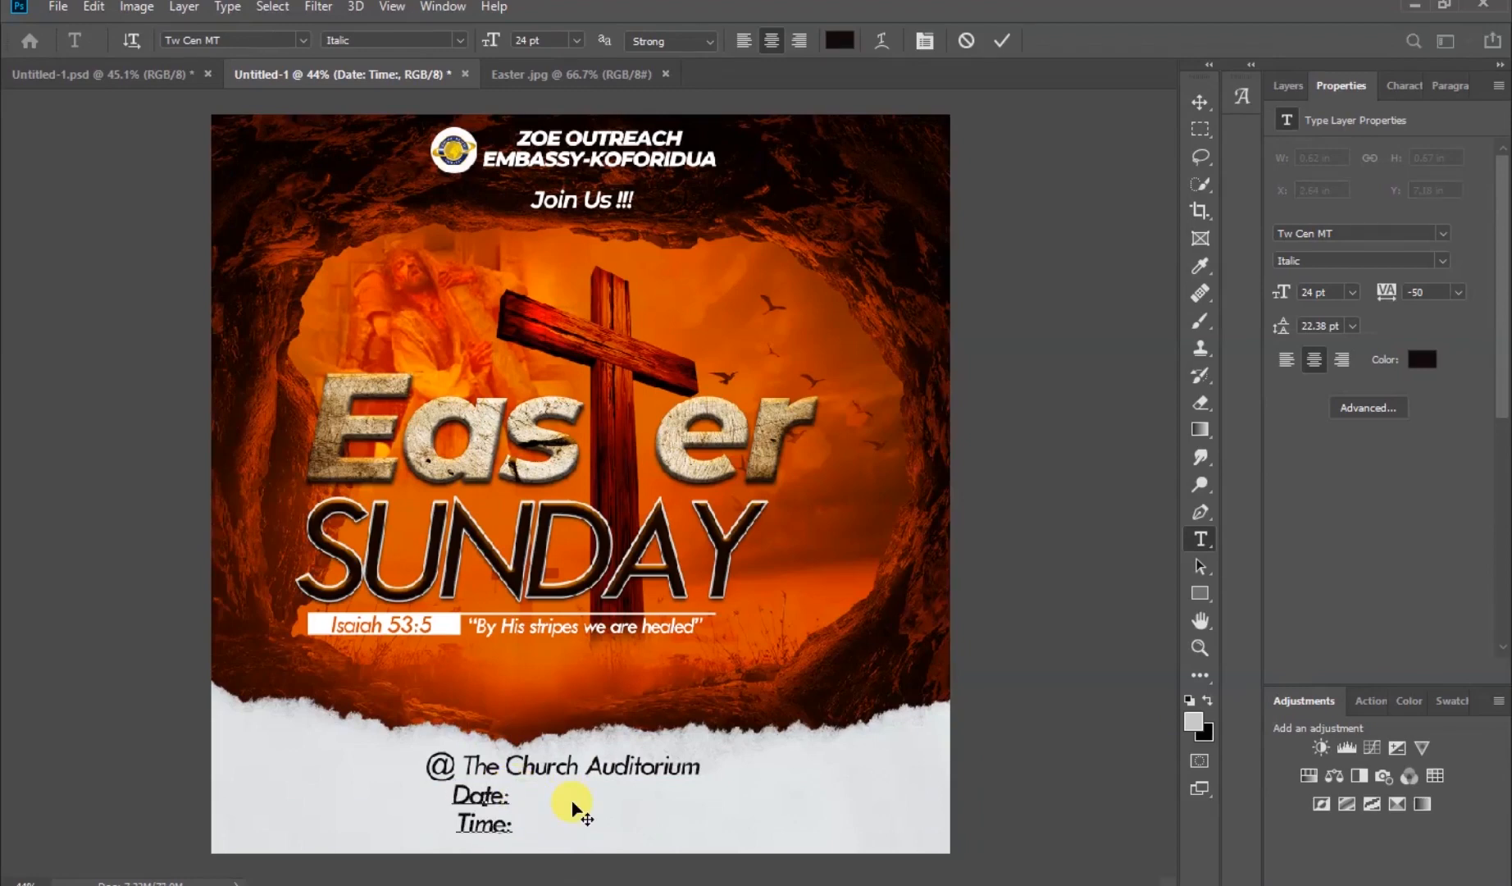
pyautogui.write('17th A')
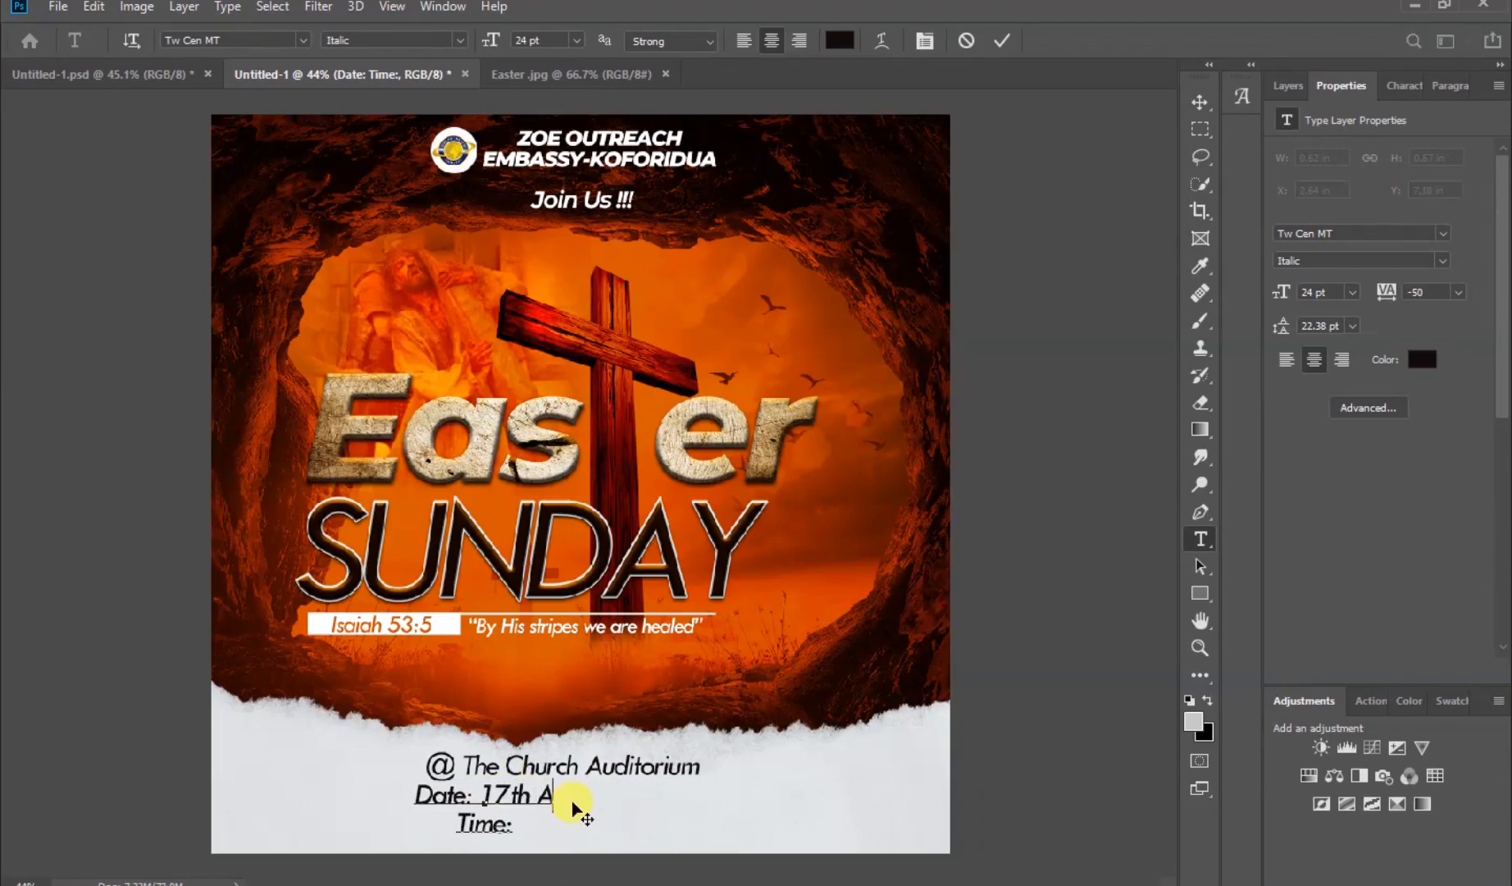
pyautogui.write('pril, 2030 Time: ')
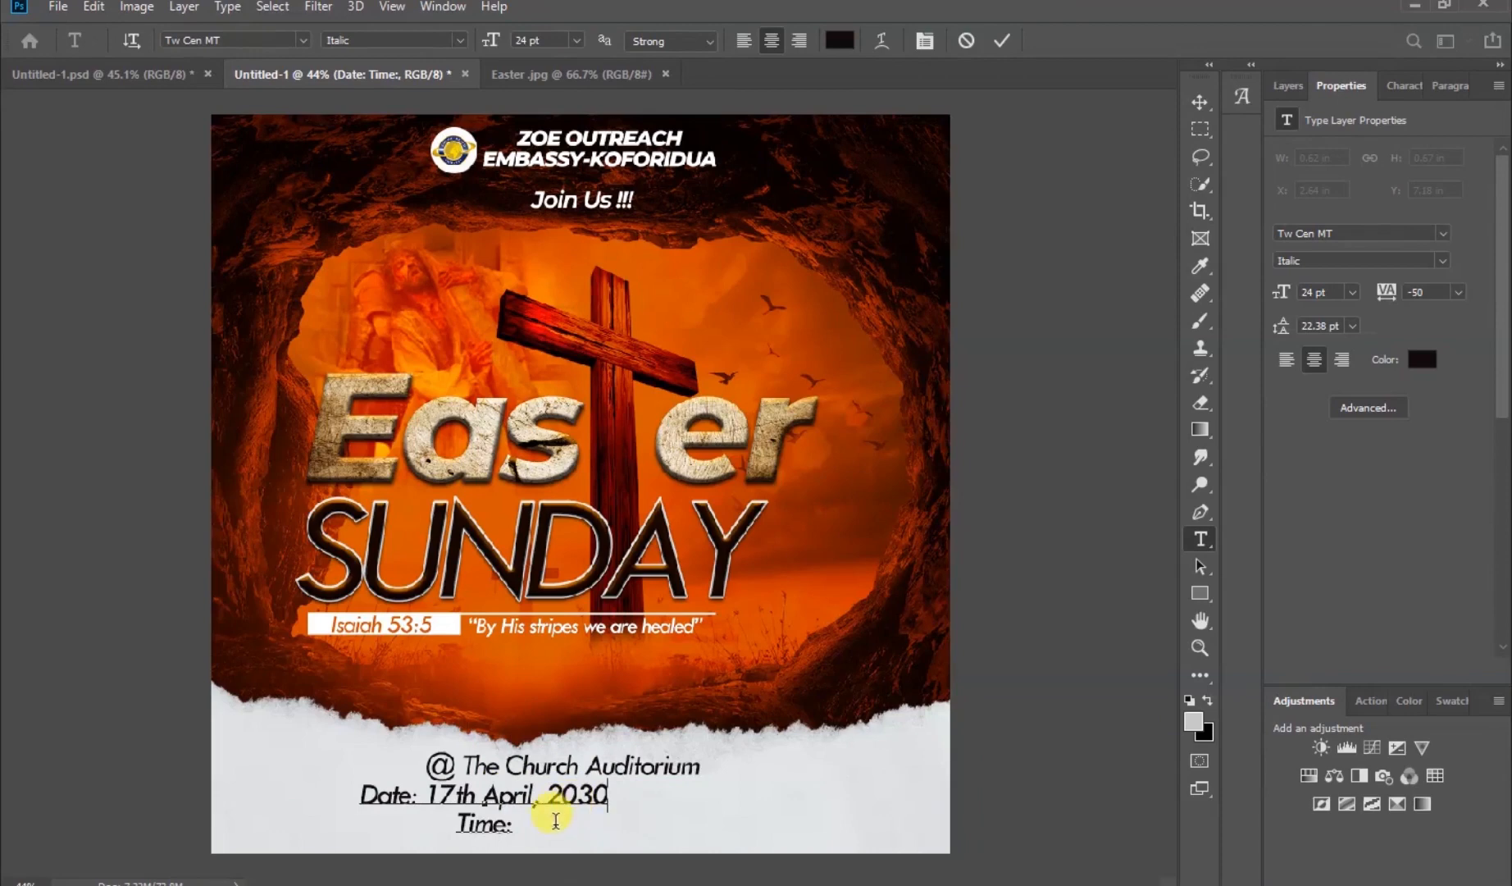
pyautogui.write('8:00am')
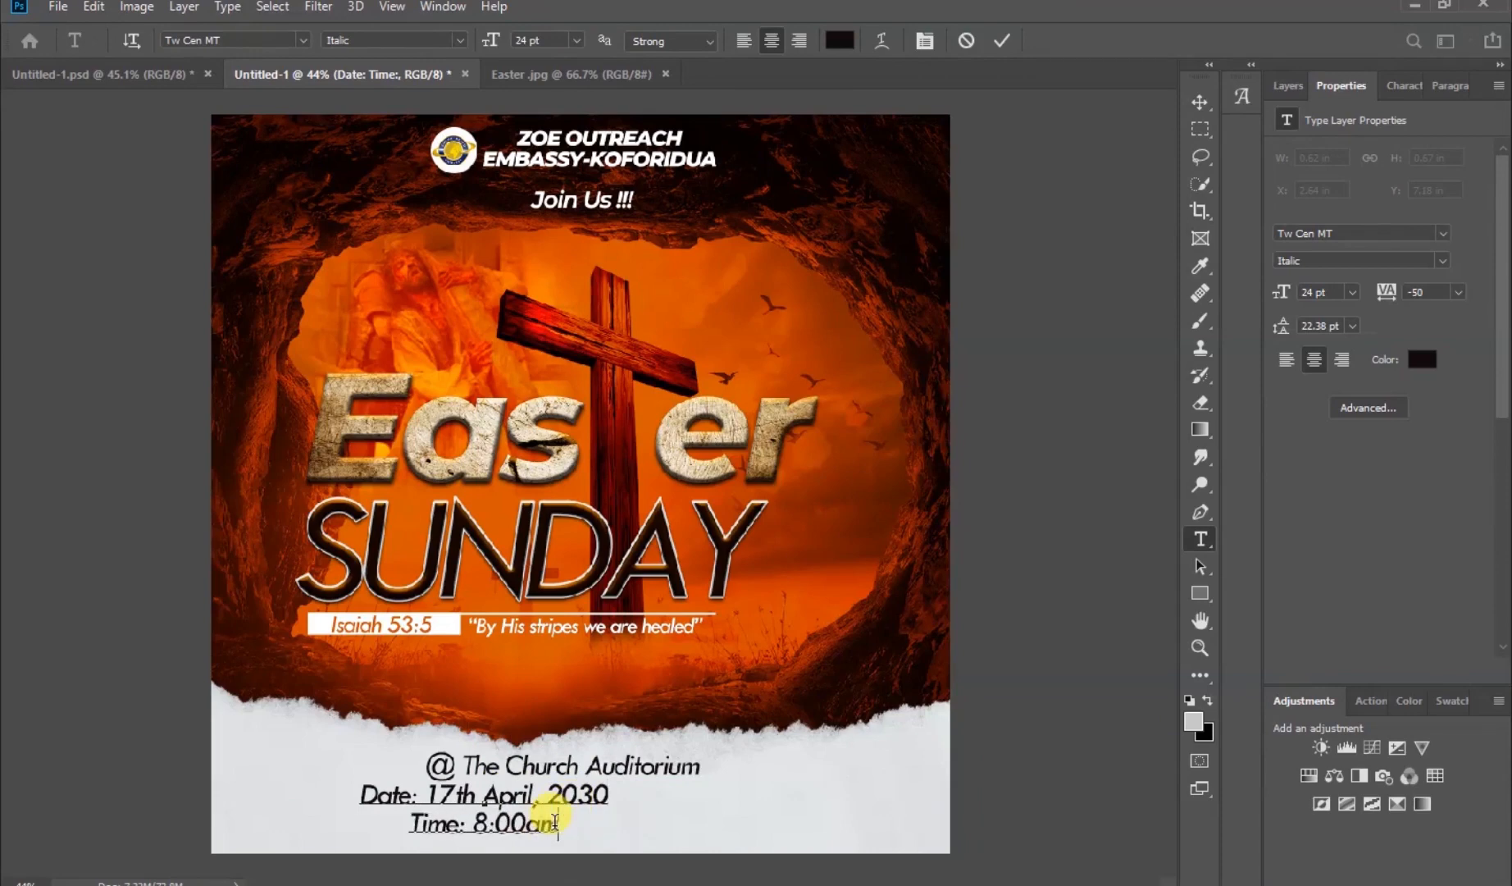
pyautogui.click(1002, 41)
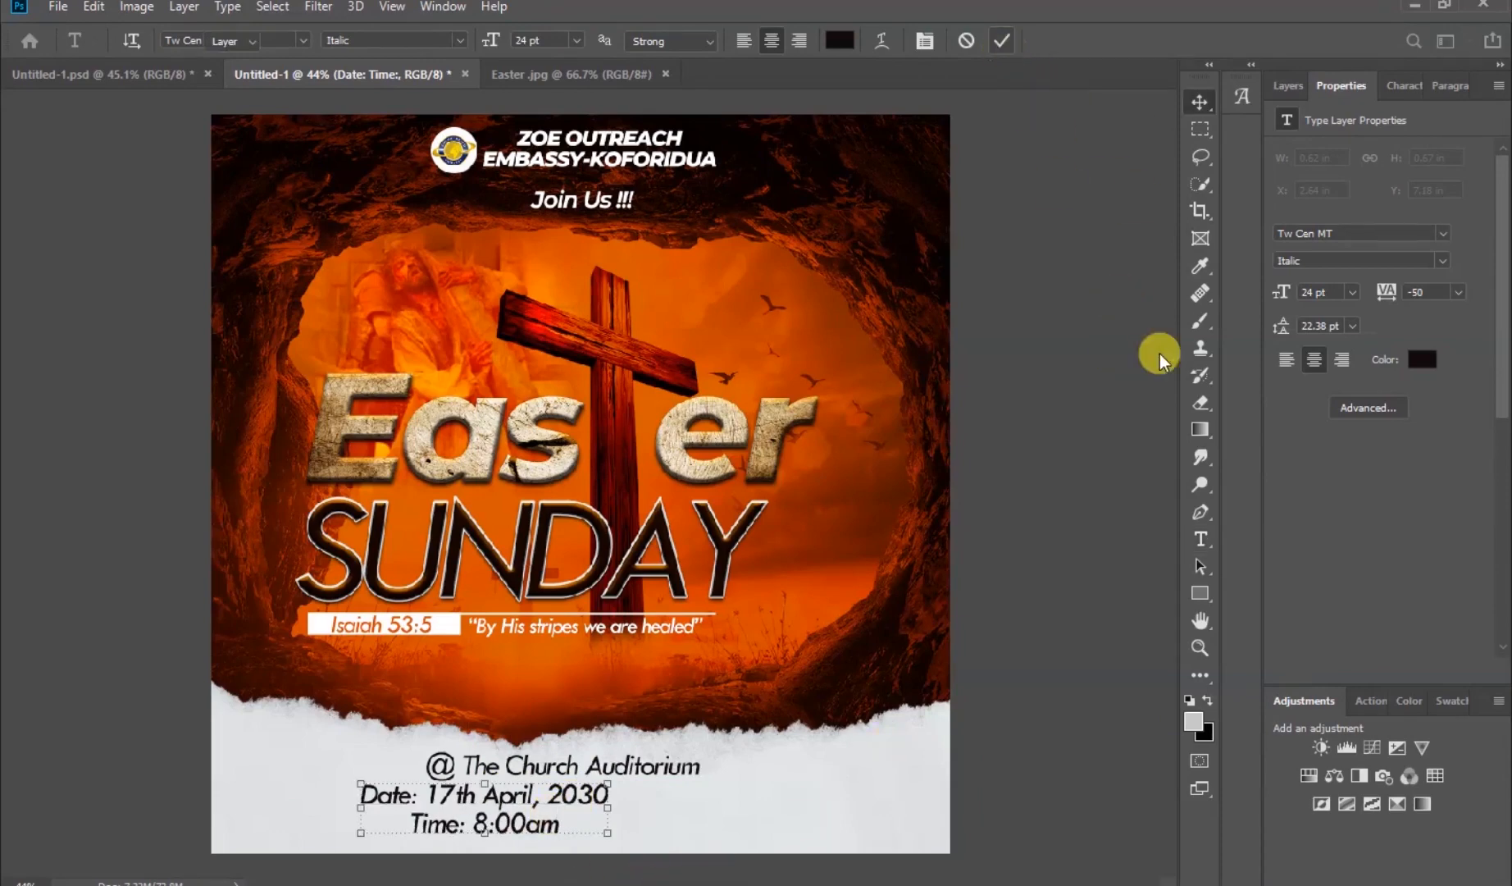
# Left-align the date and time text with 18 pt size and 18 pt leading, and position it directly under the auditorium line
pyautogui.click(1286, 361)
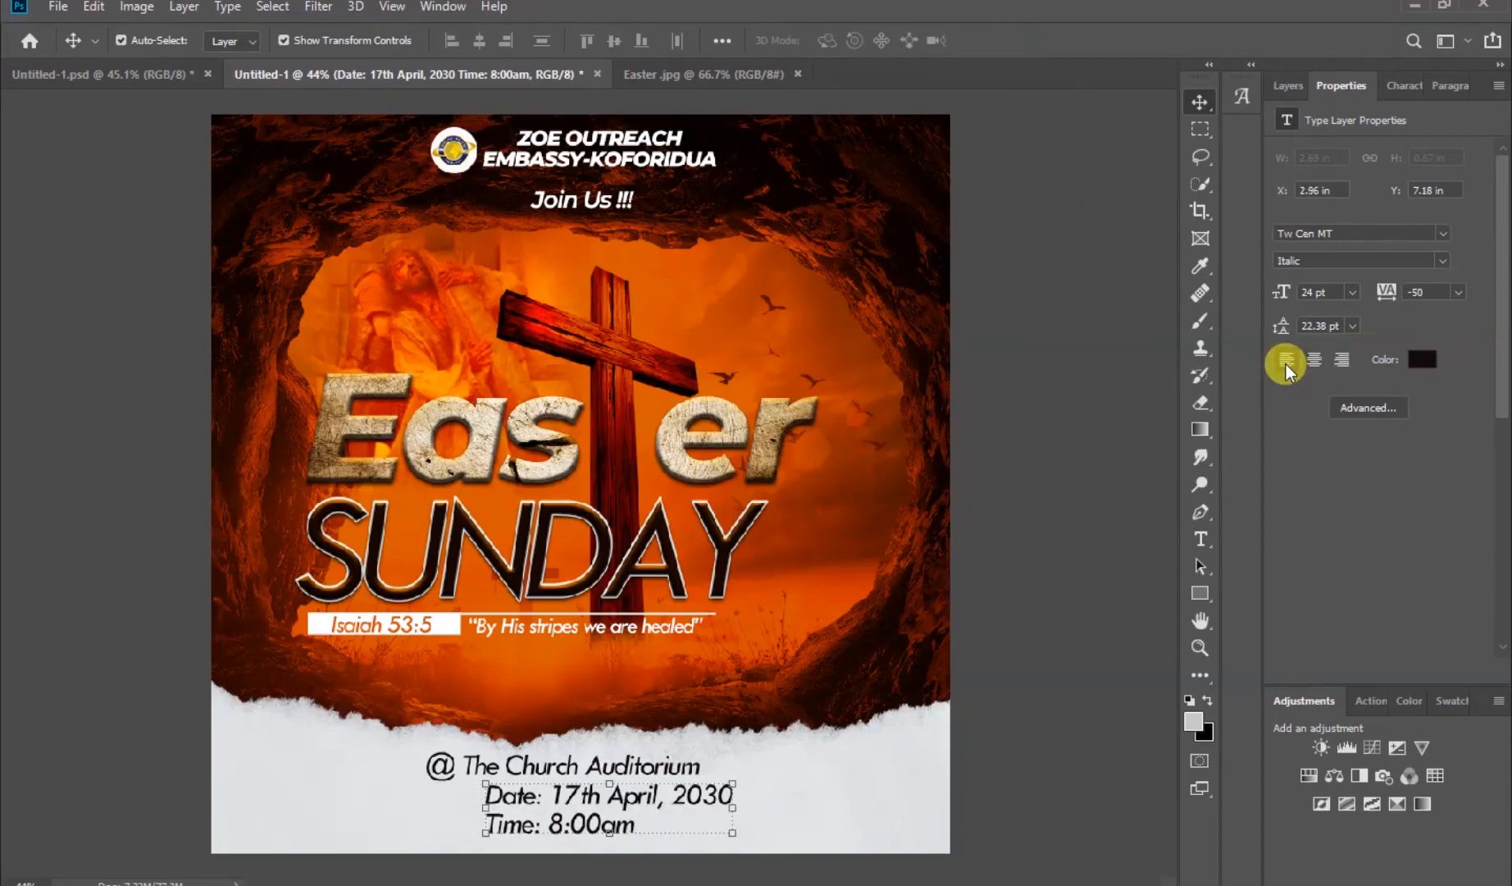
pyautogui.moveTo(638, 803); pyautogui.dragTo(603, 807)
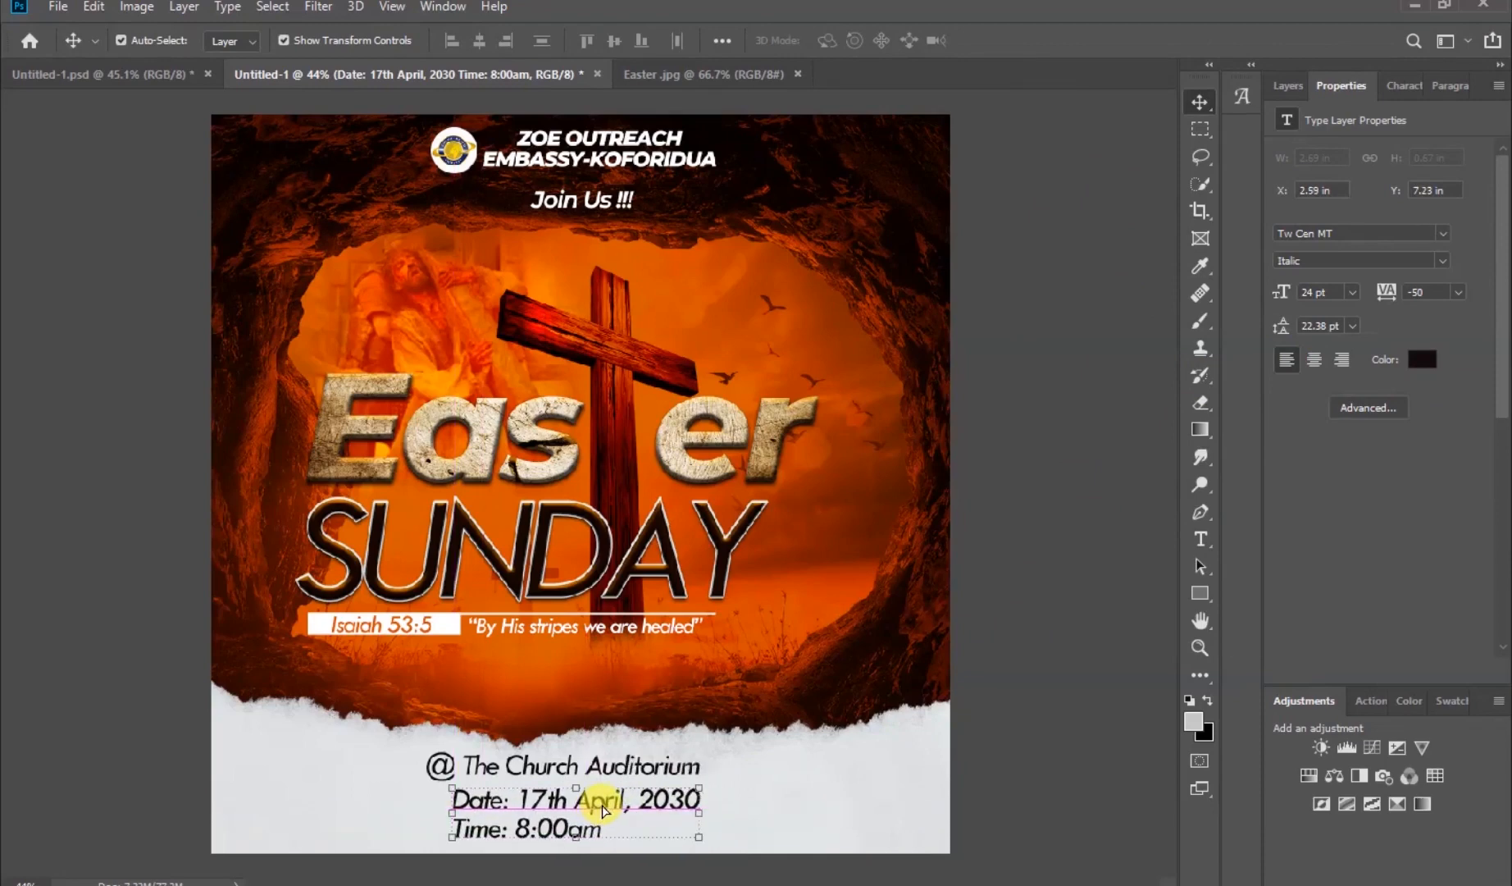
pyautogui.click(1352, 293)
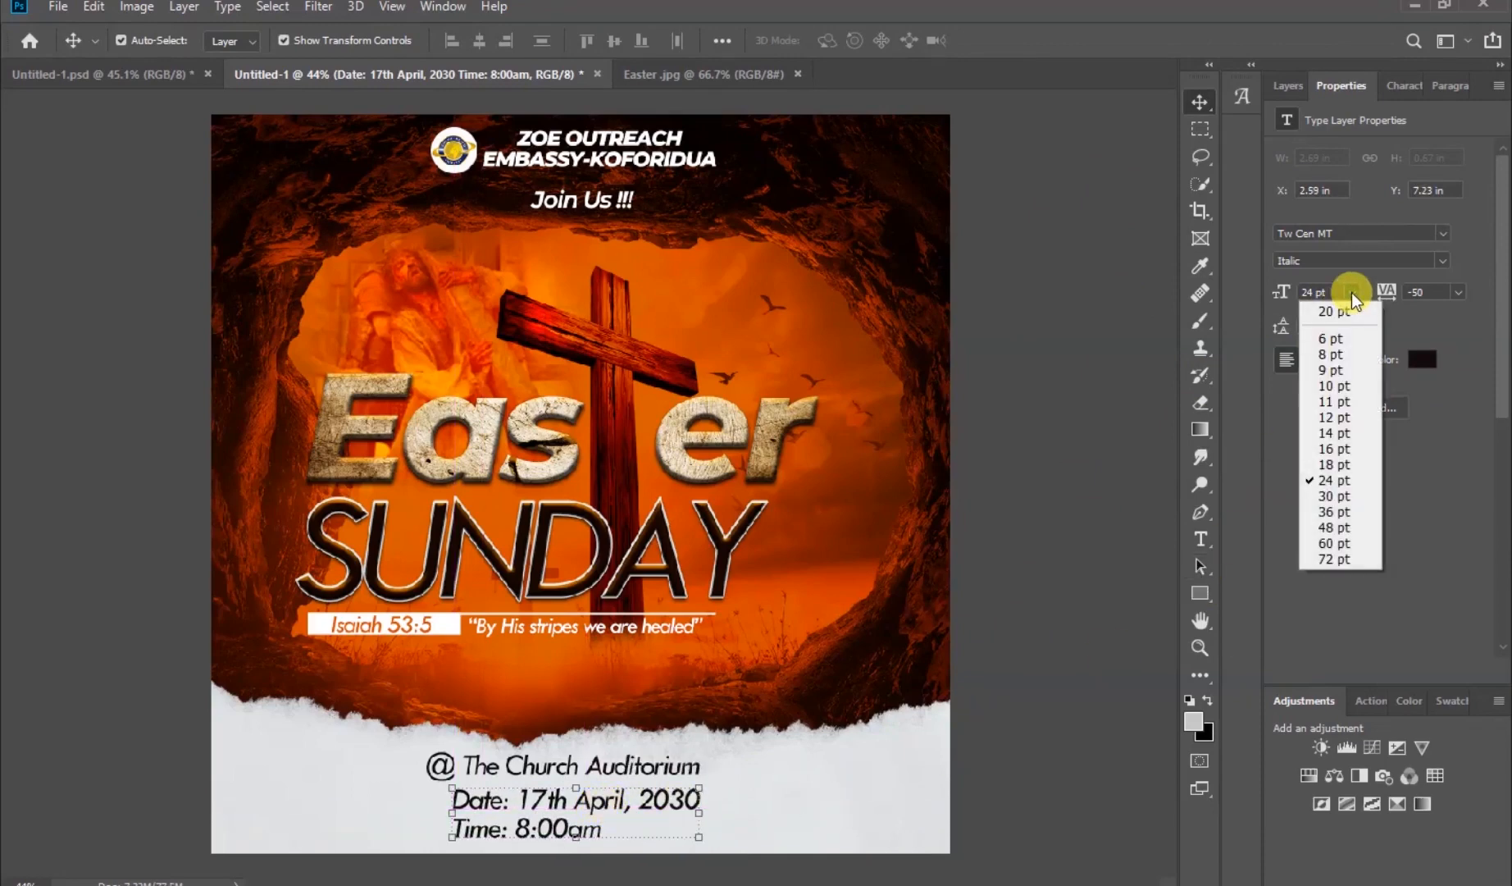
pyautogui.click(1337, 464)
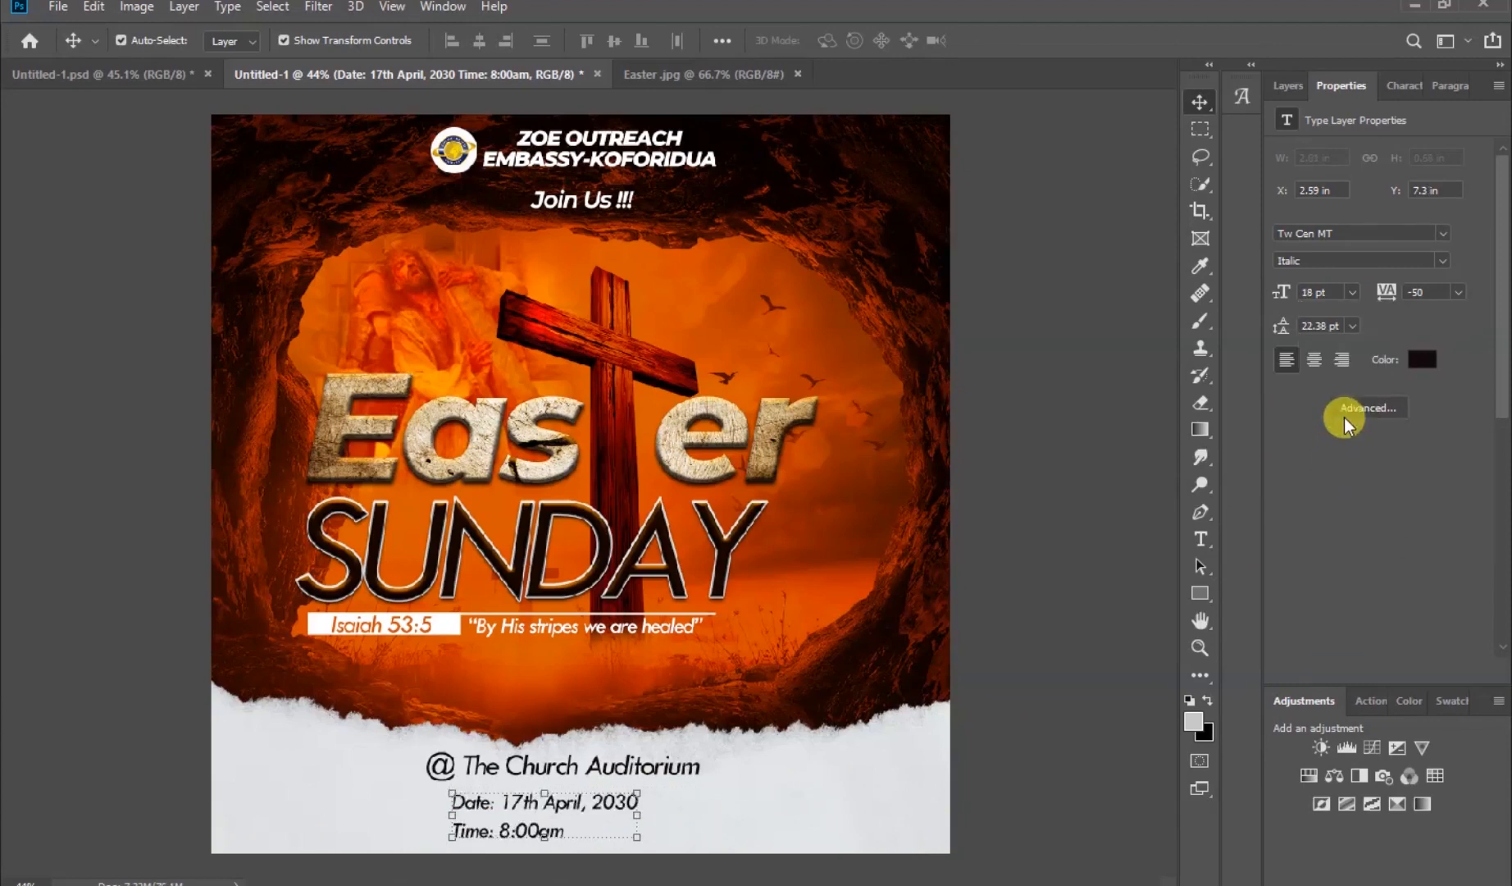
pyautogui.click(1352, 325)
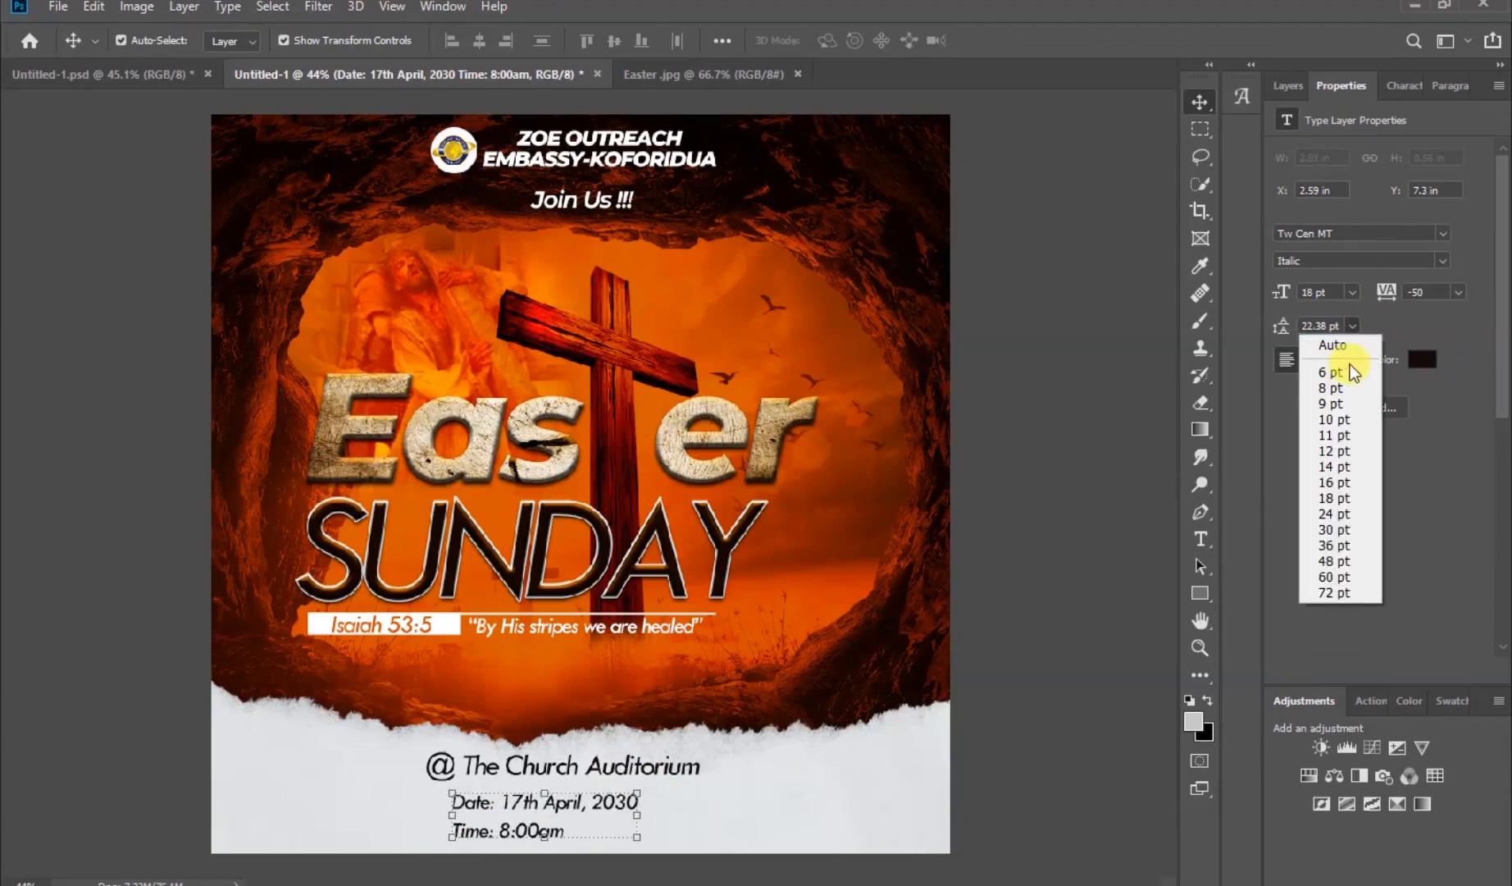
pyautogui.click(1337, 498)
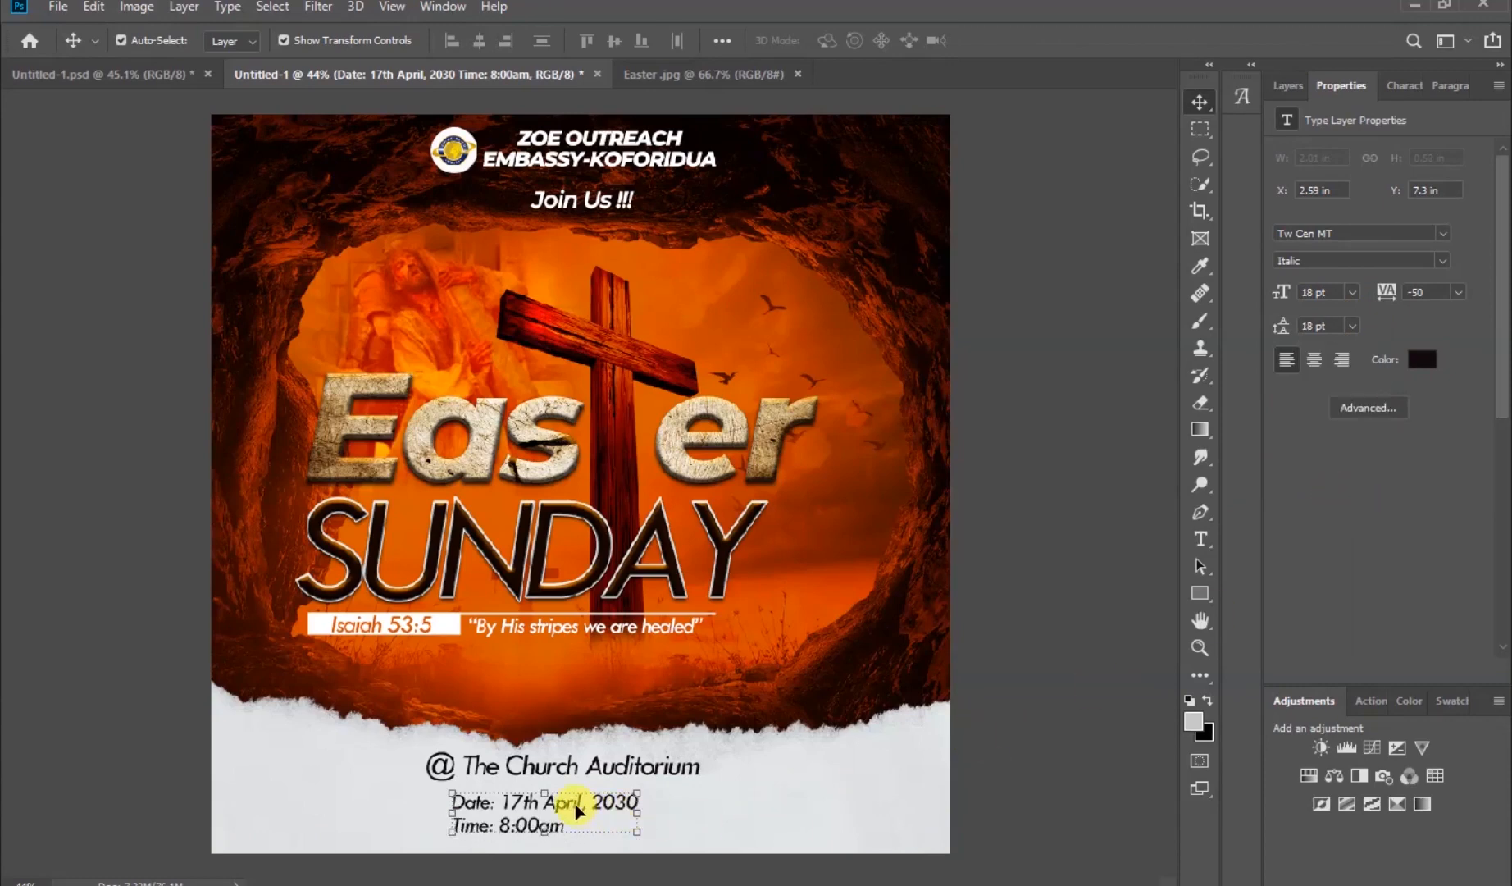
pyautogui.moveTo(574, 808); pyautogui.dragTo(587, 802)
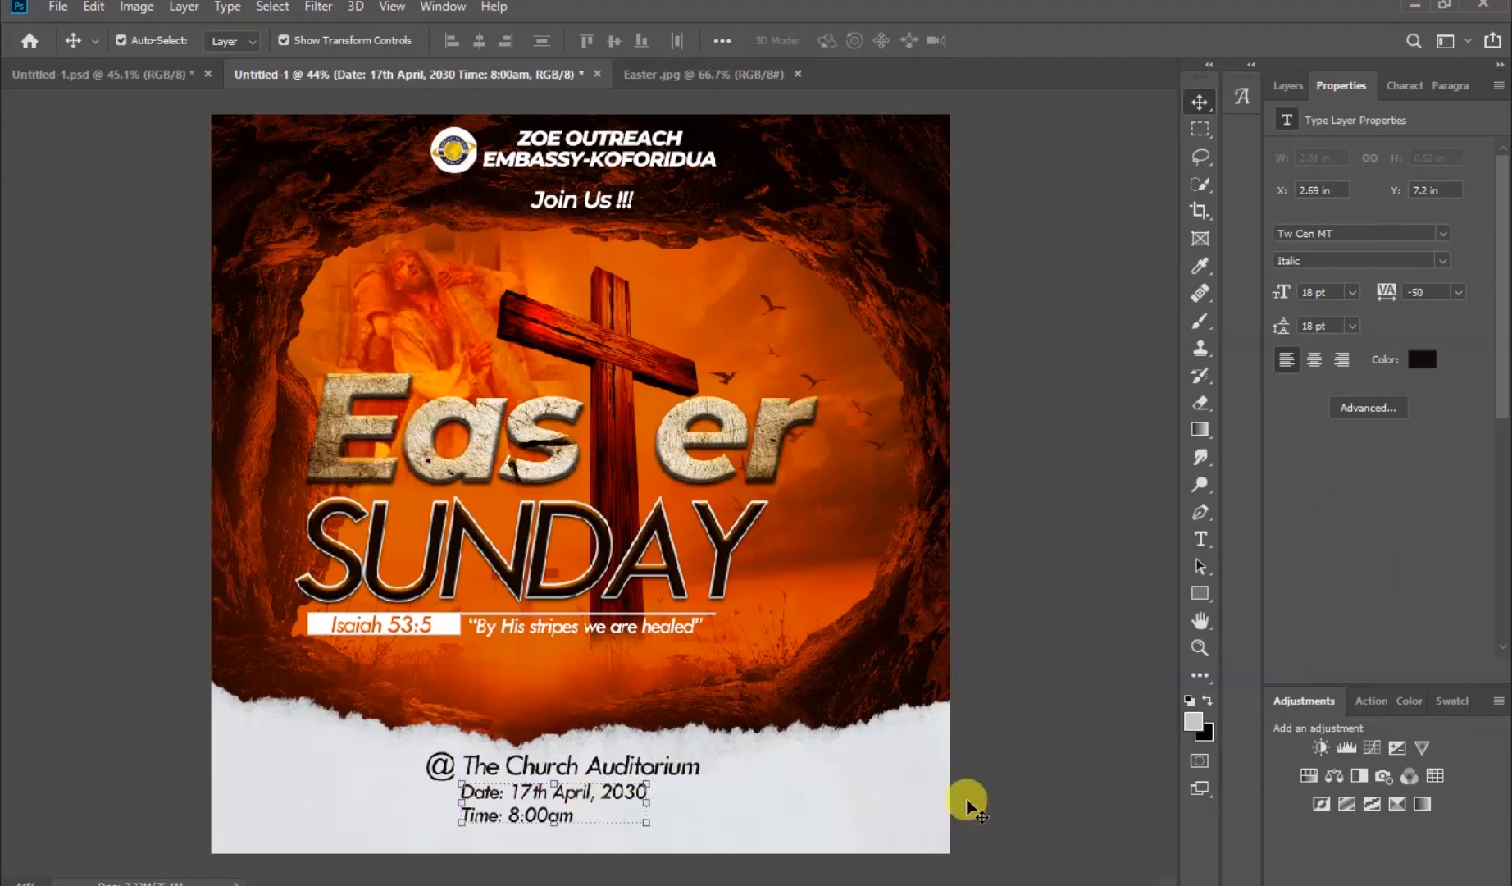
pyautogui.click(1047, 732)
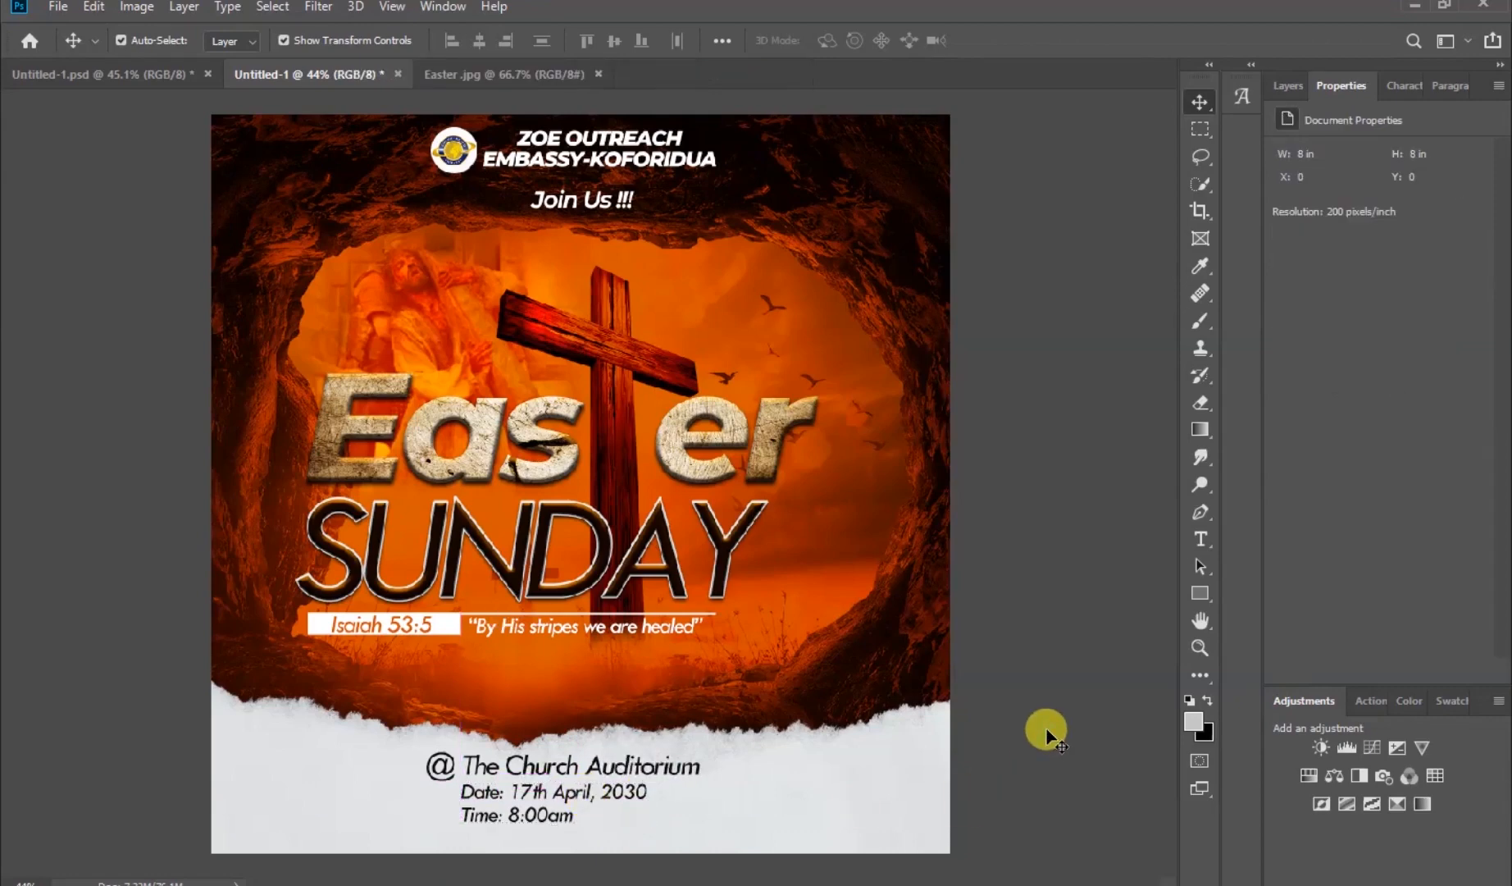
# Draw a thin rectangle about 726 px wide and 3 px high below the time line and fill it black
pyautogui.click(1202, 594)
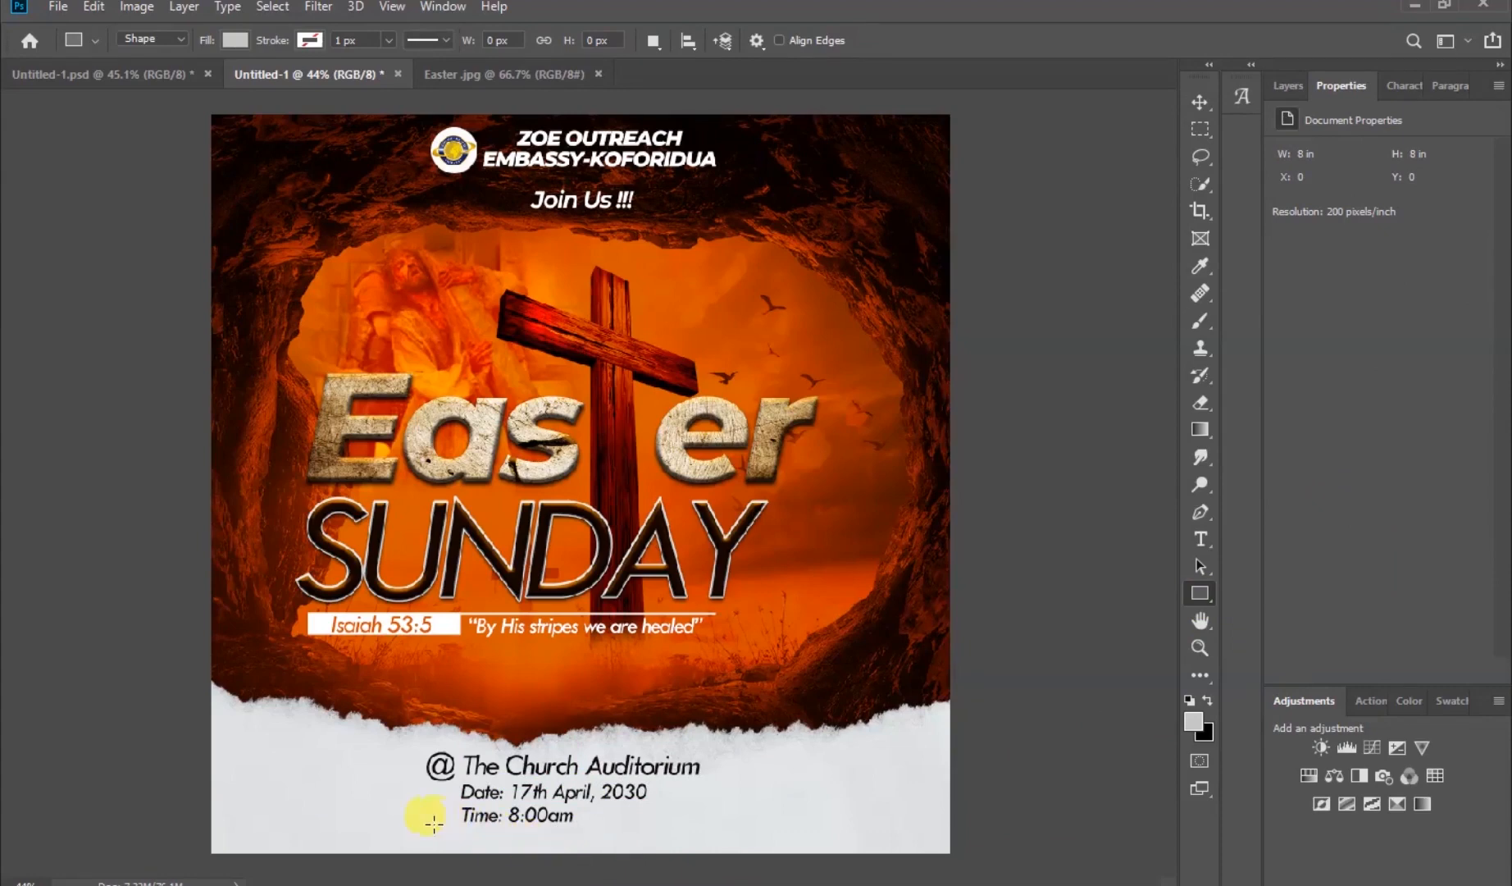
pyautogui.moveTo(404, 828); pyautogui.dragTo(741, 828)
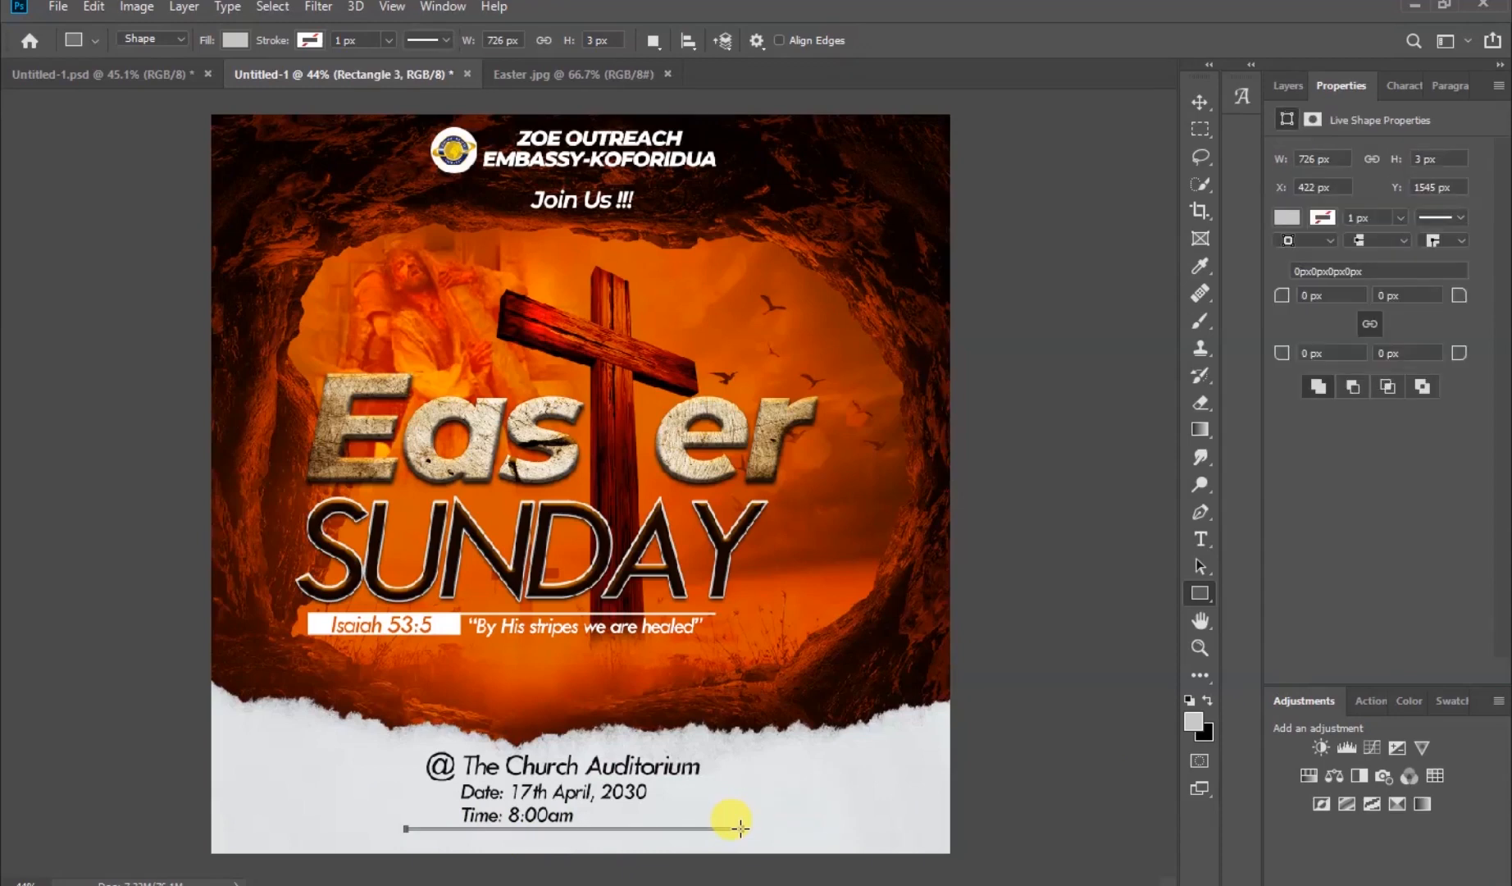
pyautogui.click(1287, 221)
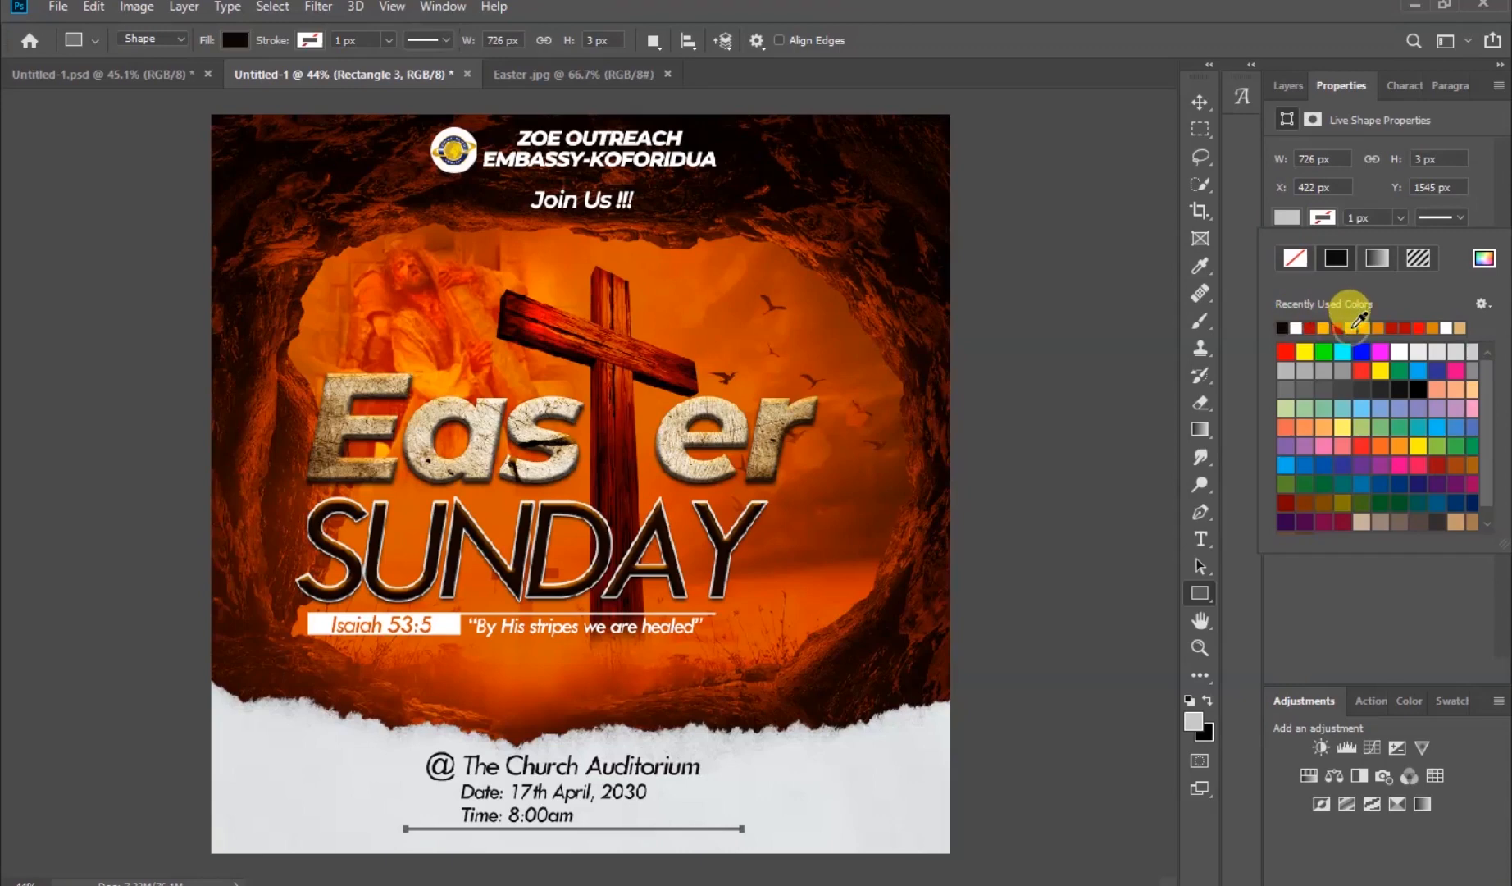
# Move the date and time text slightly right and up, closer beneath the auditorium line
pyautogui.click(1354, 326)
pyautogui.click(1201, 102)
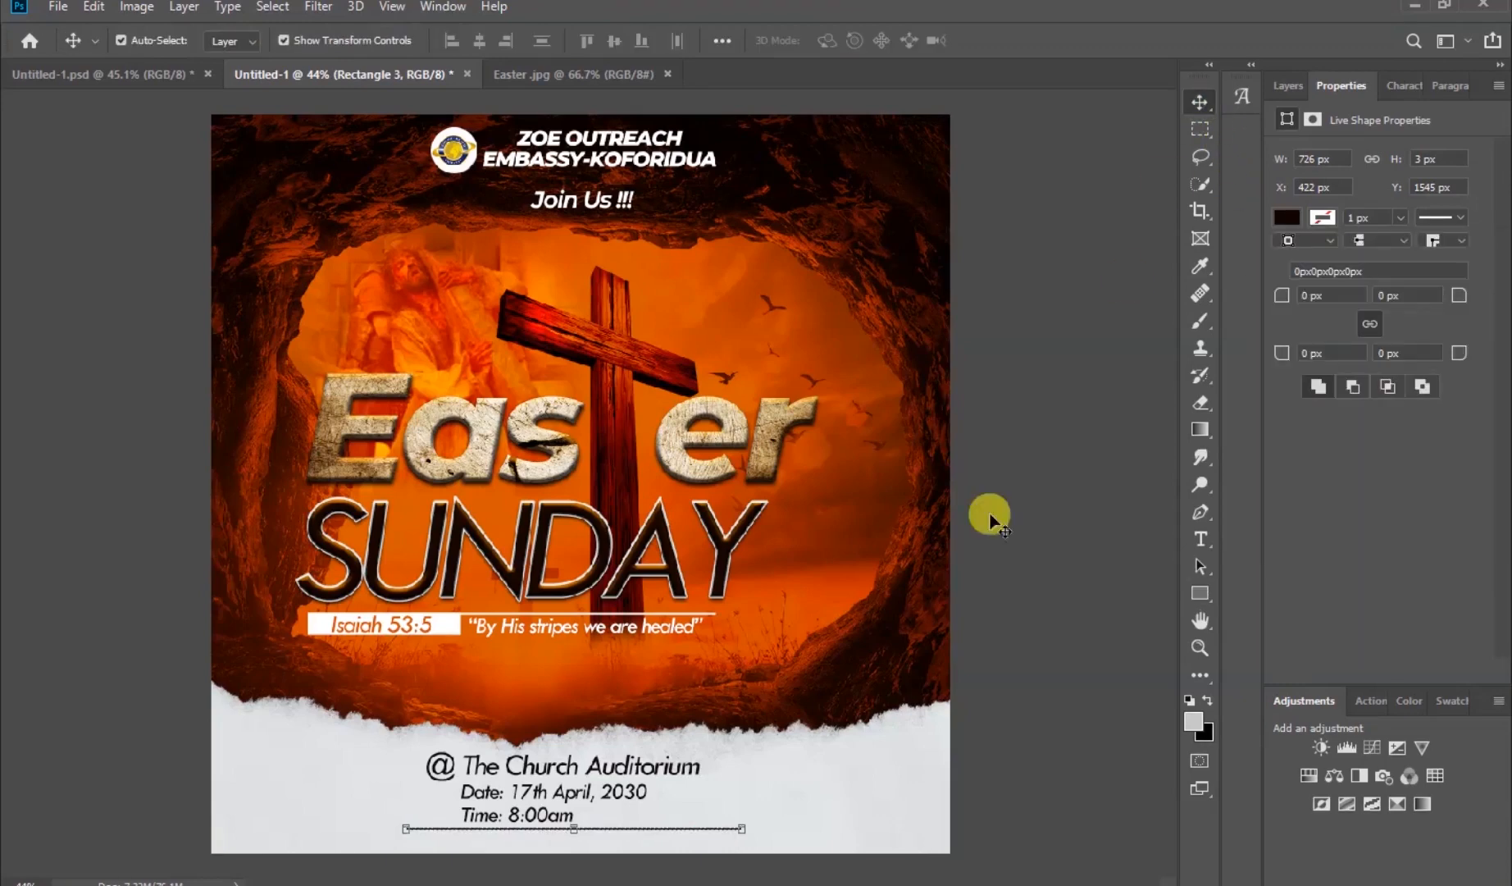
pyautogui.moveTo(551, 795); pyautogui.dragTo(567, 793)
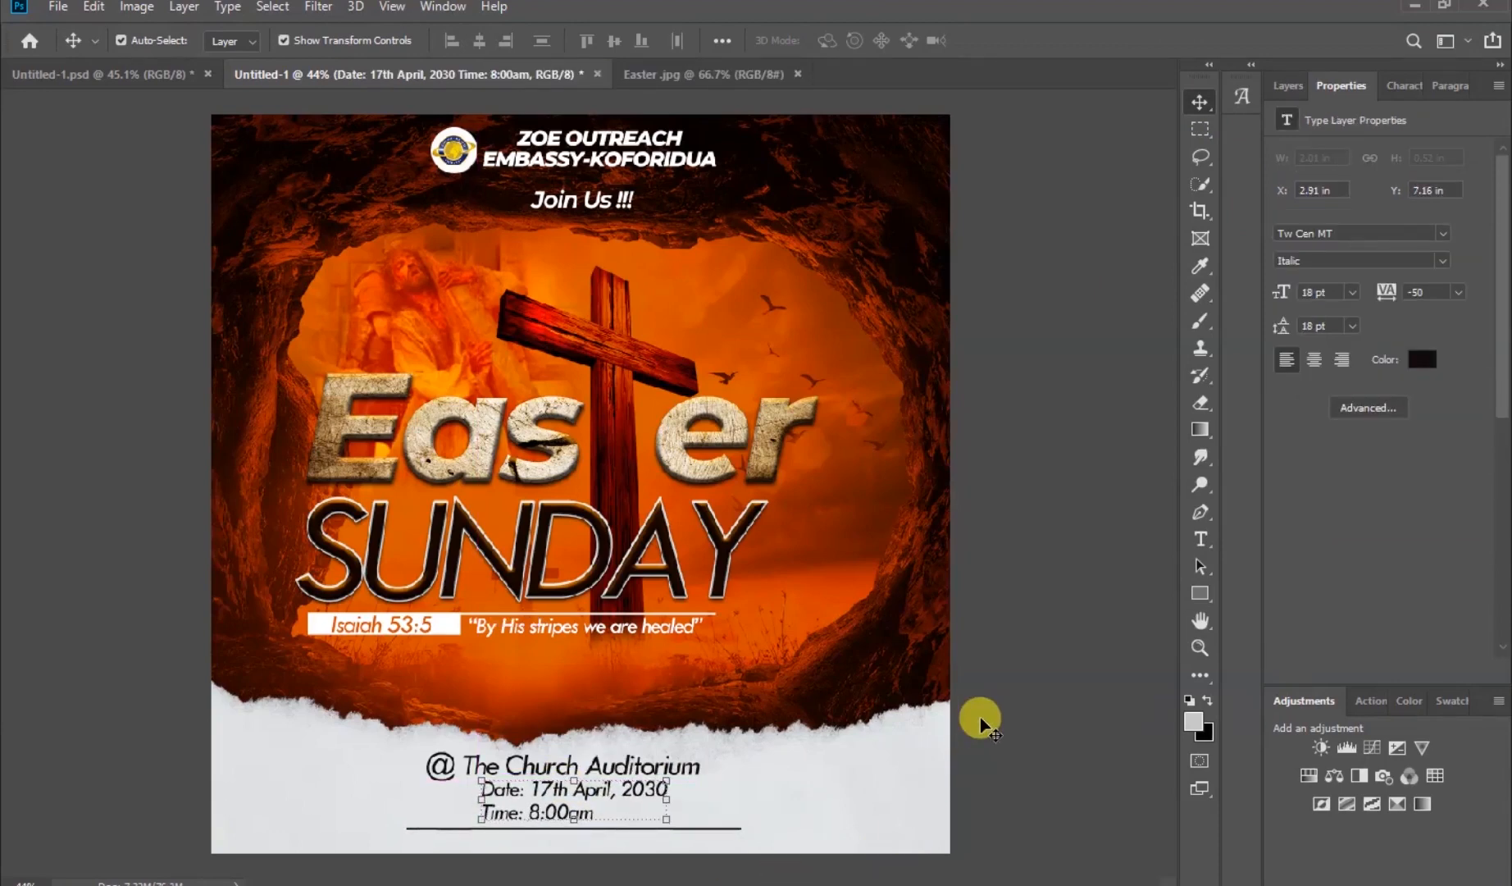
pyautogui.click(1030, 703)
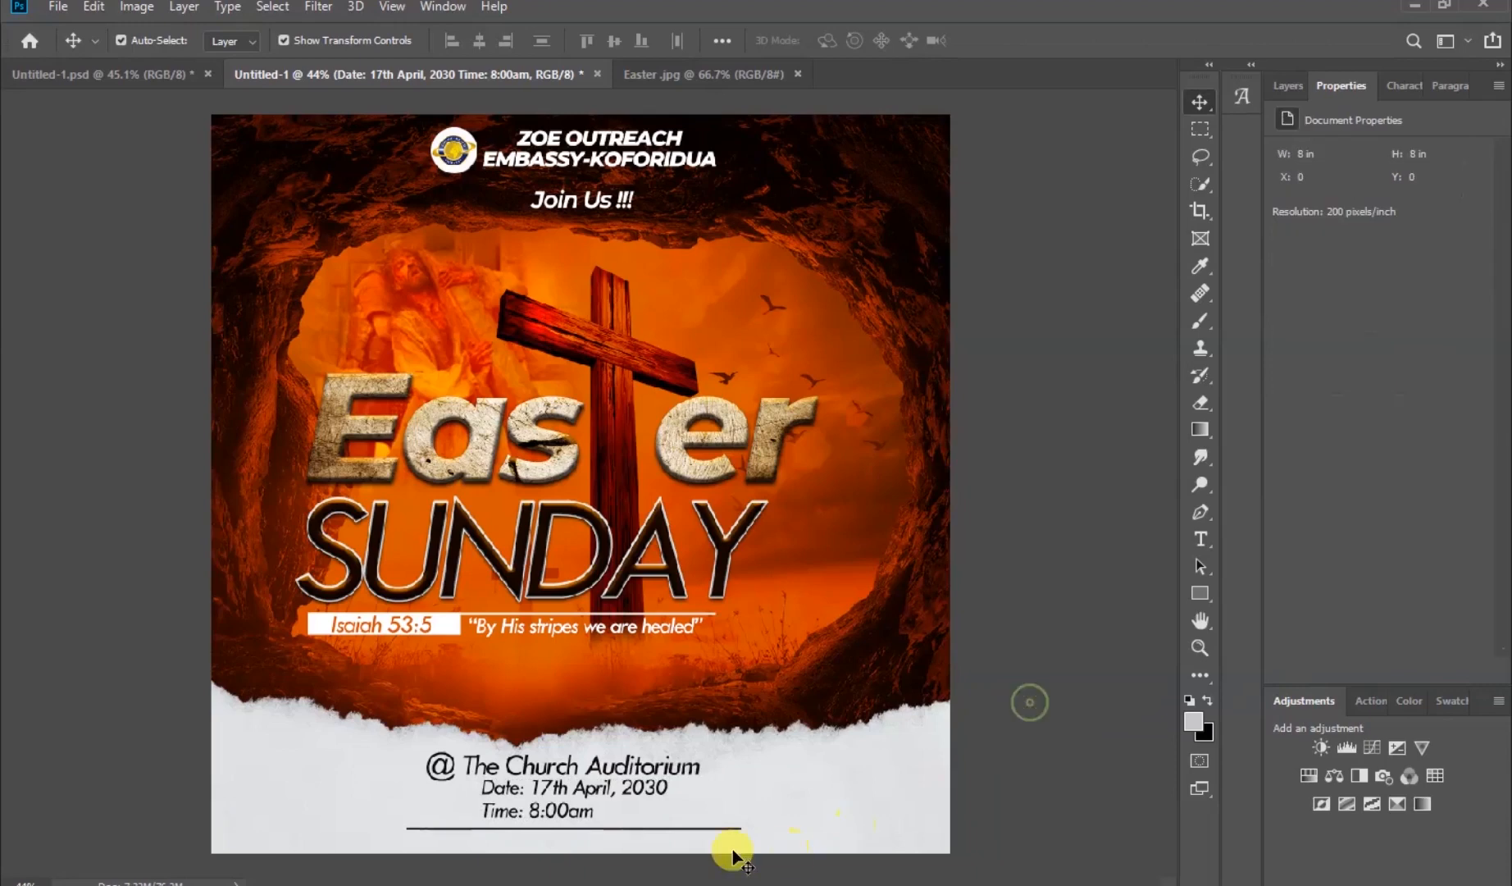
# Nudge the black divider line left and up to about X 401 px, Y 1530 px, just beneath the time line
pyautogui.click(650, 830)
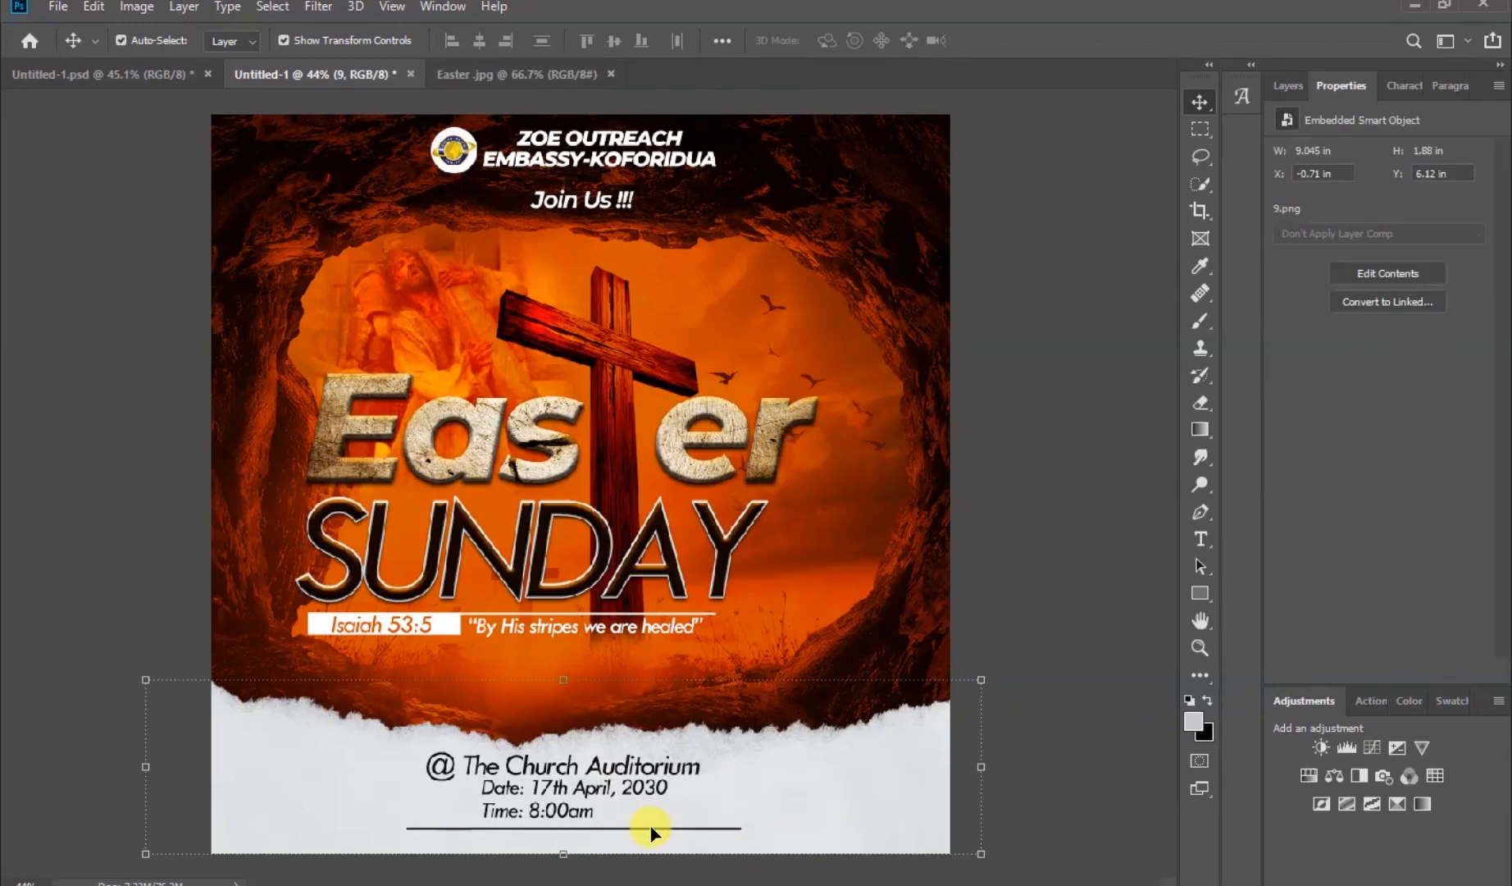
pyautogui.click(651, 825)
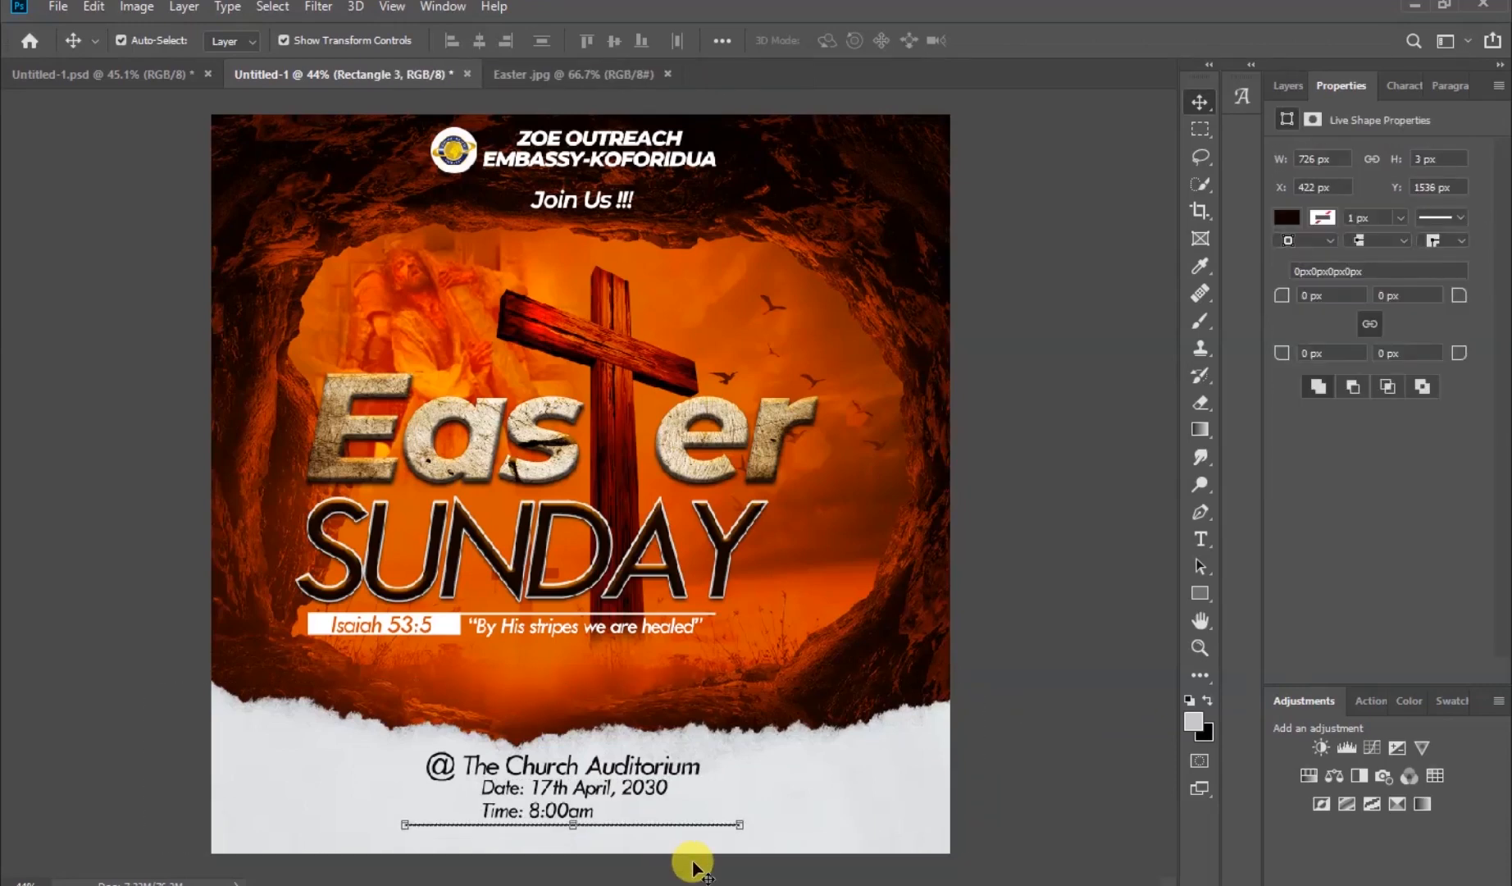
pyautogui.press('Left')
pyautogui.press('Left')
pyautogui.press('Left')
pyautogui.press('Left')
pyautogui.press('Left')
pyautogui.press('Left')
pyautogui.press('Left')
pyautogui.press('Left')
pyautogui.press('Left')
pyautogui.press('Left')
pyautogui.press('Left')
pyautogui.press('Left')
pyautogui.press('Left')
pyautogui.press('Left')
pyautogui.press('Left')
pyautogui.press('Left')
pyautogui.press('Up')
pyautogui.press('Up')
pyautogui.press('Up')
pyautogui.press('Up')
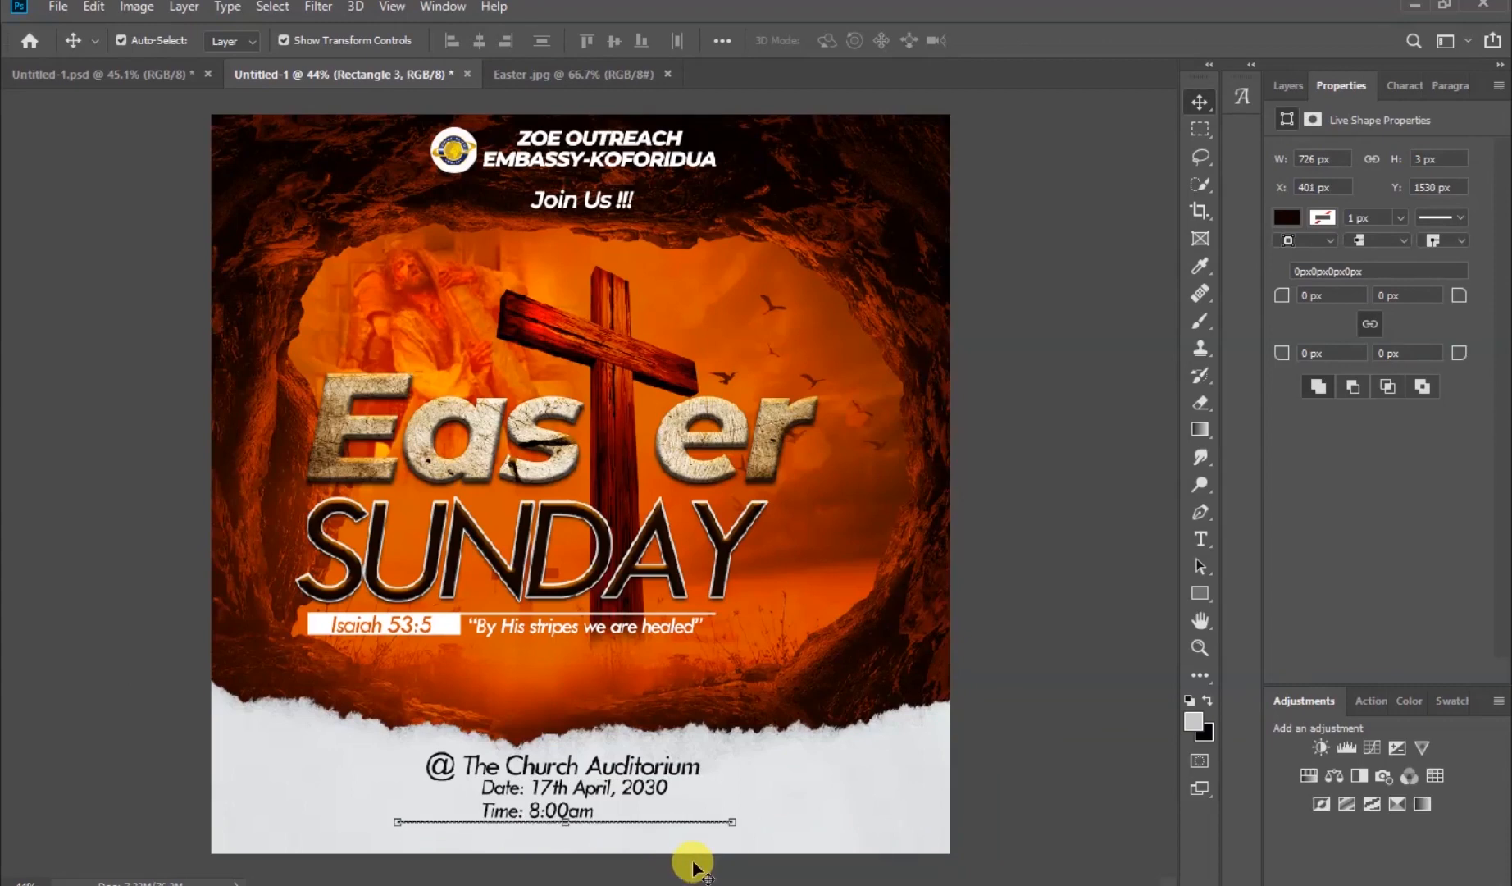
pyautogui.click(1033, 695)
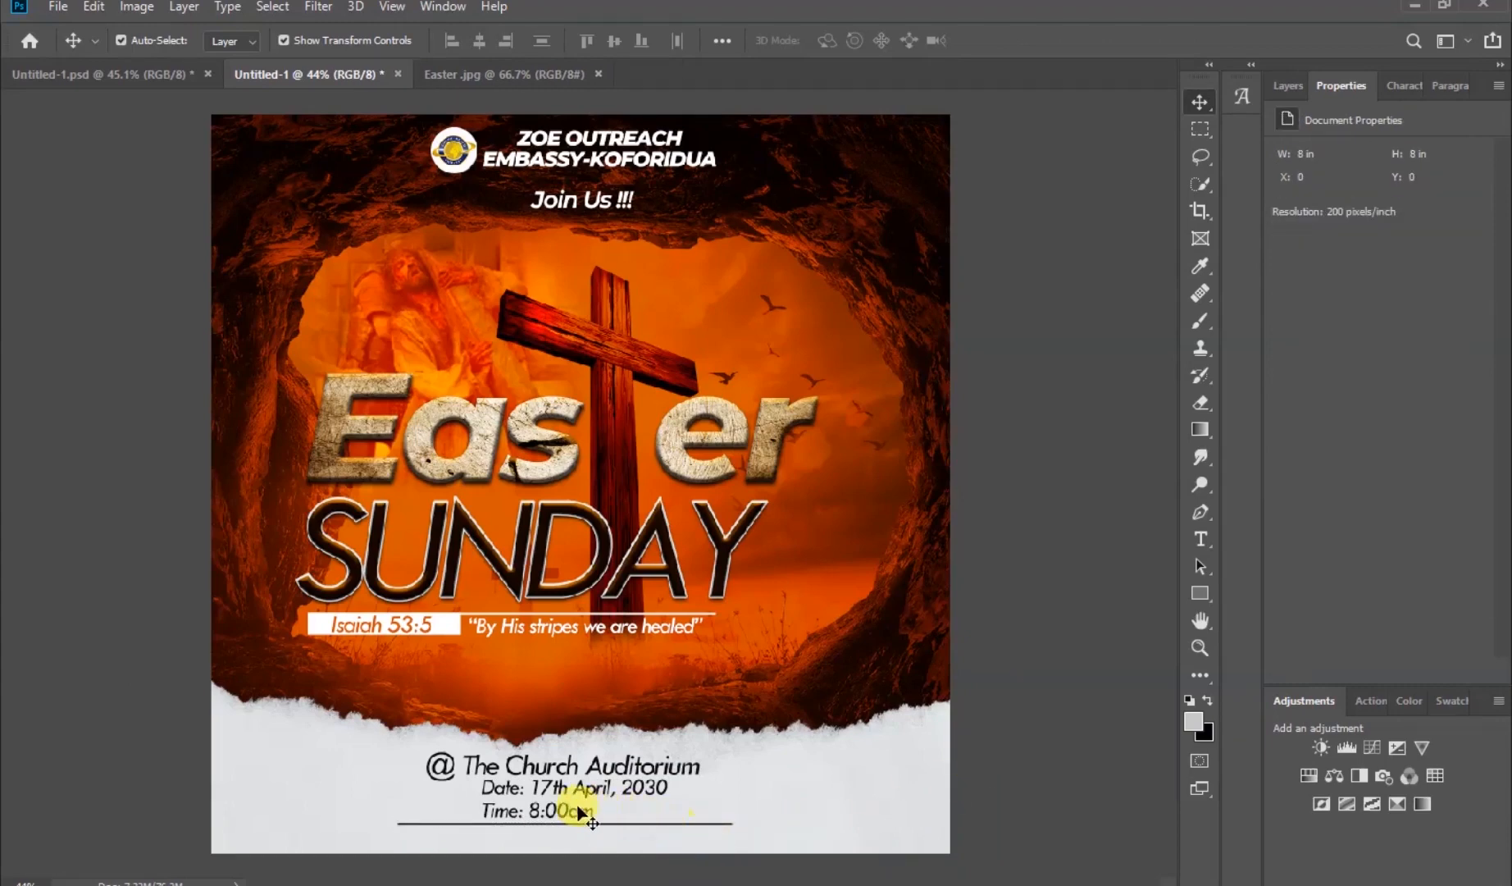
# Duplicate the date and time text directly below and replace the copy with “For more info:” followed by the contact phone number
pyautogui.moveTo(566, 818); pyautogui.dragTo(571, 845)
pyautogui.press('t')
pyautogui.doubleClick(570, 841)
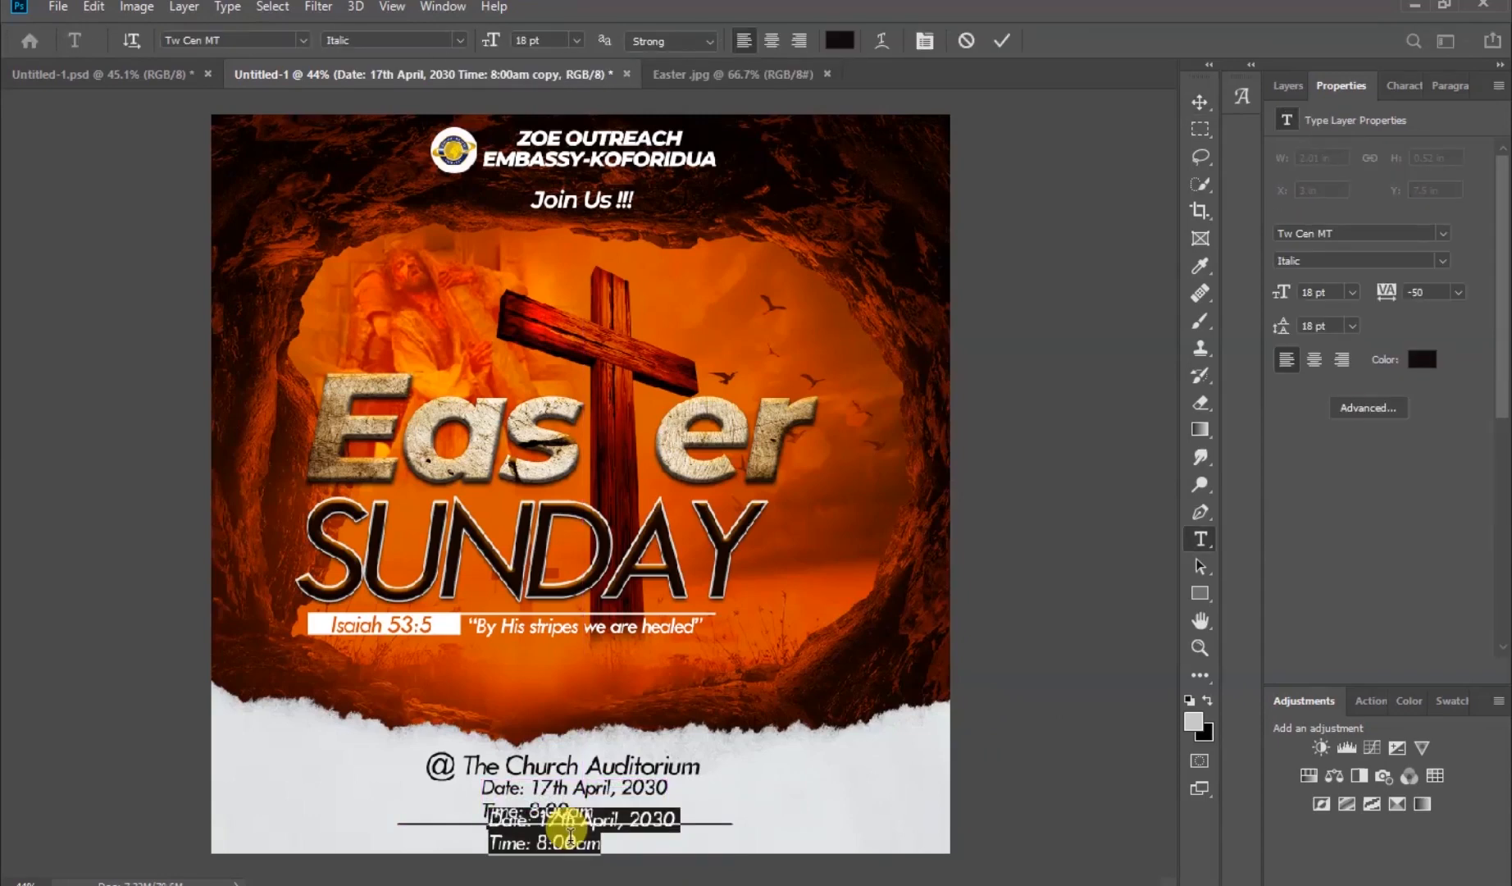
pyautogui.write('For more info: 024 00 000 000')
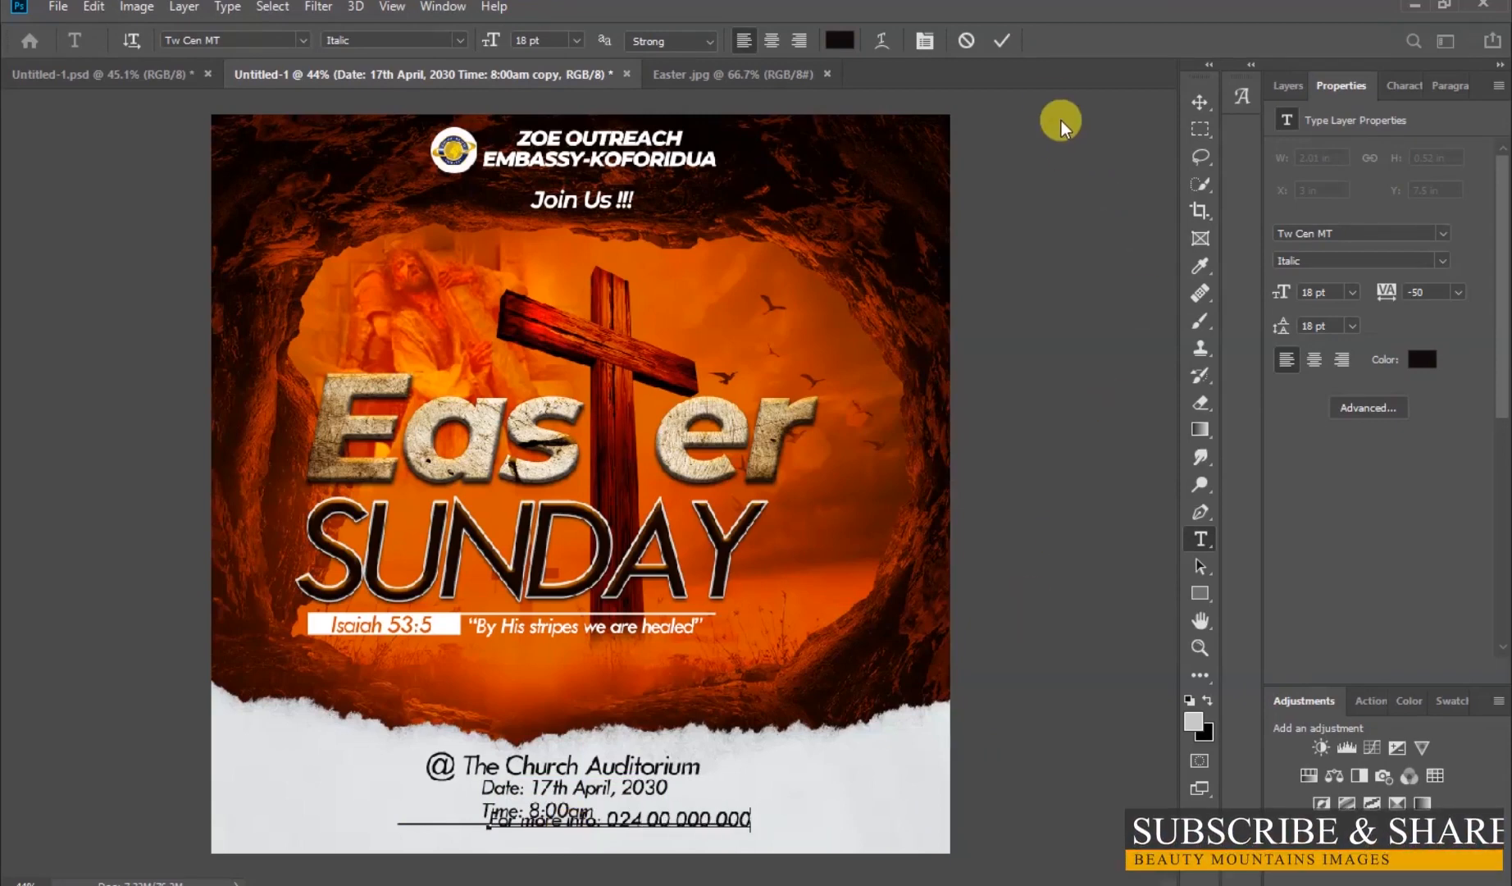
# Position the contact text beneath the black divider line, centred under it
pyautogui.click(1200, 101)
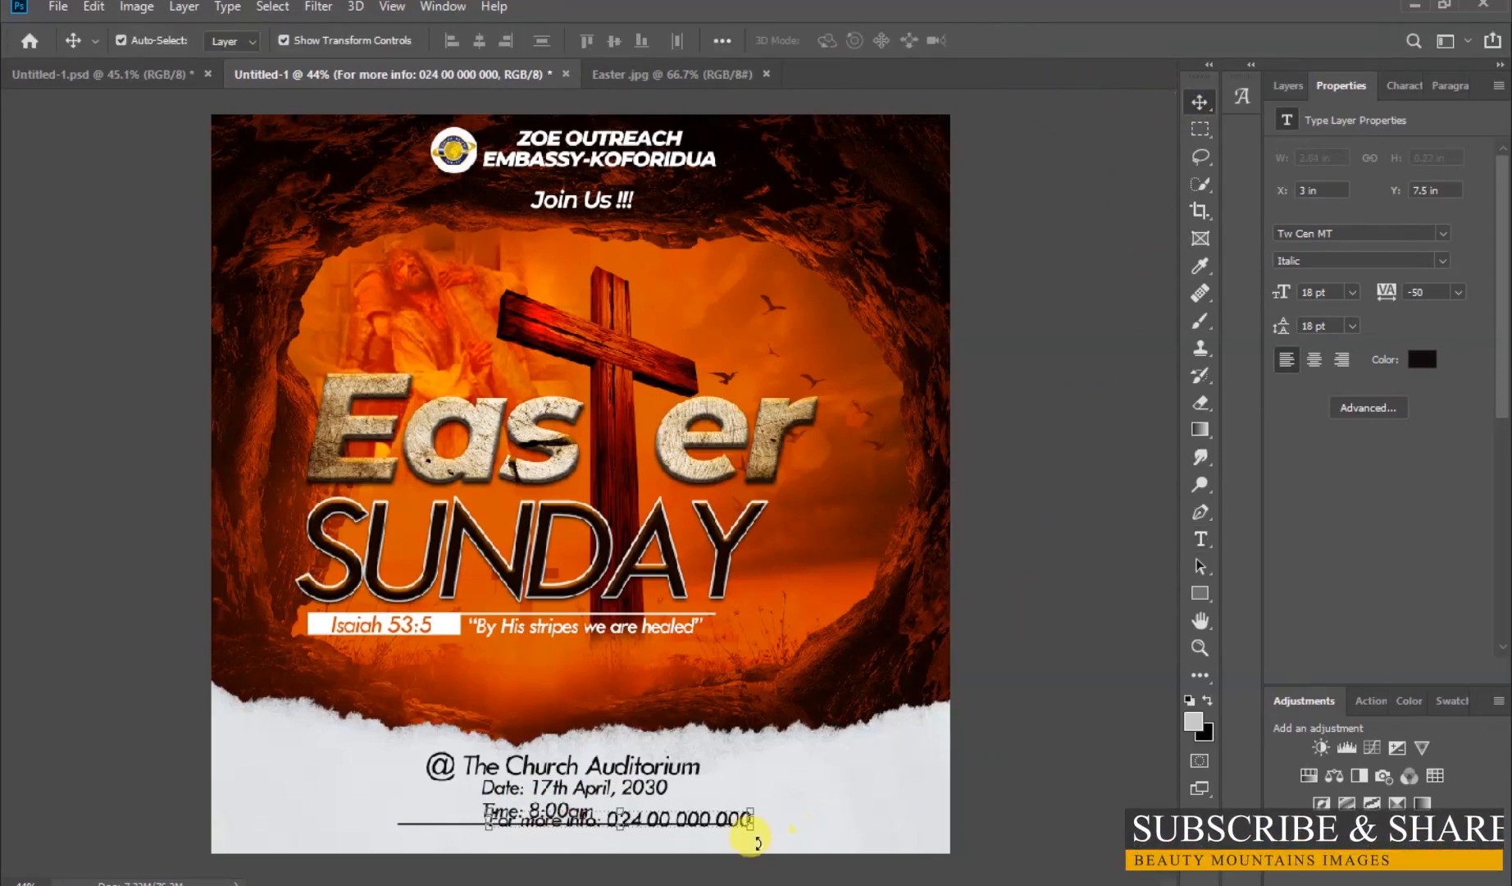
pyautogui.moveTo(696, 824); pyautogui.dragTo(639, 842)
pyautogui.click(1039, 722)
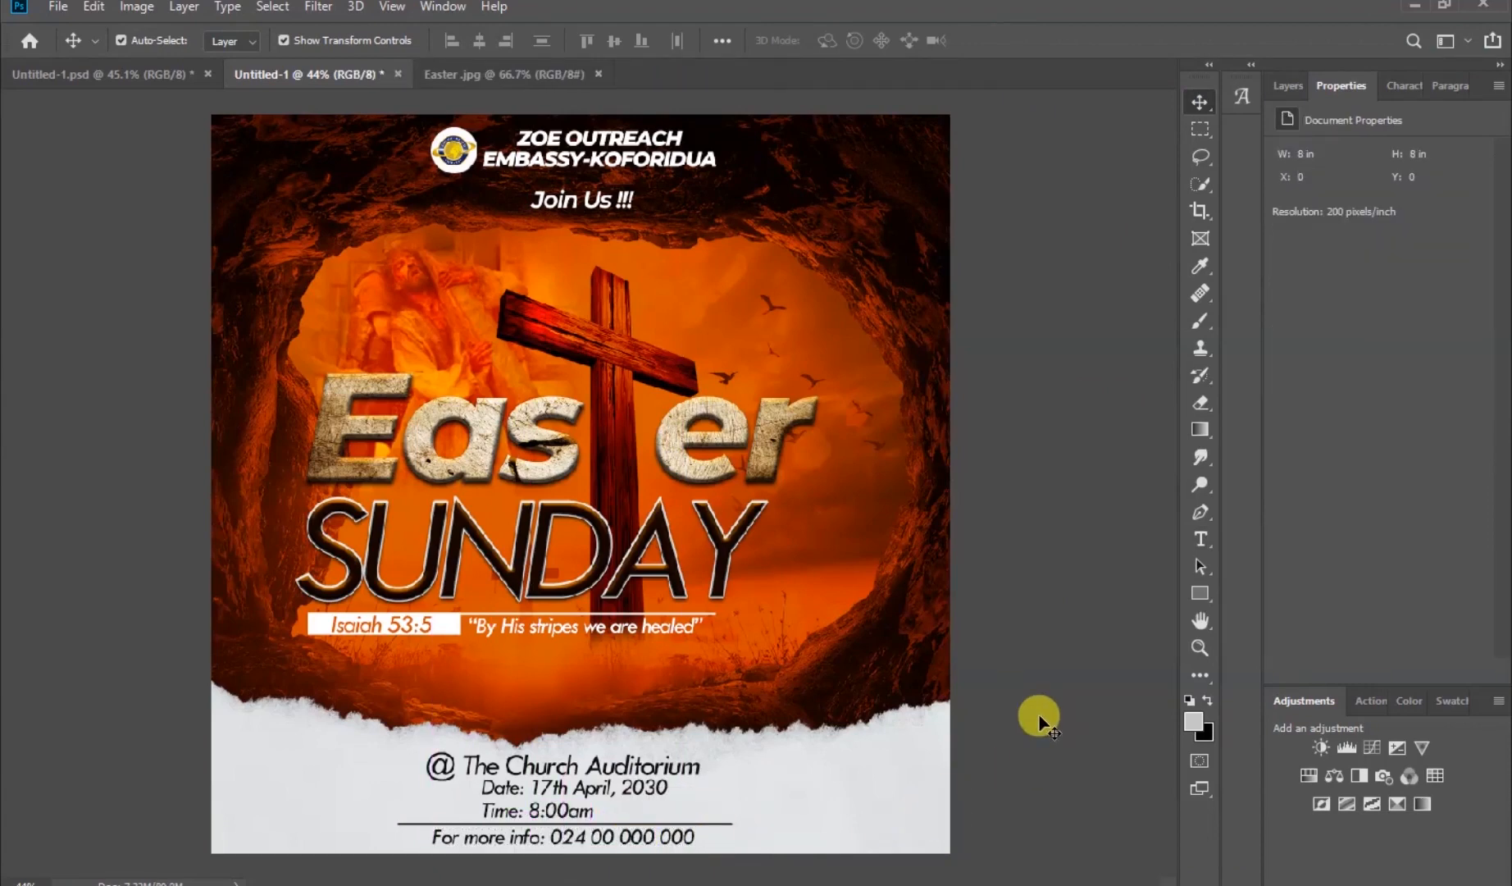
# Place the lens_flare image from the Easter flyer resources folder across the middle of the flyer at full canvas width
pyautogui.click(742, 885)
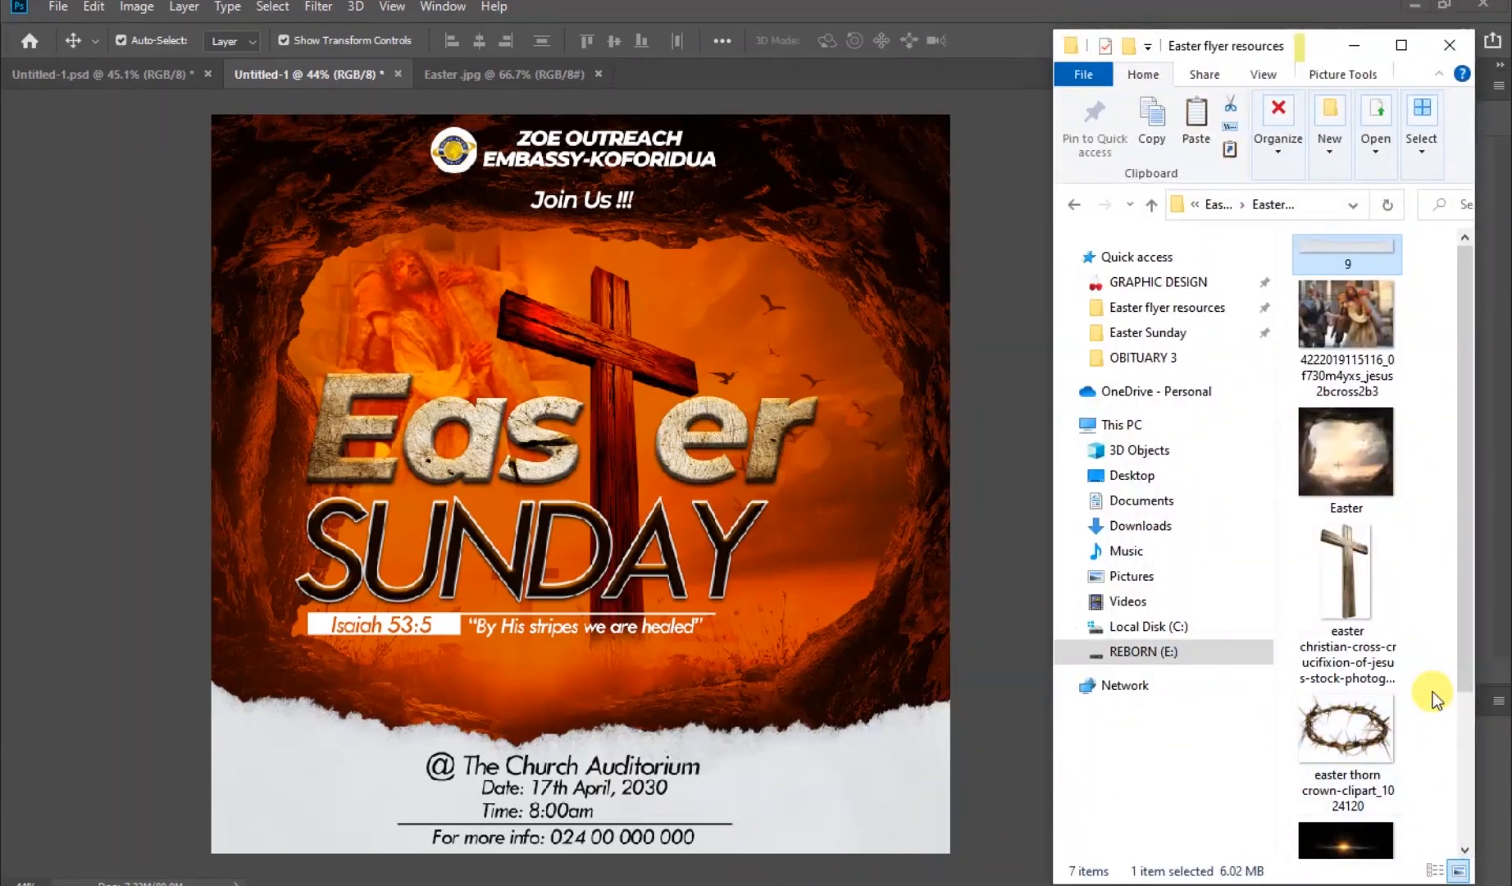
pyautogui.moveTo(1466, 658); pyautogui.dragTo(1471, 836)
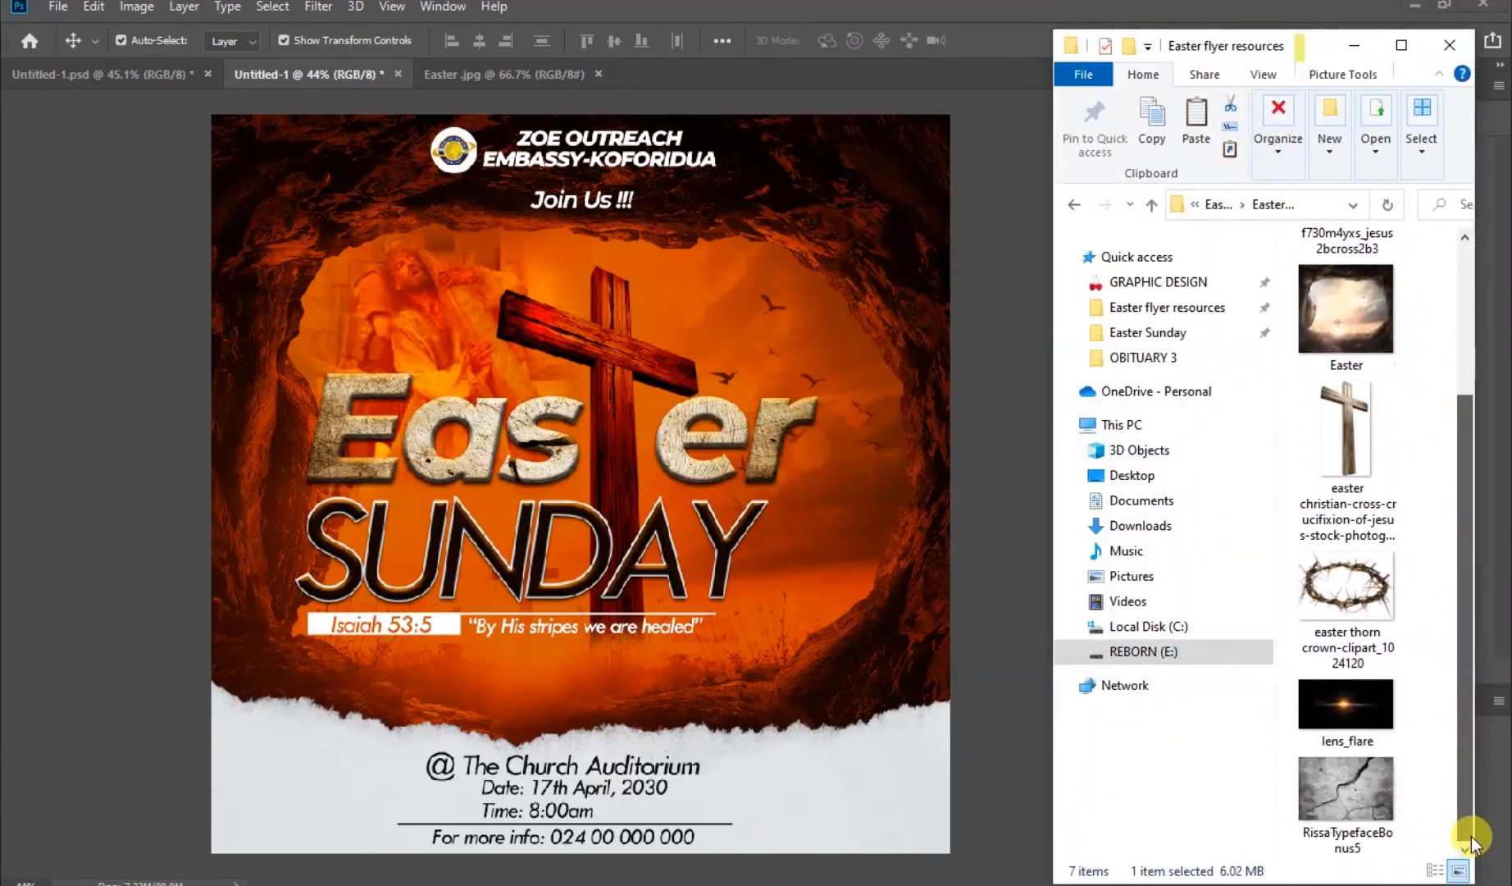
pyautogui.moveTo(1336, 709); pyautogui.dragTo(601, 590)
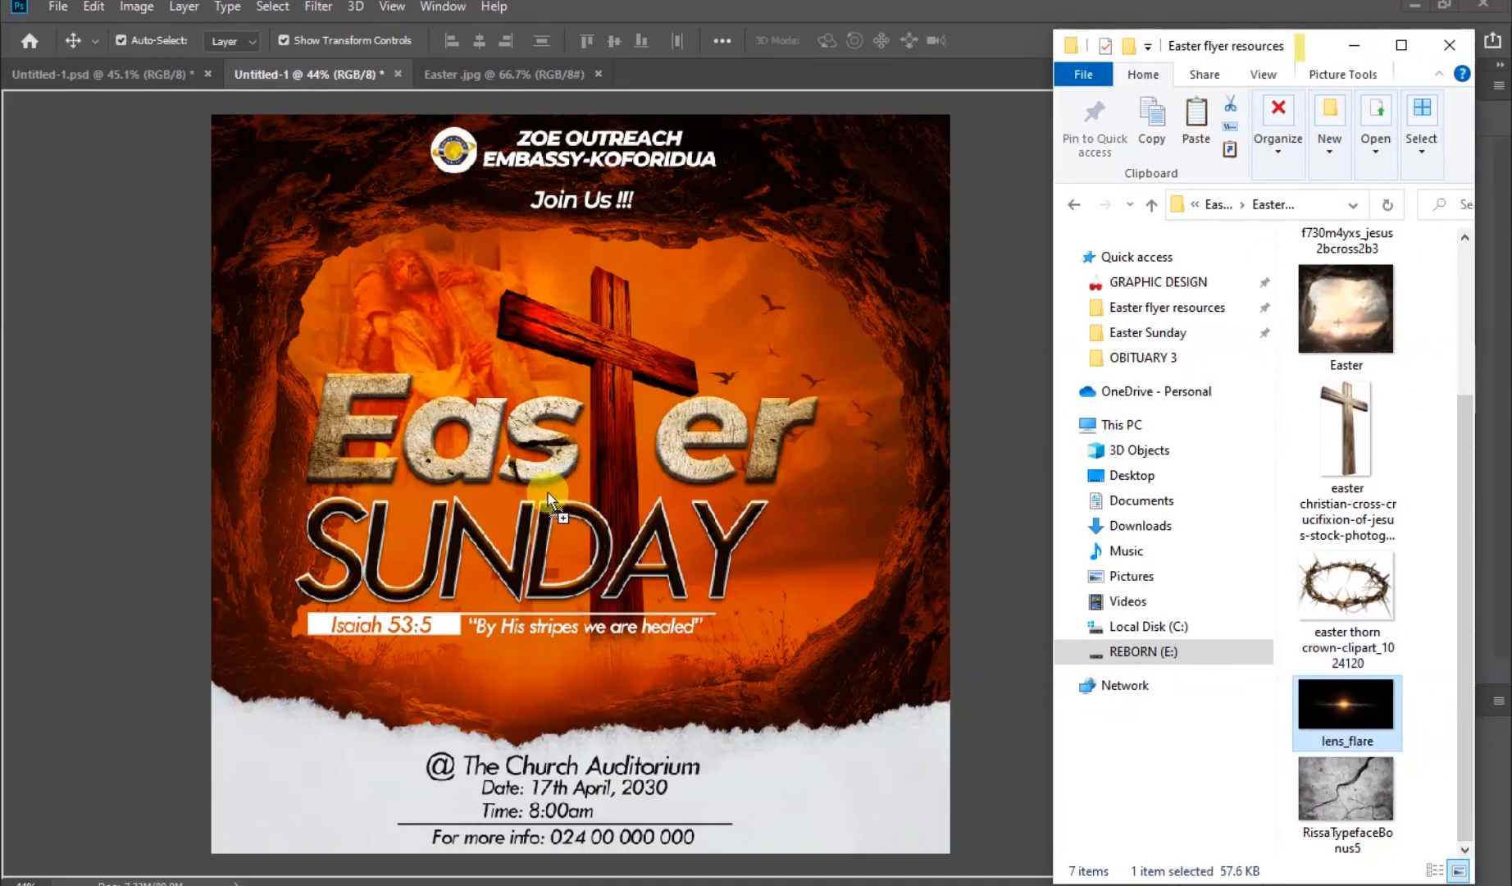
pyautogui.moveTo(535, 486); pyautogui.dragTo(568, 512)
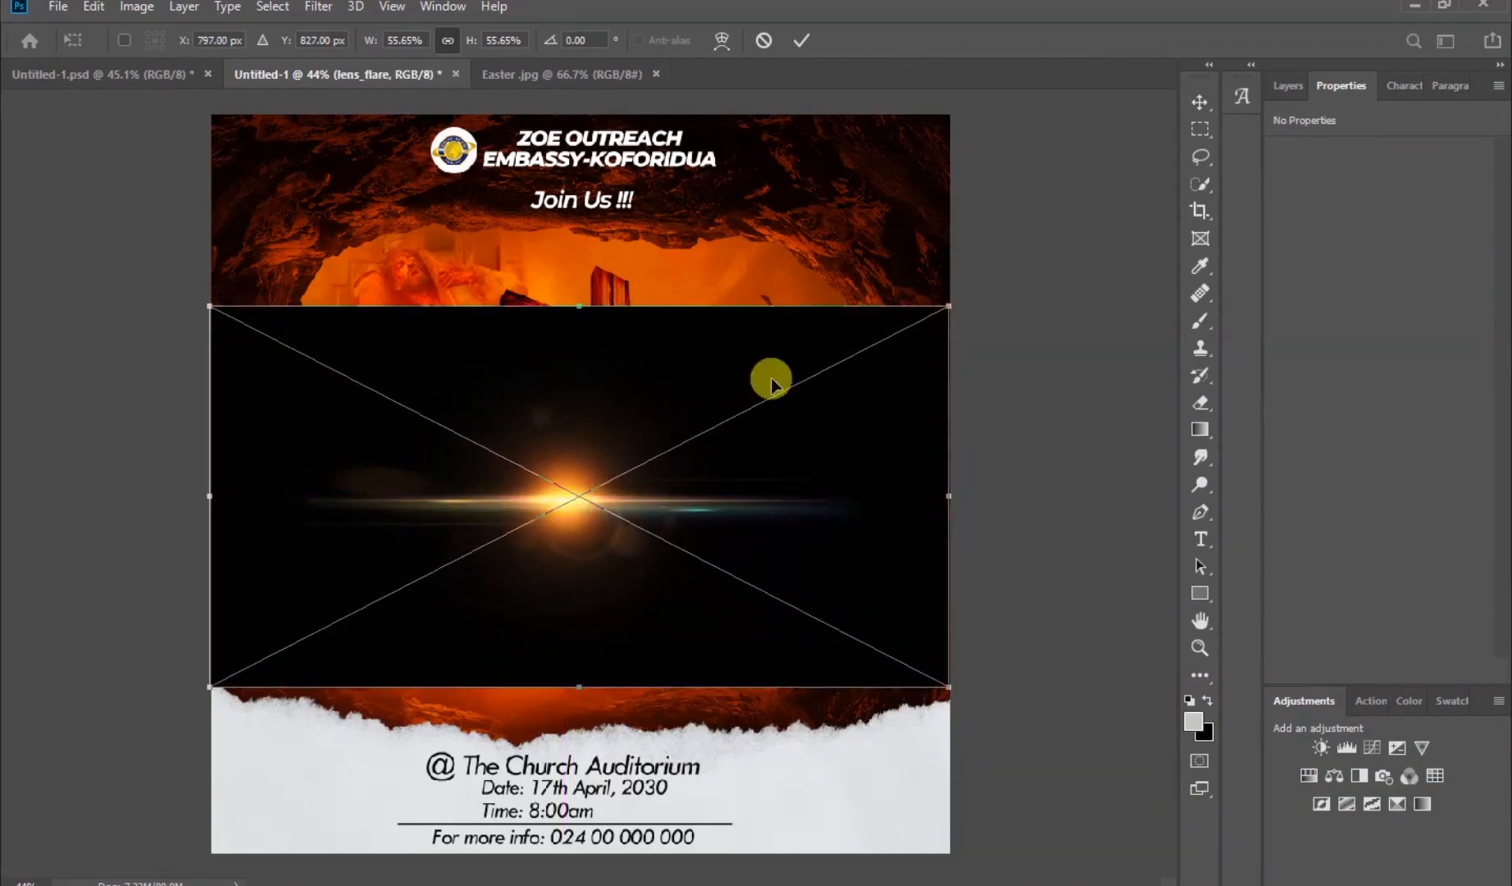
pyautogui.click(801, 40)
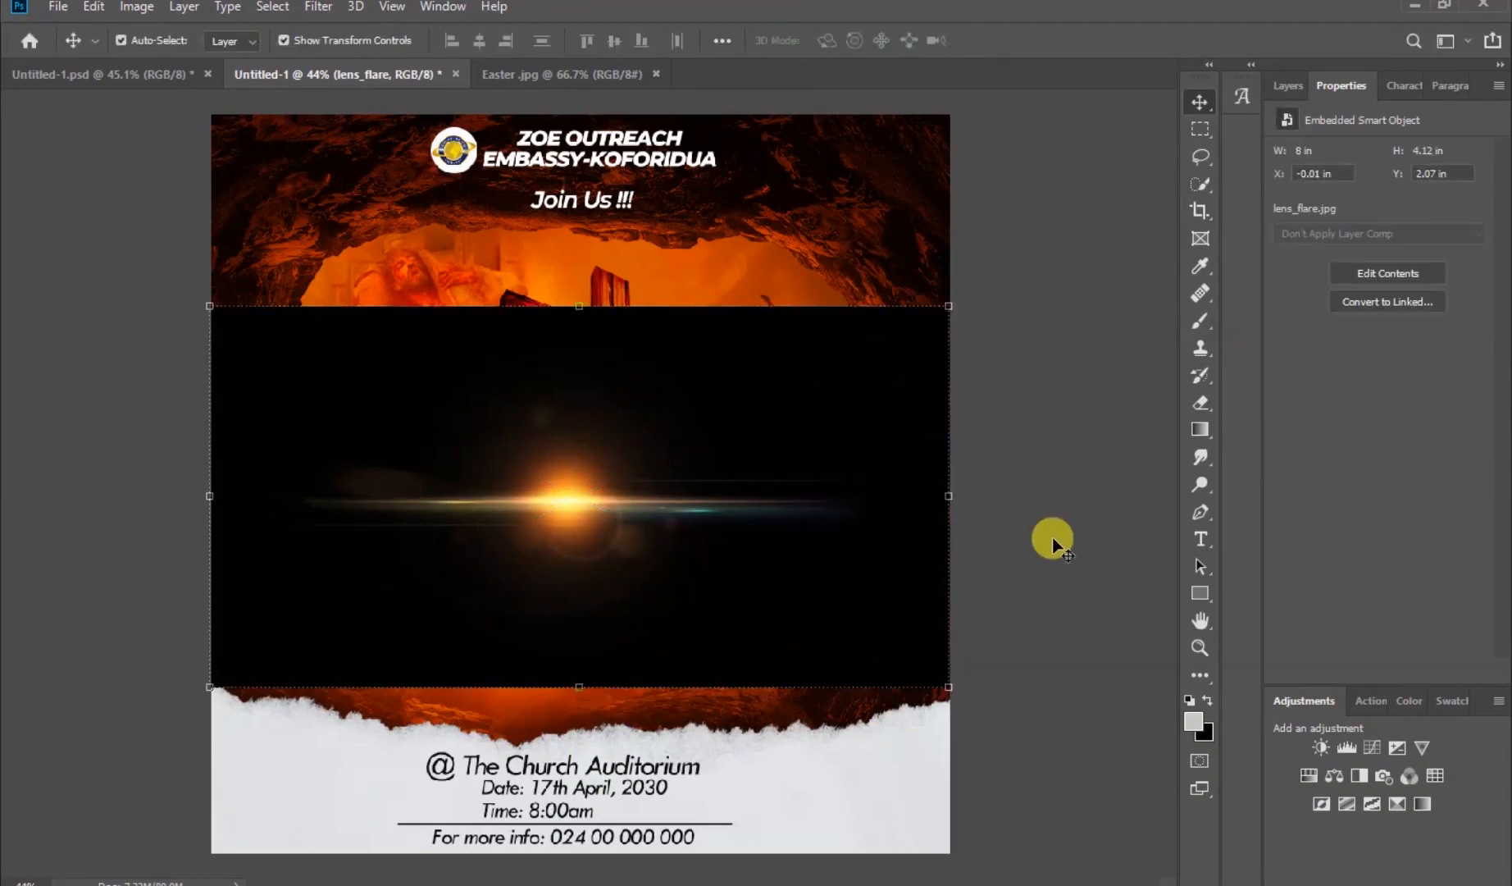
# Set the lens_flare layer's blend mode to Screen
pyautogui.click(1280, 88)
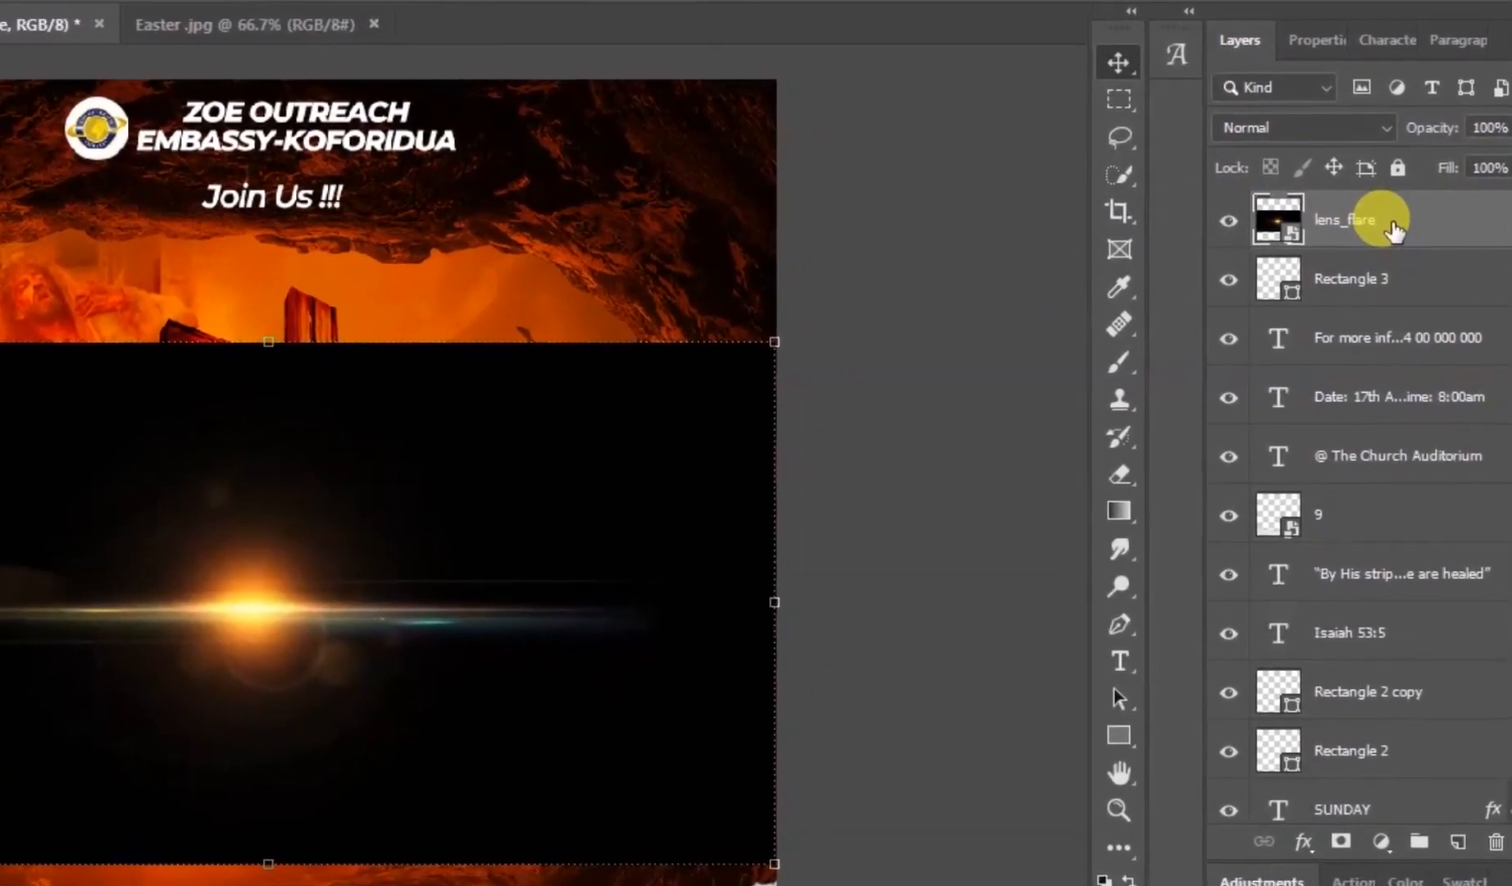
pyautogui.click(1381, 123)
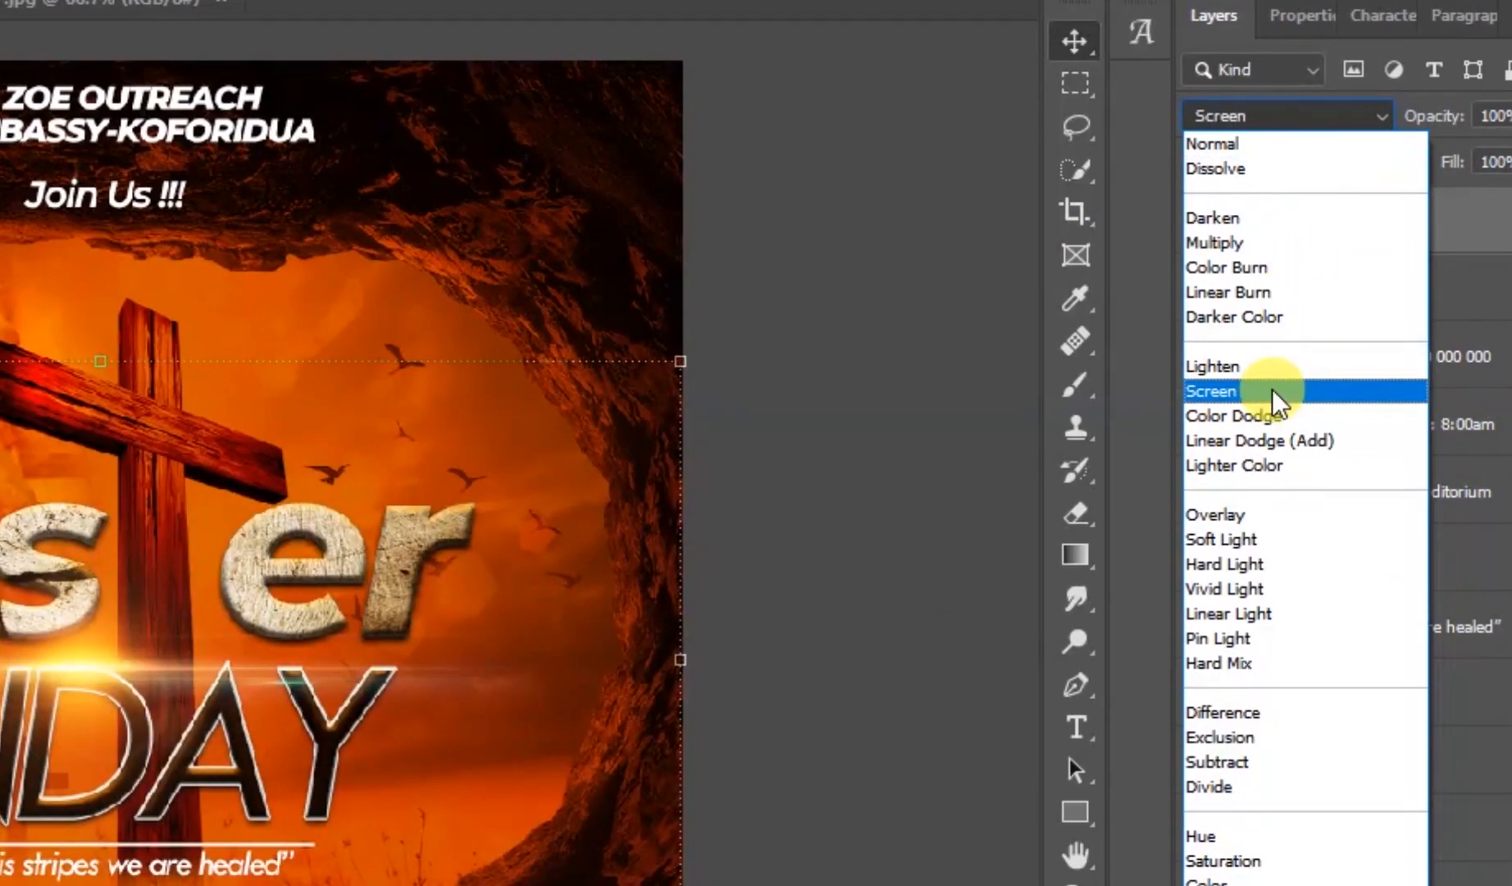
pyautogui.click(1273, 394)
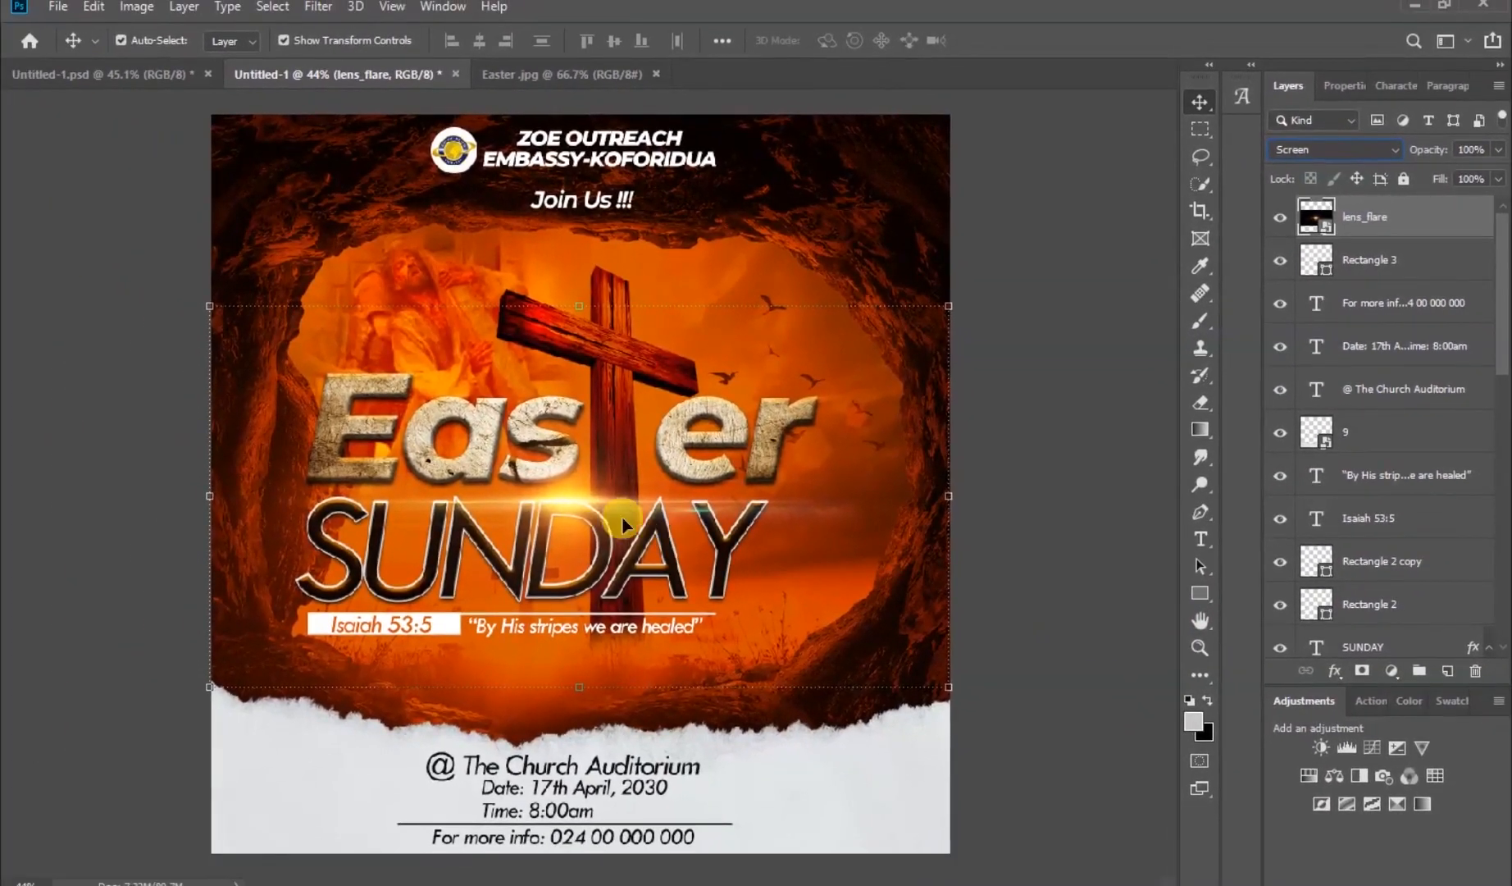
# Scale the lens flare down and position its glow between “Easter” and “SUNDAY”, just under the “as”
pyautogui.moveTo(563, 501); pyautogui.dragTo(495, 497)
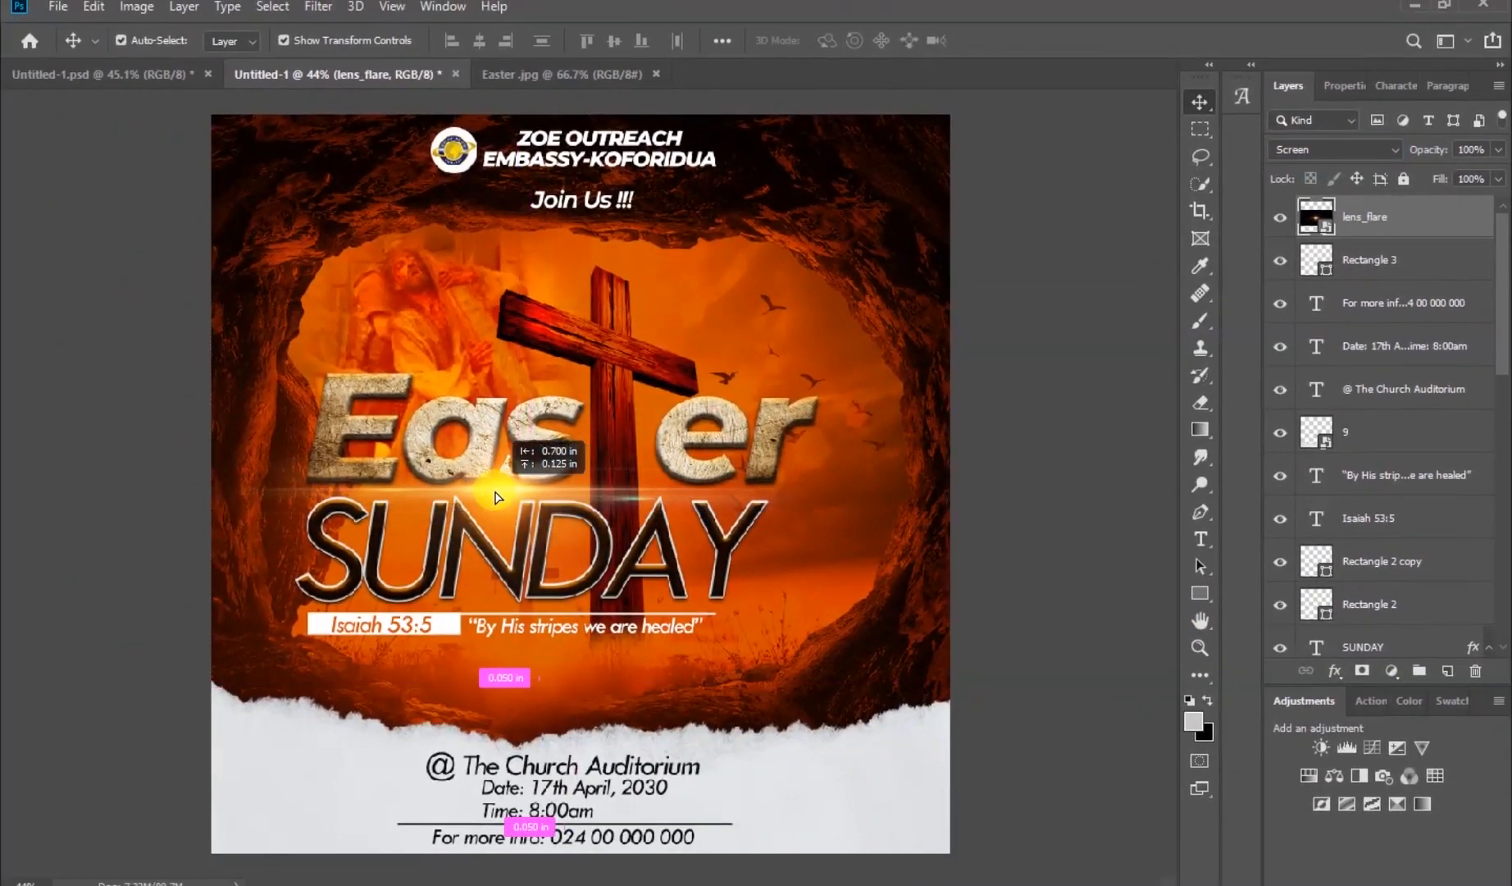
pyautogui.click(884, 676)
pyautogui.moveTo(885, 678); pyautogui.dragTo(815, 639)
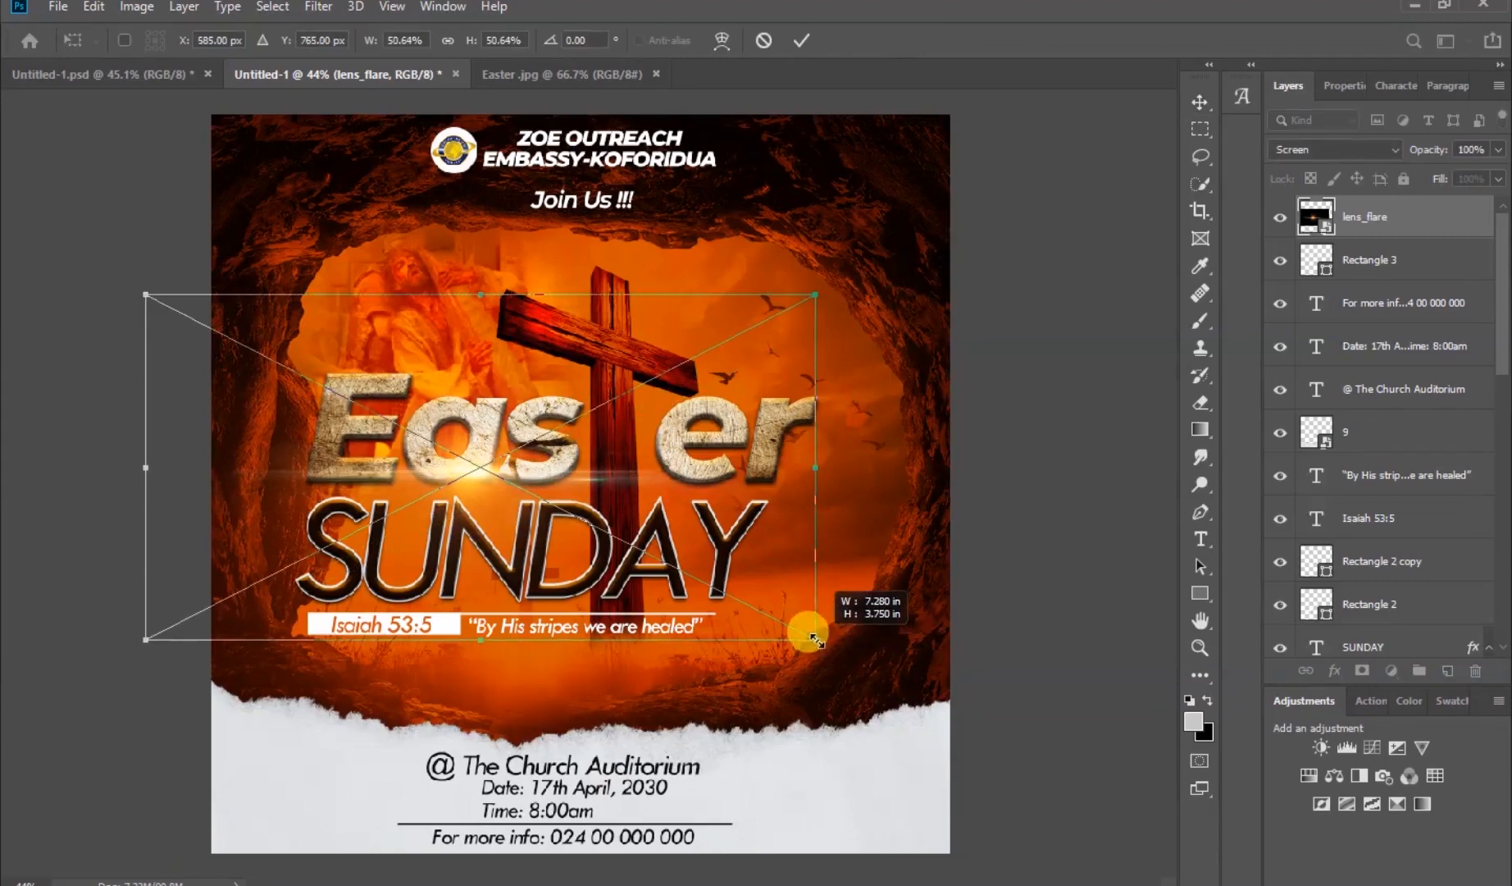
pyautogui.moveTo(146, 293); pyautogui.dragTo(213, 330)
pyautogui.moveTo(812, 637); pyautogui.dragTo(762, 629)
pyautogui.click(802, 39)
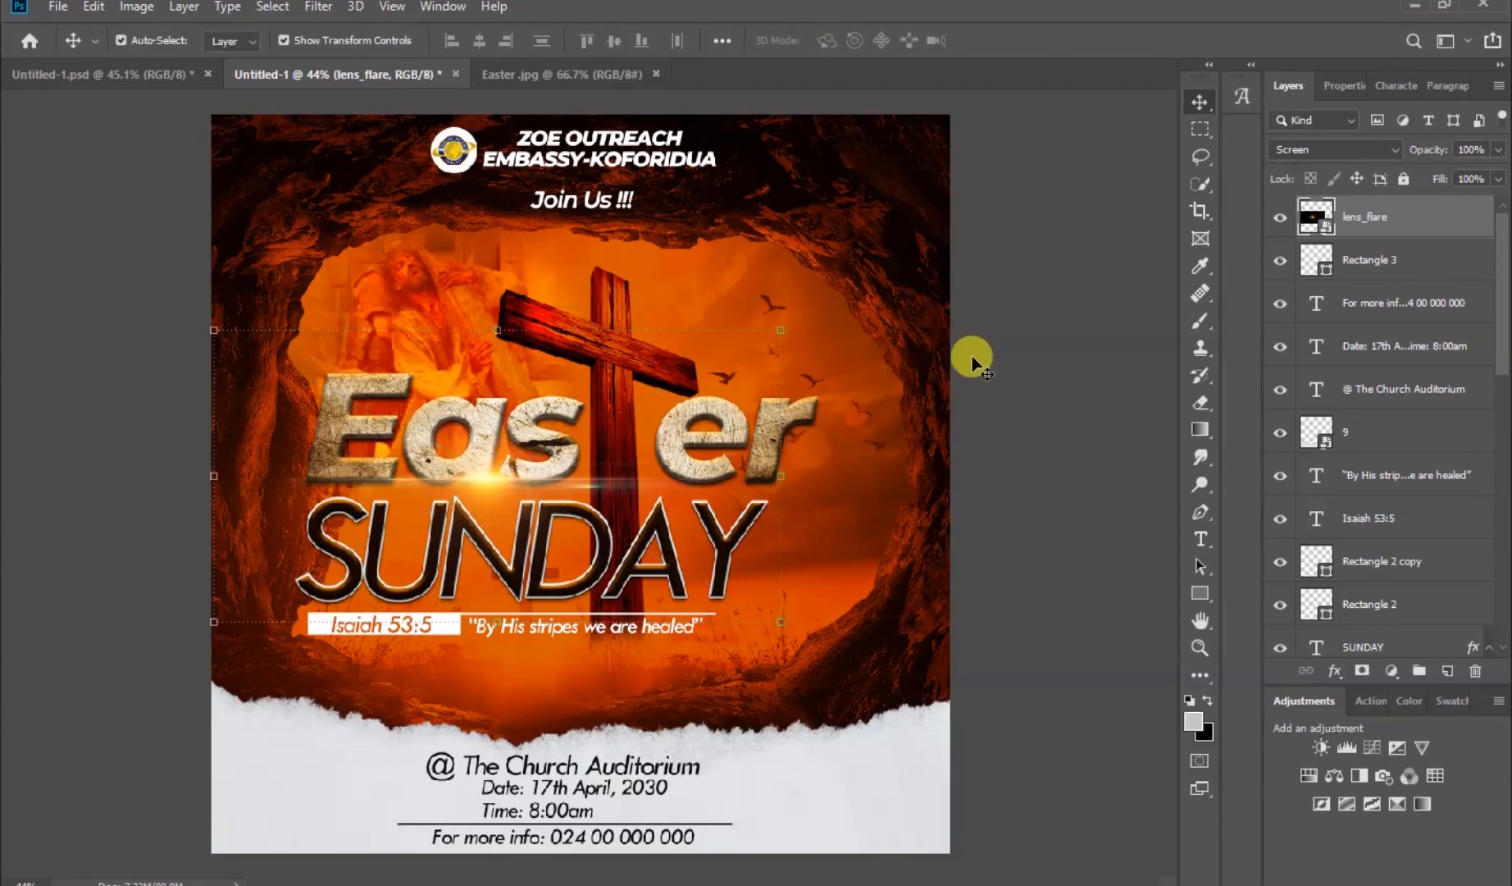
pyautogui.click(1065, 404)
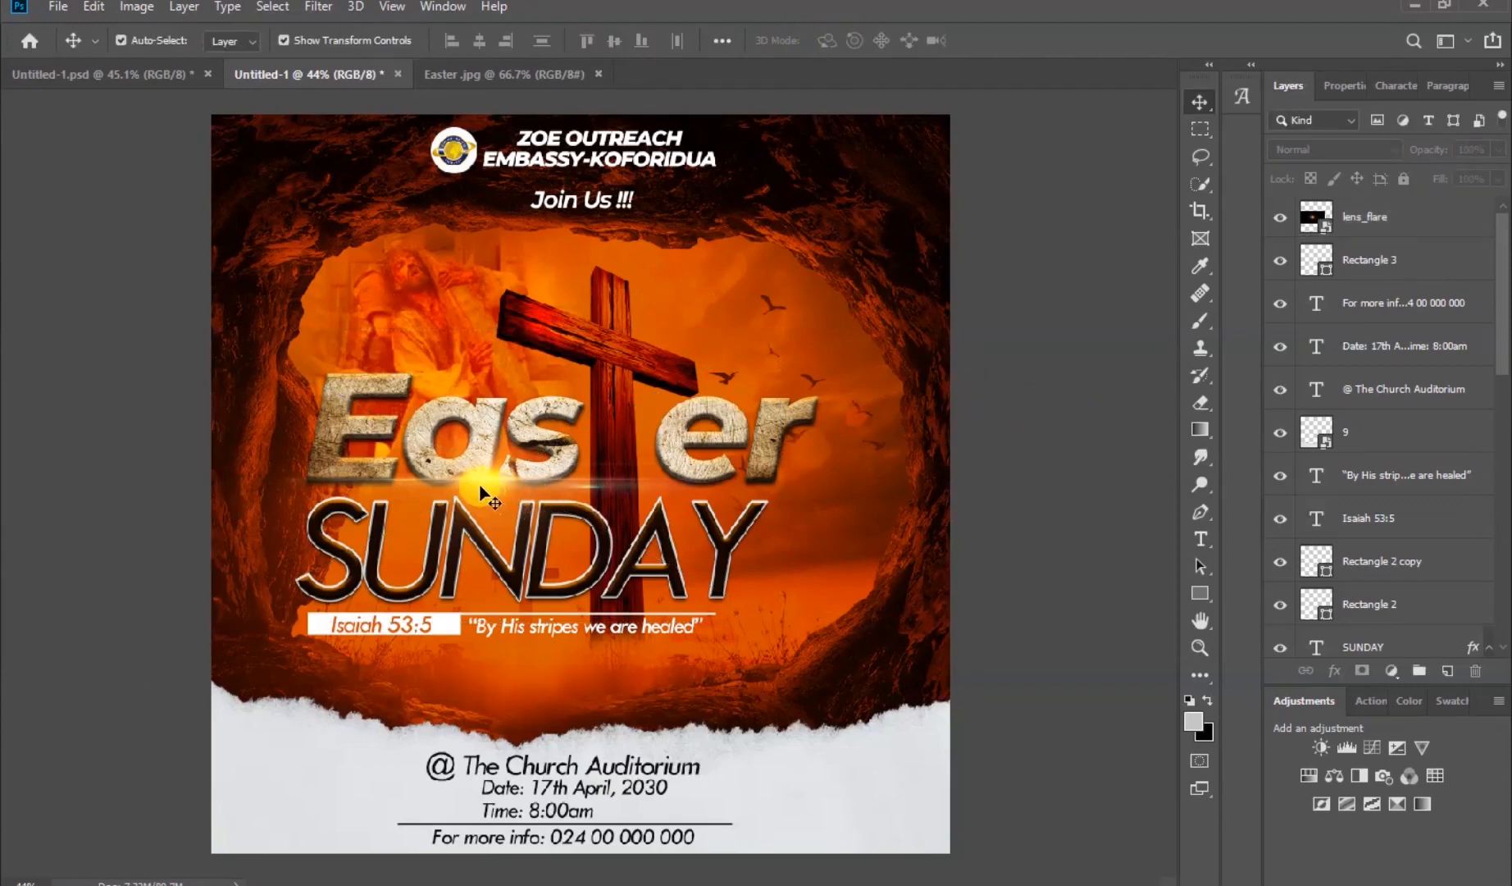
pyautogui.moveTo(485, 493); pyautogui.dragTo(473, 496)
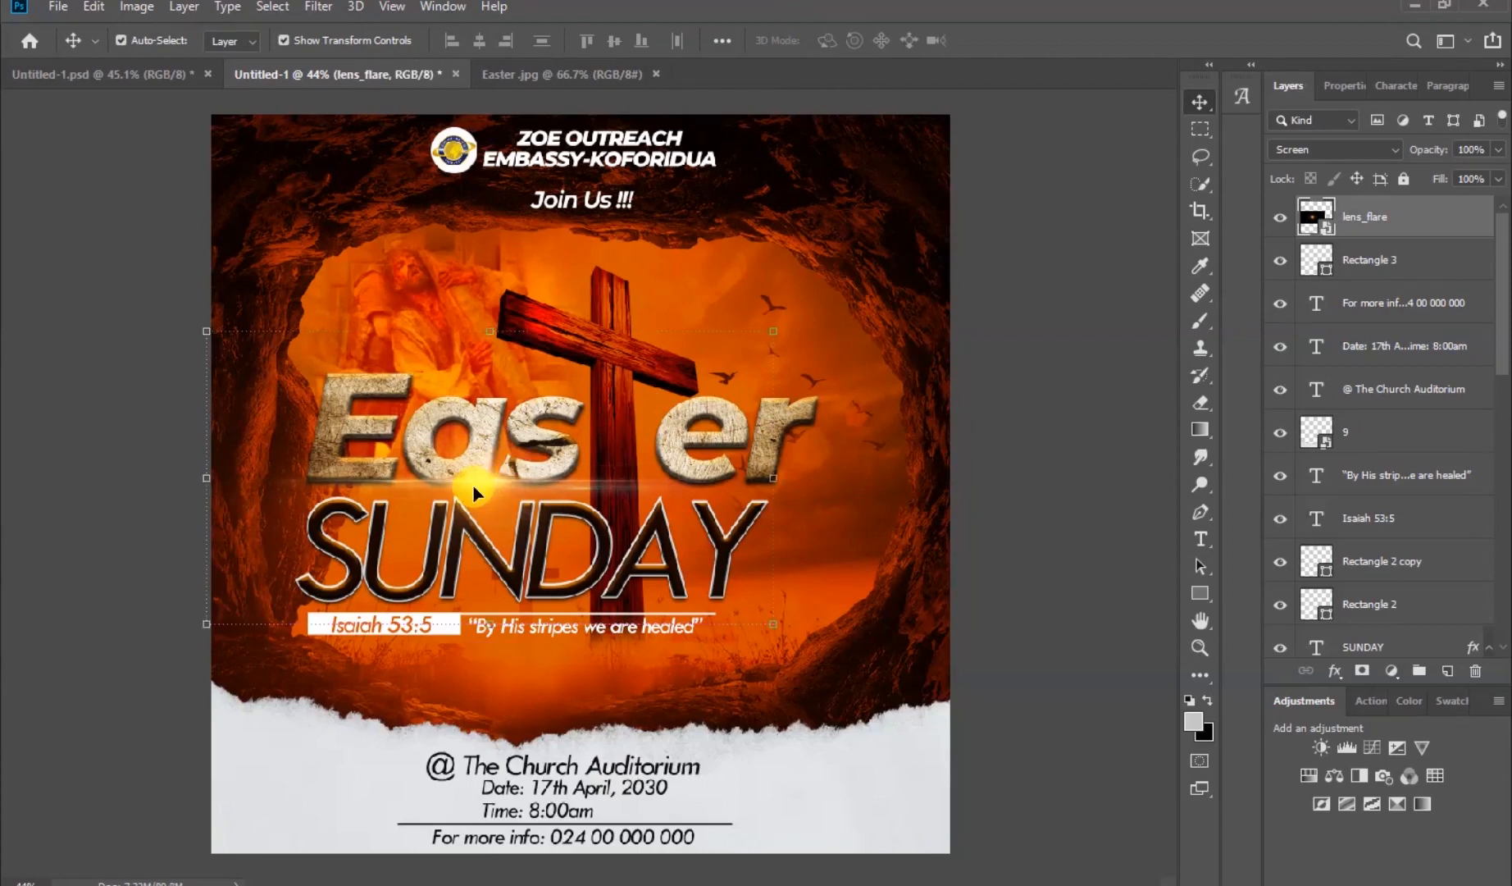
pyautogui.click(1002, 454)
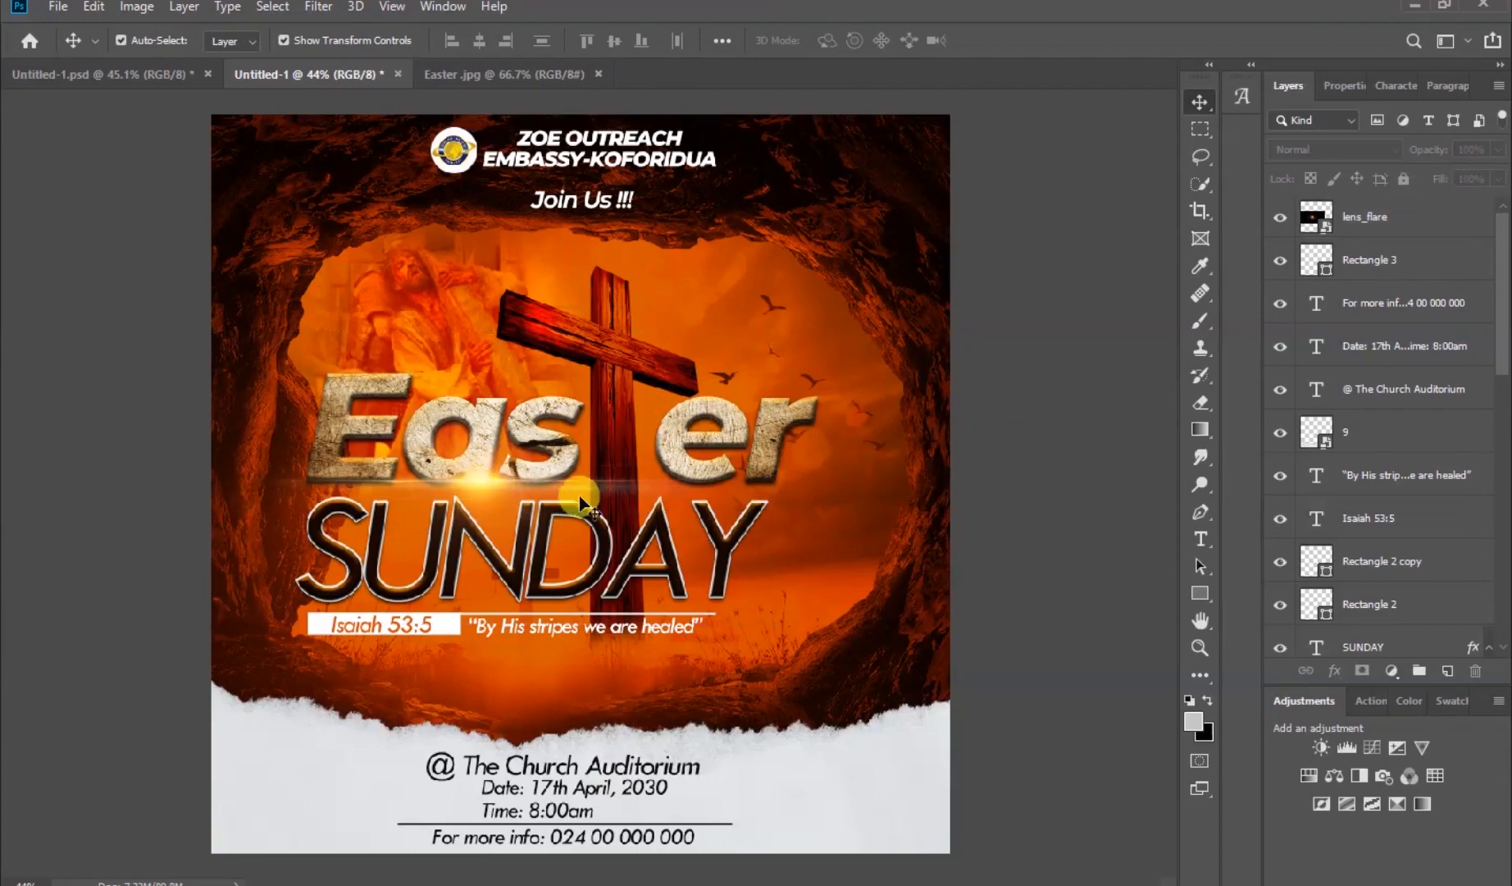
# Duplicate the lens flare up to the “Join Us !!!” text and scale the copy down to about 15.4%
pyautogui.moveTo(480, 480); pyautogui.dragTo(592, 222)
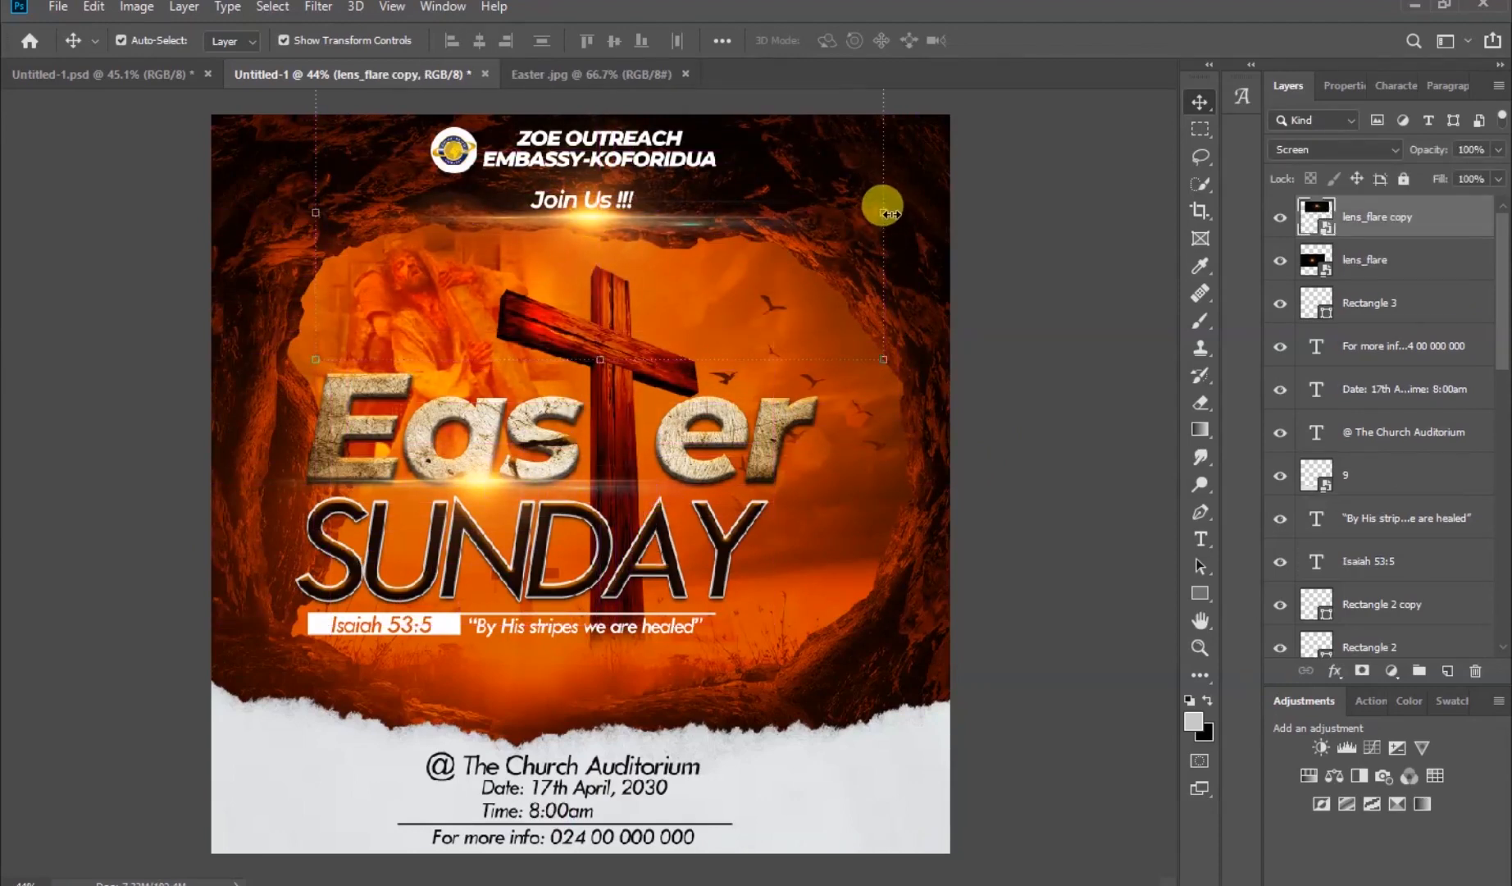
pyautogui.moveTo(886, 213); pyautogui.dragTo(418, 193)
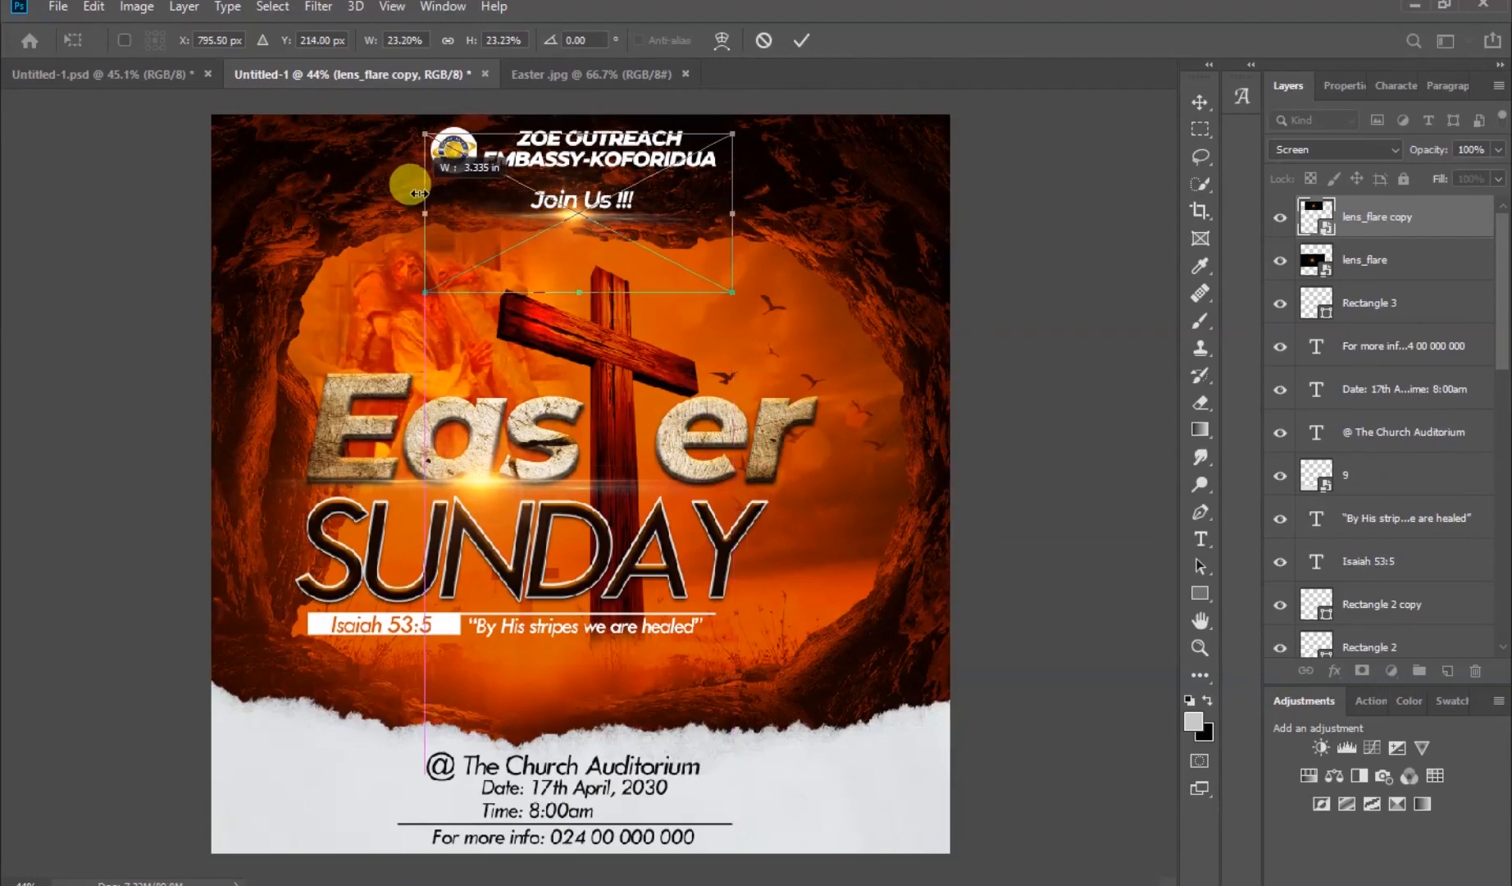
pyautogui.moveTo(732, 292)
pyautogui.mouseDown()
pyautogui.moveTo(706, 273)
pyautogui.moveTo(719, 285)
pyautogui.mouseUp()
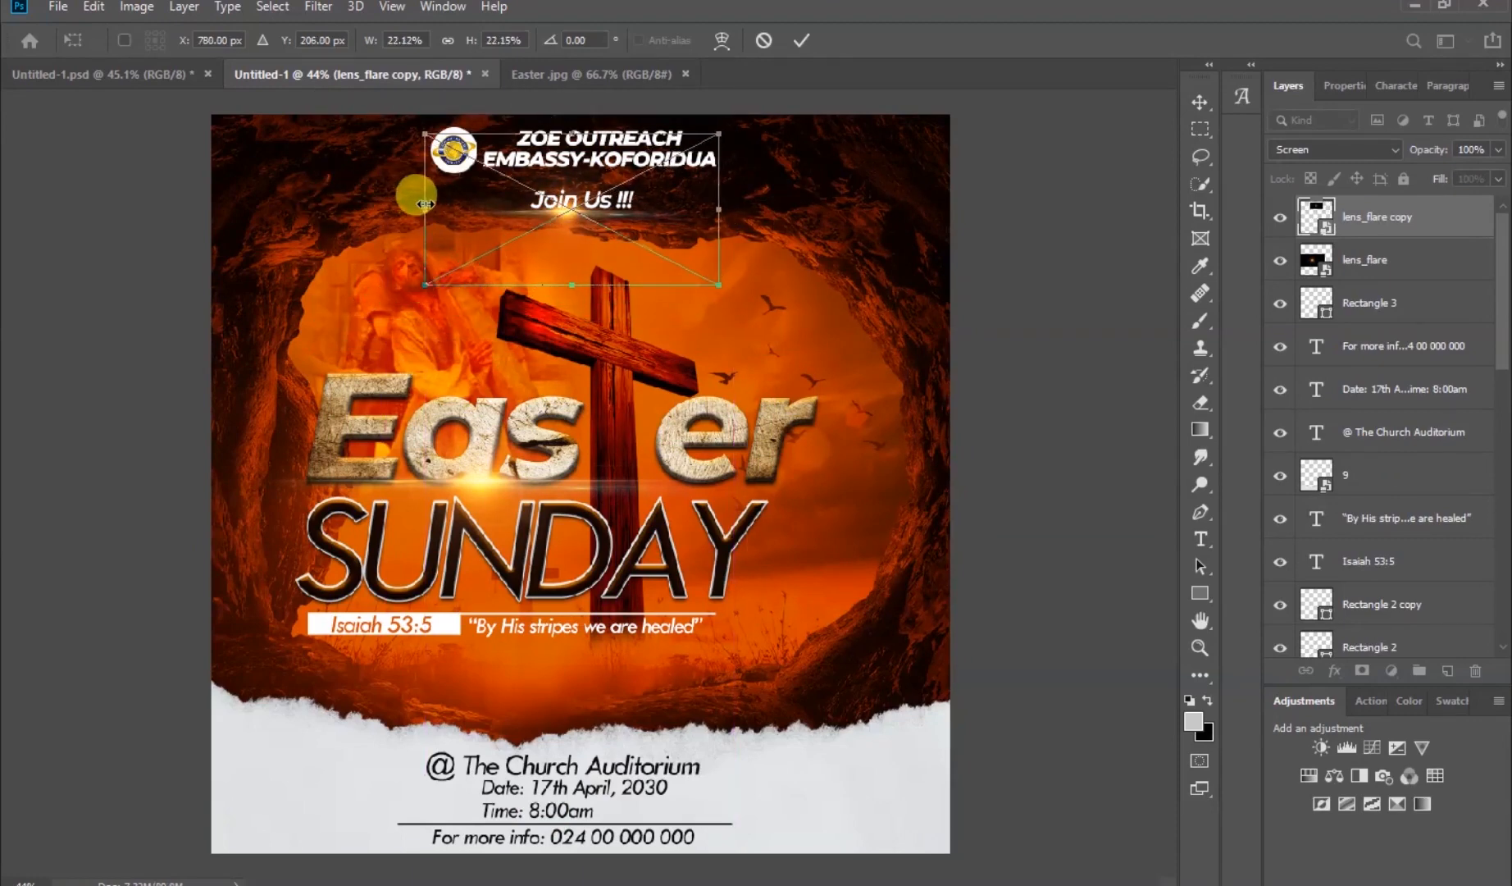
pyautogui.moveTo(425, 203); pyautogui.dragTo(455, 207)
pyautogui.moveTo(720, 284); pyautogui.dragTo(712, 273)
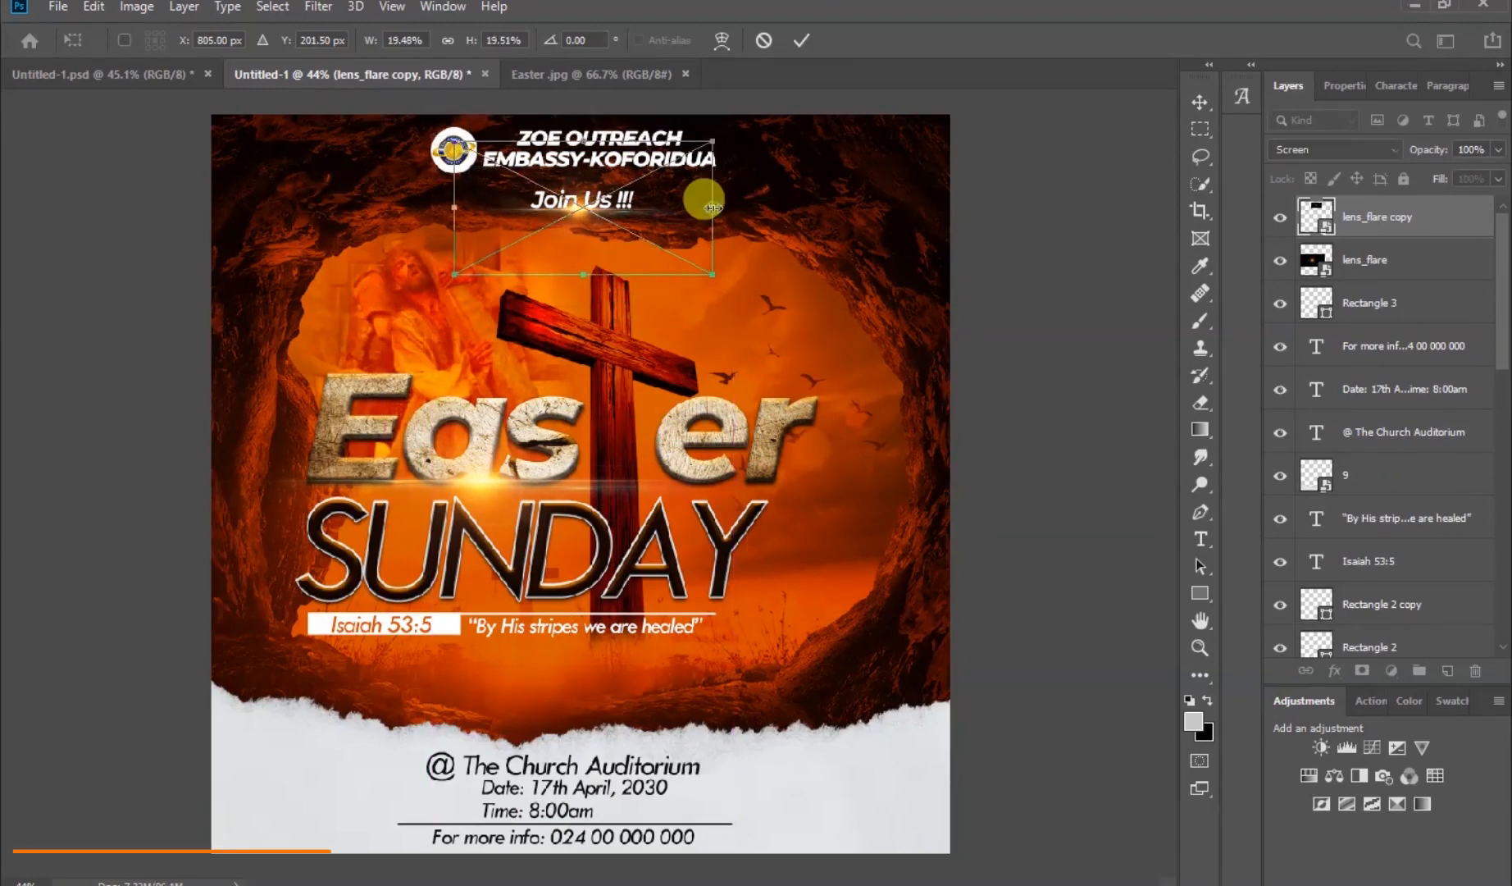
pyautogui.moveTo(713, 207); pyautogui.dragTo(694, 206)
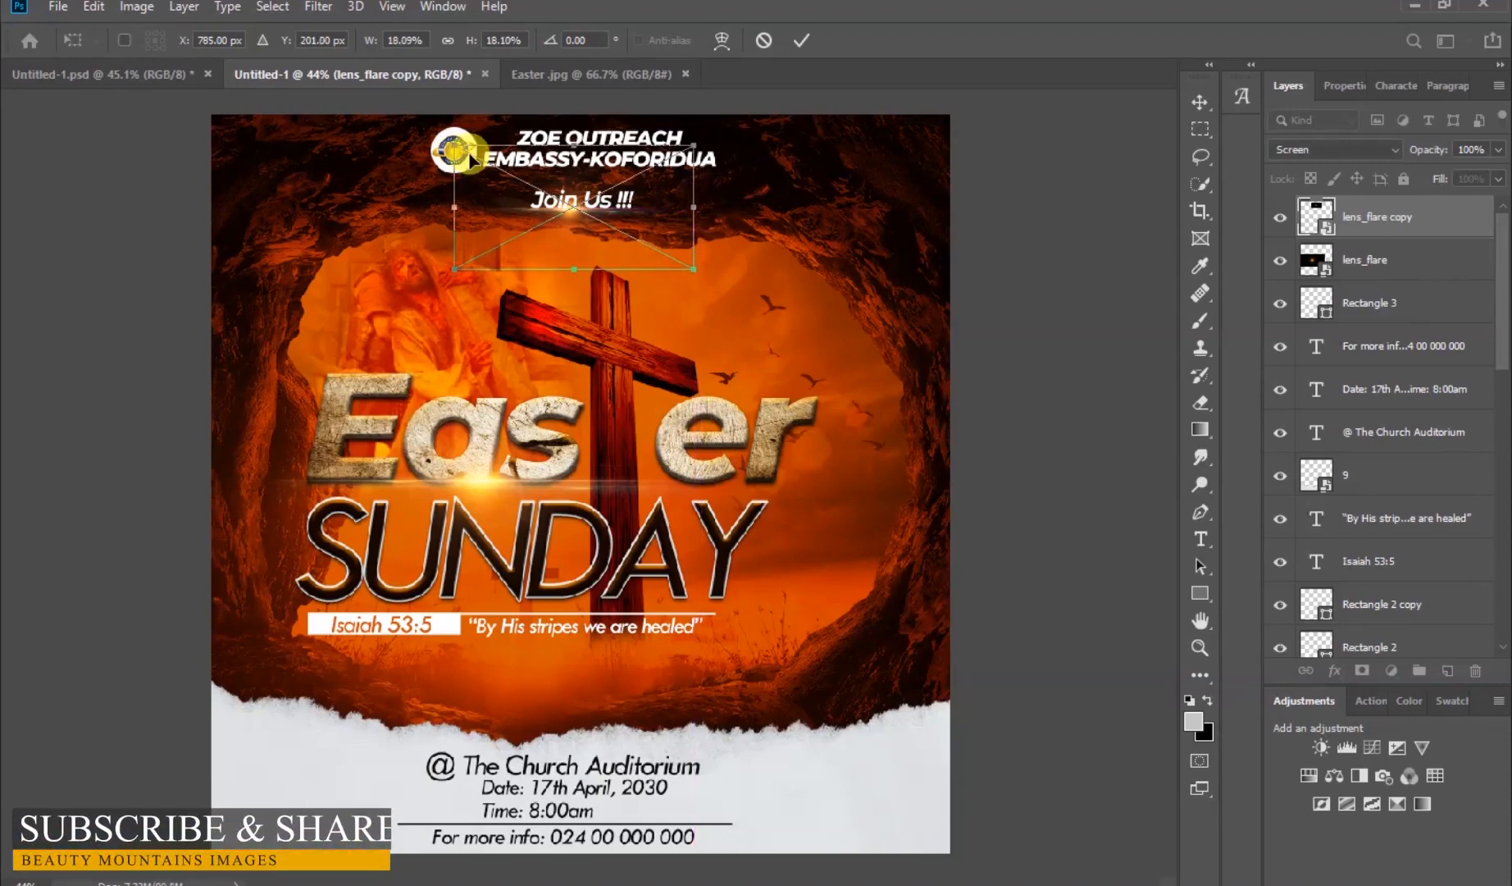
pyautogui.moveTo(456, 149); pyautogui.dragTo(466, 153)
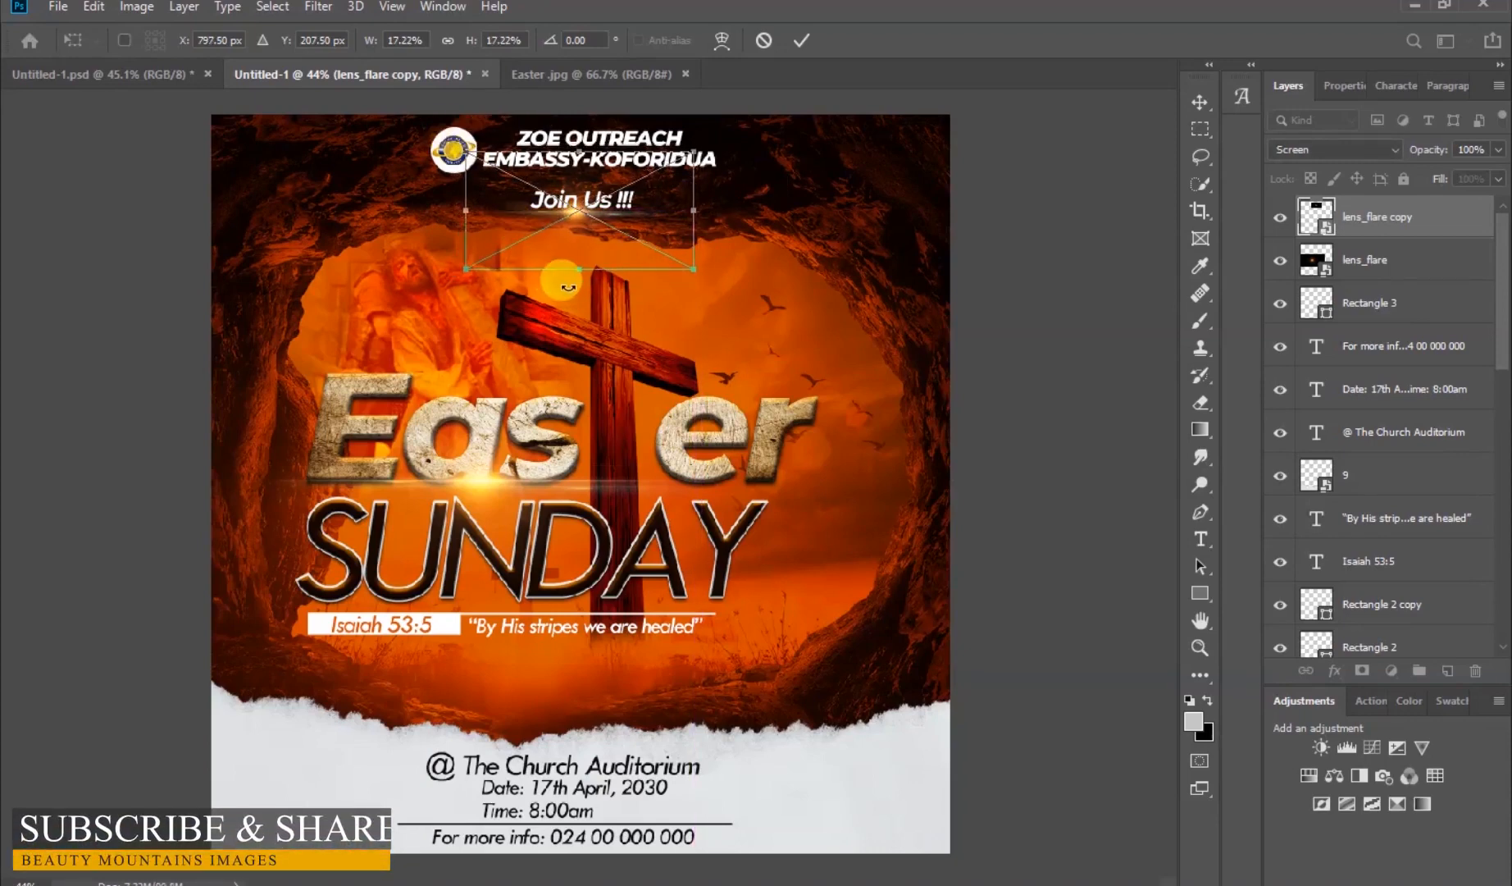
pyautogui.moveTo(575, 267); pyautogui.dragTo(583, 256)
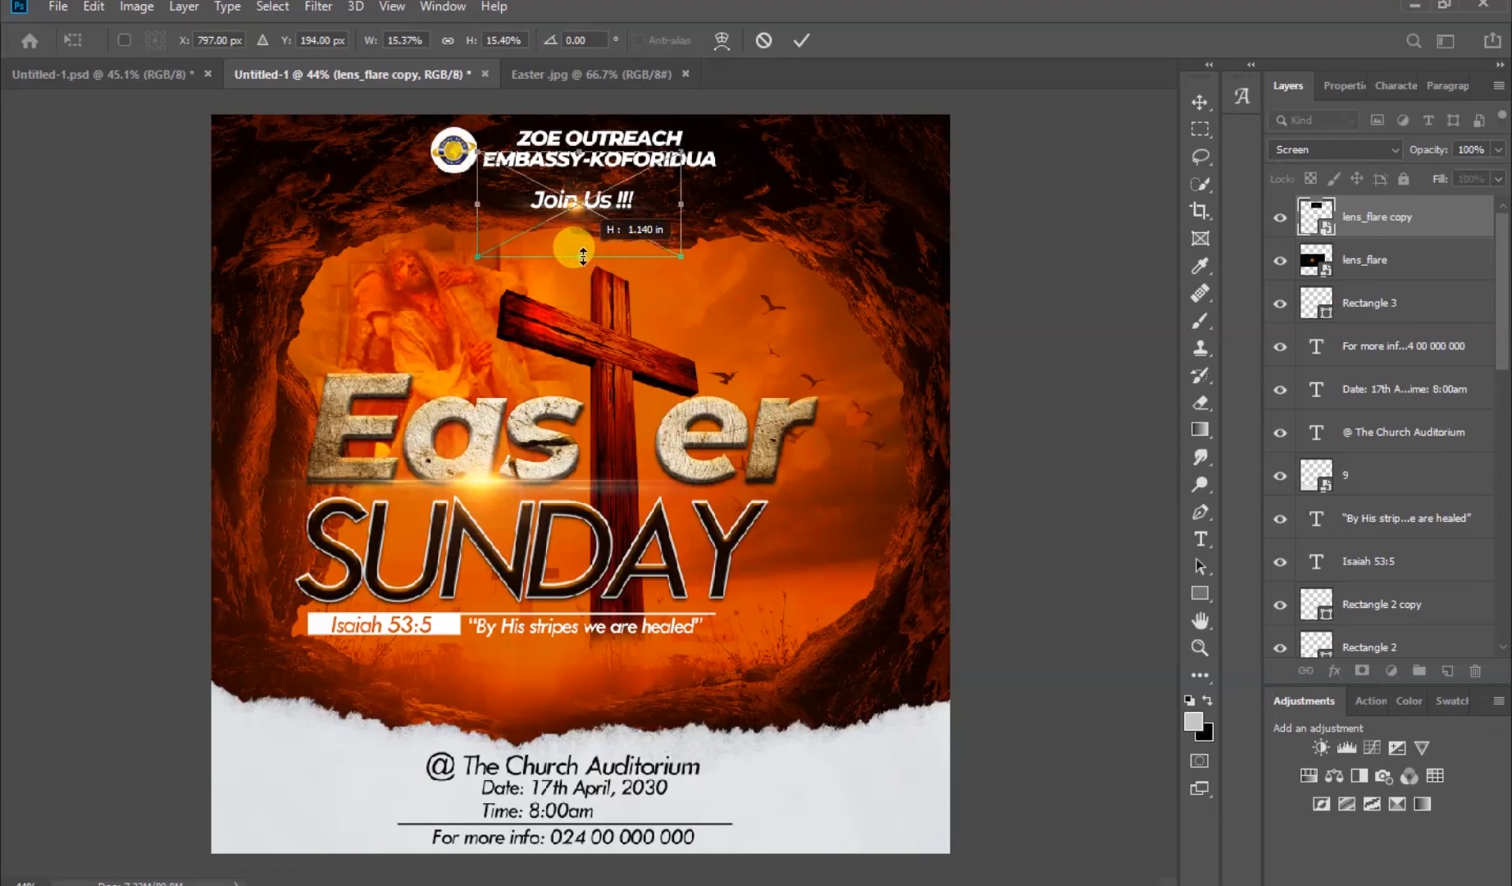
pyautogui.click(799, 40)
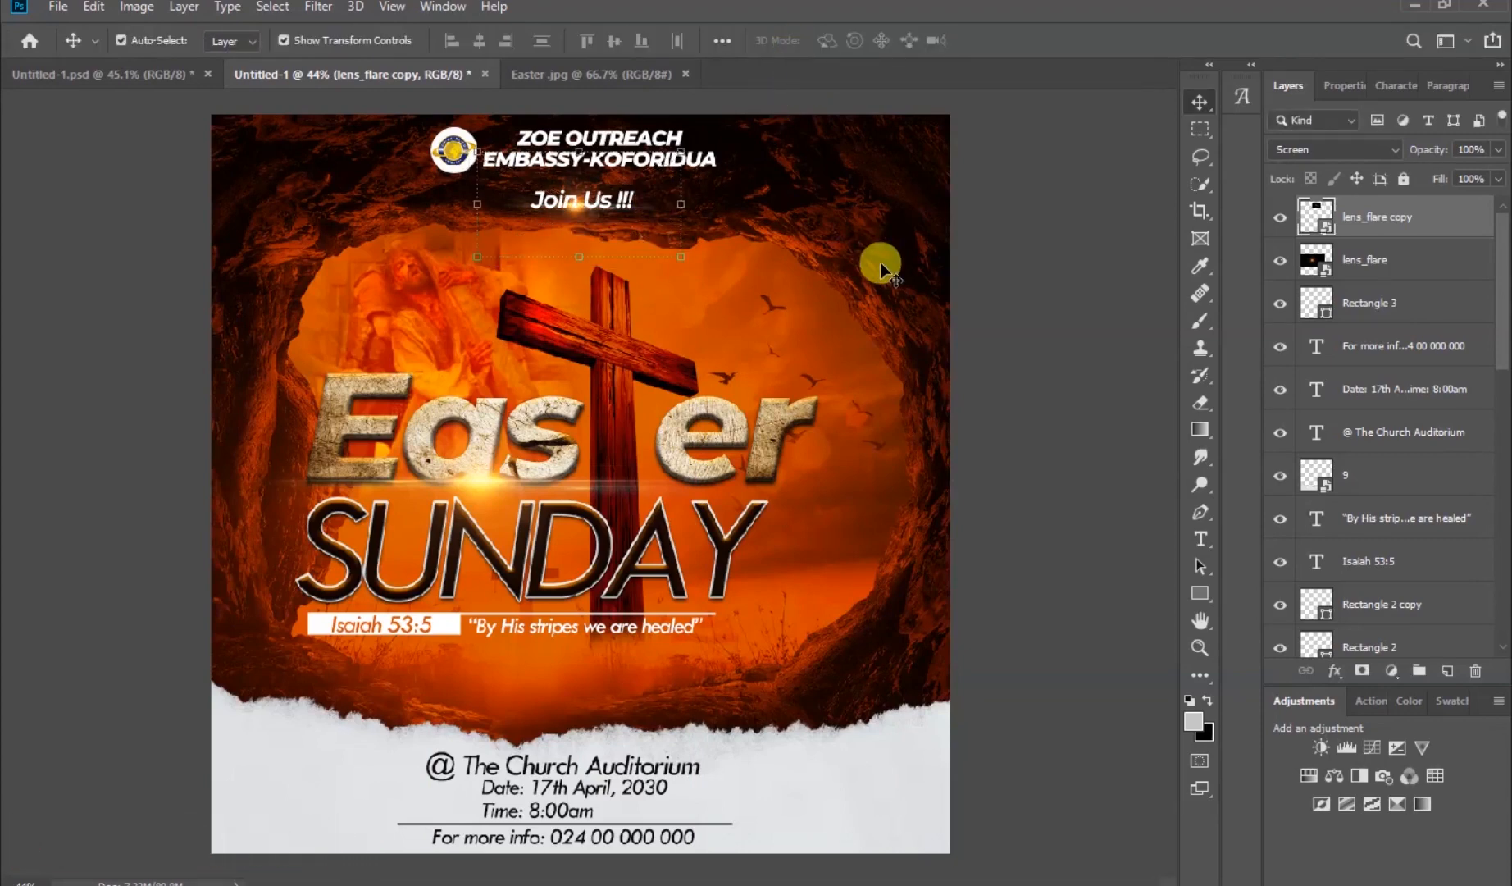
# Nudge the small flare copy down so its glow sits just beneath “Join Us !!!”
pyautogui.press('Down')
pyautogui.press('Down')
pyautogui.press('Down')
pyautogui.press('Down')
pyautogui.press('Down')
pyautogui.press('Down')
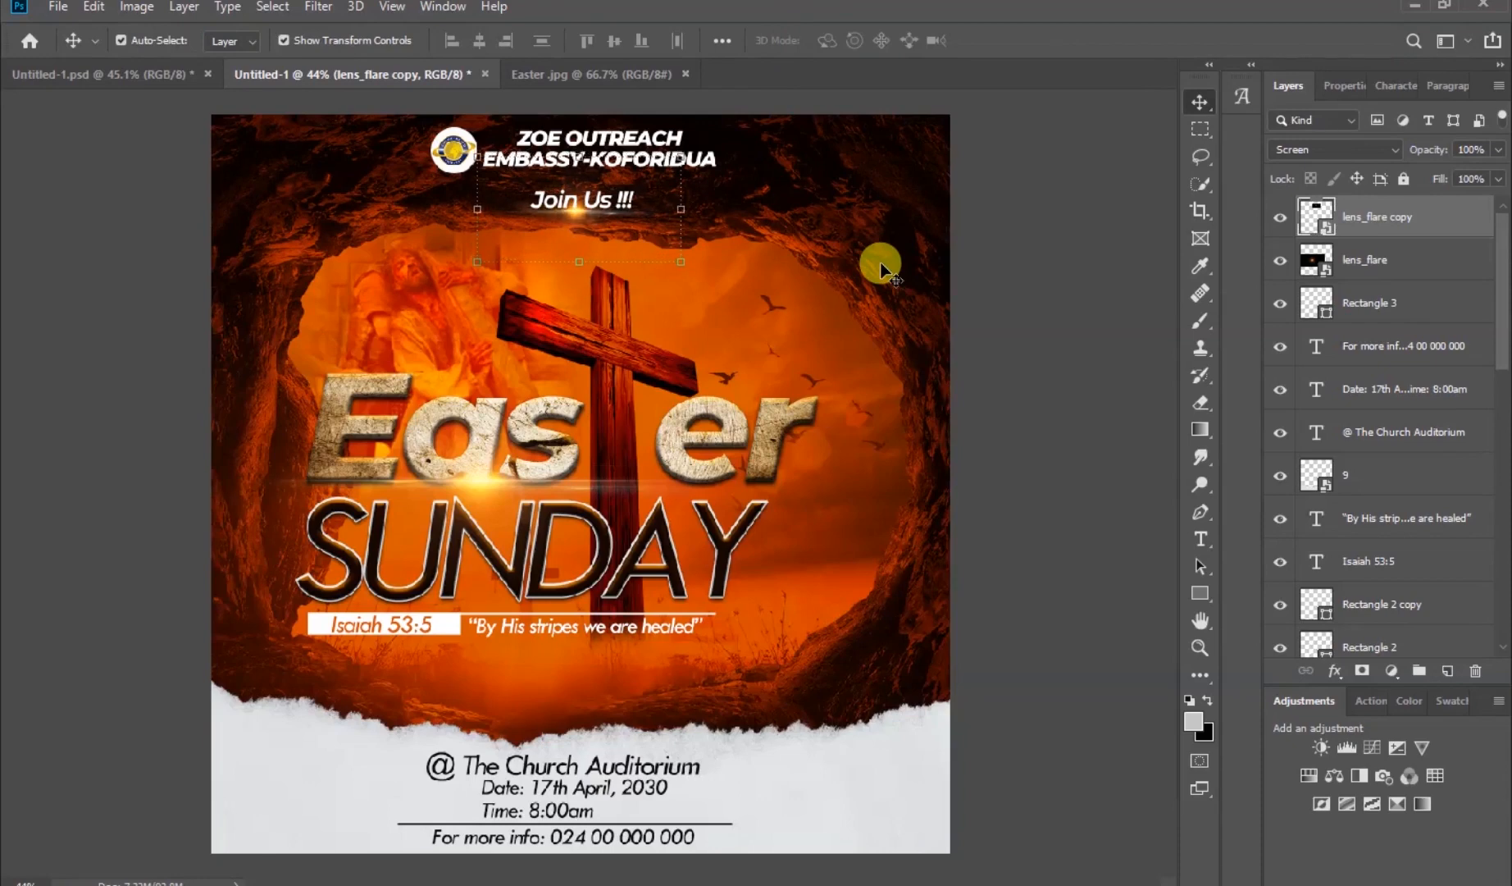
pyautogui.press('Up')
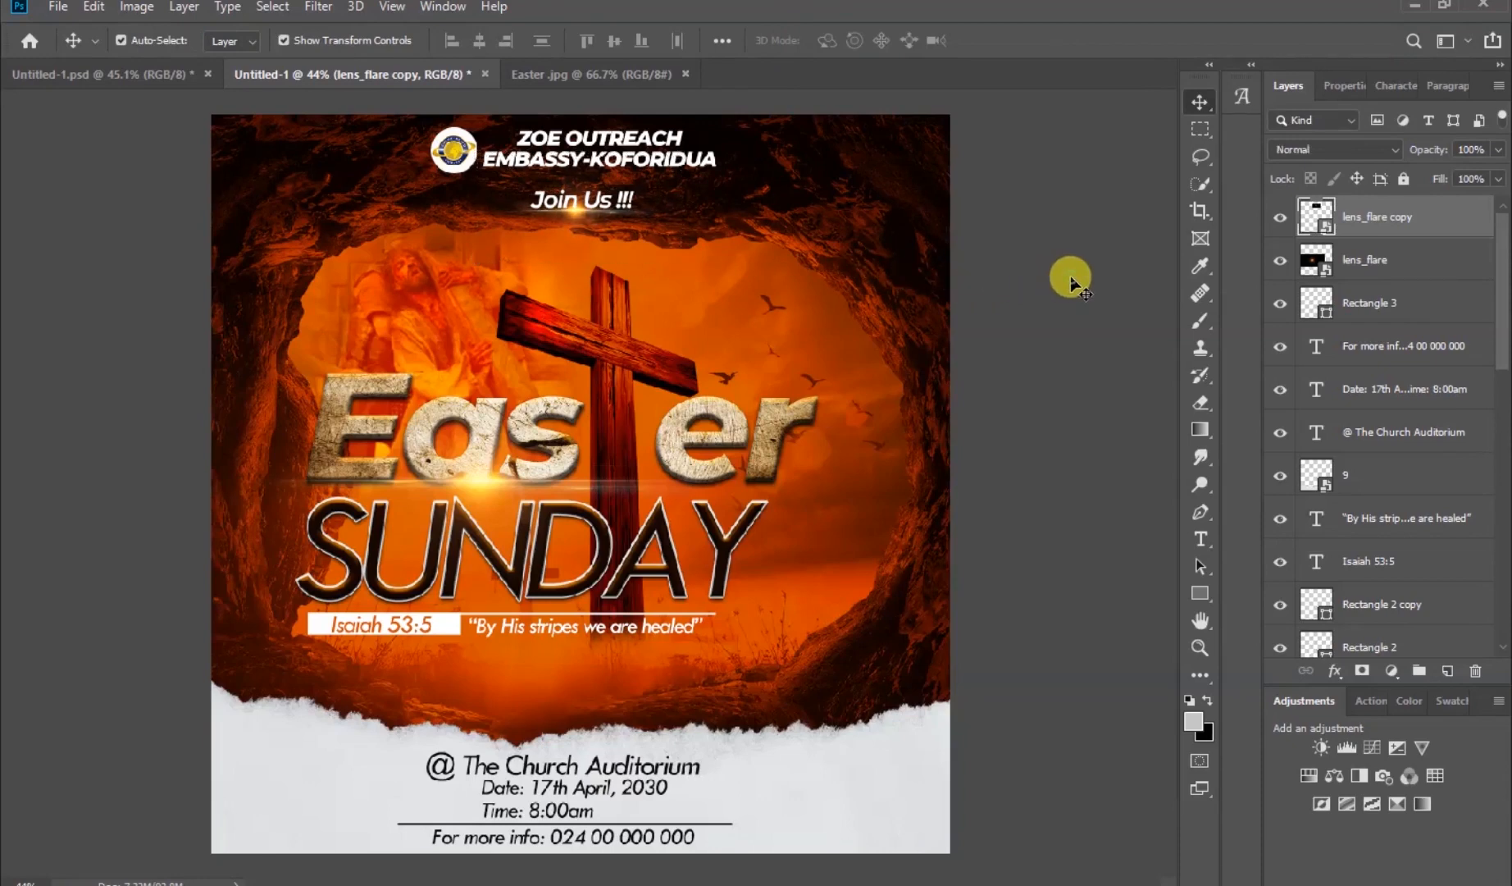
# Add a Curves adjustment layer above the lens flare copy and slightly darken the midtones with a point at input 141, output 122
pyautogui.click(1070, 283)
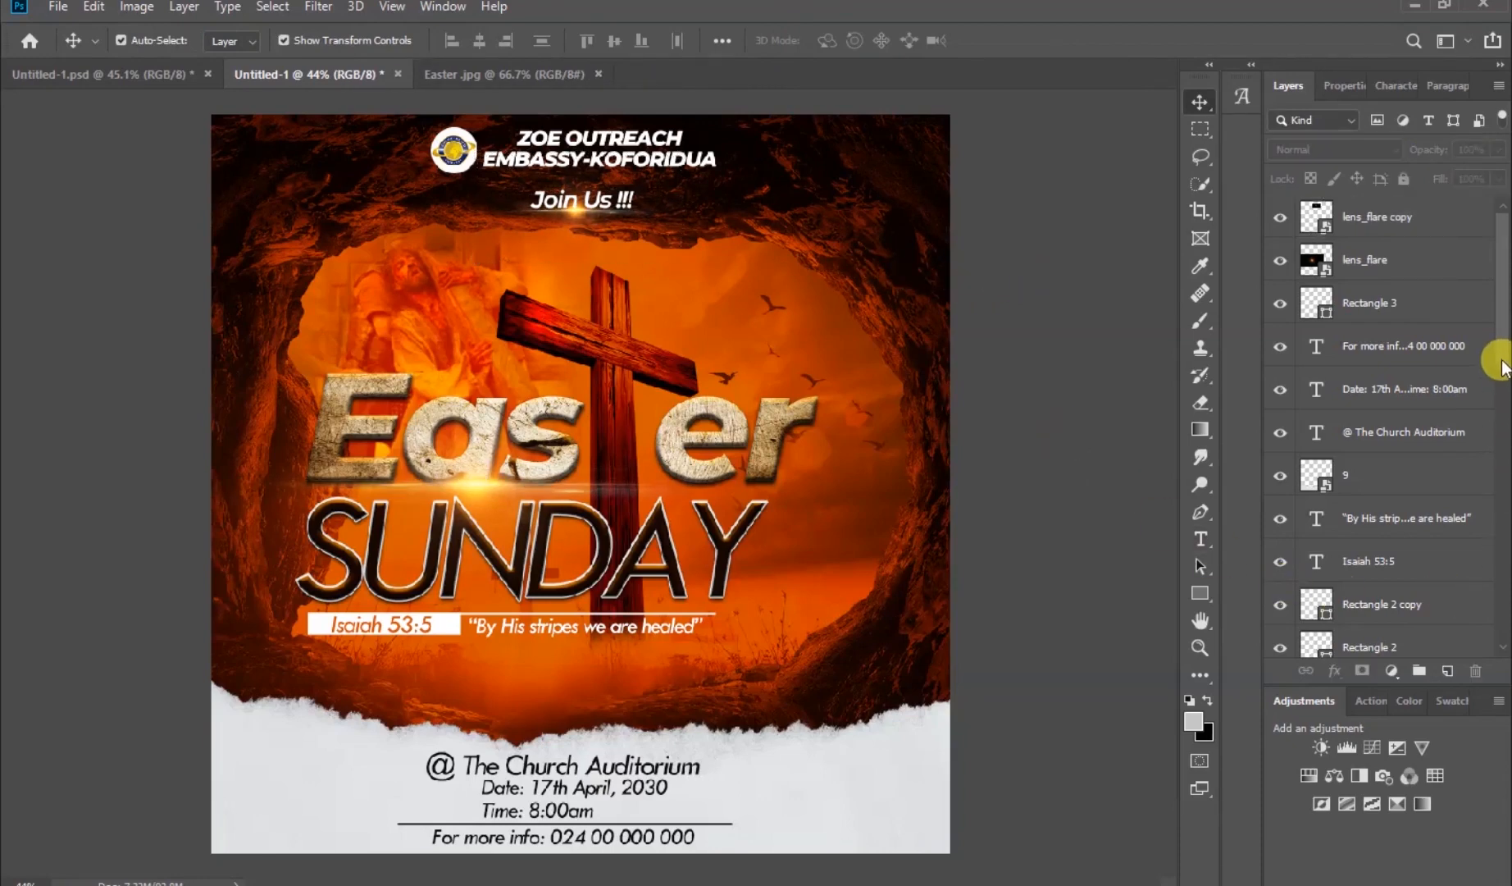
pyautogui.click(1441, 227)
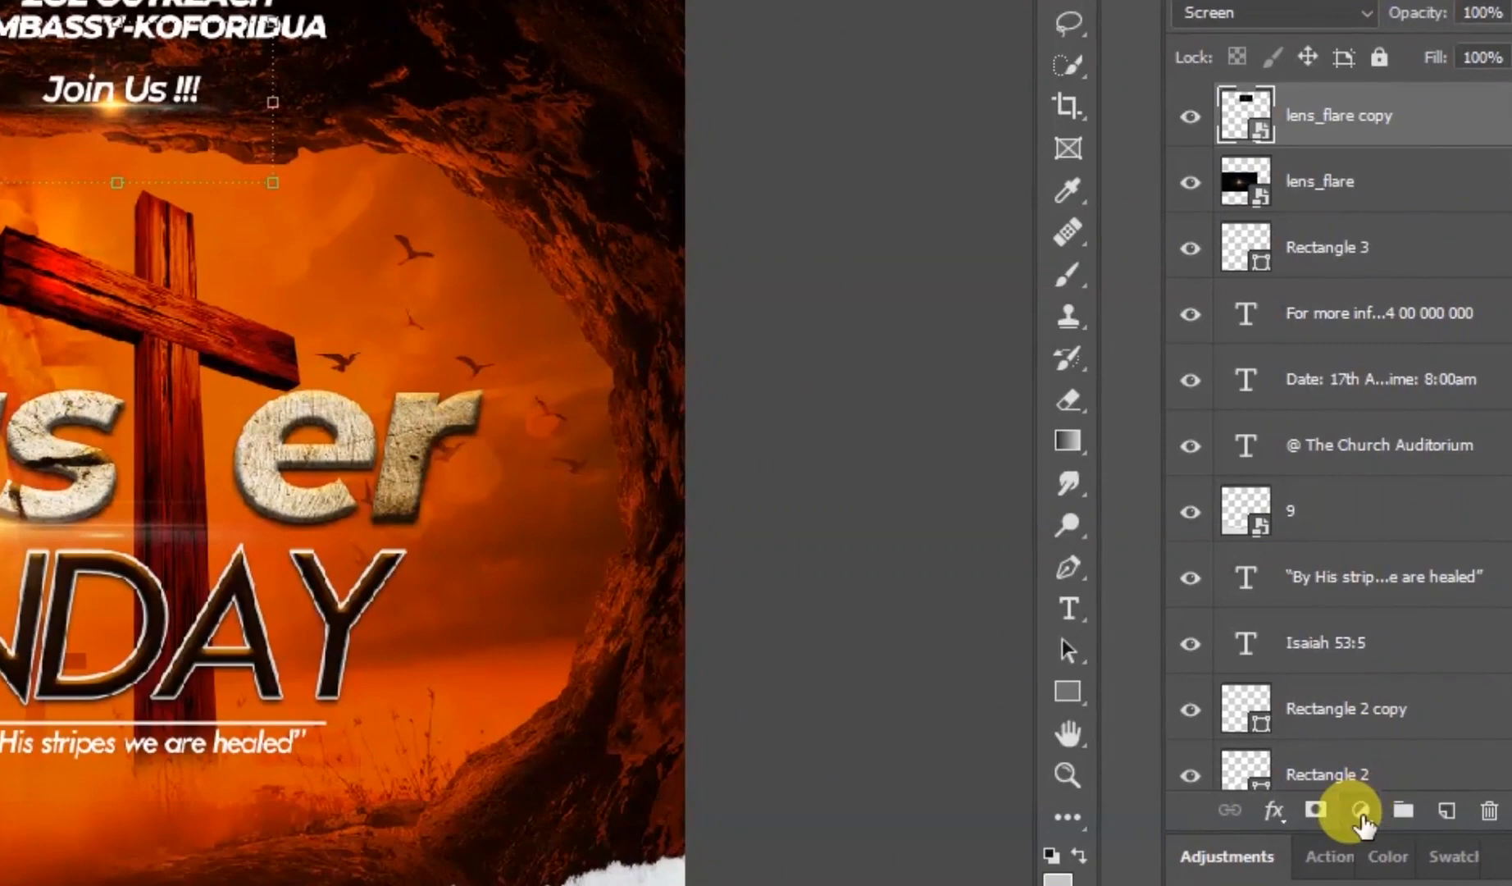
pyautogui.click(1361, 811)
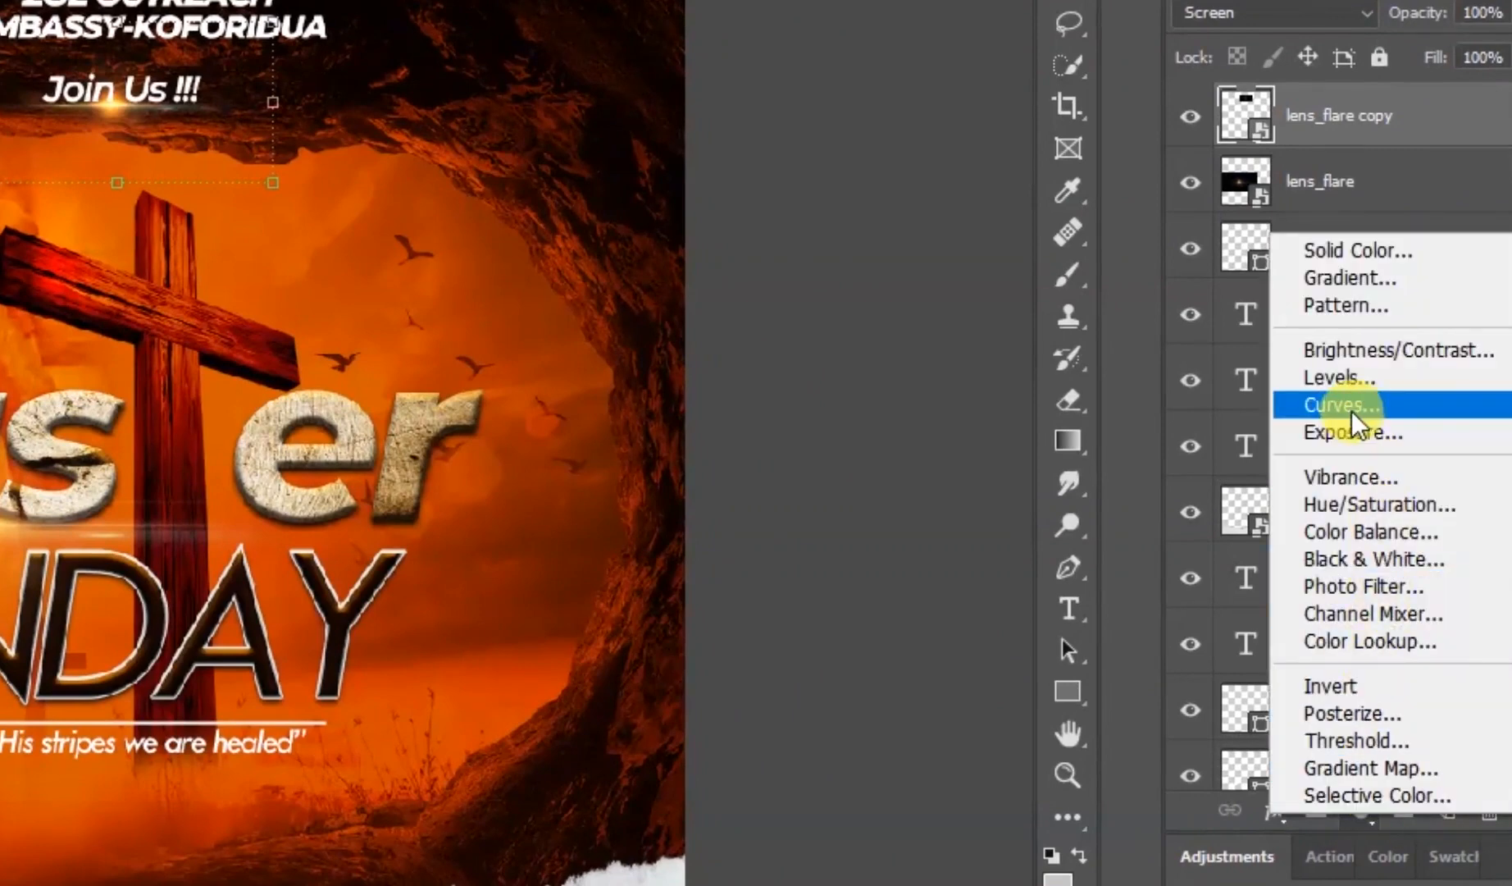
pyautogui.click(1459, 404)
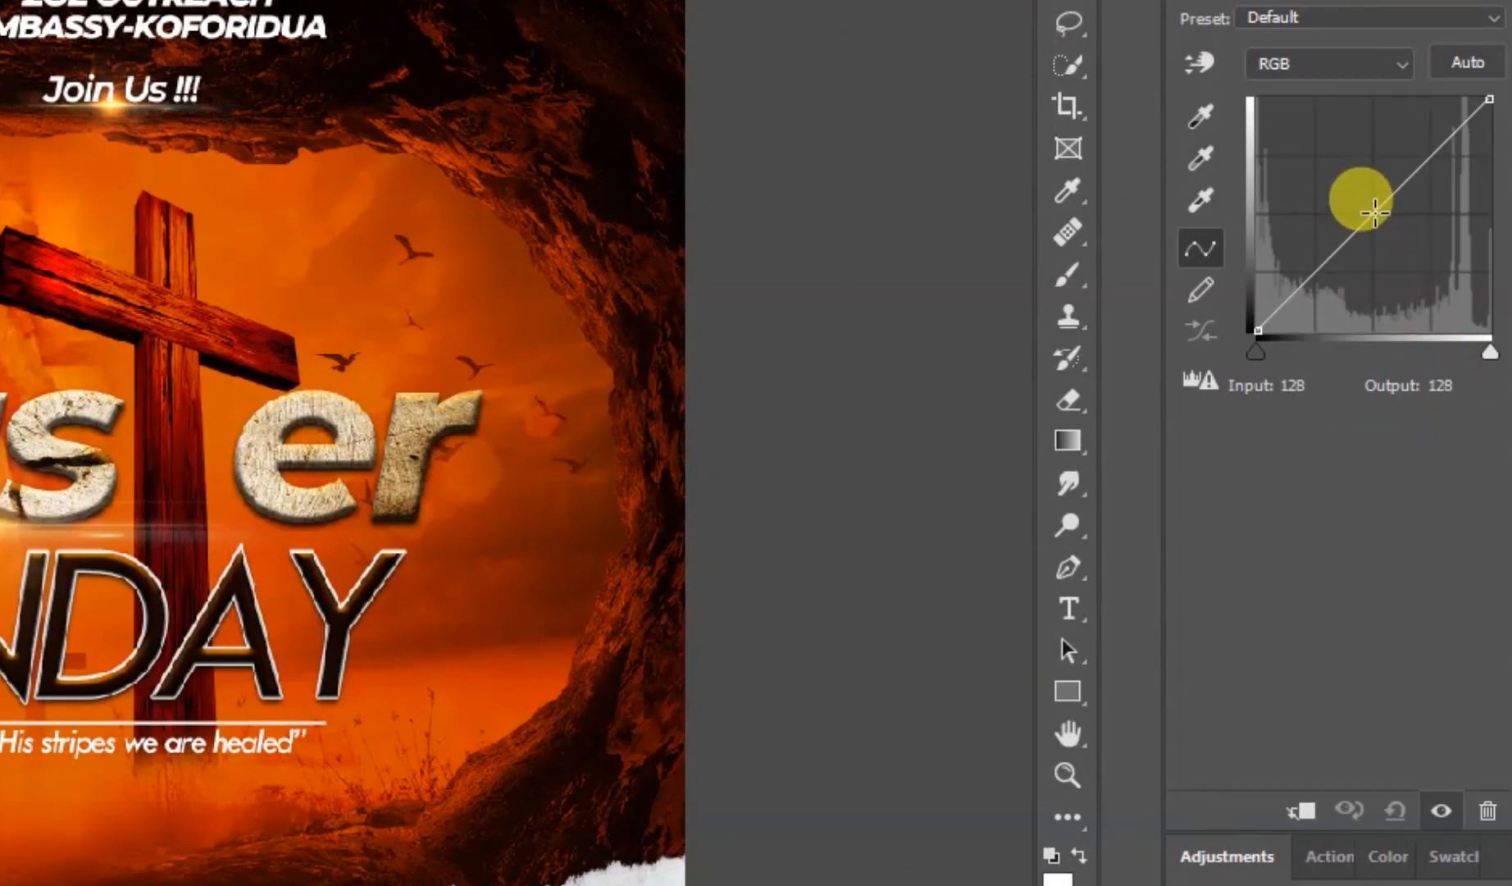
pyautogui.moveTo(1374, 211); pyautogui.dragTo(1386, 218)
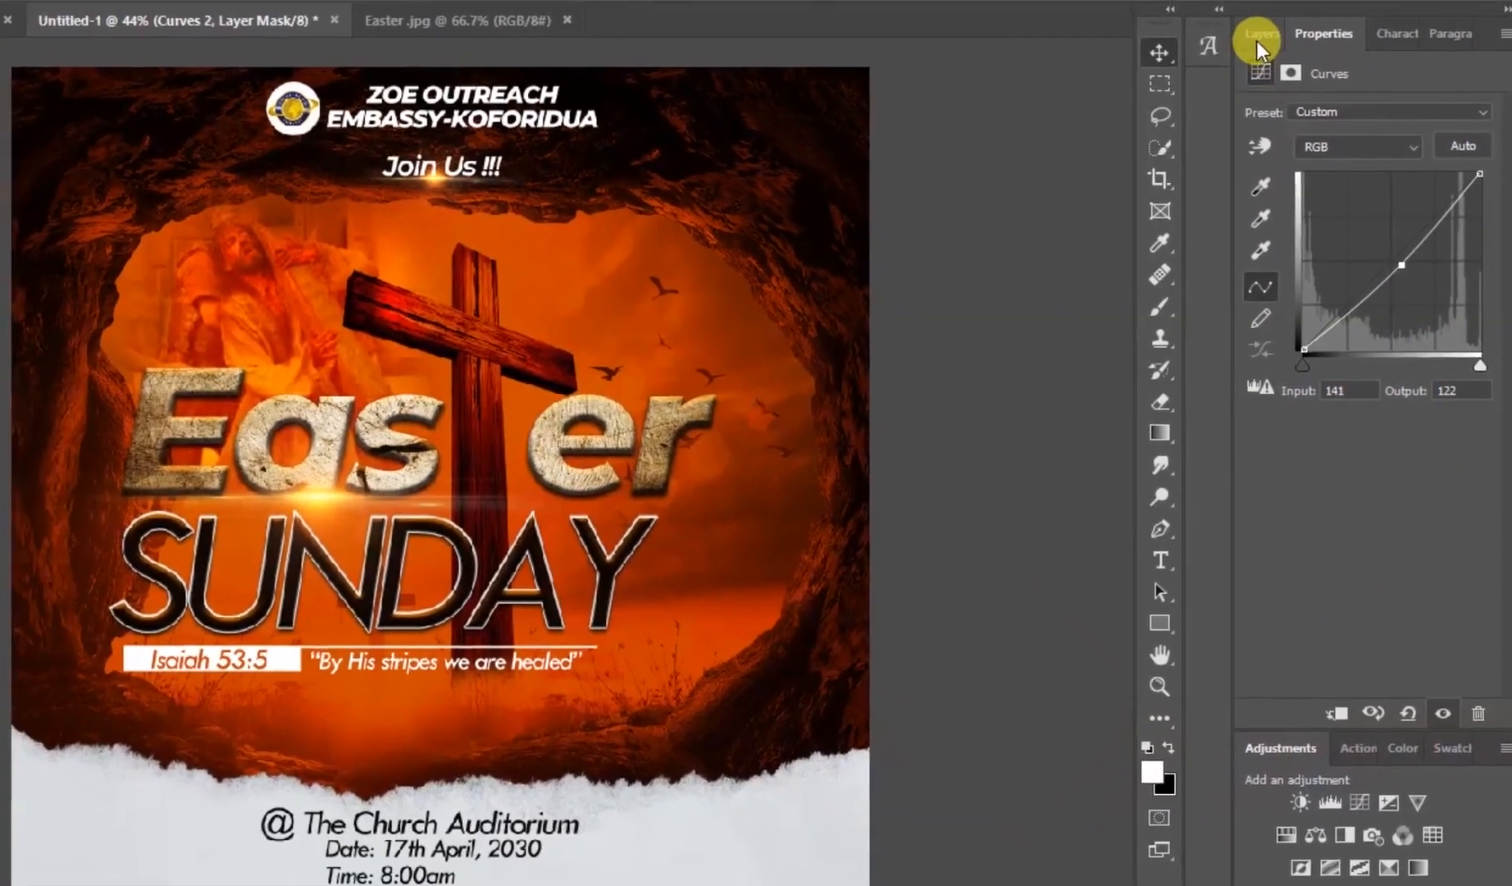
# Compare the flyer with and without the Curves 2 adjustment by toggling that layer's visibility, leaving it visible and deselected
pyautogui.click(1269, 56)
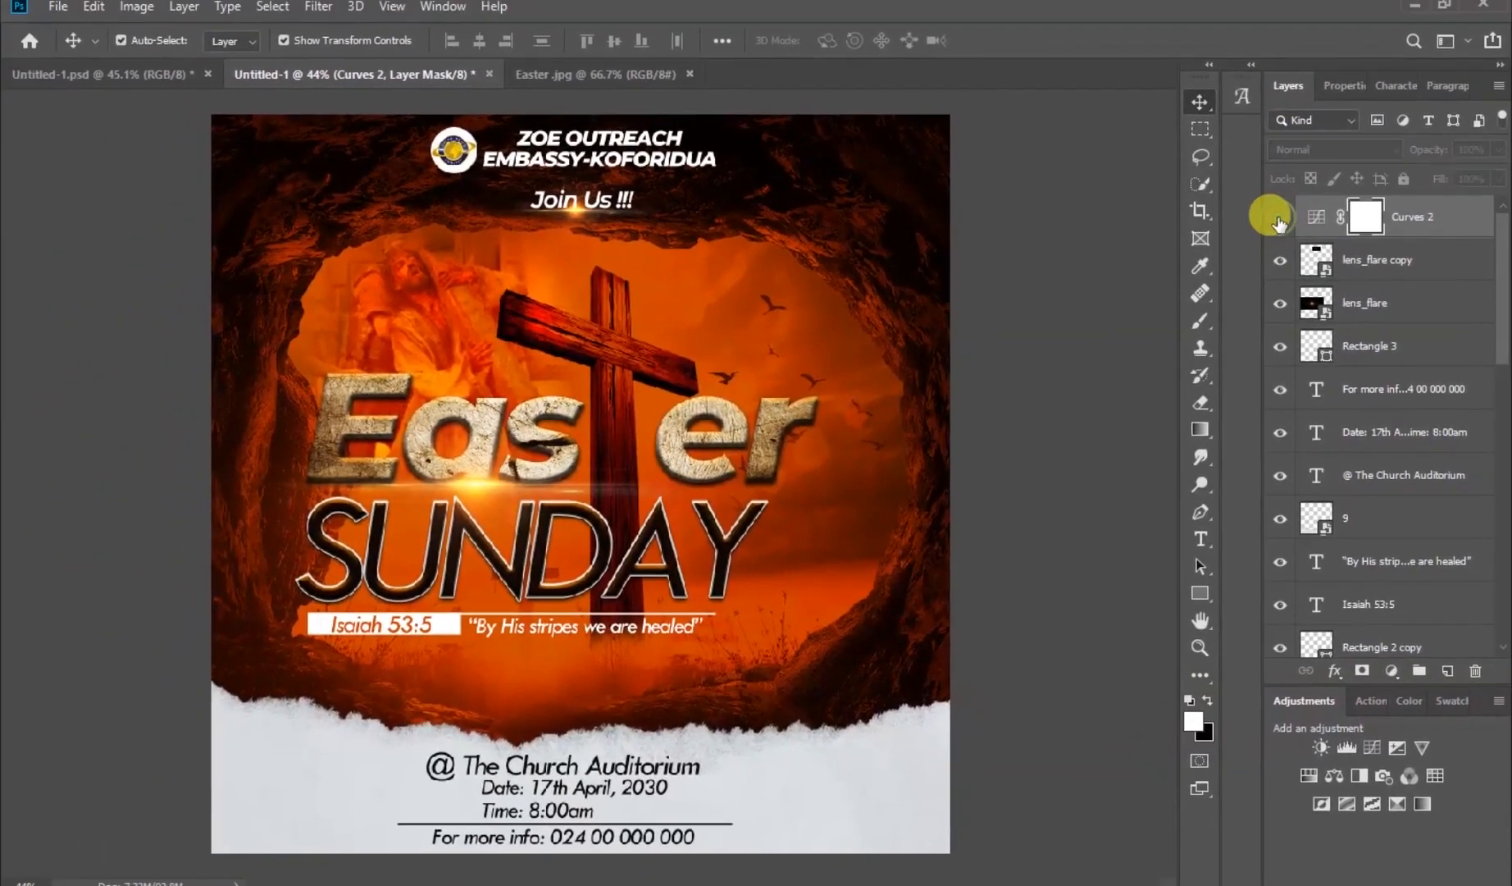
pyautogui.click(1280, 219)
pyautogui.click(1279, 218)
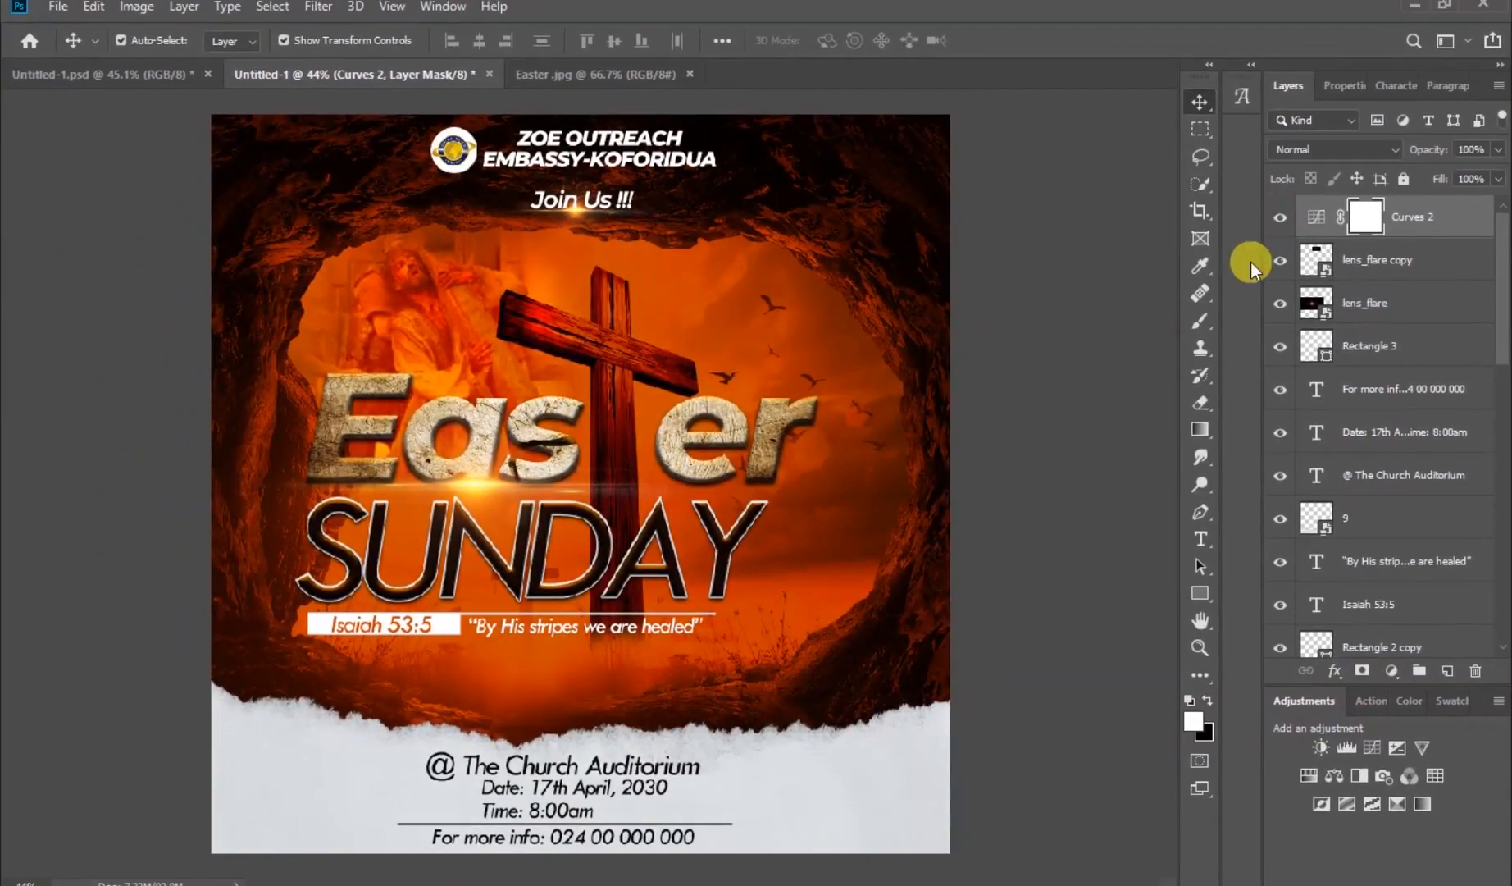
pyautogui.click(1107, 300)
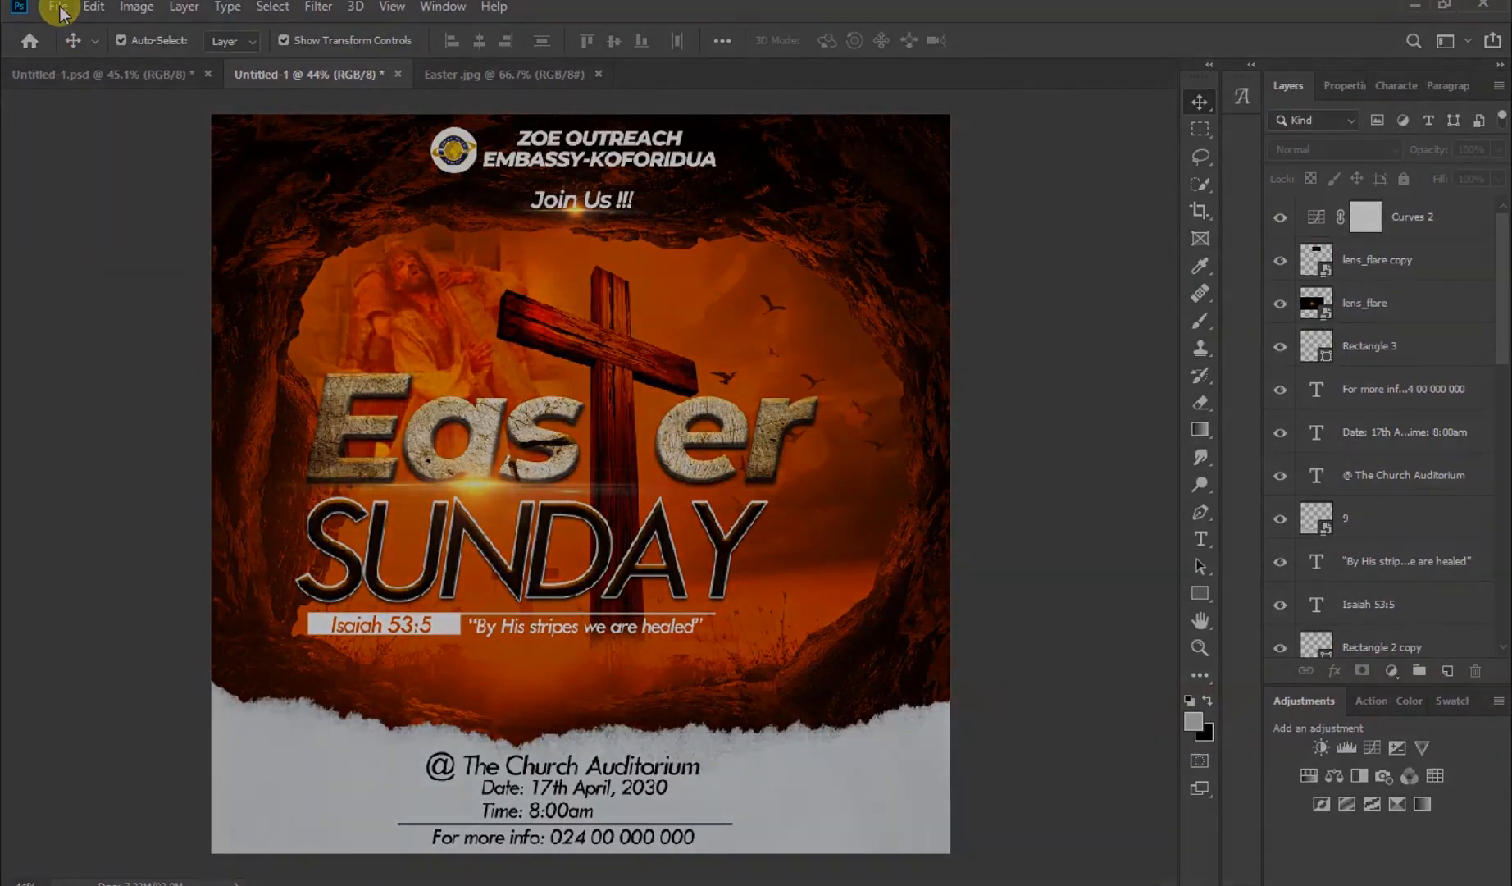
# Start saving the finished flyer with the Save As command
pyautogui.click(59, 10)
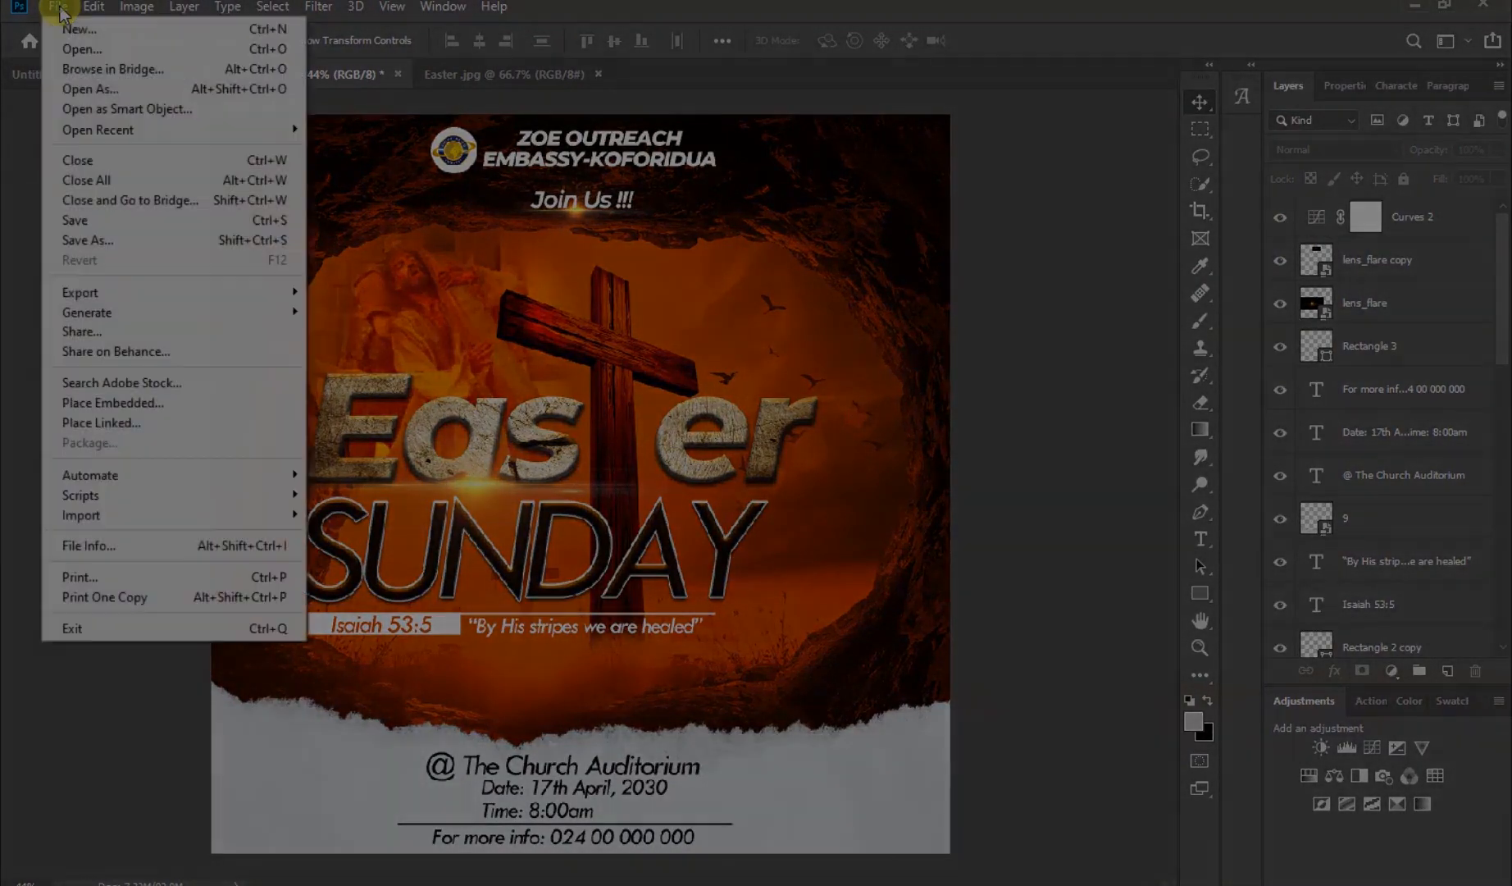
pyautogui.click(142, 241)
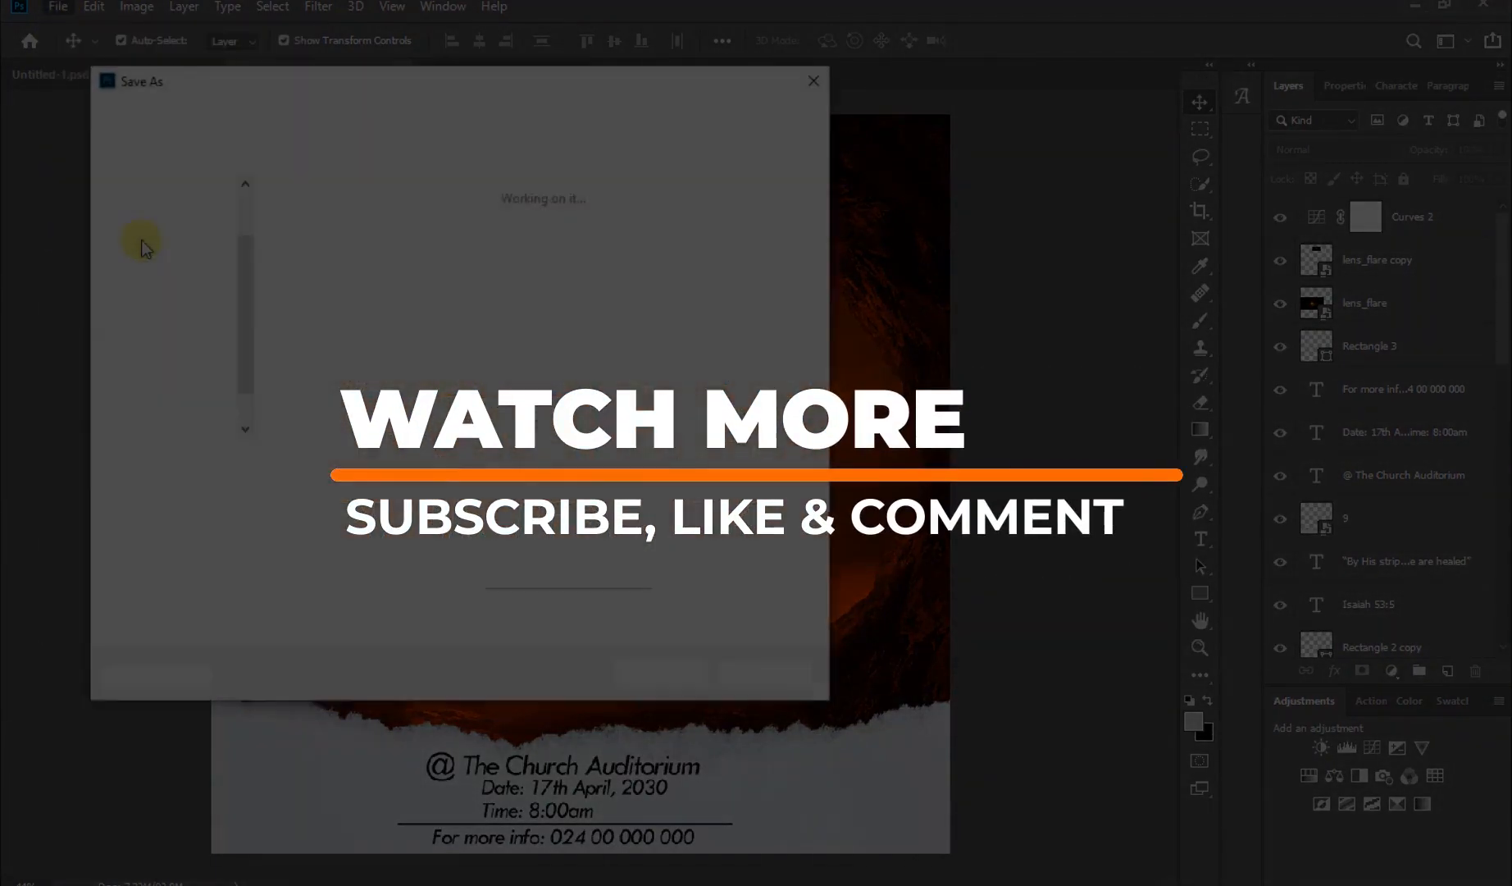